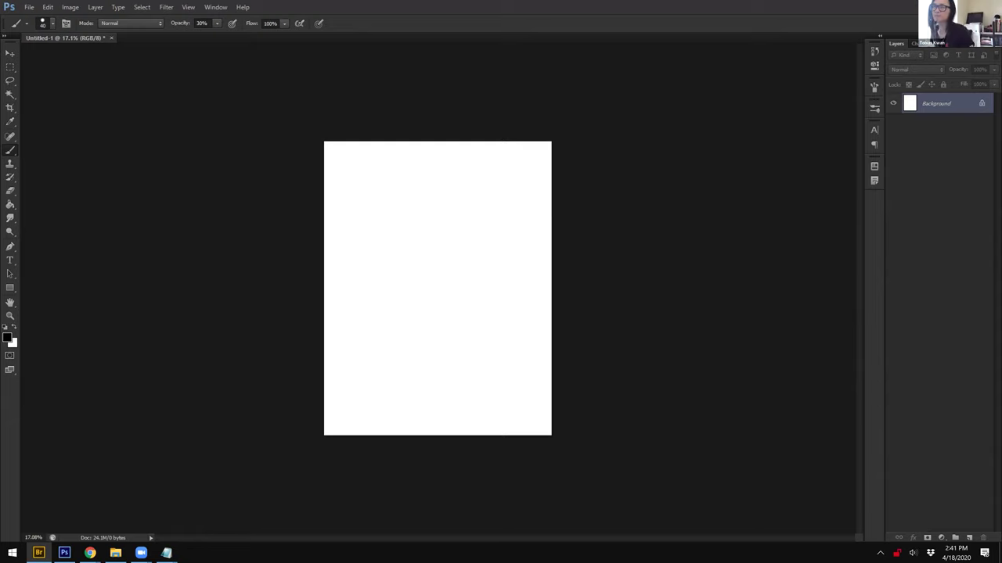
# Step: Open Motherland II #01 - blue.psd and collapse its post, lady, tentacles and bg layer groups
pyautogui.click(669, 378)
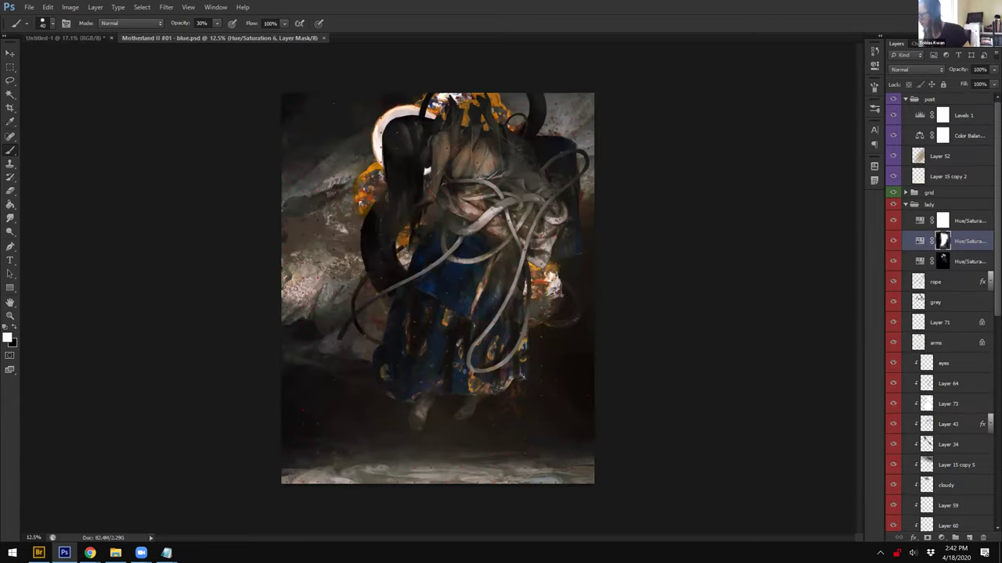
pyautogui.click(905, 100)
pyautogui.click(907, 123)
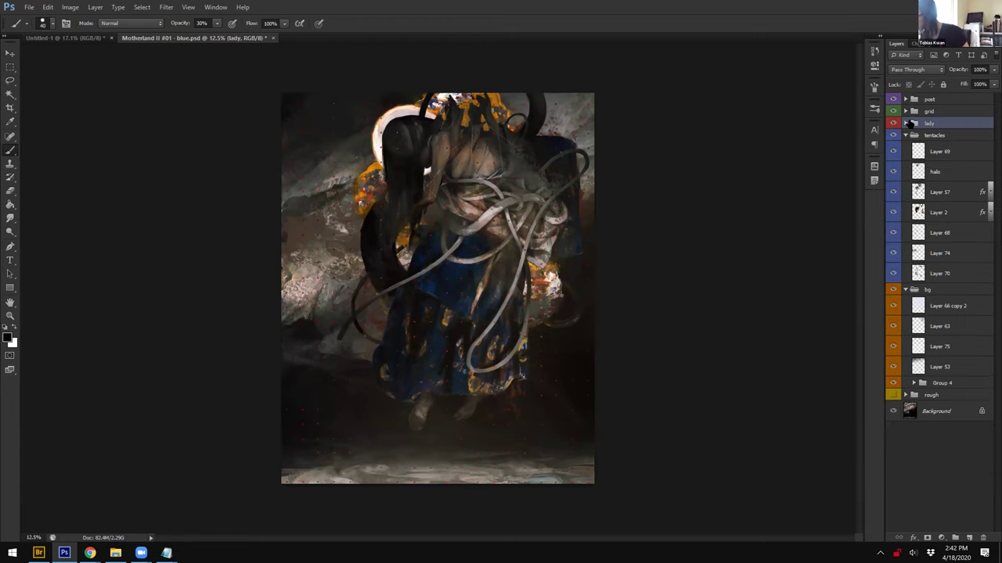
pyautogui.click(925, 135)
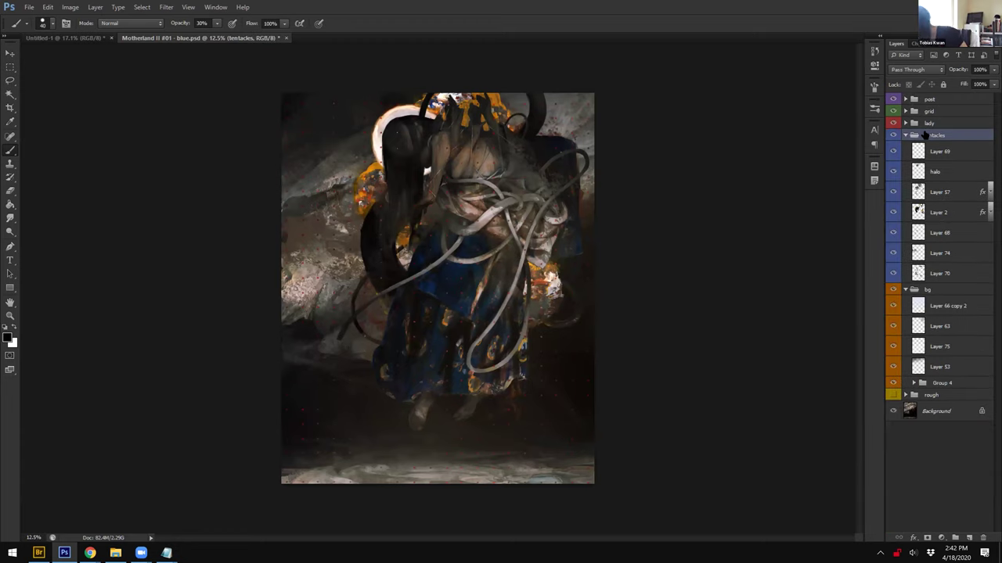
pyautogui.click(905, 136)
pyautogui.click(905, 148)
# Step: Hide all the layer groups except rough, show the rough group and expand it
pyautogui.moveTo(893, 101); pyautogui.dragTo(892, 157)
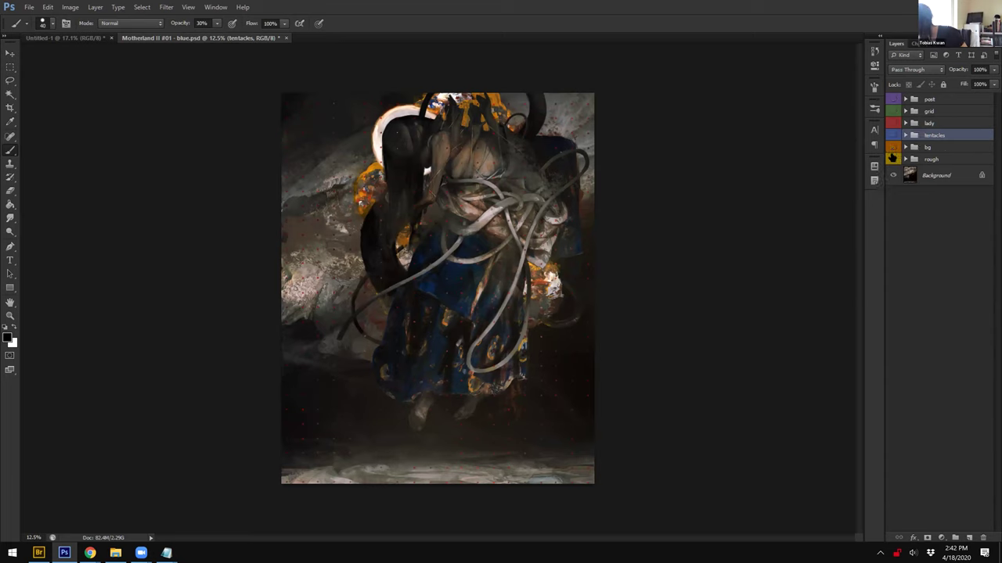
pyautogui.click(893, 159)
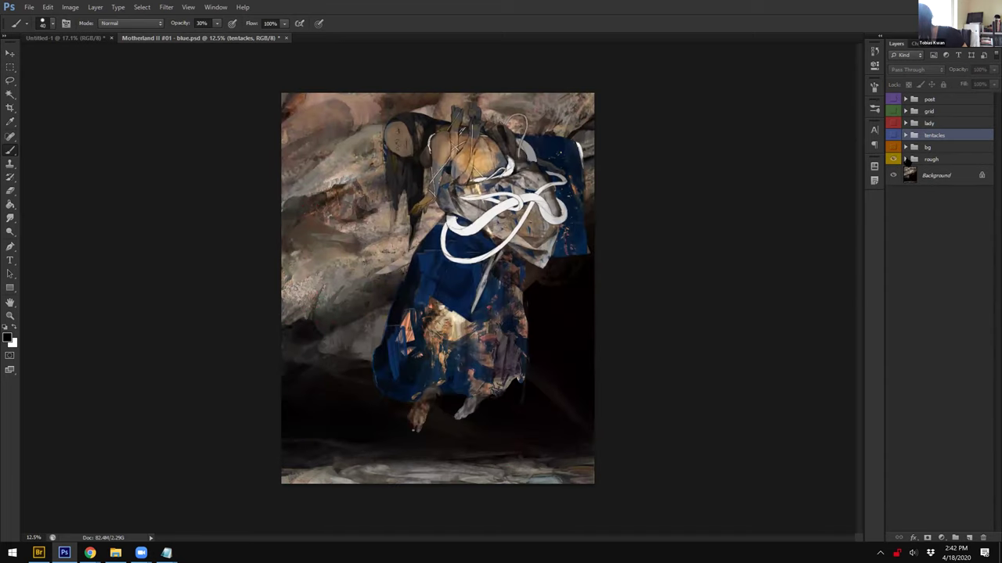
pyautogui.click(905, 160)
# Step: Hide the rough group's layers above Layer 1 copy, keeping the Group 3 line art shown
pyautogui.moveTo(896, 221); pyautogui.dragTo(893, 306)
pyautogui.moveTo(893, 349); pyautogui.dragTo(894, 532)
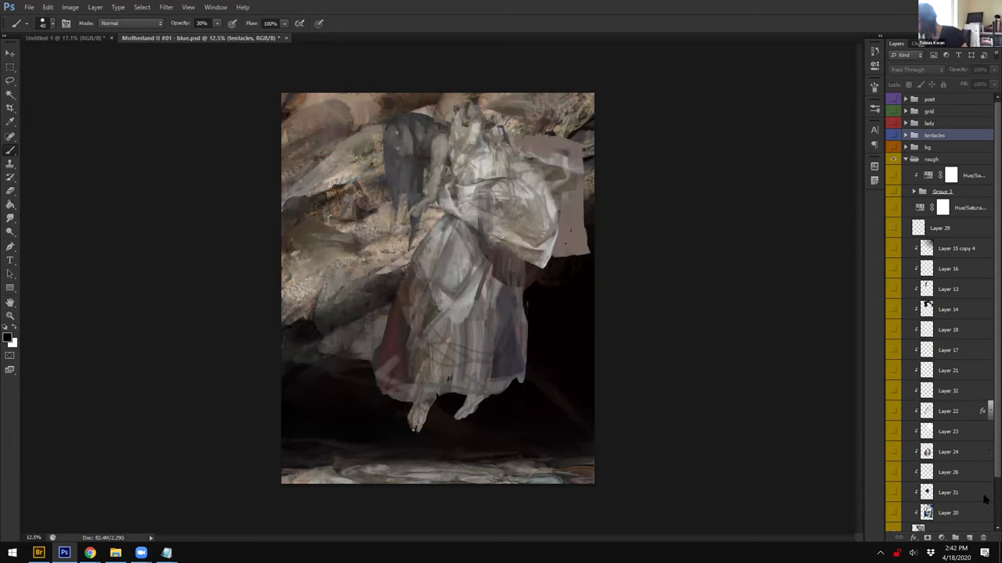
pyautogui.click(895, 192)
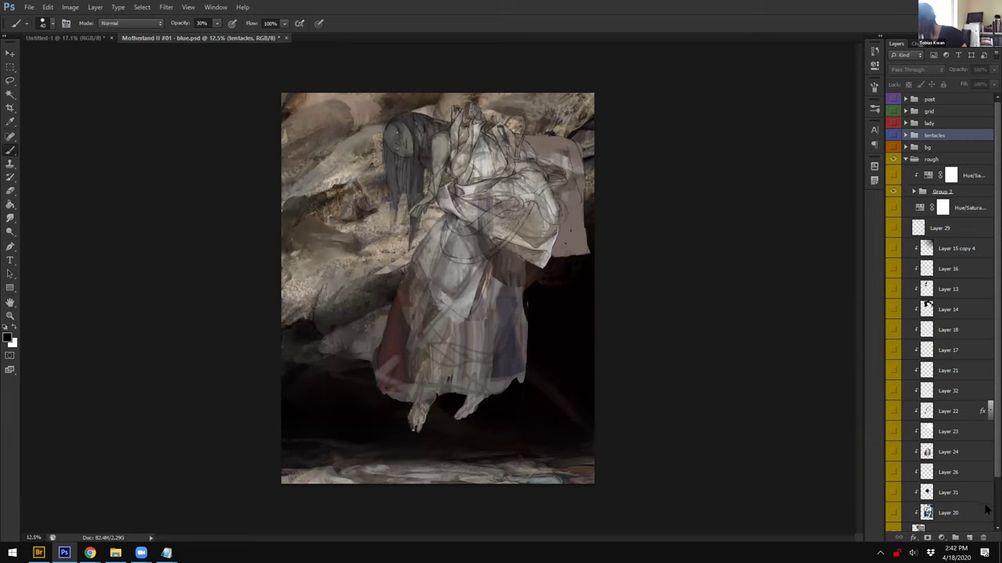
# Step: Add a new layer between the rough group and the Background, filled with brown sampled from the panel behind the figure
pyautogui.scroll(-3, 984, 506)
pyautogui.click(941, 509)
pyautogui.click(967, 526)
pyautogui.click(968, 537)
pyautogui.press('g')
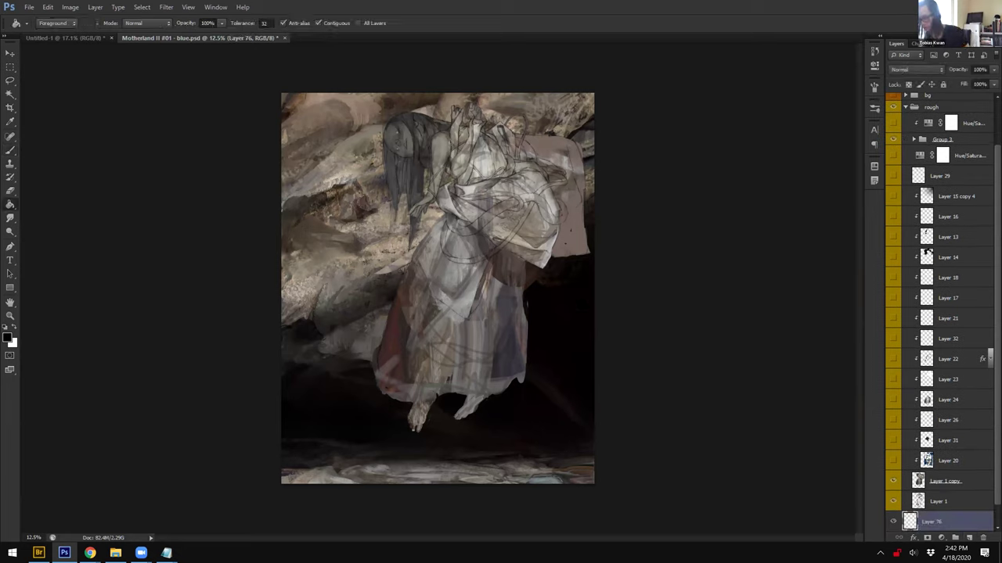
pyautogui.keyDown('alt'); pyautogui.click(549, 234); pyautogui.keyUp('alt')
pyautogui.click(592, 475)
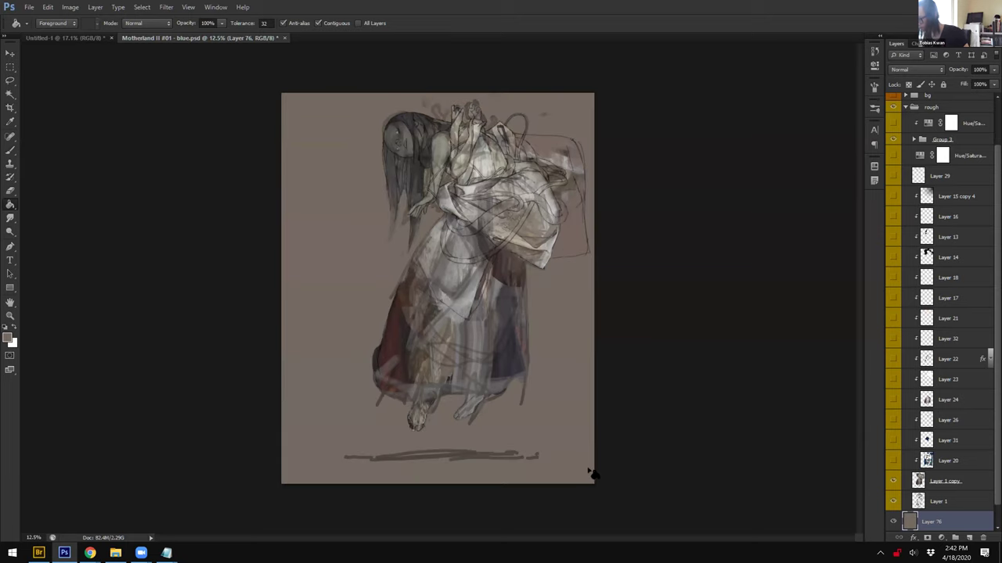
# Step: Lighten the new fill layer using Hue/Saturation with a Lightness of 50
pyautogui.hotkey('ctrl', 'u')
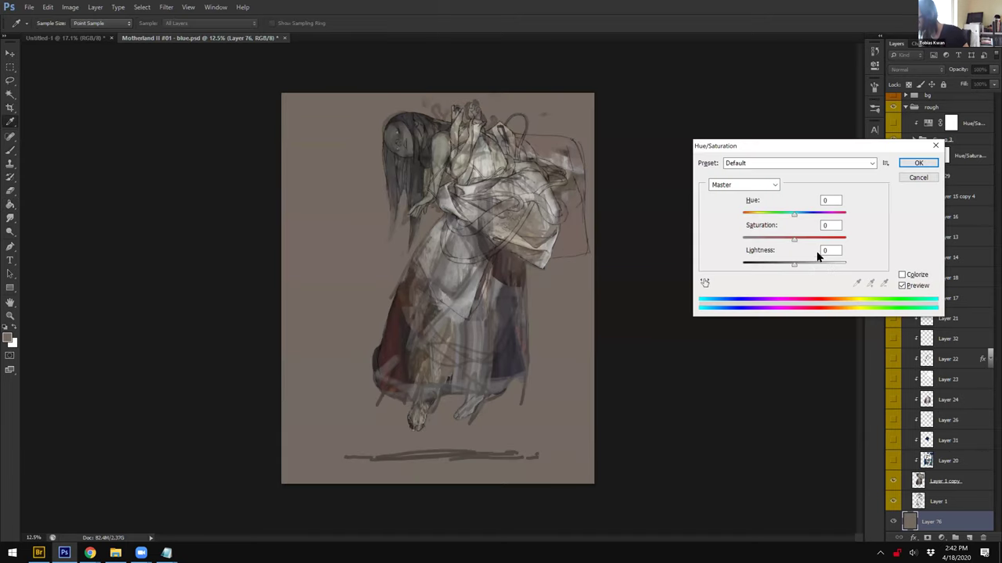
pyautogui.click(818, 256)
pyautogui.write('50')
pyautogui.press('Return')
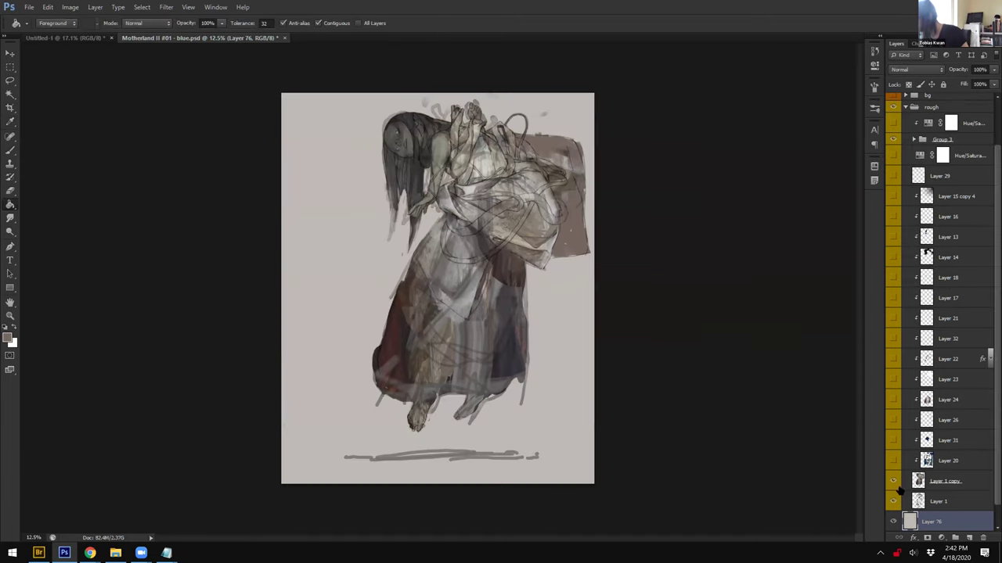
# Step: Hide Layer 1 copy and the Group 3 line art to isolate the first loose sketch on Layer 1
pyautogui.click(893, 480)
pyautogui.click(893, 481)
pyautogui.click(893, 481)
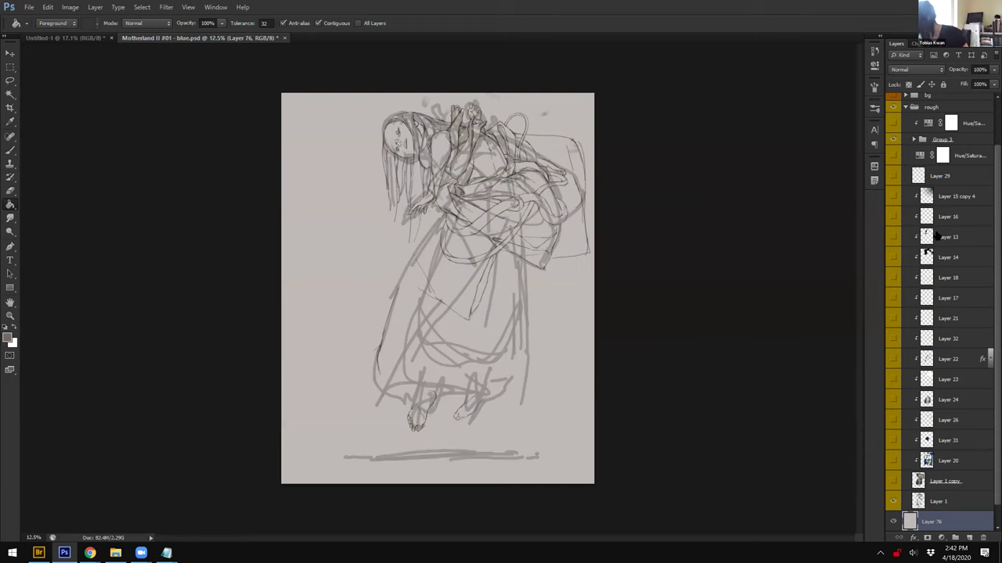
pyautogui.click(892, 141)
pyautogui.click(893, 176)
pyautogui.hotkey('ctrl', '=')
pyautogui.hotkey('ctrl', '-')
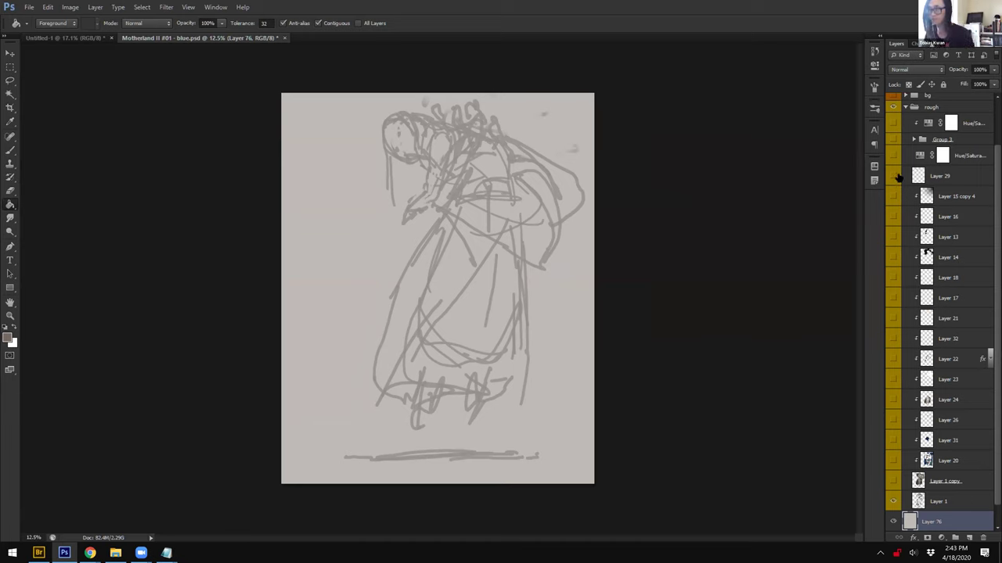
# Step: Show the Group 3 line art again, select that group, and show the colour block-in on Layer 1 copy
pyautogui.click(894, 141)
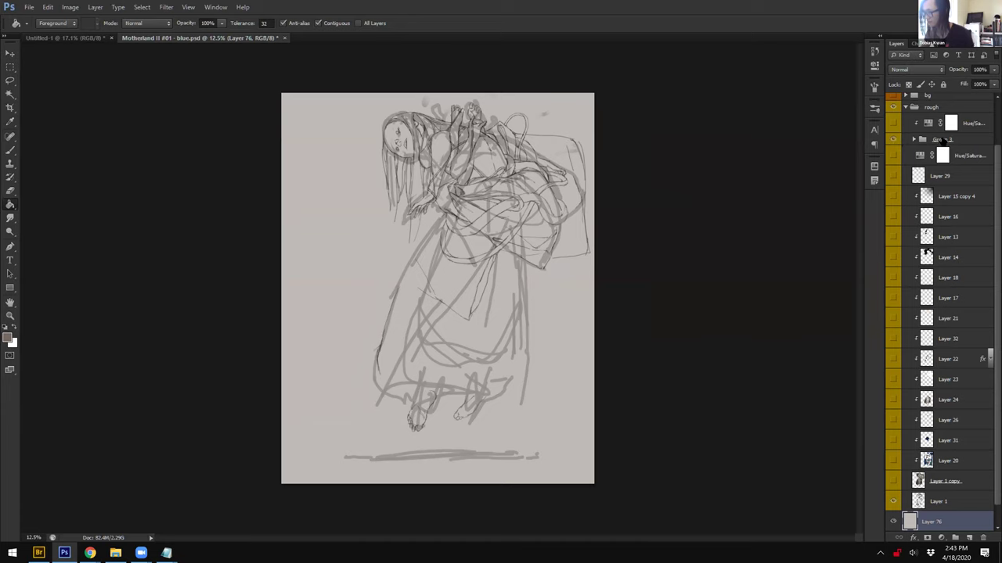
pyautogui.click(943, 139)
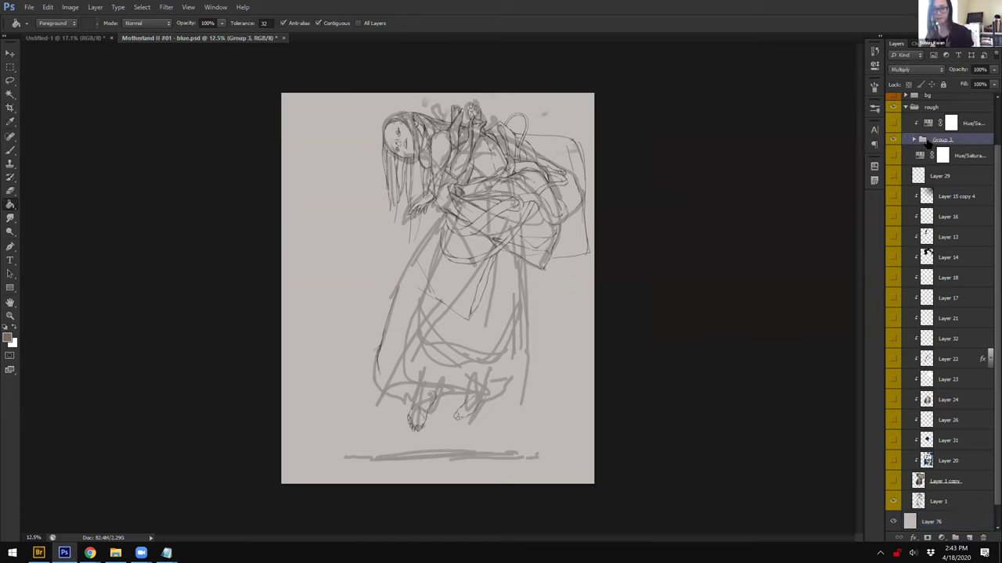
pyautogui.click(893, 481)
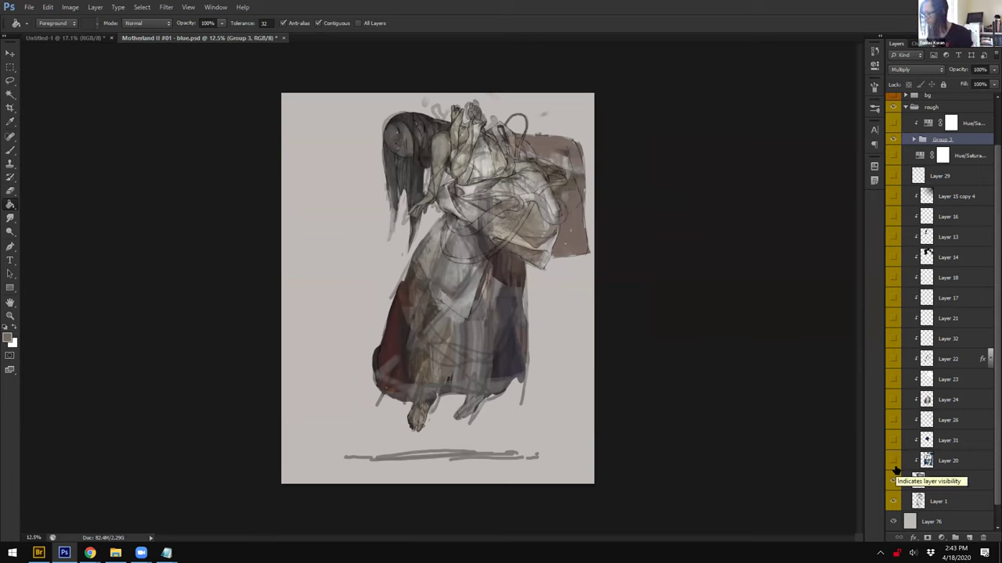
# Step: Show the clipped texture and paint layers from Layer 20 up through Layer 21 in the rough group
pyautogui.moveTo(896, 463); pyautogui.dragTo(894, 420)
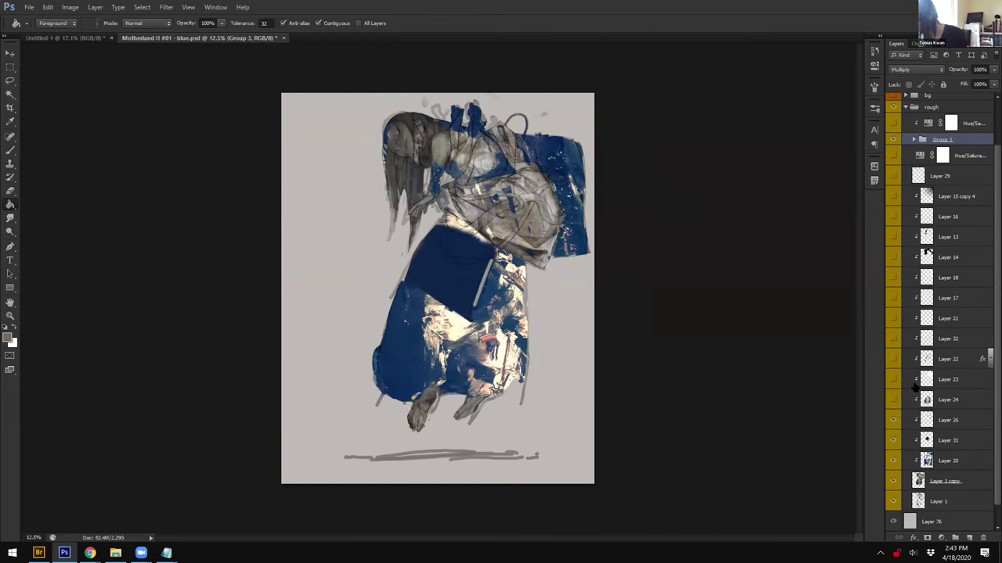
pyautogui.click(893, 403)
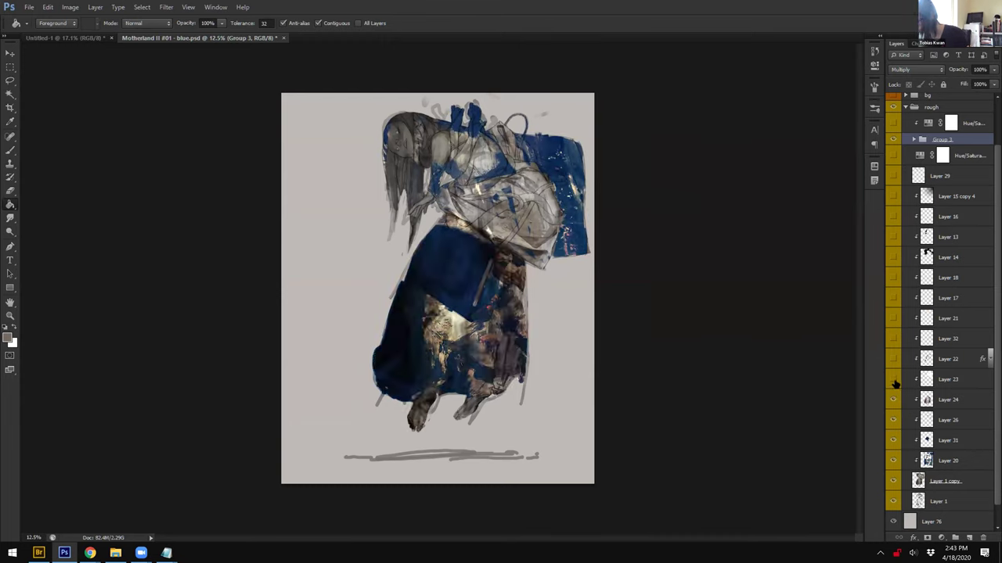
pyautogui.click(895, 381)
pyautogui.click(896, 359)
pyautogui.click(895, 339)
pyautogui.click(891, 318)
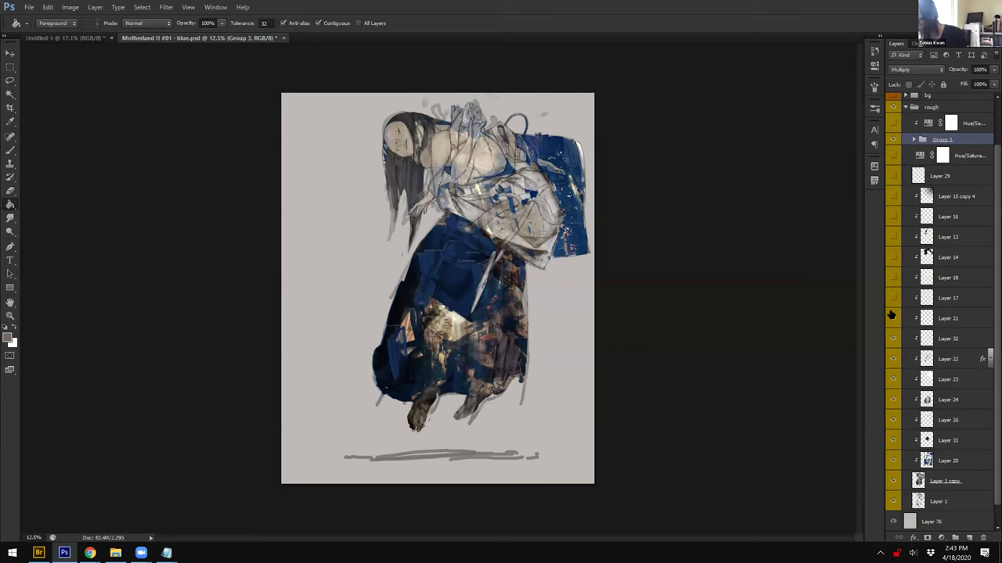
# Step: Show Layers 17, 18, 14, 13 and 16 in turn, toggling Layer 13 to compare its effect
pyautogui.click(893, 301)
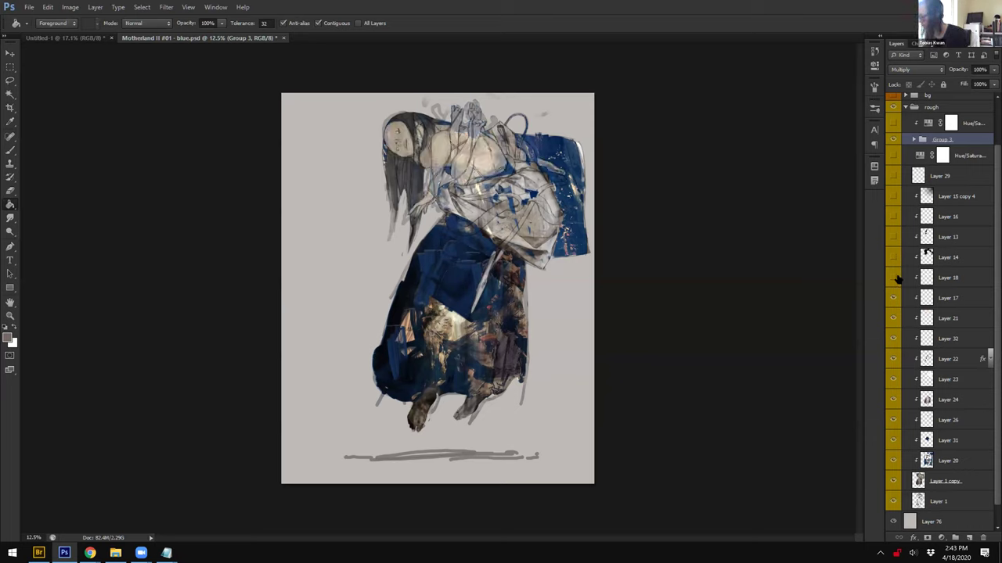
pyautogui.click(894, 278)
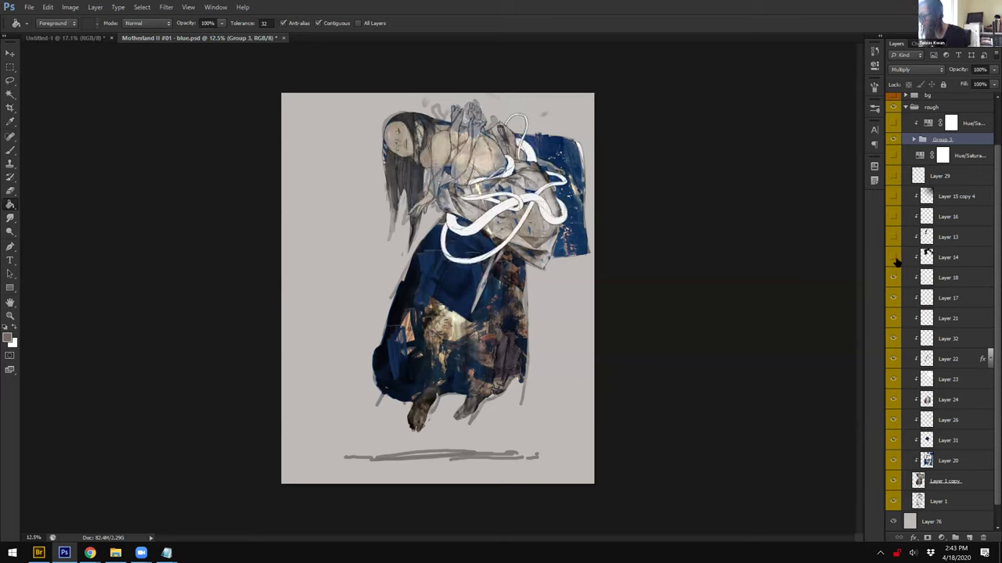
pyautogui.click(894, 259)
pyautogui.click(894, 238)
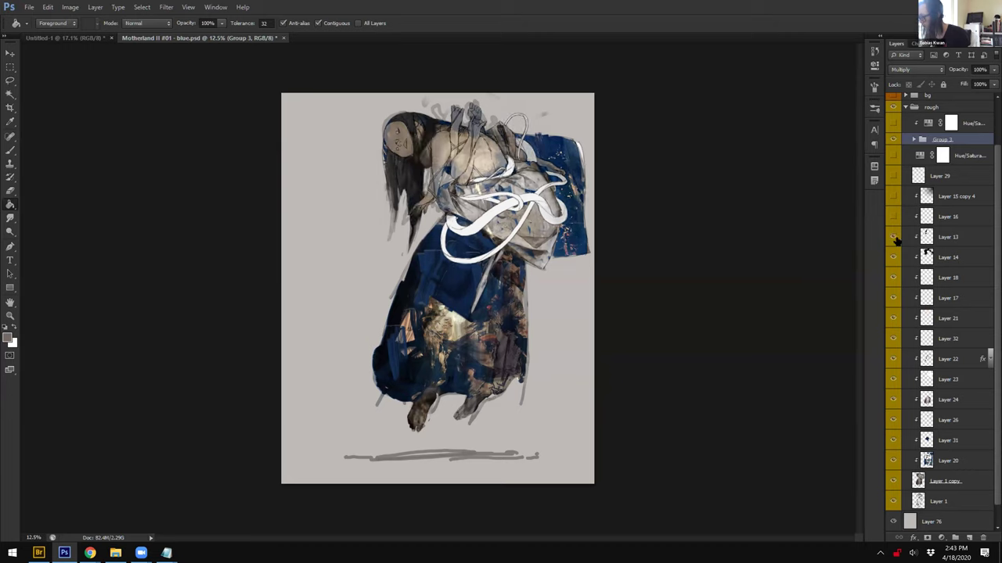
pyautogui.click(893, 216)
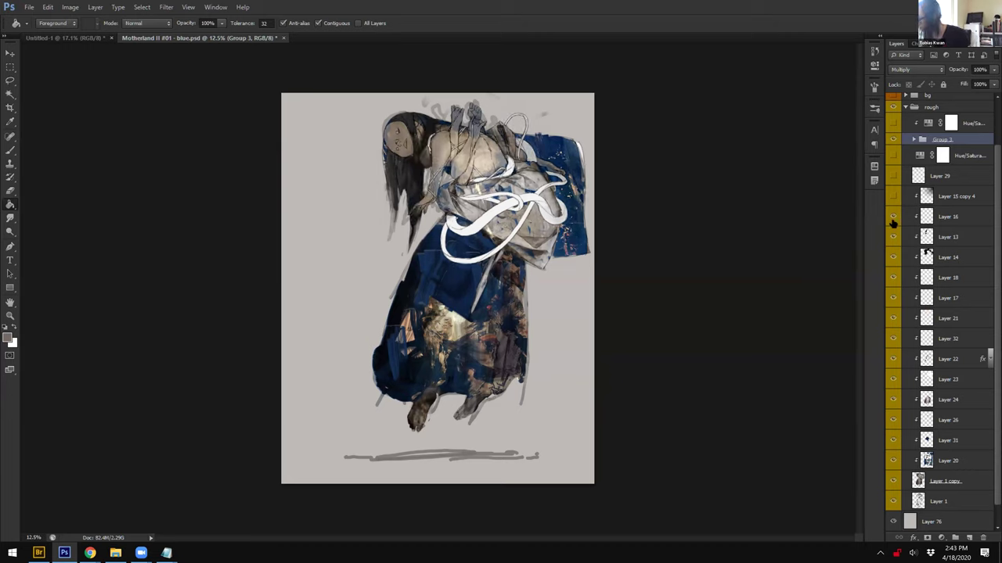
pyautogui.click(894, 238)
pyautogui.click(894, 238)
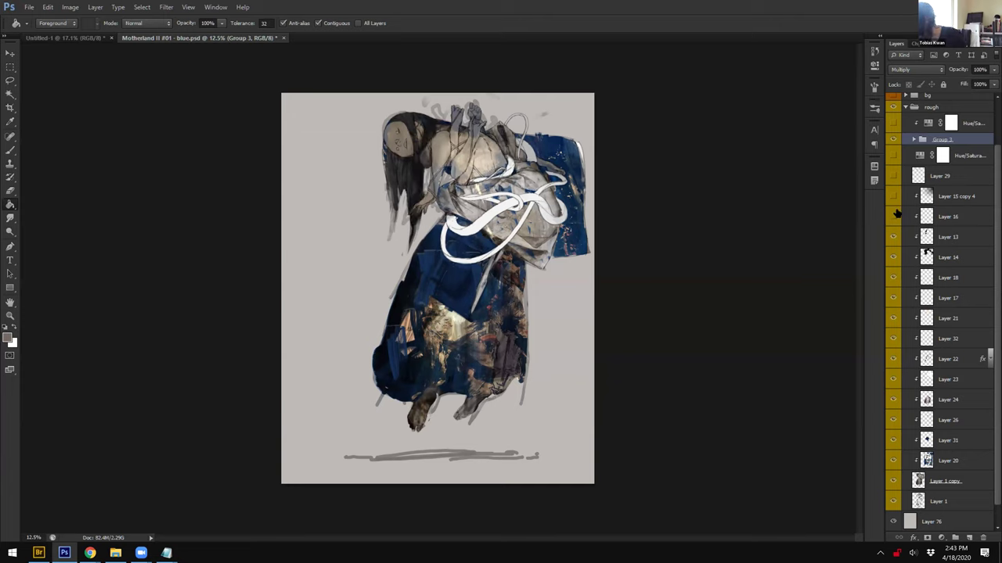
# Step: Show Layer 15 copy 4, Layer 29 and both Hue/Saturation adjustments in the rough group
pyautogui.click(893, 196)
pyautogui.click(893, 176)
pyautogui.click(893, 155)
pyautogui.click(894, 122)
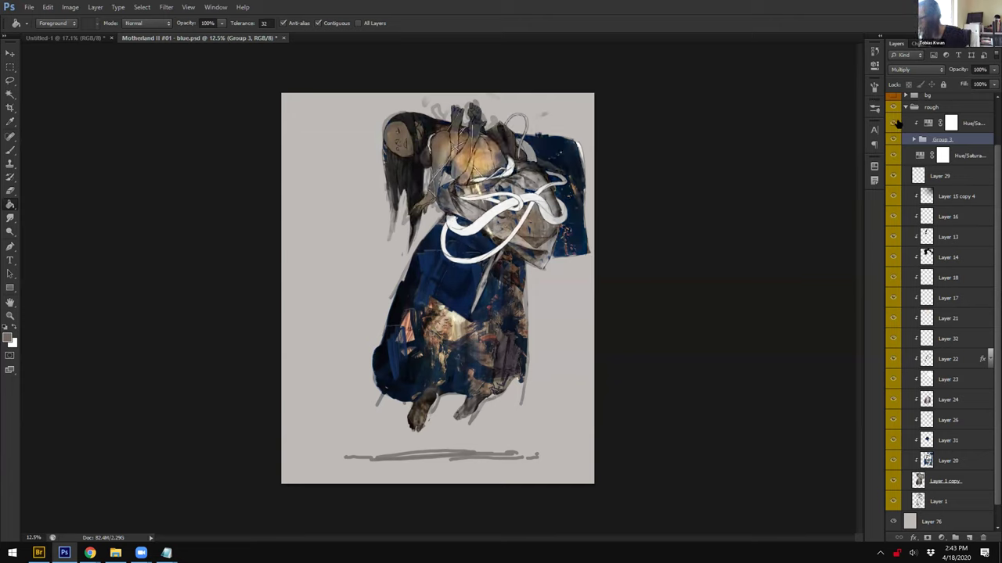
# Step: Collapse the rough group and hide it together with the light grey fill layer
pyautogui.click(905, 107)
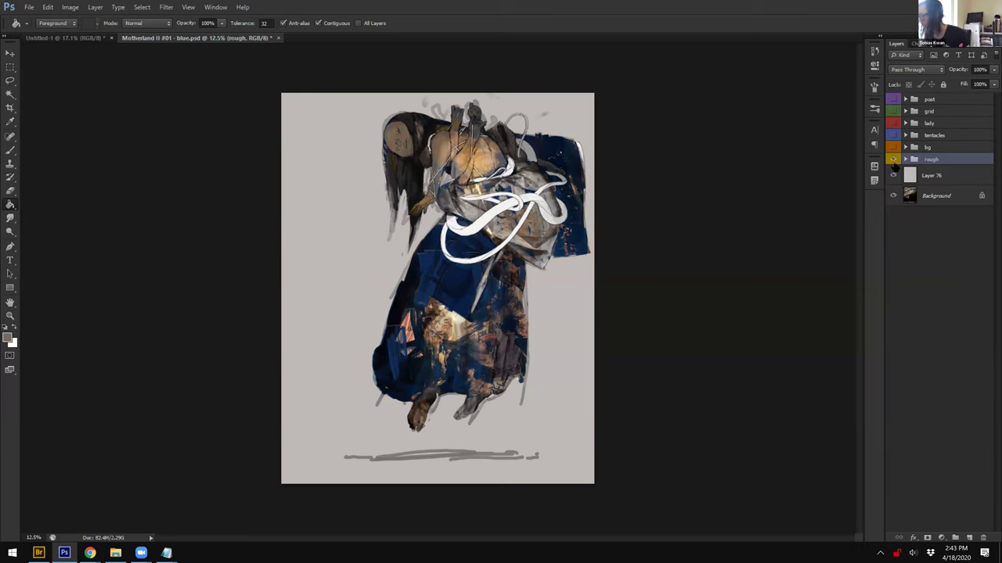
pyautogui.click(893, 160)
pyautogui.click(893, 175)
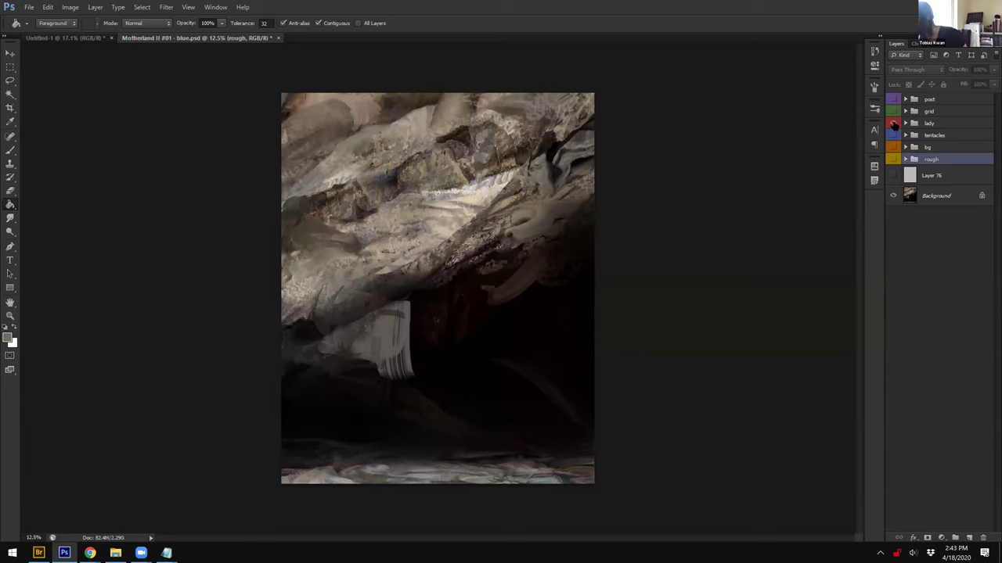
# Step: Show the lady group, expand it and hide its layers from the top adjustment downward
pyautogui.click(893, 123)
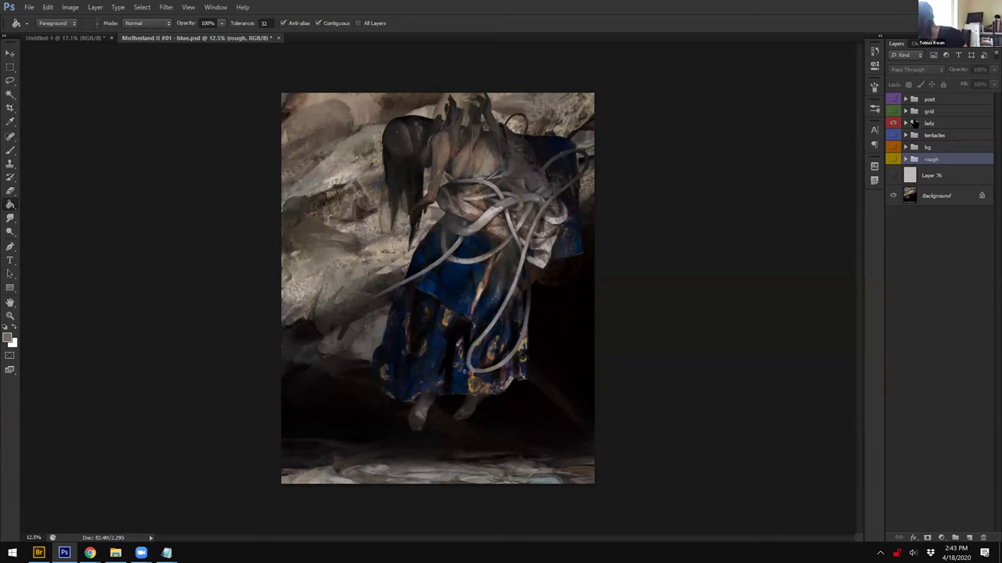
pyautogui.click(905, 124)
pyautogui.moveTo(893, 149); pyautogui.dragTo(900, 491)
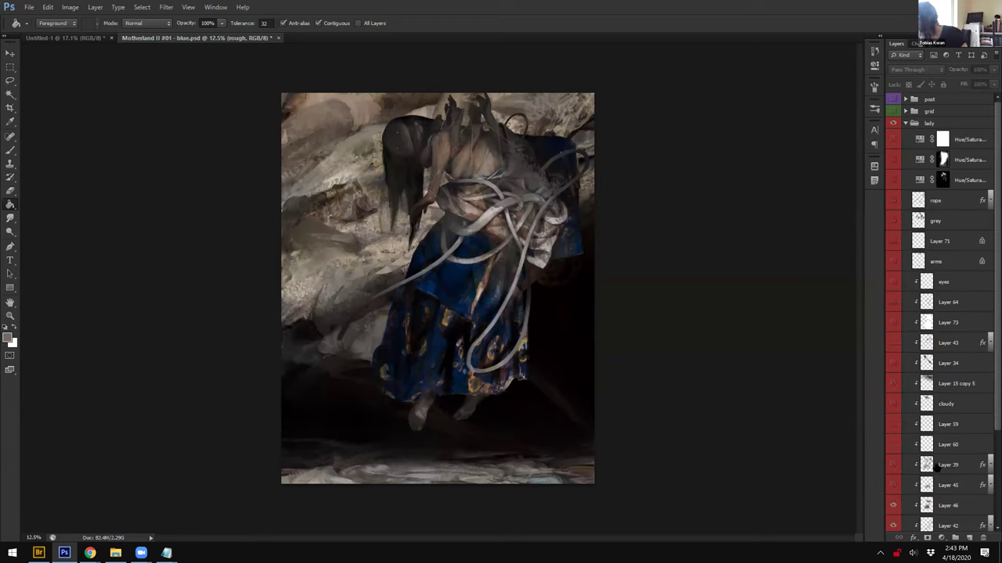
# Step: Show the lady group's hidden layers again from the bottom upward, and collapse the group
pyautogui.scroll(-1, 989, 423)
pyautogui.scroll(-3, 988, 505)
pyautogui.moveTo(893, 365); pyautogui.dragTo(893, 121)
pyautogui.click(893, 199)
pyautogui.click(906, 100)
# Step: Show the tentacles, bg, grid and post groups to display the finished painting
pyautogui.click(893, 135)
pyautogui.click(893, 147)
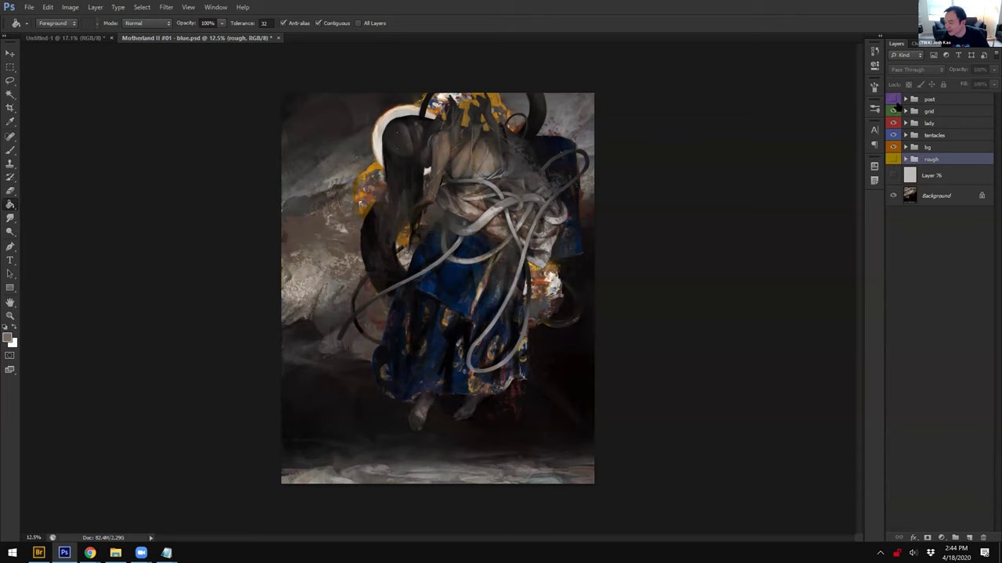
pyautogui.click(894, 100)
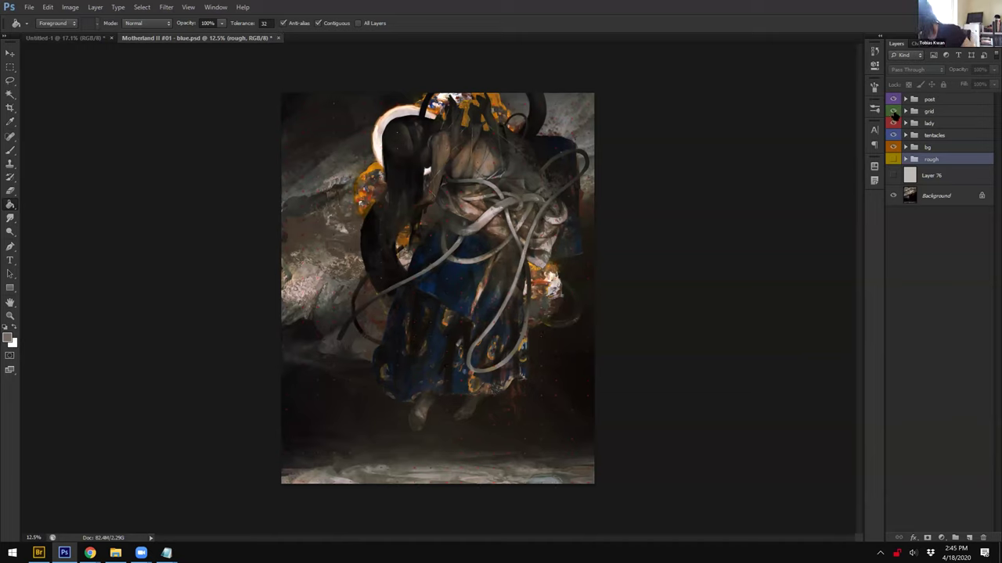
# Step: Close the Motherland II #01 - blue.psd document and dismiss the save prompt
pyautogui.click(278, 37)
pyautogui.click(503, 208)
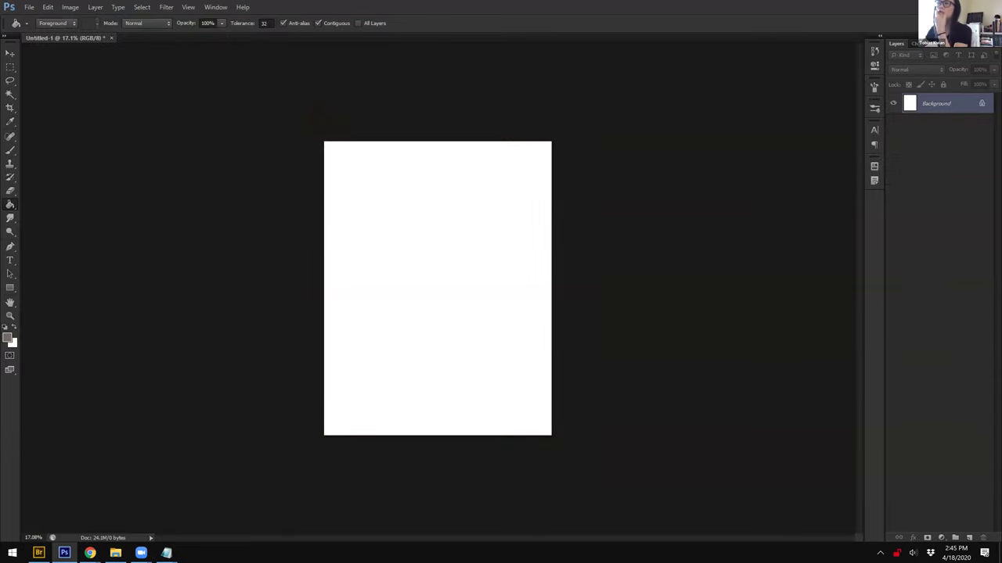
# Step: Return to the blank Untitled-1 canvas and activate the Brush tool
pyautogui.hotkey('alt', 'Tab')
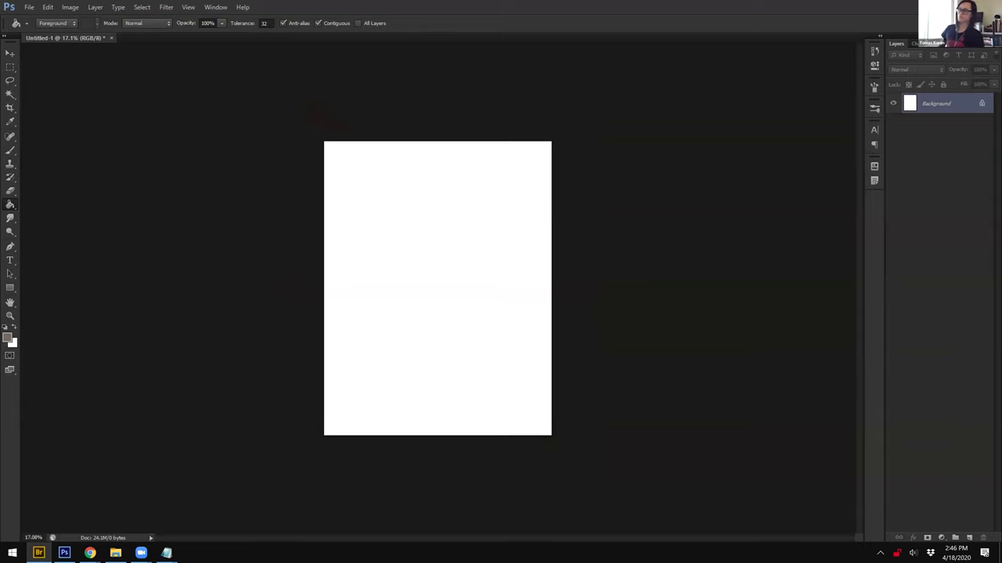
pyautogui.click(630, 410)
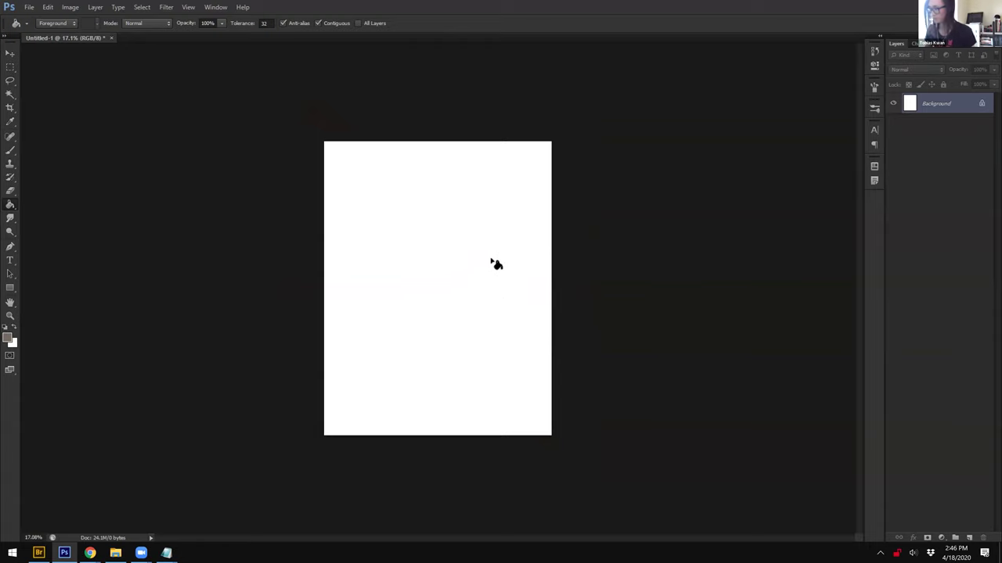
pyautogui.press('b')
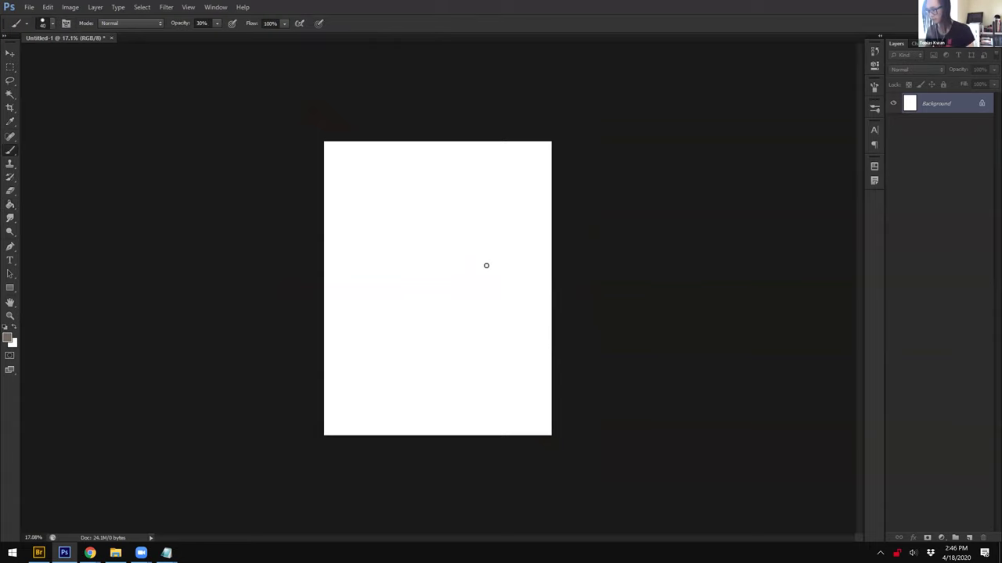
# Step: Reset the colours to default black and white and add a new layer at 29% opacity
pyautogui.press('d')
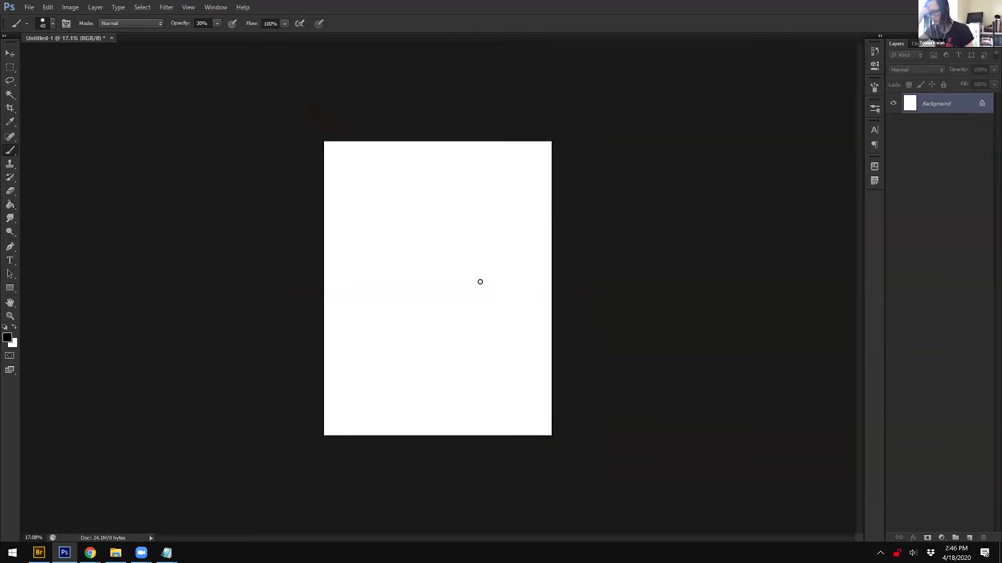
pyautogui.hotkey('ctrl', 'shift', 'n')
pyautogui.press('Return')
pyautogui.click(956, 82)
pyautogui.click(933, 101)
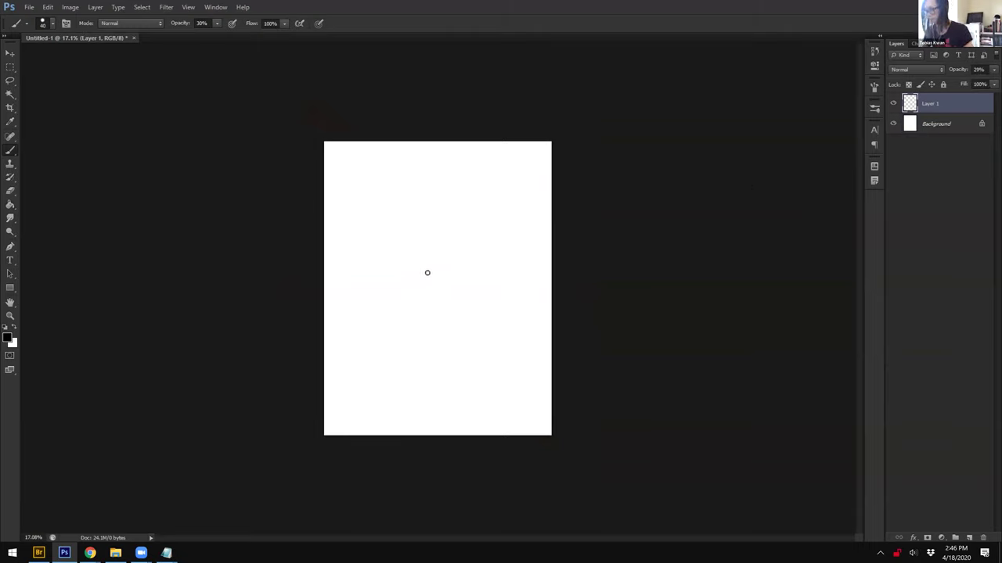
# Step: Rough out an oval head in the upper canvas with the surrounding hair and collar contours in light strokes
pyautogui.moveTo(436, 207)
pyautogui.mouseDown()
pyautogui.moveTo(406, 255)
pyautogui.moveTo(401, 211)
pyautogui.moveTo(420, 247)
pyautogui.mouseUp()
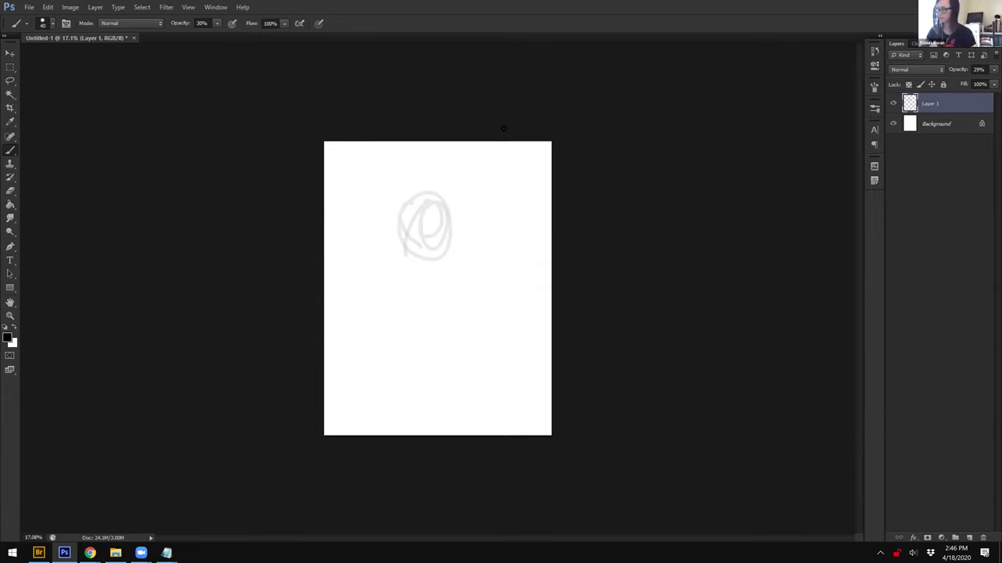
pyautogui.press('e')
pyautogui.moveTo(434, 221); pyautogui.dragTo(449, 226)
pyautogui.press('b')
pyautogui.moveTo(414, 198)
pyautogui.mouseDown()
pyautogui.moveTo(421, 273)
pyautogui.moveTo(390, 240)
pyautogui.moveTo(446, 252)
pyautogui.moveTo(452, 264)
pyautogui.moveTo(401, 291)
pyautogui.moveTo(475, 248)
pyautogui.moveTo(387, 251)
pyautogui.mouseUp()
pyautogui.moveTo(395, 297)
pyautogui.mouseDown()
pyautogui.moveTo(394, 188)
pyautogui.moveTo(477, 223)
pyautogui.mouseUp()
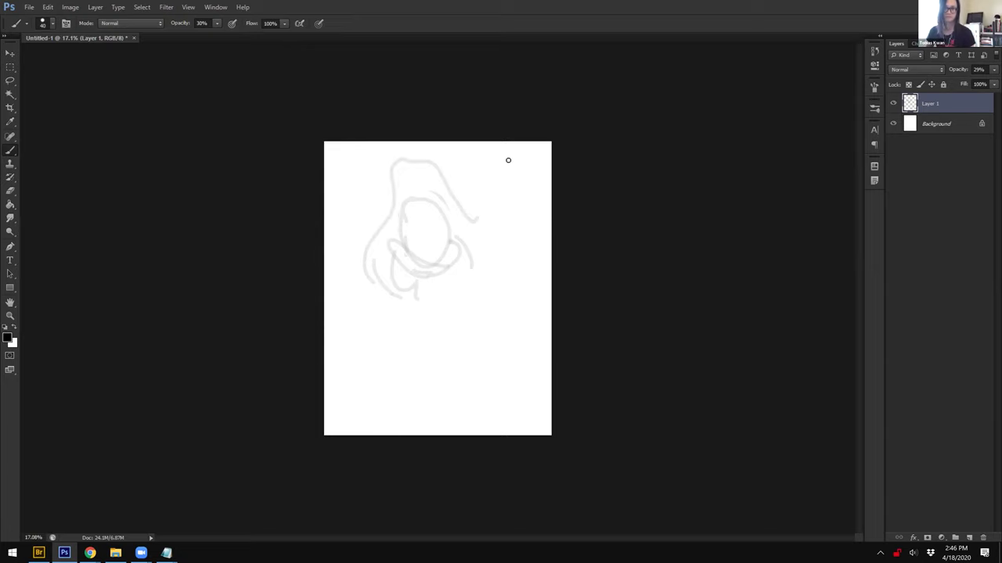
# Step: Sketch the angled side shapes above the head and the loose collar and shoulder lines below it
pyautogui.moveTo(352, 188); pyautogui.dragTo(391, 212)
pyautogui.moveTo(490, 184)
pyautogui.mouseDown()
pyautogui.moveTo(465, 215)
pyautogui.moveTo(432, 212)
pyautogui.moveTo(403, 275)
pyautogui.moveTo(422, 315)
pyautogui.moveTo(462, 299)
pyautogui.mouseUp()
pyautogui.press('e')
pyautogui.press('b')
pyautogui.click(436, 324)
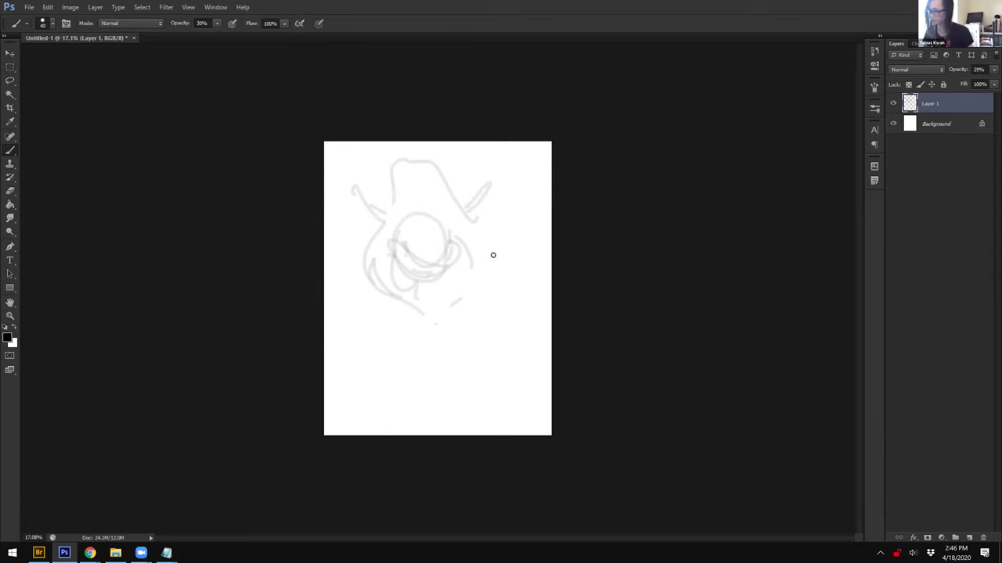
pyautogui.moveTo(373, 239); pyautogui.dragTo(390, 307)
pyautogui.moveTo(366, 298)
pyautogui.mouseDown()
pyautogui.moveTo(353, 318)
pyautogui.moveTo(373, 319)
pyautogui.mouseUp()
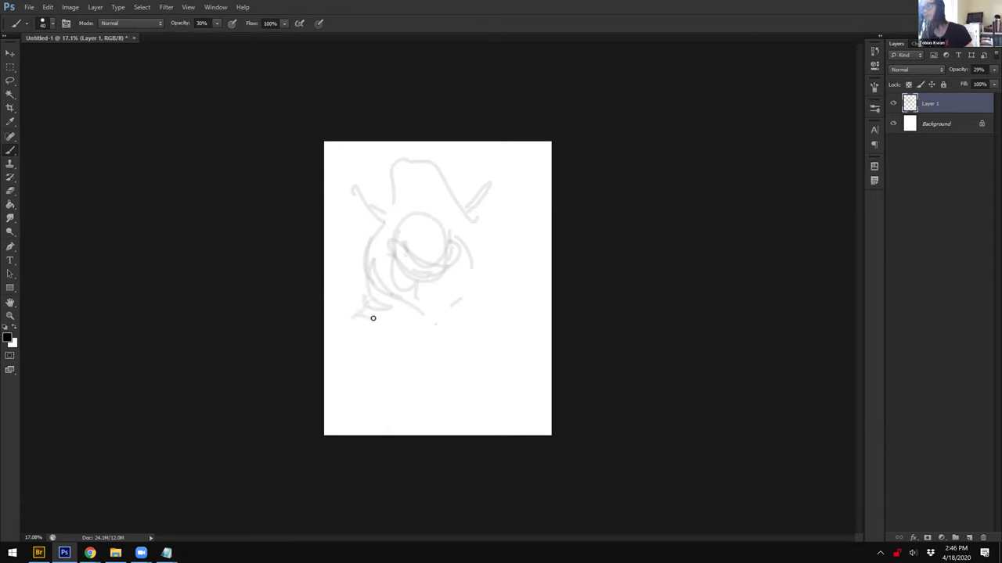
# Step: Close off the headpiece with sweeping upper lines and scale the whole sketch down slightly with Free Transform
pyautogui.moveTo(368, 238); pyautogui.dragTo(378, 169)
pyautogui.hotkey('ctrl', 'z')
pyautogui.moveTo(371, 206)
pyautogui.mouseDown()
pyautogui.moveTo(350, 166)
pyautogui.moveTo(476, 212)
pyautogui.moveTo(493, 201)
pyautogui.mouseUp()
pyautogui.hotkey('ctrl', 't')
pyautogui.moveTo(485, 155)
pyautogui.mouseDown()
pyautogui.moveTo(477, 179)
pyautogui.moveTo(488, 186)
pyautogui.mouseUp()
pyautogui.moveTo(519, 287); pyautogui.dragTo(497, 324)
pyautogui.press('Return')
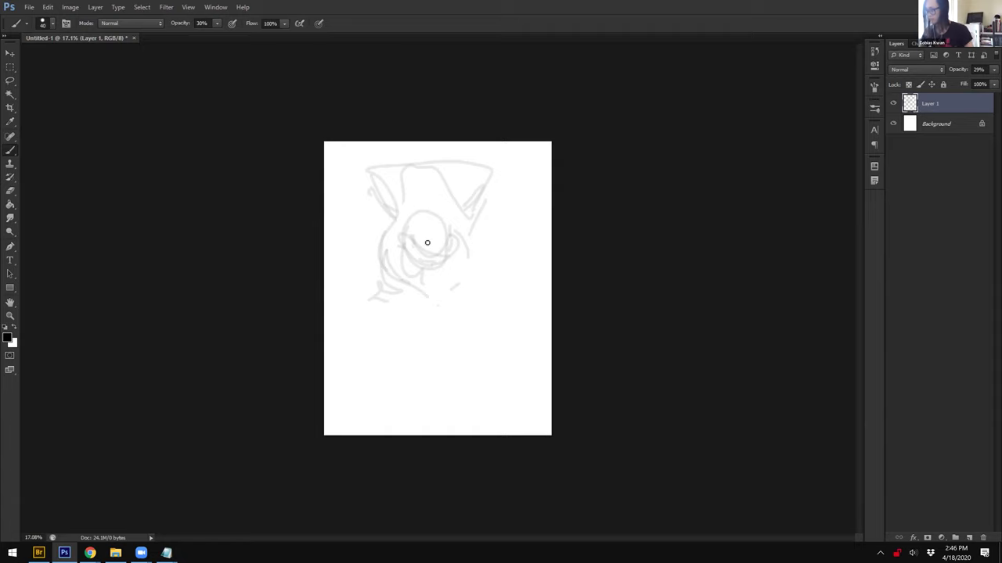
# Step: Sketch the rounded shoulder shapes and two tall panels tapering down the body on either side of a centre line
pyautogui.moveTo(447, 237)
pyautogui.mouseDown()
pyautogui.moveTo(444, 263)
pyautogui.moveTo(484, 259)
pyautogui.moveTo(464, 272)
pyautogui.moveTo(481, 242)
pyautogui.moveTo(480, 284)
pyautogui.mouseUp()
pyautogui.moveTo(362, 269); pyautogui.dragTo(374, 296)
pyautogui.moveTo(435, 291)
pyautogui.mouseDown()
pyautogui.moveTo(436, 400)
pyautogui.moveTo(423, 364)
pyautogui.moveTo(428, 390)
pyautogui.mouseUp()
pyautogui.moveTo(396, 280)
pyautogui.mouseDown()
pyautogui.moveTo(354, 298)
pyautogui.moveTo(398, 394)
pyautogui.moveTo(485, 381)
pyautogui.mouseUp()
pyautogui.moveTo(469, 376)
pyautogui.mouseDown()
pyautogui.moveTo(483, 292)
pyautogui.moveTo(465, 279)
pyautogui.mouseUp()
pyautogui.moveTo(471, 279)
pyautogui.mouseDown()
pyautogui.moveTo(509, 289)
pyautogui.moveTo(468, 388)
pyautogui.mouseUp()
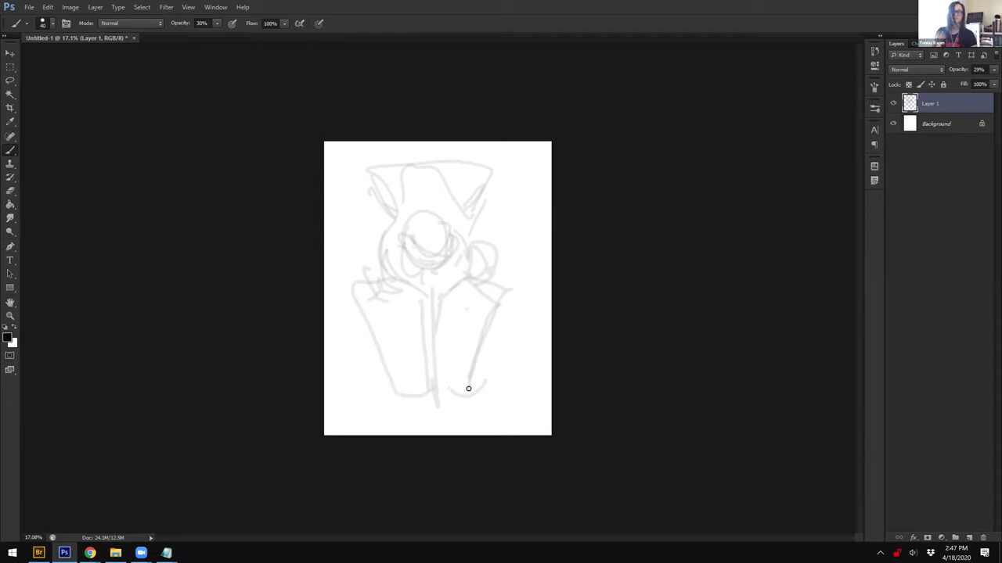
# Step: Sketch short horizontal lines extending outward from both sides of the head
pyautogui.moveTo(355, 228); pyautogui.dragTo(388, 227)
pyautogui.moveTo(467, 226); pyautogui.dragTo(503, 223)
pyautogui.moveTo(352, 252); pyautogui.dragTo(388, 247)
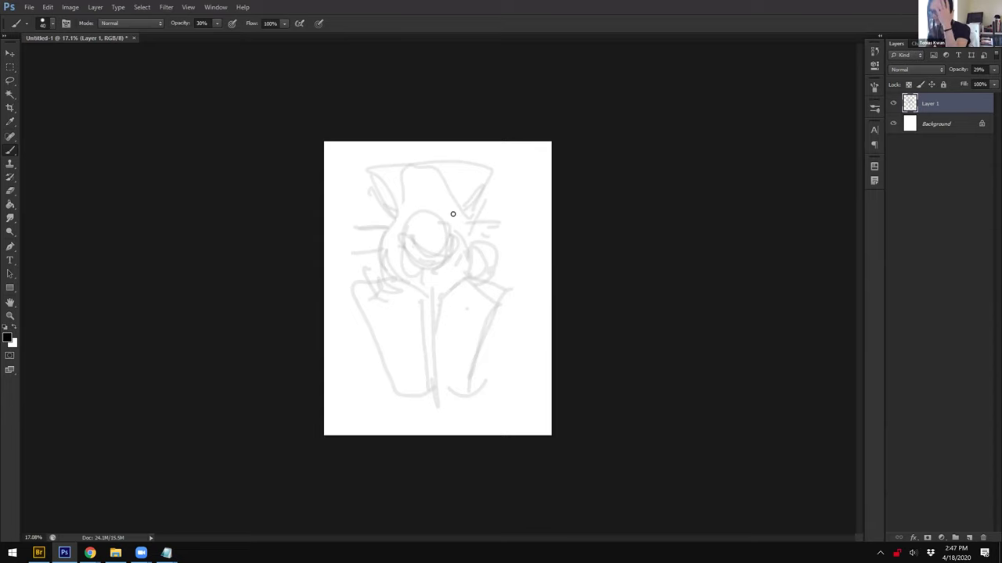
# Step: Sketch a round flower cluster over the eye on the face's right side and add curled details at both shoulders
pyautogui.moveTo(434, 231)
pyautogui.mouseDown()
pyautogui.moveTo(454, 217)
pyautogui.moveTo(459, 234)
pyautogui.mouseUp()
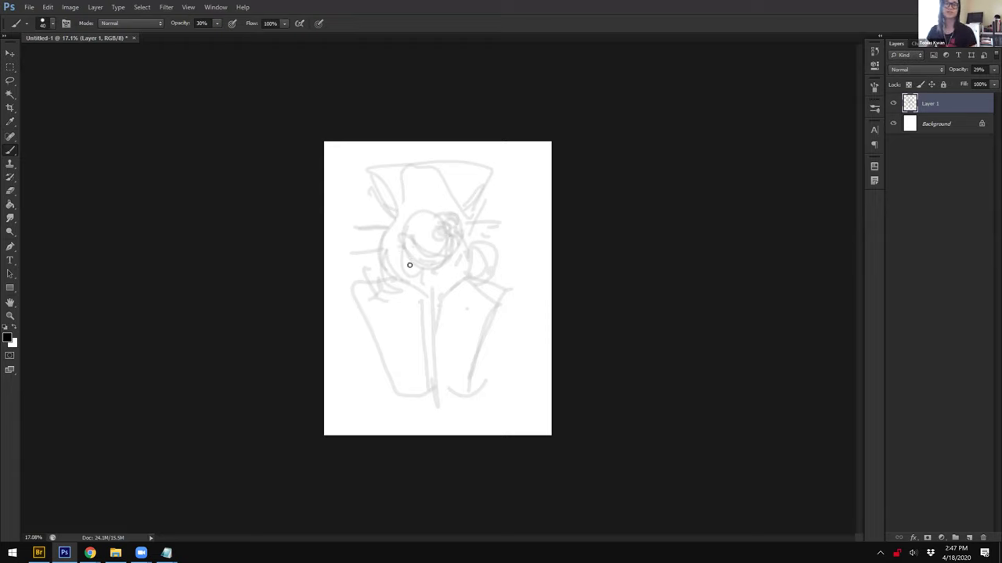
pyautogui.moveTo(380, 264); pyautogui.dragTo(400, 283)
pyautogui.moveTo(482, 269); pyautogui.dragTo(490, 283)
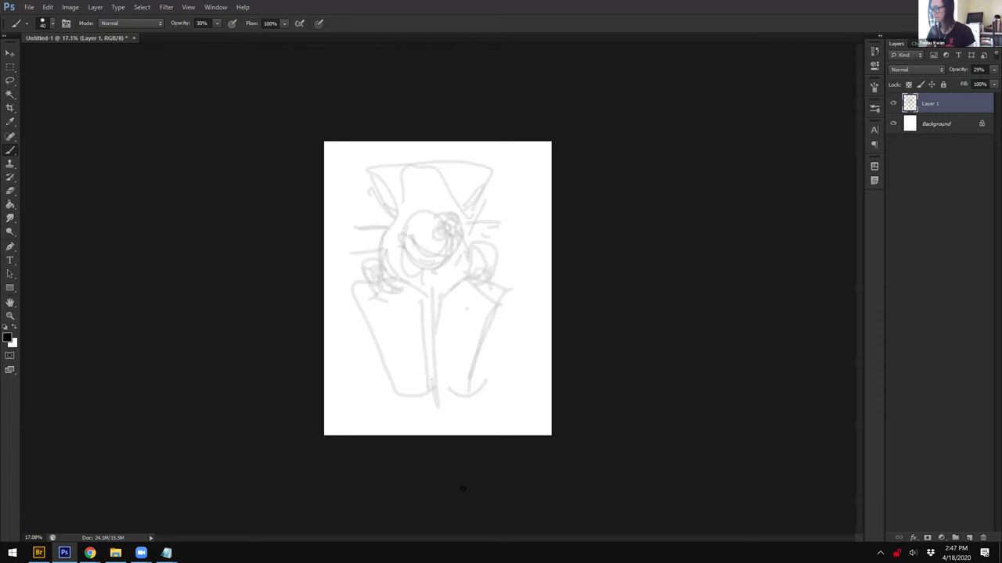
# Step: Reinforce the body's centre line and sketch rounded sleeve and fold shapes along the outer edges of both panels
pyautogui.moveTo(428, 304); pyautogui.dragTo(433, 387)
pyautogui.click(437, 349)
pyautogui.moveTo(374, 332)
pyautogui.mouseDown()
pyautogui.moveTo(368, 358)
pyautogui.moveTo(391, 363)
pyautogui.mouseUp()
pyautogui.moveTo(504, 264); pyautogui.dragTo(520, 311)
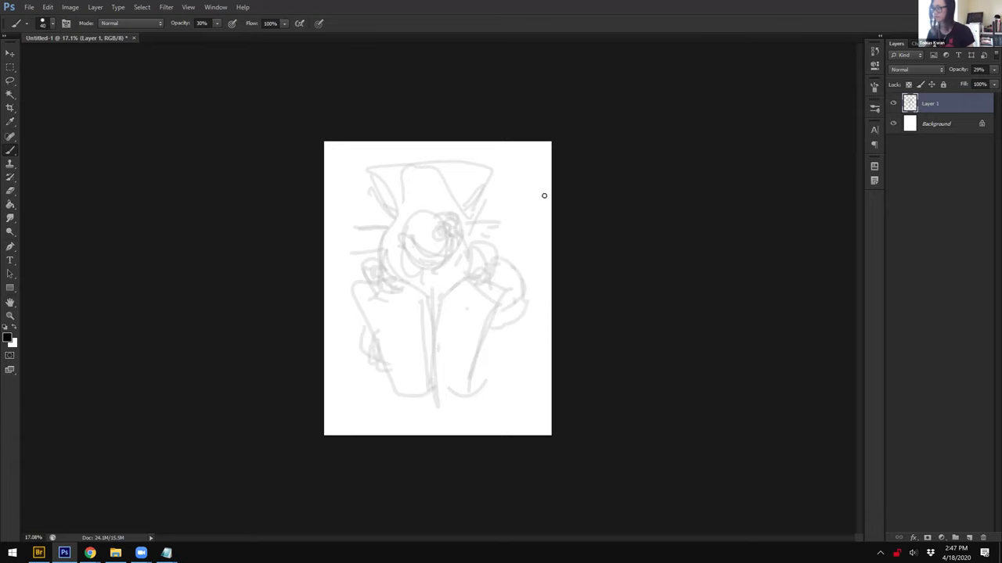
pyautogui.moveTo(483, 244); pyautogui.dragTo(506, 244)
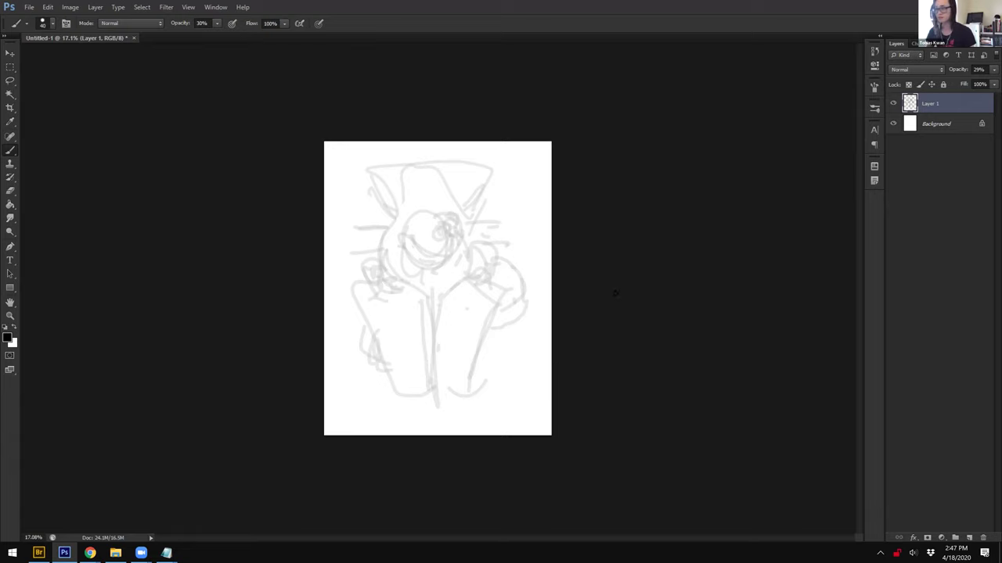
pyautogui.moveTo(490, 337); pyautogui.dragTo(473, 384)
pyautogui.moveTo(381, 374); pyautogui.dragTo(387, 391)
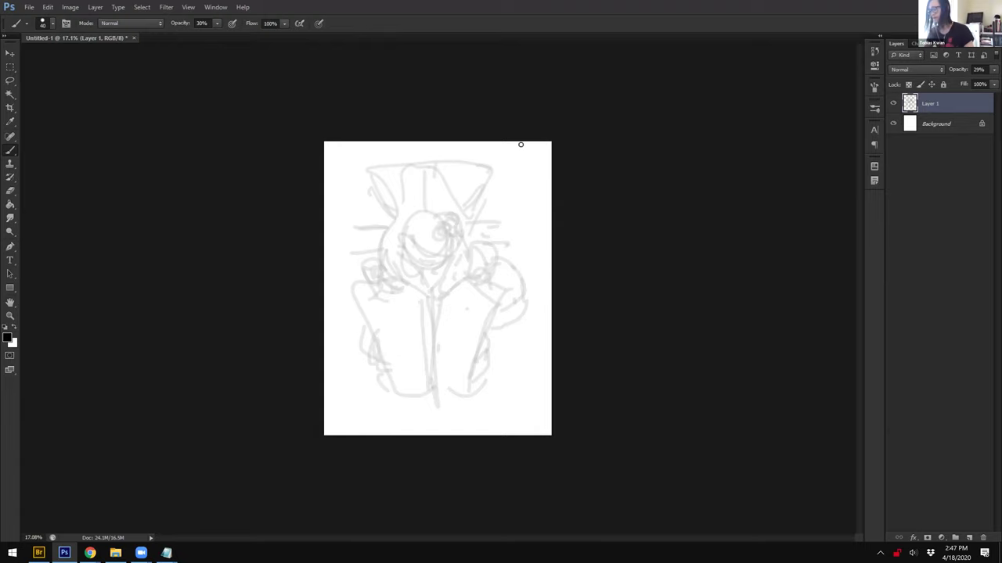
# Step: Add a new layer above the rough sketch and reduce the brush size for fine line work on the head
pyautogui.hotkey('ctrl', 'shift', 'n')
pyautogui.press('Return')
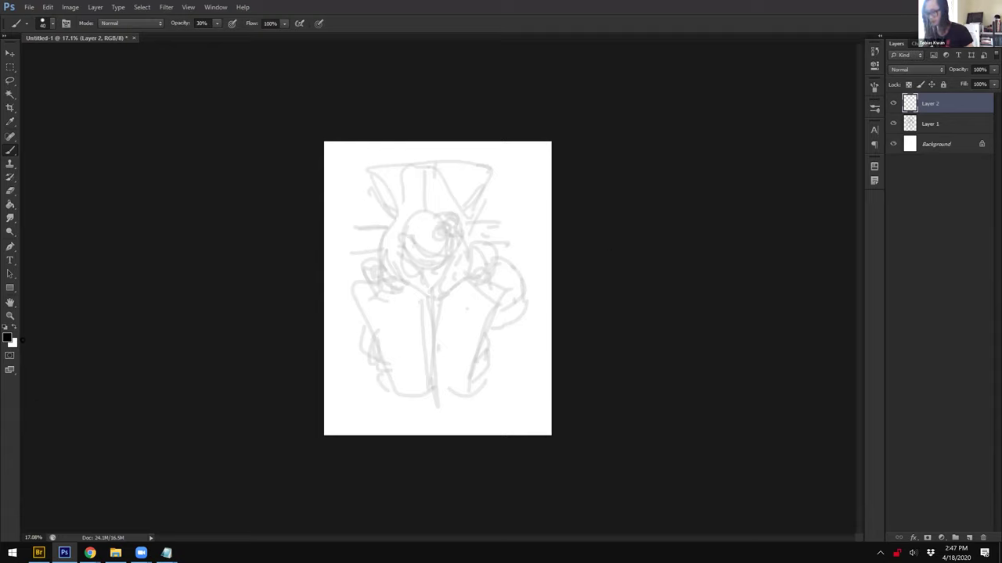
pyautogui.rightClick(431, 235)
pyautogui.click(551, 204)
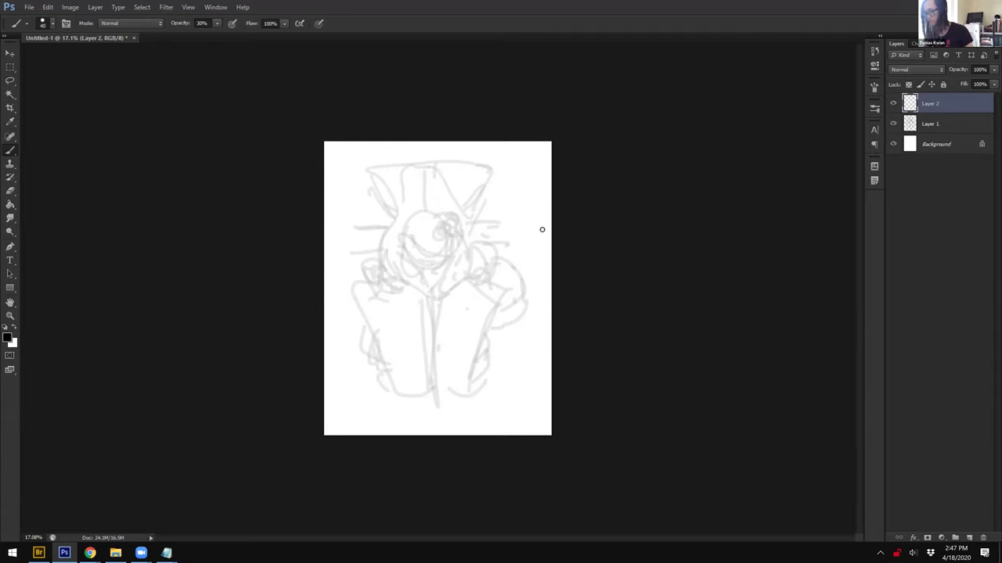
pyautogui.press('[')
pyautogui.press('[')
pyautogui.press('[')
pyautogui.hotkey('ctrl', '+')
pyautogui.hotkey('ctrl', '+')
pyautogui.hotkey('ctrl', '+')
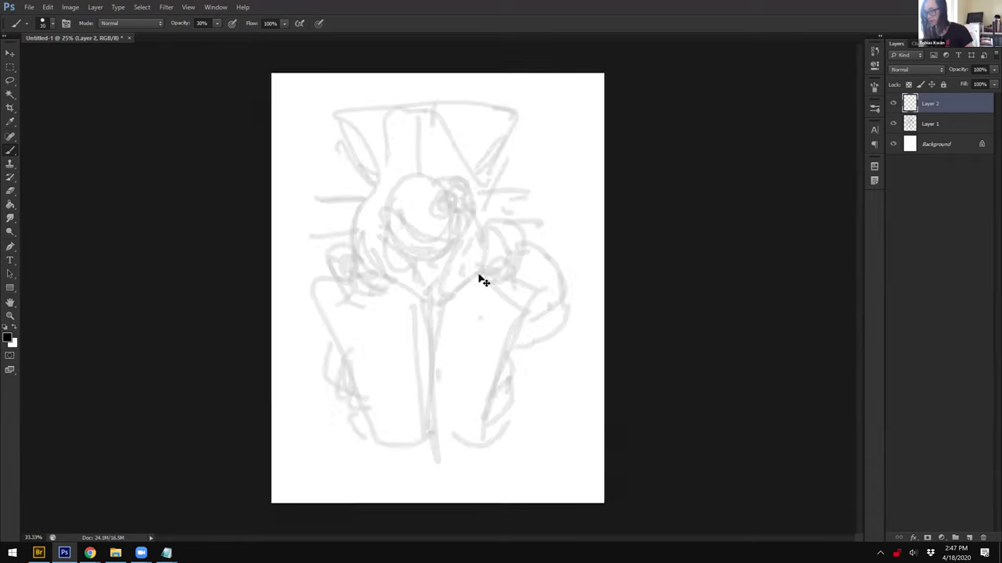
pyautogui.moveTo(495, 214); pyautogui.dragTo(466, 400)
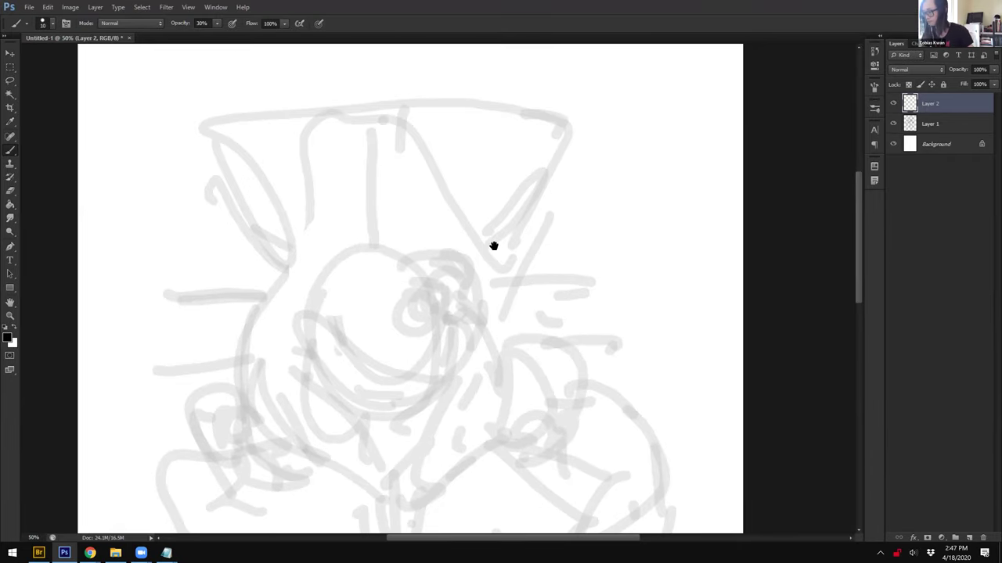
pyautogui.moveTo(494, 245); pyautogui.dragTo(524, 199)
pyautogui.press('[')
pyautogui.moveTo(358, 227); pyautogui.dragTo(340, 271)
pyautogui.hotkey('ctrl', 'z')
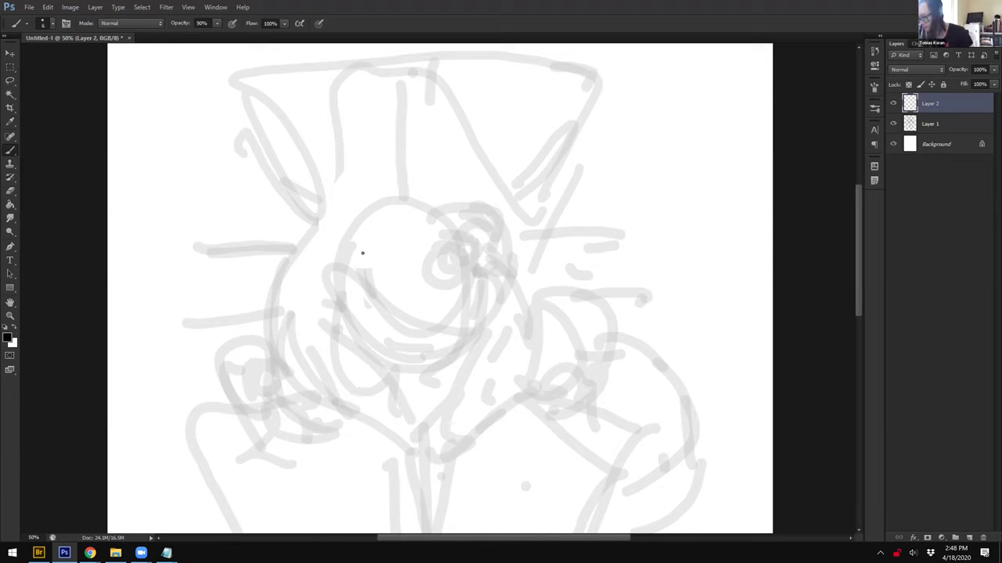
pyautogui.hotkey('ctrl', 'z')
# Step: Lower the opacity of Layer 2 to 76%
pyautogui.click(993, 69)
pyautogui.click(981, 89)
pyautogui.click(787, 235)
pyautogui.moveTo(373, 208); pyautogui.dragTo(344, 266)
pyautogui.press('e')
pyautogui.moveTo(346, 311)
pyautogui.mouseDown()
pyautogui.moveTo(353, 246)
pyautogui.moveTo(366, 291)
pyautogui.mouseUp()
pyautogui.press('b')
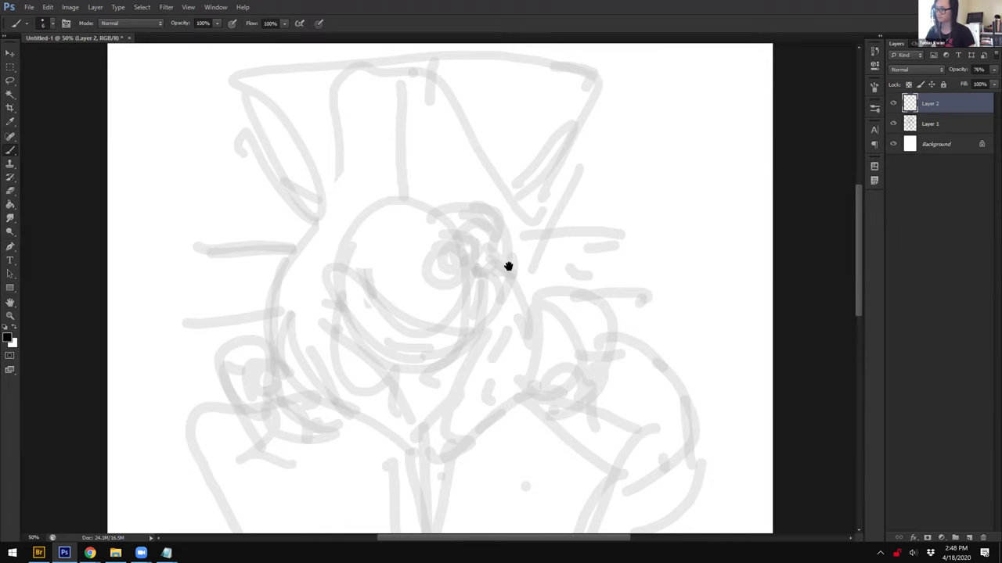
# Step: Ink the upper left curve and crown of the face oval with thin, broken black strokes
pyautogui.scroll(-2, 507, 266)
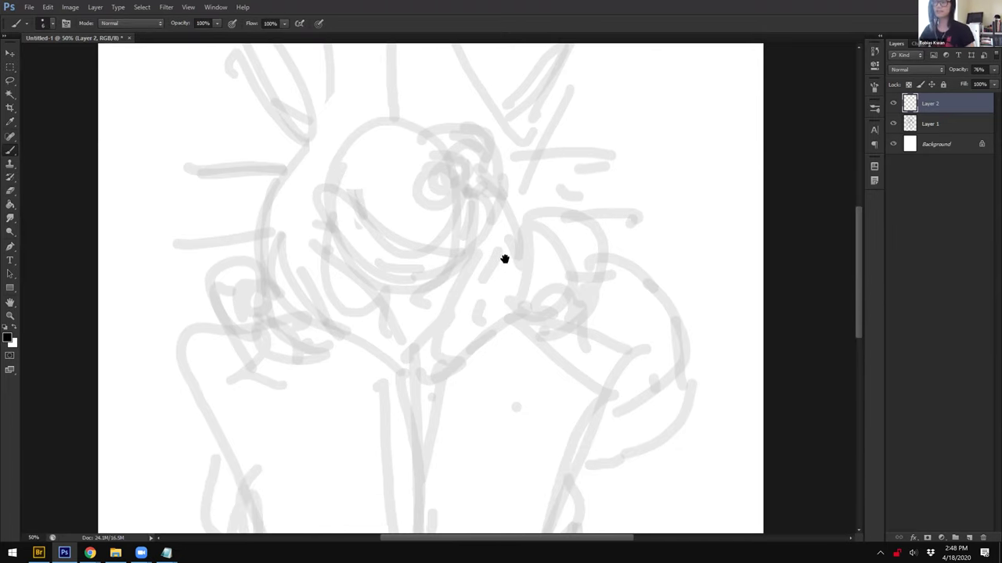
pyautogui.moveTo(336, 168)
pyautogui.mouseDown()
pyautogui.moveTo(365, 135)
pyautogui.moveTo(346, 147)
pyautogui.moveTo(330, 192)
pyautogui.mouseUp()
pyautogui.hotkey('ctrl', 'z')
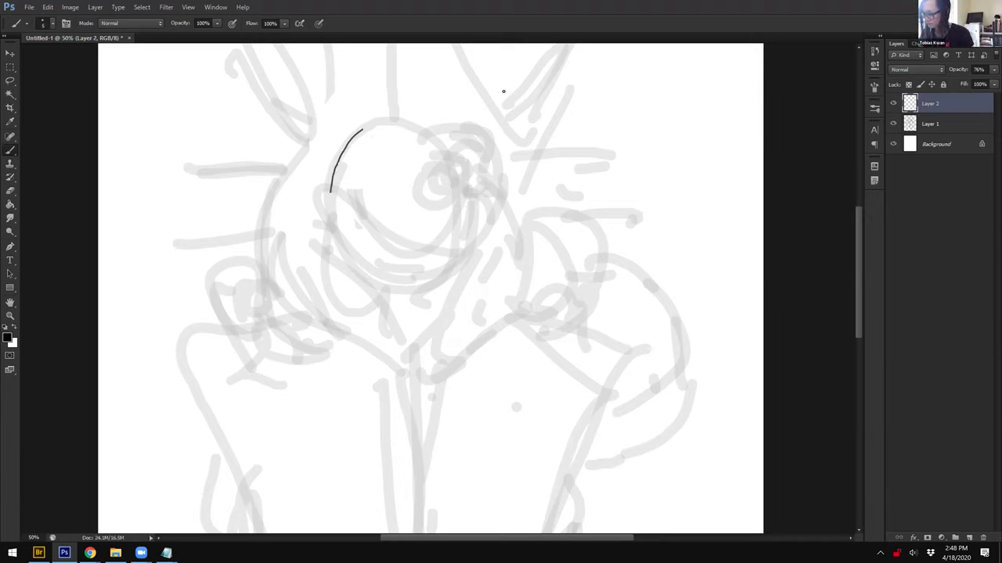
pyautogui.moveTo(373, 123); pyautogui.dragTo(429, 133)
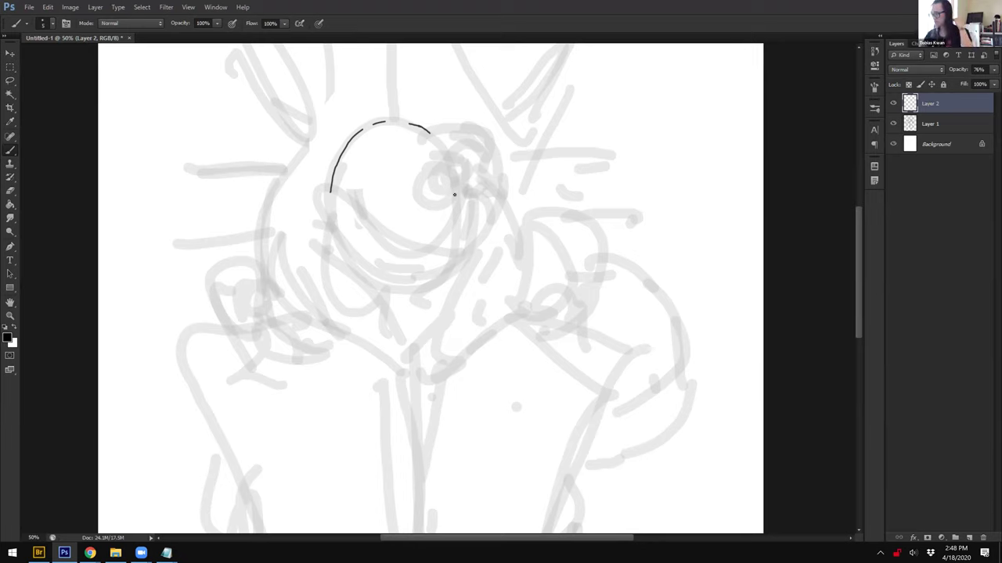
# Step: Ink the left side and chin curve of the face oval, undoing the unwanted strokes before redrawing the jaw
pyautogui.moveTo(327, 203)
pyautogui.mouseDown()
pyautogui.moveTo(349, 261)
pyautogui.moveTo(385, 284)
pyautogui.mouseUp()
pyautogui.moveTo(361, 269)
pyautogui.mouseDown()
pyautogui.moveTo(399, 284)
pyautogui.moveTo(443, 278)
pyautogui.moveTo(422, 282)
pyautogui.moveTo(450, 260)
pyautogui.mouseUp()
pyautogui.hotkey('ctrl', 'alt', 'z')
pyautogui.hotkey('ctrl', 'alt', 'z')
pyautogui.hotkey('ctrl', 'alt', 'z')
pyautogui.hotkey('ctrl', 'alt', 'z')
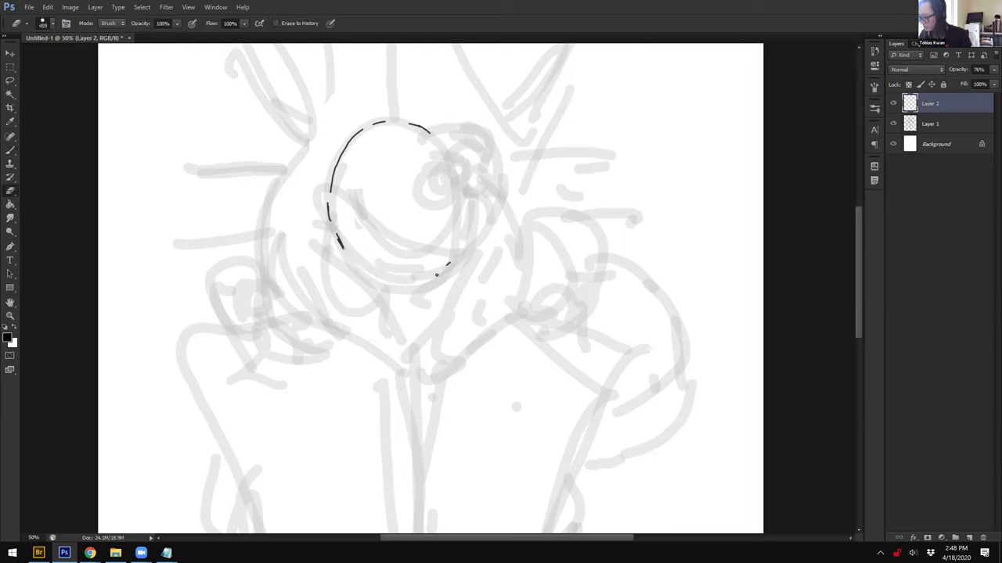
pyautogui.hotkey('ctrl', 'alt', 'z')
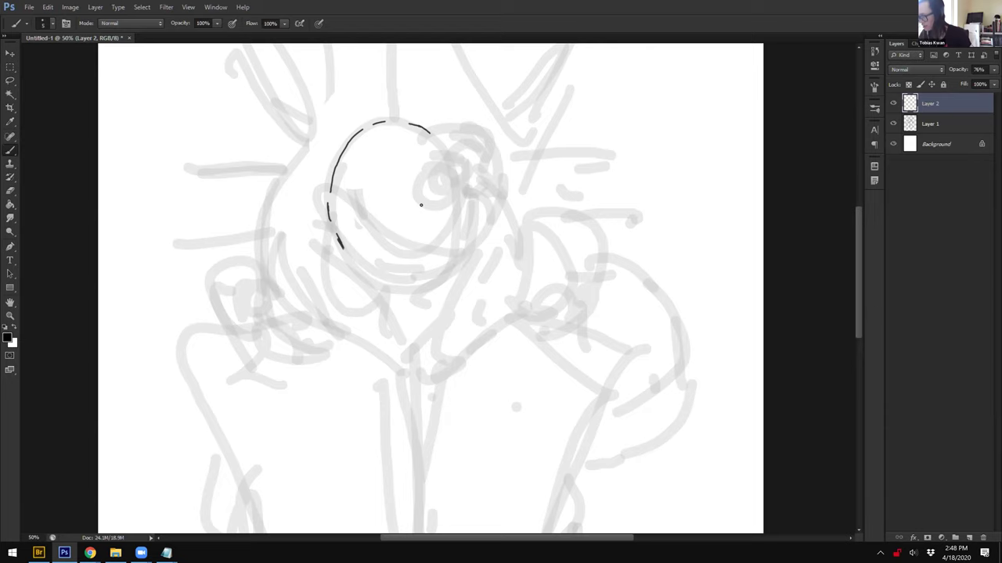
pyautogui.moveTo(345, 253)
pyautogui.mouseDown()
pyautogui.moveTo(396, 283)
pyautogui.moveTo(414, 279)
pyautogui.moveTo(458, 233)
pyautogui.mouseUp()
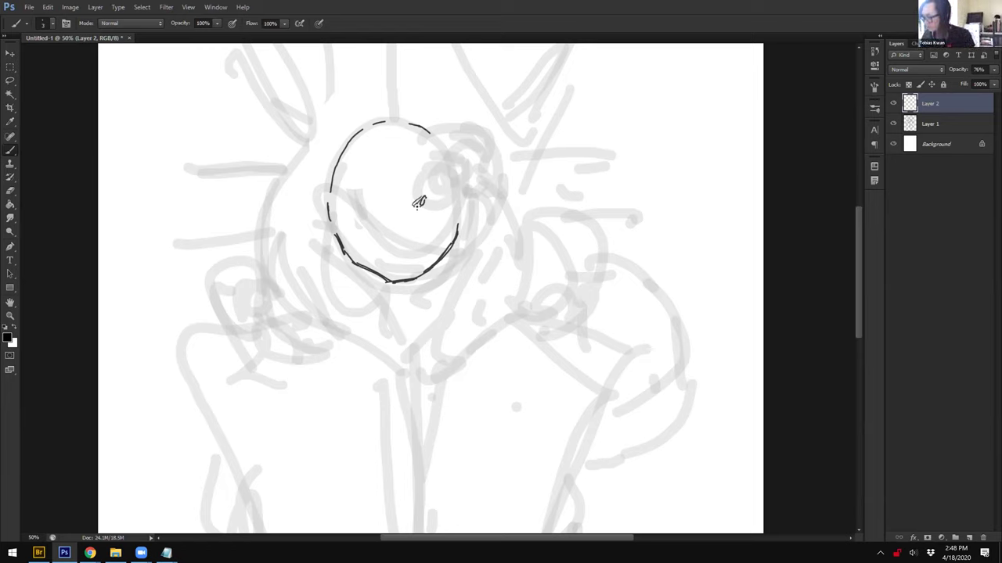
# Step: Draw a small, detailed flower cluster with petals and tendrils over the eye on the face's right side
pyautogui.hotkey('ctrl', '+')
pyautogui.hotkey('ctrl', '+')
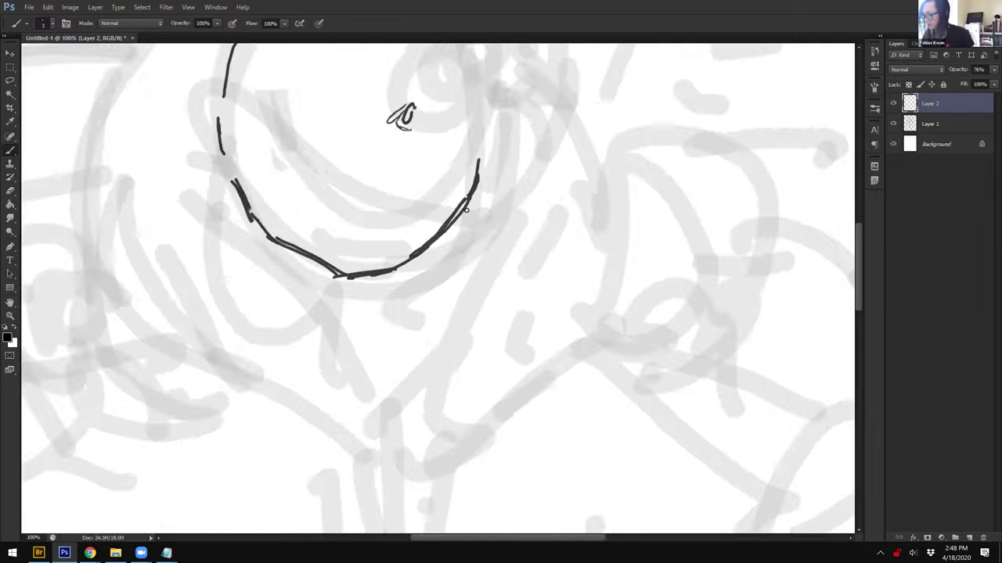
pyautogui.moveTo(504, 87); pyautogui.dragTo(539, 199)
pyautogui.hotkey('ctrl', '+')
pyautogui.scroll(-1, 539, 198)
pyautogui.scroll(2, 539, 204)
pyautogui.scroll(-3, 608, 227)
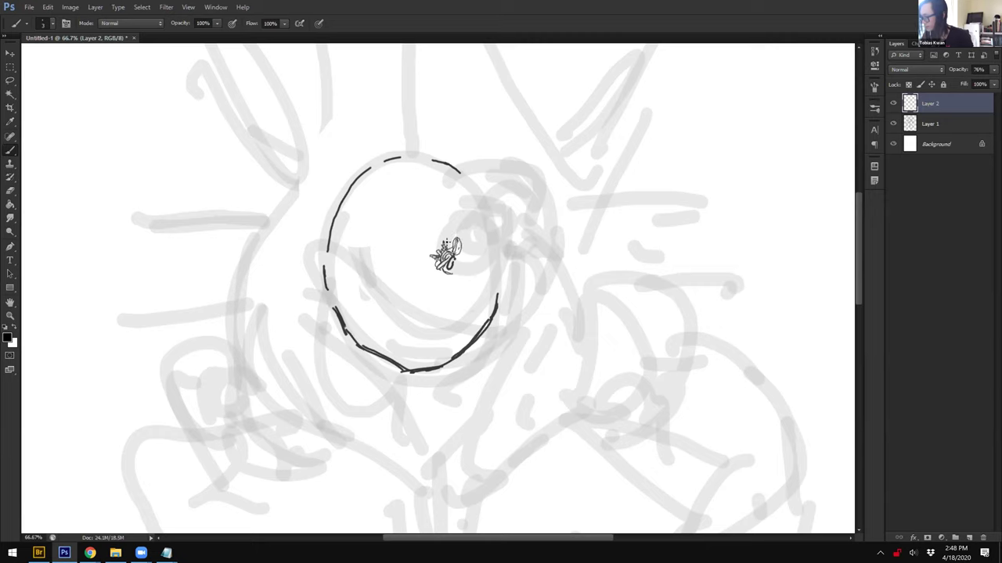
pyautogui.moveTo(448, 233)
pyautogui.mouseDown()
pyautogui.moveTo(453, 226)
pyautogui.moveTo(465, 241)
pyautogui.moveTo(442, 242)
pyautogui.moveTo(461, 262)
pyautogui.moveTo(454, 265)
pyautogui.mouseUp()
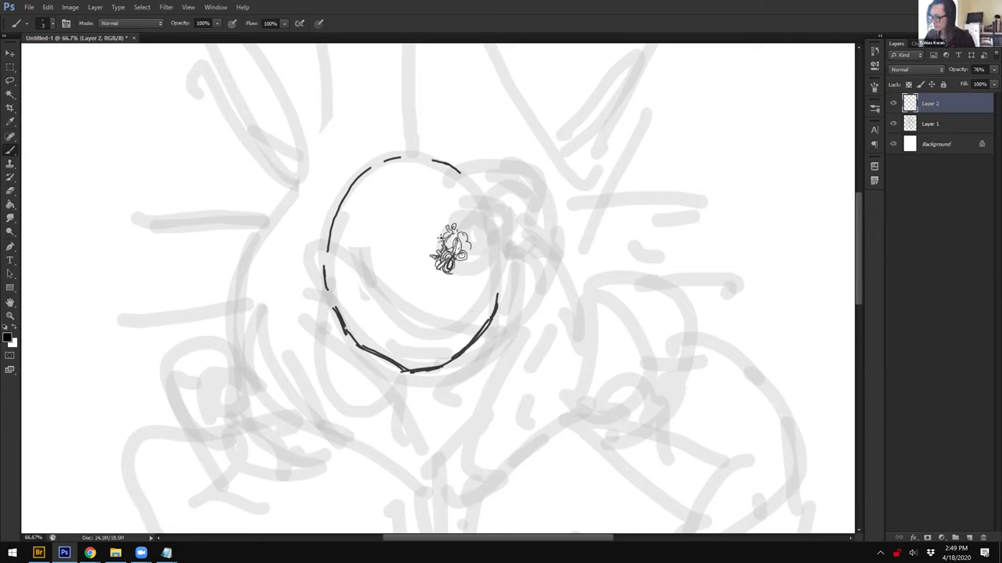
pyautogui.moveTo(425, 255); pyautogui.dragTo(436, 273)
pyautogui.moveTo(450, 271); pyautogui.dragTo(452, 275)
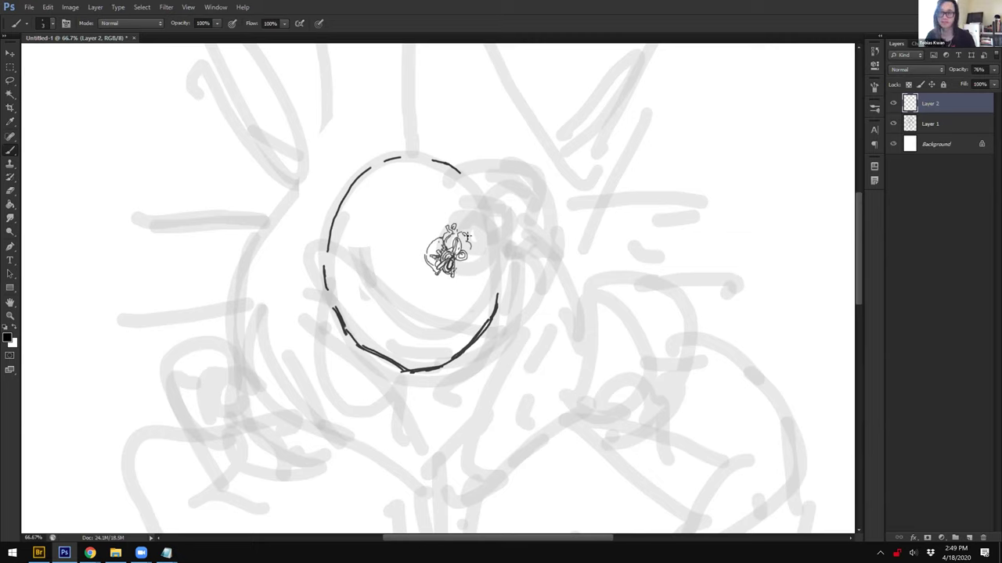
# Step: Draw the lowered eye with its lashes and lid on the face's left side, and a short straight mouth line
pyautogui.moveTo(382, 261)
pyautogui.mouseDown()
pyautogui.moveTo(352, 258)
pyautogui.moveTo(395, 263)
pyautogui.moveTo(344, 264)
pyautogui.moveTo(390, 259)
pyautogui.moveTo(347, 260)
pyautogui.moveTo(392, 252)
pyautogui.mouseUp()
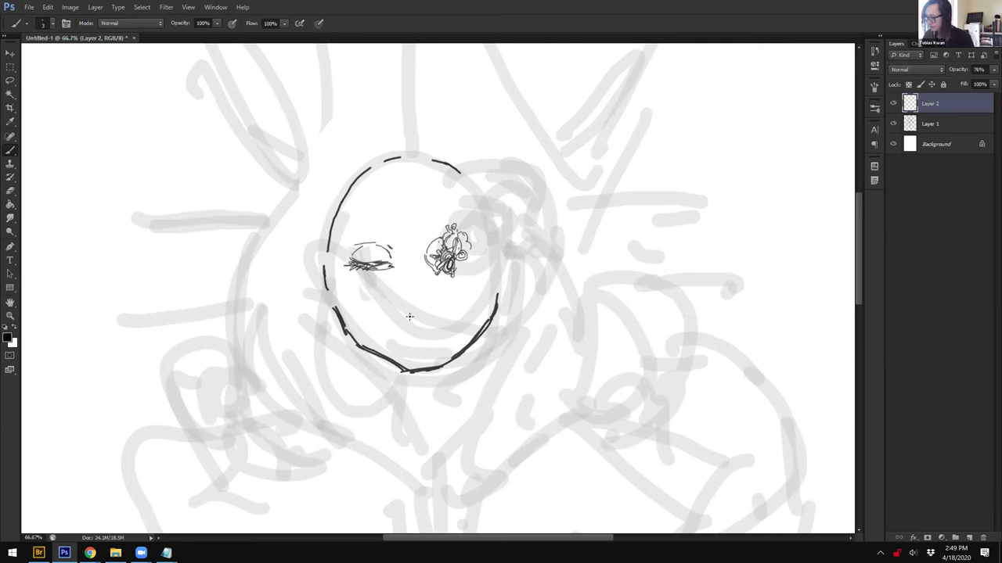
pyautogui.moveTo(398, 320); pyautogui.dragTo(437, 318)
# Step: Refine the jaw contour and thicken it around the chin with a slightly larger brush
pyautogui.moveTo(328, 244)
pyautogui.mouseDown()
pyautogui.moveTo(335, 297)
pyautogui.moveTo(364, 342)
pyautogui.moveTo(440, 363)
pyautogui.mouseUp()
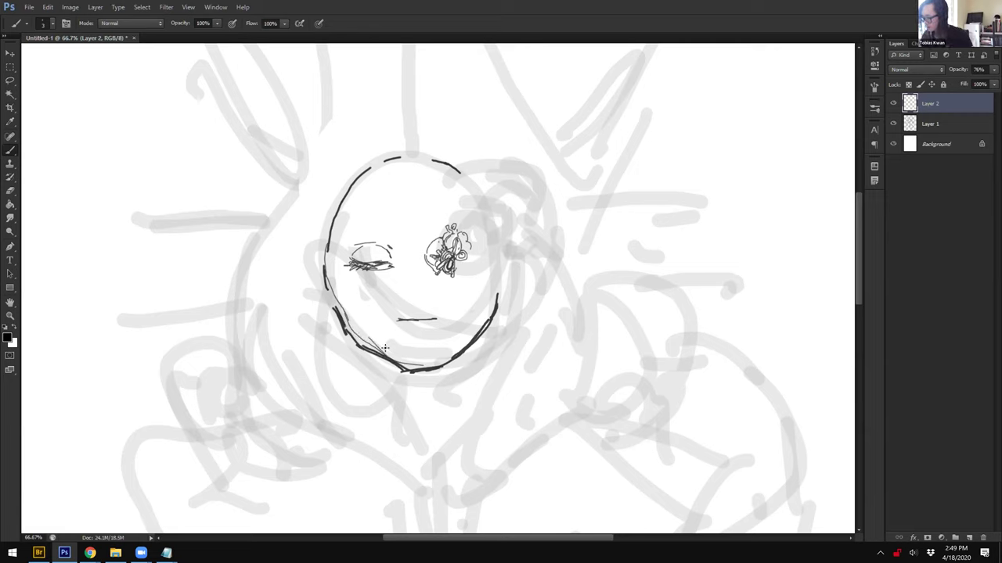
pyautogui.press(']')
pyautogui.moveTo(376, 343)
pyautogui.mouseDown()
pyautogui.moveTo(415, 365)
pyautogui.moveTo(437, 363)
pyautogui.moveTo(487, 320)
pyautogui.mouseUp()
pyautogui.moveTo(446, 356); pyautogui.dragTo(496, 302)
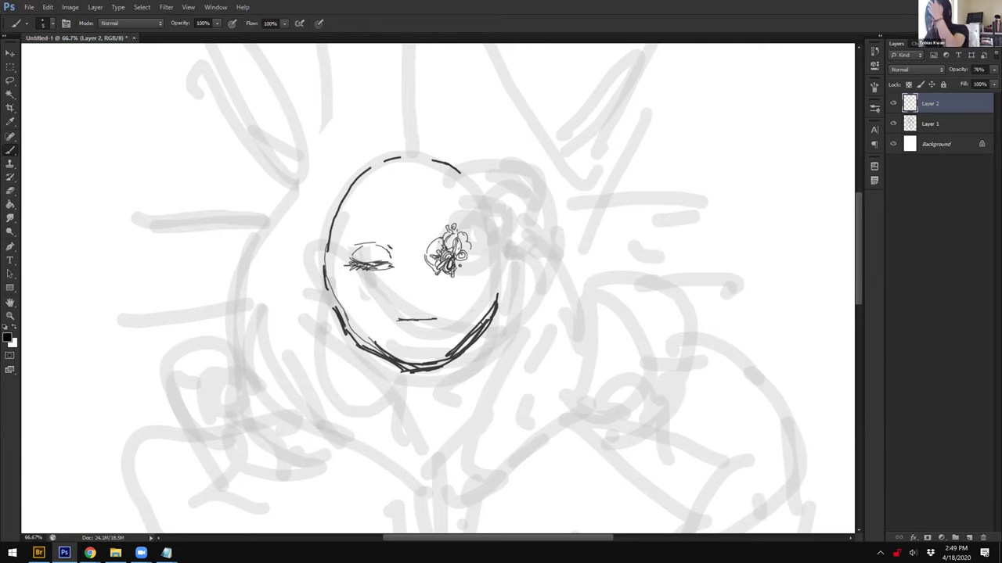
# Step: Add darker sprigs to the flower cluster and draw a straight-cut fringe of vertical strands across the forehead
pyautogui.moveTo(466, 237); pyautogui.dragTo(471, 229)
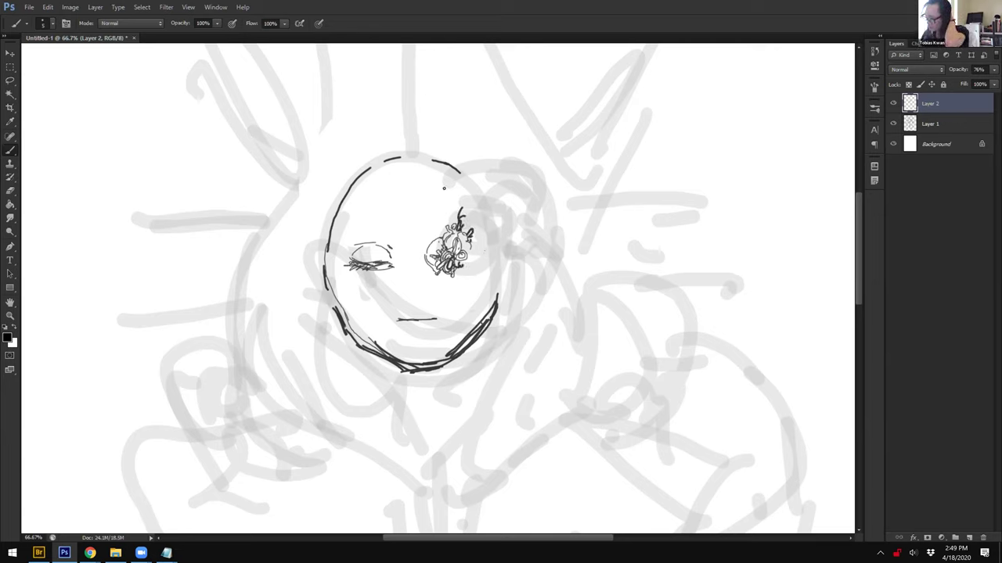
pyautogui.moveTo(384, 162)
pyautogui.mouseDown()
pyautogui.moveTo(378, 224)
pyautogui.moveTo(389, 225)
pyautogui.mouseUp()
pyautogui.moveTo(414, 162)
pyautogui.mouseDown()
pyautogui.moveTo(415, 224)
pyautogui.moveTo(424, 219)
pyautogui.mouseUp()
pyautogui.moveTo(432, 166); pyautogui.dragTo(440, 223)
pyautogui.moveTo(387, 225); pyautogui.dragTo(437, 225)
pyautogui.moveTo(438, 175); pyautogui.dragTo(443, 199)
pyautogui.moveTo(380, 166); pyautogui.dragTo(387, 156)
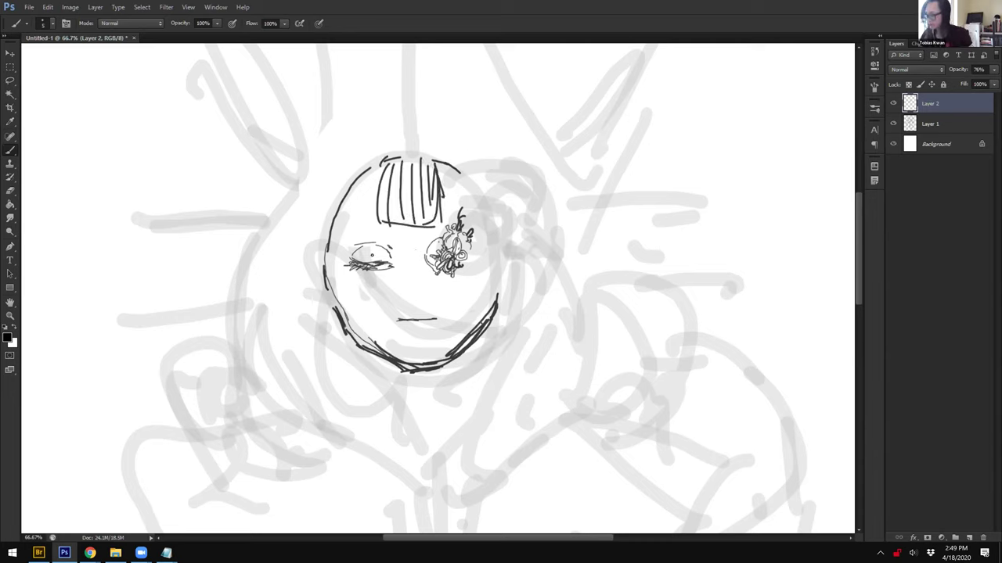
# Step: Draw the ear on the head's left side and a narrow V-shaped double-line collar beneath the chin
pyautogui.moveTo(326, 246)
pyautogui.mouseDown()
pyautogui.moveTo(309, 274)
pyautogui.moveTo(333, 311)
pyautogui.moveTo(320, 263)
pyautogui.mouseUp()
pyautogui.hotkey('ctrl', '-')
pyautogui.moveTo(482, 274); pyautogui.dragTo(430, 374)
pyautogui.moveTo(368, 323); pyautogui.dragTo(425, 388)
pyautogui.rightClick(426, 389)
pyautogui.moveTo(379, 330)
pyautogui.mouseDown()
pyautogui.moveTo(423, 389)
pyautogui.moveTo(432, 383)
pyautogui.mouseUp()
pyautogui.moveTo(475, 322); pyautogui.dragTo(438, 362)
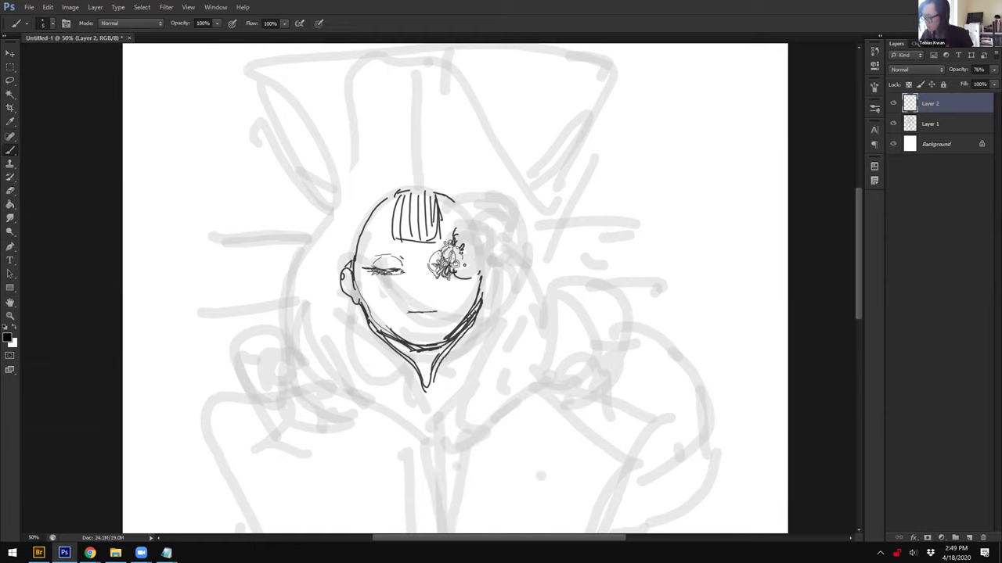
# Step: Extend the flower cluster beside the eye with more small petals and sprigs reaching the face's right edge
pyautogui.moveTo(461, 252)
pyautogui.mouseDown()
pyautogui.moveTo(479, 273)
pyautogui.moveTo(477, 246)
pyautogui.mouseUp()
pyautogui.moveTo(454, 233); pyautogui.dragTo(458, 224)
pyautogui.rightClick(457, 205)
pyautogui.click(430, 193)
# Step: Ink the tall headdress's centre line and both flowing inner contours, with a horizontal double-line hairpin on the left
pyautogui.moveTo(413, 69); pyautogui.dragTo(416, 176)
pyautogui.moveTo(347, 96)
pyautogui.mouseDown()
pyautogui.moveTo(330, 215)
pyautogui.moveTo(349, 279)
pyautogui.moveTo(341, 301)
pyautogui.mouseUp()
pyautogui.hotkey('ctrl', '-')
pyautogui.moveTo(292, 259); pyautogui.dragTo(352, 255)
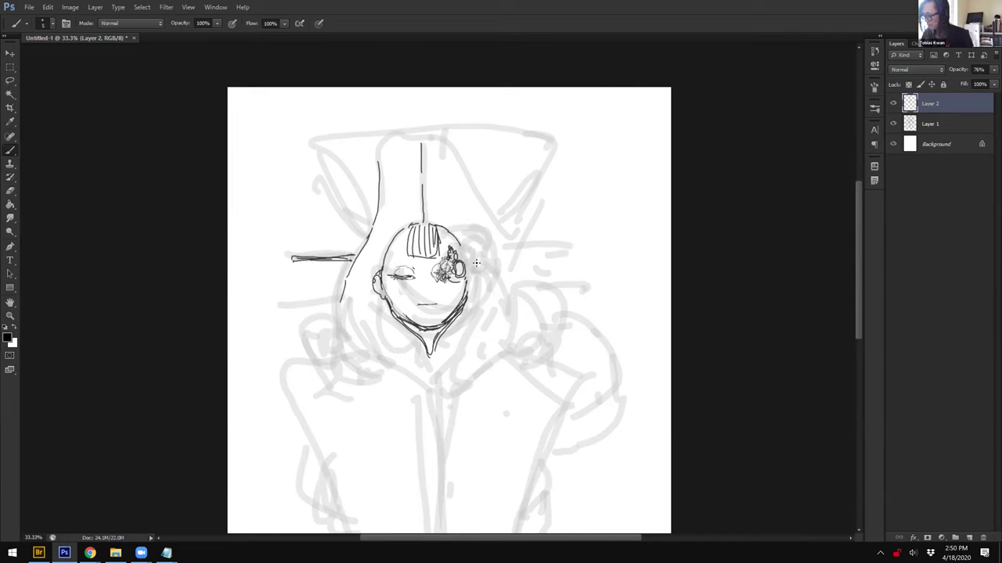
pyautogui.moveTo(461, 151)
pyautogui.mouseDown()
pyautogui.moveTo(491, 250)
pyautogui.moveTo(466, 227)
pyautogui.moveTo(480, 245)
pyautogui.moveTo(478, 234)
pyautogui.moveTo(456, 236)
pyautogui.moveTo(473, 245)
pyautogui.moveTo(464, 229)
pyautogui.moveTo(477, 237)
pyautogui.moveTo(467, 263)
pyautogui.mouseUp()
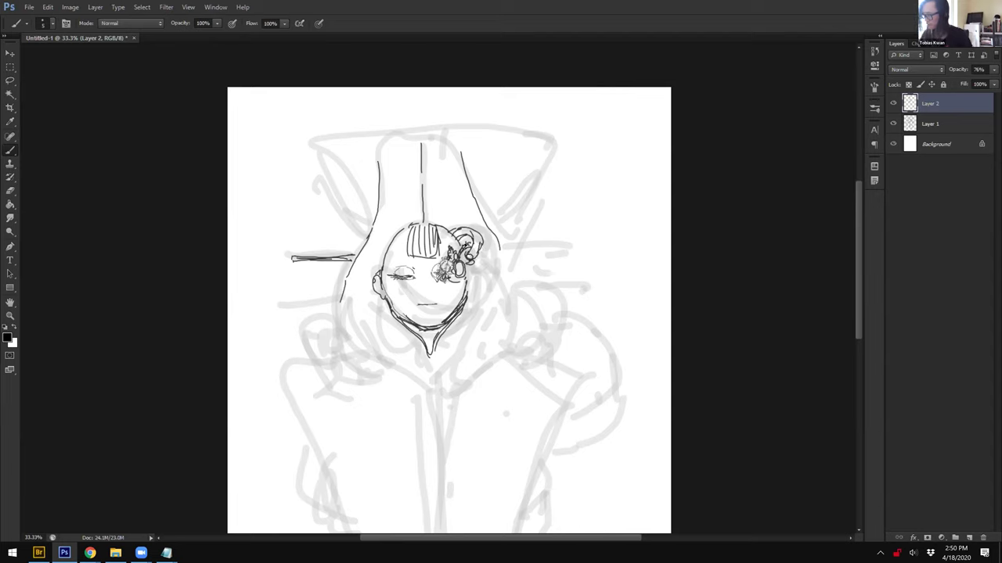
# Step: Add coiled blossoms beside the flower cluster and draw a curved line across the lower face from both cheeks to the mouth
pyautogui.moveTo(471, 266)
pyautogui.mouseDown()
pyautogui.moveTo(473, 297)
pyautogui.moveTo(478, 287)
pyautogui.moveTo(482, 295)
pyautogui.moveTo(474, 287)
pyautogui.mouseUp()
pyautogui.moveTo(485, 248)
pyautogui.mouseDown()
pyautogui.moveTo(479, 286)
pyautogui.moveTo(489, 286)
pyautogui.moveTo(480, 294)
pyautogui.moveTo(482, 263)
pyautogui.moveTo(439, 302)
pyautogui.mouseUp()
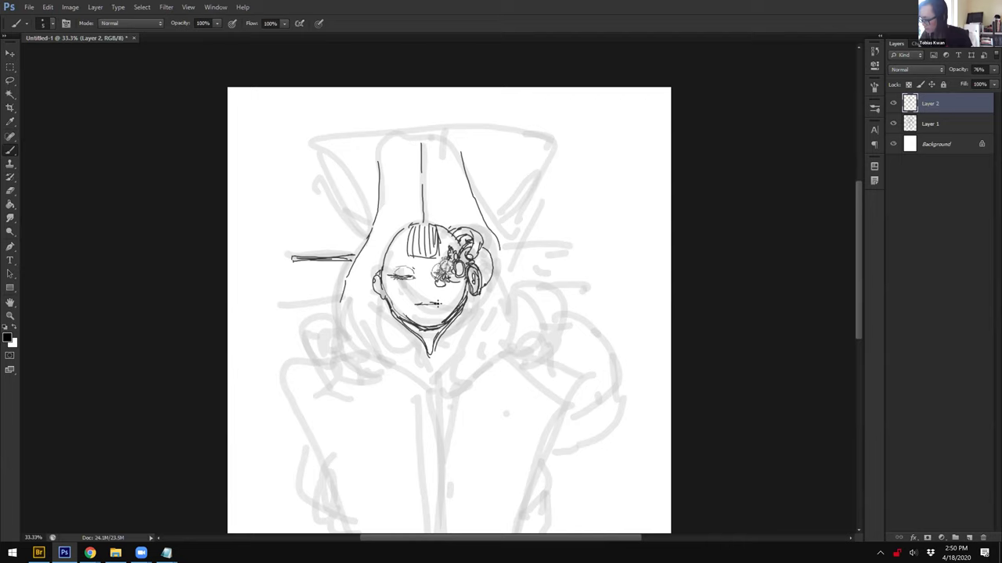
pyautogui.moveTo(389, 283)
pyautogui.mouseDown()
pyautogui.moveTo(415, 308)
pyautogui.moveTo(447, 300)
pyautogui.moveTo(457, 284)
pyautogui.mouseUp()
pyautogui.moveTo(419, 313); pyautogui.dragTo(450, 307)
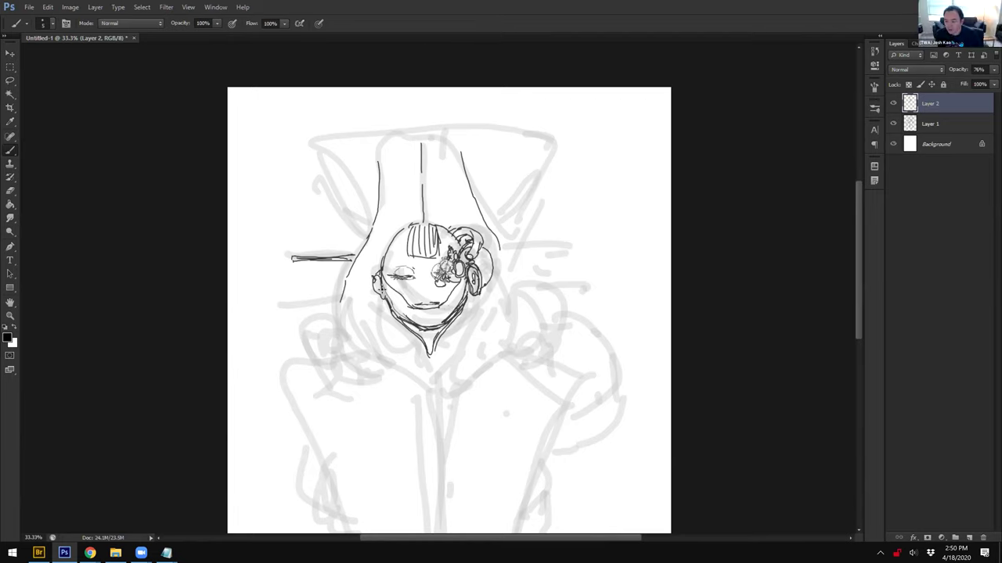
# Step: Outline the headdress's flared outer sides and top edge, and extend the inner contours up to that edge
pyautogui.moveTo(463, 147); pyautogui.dragTo(470, 162)
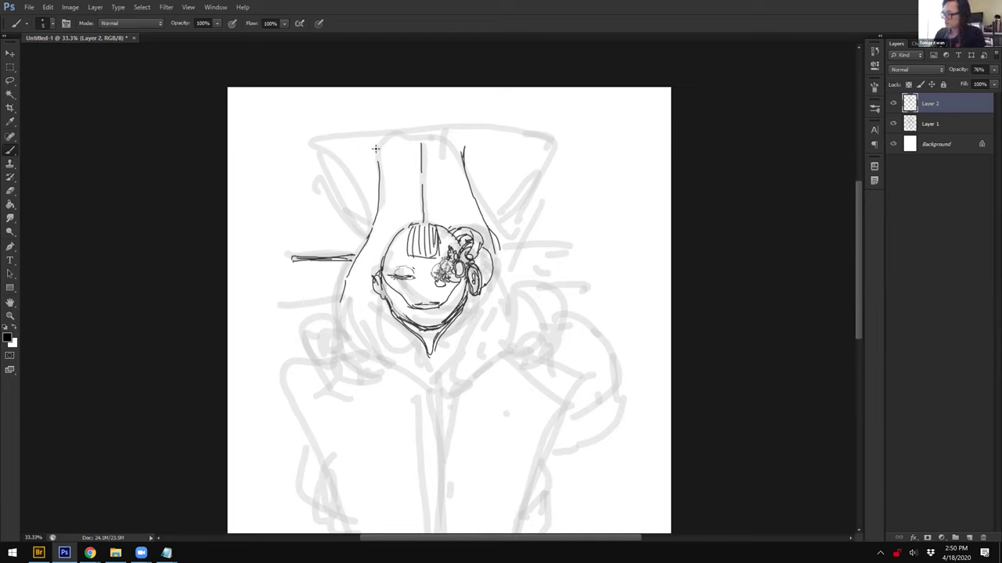
pyautogui.moveTo(375, 148); pyautogui.dragTo(385, 163)
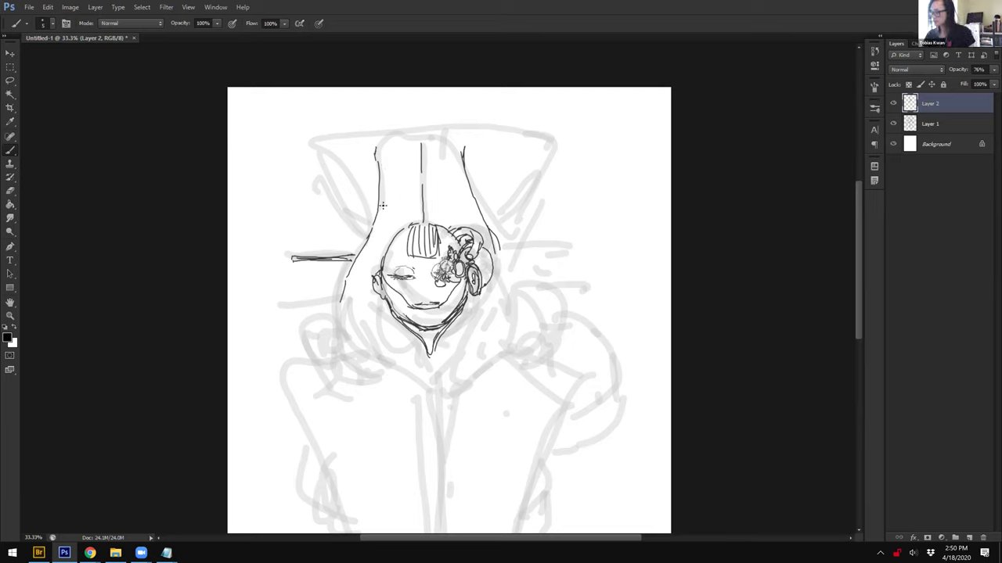
pyautogui.moveTo(312, 141); pyautogui.dragTo(361, 247)
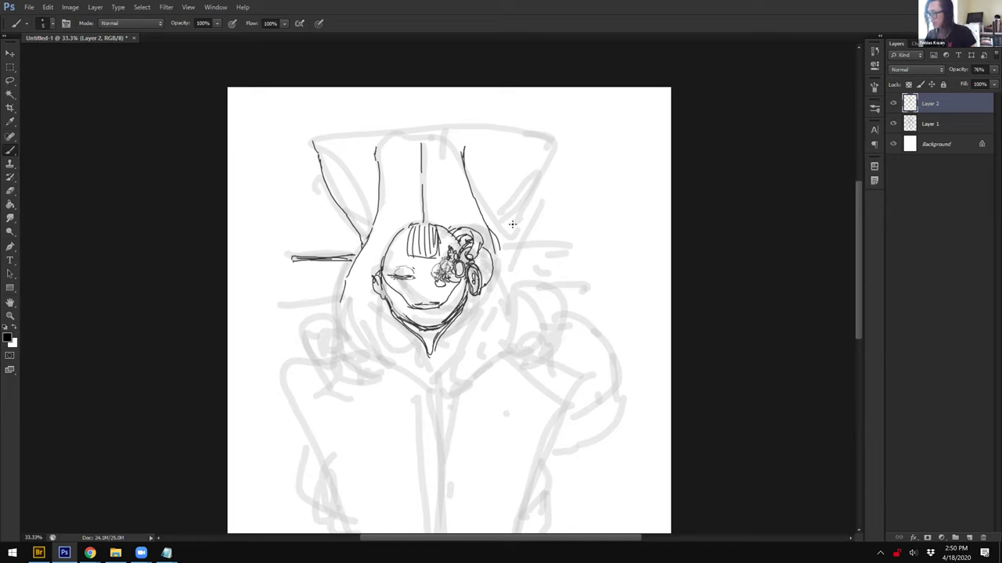
pyautogui.moveTo(512, 238); pyautogui.dragTo(550, 145)
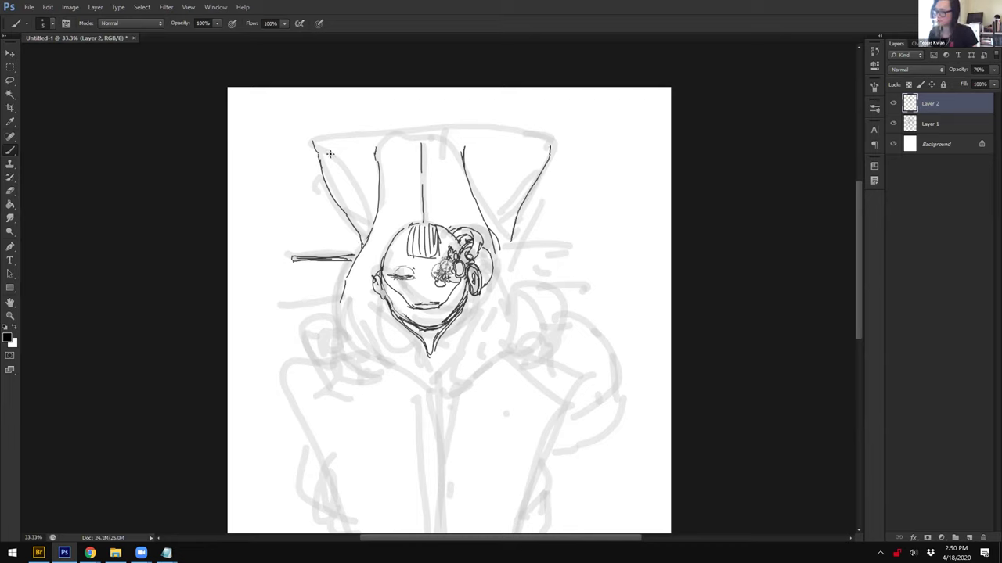
pyautogui.moveTo(313, 142); pyautogui.dragTo(555, 136)
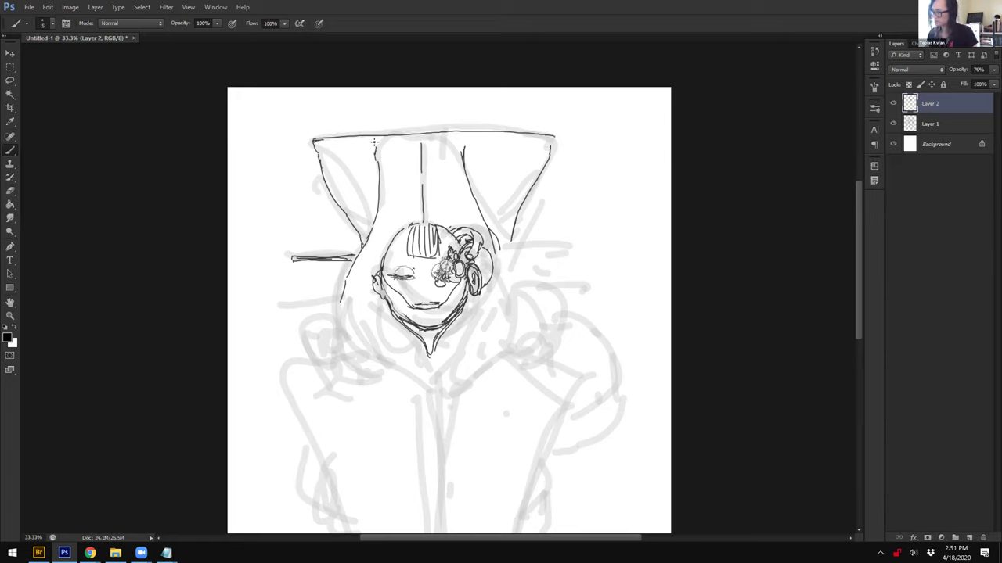
pyautogui.moveTo(469, 134); pyautogui.dragTo(462, 148)
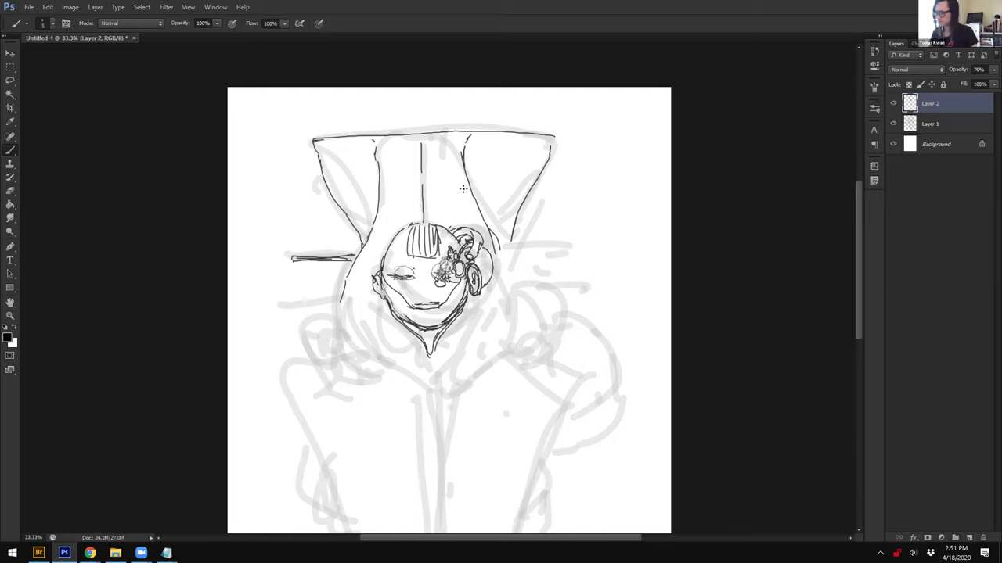
# Step: Draw a second horizontal hairpin below the first on the left and continue the left hair contour downward
pyautogui.moveTo(295, 293); pyautogui.dragTo(341, 294)
pyautogui.moveTo(292, 258); pyautogui.dragTo(305, 257)
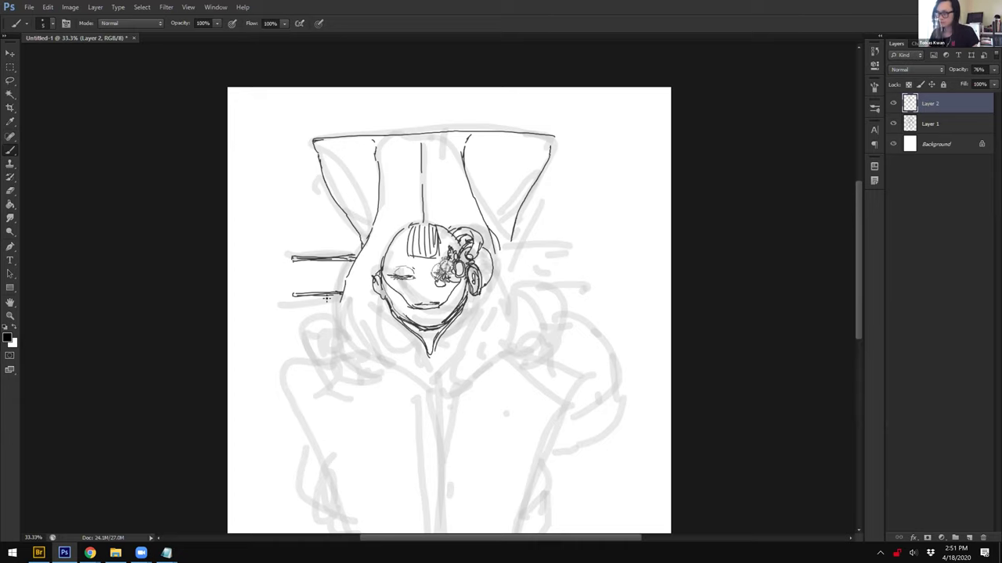
pyautogui.moveTo(498, 316); pyautogui.dragTo(502, 281)
pyautogui.moveTo(345, 268); pyautogui.dragTo(347, 294)
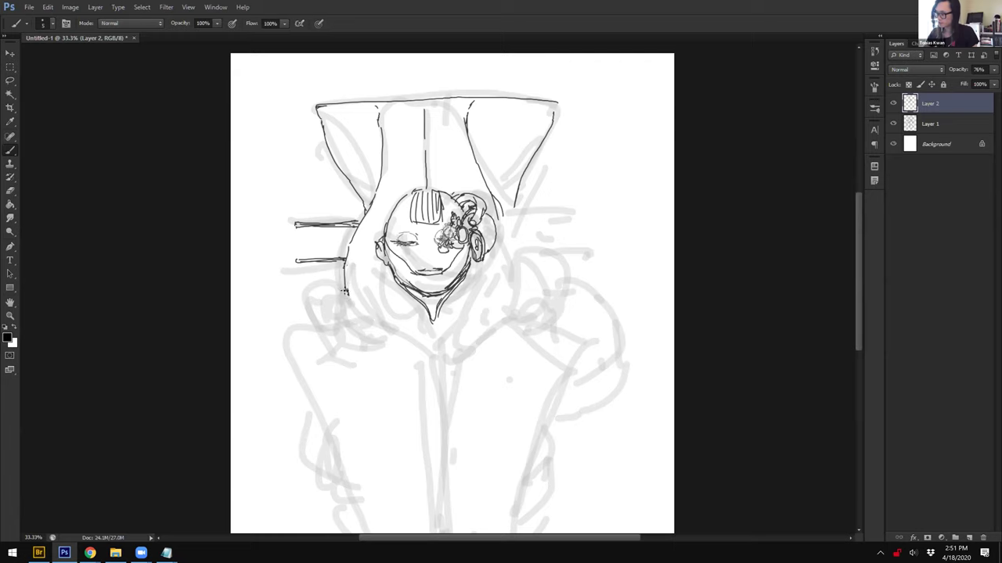
pyautogui.moveTo(349, 238); pyautogui.dragTo(341, 270)
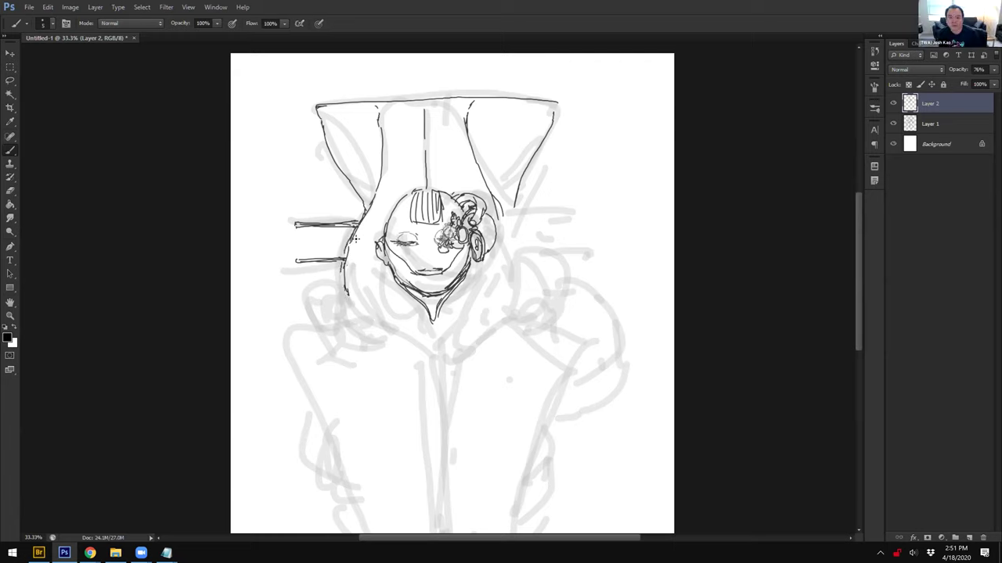
# Step: Continue the right hair contour downward and draw a rounded ornament with an oval opening above the right shoulder
pyautogui.moveTo(509, 224)
pyautogui.mouseDown()
pyautogui.moveTo(519, 245)
pyautogui.moveTo(516, 297)
pyautogui.mouseUp()
pyautogui.moveTo(521, 249)
pyautogui.mouseDown()
pyautogui.moveTo(566, 277)
pyautogui.moveTo(549, 311)
pyautogui.moveTo(565, 287)
pyautogui.moveTo(525, 290)
pyautogui.moveTo(551, 311)
pyautogui.mouseUp()
pyautogui.moveTo(518, 251); pyautogui.dragTo(527, 291)
pyautogui.moveTo(557, 300); pyautogui.dragTo(561, 273)
pyautogui.moveTo(521, 252)
pyautogui.mouseDown()
pyautogui.moveTo(546, 255)
pyautogui.moveTo(556, 271)
pyautogui.mouseUp()
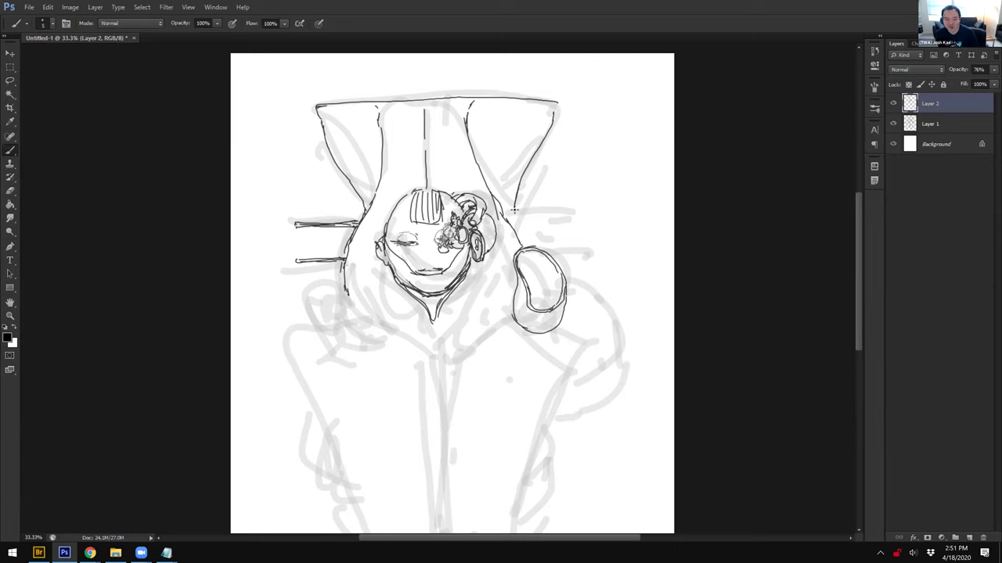
# Step: Draw two horizontal double-line hairpins with small end caps projecting from the right side of the hair
pyautogui.moveTo(504, 211); pyautogui.dragTo(571, 210)
pyautogui.moveTo(295, 223); pyautogui.dragTo(296, 228)
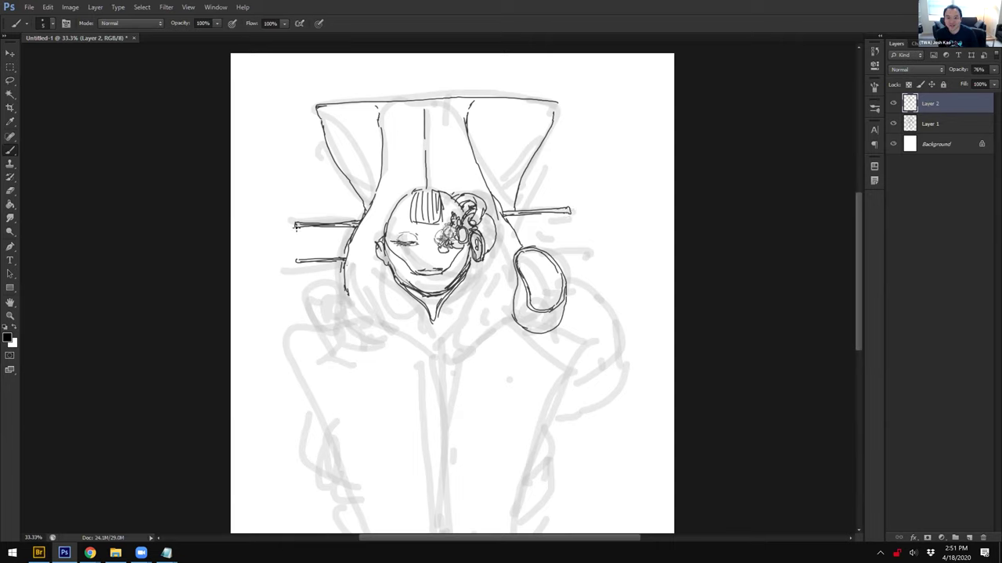
pyautogui.moveTo(543, 249); pyautogui.dragTo(585, 249)
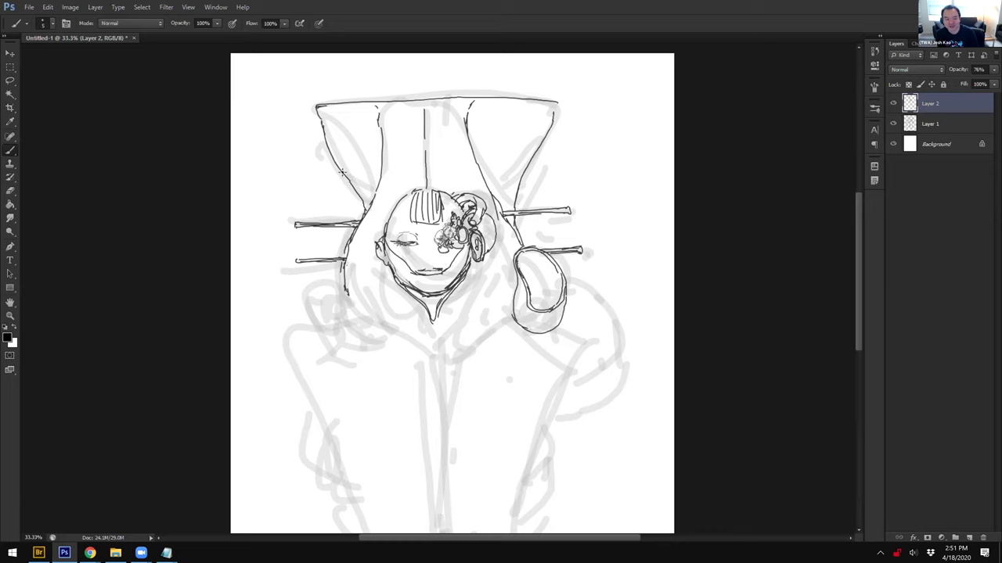
# Step: Double the lines of the headdress's flared outer sides and darken strands in the fringe
pyautogui.moveTo(320, 112); pyautogui.dragTo(360, 192)
pyautogui.moveTo(518, 177)
pyautogui.mouseDown()
pyautogui.moveTo(511, 205)
pyautogui.moveTo(555, 103)
pyautogui.mouseUp()
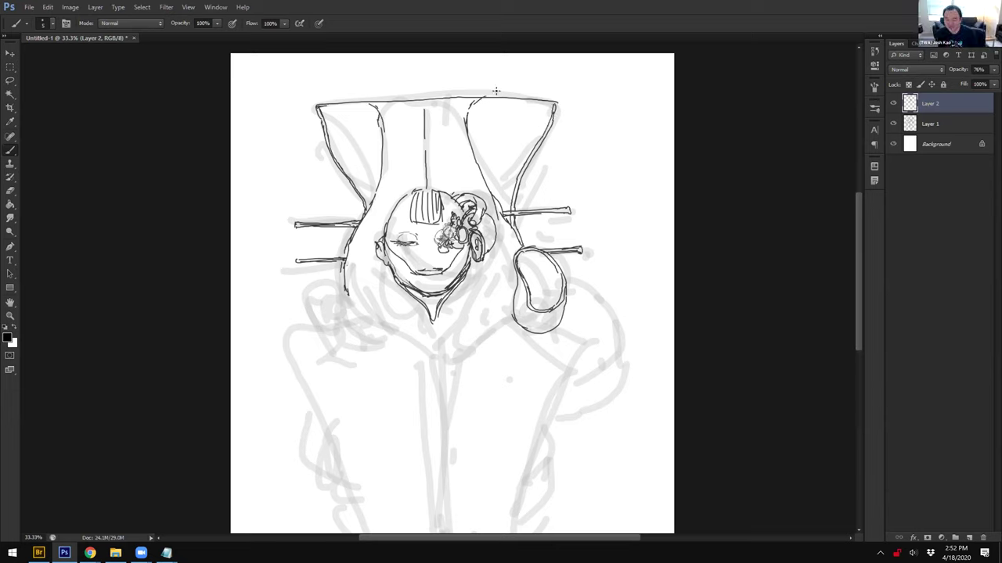
pyautogui.moveTo(419, 193); pyautogui.dragTo(420, 223)
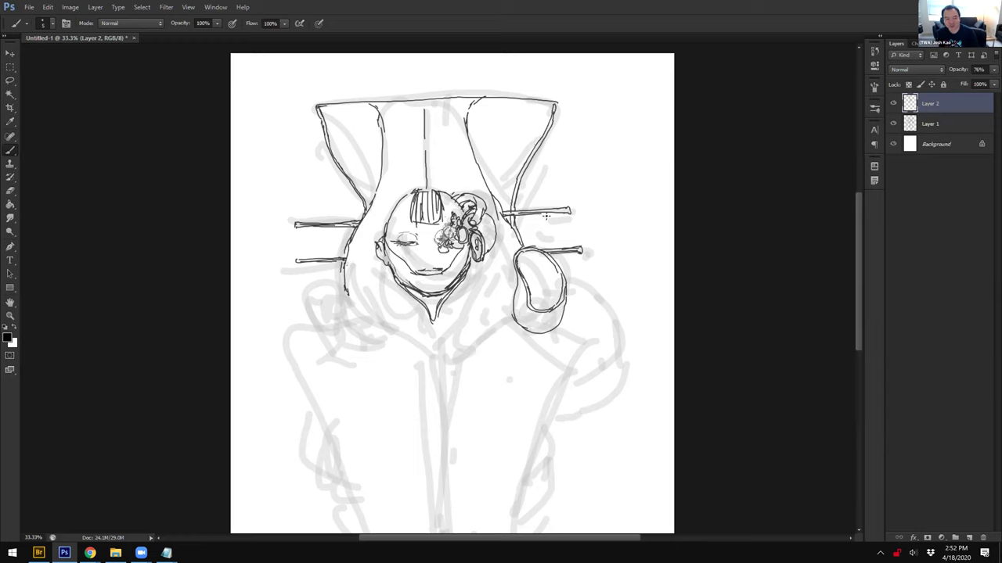
# Step: Draw long collar lines curving down from both sides of the jaw and connect the right one to the rounded shoulder ornament
pyautogui.moveTo(492, 225); pyautogui.dragTo(479, 246)
pyautogui.moveTo(427, 299)
pyautogui.mouseDown()
pyautogui.moveTo(436, 307)
pyautogui.moveTo(439, 296)
pyautogui.mouseUp()
pyautogui.hotkey('ctrl', '-')
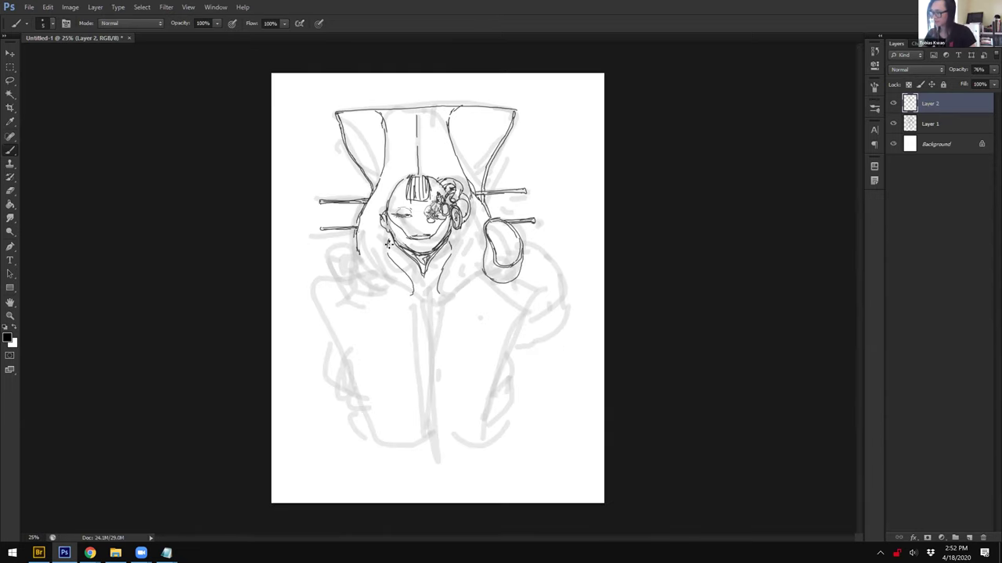
pyautogui.moveTo(388, 249); pyautogui.dragTo(409, 290)
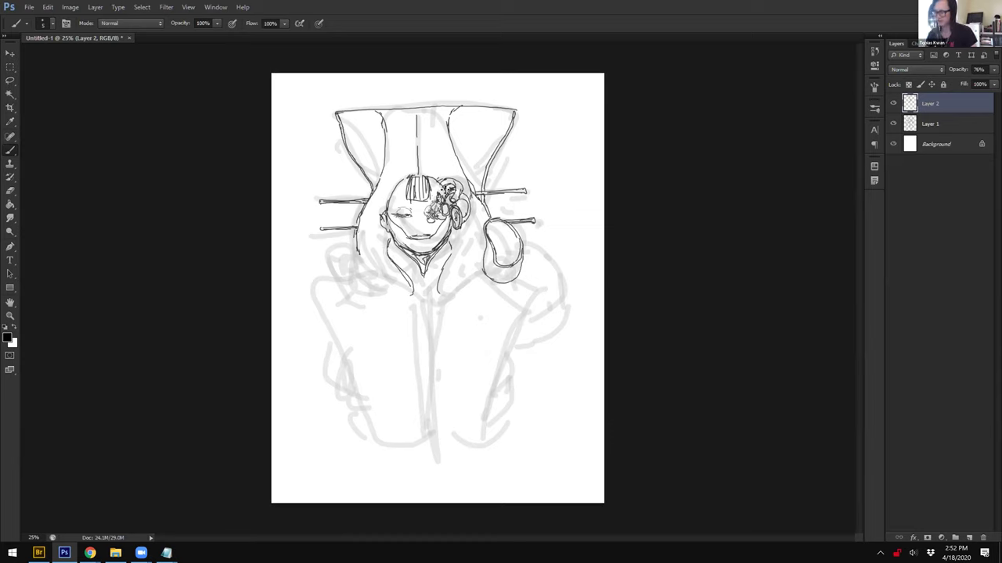
pyautogui.moveTo(452, 230); pyautogui.dragTo(454, 250)
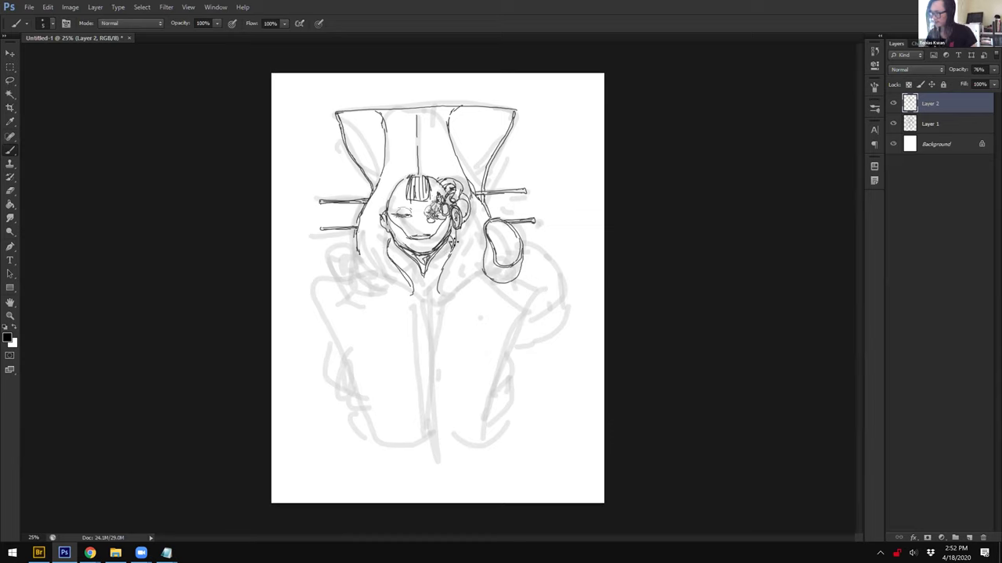
pyautogui.moveTo(384, 249); pyautogui.dragTo(388, 235)
pyautogui.moveTo(437, 288); pyautogui.dragTo(482, 271)
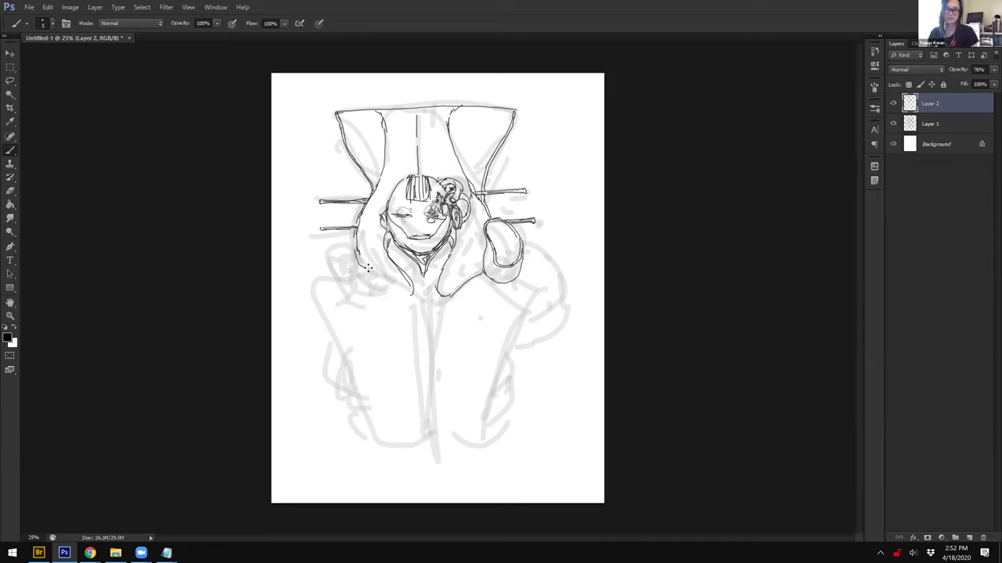
# Step: Draw a small flower cluster with round blossoms and upright sprigs on the left shoulder, below the hairpins
pyautogui.moveTo(350, 259); pyautogui.dragTo(351, 264)
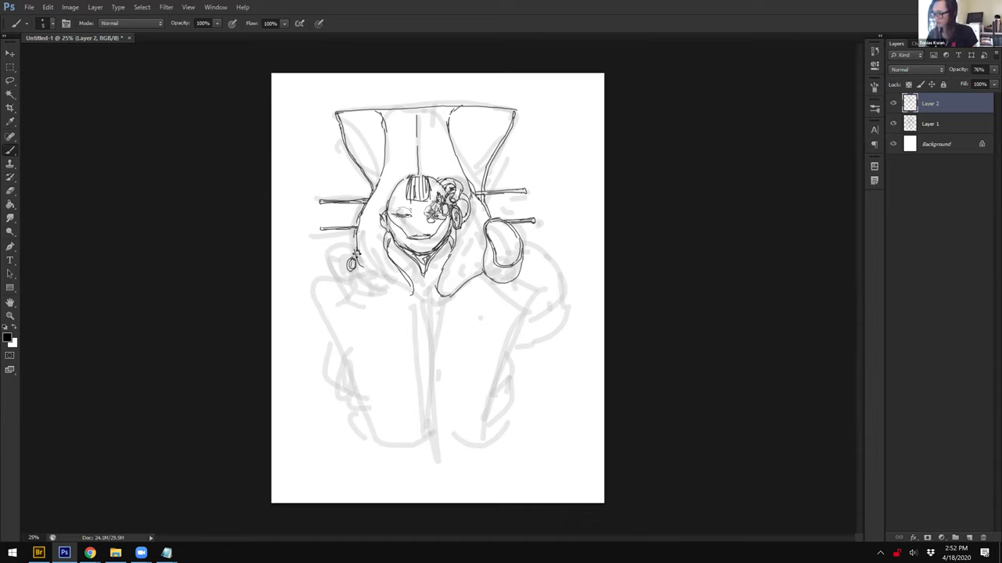
pyautogui.moveTo(348, 250)
pyautogui.mouseDown()
pyautogui.moveTo(343, 265)
pyautogui.moveTo(354, 269)
pyautogui.moveTo(351, 249)
pyautogui.mouseUp()
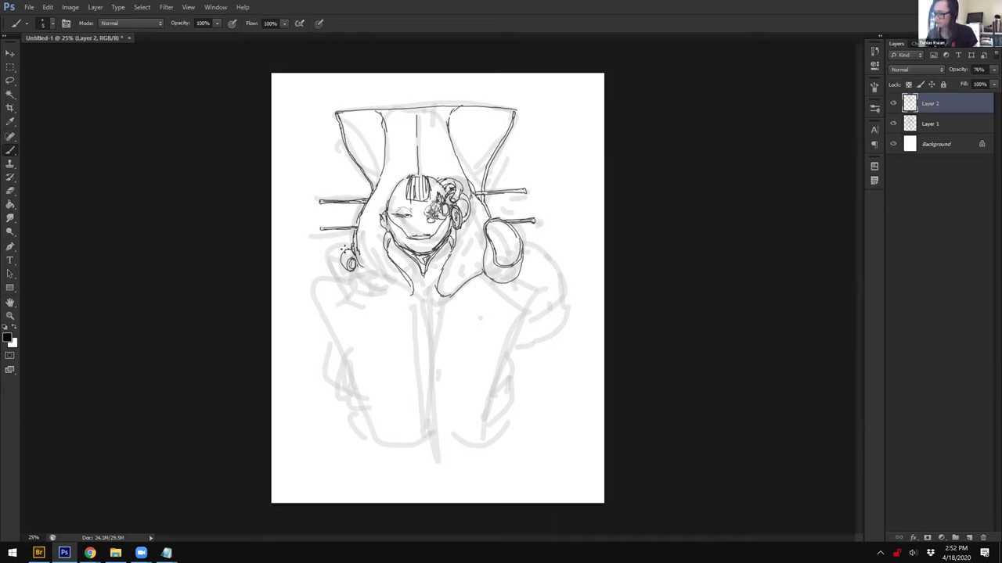
pyautogui.moveTo(338, 248); pyautogui.dragTo(331, 252)
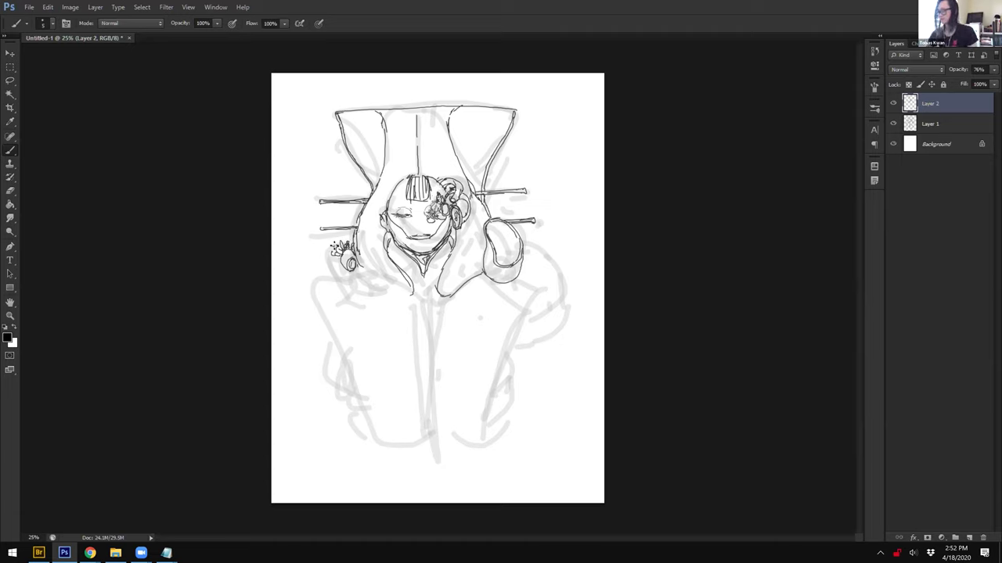
pyautogui.moveTo(330, 241)
pyautogui.mouseDown()
pyautogui.moveTo(343, 256)
pyautogui.moveTo(329, 250)
pyautogui.moveTo(337, 272)
pyautogui.moveTo(356, 272)
pyautogui.moveTo(363, 259)
pyautogui.mouseUp()
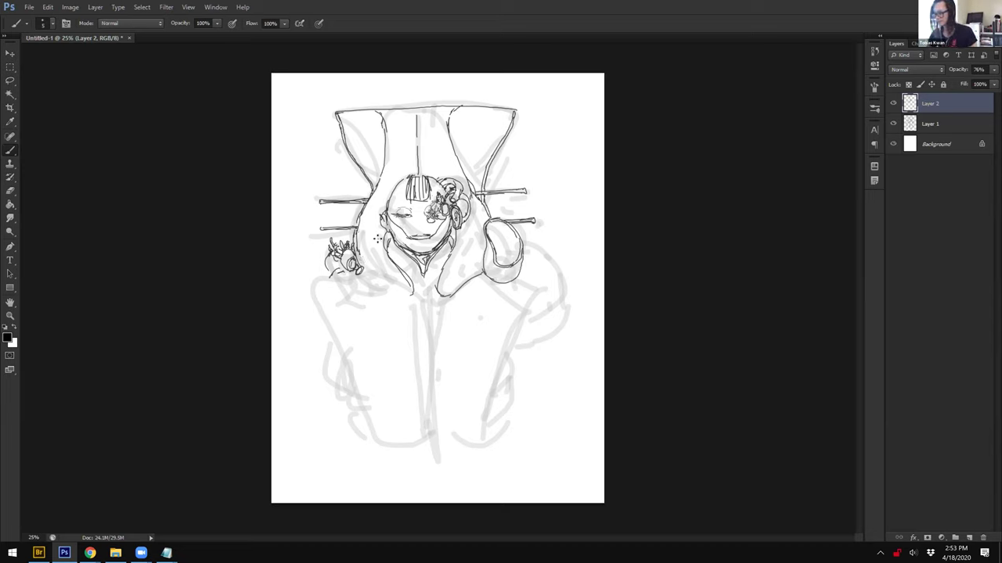
# Step: Ink both shoulder lines and the long tapering outer contour down the robe's right side
pyautogui.moveTo(321, 284); pyautogui.dragTo(335, 272)
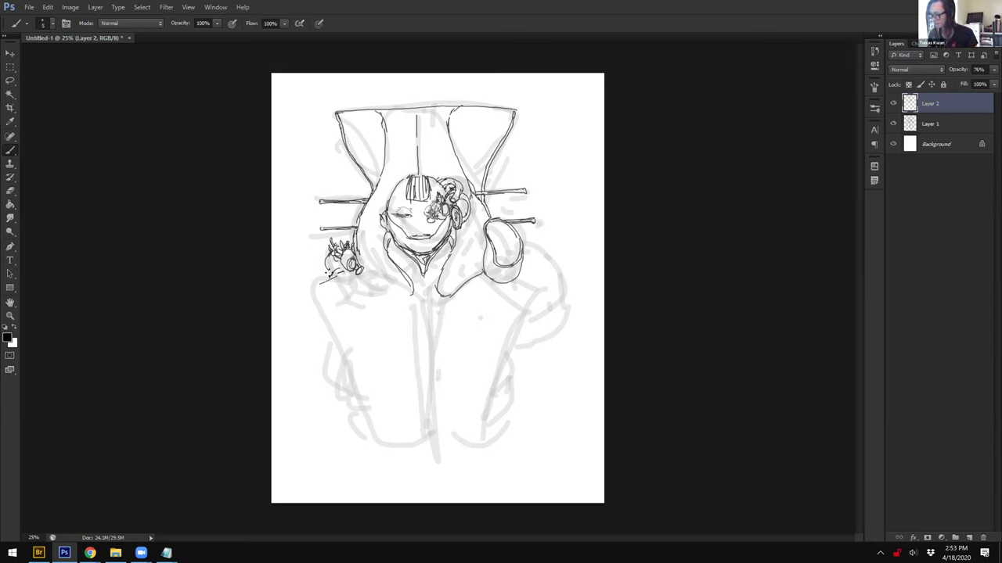
pyautogui.moveTo(517, 281)
pyautogui.mouseDown()
pyautogui.moveTo(544, 287)
pyautogui.moveTo(528, 301)
pyautogui.moveTo(538, 291)
pyautogui.moveTo(480, 423)
pyautogui.mouseUp()
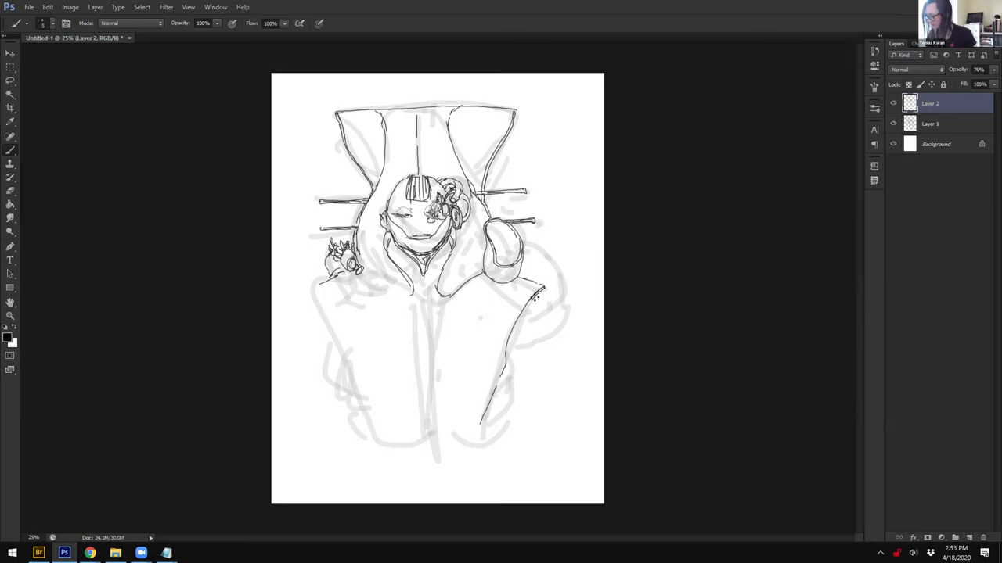
pyautogui.moveTo(516, 323); pyautogui.dragTo(473, 443)
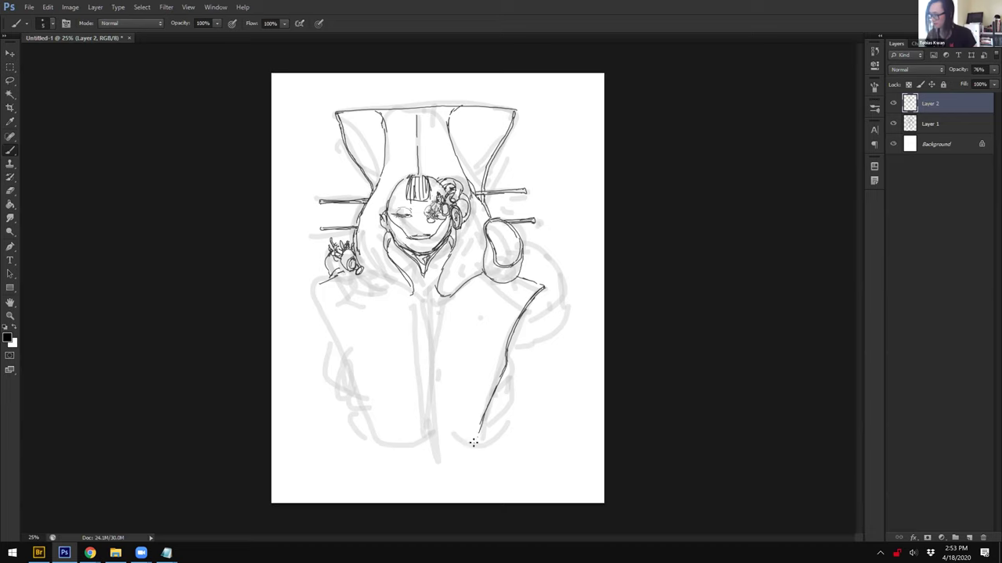
# Step: Add curled ornaments at the collar ends, and give the right shoulder petals inside the oval and a large trailing curve
pyautogui.moveTo(427, 270)
pyautogui.mouseDown()
pyautogui.moveTo(433, 290)
pyautogui.moveTo(415, 288)
pyautogui.moveTo(434, 284)
pyautogui.mouseUp()
pyautogui.moveTo(369, 274); pyautogui.dragTo(327, 272)
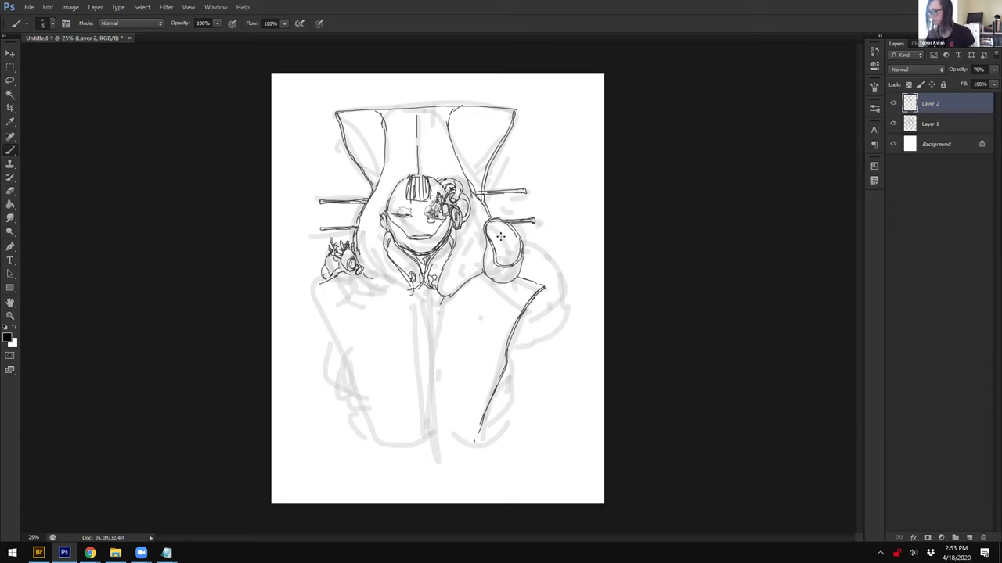
pyautogui.moveTo(502, 244)
pyautogui.mouseDown()
pyautogui.moveTo(507, 231)
pyautogui.moveTo(490, 227)
pyautogui.moveTo(506, 245)
pyautogui.moveTo(509, 235)
pyautogui.moveTo(508, 263)
pyautogui.moveTo(516, 244)
pyautogui.moveTo(527, 282)
pyautogui.moveTo(532, 244)
pyautogui.moveTo(557, 264)
pyautogui.moveTo(544, 313)
pyautogui.moveTo(512, 348)
pyautogui.mouseUp()
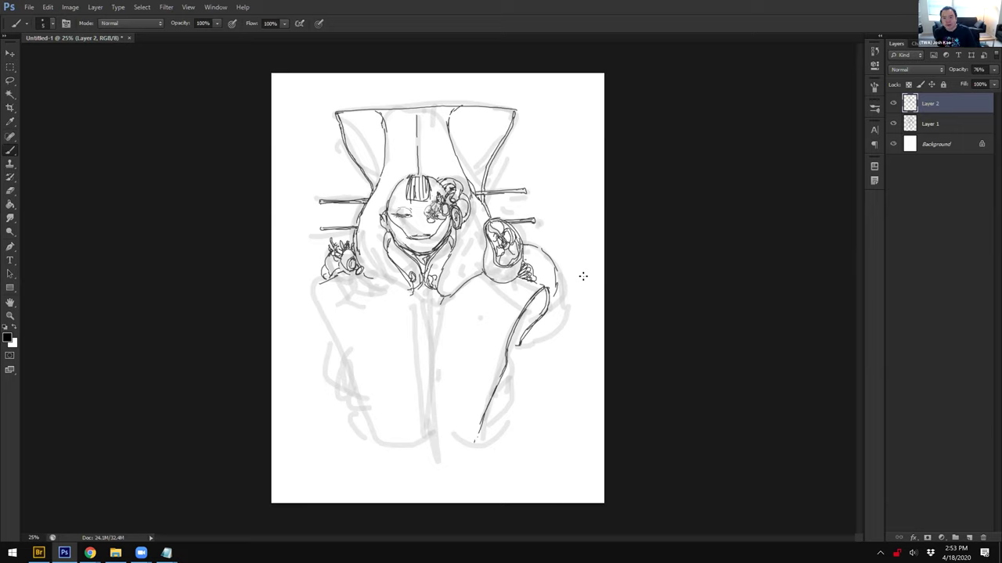
# Step: Ink the robe's centre opening as converging lines running down from the collar
pyautogui.moveTo(438, 301); pyautogui.dragTo(433, 362)
pyautogui.moveTo(405, 298); pyautogui.dragTo(423, 360)
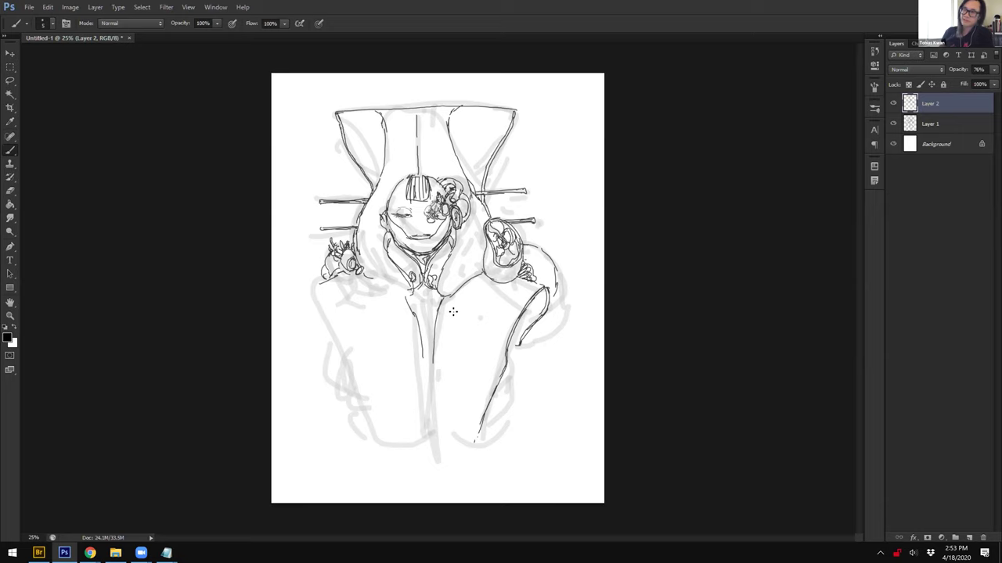
pyautogui.moveTo(437, 307); pyautogui.dragTo(422, 383)
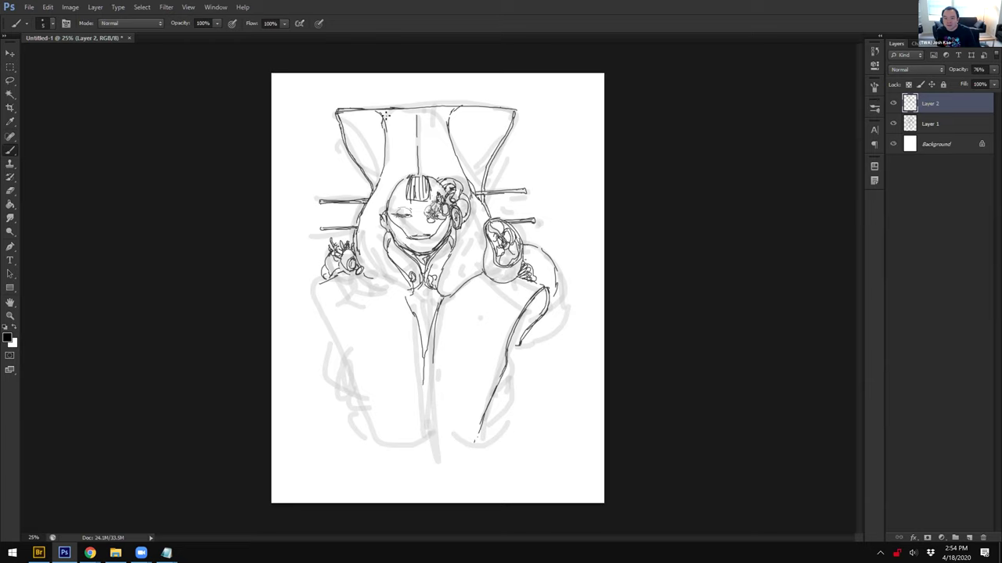
# Step: Strengthen the headdress's left inner contour with a second, darker line
pyautogui.moveTo(389, 121); pyautogui.dragTo(378, 178)
pyautogui.moveTo(382, 113); pyautogui.dragTo(391, 136)
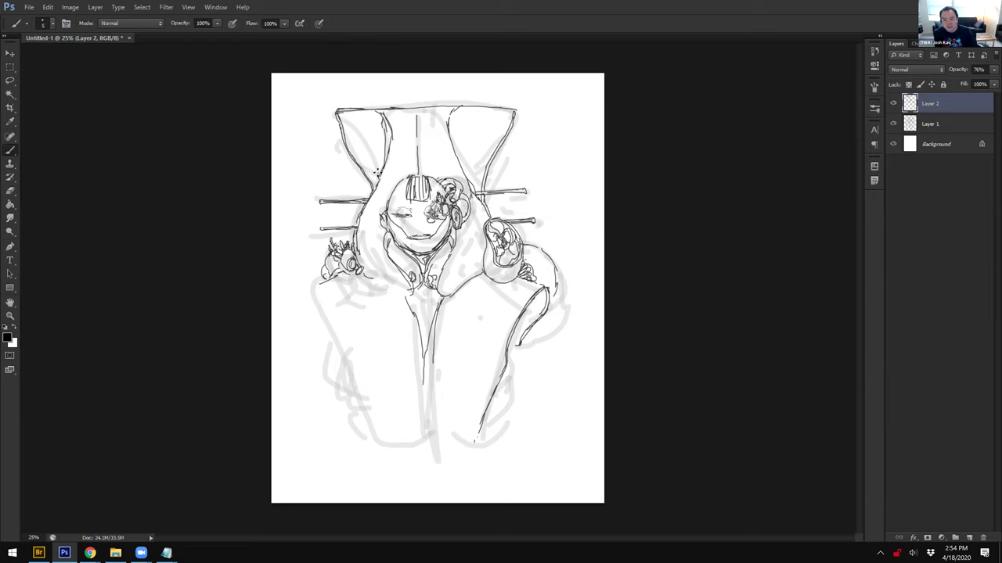
# Step: Thicken the headdress's right inner contour with short strokes and double the lines along both sides of the collar
pyautogui.moveTo(457, 112); pyautogui.dragTo(455, 146)
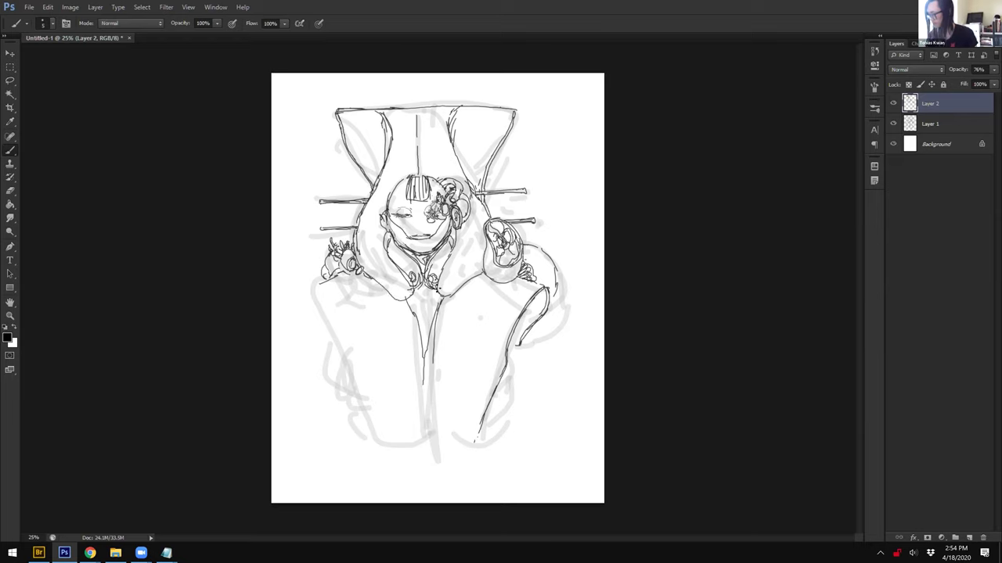
pyautogui.moveTo(453, 249); pyautogui.dragTo(438, 276)
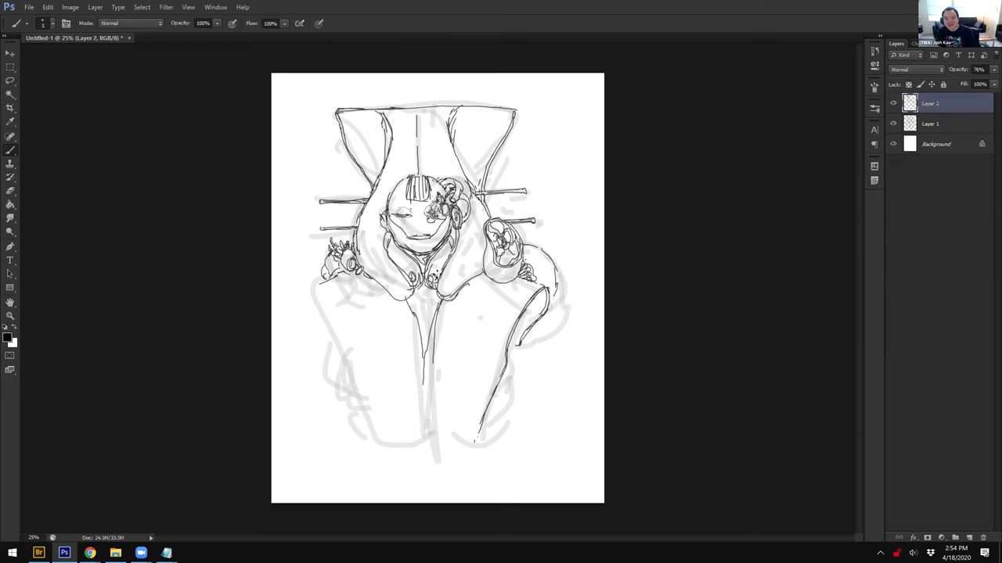
pyautogui.moveTo(381, 250); pyautogui.dragTo(398, 269)
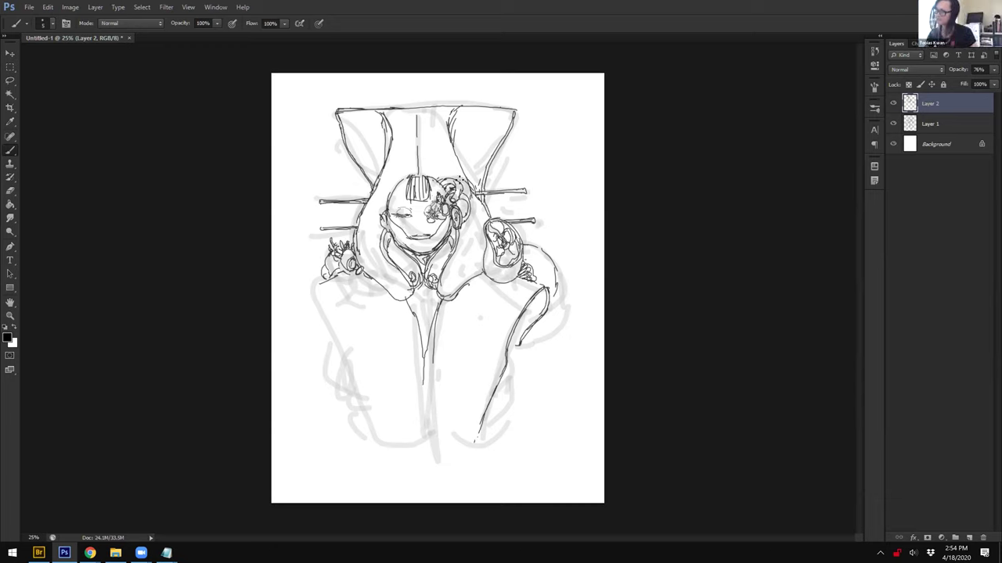
# Step: Ink inner fold lines and a small bump along the robe's right edge, and complete the trailing curve beside the shoulder
pyautogui.moveTo(533, 299); pyautogui.dragTo(509, 343)
pyautogui.moveTo(525, 324)
pyautogui.mouseDown()
pyautogui.moveTo(518, 334)
pyautogui.moveTo(533, 306)
pyautogui.moveTo(506, 379)
pyautogui.mouseUp()
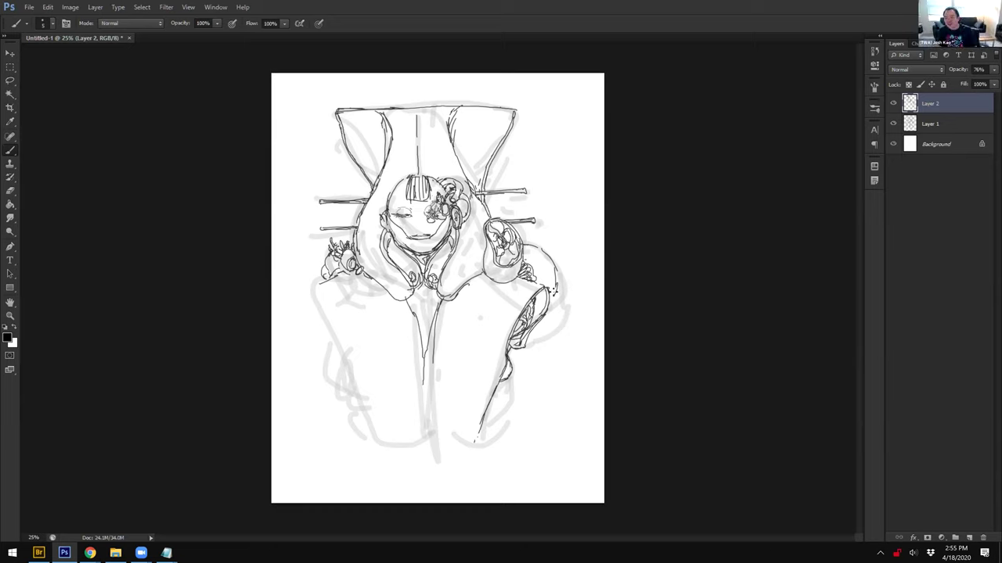
pyautogui.moveTo(555, 269)
pyautogui.mouseDown()
pyautogui.moveTo(562, 283)
pyautogui.moveTo(547, 307)
pyautogui.mouseUp()
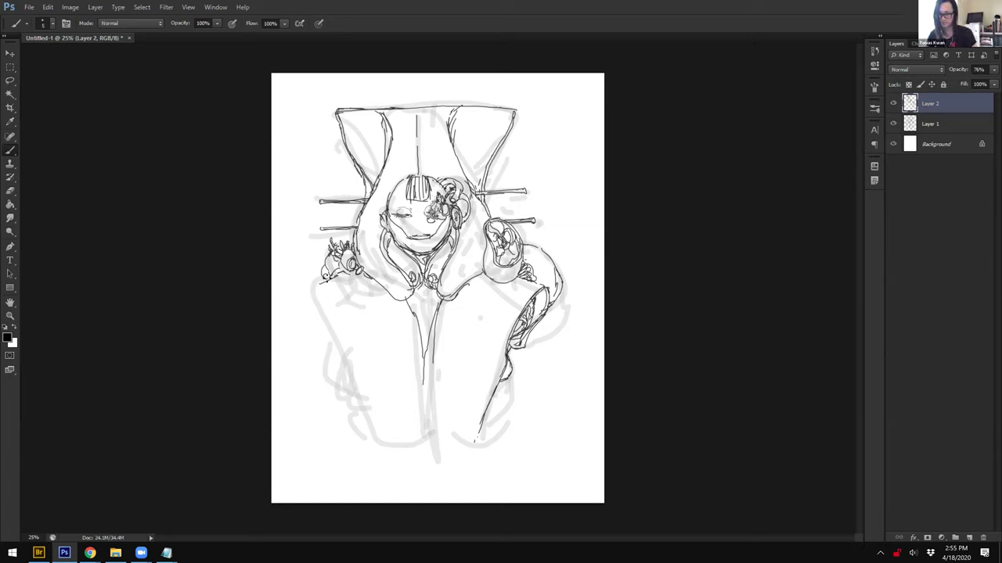
# Step: Ink the robe's left outer contour from shoulder to lower edge, and add lines inside the centre opening
pyautogui.moveTo(317, 308)
pyautogui.mouseDown()
pyautogui.moveTo(346, 358)
pyautogui.moveTo(368, 435)
pyautogui.mouseUp()
pyautogui.moveTo(415, 335); pyautogui.dragTo(427, 370)
pyautogui.moveTo(410, 305); pyautogui.dragTo(425, 358)
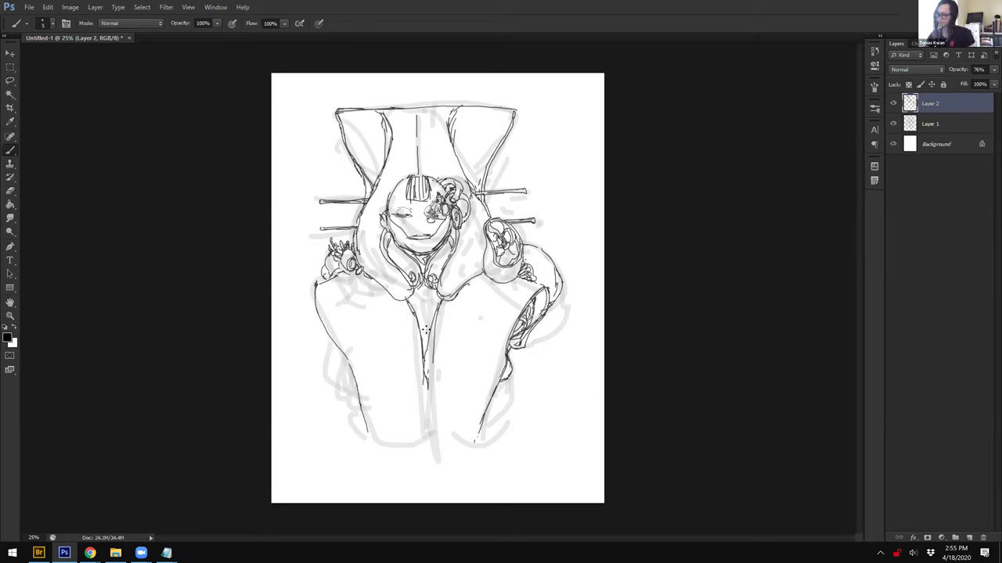
# Step: Draw hanging folds inside the robe's centre opening and extend its two darkened edges down to the hem
pyautogui.moveTo(427, 291); pyautogui.dragTo(422, 349)
pyautogui.moveTo(417, 290)
pyautogui.mouseDown()
pyautogui.moveTo(425, 318)
pyautogui.moveTo(430, 295)
pyautogui.moveTo(424, 336)
pyautogui.moveTo(421, 318)
pyautogui.moveTo(434, 394)
pyautogui.mouseUp()
pyautogui.moveTo(424, 390); pyautogui.dragTo(419, 403)
pyautogui.moveTo(423, 354); pyautogui.dragTo(420, 415)
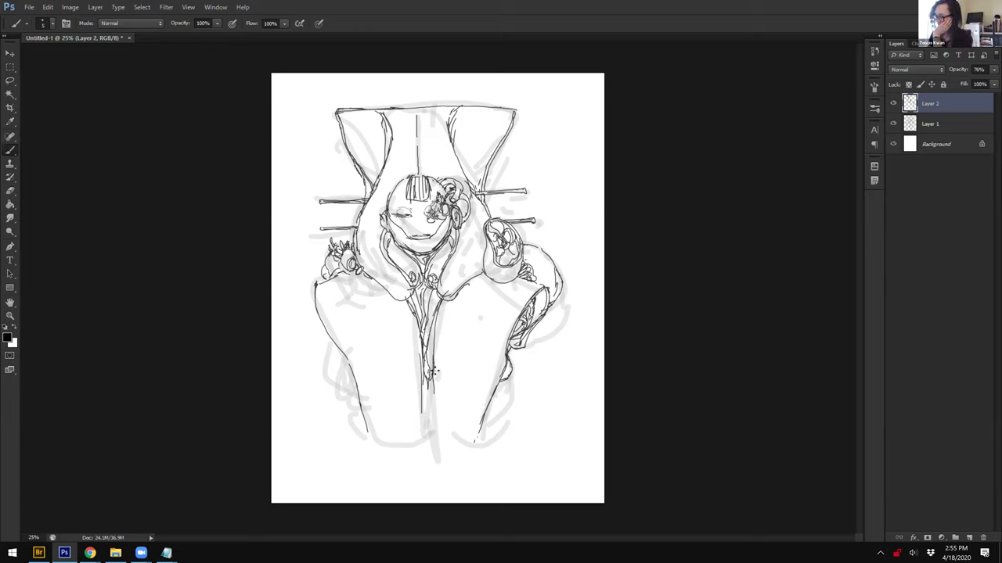
pyautogui.moveTo(408, 304); pyautogui.dragTo(421, 359)
pyautogui.moveTo(445, 305); pyautogui.dragTo(434, 393)
pyautogui.moveTo(435, 352); pyautogui.dragTo(429, 432)
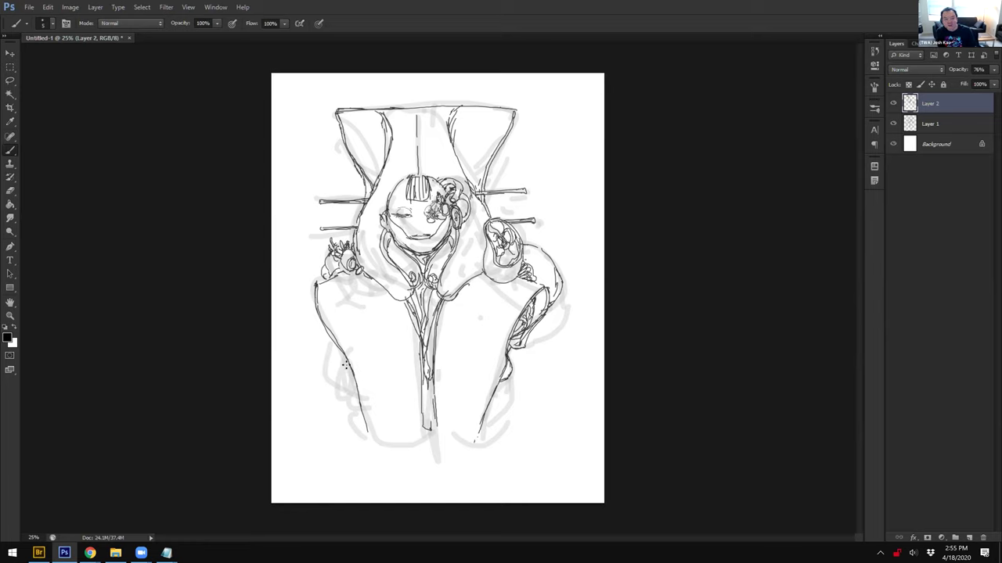
# Step: Ink clusters of rounded ornaments along the lower outer edges of the robe on both sides
pyautogui.moveTo(334, 342)
pyautogui.mouseDown()
pyautogui.moveTo(336, 381)
pyautogui.moveTo(347, 372)
pyautogui.moveTo(334, 390)
pyautogui.moveTo(345, 380)
pyautogui.moveTo(355, 403)
pyautogui.mouseUp()
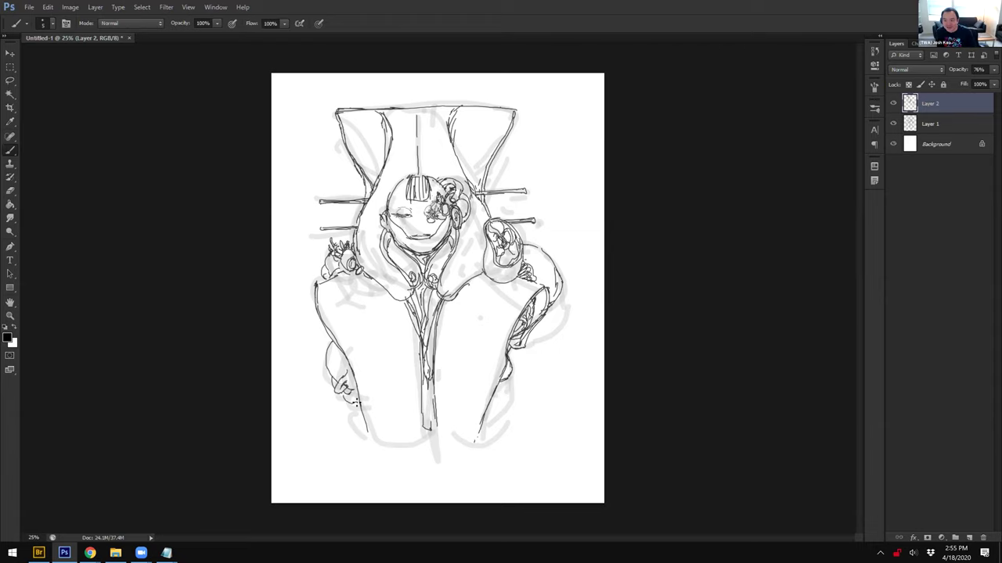
pyautogui.hotkey('ctrl', '-')
pyautogui.hotkey('ctrl', '-')
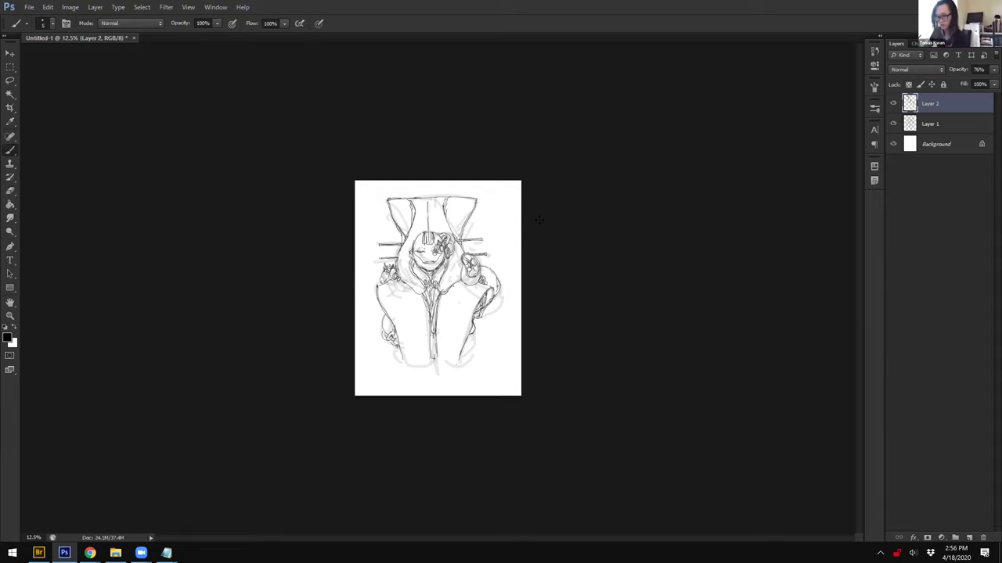
pyautogui.hotkey('ctrl', '-')
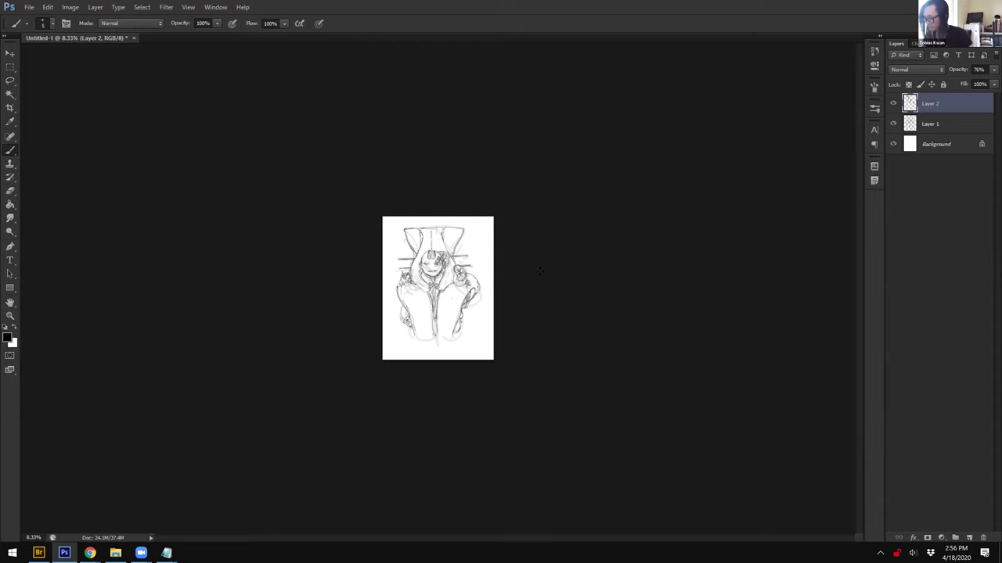
pyautogui.hotkey('ctrl', '+')
pyautogui.hotkey('ctrl', '+')
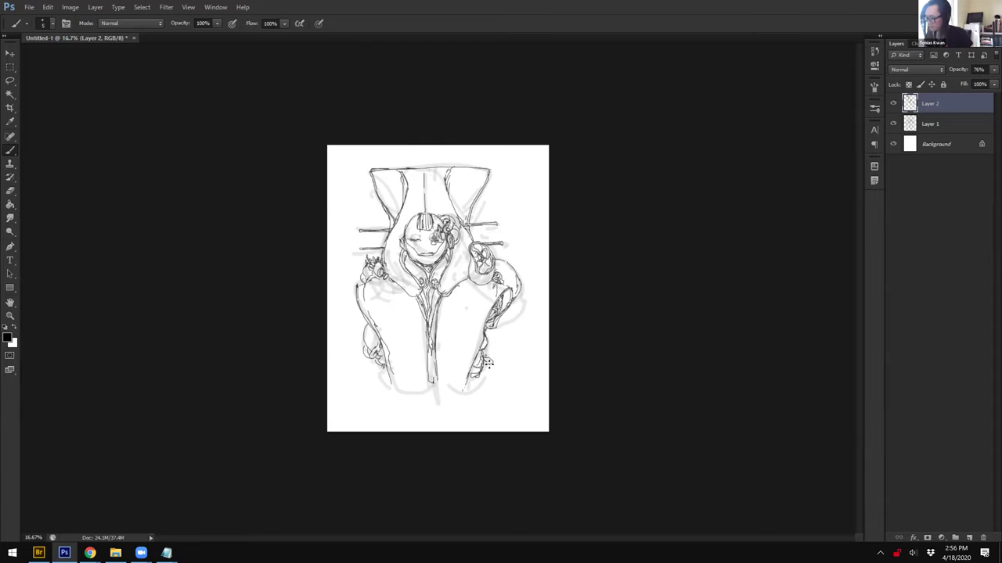
# Step: Add a small floating oval on each side of the headdress and a dark curl beside the right sleeve
pyautogui.moveTo(513, 215); pyautogui.dragTo(511, 220)
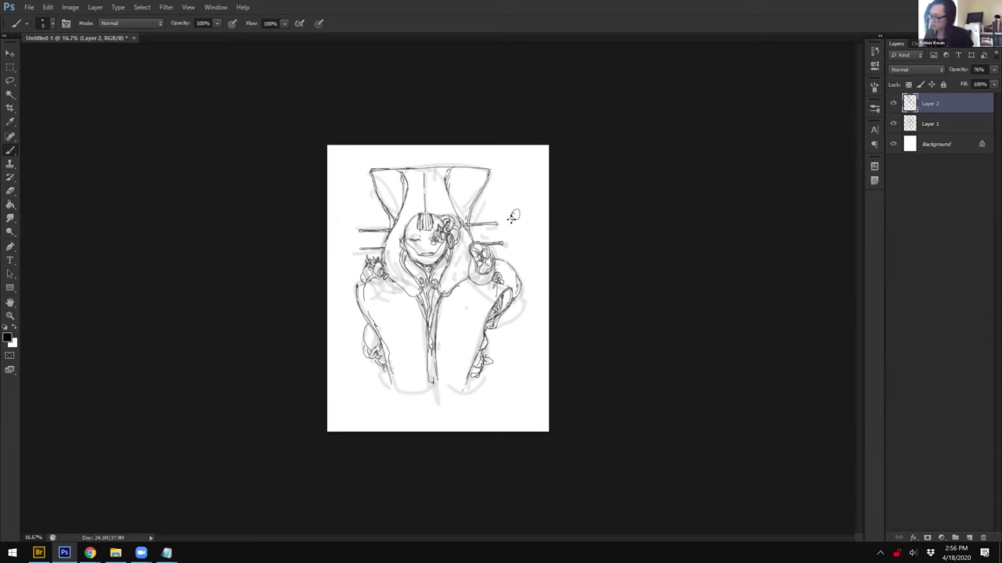
pyautogui.moveTo(360, 199); pyautogui.dragTo(358, 201)
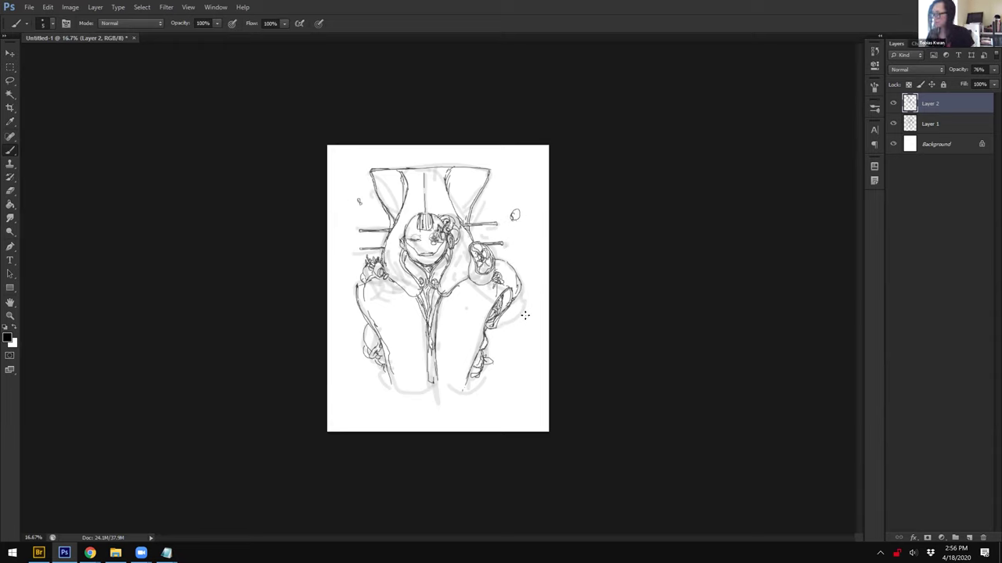
pyautogui.moveTo(522, 305); pyautogui.dragTo(518, 309)
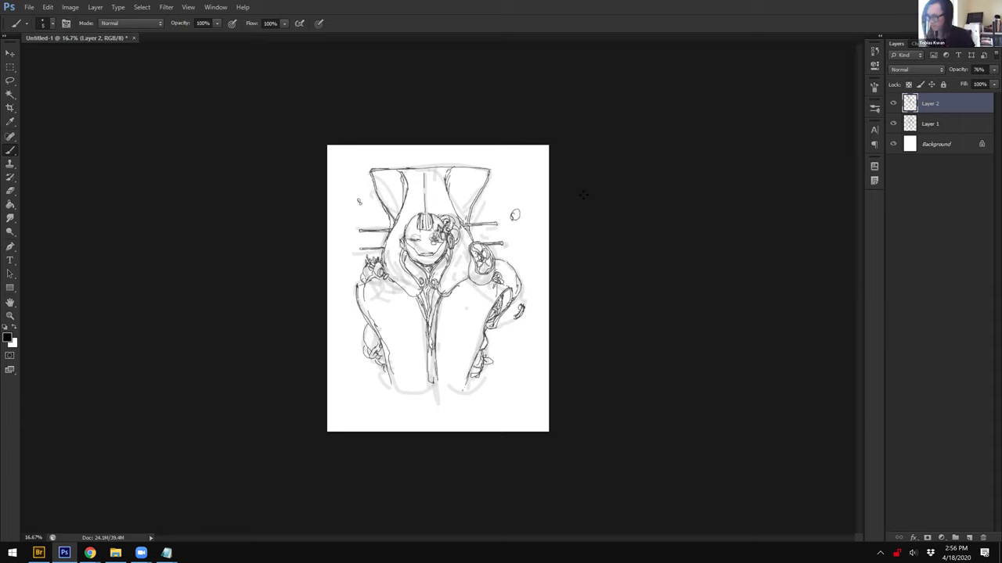
# Step: Draw an additional hairpin between the two existing pins on each side of the head
pyautogui.moveTo(362, 239); pyautogui.dragTo(384, 241)
pyautogui.hotkey('ctrl', 'z')
pyautogui.moveTo(473, 236); pyautogui.dragTo(498, 234)
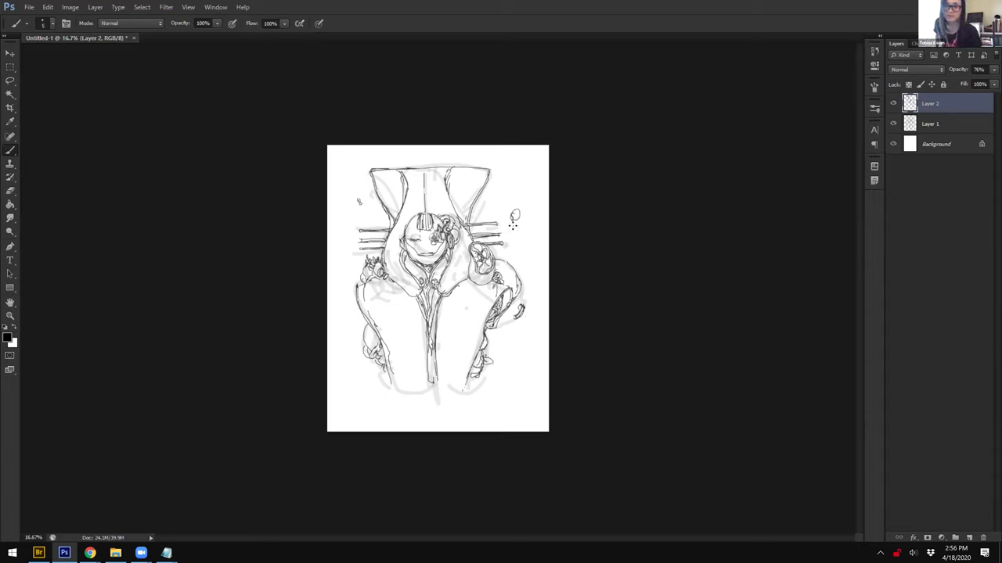
# Step: Trim the tip of the lower right hairpin with a smaller eraser and ink the left robe panel's bottom hem
pyautogui.press('e')
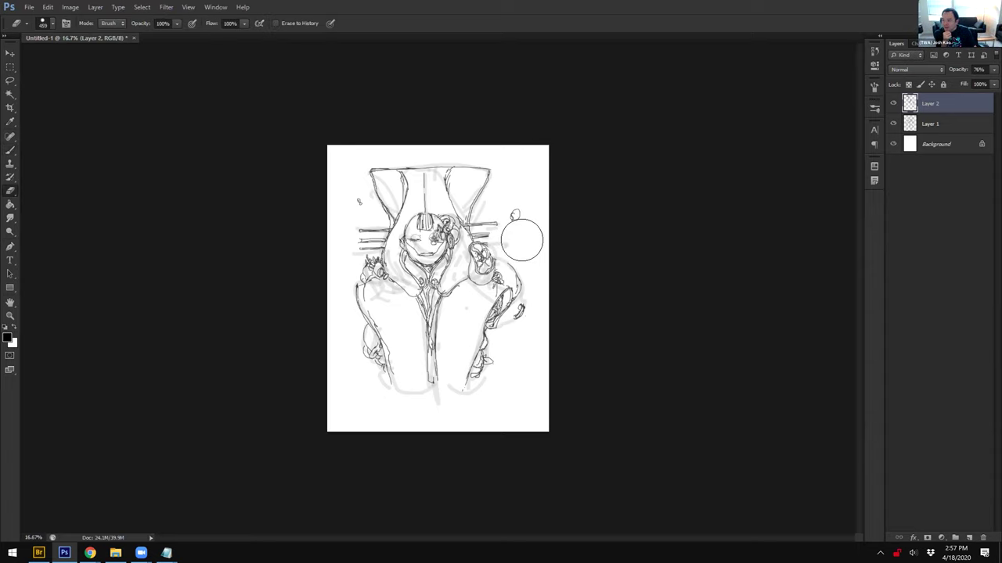
pyautogui.press('[')
pyautogui.press('[')
pyautogui.press('[')
pyautogui.press('[')
pyautogui.press('[')
pyautogui.press('[')
pyautogui.click(502, 246)
pyautogui.press('b')
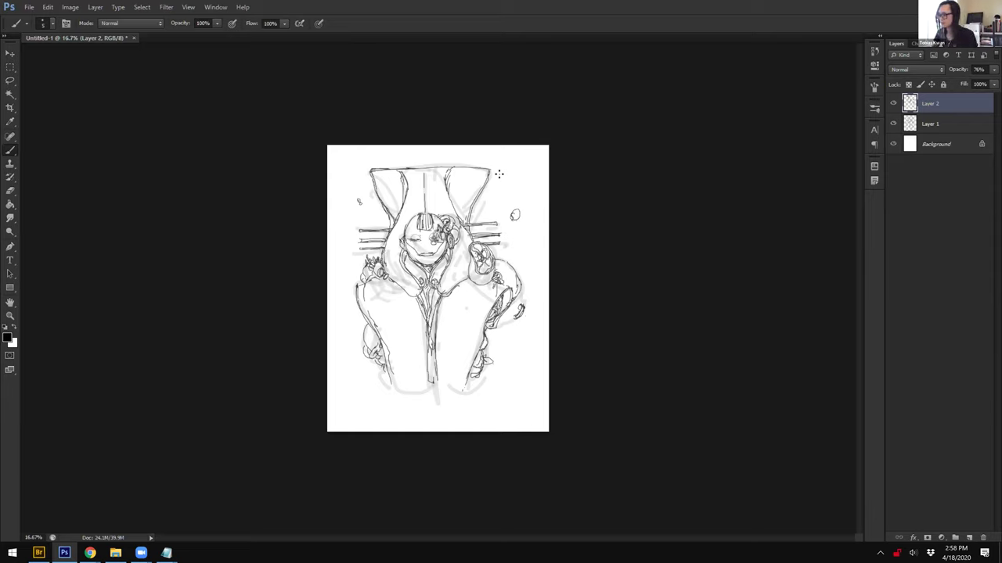
pyautogui.moveTo(388, 356); pyautogui.dragTo(427, 384)
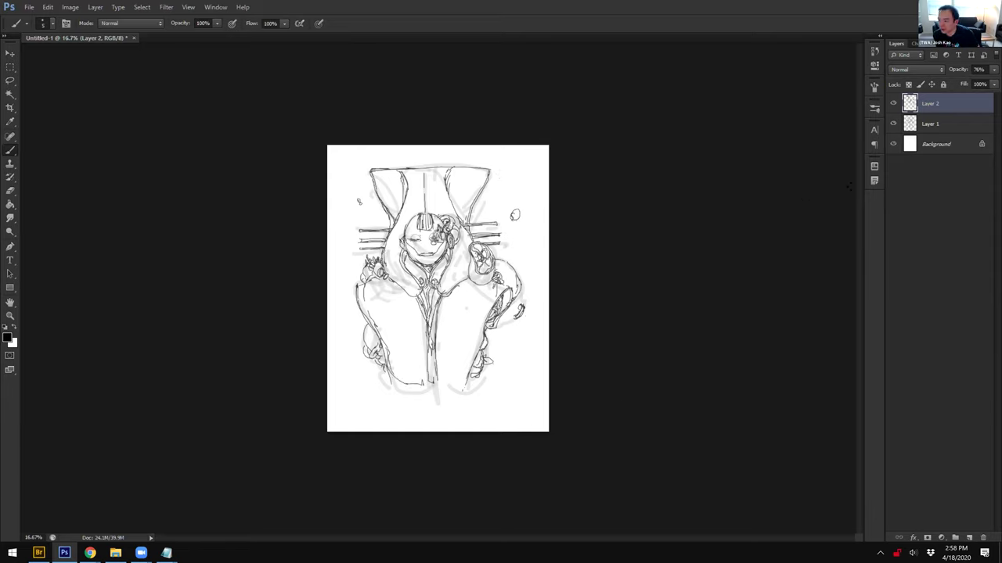
# Step: Scale Layer 1 and Layer 2 together to about 85.42% and place the figure lower on the canvas
pyautogui.keyDown('shift'); pyautogui.click(936, 119); pyautogui.keyUp('shift')
pyautogui.hotkey('ctrl', 't')
pyautogui.moveTo(526, 164); pyautogui.dragTo(501, 198)
pyautogui.moveTo(456, 273)
pyautogui.mouseDown()
pyautogui.moveTo(478, 284)
pyautogui.moveTo(474, 277)
pyautogui.mouseUp()
pyautogui.moveTo(409, 185); pyautogui.dragTo(380, 206)
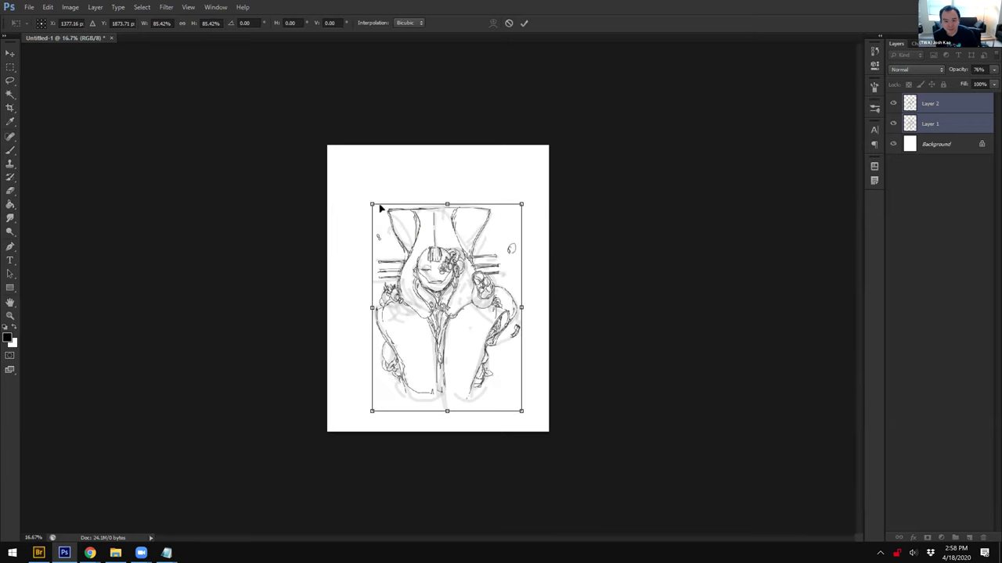
pyautogui.press('Return')
pyautogui.press('b')
# Step: Select the headdress area above the face on Layer 2 only and stretch it upward into a taller headdress
pyautogui.press('m')
pyautogui.moveTo(362, 154); pyautogui.dragTo(494, 232)
pyautogui.hotkey('ctrl', 'd')
pyautogui.moveTo(385, 186)
pyautogui.mouseDown()
pyautogui.moveTo(499, 231)
pyautogui.moveTo(496, 253)
pyautogui.mouseUp()
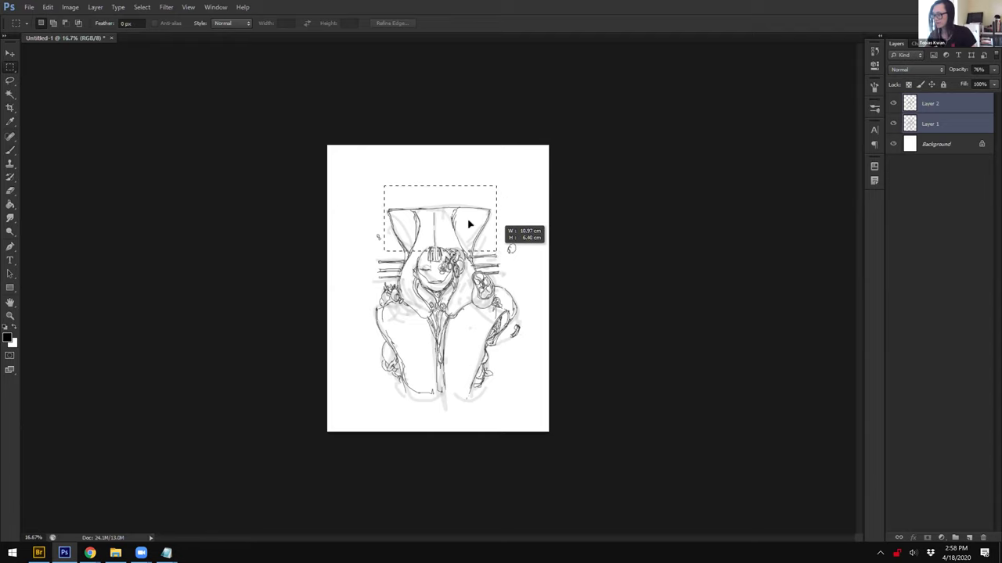
pyautogui.hotkey('ctrl', 't')
pyautogui.press('Escape')
pyautogui.click(932, 108)
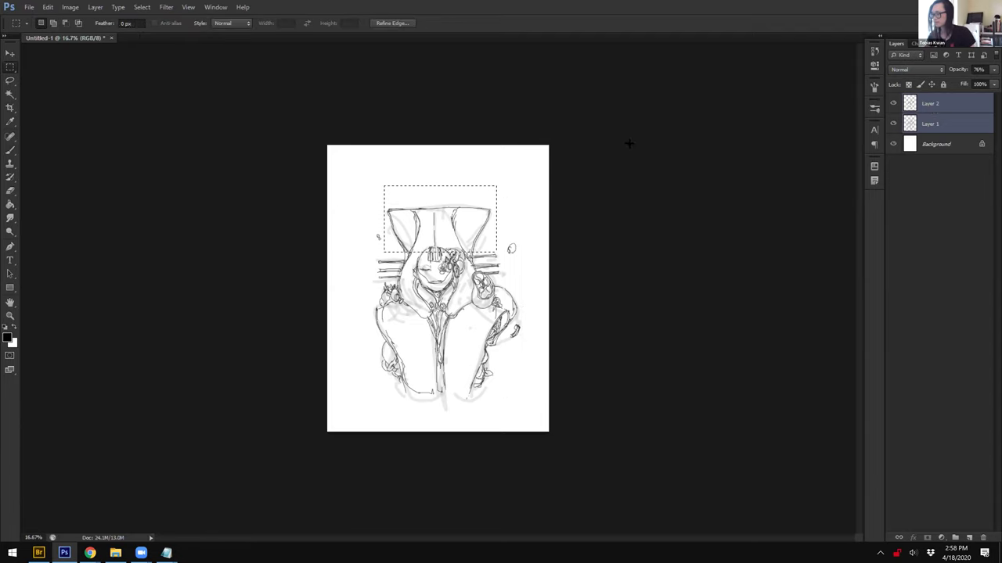
pyautogui.hotkey('ctrl', 't')
pyautogui.moveTo(441, 186); pyautogui.dragTo(466, 73)
pyautogui.press('Return')
pyautogui.hotkey('ctrl', 'd')
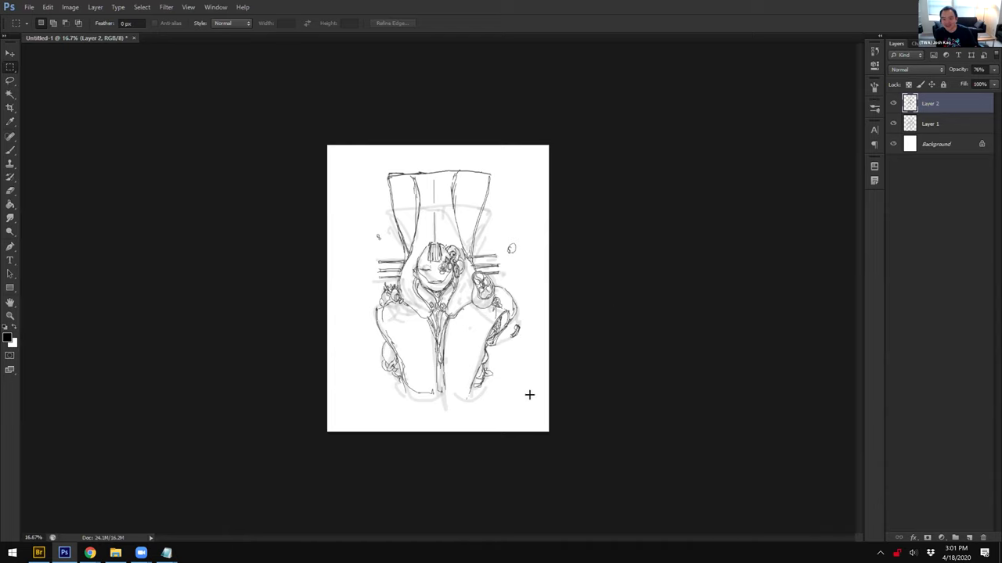
# Step: Ink the bottom hem of the right robe panel and clean up the lower hairpins with the Eraser
pyautogui.press('b')
pyautogui.moveTo(435, 373)
pyautogui.mouseDown()
pyautogui.moveTo(436, 390)
pyautogui.moveTo(470, 393)
pyautogui.mouseUp()
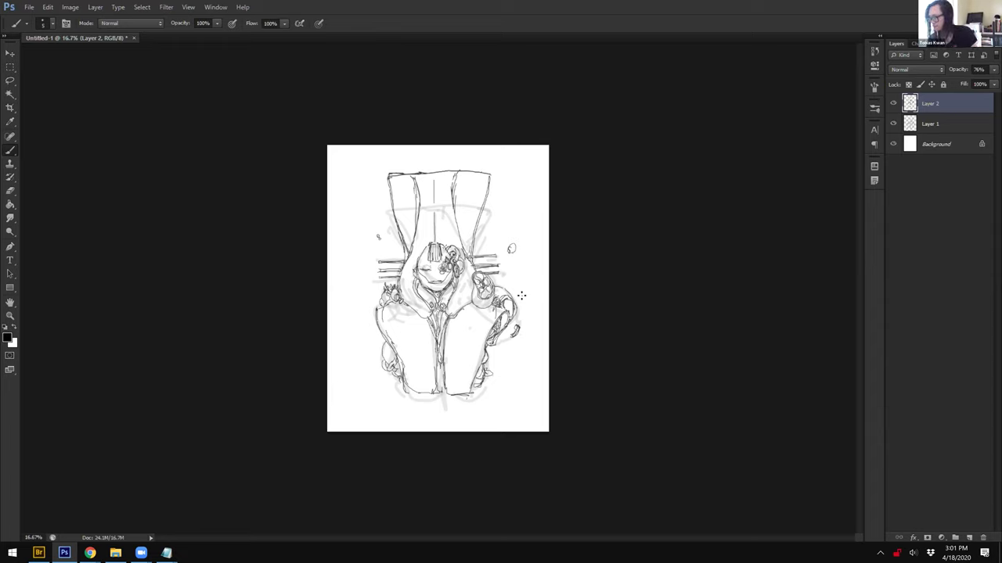
pyautogui.press('e')
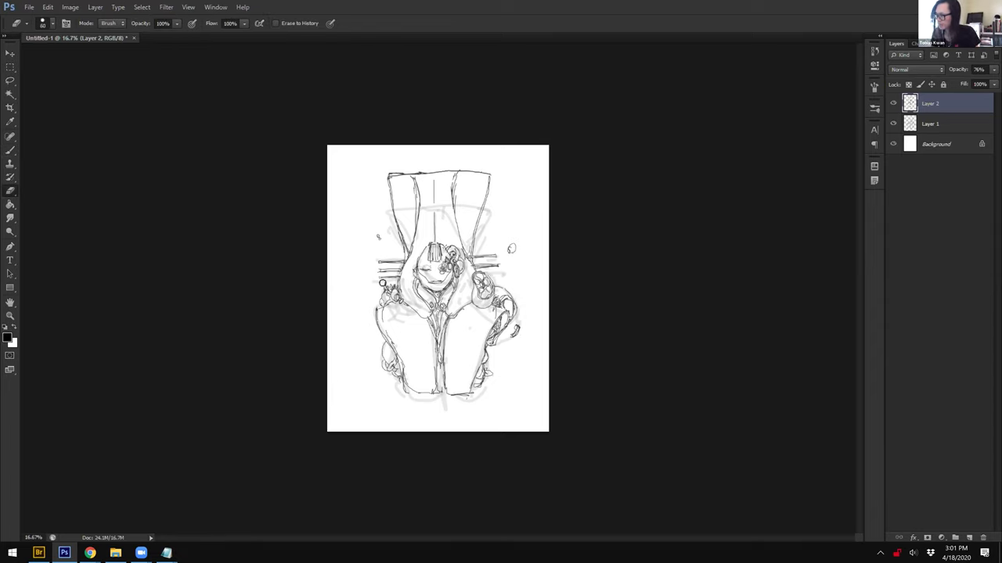
pyautogui.press('b')
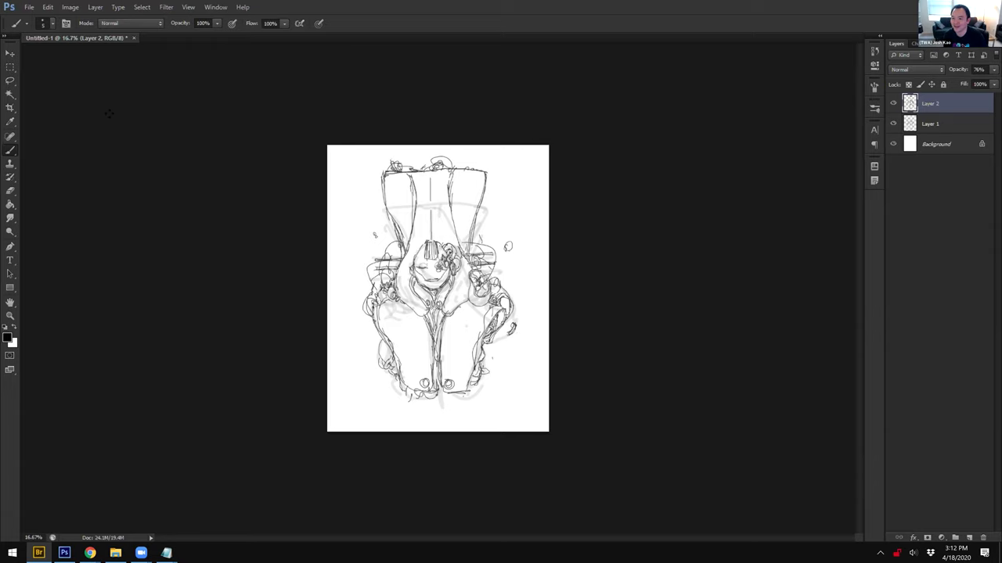
# Step: Close the figure drawing without saving it and create a new blank landscape document
pyautogui.click(97, 46)
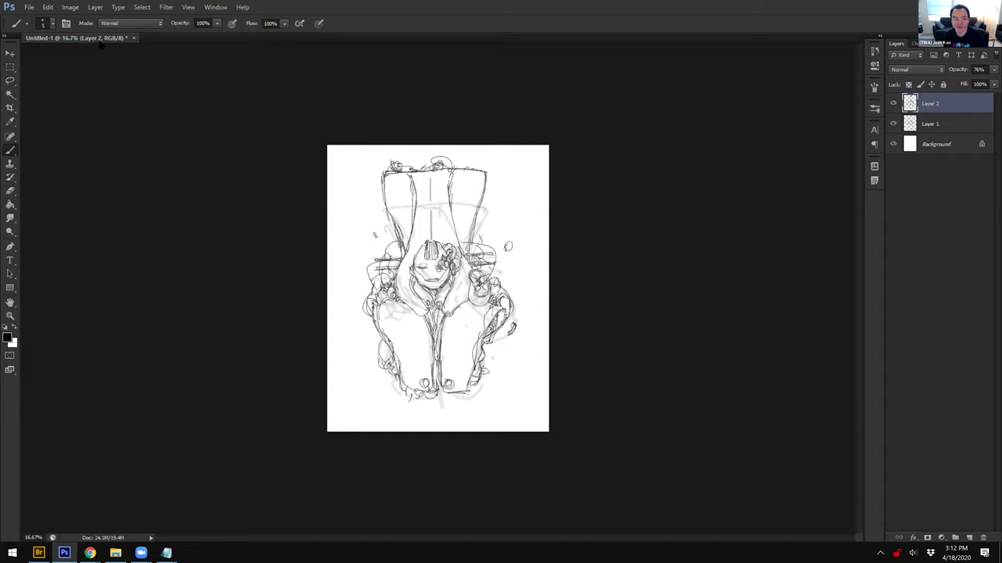
pyautogui.hotkey('ctrl', 'w')
pyautogui.click(510, 207)
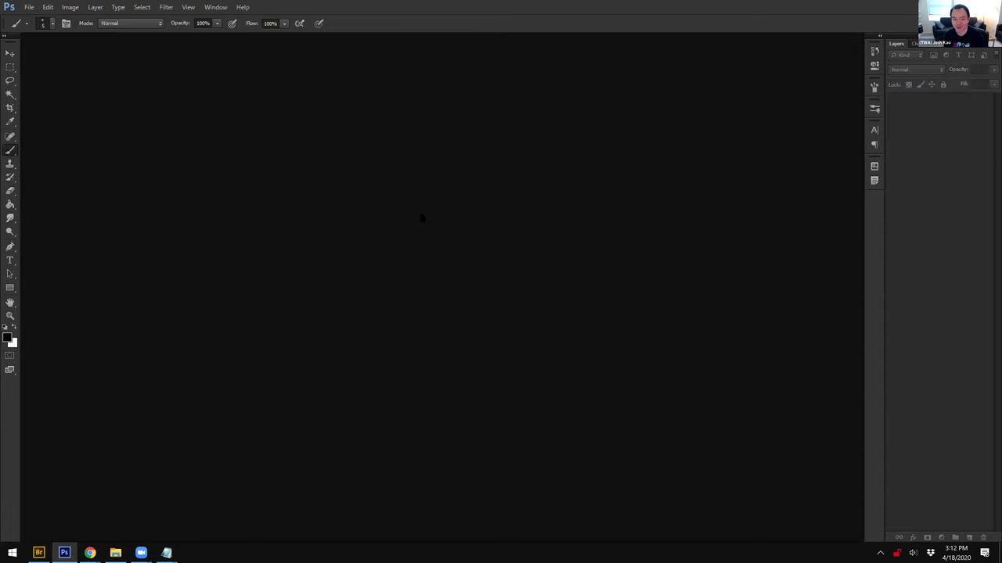
pyautogui.click(30, 8)
pyautogui.click(36, 18)
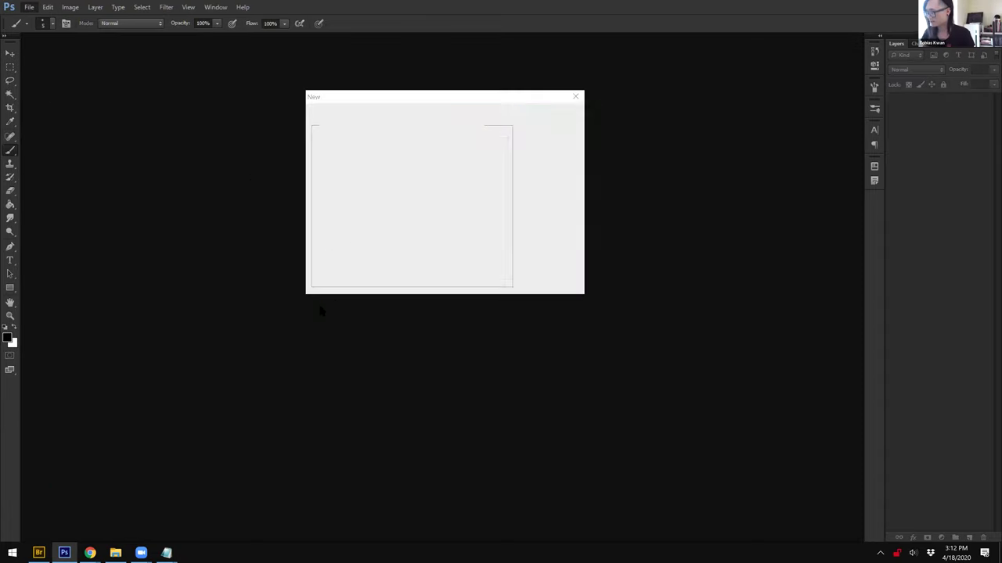
pyautogui.click(532, 113)
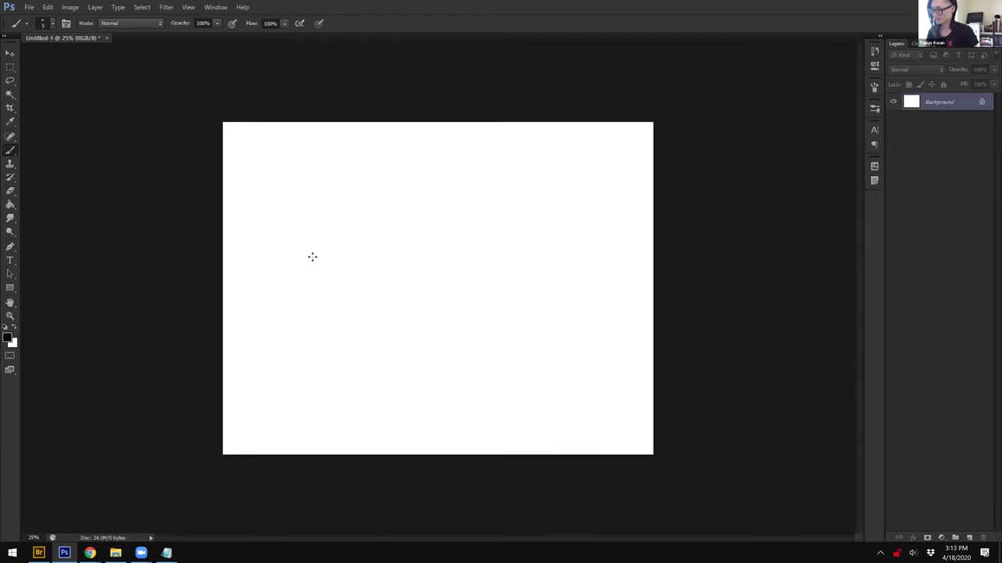
# Step: On a new layer at 40% opacity, sketch two squarish eyes with pupils and a small nose and mouth
pyautogui.hotkey('ctrl', 'shift', 'n')
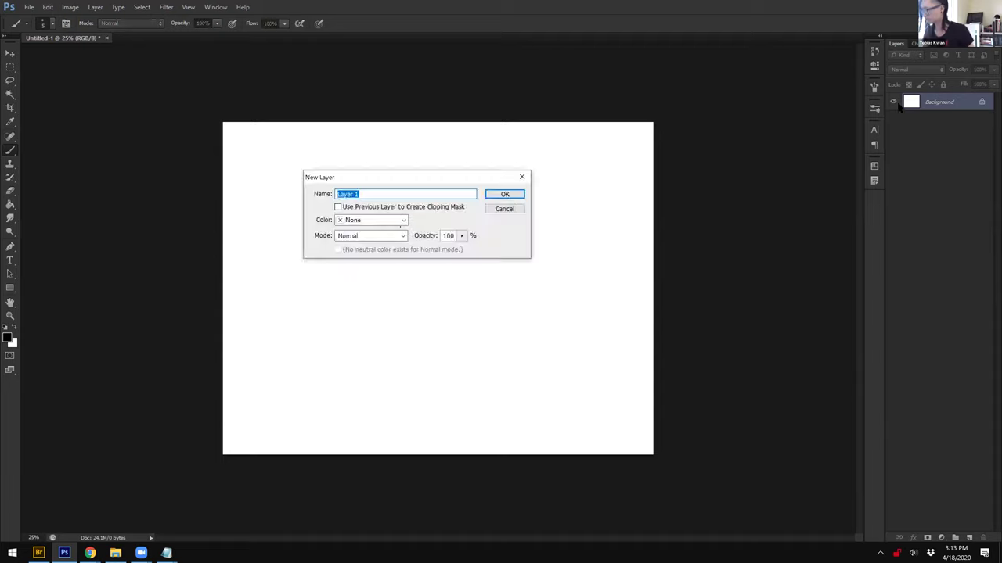
pyautogui.press('Return')
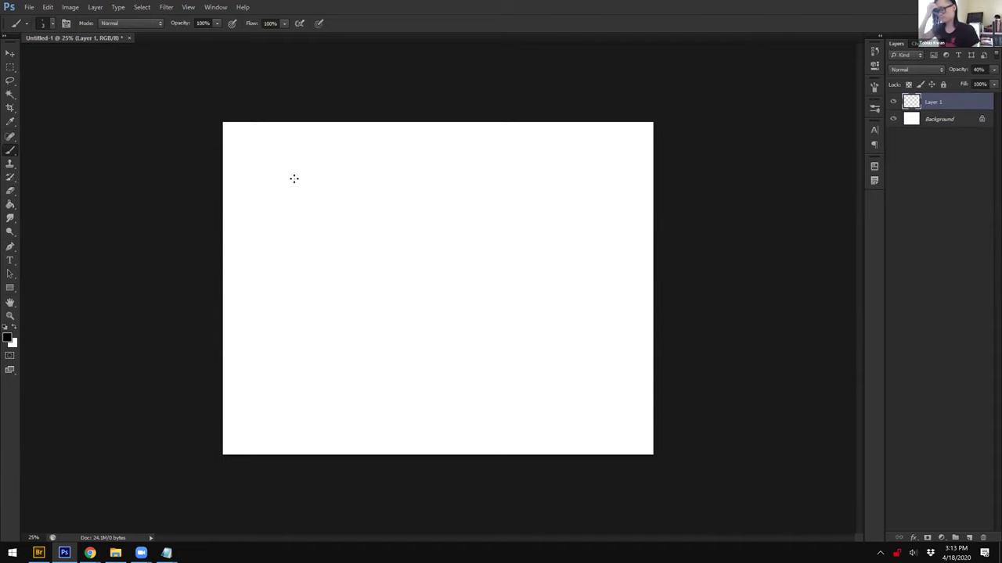
pyautogui.moveTo(295, 270)
pyautogui.mouseDown()
pyautogui.moveTo(317, 252)
pyautogui.moveTo(316, 266)
pyautogui.moveTo(321, 257)
pyautogui.moveTo(315, 271)
pyautogui.moveTo(320, 254)
pyautogui.moveTo(303, 258)
pyautogui.moveTo(354, 246)
pyautogui.mouseUp()
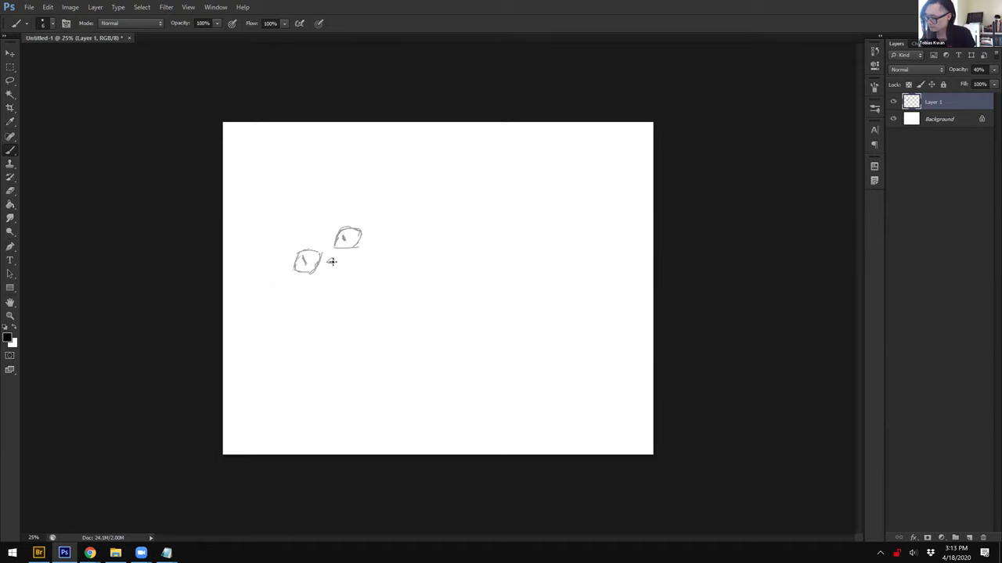
pyautogui.moveTo(332, 264)
pyautogui.mouseDown()
pyautogui.moveTo(346, 263)
pyautogui.moveTo(336, 277)
pyautogui.mouseUp()
# Step: Sketch the animal head's outline around the face, from the left cheek over the top with two rounded ears
pyautogui.moveTo(279, 245); pyautogui.dragTo(294, 299)
pyautogui.moveTo(276, 227)
pyautogui.mouseDown()
pyautogui.moveTo(274, 244)
pyautogui.moveTo(313, 207)
pyautogui.mouseUp()
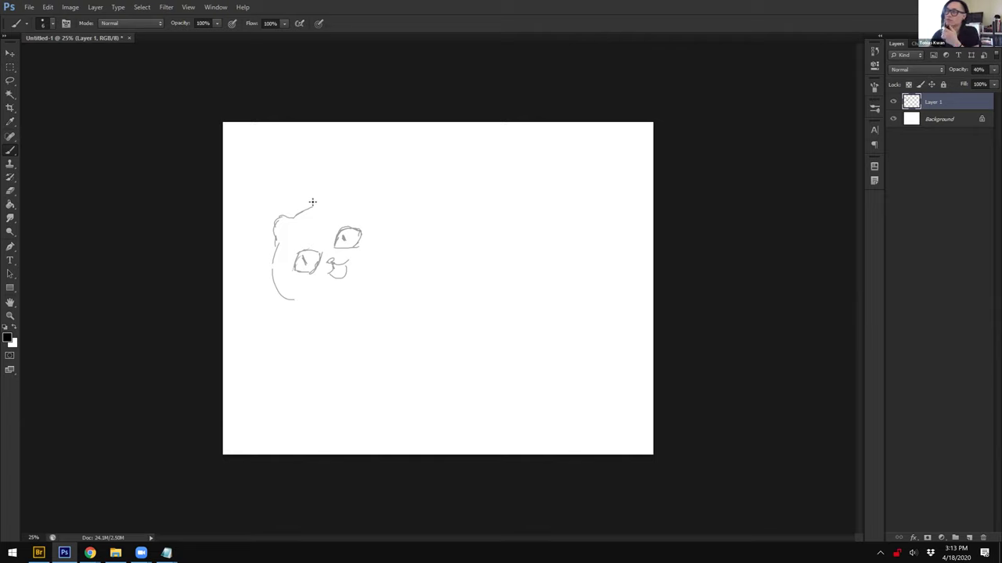
pyautogui.moveTo(326, 204)
pyautogui.mouseDown()
pyautogui.moveTo(388, 232)
pyautogui.moveTo(388, 222)
pyautogui.moveTo(373, 212)
pyautogui.moveTo(394, 234)
pyautogui.mouseUp()
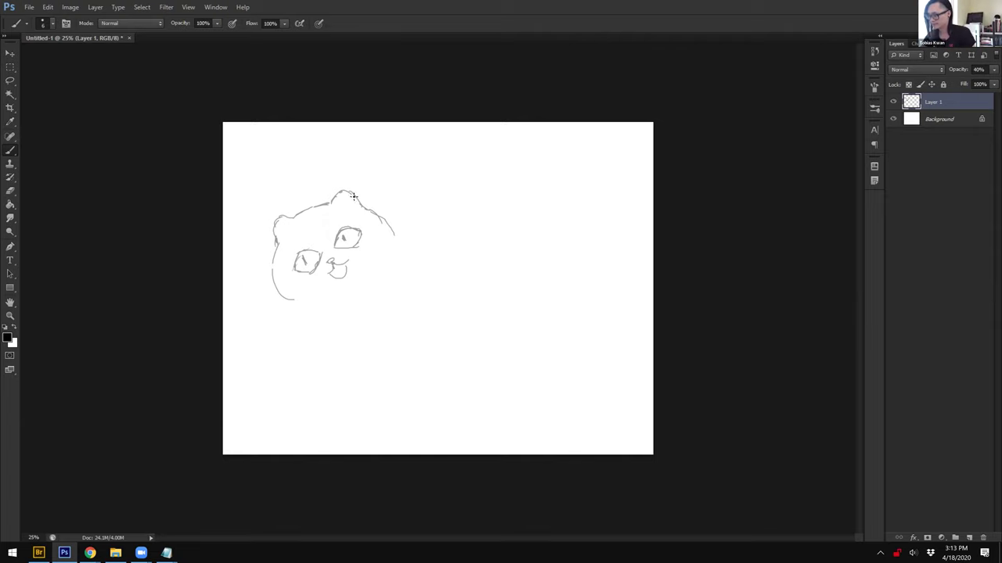
# Step: Lasso the eyes, nose and mouth and shift the face toward the lower left inside the head outline
pyautogui.press('l')
pyautogui.moveTo(324, 225)
pyautogui.mouseDown()
pyautogui.moveTo(328, 311)
pyautogui.moveTo(322, 225)
pyautogui.moveTo(385, 215)
pyautogui.moveTo(354, 254)
pyautogui.mouseUp()
pyautogui.hotkey('ctrl', 't')
pyautogui.press('Return')
pyautogui.hotkey('ctrl', 'd')
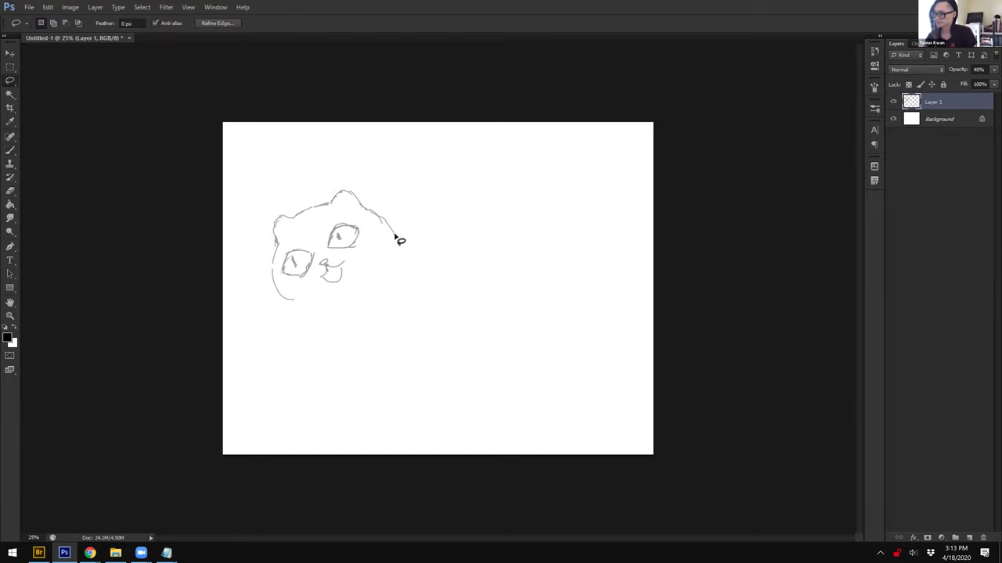
# Step: Brush in the animal's rounded chin and sketch two front paws with toes, one raised beside the cheek
pyautogui.press('b')
pyautogui.rightClick(393, 224)
pyautogui.moveTo(273, 256)
pyautogui.mouseDown()
pyautogui.moveTo(285, 298)
pyautogui.moveTo(329, 308)
pyautogui.mouseUp()
pyautogui.moveTo(370, 270)
pyautogui.mouseDown()
pyautogui.moveTo(344, 291)
pyautogui.moveTo(347, 318)
pyautogui.moveTo(365, 312)
pyautogui.moveTo(351, 304)
pyautogui.moveTo(361, 317)
pyautogui.moveTo(385, 275)
pyautogui.moveTo(371, 264)
pyautogui.moveTo(381, 307)
pyautogui.mouseUp()
pyautogui.moveTo(369, 265); pyautogui.dragTo(391, 296)
pyautogui.moveTo(295, 304)
pyautogui.mouseDown()
pyautogui.moveTo(309, 340)
pyautogui.moveTo(321, 340)
pyautogui.moveTo(302, 325)
pyautogui.moveTo(322, 341)
pyautogui.moveTo(341, 296)
pyautogui.mouseUp()
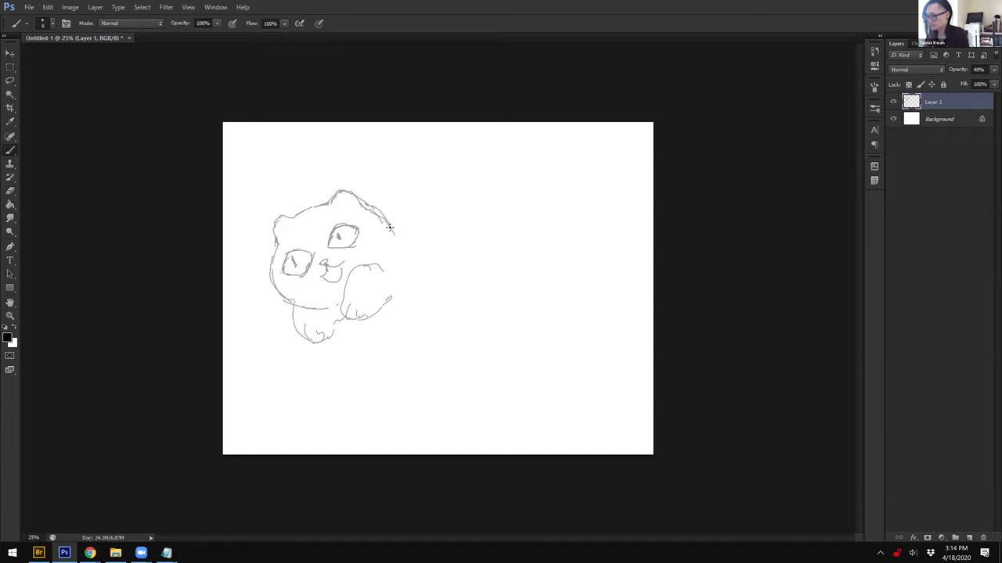
# Step: Extend the back of the head and sketch two more legs with toes reaching down beneath the chest
pyautogui.moveTo(385, 219); pyautogui.dragTo(399, 226)
pyautogui.moveTo(377, 313); pyautogui.dragTo(390, 348)
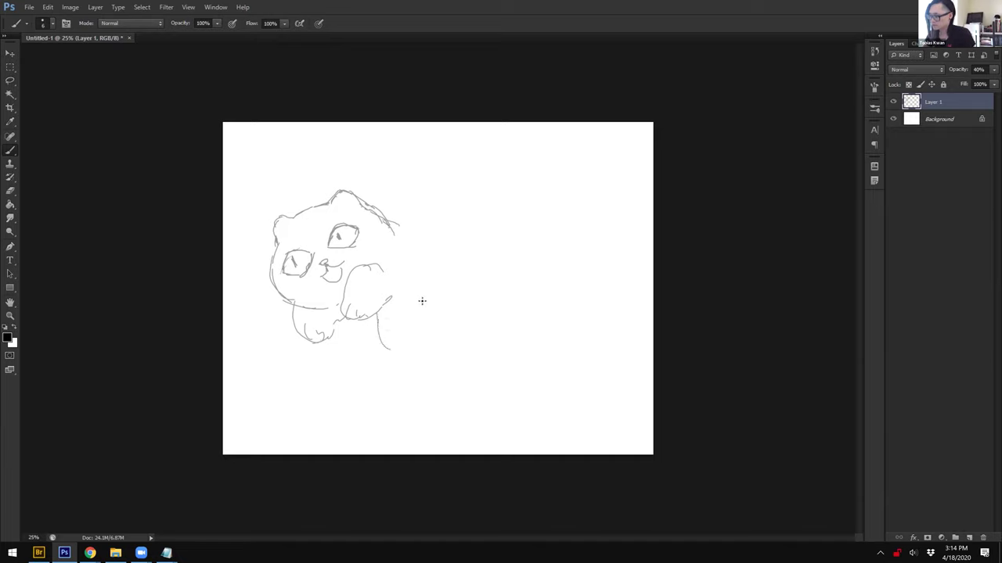
pyautogui.moveTo(420, 302)
pyautogui.mouseDown()
pyautogui.moveTo(410, 352)
pyautogui.moveTo(377, 328)
pyautogui.moveTo(403, 349)
pyautogui.mouseUp()
pyautogui.moveTo(389, 342); pyautogui.dragTo(392, 350)
pyautogui.rightClick(414, 346)
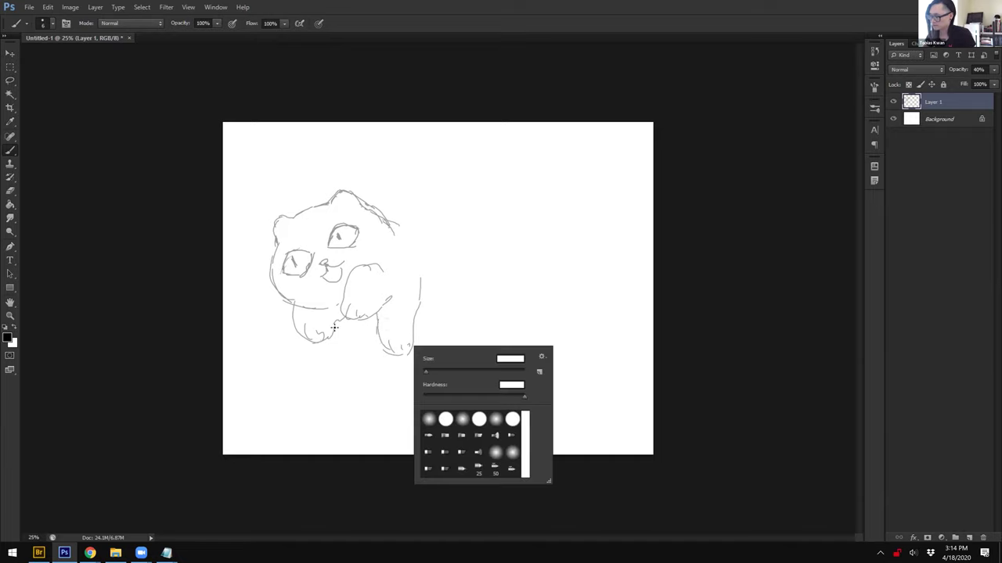
pyautogui.click(339, 316)
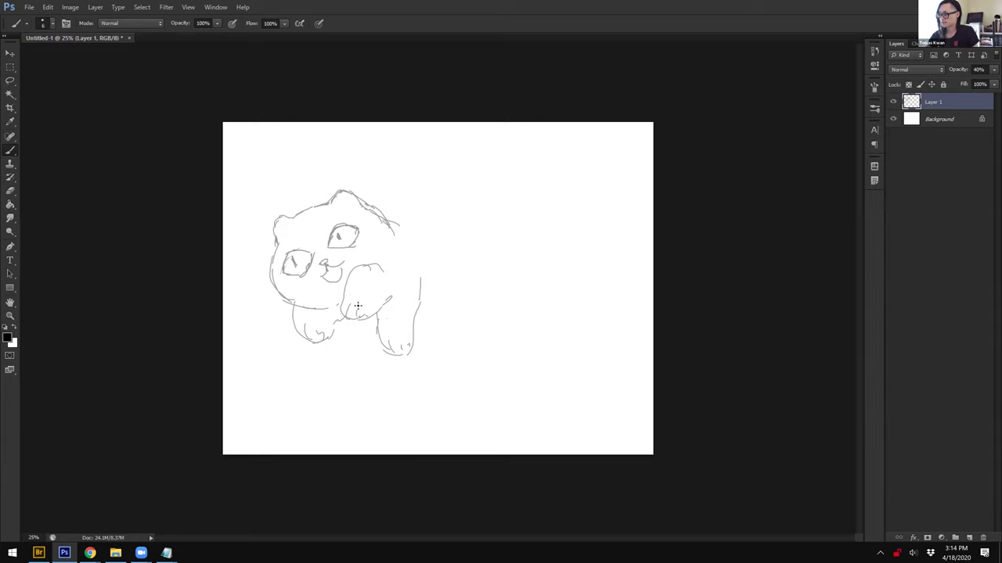
pyautogui.moveTo(353, 327)
pyautogui.mouseDown()
pyautogui.moveTo(384, 381)
pyautogui.moveTo(370, 351)
pyautogui.moveTo(388, 360)
pyautogui.mouseUp()
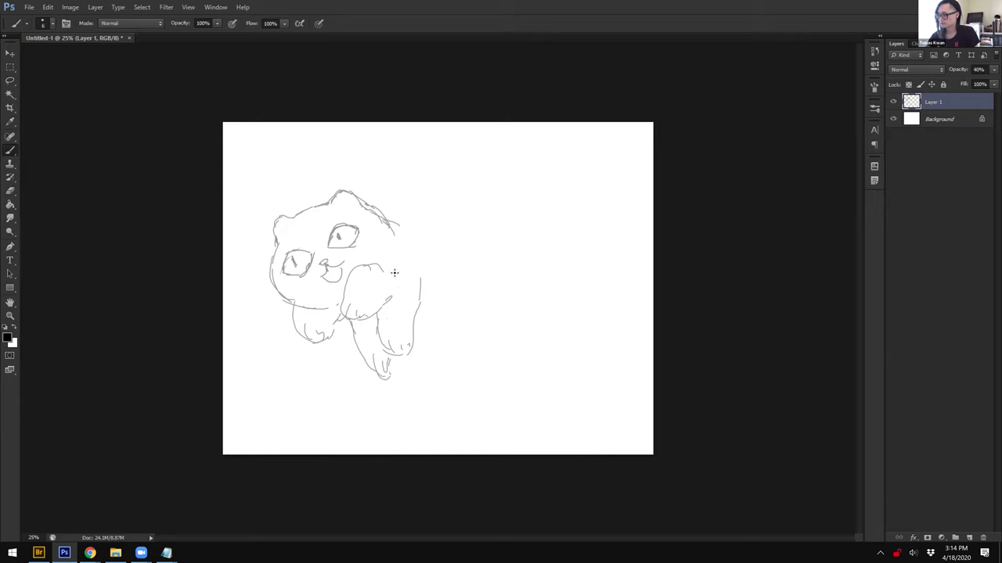
# Step: Rework the raised paw's upper edge and sketch the near hind leg with its thigh line and foot
pyautogui.moveTo(364, 266)
pyautogui.mouseDown()
pyautogui.moveTo(418, 300)
pyautogui.moveTo(414, 311)
pyautogui.mouseUp()
pyautogui.moveTo(416, 311); pyautogui.dragTo(440, 313)
pyautogui.moveTo(474, 276)
pyautogui.mouseDown()
pyautogui.moveTo(482, 324)
pyautogui.moveTo(456, 320)
pyautogui.mouseUp()
pyautogui.moveTo(457, 321)
pyautogui.mouseDown()
pyautogui.moveTo(479, 339)
pyautogui.moveTo(475, 332)
pyautogui.mouseUp()
pyautogui.moveTo(480, 329); pyautogui.dragTo(483, 334)
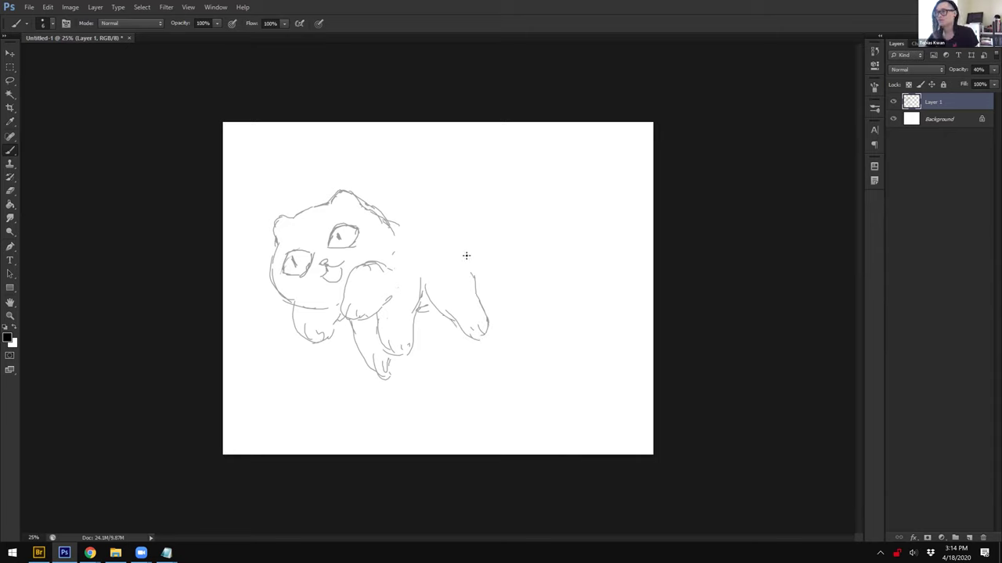
pyautogui.moveTo(426, 255); pyautogui.dragTo(420, 288)
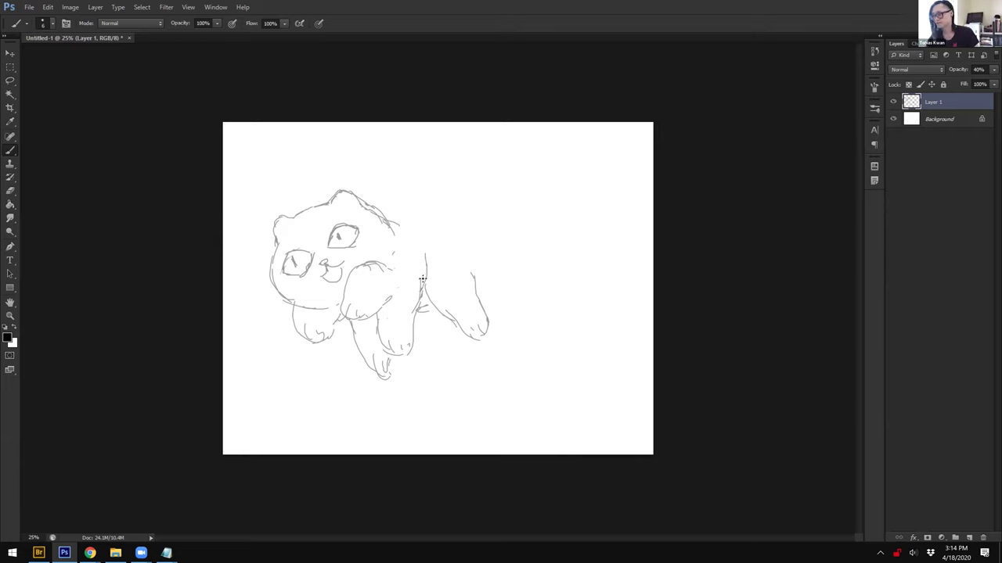
# Step: Erase stray marks on the raised paw, then sketch the back line and a small far paw under the belly
pyautogui.press('e')
pyautogui.moveTo(366, 273); pyautogui.dragTo(382, 270)
pyautogui.press('b')
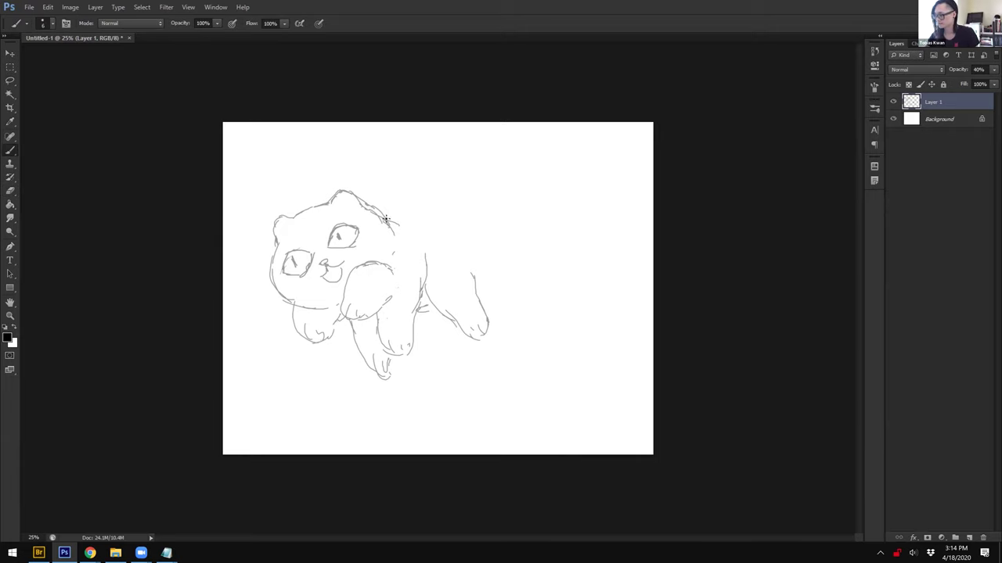
pyautogui.moveTo(384, 213)
pyautogui.mouseDown()
pyautogui.moveTo(431, 217)
pyautogui.moveTo(478, 245)
pyautogui.mouseUp()
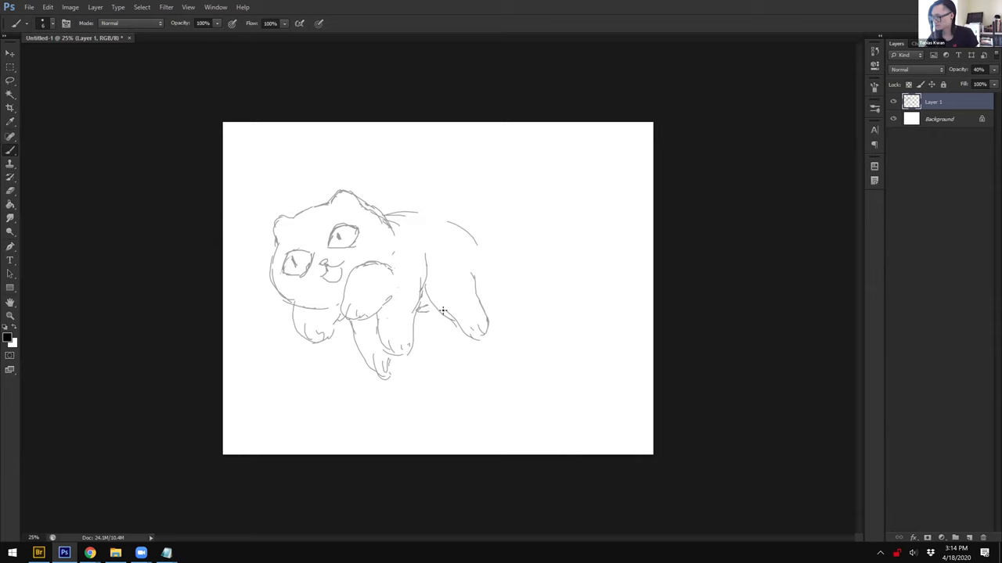
pyautogui.moveTo(493, 289); pyautogui.dragTo(486, 301)
pyautogui.moveTo(477, 241); pyautogui.dragTo(481, 245)
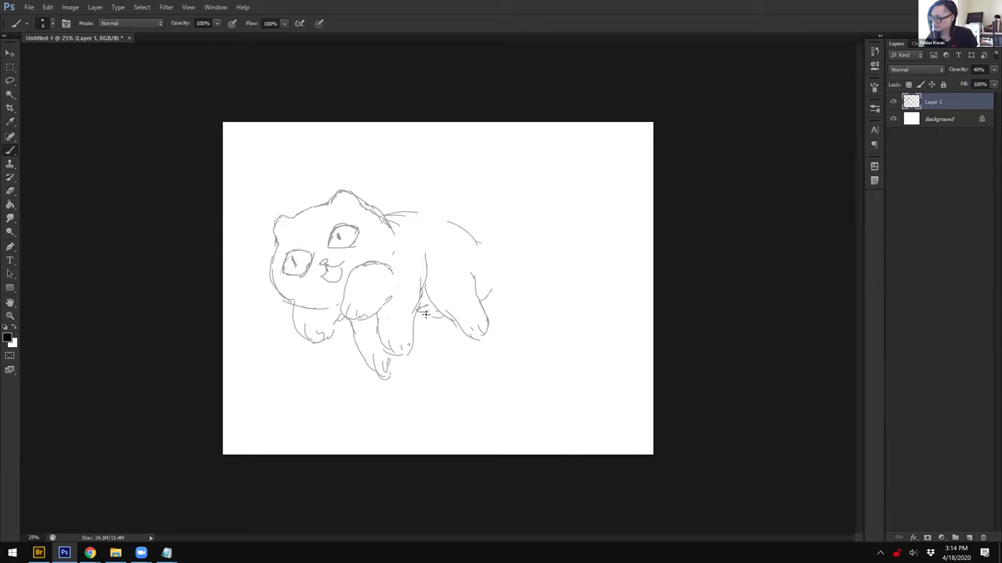
pyautogui.moveTo(435, 318); pyautogui.dragTo(455, 341)
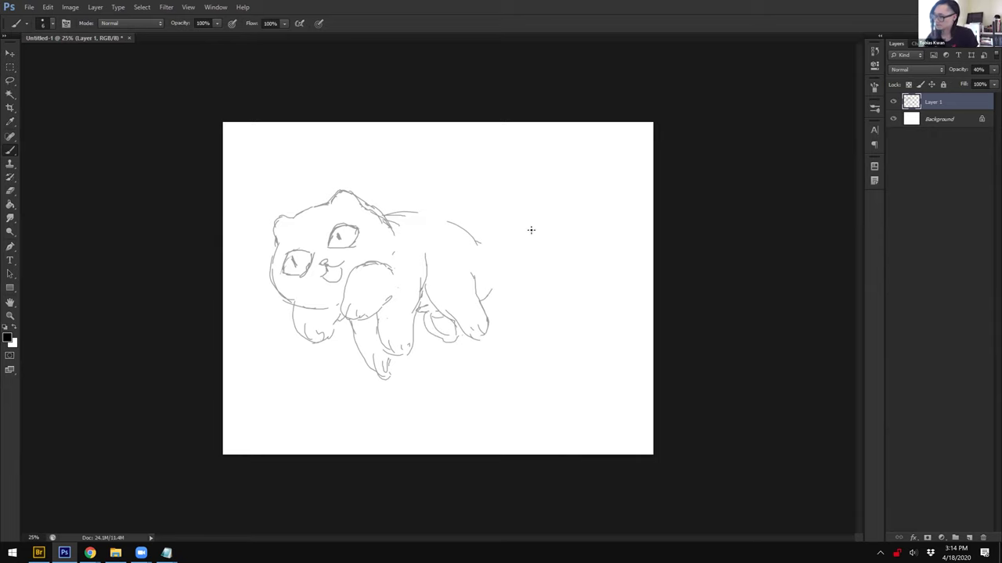
# Step: Sketch a round curled tail, the rump below it and the far hind leg with its foot
pyautogui.moveTo(469, 232)
pyautogui.mouseDown()
pyautogui.moveTo(516, 258)
pyautogui.moveTo(505, 229)
pyautogui.mouseUp()
pyautogui.moveTo(512, 261); pyautogui.dragTo(493, 292)
pyautogui.moveTo(416, 213); pyautogui.dragTo(432, 213)
pyautogui.moveTo(497, 295)
pyautogui.mouseDown()
pyautogui.moveTo(489, 311)
pyautogui.moveTo(509, 340)
pyautogui.mouseUp()
pyautogui.moveTo(476, 339)
pyautogui.mouseDown()
pyautogui.moveTo(495, 356)
pyautogui.moveTo(513, 342)
pyautogui.moveTo(511, 359)
pyautogui.mouseUp()
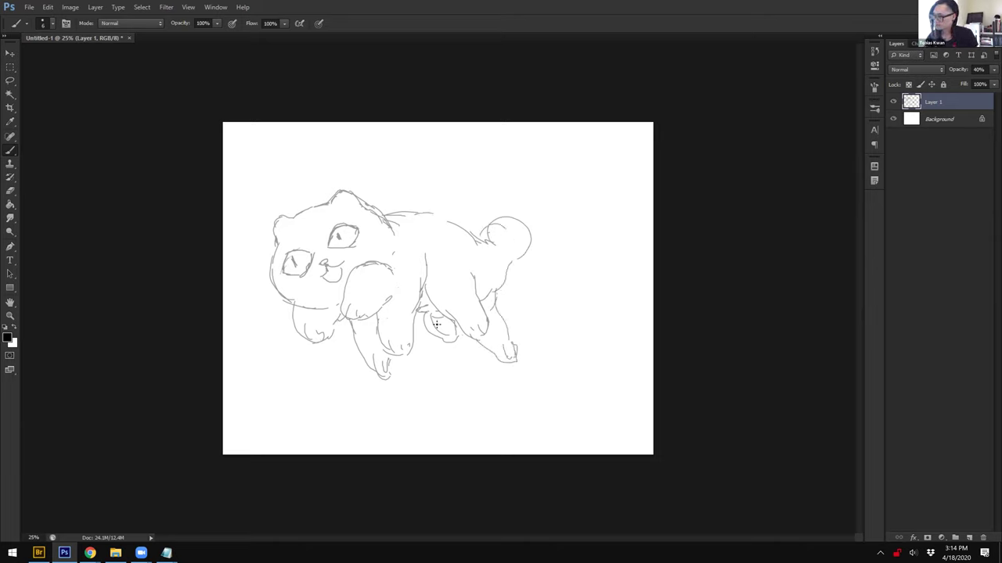
# Step: Sketch a large flower with a long stem under the belly and leafy details between the front legs
pyautogui.moveTo(366, 327)
pyautogui.mouseDown()
pyautogui.moveTo(369, 315)
pyautogui.moveTo(370, 328)
pyautogui.moveTo(420, 312)
pyautogui.moveTo(435, 357)
pyautogui.moveTo(447, 344)
pyautogui.moveTo(441, 358)
pyautogui.mouseUp()
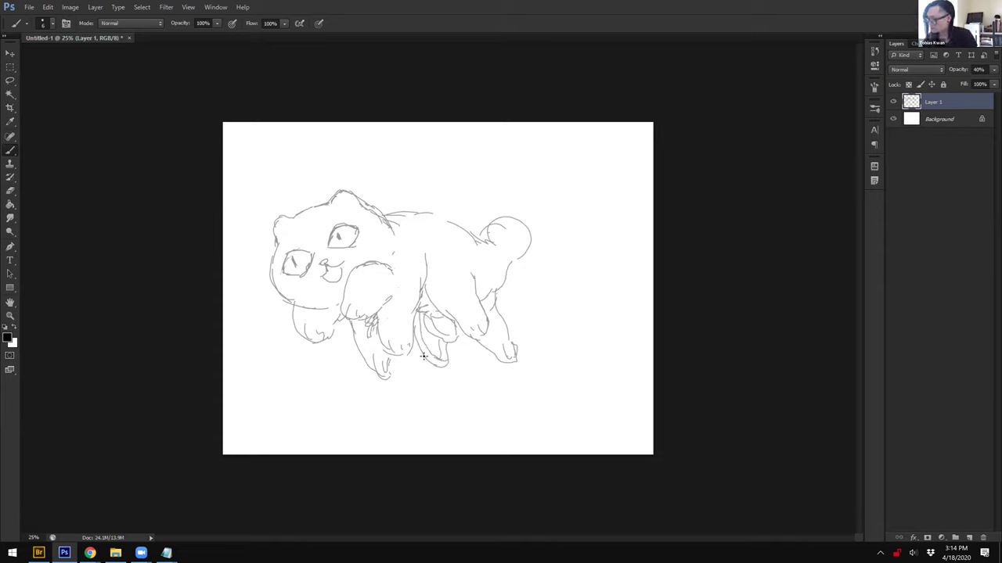
pyautogui.moveTo(451, 354)
pyautogui.mouseDown()
pyautogui.moveTo(455, 326)
pyautogui.moveTo(454, 341)
pyautogui.moveTo(418, 332)
pyautogui.moveTo(450, 354)
pyautogui.moveTo(426, 341)
pyautogui.moveTo(483, 398)
pyautogui.mouseUp()
pyautogui.moveTo(470, 387); pyautogui.dragTo(489, 412)
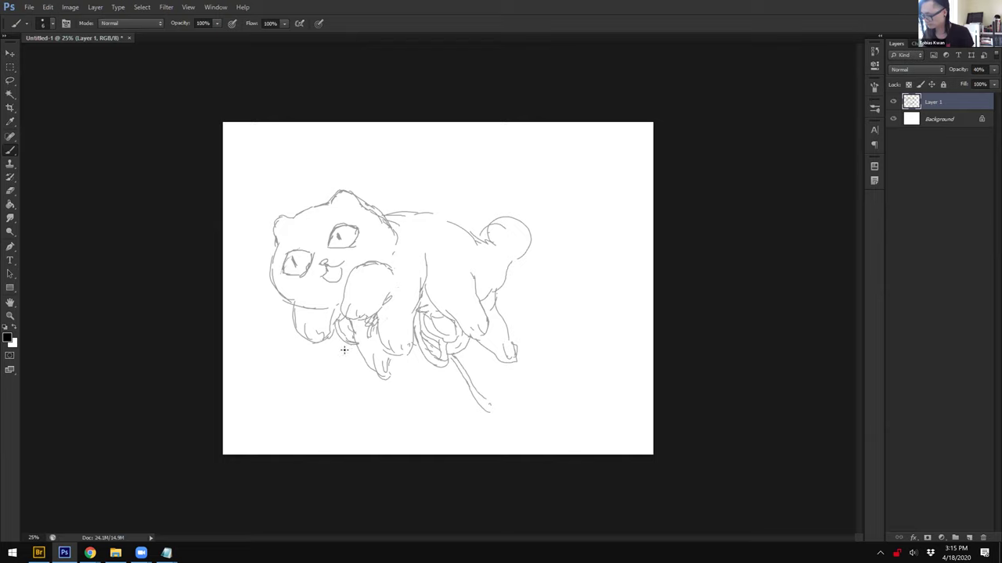
pyautogui.moveTo(347, 346)
pyautogui.mouseDown()
pyautogui.moveTo(354, 352)
pyautogui.moveTo(344, 334)
pyautogui.mouseUp()
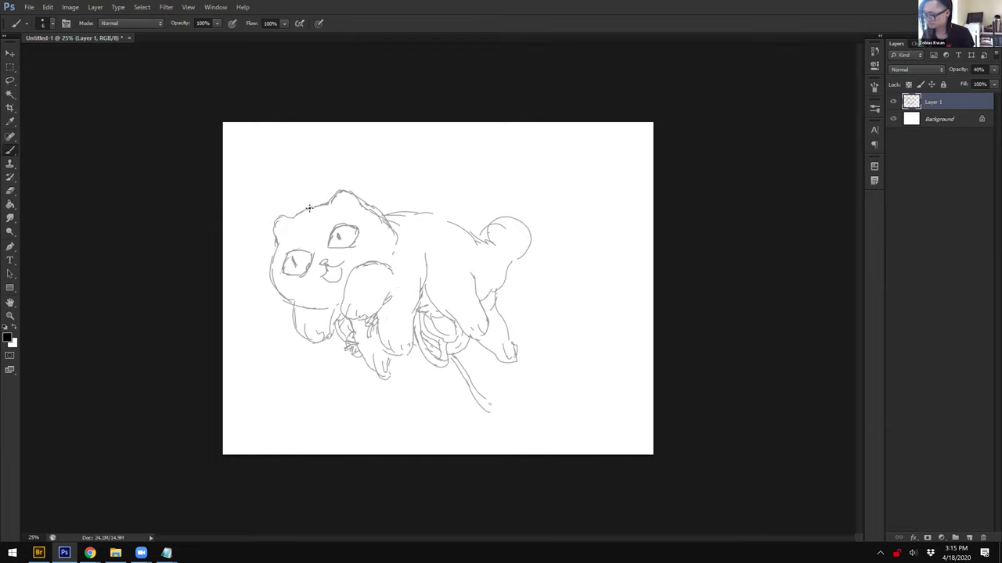
# Step: Add a small flower on top of the head, loose petals above the back and a ground line beneath the animal
pyautogui.moveTo(302, 198)
pyautogui.mouseDown()
pyautogui.moveTo(303, 184)
pyautogui.moveTo(314, 201)
pyautogui.mouseUp()
pyautogui.moveTo(439, 216)
pyautogui.mouseDown()
pyautogui.moveTo(461, 199)
pyautogui.moveTo(494, 199)
pyautogui.mouseUp()
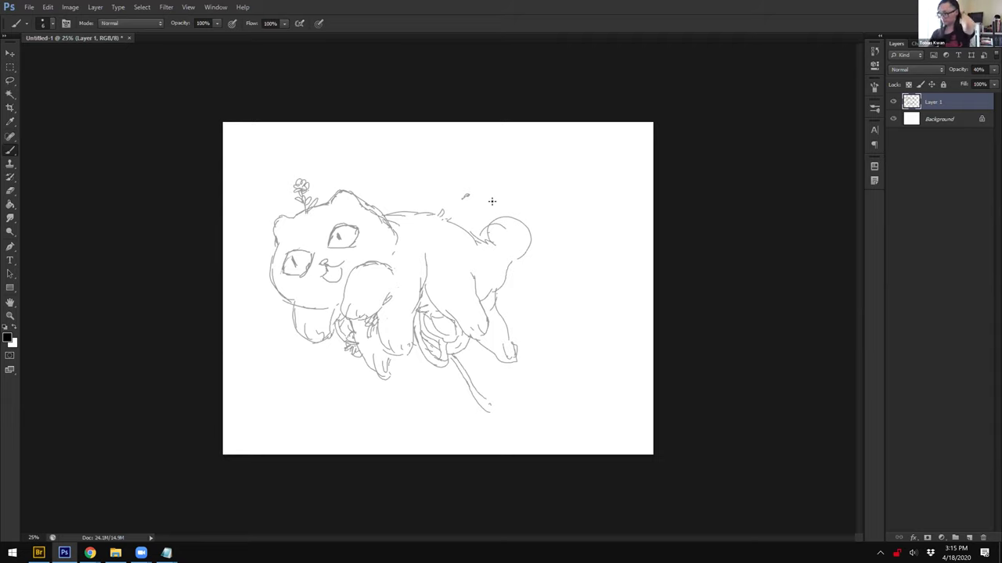
pyautogui.moveTo(302, 422); pyautogui.dragTo(445, 429)
pyautogui.moveTo(377, 428); pyautogui.dragTo(606, 425)
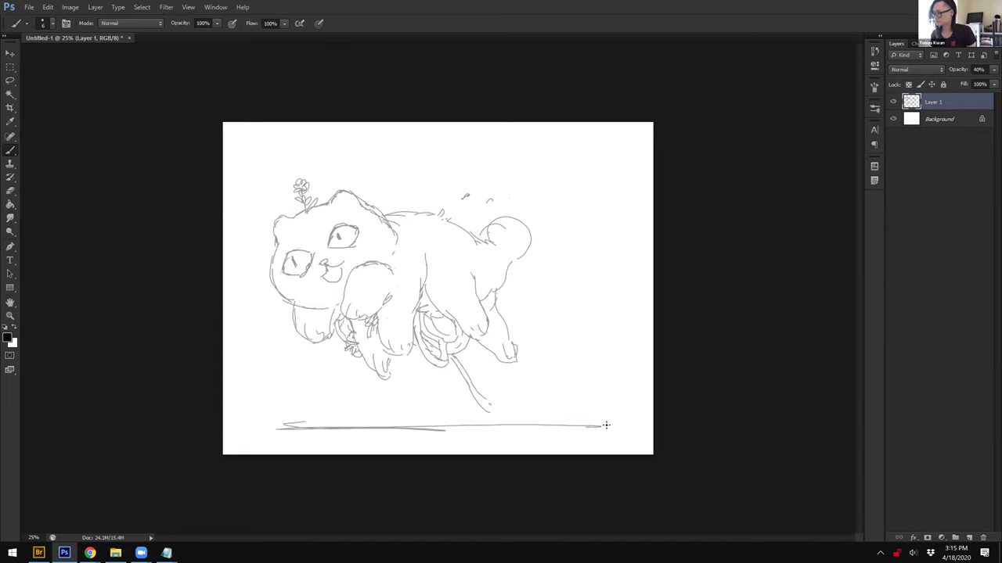
# Step: Finish the hanging stem's curled end and the flower's center, and add a small front stem and falling petals behind
pyautogui.moveTo(486, 404); pyautogui.dragTo(508, 412)
pyautogui.moveTo(448, 332); pyautogui.dragTo(461, 330)
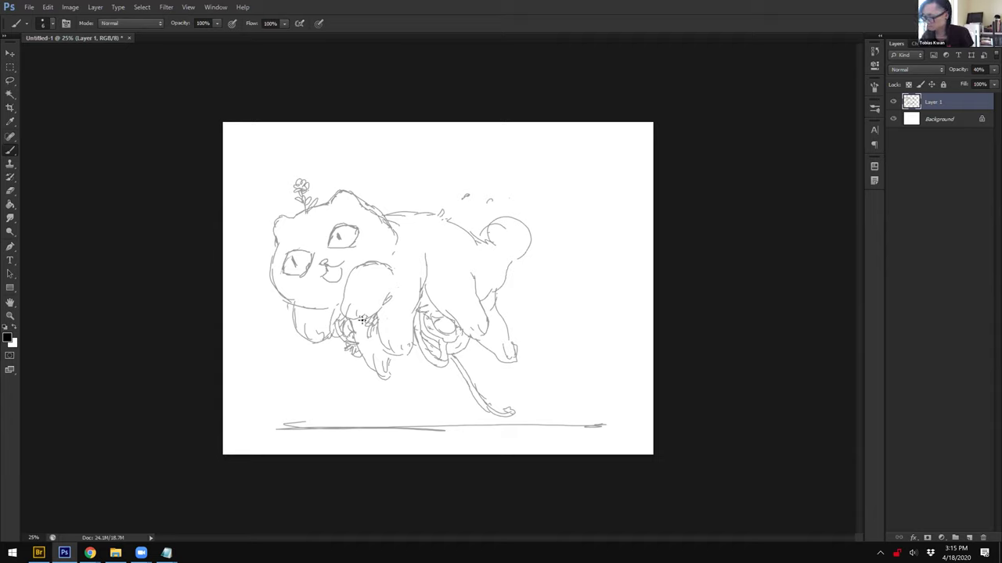
pyautogui.moveTo(349, 374); pyautogui.dragTo(349, 362)
pyautogui.moveTo(535, 378); pyautogui.dragTo(566, 412)
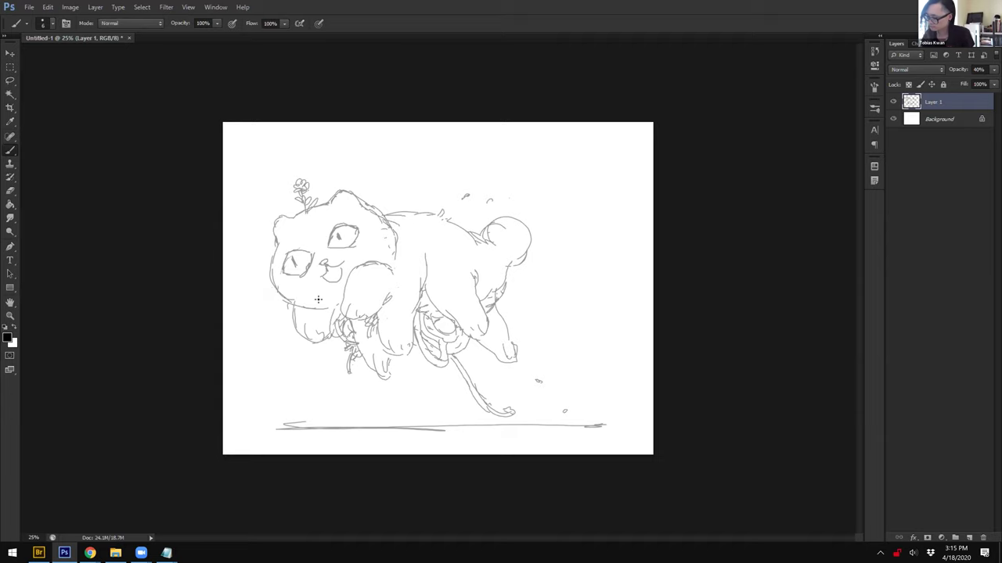
# Step: Define the open mouth, add inner petals to the belly flower and draw stems trailing behind the rump
pyautogui.moveTo(327, 277); pyautogui.dragTo(340, 282)
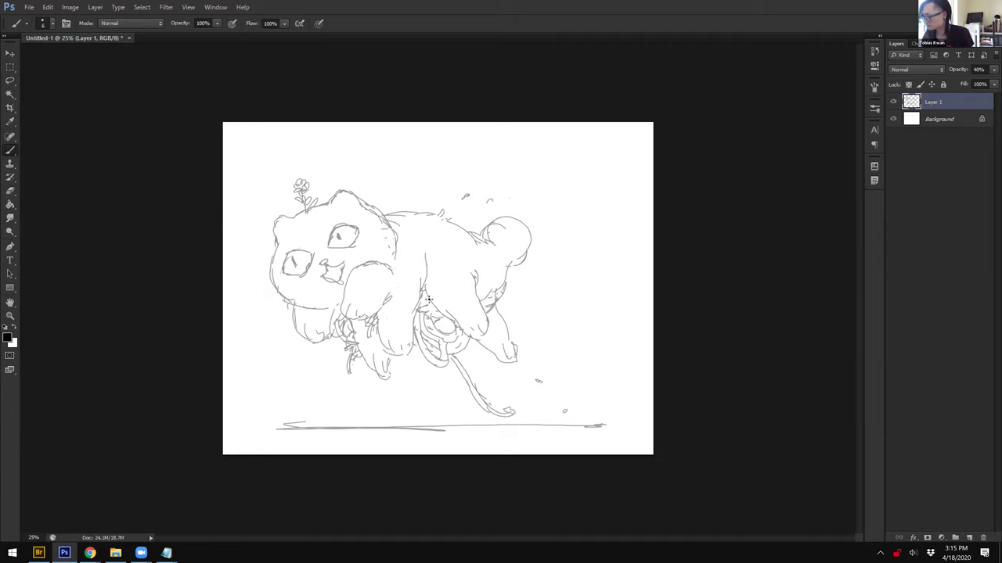
pyautogui.moveTo(446, 335)
pyautogui.mouseDown()
pyautogui.moveTo(456, 324)
pyautogui.moveTo(462, 338)
pyautogui.moveTo(451, 349)
pyautogui.mouseUp()
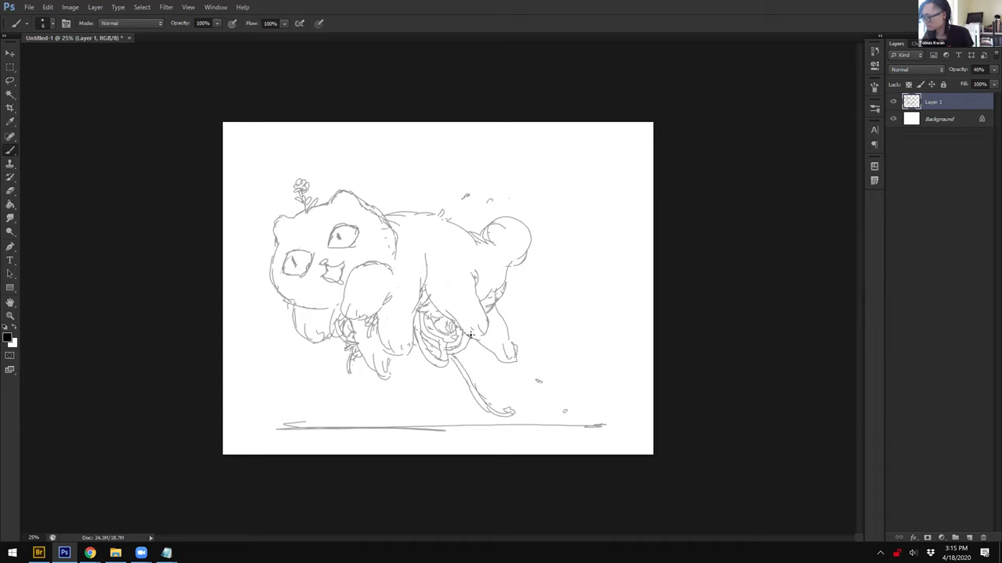
pyautogui.moveTo(504, 299)
pyautogui.mouseDown()
pyautogui.moveTo(502, 312)
pyautogui.moveTo(500, 298)
pyautogui.mouseUp()
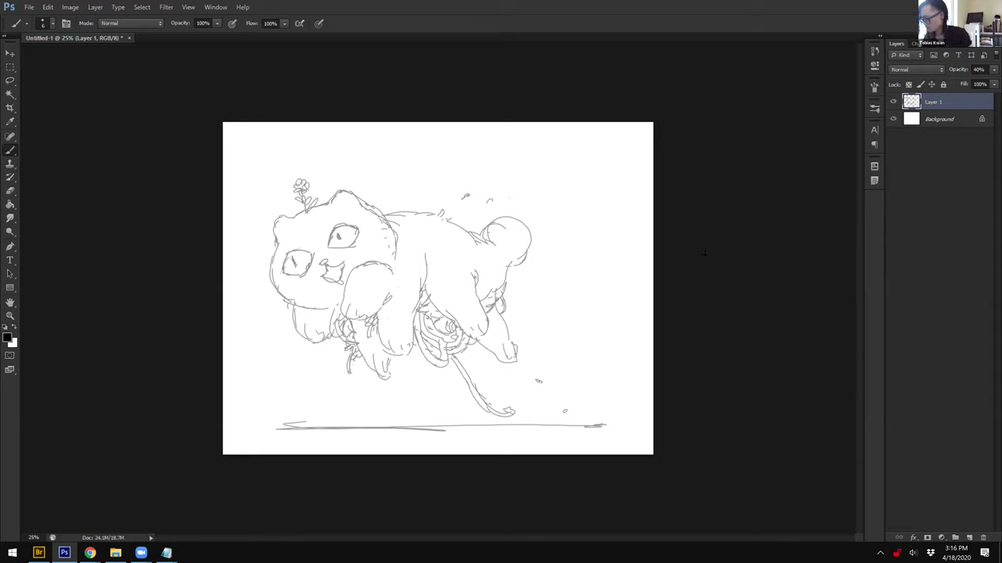
pyautogui.moveTo(507, 280)
pyautogui.mouseDown()
pyautogui.moveTo(540, 313)
pyautogui.moveTo(506, 279)
pyautogui.moveTo(544, 306)
pyautogui.moveTo(503, 293)
pyautogui.moveTo(542, 297)
pyautogui.moveTo(528, 293)
pyautogui.moveTo(586, 322)
pyautogui.mouseUp()
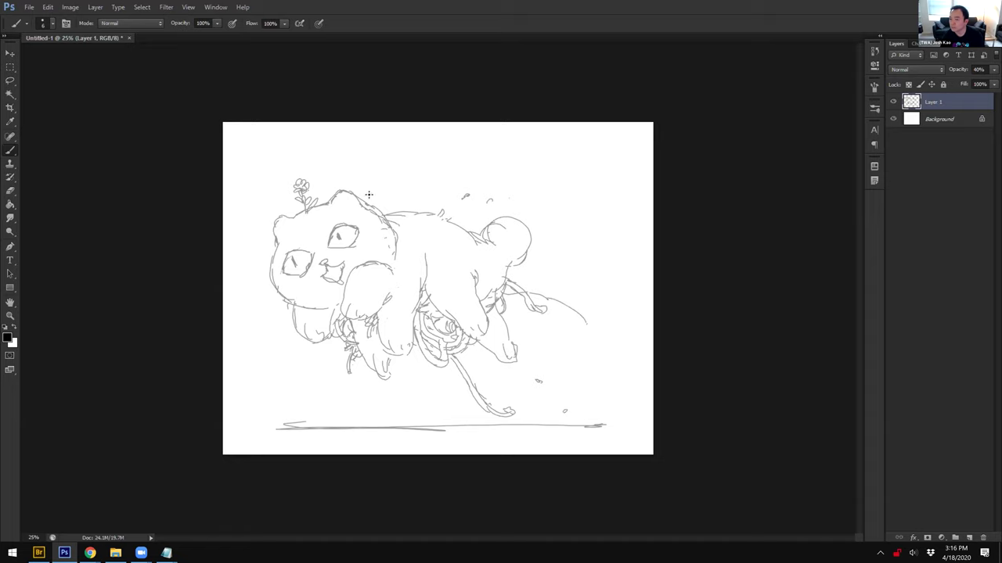
# Step: Create a new white US Letter document, 8.5 x 11 inches at 300 pixels/inch in RGB Color
pyautogui.click(32, 7)
pyautogui.click(38, 23)
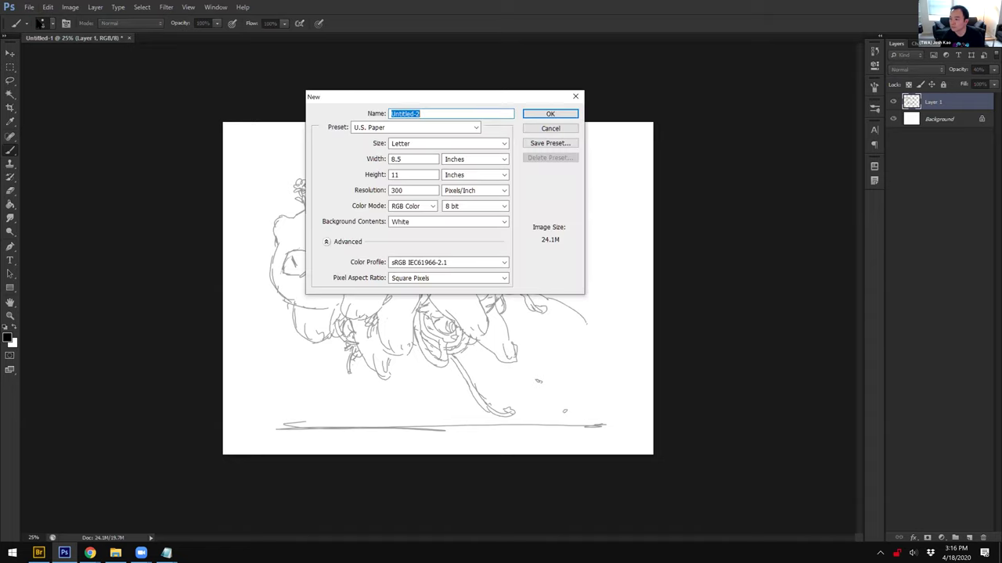
pyautogui.click(548, 114)
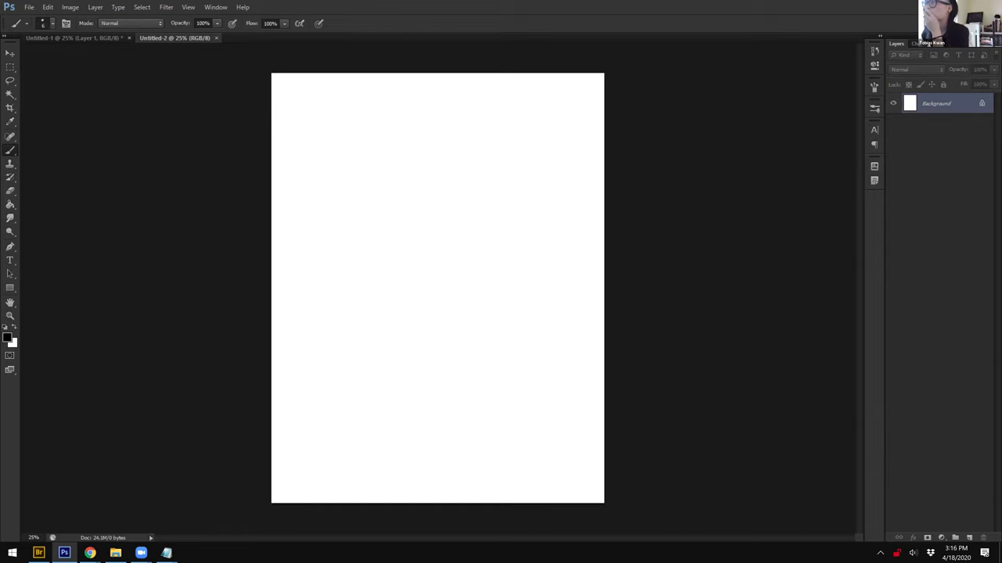
pyautogui.hotkey('alt', 'Tab')
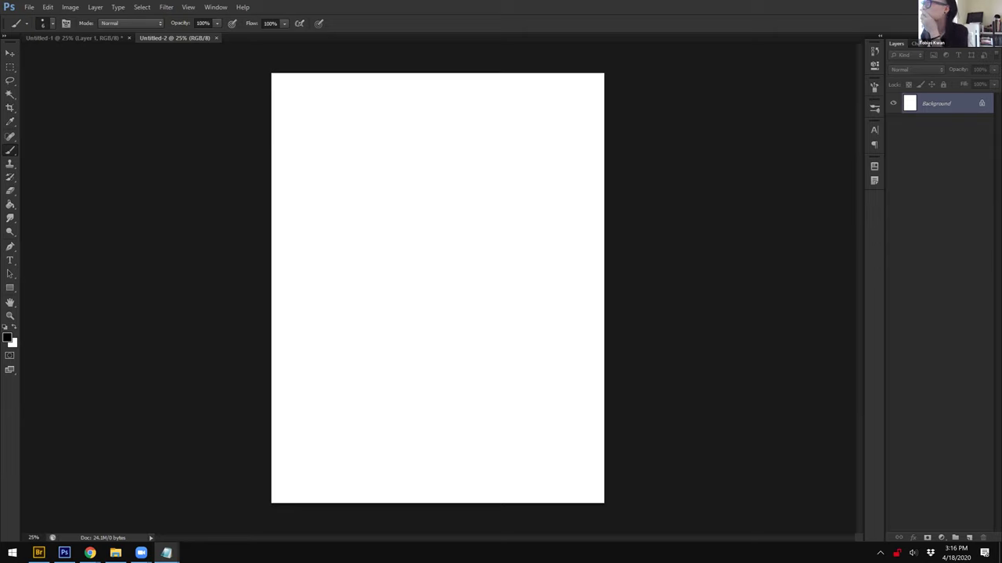
pyautogui.hotkey('alt', 'Tab')
pyautogui.hotkey('alt', 'Tab')
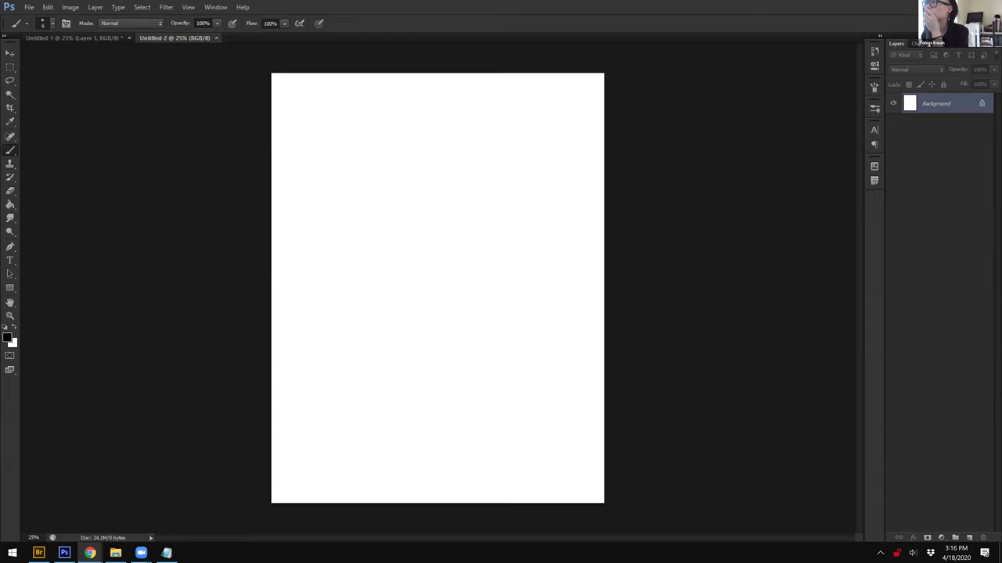
pyautogui.hotkey('alt', 'Tab')
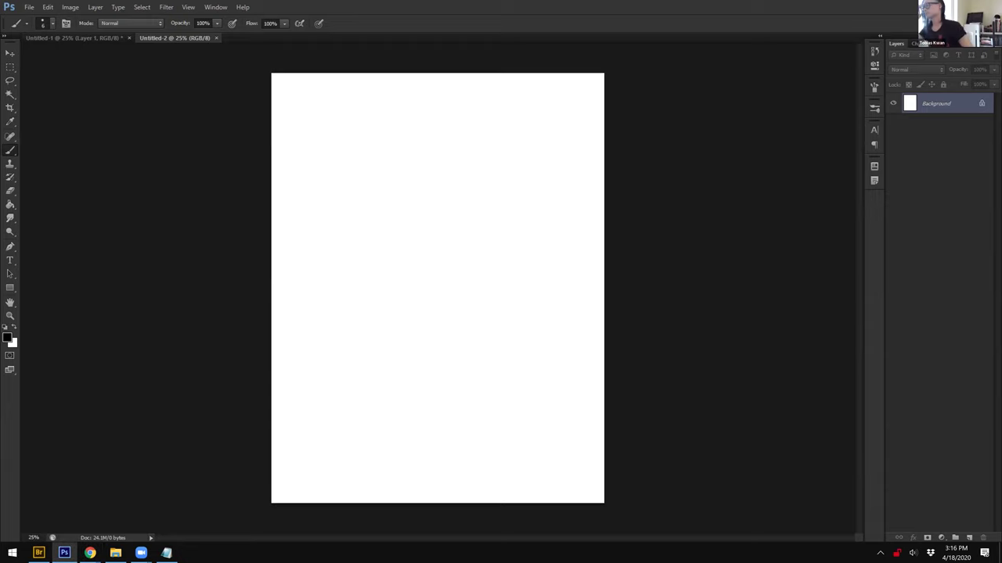
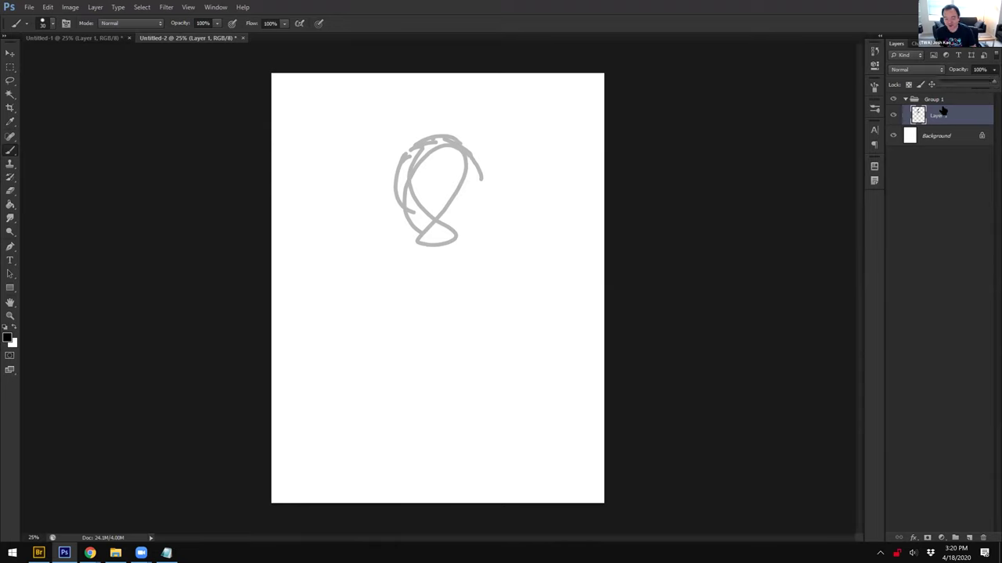
# Step: Set Group 1's opacity to 21% and add a short curved stroke inside the head sketch on Layer 1
pyautogui.click(950, 100)
pyautogui.click(987, 69)
pyautogui.moveTo(980, 84); pyautogui.dragTo(954, 84)
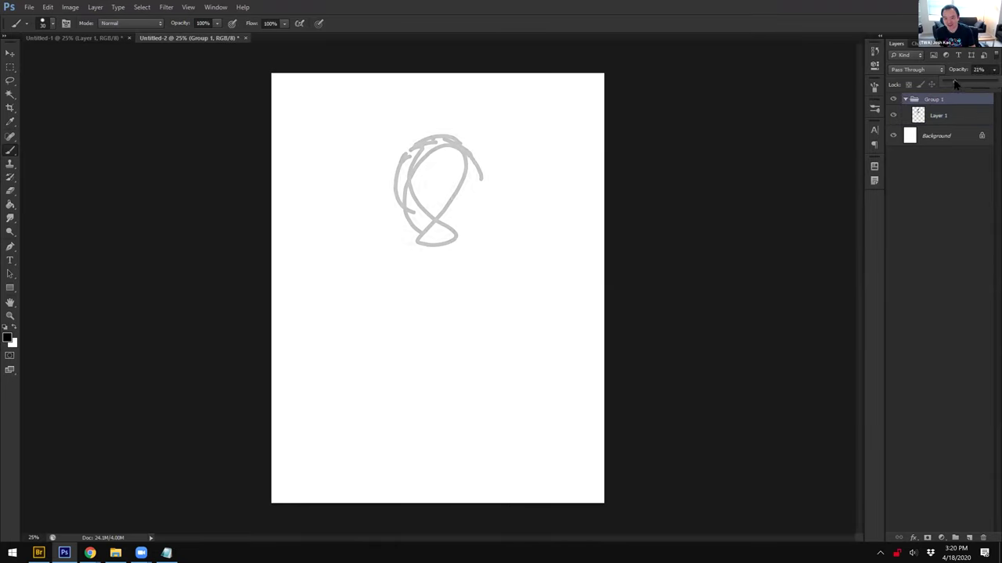
pyautogui.click(943, 115)
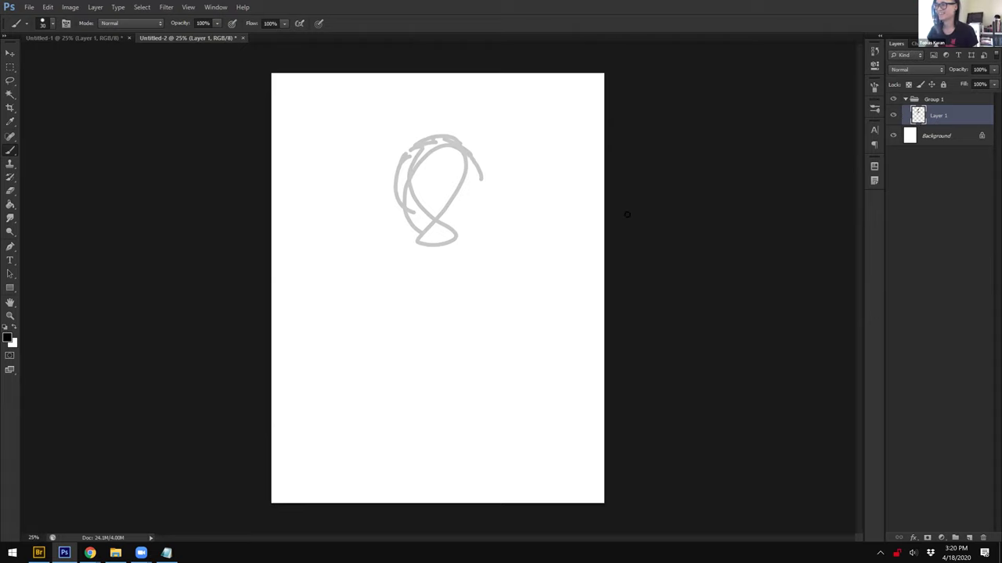
pyautogui.moveTo(427, 192); pyautogui.dragTo(412, 182)
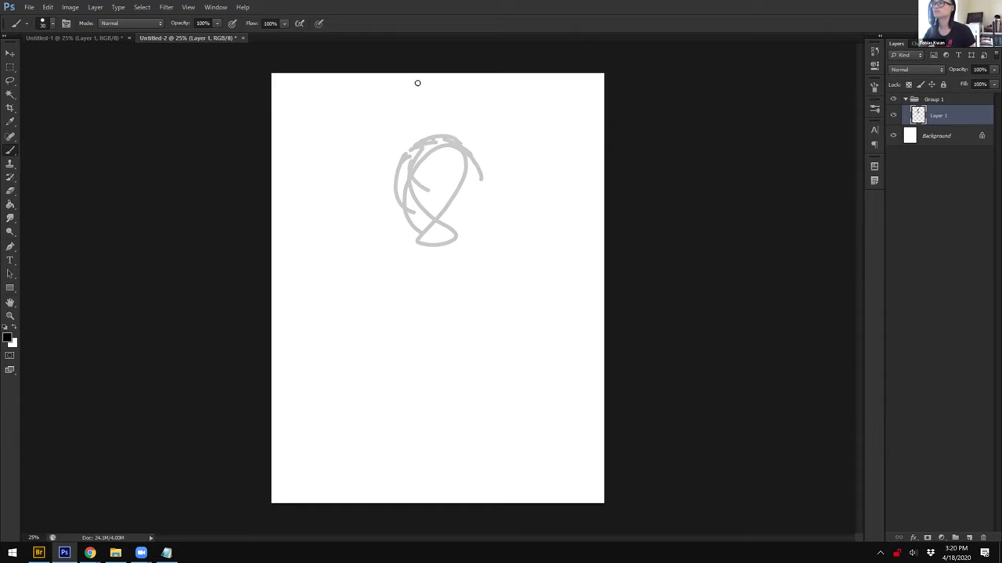
pyautogui.hotkey('alt', 'Tab')
pyautogui.hotkey('alt', 'Tab')
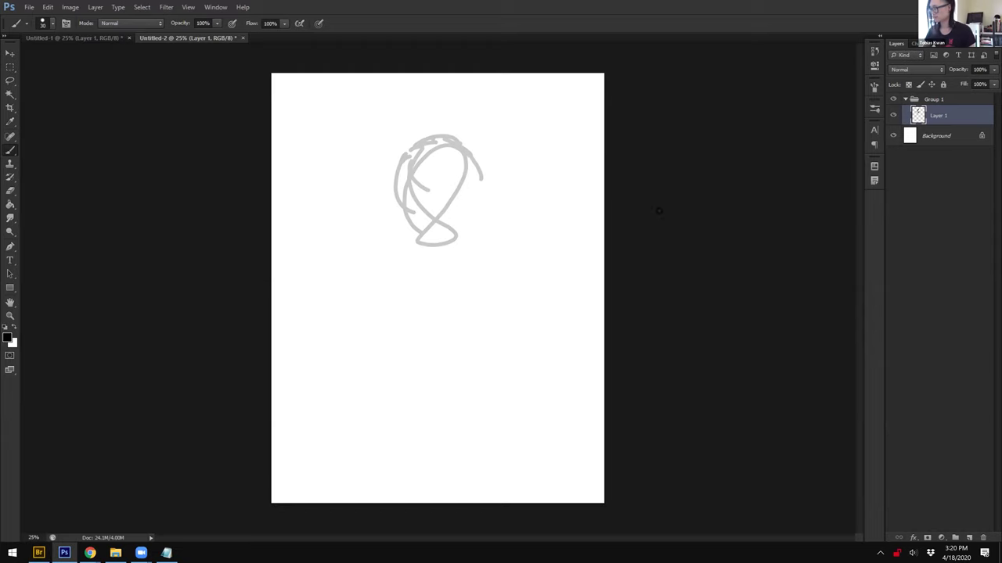
pyautogui.hotkey('ctrl', 't')
pyautogui.moveTo(483, 135); pyautogui.dragTo(470, 152)
pyautogui.press('Return')
pyautogui.moveTo(399, 190)
pyautogui.mouseDown()
pyautogui.moveTo(358, 176)
pyautogui.moveTo(403, 220)
pyautogui.moveTo(420, 178)
pyautogui.mouseUp()
pyautogui.moveTo(408, 212); pyautogui.dragTo(430, 190)
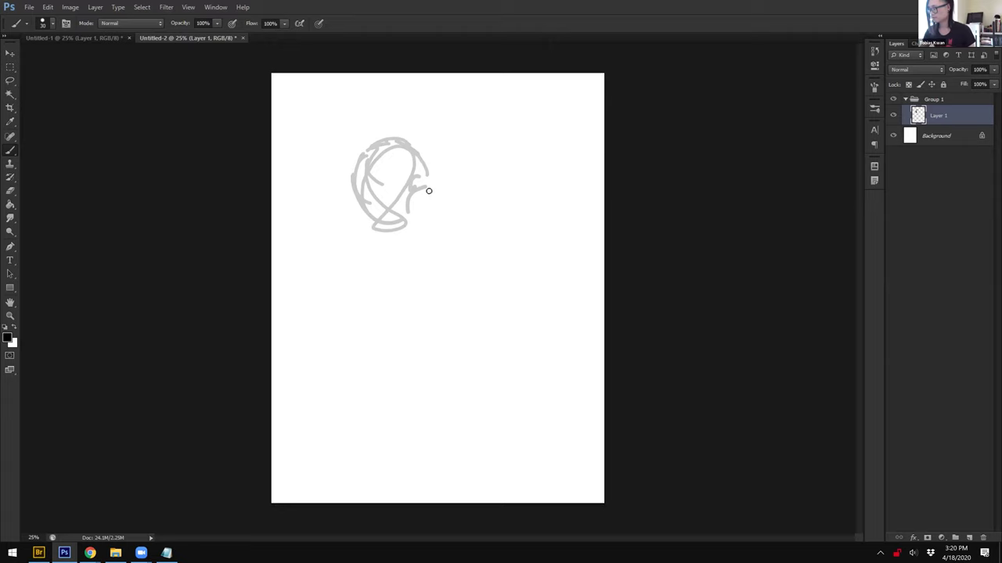
pyautogui.hotkey('ctrl', 'alt', 'z')
pyautogui.hotkey('ctrl', 'alt', 'z')
pyautogui.hotkey('ctrl', 'alt', 'z')
pyautogui.hotkey('ctrl', 'alt', 'z')
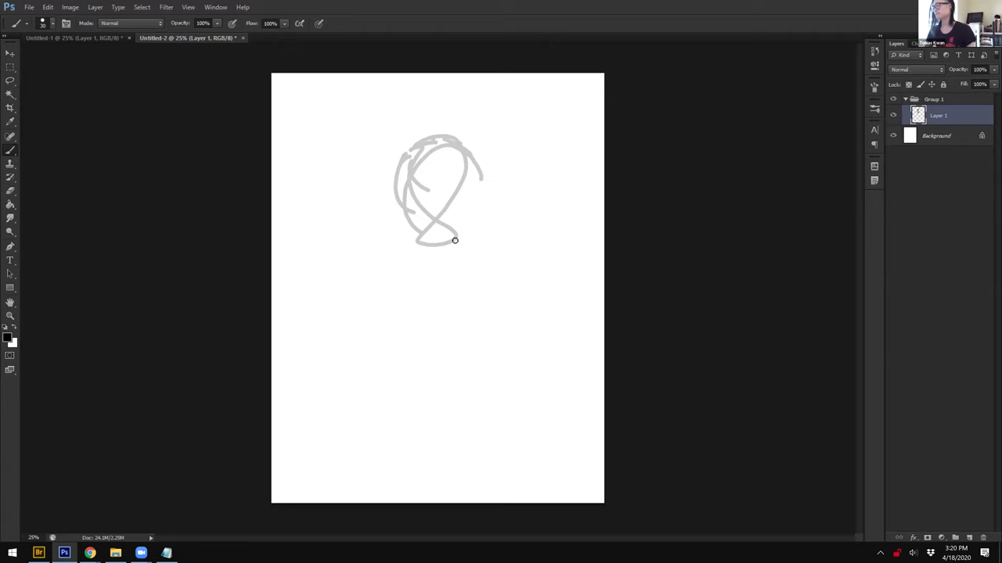
# Step: Scale the head sketch down slightly, move it higher, and draw the first guide lines of a larger form beneath it
pyautogui.hotkey('ctrl', 't')
pyautogui.moveTo(483, 134); pyautogui.dragTo(479, 146)
pyautogui.moveTo(446, 205); pyautogui.dragTo(447, 169)
pyautogui.press('Return')
pyautogui.moveTo(422, 239)
pyautogui.mouseDown()
pyautogui.moveTo(467, 207)
pyautogui.moveTo(395, 249)
pyautogui.moveTo(423, 280)
pyautogui.mouseUp()
pyautogui.hotkey('ctrl', '-')
pyautogui.hotkey('ctrl', 'z')
pyautogui.moveTo(417, 244); pyautogui.dragTo(467, 246)
pyautogui.moveTo(465, 215)
pyautogui.mouseDown()
pyautogui.moveTo(473, 242)
pyautogui.moveTo(451, 223)
pyautogui.moveTo(444, 292)
pyautogui.mouseUp()
# Step: Shrink the sketch further and use a smaller brush to draw the face and surrounding hair contours below the top head
pyautogui.hotkey('ctrl', 't')
pyautogui.moveTo(478, 172); pyautogui.dragTo(456, 193)
pyautogui.press('Return')
pyautogui.moveTo(443, 232)
pyautogui.mouseDown()
pyautogui.moveTo(441, 211)
pyautogui.moveTo(408, 260)
pyautogui.moveTo(449, 239)
pyautogui.moveTo(445, 257)
pyautogui.mouseUp()
pyautogui.moveTo(459, 228)
pyautogui.mouseDown()
pyautogui.moveTo(445, 277)
pyautogui.moveTo(458, 265)
pyautogui.moveTo(452, 270)
pyautogui.moveTo(460, 239)
pyautogui.mouseUp()
pyautogui.press('[')
pyautogui.moveTo(429, 192)
pyautogui.mouseDown()
pyautogui.moveTo(460, 226)
pyautogui.moveTo(400, 228)
pyautogui.mouseUp()
pyautogui.moveTo(399, 223)
pyautogui.mouseDown()
pyautogui.moveTo(401, 253)
pyautogui.moveTo(420, 254)
pyautogui.mouseUp()
pyautogui.moveTo(427, 271); pyautogui.dragTo(447, 291)
pyautogui.moveTo(401, 246)
pyautogui.mouseDown()
pyautogui.moveTo(409, 300)
pyautogui.moveTo(433, 295)
pyautogui.moveTo(470, 260)
pyautogui.moveTo(400, 280)
pyautogui.mouseUp()
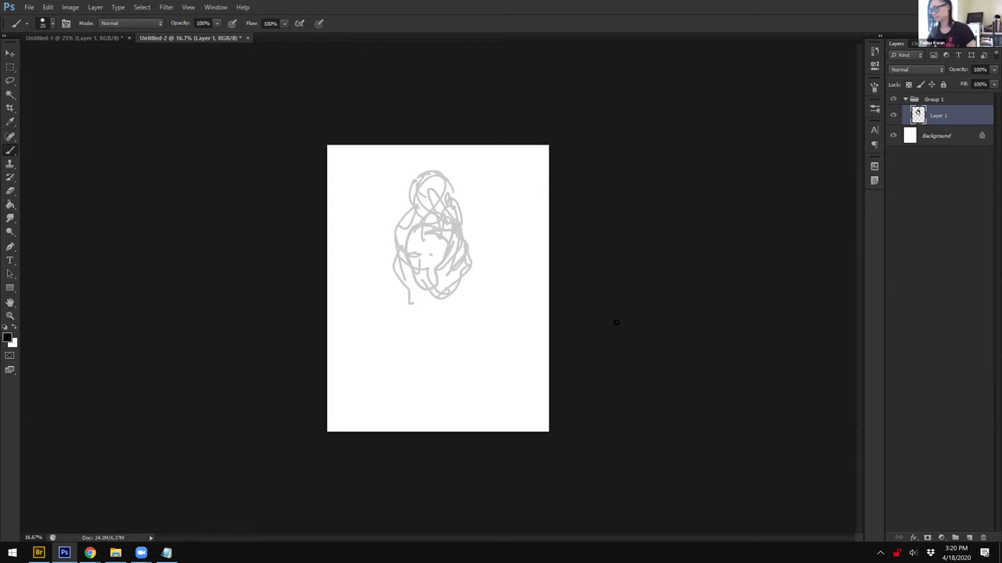
# Step: Add a round lobe on each side of the top head and a diagonal line extending outward to the right
pyautogui.hotkey('ctrl', '+')
pyautogui.moveTo(381, 161); pyautogui.dragTo(377, 142)
pyautogui.moveTo(472, 149)
pyautogui.mouseDown()
pyautogui.moveTo(493, 181)
pyautogui.moveTo(485, 143)
pyautogui.mouseUp()
pyautogui.hotkey('ctrl', '-')
pyautogui.moveTo(467, 233); pyautogui.dragTo(499, 207)
pyautogui.moveTo(392, 224); pyautogui.dragTo(381, 243)
pyautogui.moveTo(381, 244); pyautogui.dragTo(353, 316)
pyautogui.hotkey('ctrl', 'alt', 'z')
pyautogui.hotkey('ctrl', 'alt', 'z')
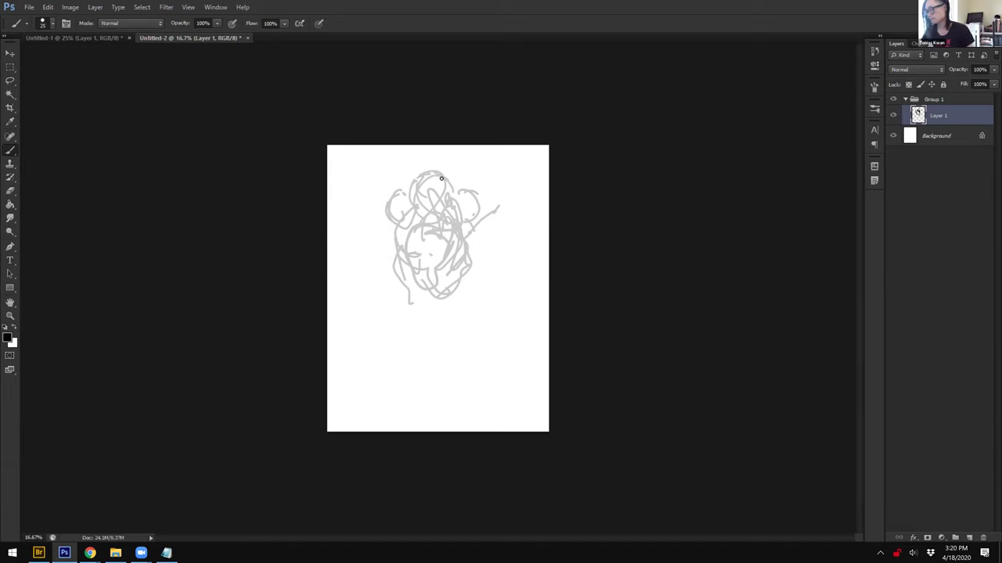
# Step: Draw a long curve along the left side of the face and lower rounded lobes on both sides of the head
pyautogui.moveTo(392, 238); pyautogui.dragTo(409, 302)
pyautogui.moveTo(416, 317); pyautogui.dragTo(419, 321)
pyautogui.moveTo(469, 224)
pyautogui.mouseDown()
pyautogui.moveTo(474, 254)
pyautogui.moveTo(488, 234)
pyautogui.mouseUp()
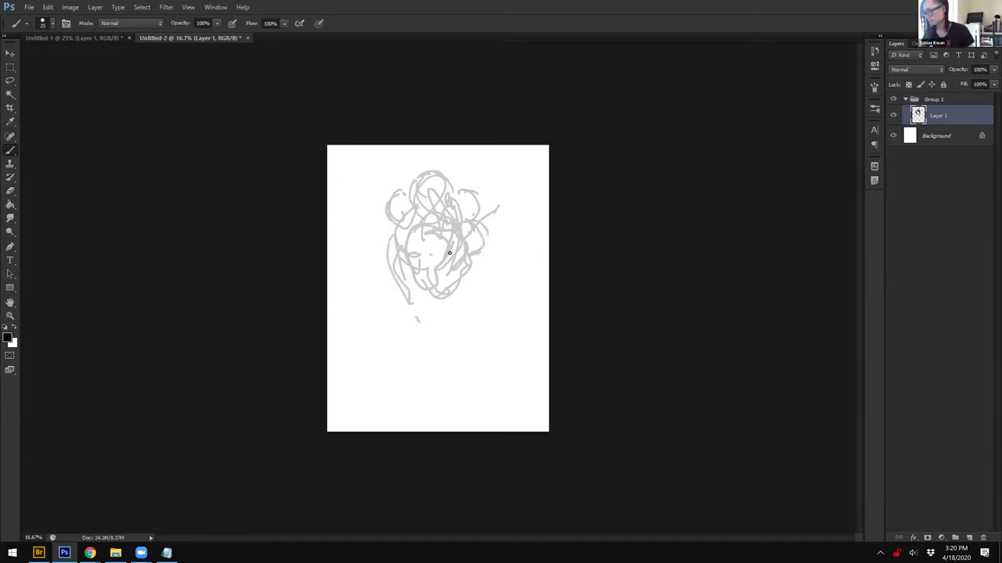
pyautogui.moveTo(393, 257); pyautogui.dragTo(383, 224)
pyautogui.moveTo(485, 238)
pyautogui.mouseDown()
pyautogui.moveTo(457, 274)
pyautogui.moveTo(450, 309)
pyautogui.mouseUp()
# Step: Sketch the shoulders, torso sides and long robe lines running from the neck down to the canvas's bottom edge
pyautogui.moveTo(396, 284); pyautogui.dragTo(404, 349)
pyautogui.moveTo(456, 304); pyautogui.dragTo(484, 361)
pyautogui.moveTo(472, 324)
pyautogui.mouseDown()
pyautogui.moveTo(485, 391)
pyautogui.moveTo(478, 432)
pyautogui.mouseUp()
pyautogui.moveTo(450, 298); pyautogui.dragTo(450, 430)
pyautogui.moveTo(400, 313); pyautogui.dragTo(368, 430)
pyautogui.moveTo(394, 392); pyautogui.dragTo(383, 430)
pyautogui.moveTo(386, 356); pyautogui.dragTo(361, 432)
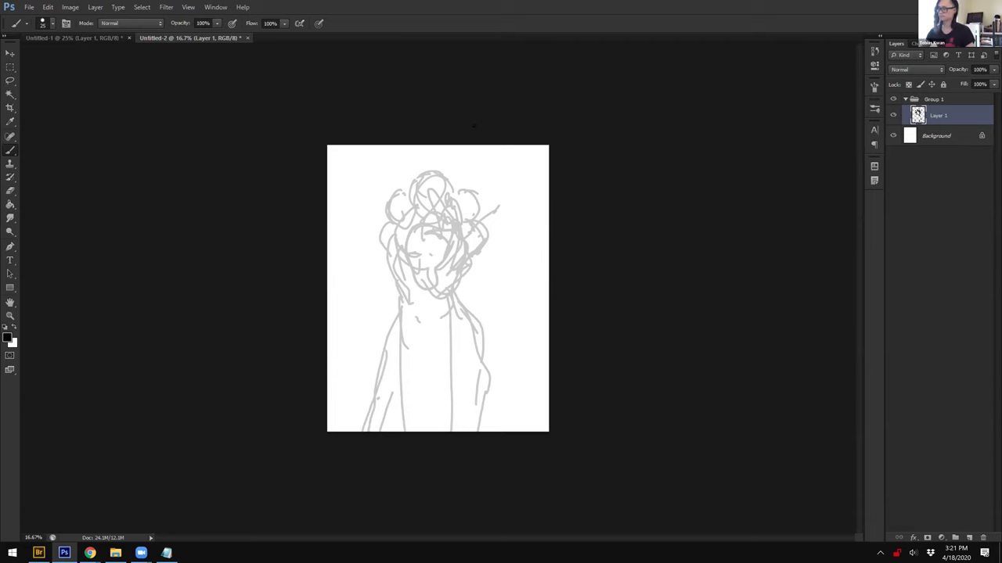
# Step: Scale the whole figure down slightly and move it up and to the right on the canvas
pyautogui.hotkey('ctrl', 't')
pyautogui.moveTo(499, 171)
pyautogui.mouseDown()
pyautogui.moveTo(463, 239)
pyautogui.moveTo(486, 193)
pyautogui.mouseUp()
pyautogui.moveTo(462, 286); pyautogui.dragTo(477, 252)
pyautogui.press('Return')
# Step: Select the lower body, stretch it down past the canvas's bottom edge and deselect
pyautogui.press('m')
pyautogui.moveTo(375, 300); pyautogui.dragTo(504, 432)
pyautogui.hotkey('ctrl', 't')
pyautogui.moveTo(439, 432); pyautogui.dragTo(439, 483)
pyautogui.press('Return')
pyautogui.hotkey('ctrl', 'd')
# Step: Draw the upper arm on the right, then erase and redraw the body's right contour from shoulder to hem
pyautogui.press('b')
pyautogui.moveTo(472, 240)
pyautogui.mouseDown()
pyautogui.moveTo(510, 284)
pyautogui.moveTo(507, 310)
pyautogui.mouseUp()
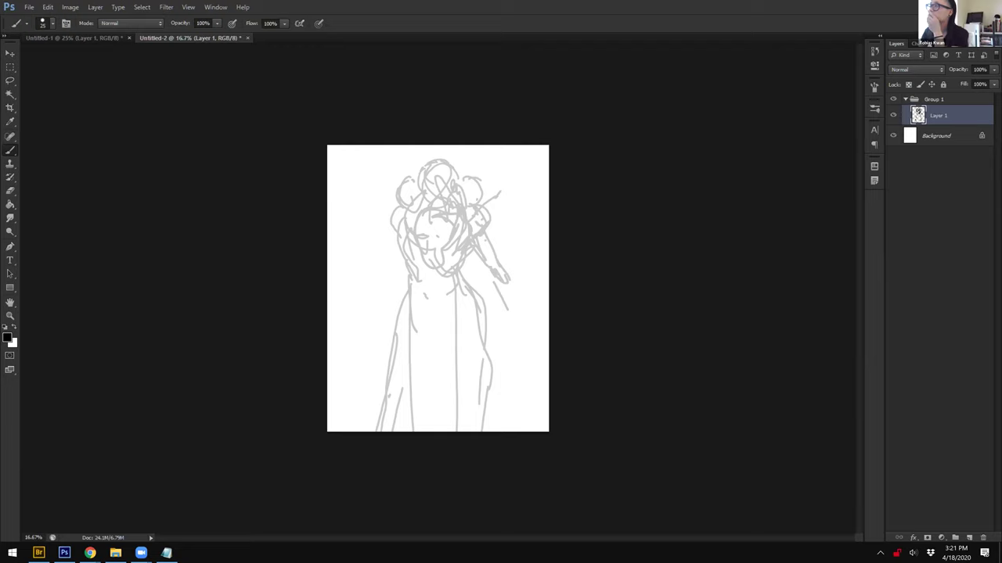
pyautogui.press('e')
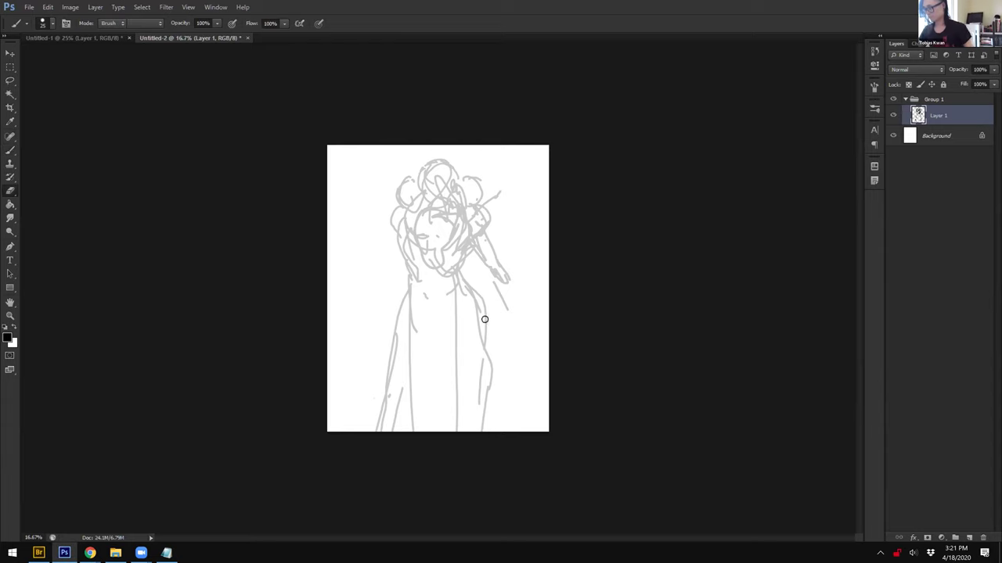
pyautogui.moveTo(474, 308)
pyautogui.mouseDown()
pyautogui.moveTo(491, 380)
pyautogui.moveTo(482, 320)
pyautogui.mouseUp()
pyautogui.press('b')
pyautogui.moveTo(462, 287)
pyautogui.mouseDown()
pyautogui.moveTo(462, 327)
pyautogui.moveTo(481, 355)
pyautogui.moveTo(479, 424)
pyautogui.mouseUp()
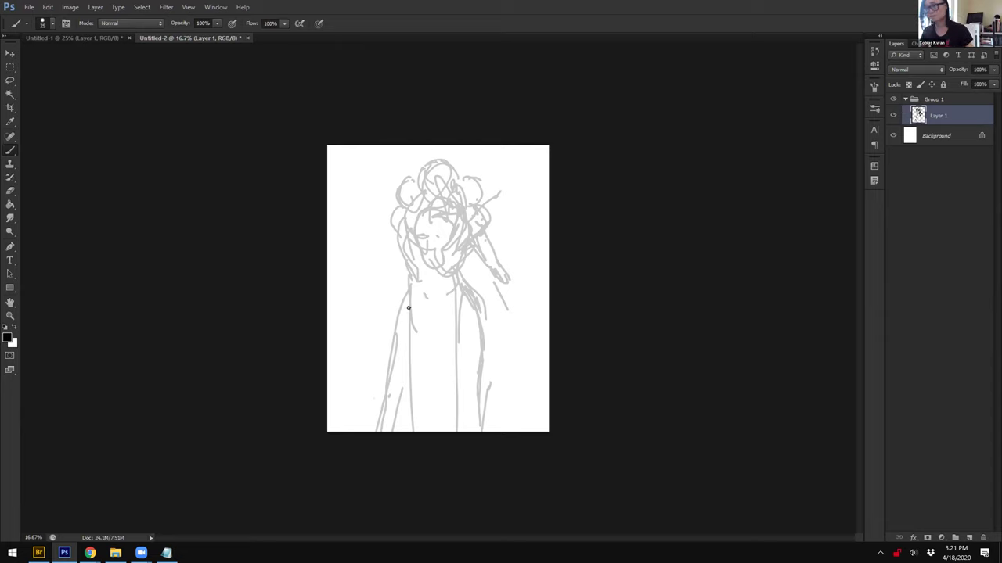
pyautogui.moveTo(400, 304)
pyautogui.mouseDown()
pyautogui.moveTo(386, 342)
pyautogui.moveTo(386, 384)
pyautogui.mouseUp()
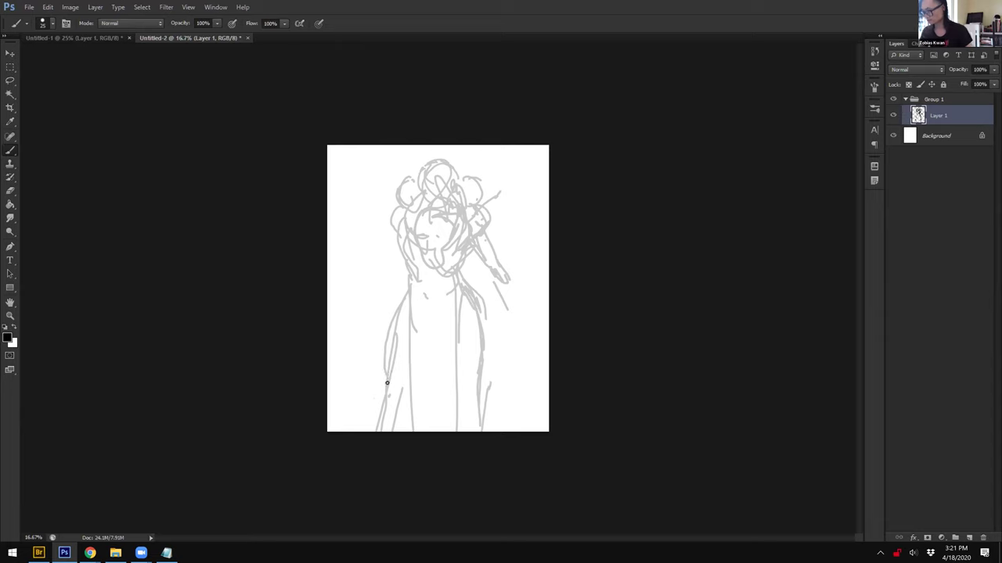
pyautogui.hotkey('ctrl', 'z')
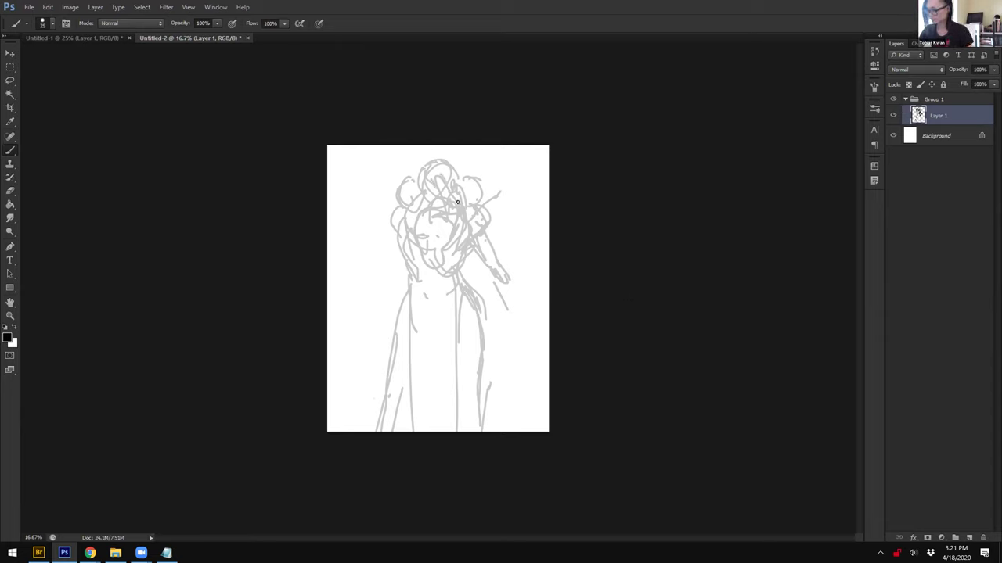
# Step: Clean up lines around the front hair and add short strokes to the hair, eyes and right cheek
pyautogui.press('e')
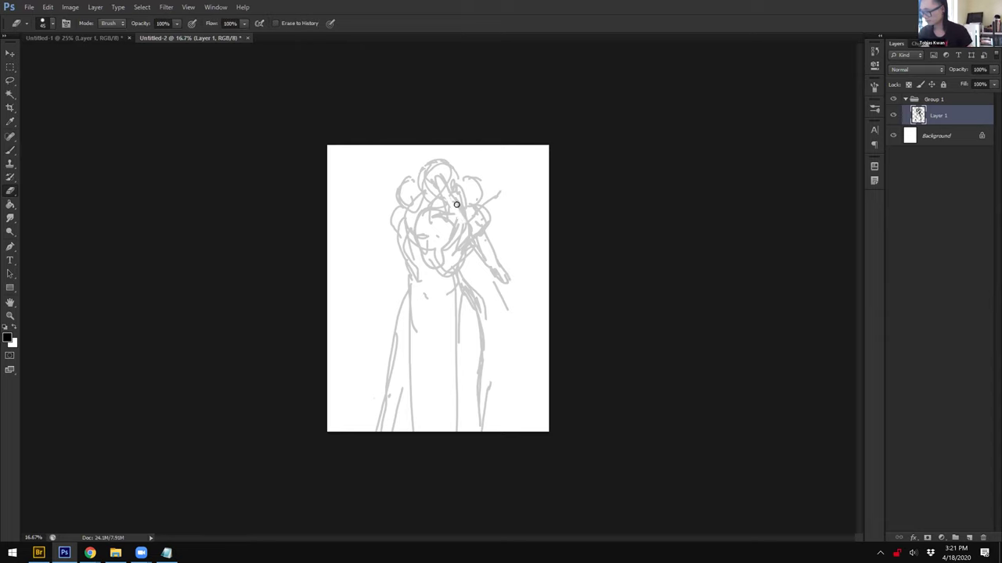
pyautogui.press('b')
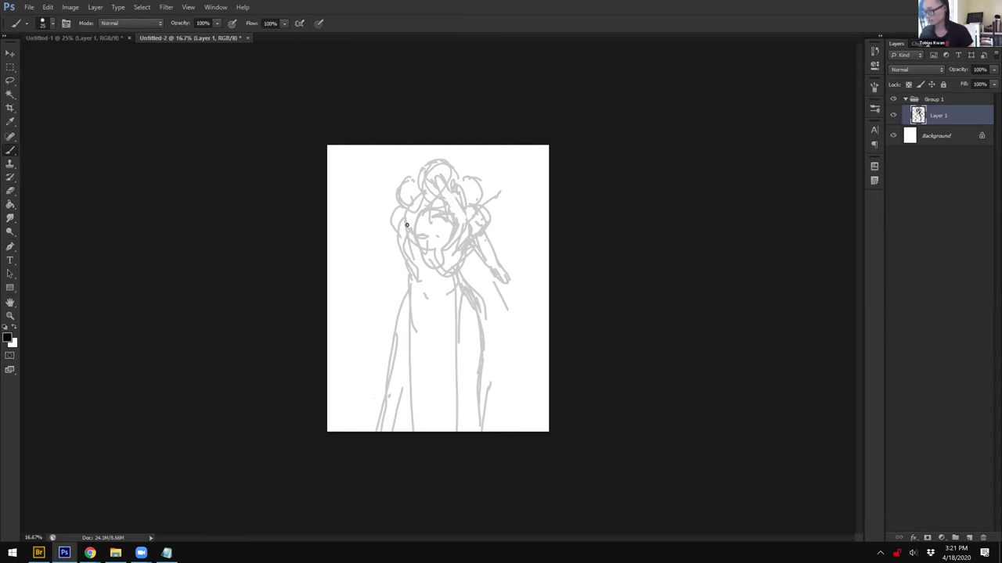
pyautogui.moveTo(420, 185); pyautogui.dragTo(412, 198)
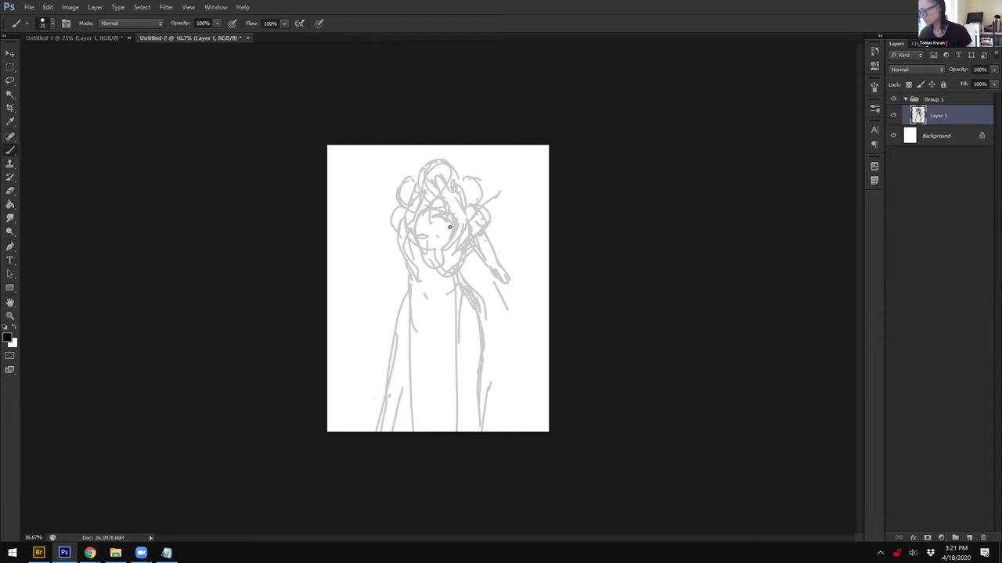
pyautogui.moveTo(444, 251); pyautogui.dragTo(454, 249)
pyautogui.moveTo(431, 237); pyautogui.dragTo(446, 237)
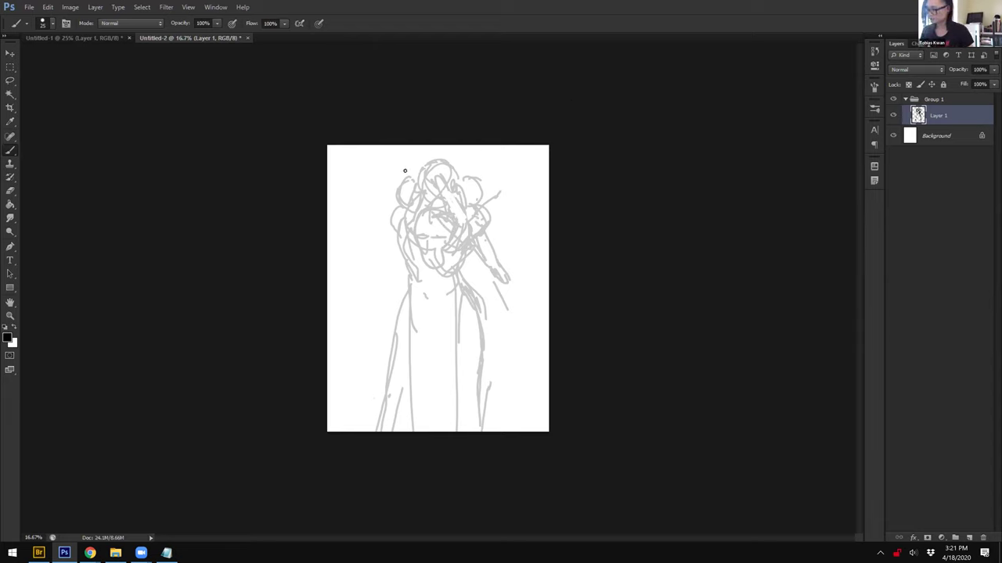
# Step: Scale the entire figure down a little to leave more room around it
pyautogui.hotkey('ctrl', 't')
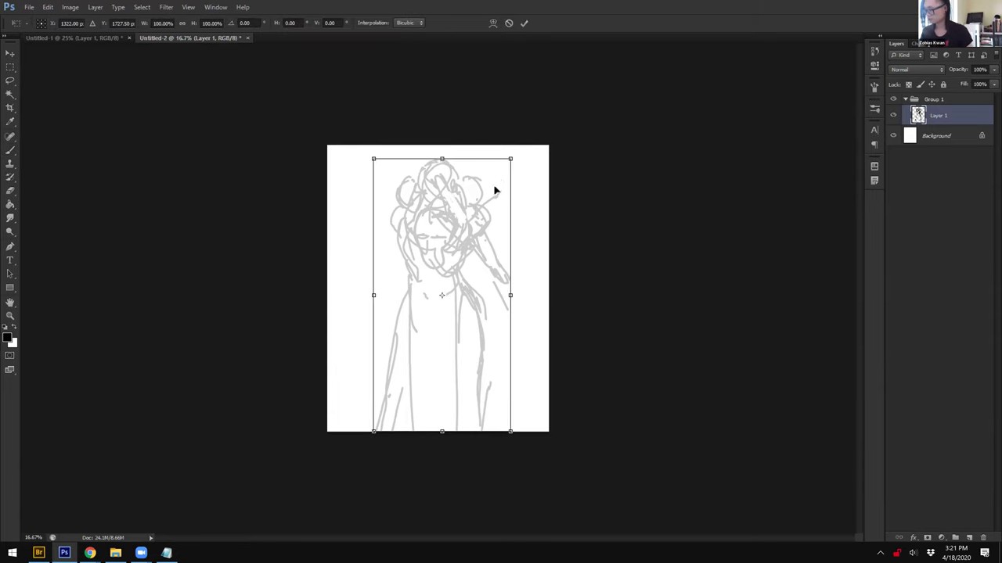
pyautogui.moveTo(514, 156); pyautogui.dragTo(496, 175)
pyautogui.press('Return')
# Step: Draw the full left arm with its hand hanging outward and extend the right arm down to the hand
pyautogui.moveTo(396, 250); pyautogui.dragTo(379, 290)
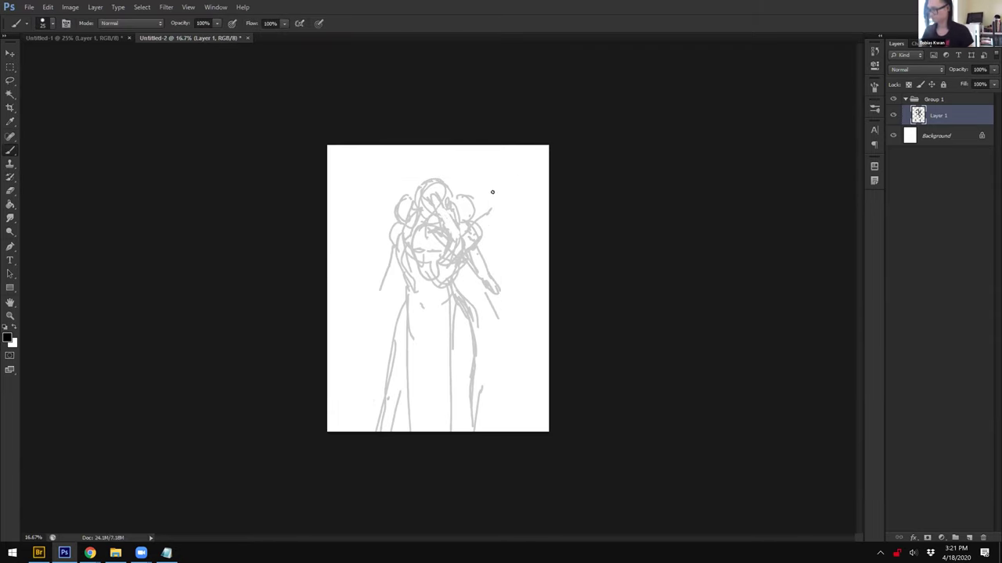
pyautogui.moveTo(396, 267)
pyautogui.mouseDown()
pyautogui.moveTo(368, 286)
pyautogui.moveTo(359, 335)
pyautogui.mouseUp()
pyautogui.moveTo(383, 291)
pyautogui.mouseDown()
pyautogui.moveTo(354, 339)
pyautogui.moveTo(363, 340)
pyautogui.moveTo(360, 316)
pyautogui.moveTo(361, 353)
pyautogui.mouseUp()
pyautogui.moveTo(501, 294); pyautogui.dragTo(511, 354)
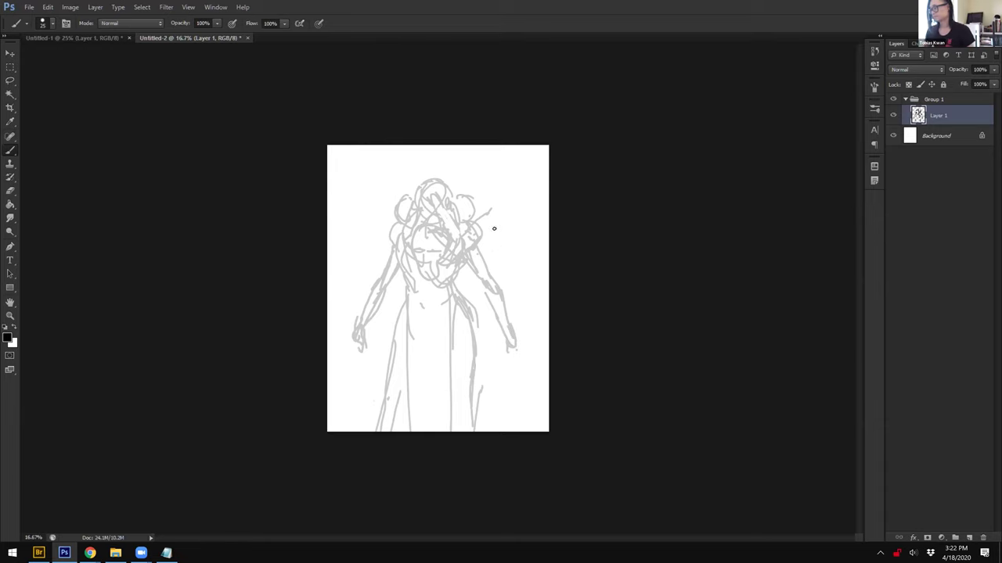
# Step: Sketch extra raised arms beside the head on both sides and two more reaching up above it
pyautogui.moveTo(464, 220)
pyautogui.mouseDown()
pyautogui.moveTo(486, 188)
pyautogui.moveTo(498, 199)
pyautogui.mouseUp()
pyautogui.hotkey('ctrl', 'z')
pyautogui.moveTo(386, 194)
pyautogui.mouseDown()
pyautogui.moveTo(376, 185)
pyautogui.moveTo(399, 191)
pyautogui.mouseUp()
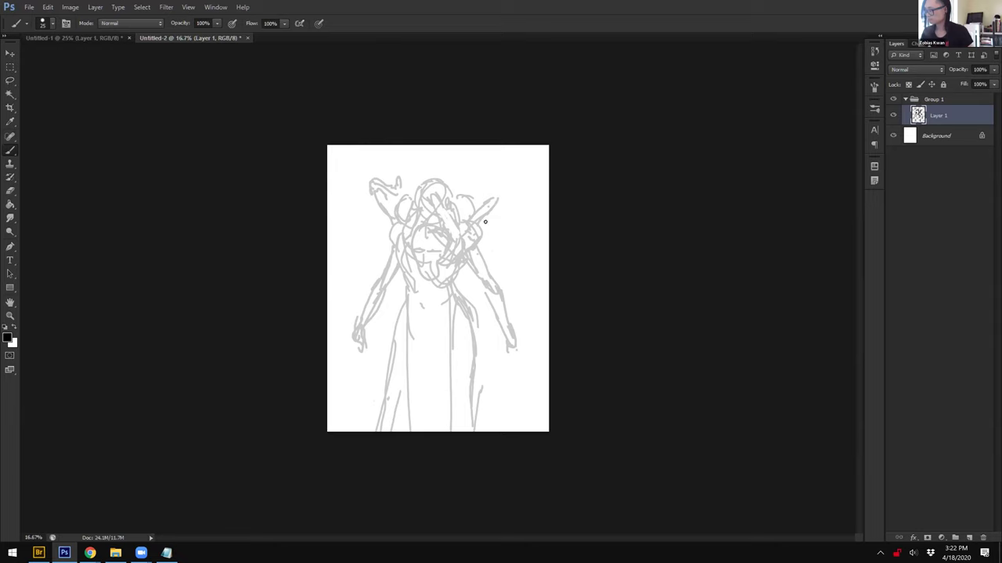
pyautogui.moveTo(472, 215)
pyautogui.mouseDown()
pyautogui.moveTo(506, 204)
pyautogui.moveTo(524, 177)
pyautogui.mouseUp()
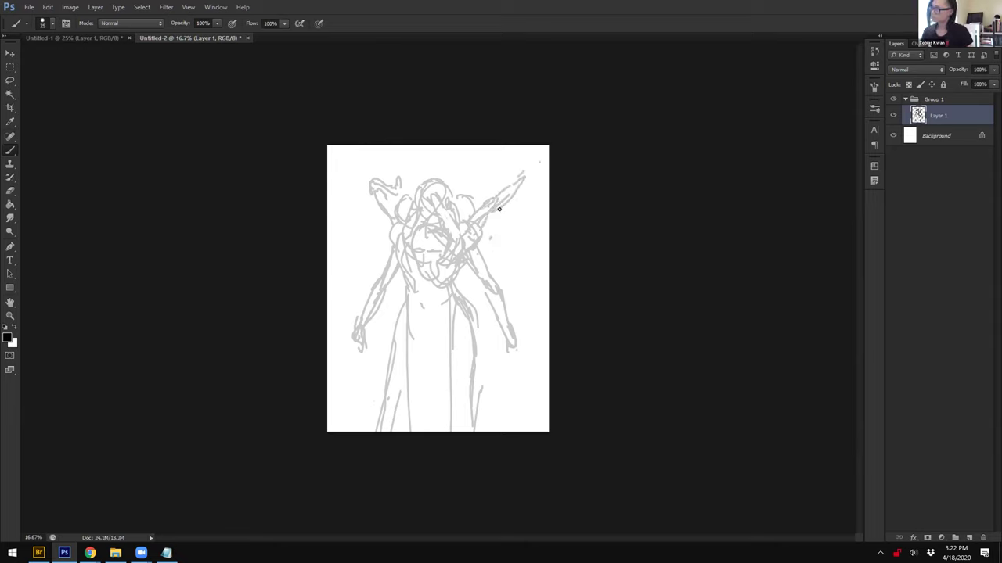
pyautogui.moveTo(447, 182)
pyautogui.mouseDown()
pyautogui.moveTo(447, 163)
pyautogui.moveTo(460, 191)
pyautogui.mouseUp()
pyautogui.hotkey('ctrl', 'z')
pyautogui.moveTo(450, 146)
pyautogui.mouseDown()
pyautogui.moveTo(451, 166)
pyautogui.moveTo(415, 163)
pyautogui.mouseUp()
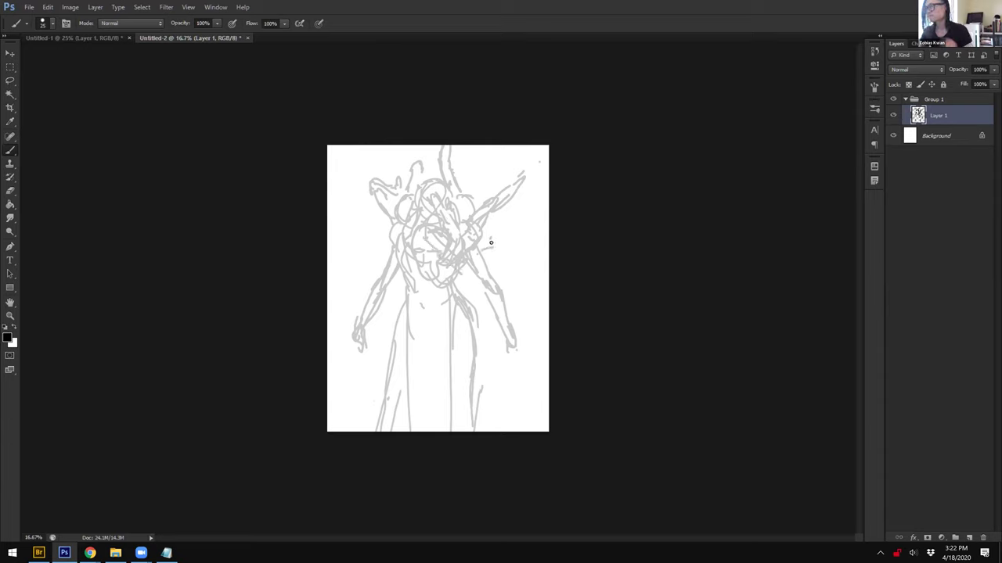
# Step: Add a bent arm raised at the far left and a second lowered arm reaching outward on the right
pyautogui.moveTo(365, 227)
pyautogui.mouseDown()
pyautogui.moveTo(387, 231)
pyautogui.moveTo(349, 216)
pyautogui.moveTo(381, 228)
pyautogui.moveTo(349, 213)
pyautogui.moveTo(349, 190)
pyautogui.mouseUp()
pyautogui.moveTo(495, 232)
pyautogui.mouseDown()
pyautogui.moveTo(481, 232)
pyautogui.moveTo(535, 315)
pyautogui.mouseUp()
pyautogui.hotkey('ctrl', 'z')
pyautogui.rightClick(526, 299)
pyautogui.moveTo(508, 299)
pyautogui.mouseDown()
pyautogui.moveTo(519, 309)
pyautogui.moveTo(513, 302)
pyautogui.mouseUp()
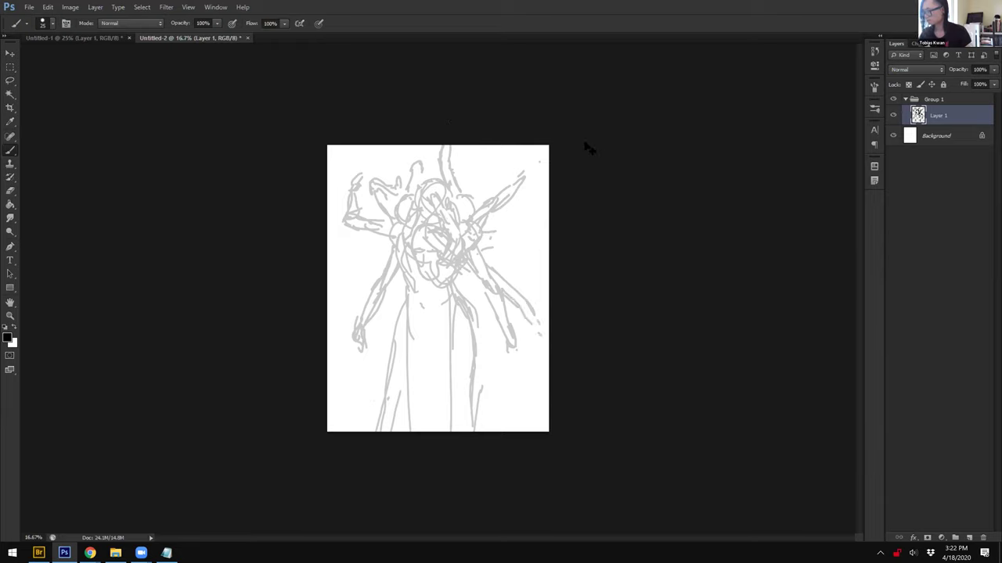
# Step: Scale, skew and slightly rotate the whole figure so that its body leans diagonally within the canvas
pyautogui.hotkey('ctrl', 't')
pyautogui.moveTo(519, 170)
pyautogui.mouseDown()
pyautogui.moveTo(502, 189)
pyautogui.moveTo(510, 183)
pyautogui.mouseUp()
pyautogui.moveTo(416, 185); pyautogui.dragTo(441, 171)
pyautogui.moveTo(456, 259); pyautogui.dragTo(461, 241)
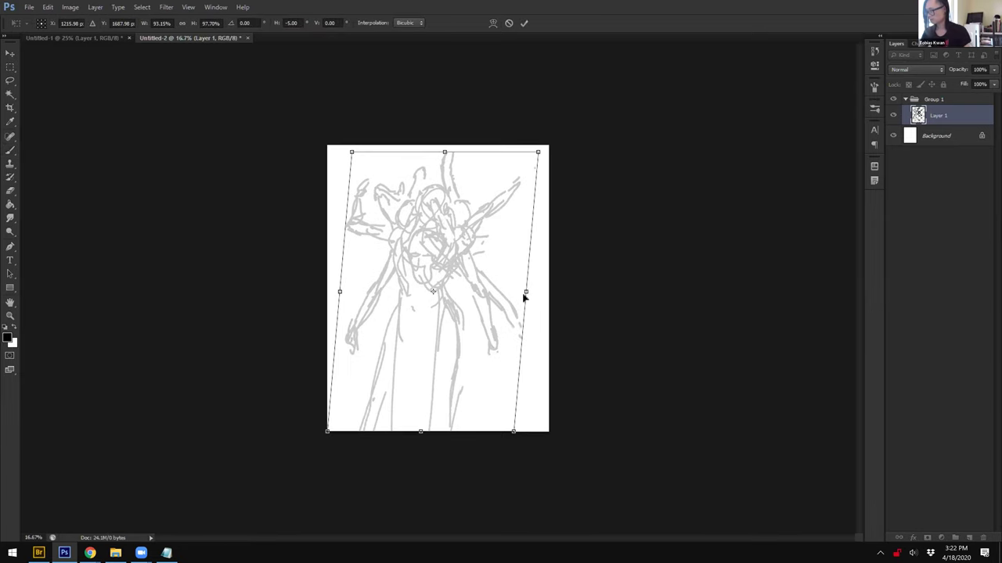
pyautogui.moveTo(525, 294); pyautogui.dragTo(523, 301)
pyautogui.moveTo(534, 162); pyautogui.dragTo(519, 161)
pyautogui.moveTo(437, 159); pyautogui.dragTo(441, 161)
pyautogui.moveTo(525, 162); pyautogui.dragTo(523, 161)
pyautogui.moveTo(484, 291); pyautogui.dragTo(485, 289)
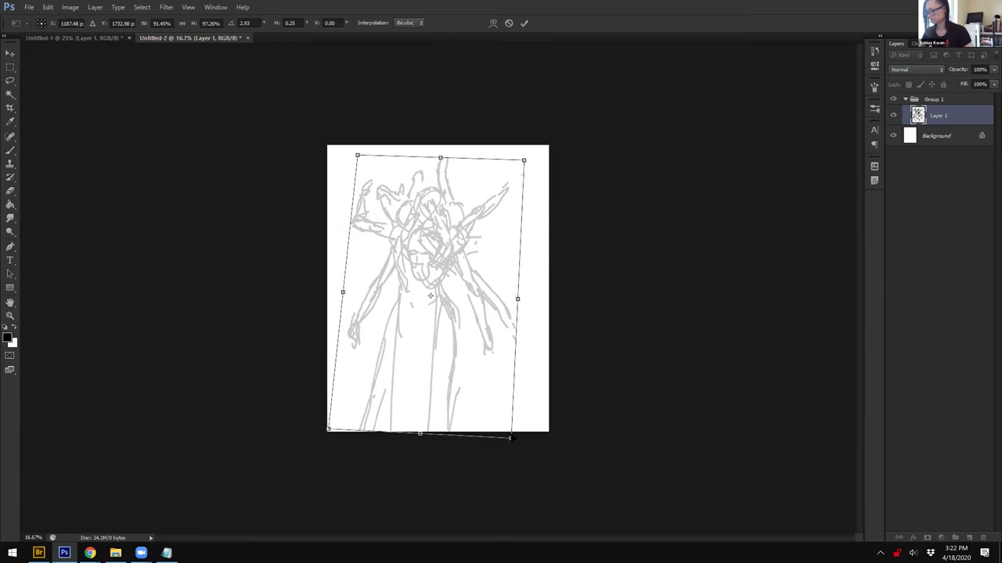
pyautogui.moveTo(511, 438); pyautogui.dragTo(514, 430)
pyautogui.moveTo(329, 429); pyautogui.dragTo(329, 430)
pyautogui.press('Return')
# Step: Complete the outer right arm down to its hand and sketch a feathered wing shape behind the figure's right side
pyautogui.press('b')
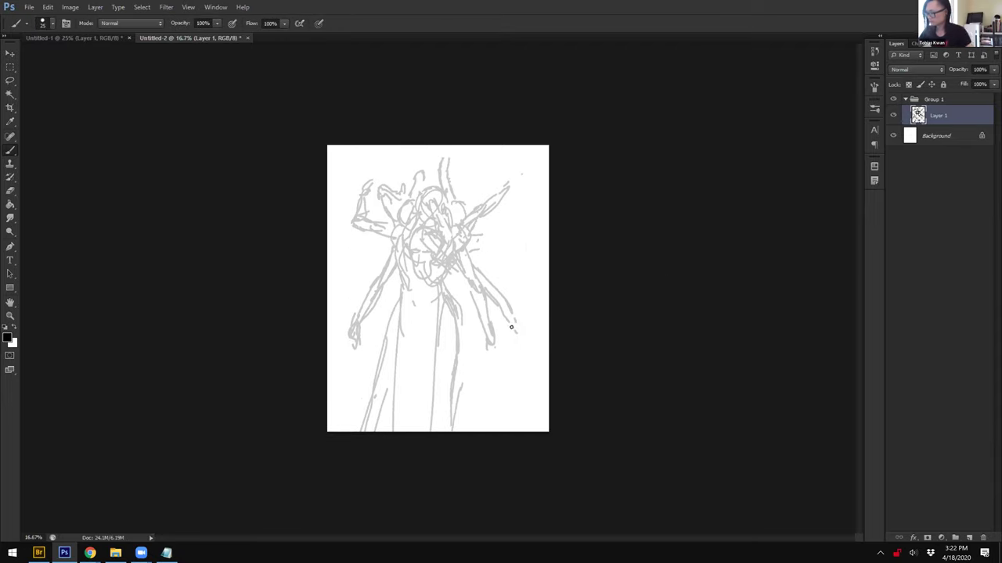
pyautogui.moveTo(480, 301)
pyautogui.mouseDown()
pyautogui.moveTo(493, 346)
pyautogui.moveTo(528, 340)
pyautogui.moveTo(535, 360)
pyautogui.mouseUp()
pyautogui.moveTo(469, 244); pyautogui.dragTo(490, 279)
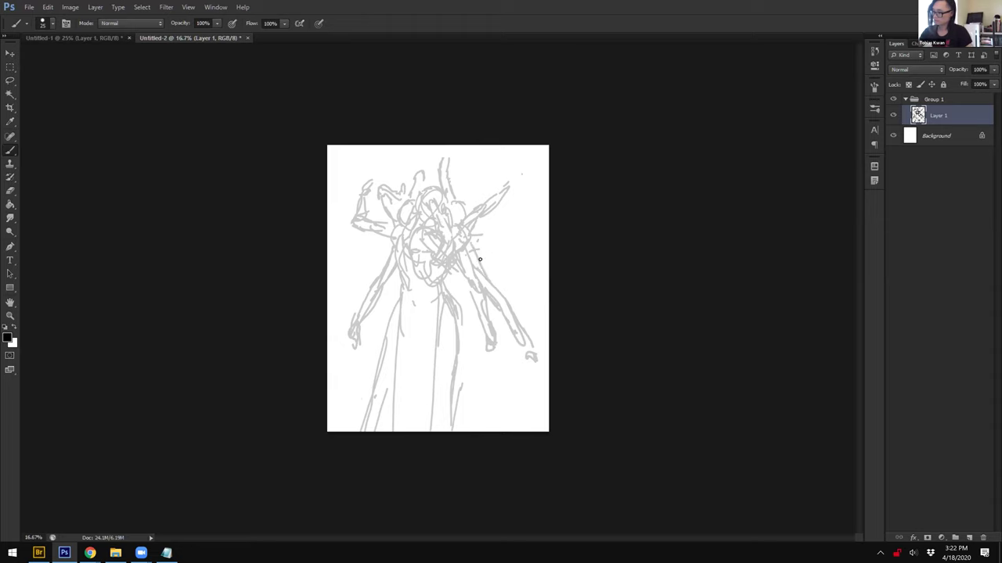
pyautogui.moveTo(463, 208)
pyautogui.mouseDown()
pyautogui.moveTo(529, 190)
pyautogui.moveTo(505, 250)
pyautogui.moveTo(482, 274)
pyautogui.mouseUp()
pyautogui.moveTo(520, 224); pyautogui.dragTo(510, 239)
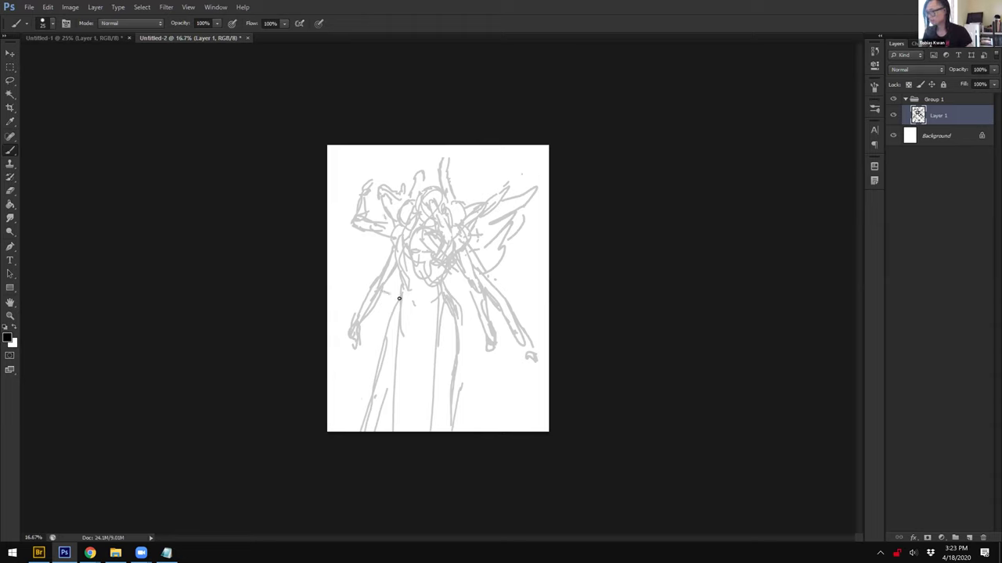
# Step: Draw the robe's right edge and outline the sides and upper edge of the torso's center panel
pyautogui.moveTo(466, 358); pyautogui.dragTo(458, 431)
pyautogui.moveTo(438, 306); pyautogui.dragTo(438, 431)
pyautogui.moveTo(407, 367); pyautogui.dragTo(406, 291)
pyautogui.moveTo(417, 289)
pyautogui.mouseDown()
pyautogui.moveTo(417, 350)
pyautogui.moveTo(427, 294)
pyautogui.mouseUp()
pyautogui.moveTo(432, 290); pyautogui.dragTo(435, 360)
# Step: Reduce the brush size and add long vertical folds down the robe's center panel to the canvas's bottom edge
pyautogui.press('[')
pyautogui.moveTo(400, 296)
pyautogui.mouseDown()
pyautogui.moveTo(418, 299)
pyautogui.moveTo(400, 359)
pyautogui.moveTo(410, 390)
pyautogui.moveTo(399, 431)
pyautogui.mouseUp()
pyautogui.moveTo(419, 358); pyautogui.dragTo(417, 426)
pyautogui.moveTo(425, 361); pyautogui.dragTo(428, 422)
pyautogui.moveTo(433, 359); pyautogui.dragTo(436, 431)
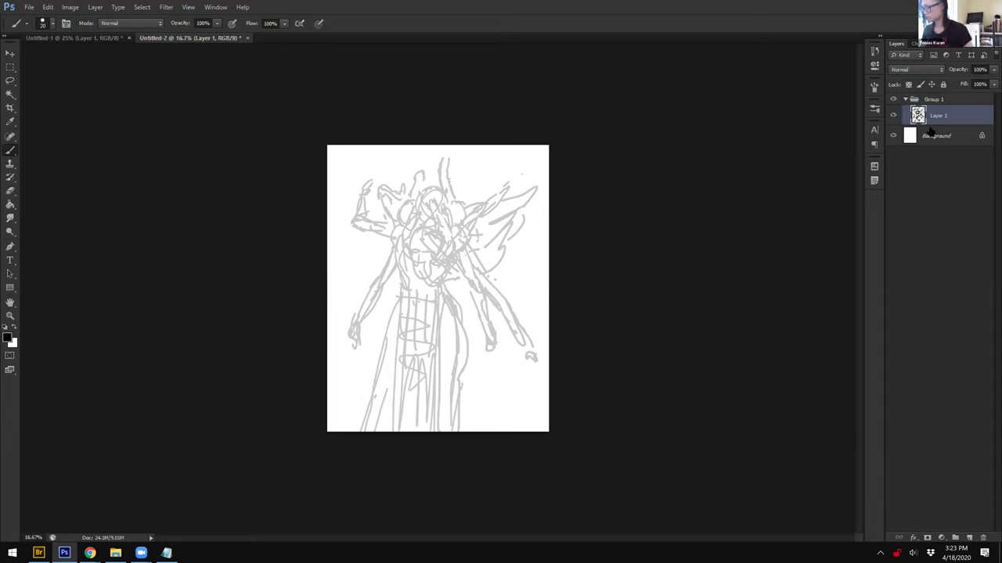
# Step: Create a new layer, place it above Group 1 and set its opacity to 40%
pyautogui.hotkey('ctrl', 'shift', 'n')
pyautogui.press('Return')
pyautogui.moveTo(939, 114); pyautogui.dragTo(944, 96)
pyautogui.moveTo(991, 72); pyautogui.dragTo(967, 105)
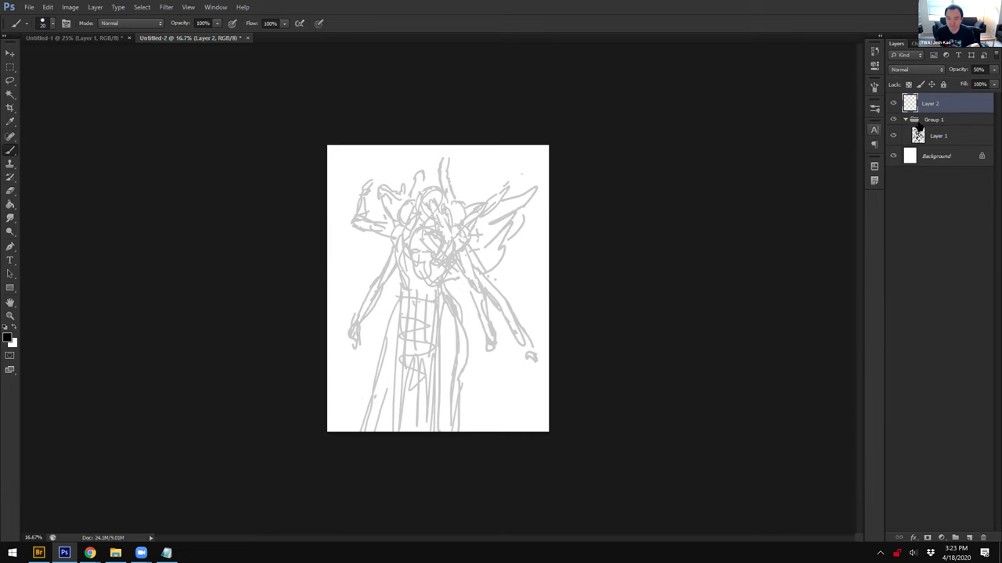
pyautogui.hotkey('ctrl', '+')
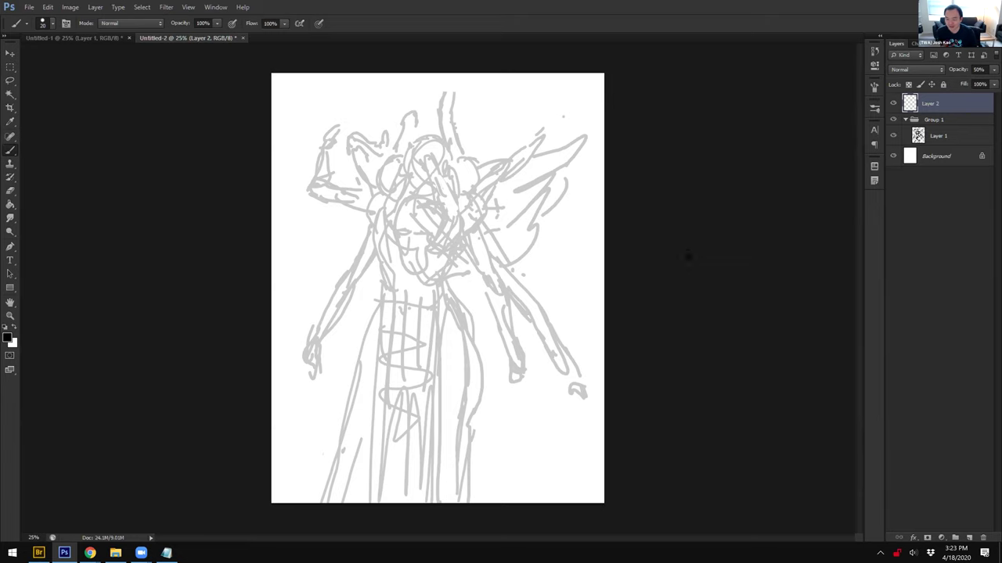
pyautogui.hotkey('ctrl', '+')
pyautogui.moveTo(992, 70); pyautogui.dragTo(964, 83)
pyautogui.click(784, 196)
# Step: With a finer brush on Layer 2, trace the top head's rounded crown and outline the long diagonal shape below it
pyautogui.press('[')
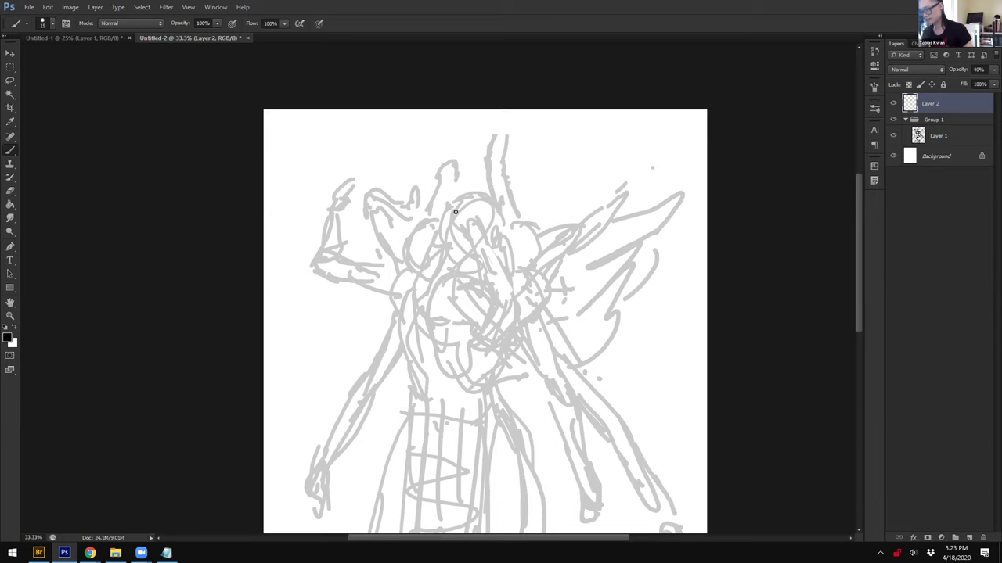
pyautogui.hotkey('ctrl', '+')
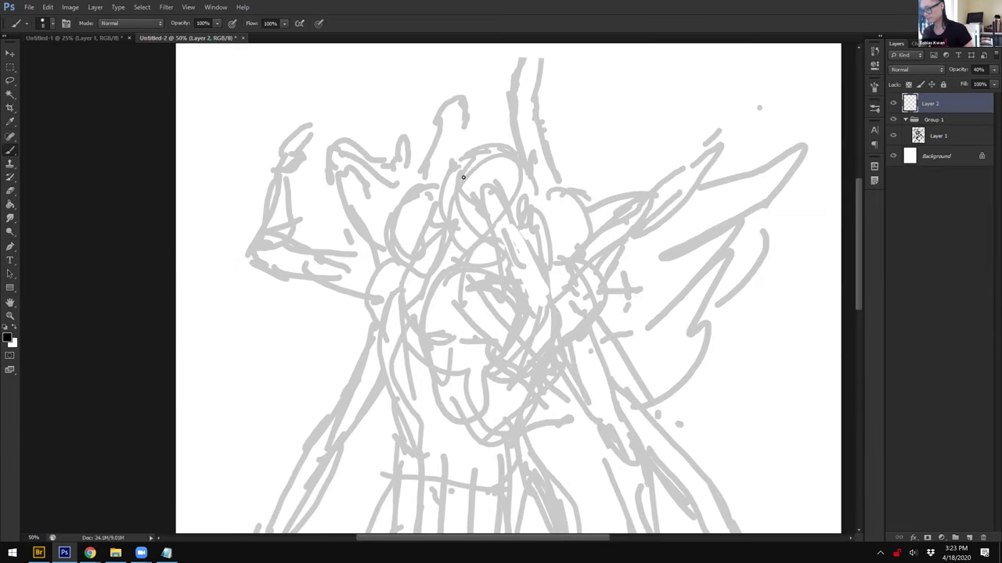
pyautogui.moveTo(462, 163)
pyautogui.mouseDown()
pyautogui.moveTo(453, 200)
pyautogui.moveTo(467, 167)
pyautogui.moveTo(450, 181)
pyautogui.moveTo(471, 150)
pyautogui.moveTo(501, 147)
pyautogui.moveTo(518, 161)
pyautogui.moveTo(524, 174)
pyautogui.moveTo(472, 188)
pyautogui.moveTo(505, 252)
pyautogui.mouseUp()
pyautogui.hotkey('ctrl', 'z')
pyautogui.hotkey('ctrl', 'z')
pyautogui.moveTo(458, 154); pyautogui.dragTo(489, 225)
pyautogui.moveTo(468, 177)
pyautogui.mouseDown()
pyautogui.moveTo(499, 244)
pyautogui.moveTo(524, 256)
pyautogui.mouseUp()
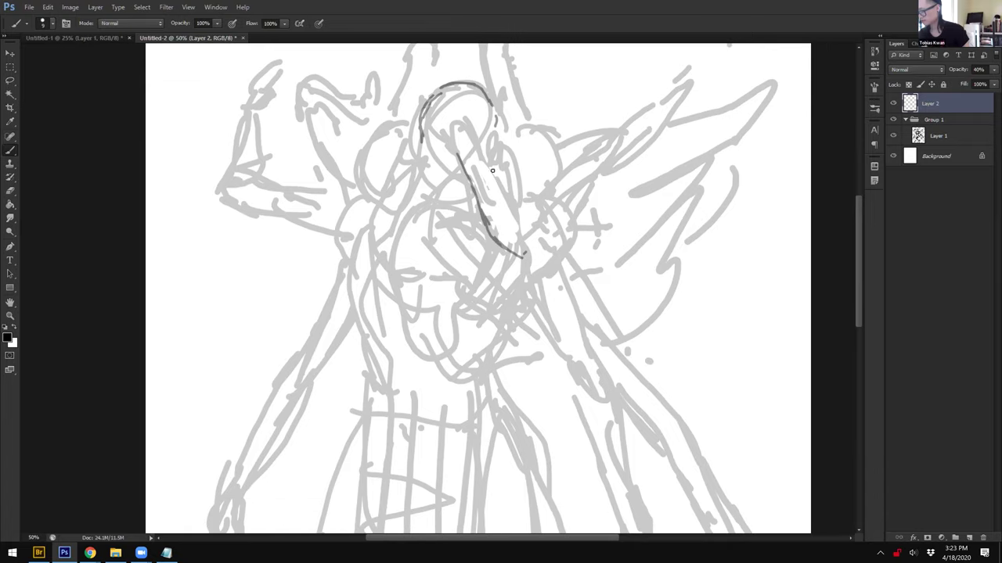
pyautogui.moveTo(482, 157)
pyautogui.mouseDown()
pyautogui.moveTo(532, 225)
pyautogui.moveTo(525, 254)
pyautogui.mouseUp()
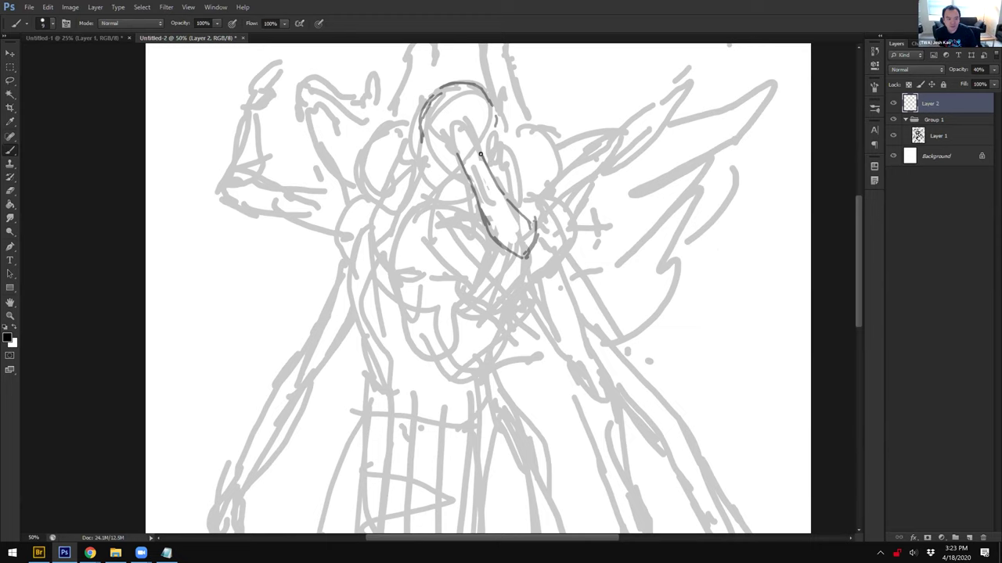
pyautogui.moveTo(521, 180); pyautogui.dragTo(498, 231)
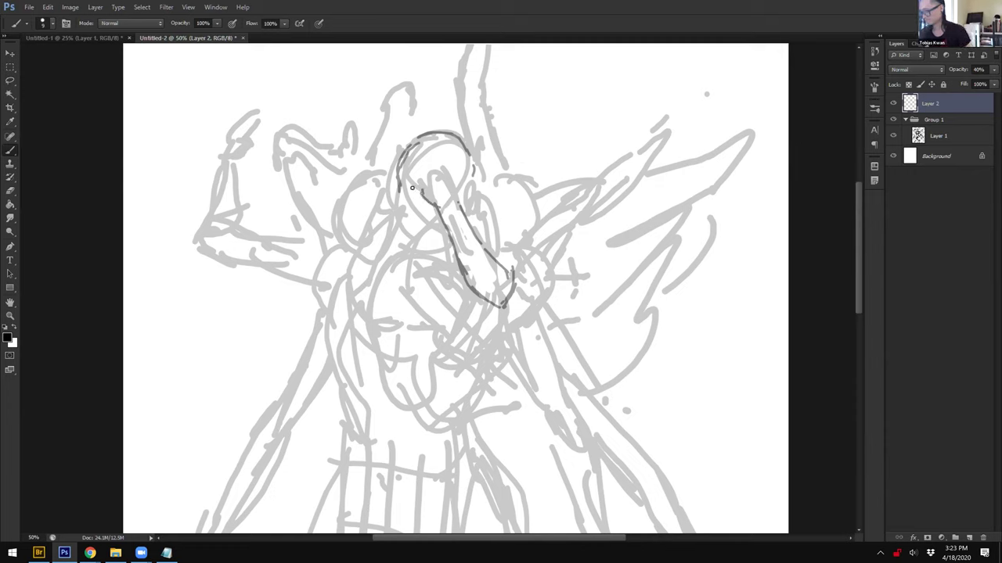
# Step: Outline the raised forearm's hand and fingers over the face, and add short contour strokes beside its elbow
pyautogui.moveTo(418, 190)
pyautogui.mouseDown()
pyautogui.moveTo(392, 185)
pyautogui.moveTo(421, 182)
pyautogui.moveTo(432, 166)
pyautogui.moveTo(443, 216)
pyautogui.mouseUp()
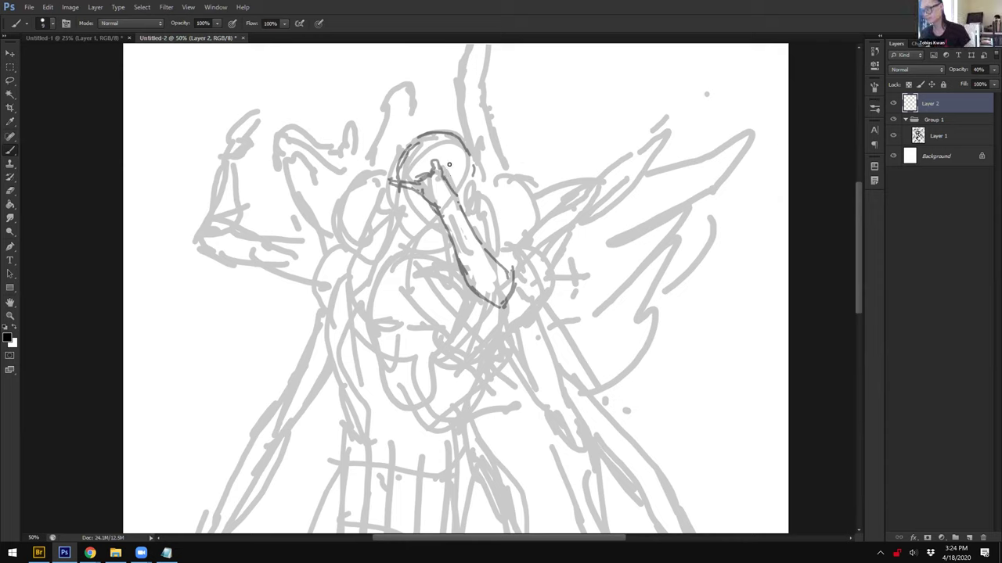
pyautogui.moveTo(428, 166)
pyautogui.mouseDown()
pyautogui.moveTo(434, 158)
pyautogui.moveTo(454, 186)
pyautogui.mouseUp()
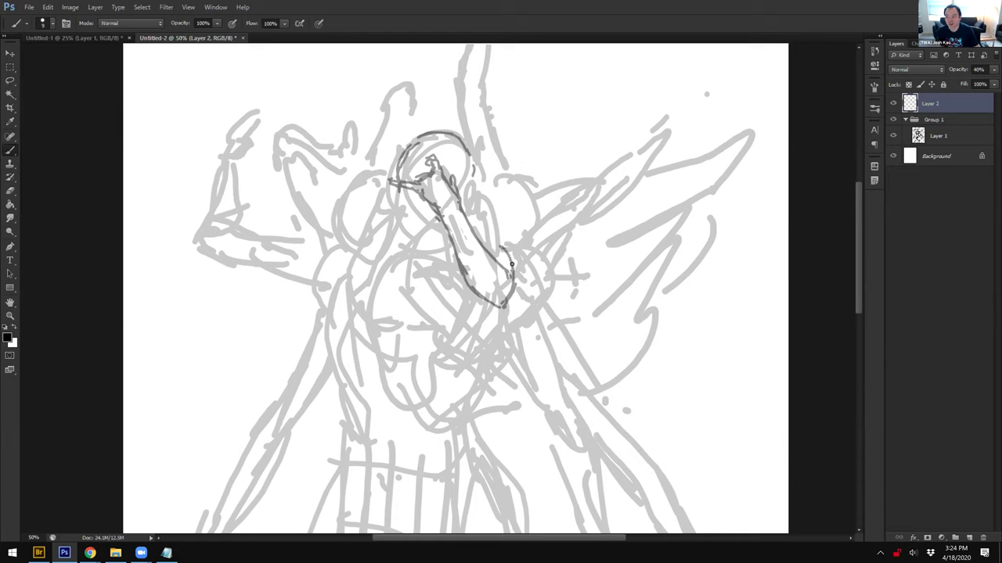
pyautogui.moveTo(501, 226); pyautogui.dragTo(494, 252)
pyautogui.moveTo(497, 242); pyautogui.dragTo(490, 254)
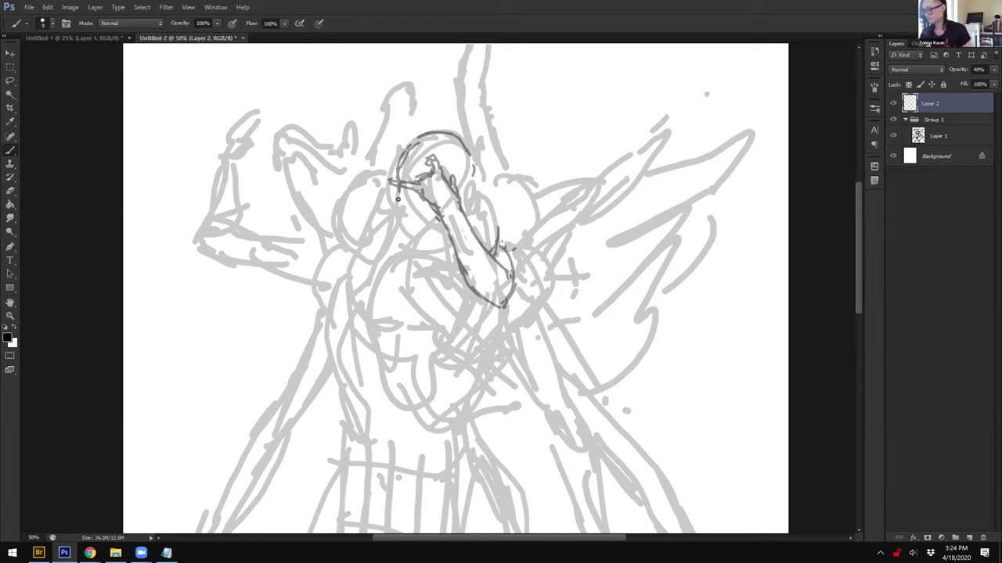
# Step: Trace the rounded upper left shoulder and outline the second forearm crossing the chest, including its hand
pyautogui.moveTo(341, 235)
pyautogui.mouseDown()
pyautogui.moveTo(347, 180)
pyautogui.moveTo(383, 176)
pyautogui.mouseUp()
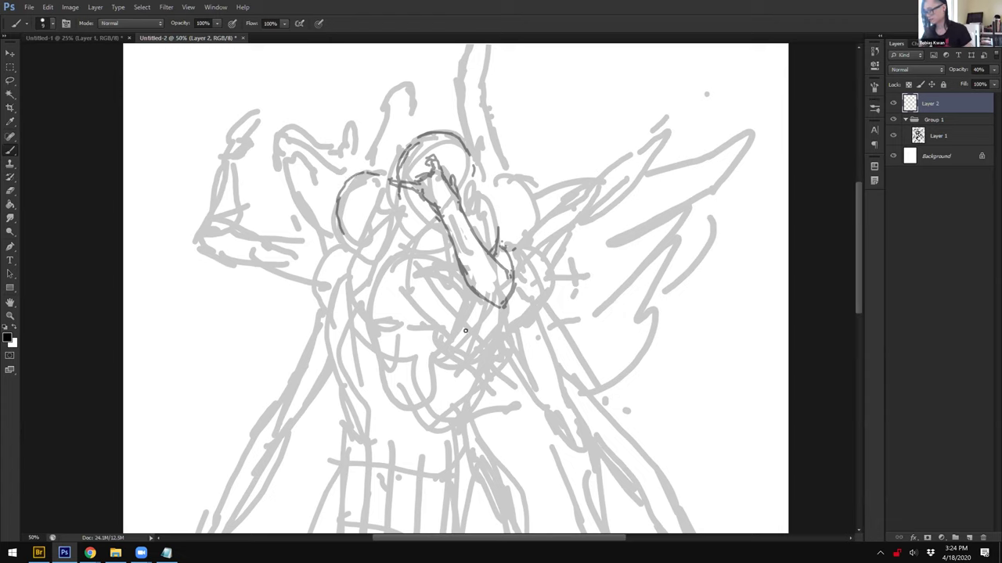
pyautogui.moveTo(419, 237)
pyautogui.mouseDown()
pyautogui.moveTo(459, 257)
pyautogui.moveTo(456, 241)
pyautogui.moveTo(404, 238)
pyautogui.moveTo(458, 228)
pyautogui.moveTo(371, 245)
pyautogui.moveTo(369, 276)
pyautogui.moveTo(455, 252)
pyautogui.moveTo(407, 266)
pyautogui.moveTo(434, 274)
pyautogui.moveTo(465, 308)
pyautogui.mouseUp()
pyautogui.moveTo(473, 317); pyautogui.dragTo(513, 326)
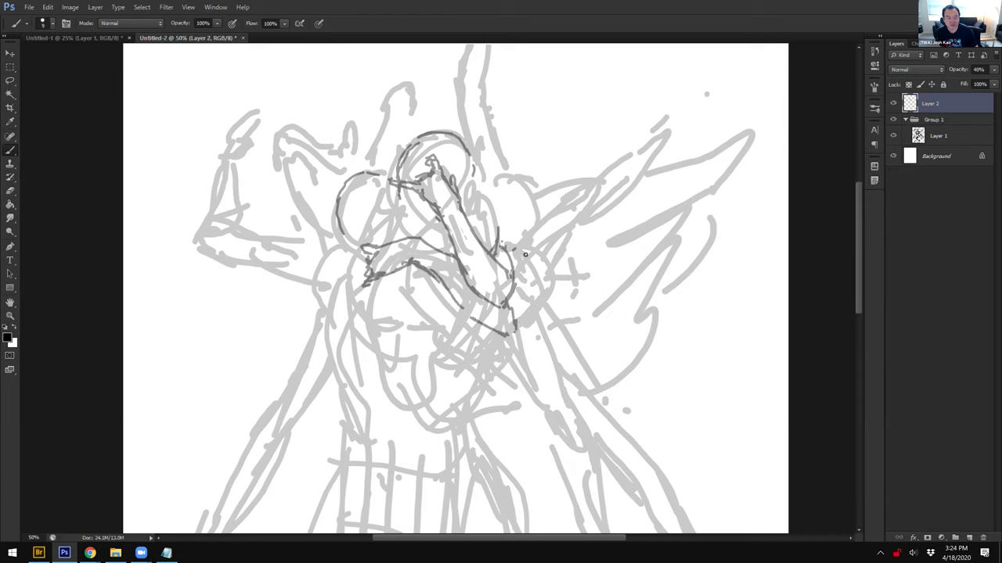
# Step: Add dot eyes and the face's side contours, draw the lines framing the head, and trace the rounded upper right shoulder
pyautogui.moveTo(481, 202); pyautogui.dragTo(496, 241)
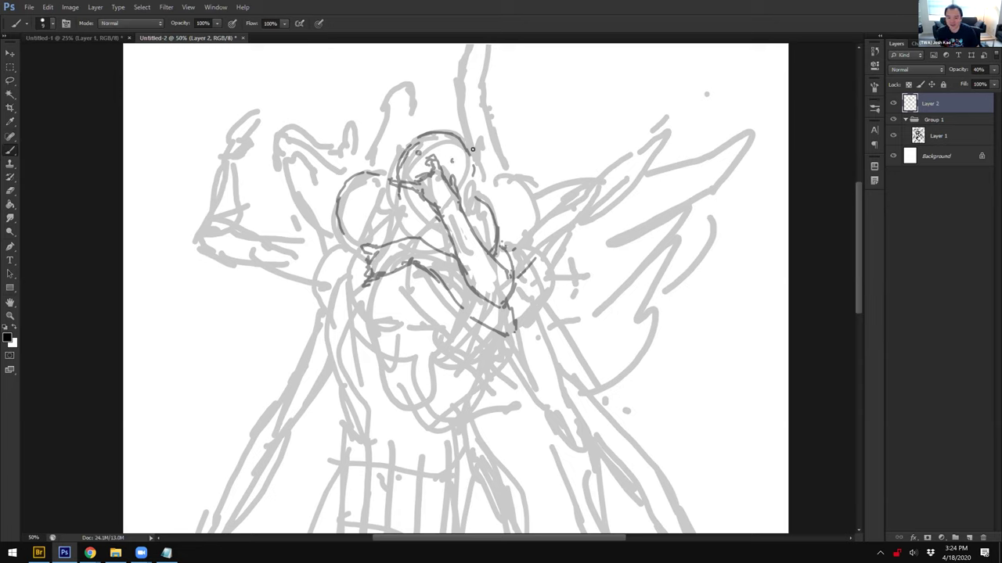
pyautogui.moveTo(470, 155)
pyautogui.mouseDown()
pyautogui.moveTo(462, 190)
pyautogui.moveTo(476, 163)
pyautogui.moveTo(482, 182)
pyautogui.mouseUp()
pyautogui.moveTo(399, 192)
pyautogui.mouseDown()
pyautogui.moveTo(403, 223)
pyautogui.moveTo(418, 236)
pyautogui.mouseUp()
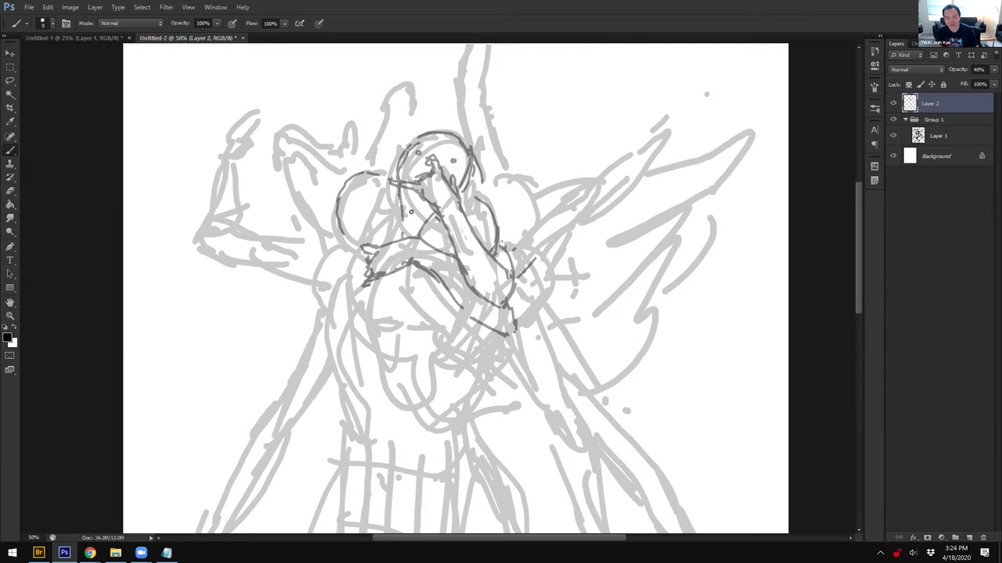
pyautogui.moveTo(382, 188)
pyautogui.mouseDown()
pyautogui.moveTo(375, 213)
pyautogui.moveTo(384, 244)
pyautogui.mouseUp()
pyautogui.moveTo(480, 178); pyautogui.dragTo(495, 201)
pyautogui.hotkey('ctrl', 'z')
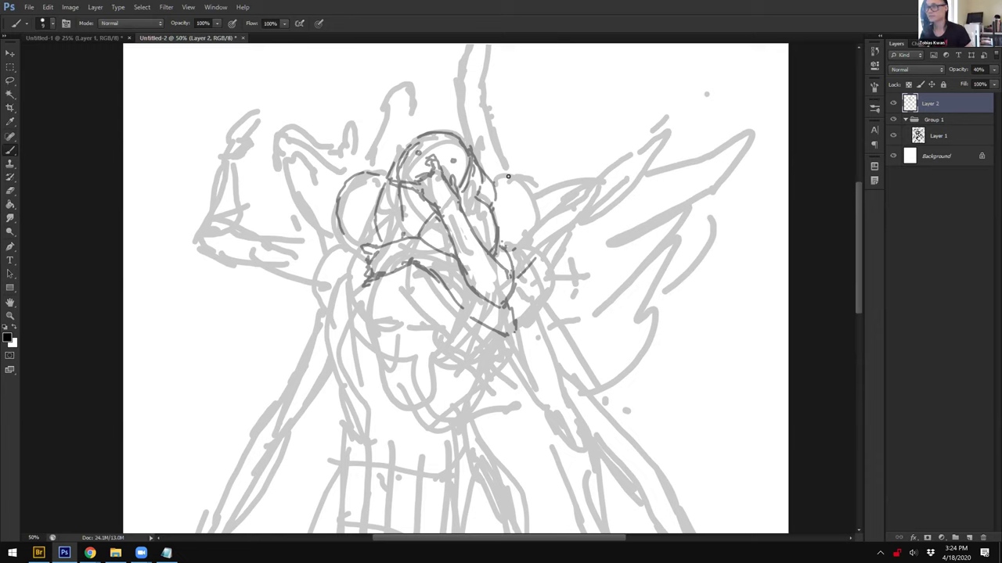
pyautogui.moveTo(538, 219); pyautogui.dragTo(505, 181)
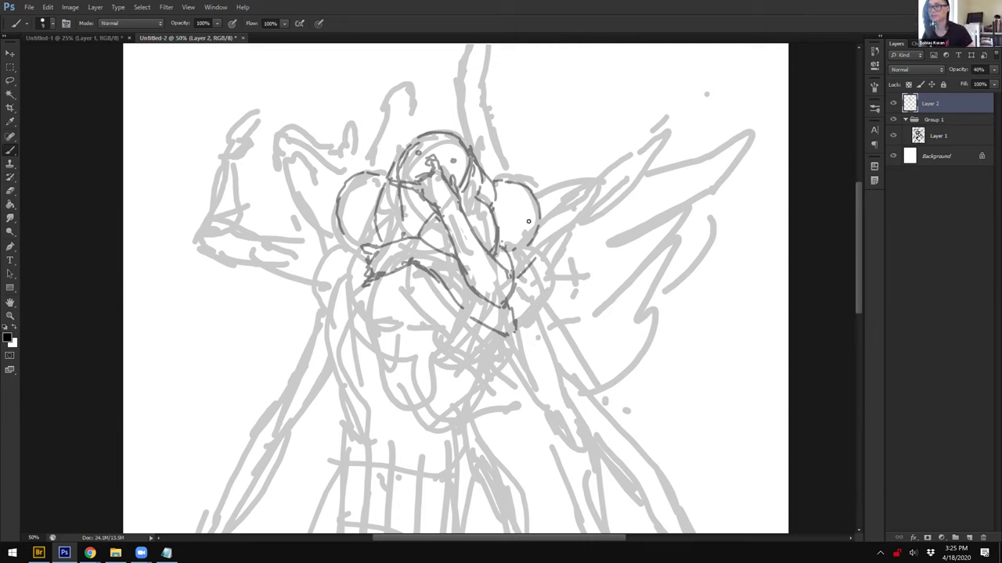
# Step: Trace the two raised arms flanking the head, extending the right one with curved lines up to the canvas's upper edge
pyautogui.moveTo(600, 228); pyautogui.dragTo(631, 267)
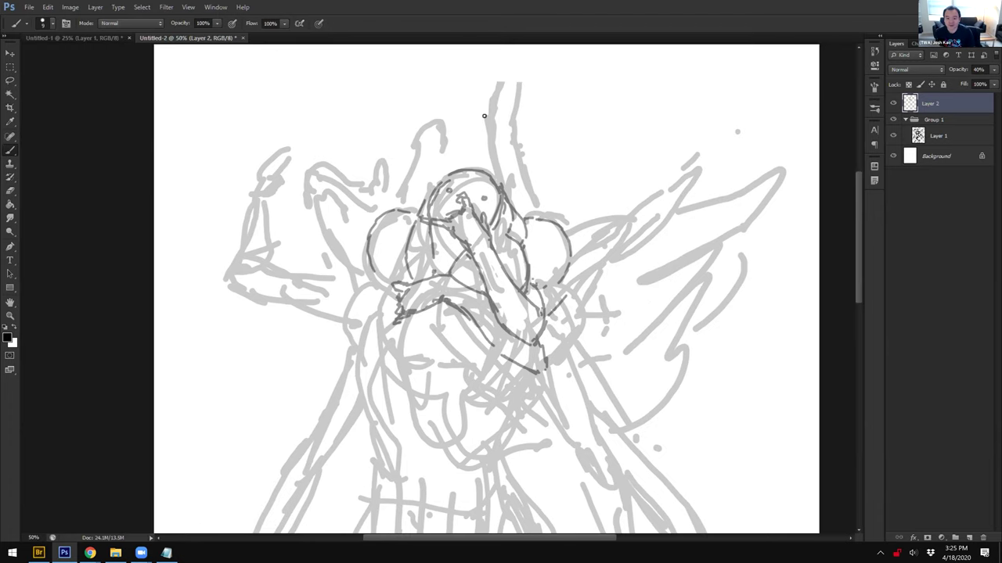
pyautogui.moveTo(483, 114)
pyautogui.mouseDown()
pyautogui.moveTo(491, 141)
pyautogui.moveTo(492, 107)
pyautogui.moveTo(483, 111)
pyautogui.moveTo(499, 184)
pyautogui.mouseUp()
pyautogui.moveTo(515, 124); pyautogui.dragTo(554, 220)
pyautogui.moveTo(490, 99)
pyautogui.mouseDown()
pyautogui.moveTo(480, 114)
pyautogui.moveTo(497, 80)
pyautogui.mouseUp()
pyautogui.hotkey('ctrl', 'alt', 'z')
pyautogui.moveTo(495, 81); pyautogui.dragTo(511, 58)
pyautogui.hotkey('ctrl', 'alt', 'z')
pyautogui.hotkey('ctrl', 'alt', 'z')
pyautogui.hotkey('ctrl', 'alt', 'z')
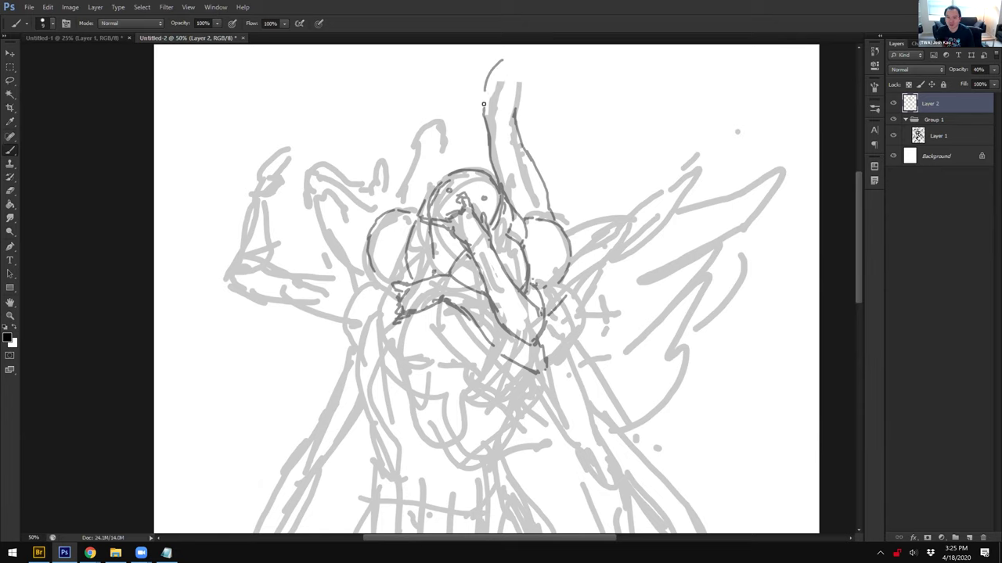
pyautogui.moveTo(504, 57)
pyautogui.mouseDown()
pyautogui.moveTo(481, 110)
pyautogui.moveTo(538, 44)
pyautogui.mouseUp()
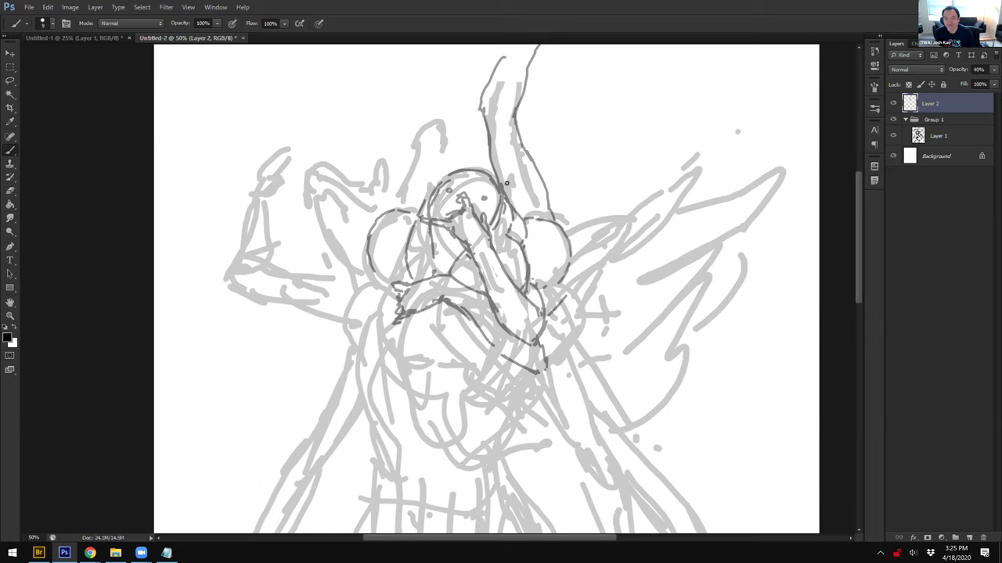
pyautogui.moveTo(494, 183); pyautogui.dragTo(492, 168)
pyautogui.moveTo(390, 208)
pyautogui.mouseDown()
pyautogui.moveTo(422, 121)
pyautogui.moveTo(418, 137)
pyautogui.moveTo(439, 124)
pyautogui.moveTo(451, 144)
pyautogui.mouseUp()
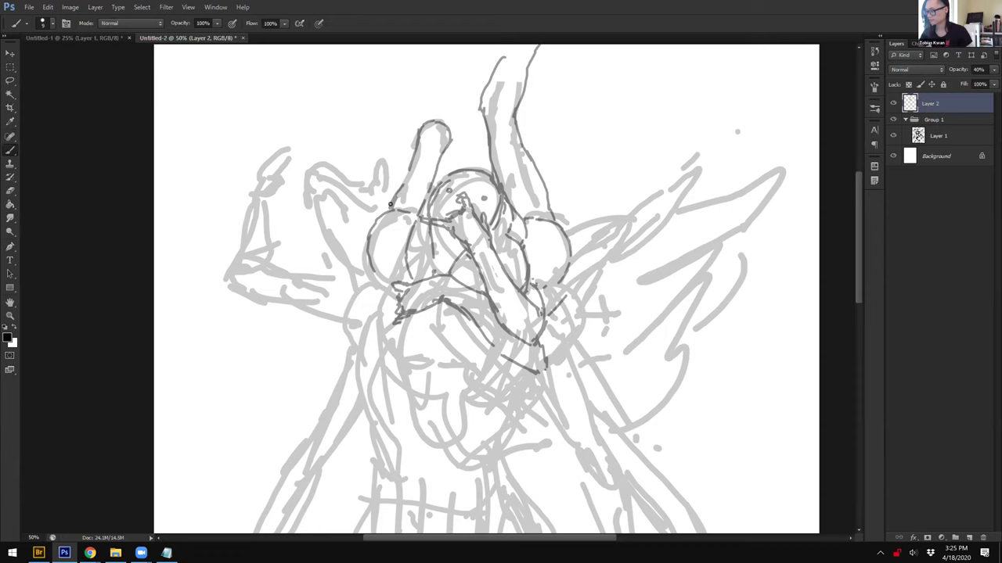
# Step: Trace the edges of the arm reaching diagonally up and outward from the upper right shoulder
pyautogui.moveTo(628, 217); pyautogui.dragTo(595, 160)
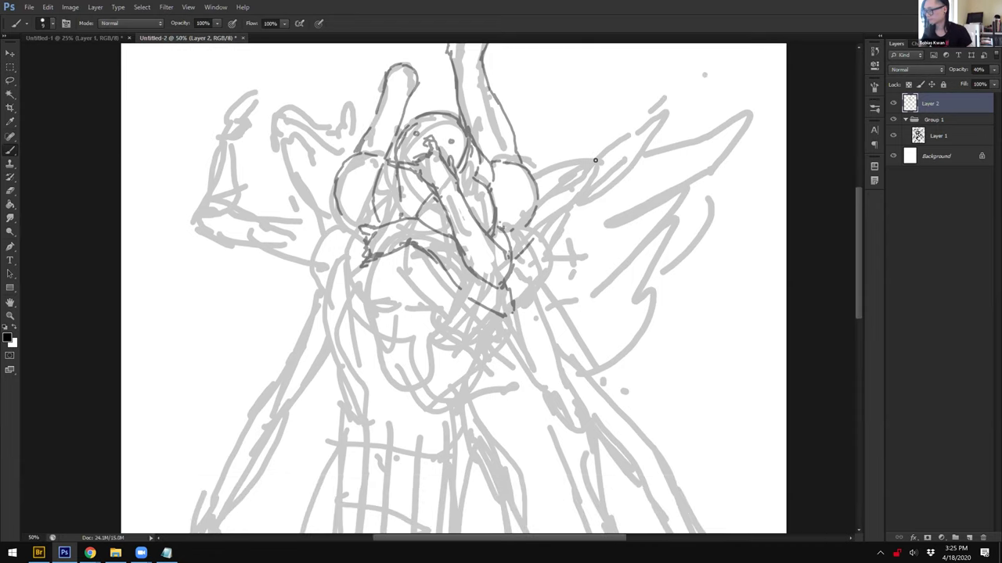
pyautogui.moveTo(534, 176); pyautogui.dragTo(617, 143)
pyautogui.moveTo(593, 163); pyautogui.dragTo(539, 203)
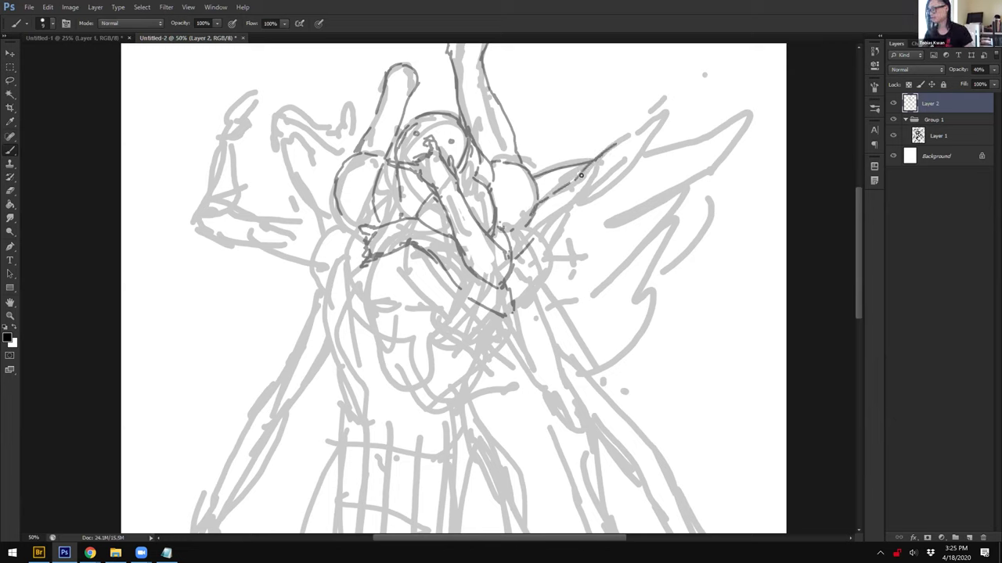
pyautogui.moveTo(540, 245); pyautogui.dragTo(595, 196)
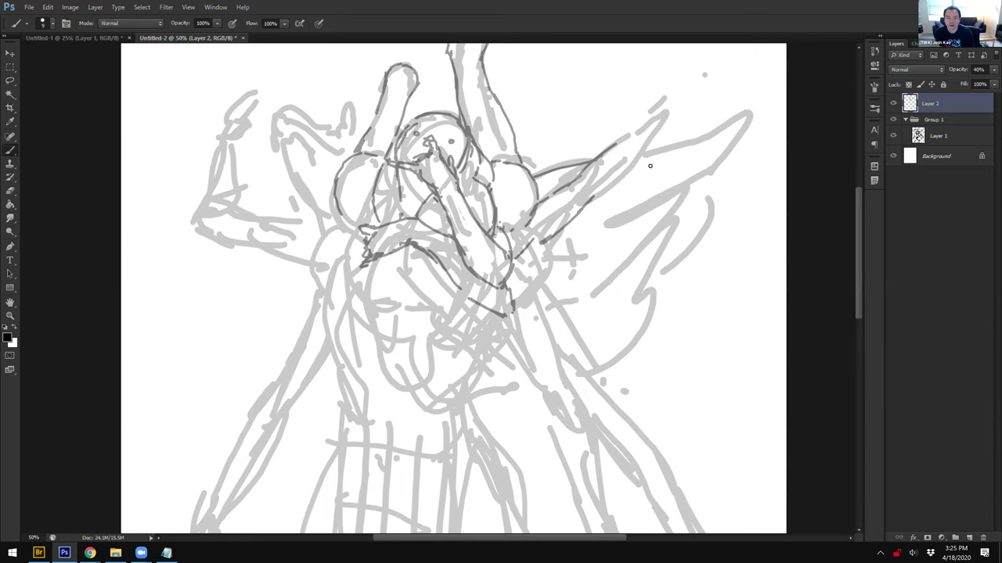
pyautogui.moveTo(614, 143); pyautogui.dragTo(640, 118)
# Step: Outline the lower right shoulder and trace the lowest folded arm crossing diagonally beneath the other two
pyautogui.scroll(3, 458, 138)
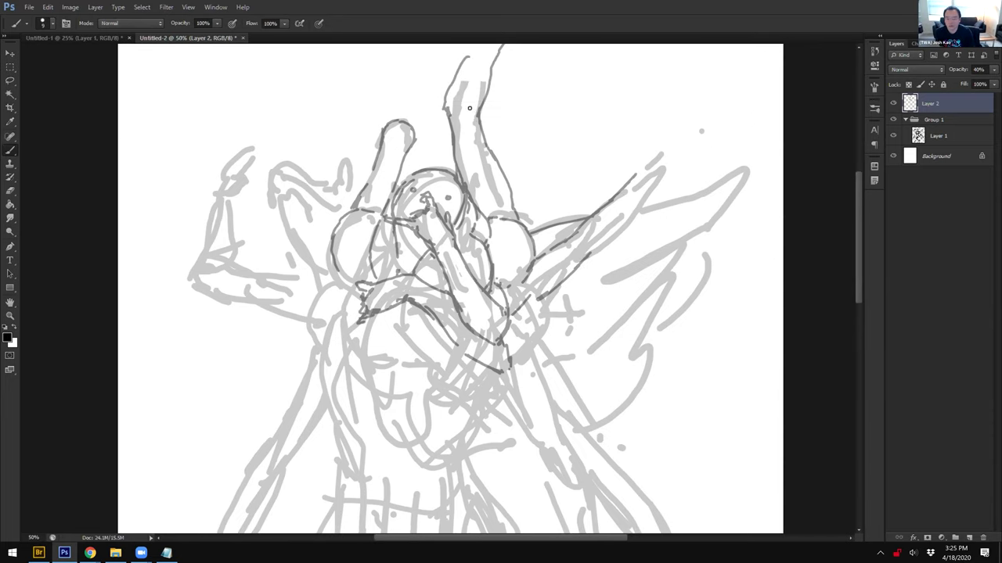
pyautogui.scroll(-1, 514, 201)
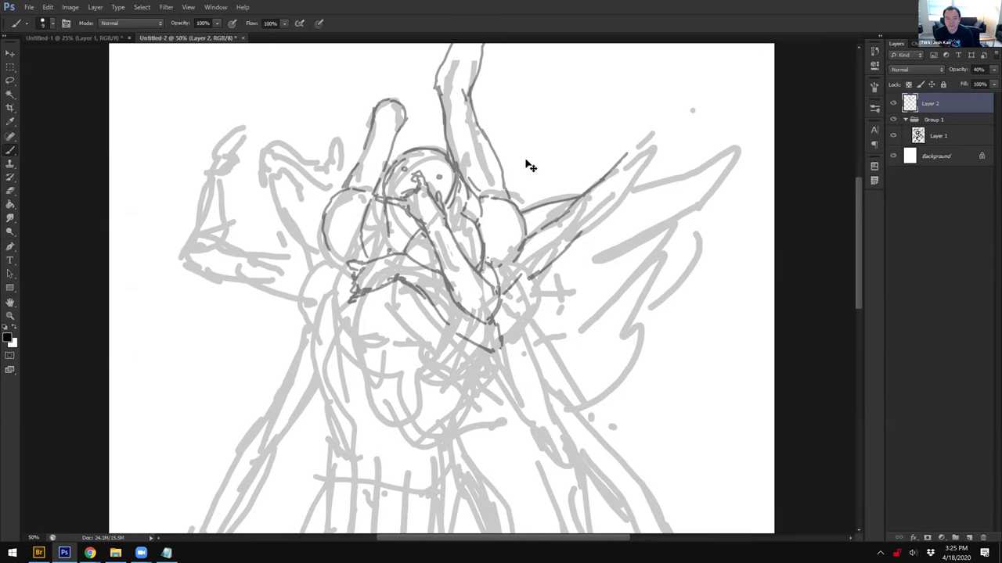
pyautogui.moveTo(382, 183); pyautogui.dragTo(439, 168)
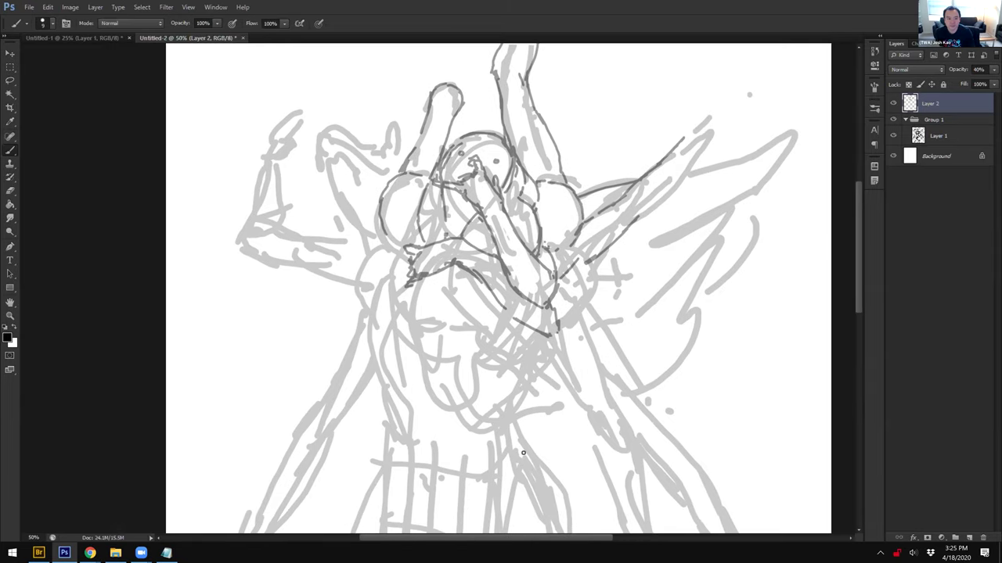
pyautogui.moveTo(672, 363); pyautogui.dragTo(638, 324)
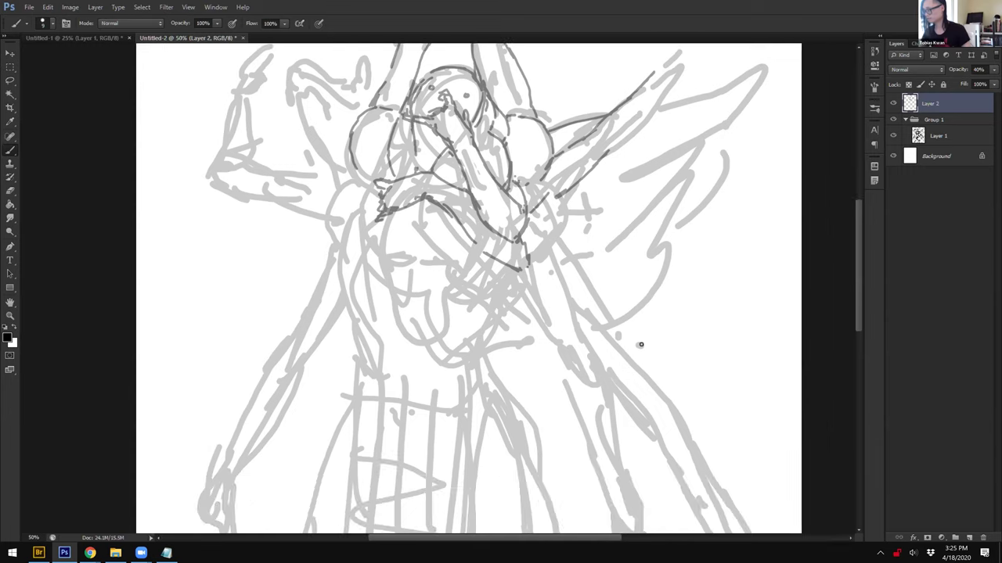
pyautogui.moveTo(563, 210)
pyautogui.mouseDown()
pyautogui.moveTo(567, 234)
pyautogui.moveTo(533, 276)
pyautogui.moveTo(558, 272)
pyautogui.mouseUp()
pyautogui.moveTo(442, 218); pyautogui.dragTo(486, 260)
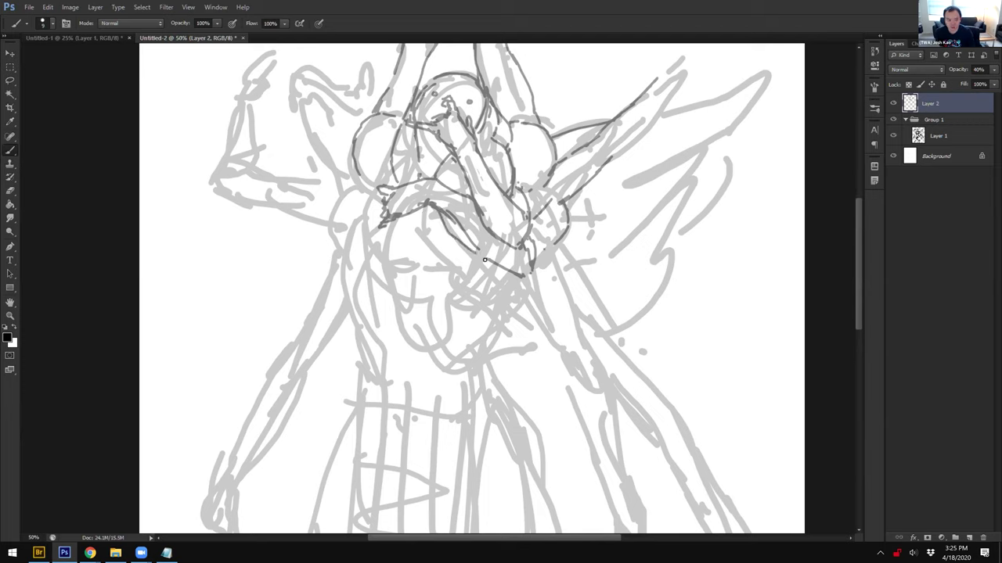
pyautogui.moveTo(447, 228); pyautogui.dragTo(485, 246)
pyautogui.moveTo(417, 218)
pyautogui.mouseDown()
pyautogui.moveTo(460, 279)
pyautogui.moveTo(495, 298)
pyautogui.moveTo(509, 296)
pyautogui.moveTo(496, 294)
pyautogui.moveTo(512, 274)
pyautogui.moveTo(478, 276)
pyautogui.moveTo(523, 277)
pyautogui.mouseUp()
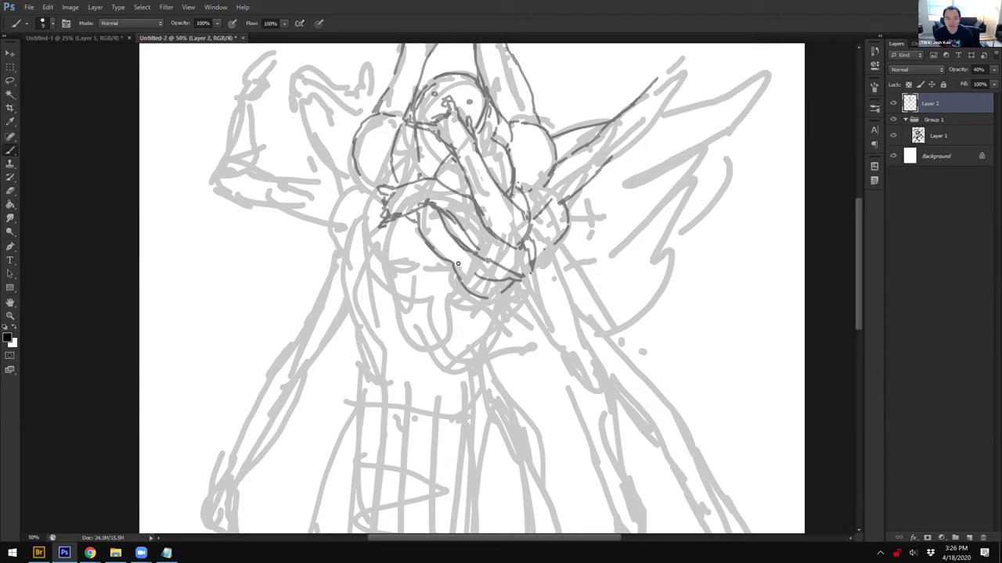
pyautogui.moveTo(491, 284); pyautogui.dragTo(510, 286)
pyautogui.moveTo(416, 230)
pyautogui.mouseDown()
pyautogui.moveTo(425, 247)
pyautogui.moveTo(393, 266)
pyautogui.moveTo(446, 266)
pyautogui.moveTo(393, 269)
pyautogui.moveTo(394, 296)
pyautogui.moveTo(457, 277)
pyautogui.mouseUp()
# Step: Draw the flat, layered finger shapes below the folded arms and trace the lower left shoulder with the start of its arm
pyautogui.press('space')
pyautogui.moveTo(543, 296)
pyautogui.mouseDown()
pyautogui.moveTo(547, 329)
pyautogui.moveTo(575, 362)
pyautogui.mouseUp()
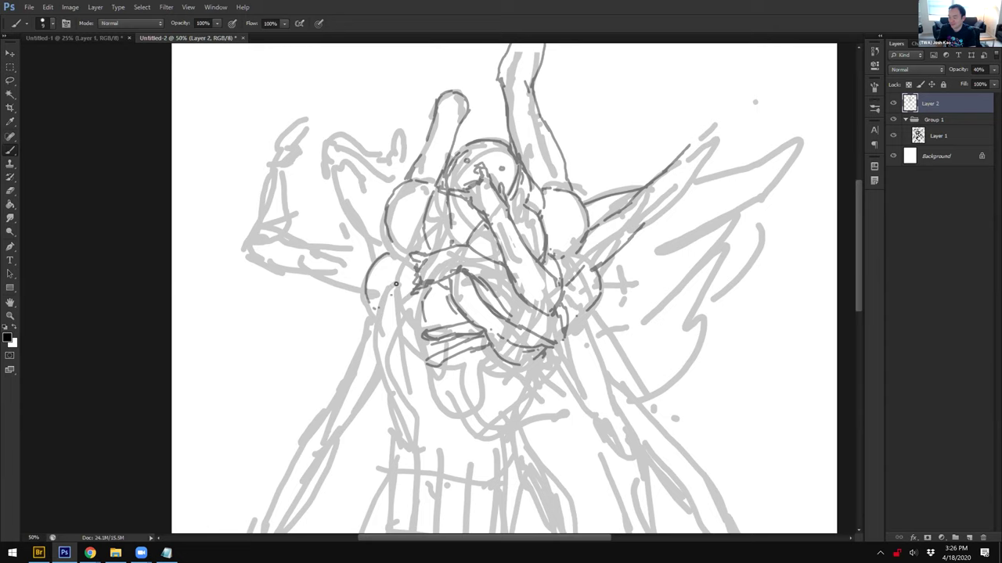
pyautogui.moveTo(599, 299); pyautogui.dragTo(568, 237)
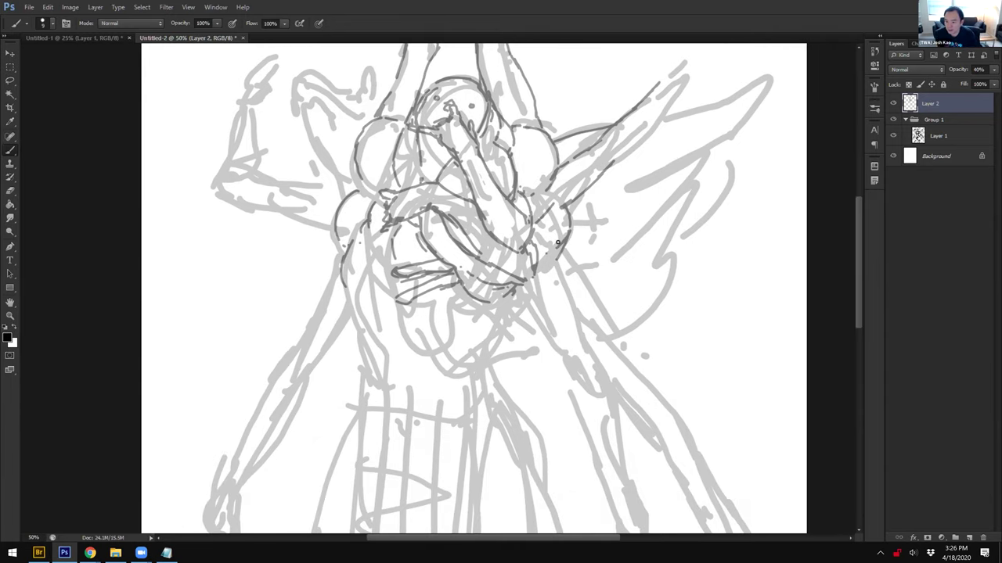
# Step: Finish both edges of the outstretched right arm and draw its open hand with spread fingers
pyautogui.moveTo(616, 352)
pyautogui.mouseDown()
pyautogui.moveTo(644, 311)
pyautogui.moveTo(630, 322)
pyautogui.moveTo(621, 302)
pyautogui.mouseUp()
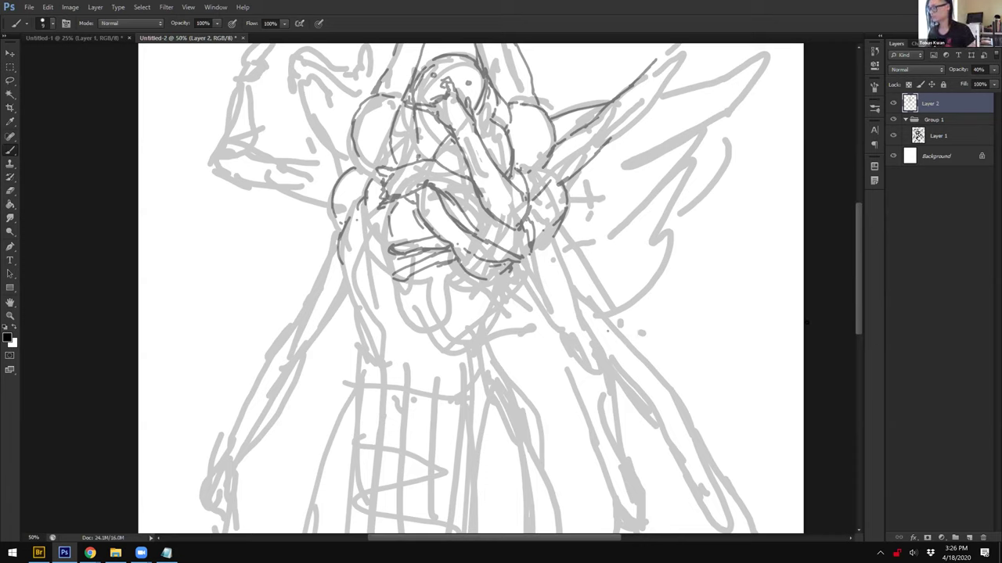
pyautogui.moveTo(588, 172)
pyautogui.mouseDown()
pyautogui.moveTo(620, 153)
pyautogui.moveTo(565, 188)
pyautogui.moveTo(640, 103)
pyautogui.mouseUp()
pyautogui.moveTo(590, 174); pyautogui.dragTo(533, 261)
pyautogui.moveTo(586, 180)
pyautogui.mouseDown()
pyautogui.moveTo(571, 200)
pyautogui.moveTo(616, 182)
pyautogui.moveTo(604, 184)
pyautogui.moveTo(612, 196)
pyautogui.moveTo(618, 183)
pyautogui.moveTo(560, 181)
pyautogui.moveTo(604, 166)
pyautogui.mouseUp()
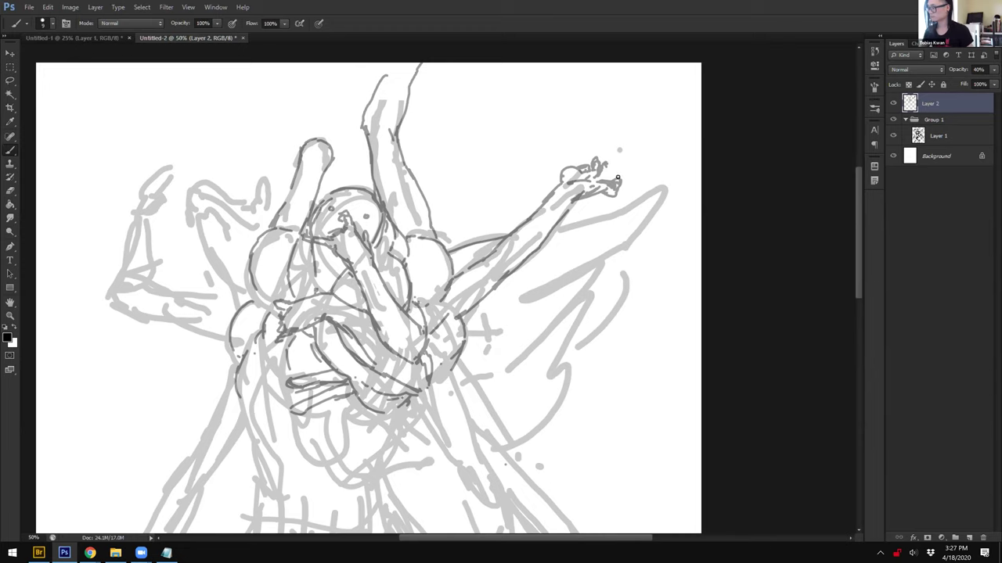
pyautogui.moveTo(606, 164)
pyautogui.mouseDown()
pyautogui.moveTo(616, 178)
pyautogui.moveTo(600, 149)
pyautogui.mouseUp()
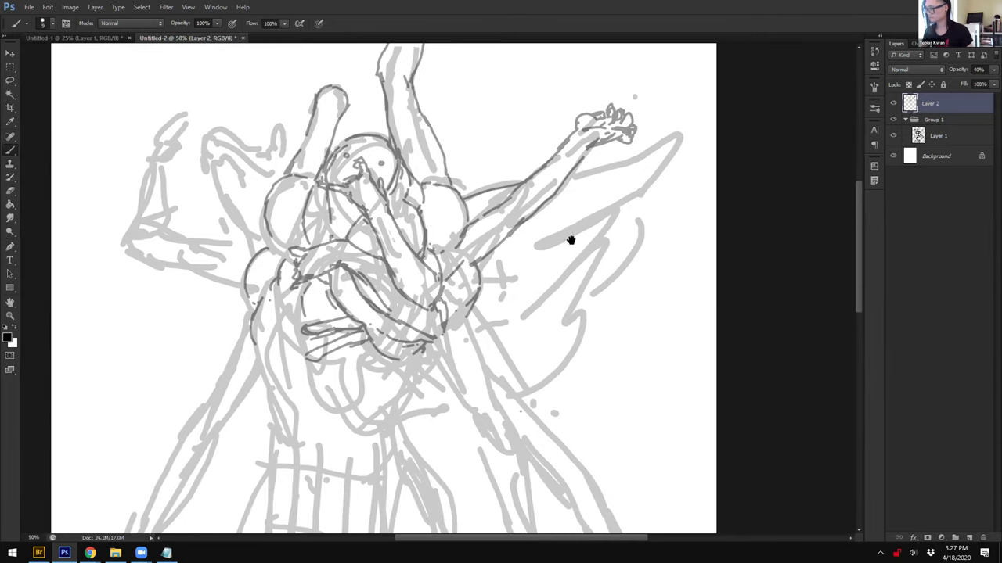
# Step: Trace the lowered right arm's upper section and the outer edge of its forearm down toward the wrist
pyautogui.moveTo(523, 194); pyautogui.dragTo(539, 158)
pyautogui.moveTo(555, 259); pyautogui.dragTo(562, 248)
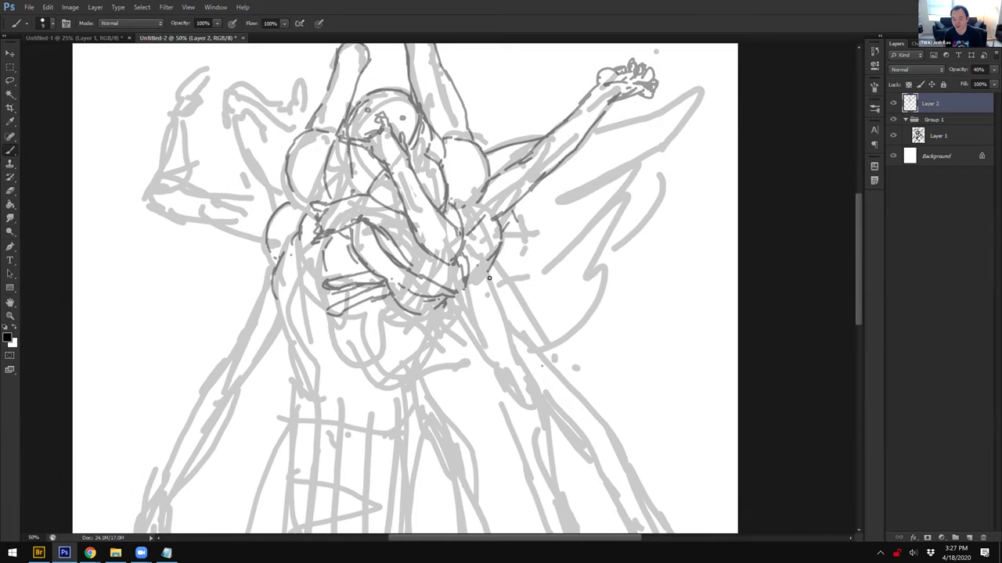
pyautogui.moveTo(454, 296); pyautogui.dragTo(488, 358)
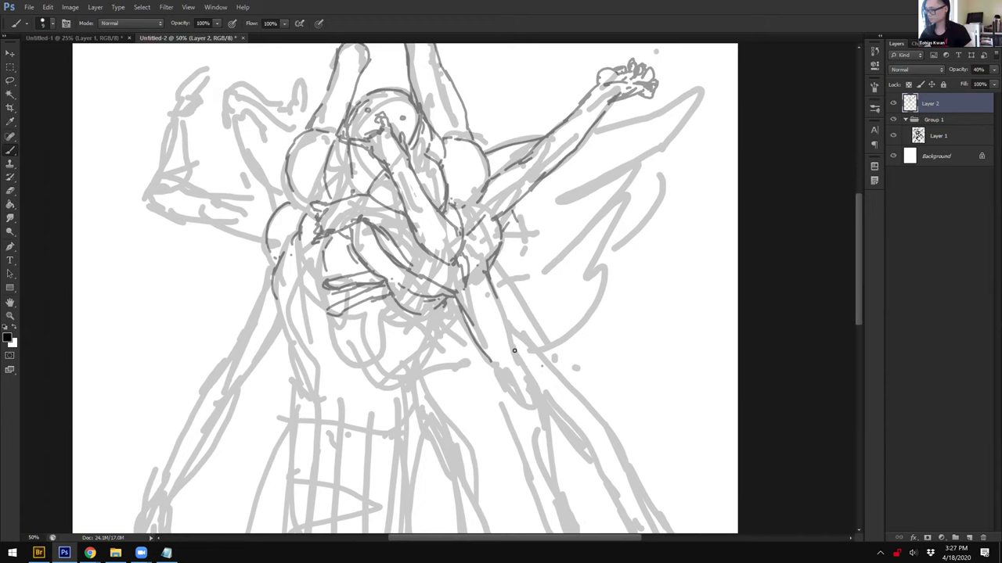
pyautogui.scroll(-4, 532, 230)
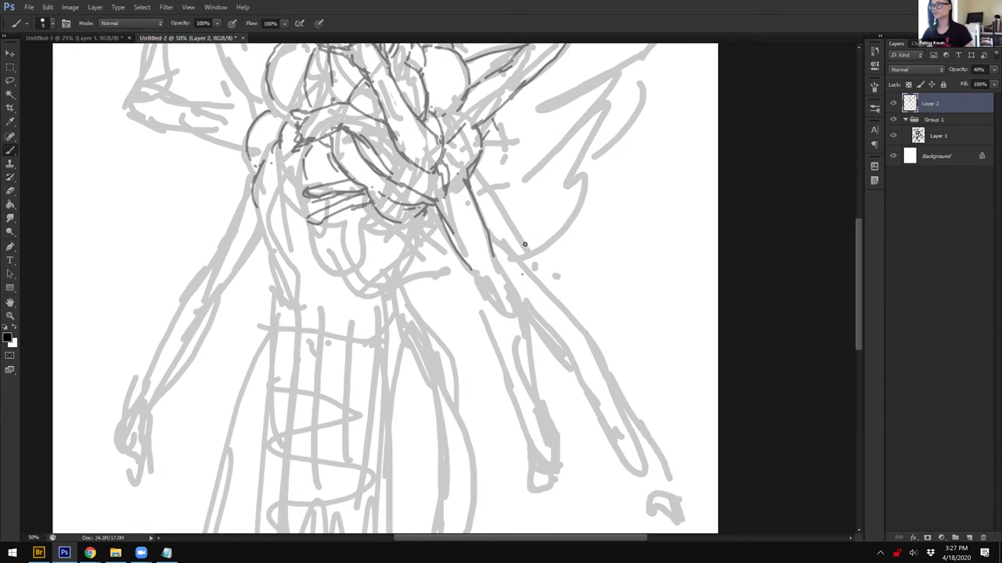
pyautogui.moveTo(461, 253); pyautogui.dragTo(475, 287)
pyautogui.moveTo(492, 240)
pyautogui.mouseDown()
pyautogui.moveTo(518, 298)
pyautogui.moveTo(542, 408)
pyautogui.mouseUp()
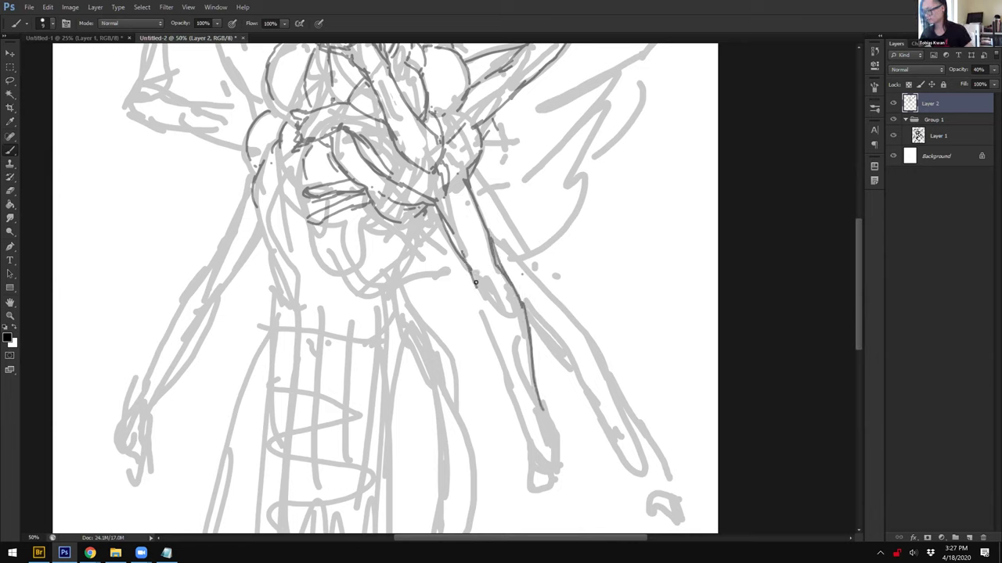
# Step: Draw the inner edge of the lowered right forearm down toward the wrist and touch up the line near the shoulder
pyautogui.press('e')
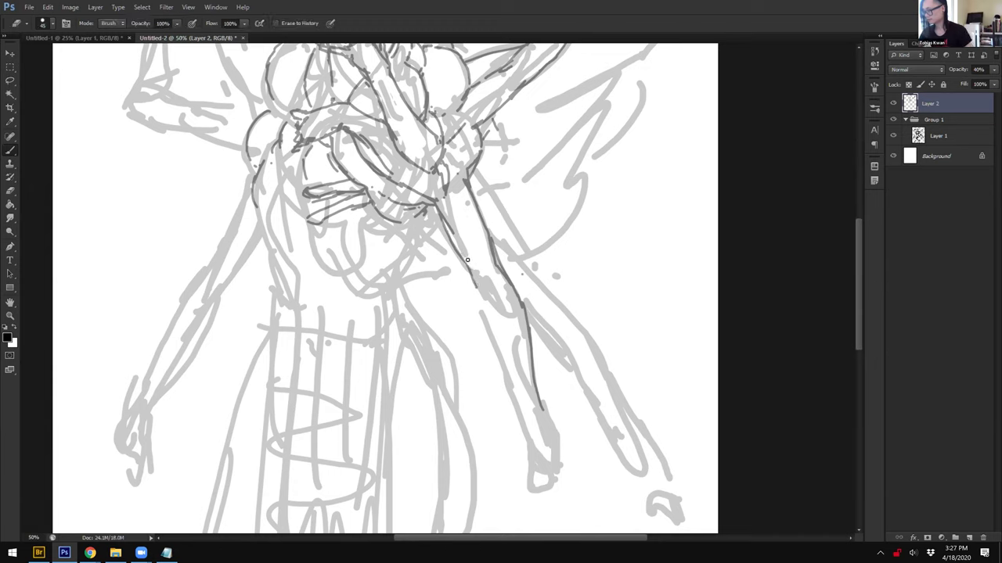
pyautogui.press('b')
pyautogui.moveTo(474, 294); pyautogui.dragTo(502, 353)
pyautogui.hotkey('ctrl', 'z')
pyautogui.moveTo(474, 283); pyautogui.dragTo(517, 400)
pyautogui.press('e')
pyautogui.press('b')
pyautogui.moveTo(430, 207); pyautogui.dragTo(440, 226)
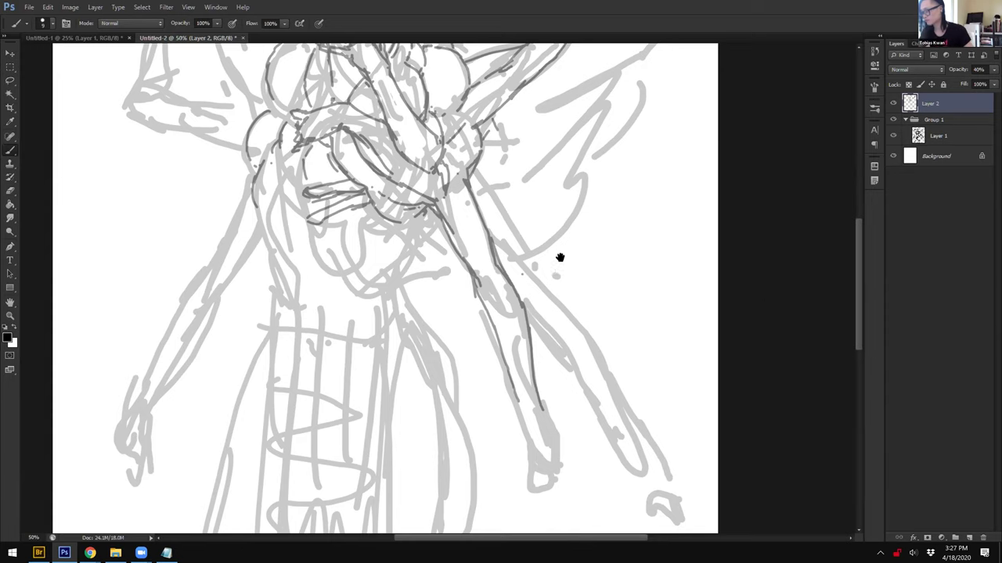
# Step: Strengthen the lowered right arm's outer edge near the shoulder and extend the forearm lines to the wrist
pyautogui.scroll(-1, 517, 211)
pyautogui.scroll(3, 473, 205)
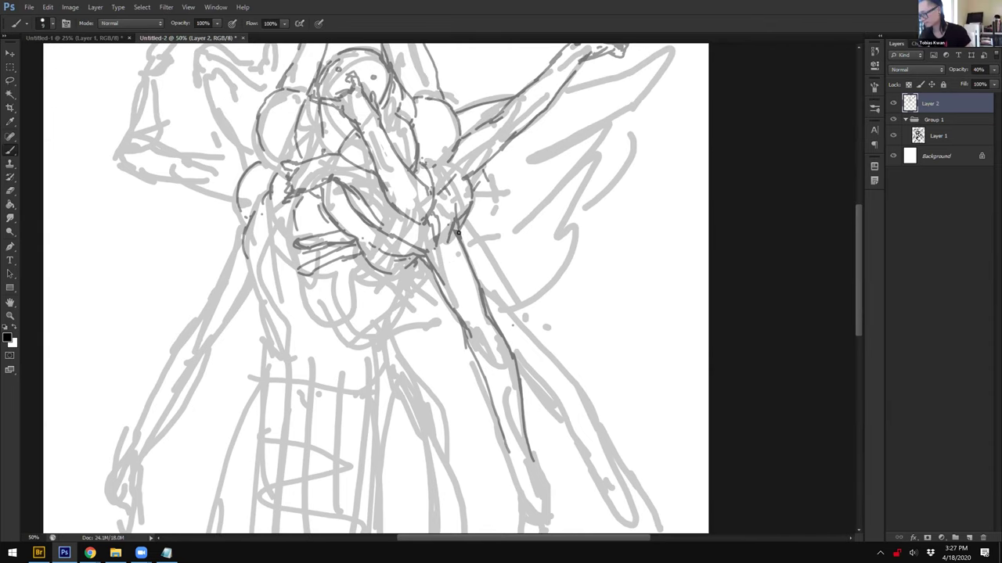
pyautogui.moveTo(489, 340); pyautogui.dragTo(466, 226)
pyautogui.moveTo(479, 325)
pyautogui.mouseDown()
pyautogui.moveTo(489, 362)
pyautogui.moveTo(527, 381)
pyautogui.mouseUp()
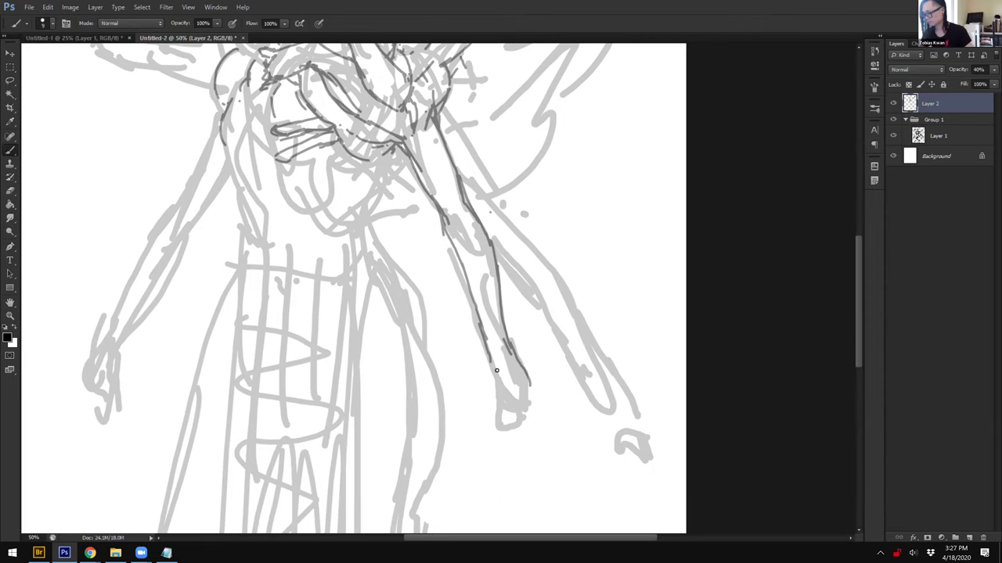
# Step: Draw the lowered right arm's wrist and hand with curled fingers and thumb, and strengthen the forearm's inner edge up to the elbow
pyautogui.moveTo(487, 348); pyautogui.dragTo(494, 406)
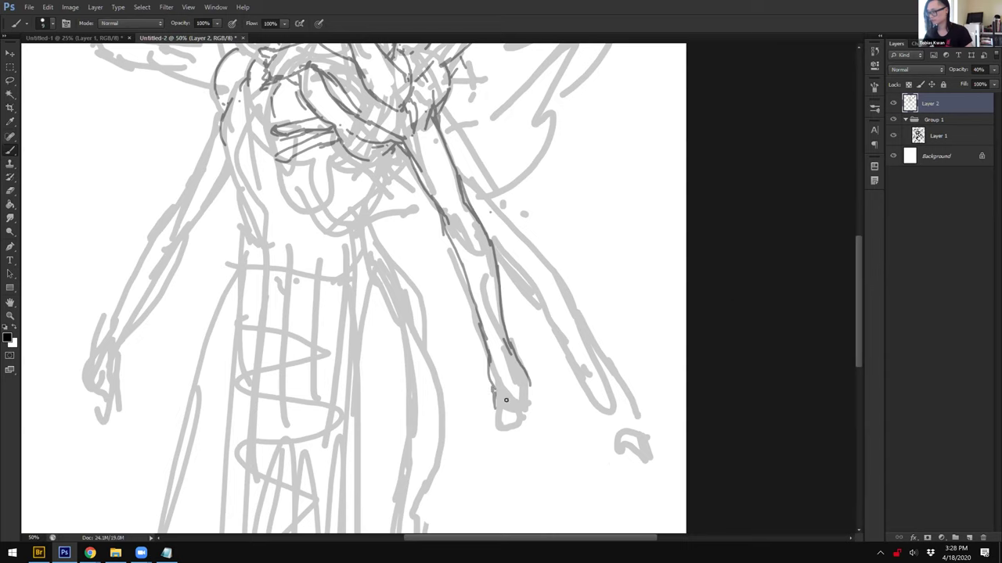
pyautogui.moveTo(493, 400); pyautogui.dragTo(485, 368)
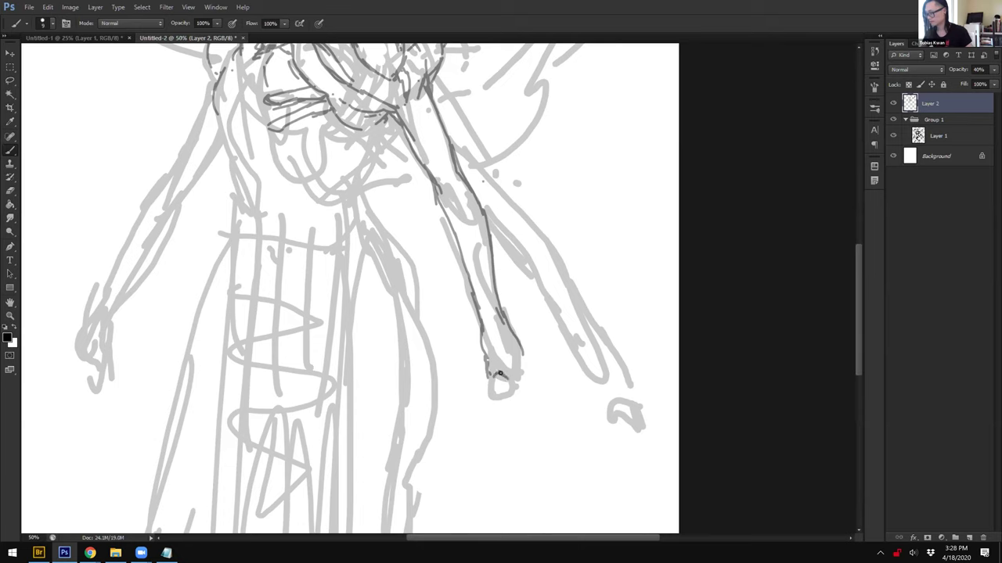
pyautogui.moveTo(510, 381)
pyautogui.mouseDown()
pyautogui.moveTo(523, 389)
pyautogui.moveTo(525, 376)
pyautogui.moveTo(510, 395)
pyautogui.moveTo(519, 393)
pyautogui.mouseUp()
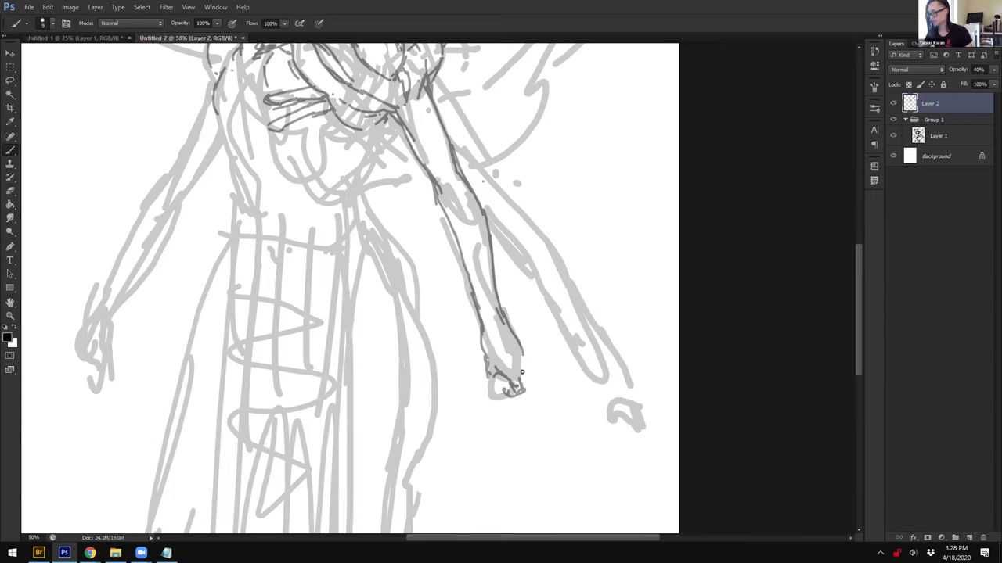
pyautogui.moveTo(523, 356); pyautogui.dragTo(525, 377)
pyautogui.moveTo(481, 345); pyautogui.dragTo(498, 384)
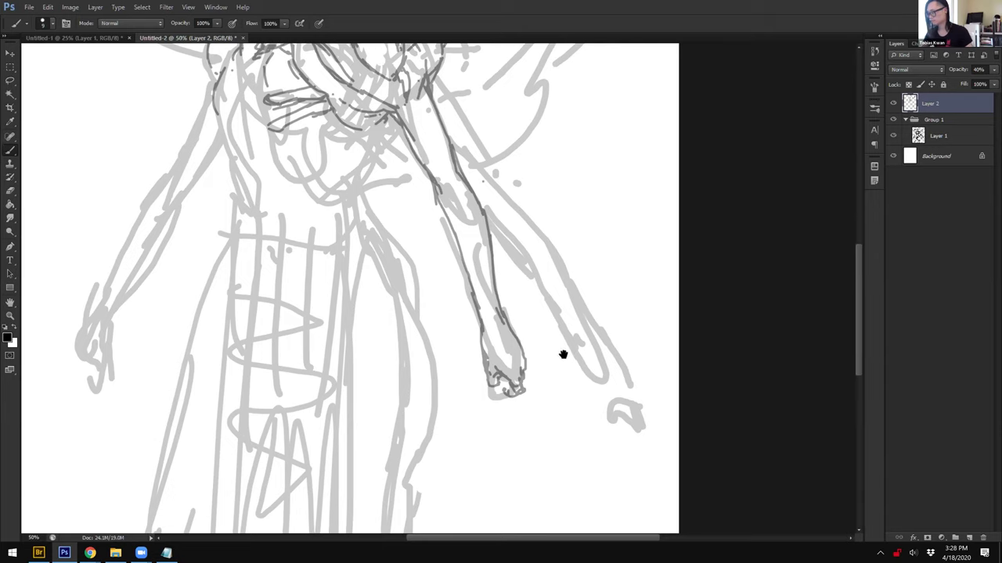
pyautogui.scroll(2, 564, 385)
pyautogui.moveTo(531, 405); pyautogui.dragTo(515, 373)
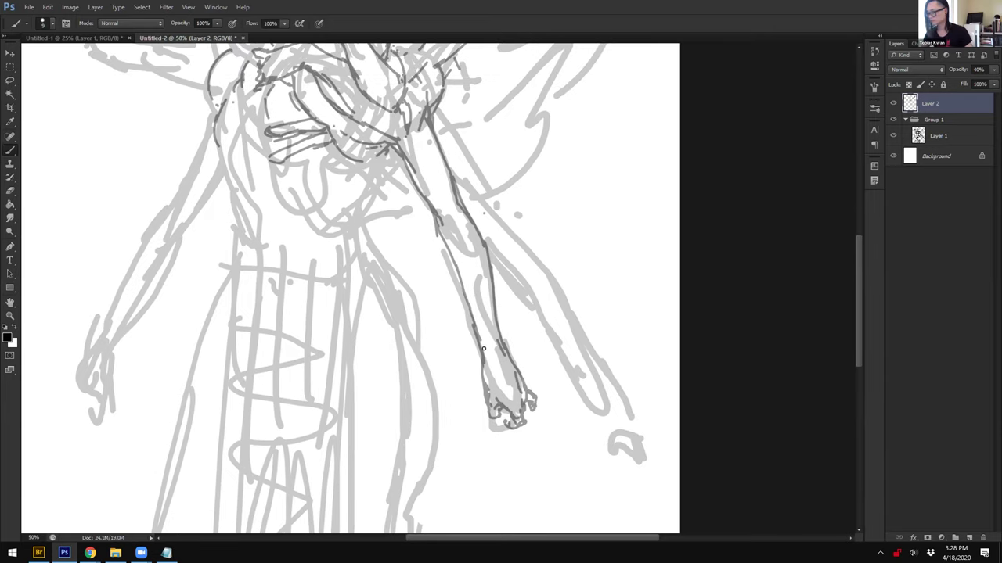
pyautogui.moveTo(462, 290); pyautogui.dragTo(441, 238)
pyautogui.moveTo(440, 202); pyautogui.dragTo(441, 218)
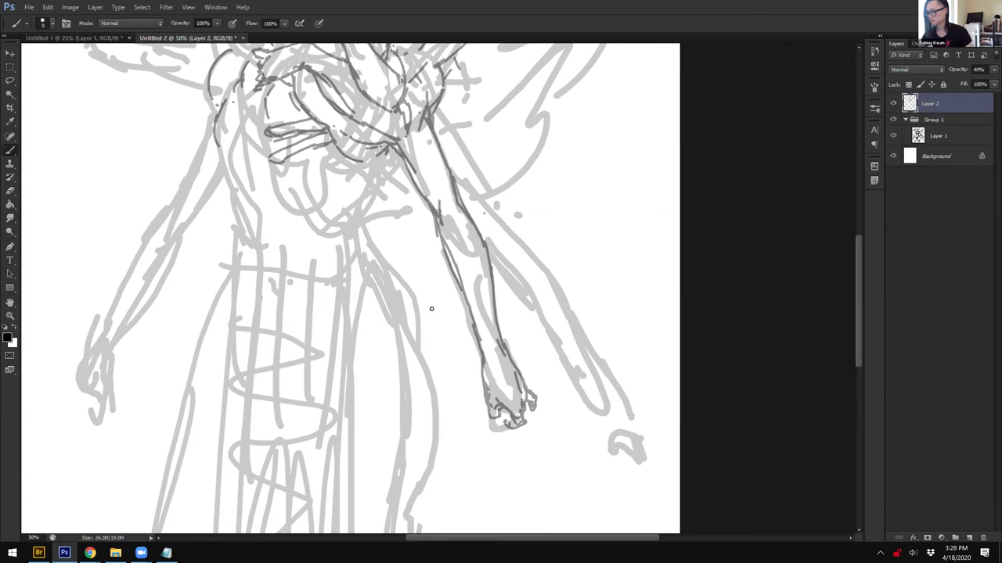
# Step: Draw the curved contour beneath the crossed arms and trace the left edge of the chest and torso
pyautogui.scroll(2, 474, 277)
pyautogui.scroll(2, 430, 286)
pyautogui.moveTo(407, 290)
pyautogui.mouseDown()
pyautogui.moveTo(437, 284)
pyautogui.moveTo(418, 305)
pyautogui.mouseUp()
pyautogui.moveTo(332, 278)
pyautogui.mouseDown()
pyautogui.moveTo(411, 313)
pyautogui.moveTo(457, 270)
pyautogui.mouseUp()
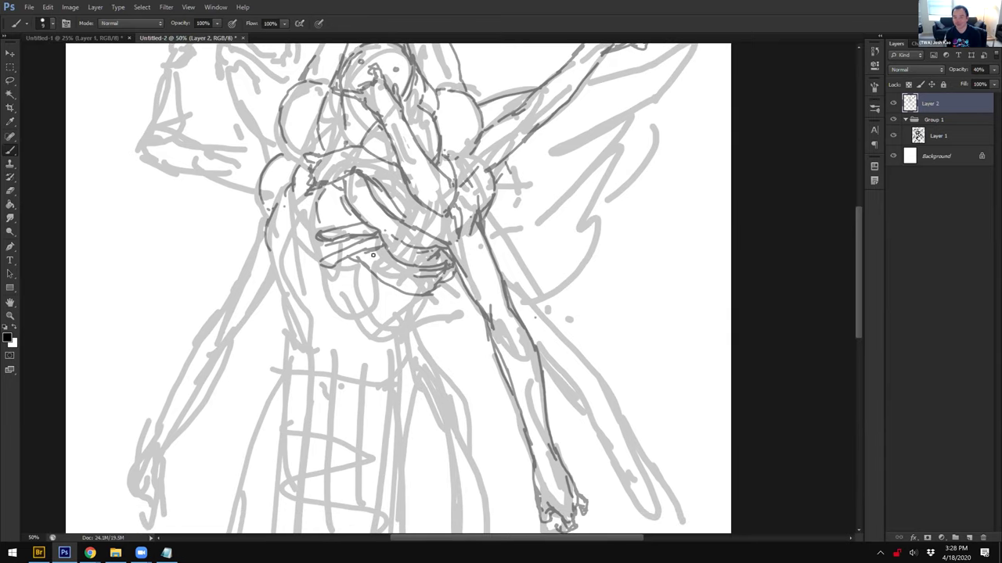
pyautogui.moveTo(317, 222); pyautogui.dragTo(316, 202)
pyautogui.moveTo(287, 234)
pyautogui.mouseDown()
pyautogui.moveTo(267, 247)
pyautogui.moveTo(284, 293)
pyautogui.mouseUp()
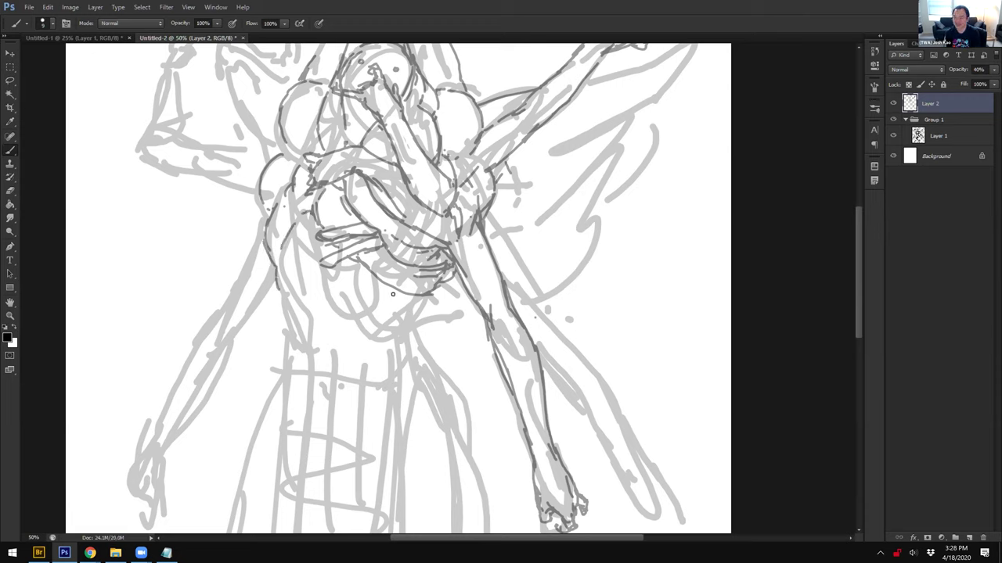
# Step: Sketch the short contour lines of the torso's right side, running from below the crossed arms in toward the waist
pyautogui.moveTo(400, 317); pyautogui.dragTo(421, 301)
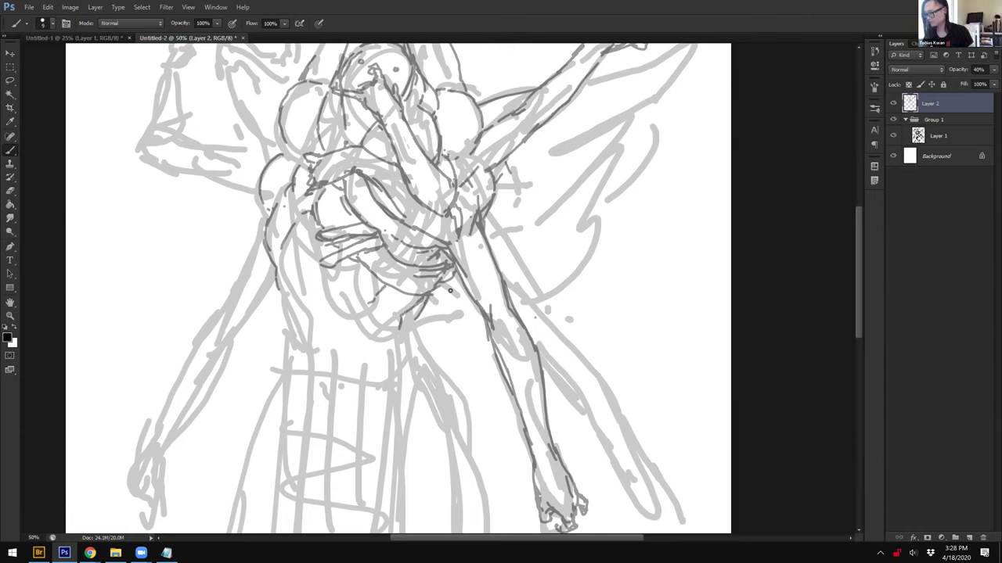
pyautogui.moveTo(415, 322); pyautogui.dragTo(432, 294)
pyautogui.moveTo(415, 321); pyautogui.dragTo(412, 338)
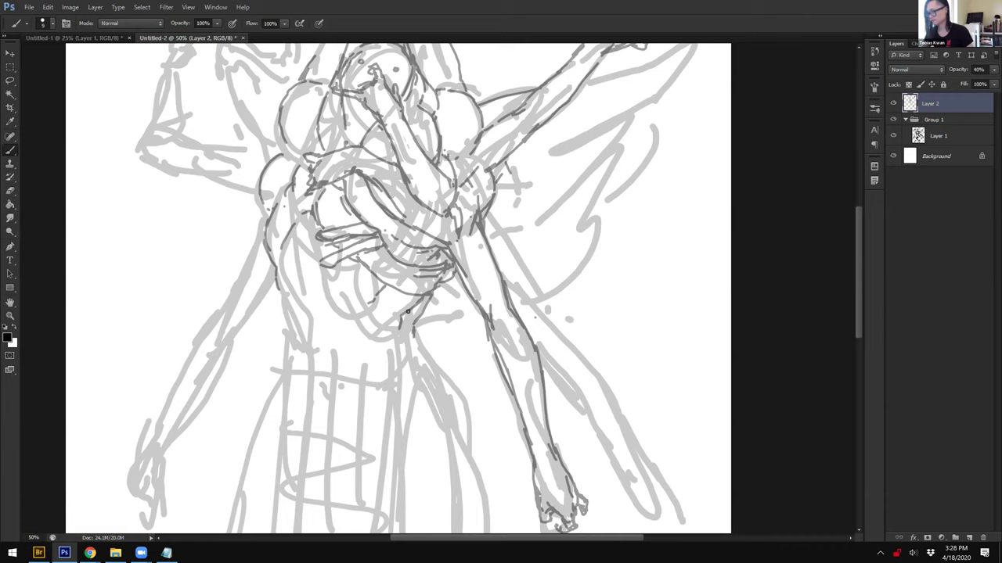
pyautogui.moveTo(399, 314)
pyautogui.mouseDown()
pyautogui.moveTo(382, 326)
pyautogui.moveTo(420, 295)
pyautogui.mouseUp()
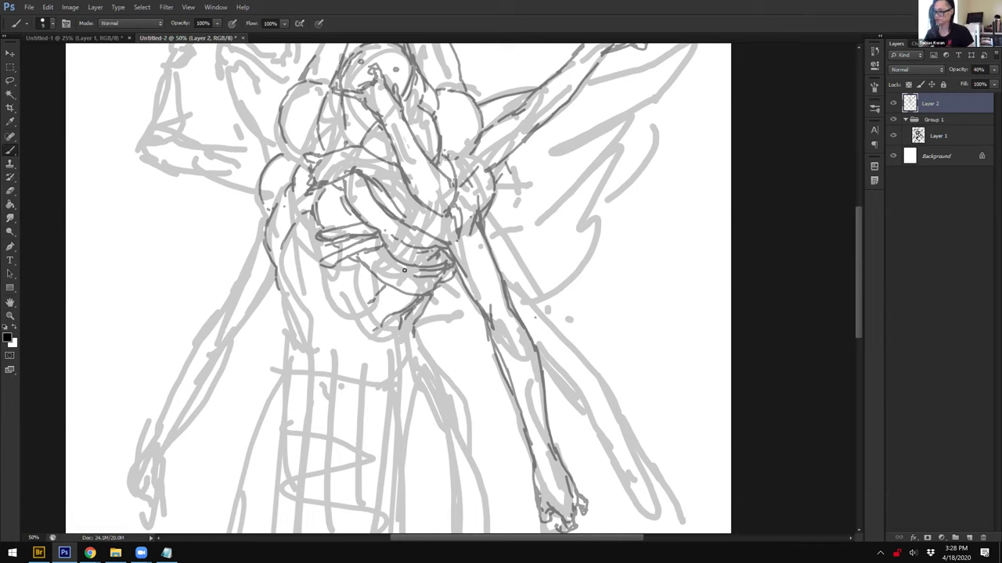
pyautogui.moveTo(288, 183)
pyautogui.mouseDown()
pyautogui.moveTo(316, 225)
pyautogui.moveTo(306, 242)
pyautogui.mouseUp()
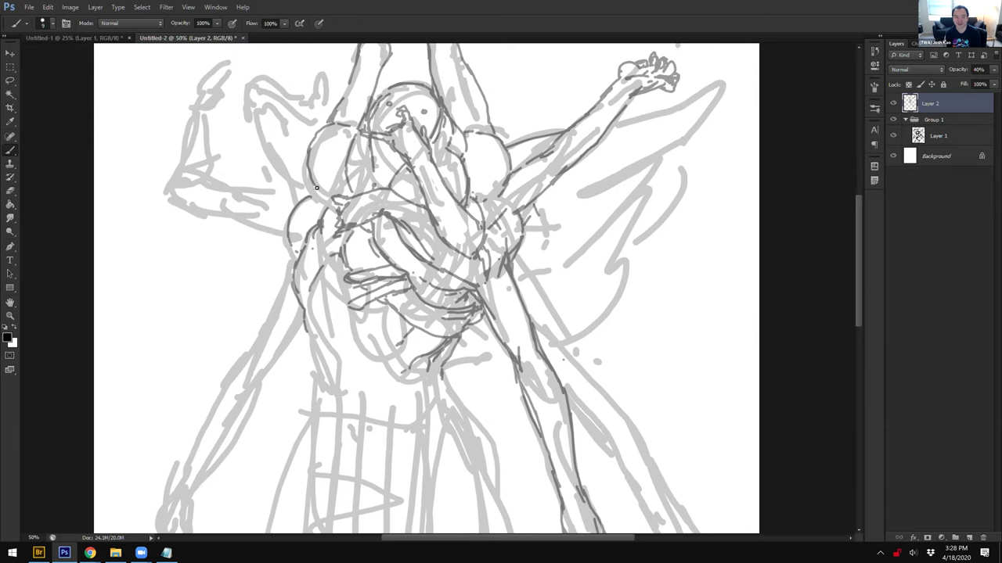
# Step: Strengthen the left round shoulder and outline the sharply bent arm behind it, including its small hand with raised fingers
pyautogui.moveTo(307, 161)
pyautogui.mouseDown()
pyautogui.moveTo(350, 229)
pyautogui.moveTo(358, 278)
pyautogui.mouseUp()
pyautogui.moveTo(252, 140); pyautogui.dragTo(265, 169)
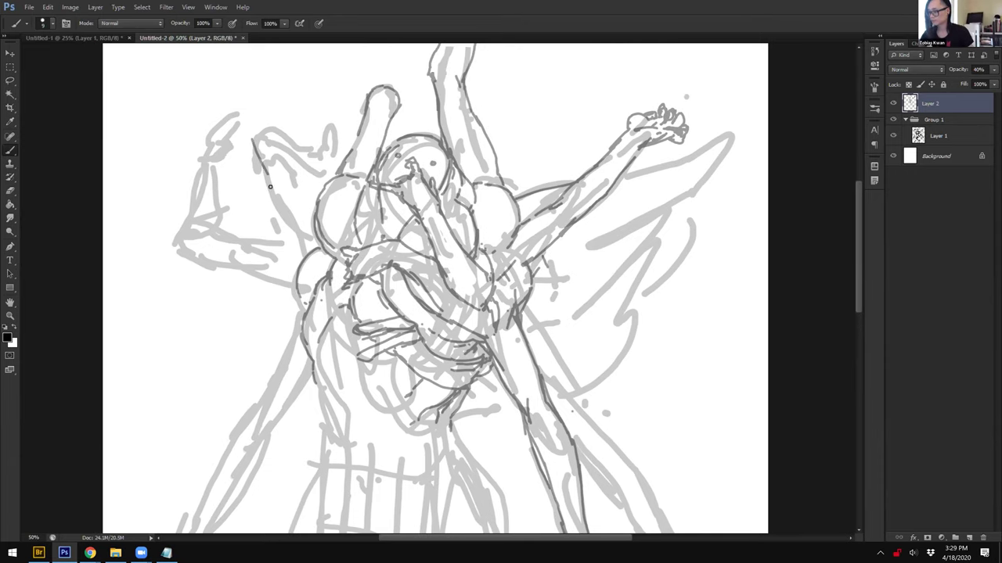
pyautogui.moveTo(275, 196); pyautogui.dragTo(313, 247)
pyautogui.moveTo(282, 137); pyautogui.dragTo(314, 192)
pyautogui.moveTo(252, 139)
pyautogui.mouseDown()
pyautogui.moveTo(303, 127)
pyautogui.moveTo(292, 138)
pyautogui.moveTo(279, 131)
pyautogui.moveTo(319, 163)
pyautogui.moveTo(355, 132)
pyautogui.moveTo(319, 157)
pyautogui.moveTo(327, 141)
pyautogui.mouseUp()
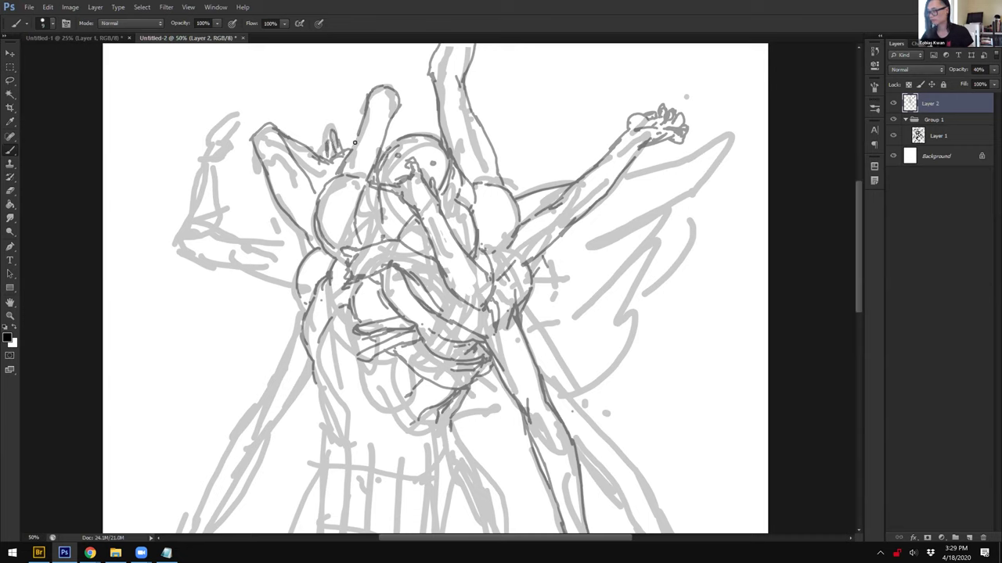
pyautogui.moveTo(312, 179); pyautogui.dragTo(323, 186)
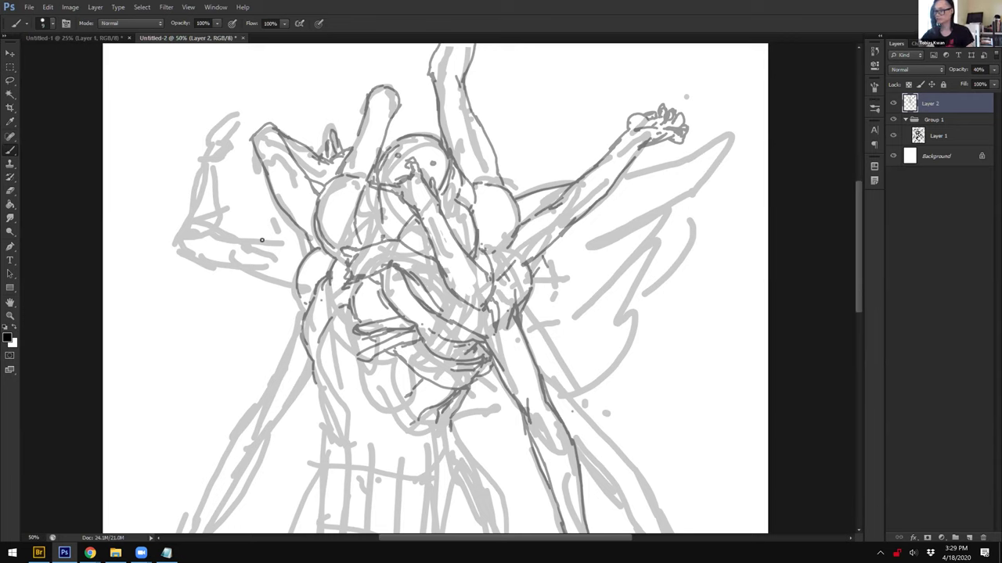
# Step: Outline the outermost bent left arm along upper arm, elbow and raised forearm, and draw its hand with fingers
pyautogui.moveTo(178, 249); pyautogui.dragTo(296, 283)
pyautogui.moveTo(200, 226); pyautogui.dragTo(310, 259)
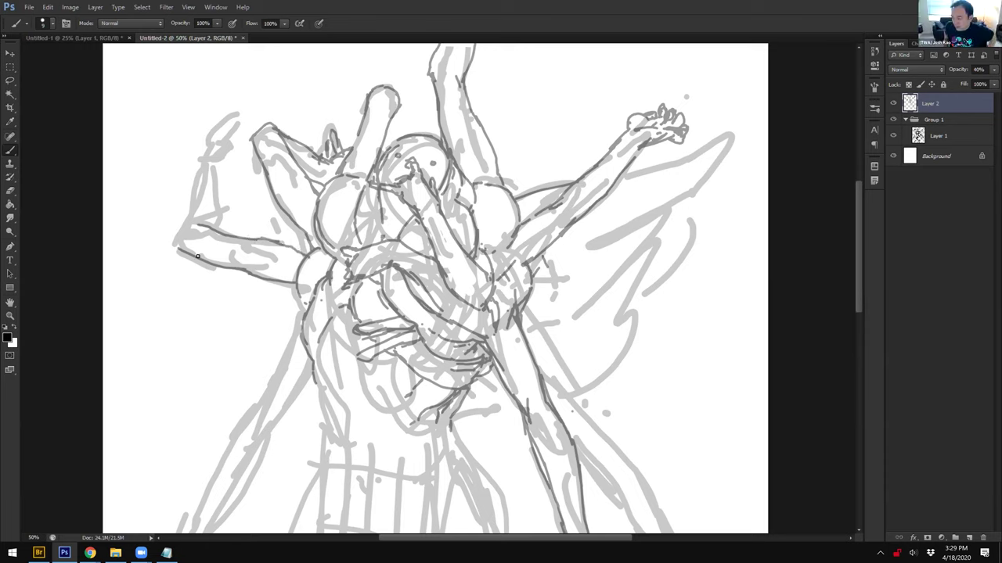
pyautogui.moveTo(180, 249)
pyautogui.mouseDown()
pyautogui.moveTo(177, 218)
pyautogui.moveTo(208, 154)
pyautogui.moveTo(212, 223)
pyautogui.mouseUp()
pyautogui.moveTo(200, 157); pyautogui.dragTo(180, 205)
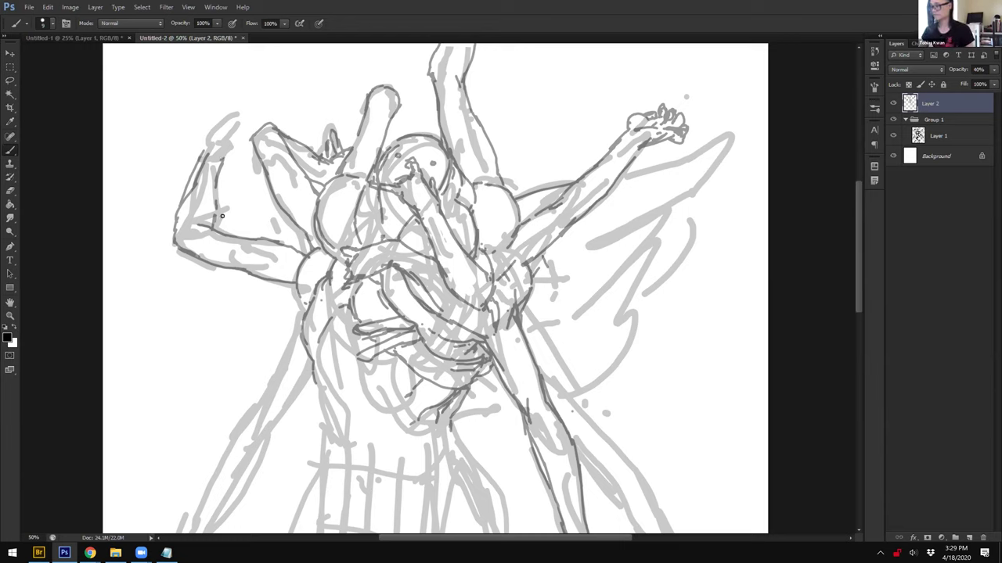
pyautogui.moveTo(213, 184); pyautogui.dragTo(214, 227)
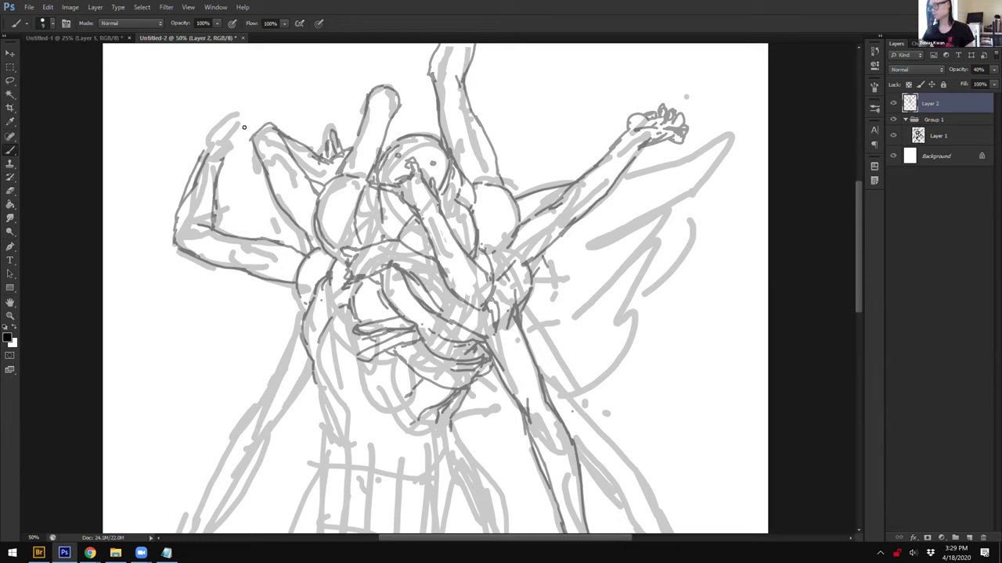
pyautogui.moveTo(210, 158)
pyautogui.mouseDown()
pyautogui.moveTo(242, 130)
pyautogui.moveTo(205, 149)
pyautogui.moveTo(229, 114)
pyautogui.moveTo(223, 129)
pyautogui.mouseUp()
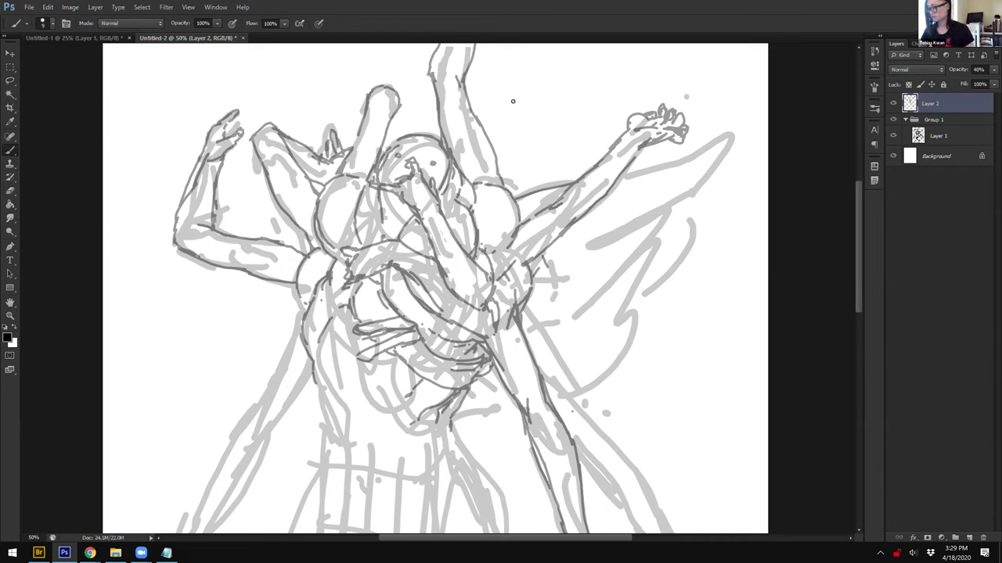
# Step: Trace both edges of the lowered left arm from the shoulder past the elbow down to the wrist
pyautogui.moveTo(355, 243); pyautogui.dragTo(341, 219)
pyautogui.moveTo(265, 360)
pyautogui.mouseDown()
pyautogui.moveTo(236, 268)
pyautogui.moveTo(250, 258)
pyautogui.mouseUp()
pyautogui.moveTo(273, 191); pyautogui.dragTo(259, 215)
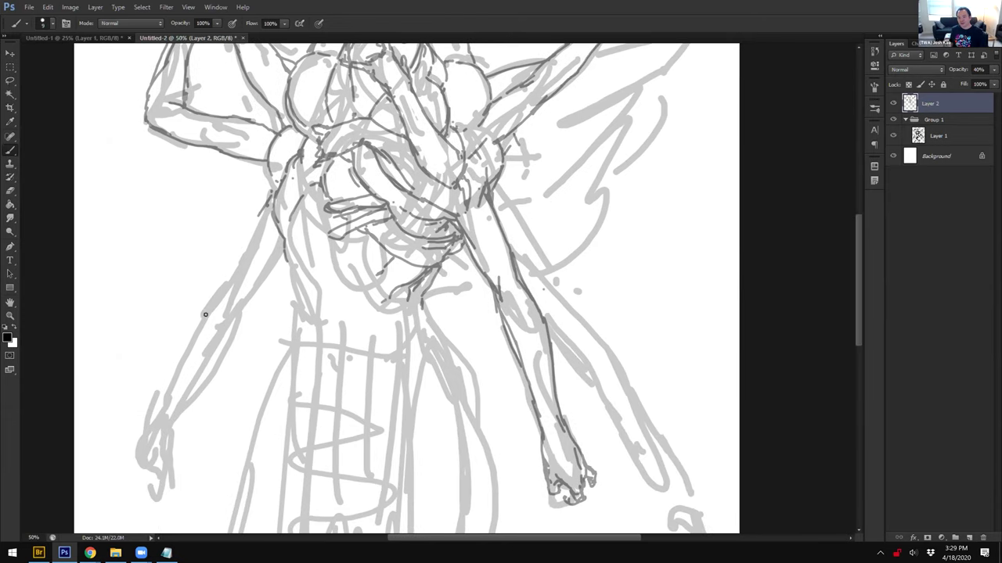
pyautogui.moveTo(163, 396); pyautogui.dragTo(264, 210)
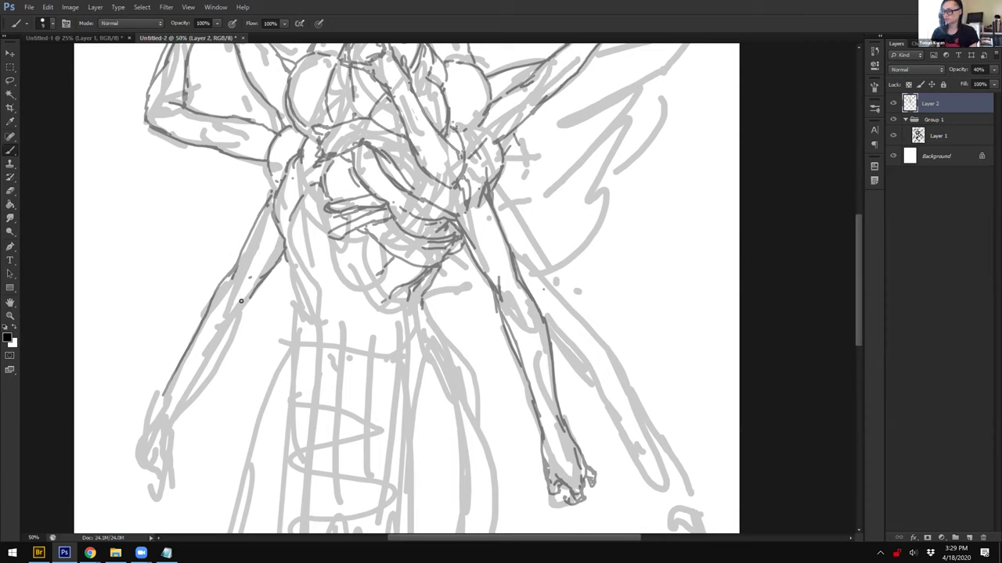
pyautogui.moveTo(253, 291); pyautogui.dragTo(182, 410)
pyautogui.moveTo(206, 298); pyautogui.dragTo(162, 393)
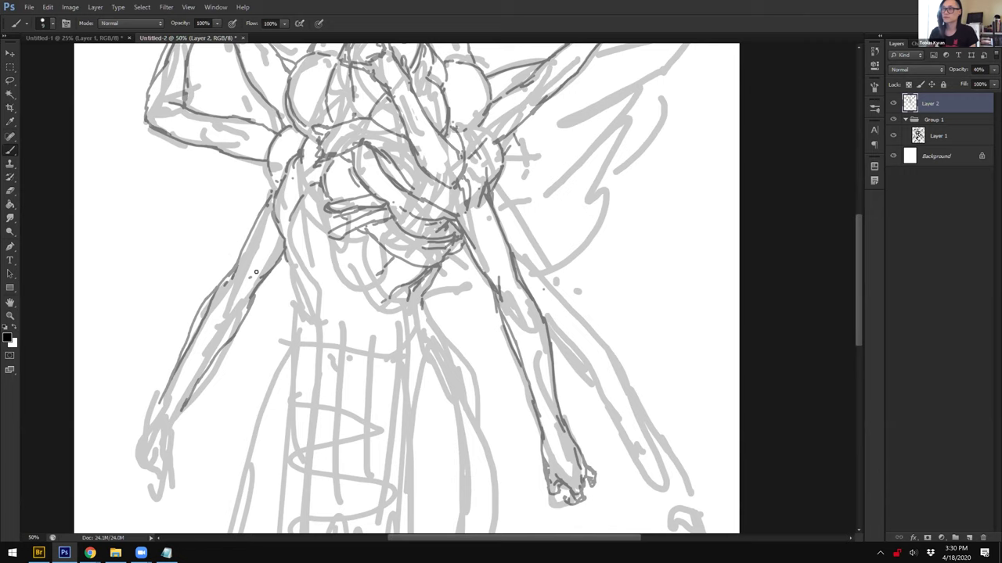
# Step: Draw the lowered left arm's hand with its thumb, knuckles and curled fingers, redoing one finger stroke
pyautogui.moveTo(182, 397)
pyautogui.mouseDown()
pyautogui.moveTo(178, 435)
pyautogui.moveTo(149, 431)
pyautogui.moveTo(144, 442)
pyautogui.moveTo(181, 429)
pyautogui.moveTo(136, 461)
pyautogui.moveTo(149, 464)
pyautogui.mouseUp()
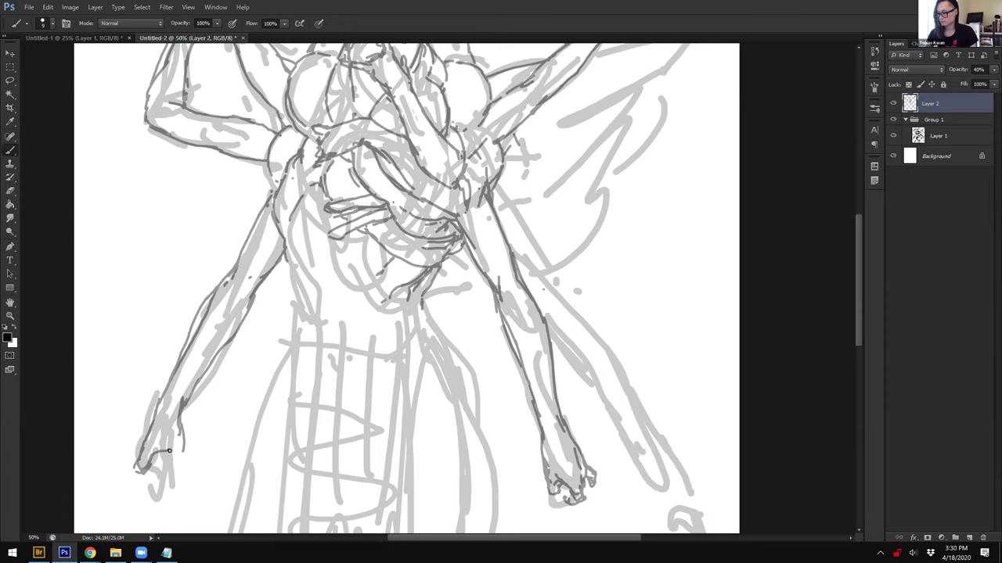
pyautogui.moveTo(182, 446)
pyautogui.mouseDown()
pyautogui.moveTo(182, 482)
pyautogui.moveTo(161, 454)
pyautogui.moveTo(140, 490)
pyautogui.moveTo(187, 410)
pyautogui.moveTo(150, 440)
pyautogui.moveTo(154, 450)
pyautogui.mouseUp()
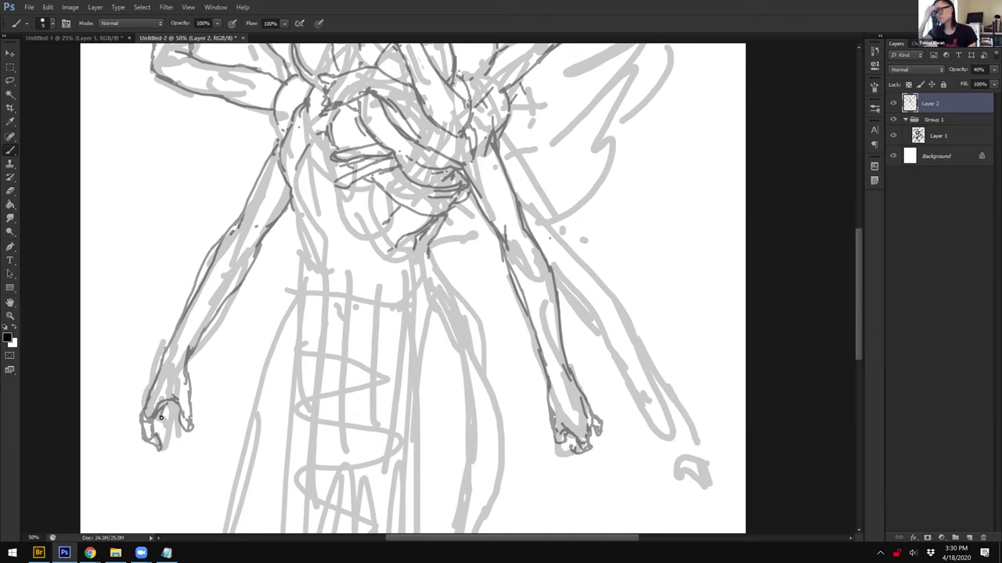
pyautogui.moveTo(155, 417); pyautogui.dragTo(163, 440)
pyautogui.hotkey('ctrl', 'z')
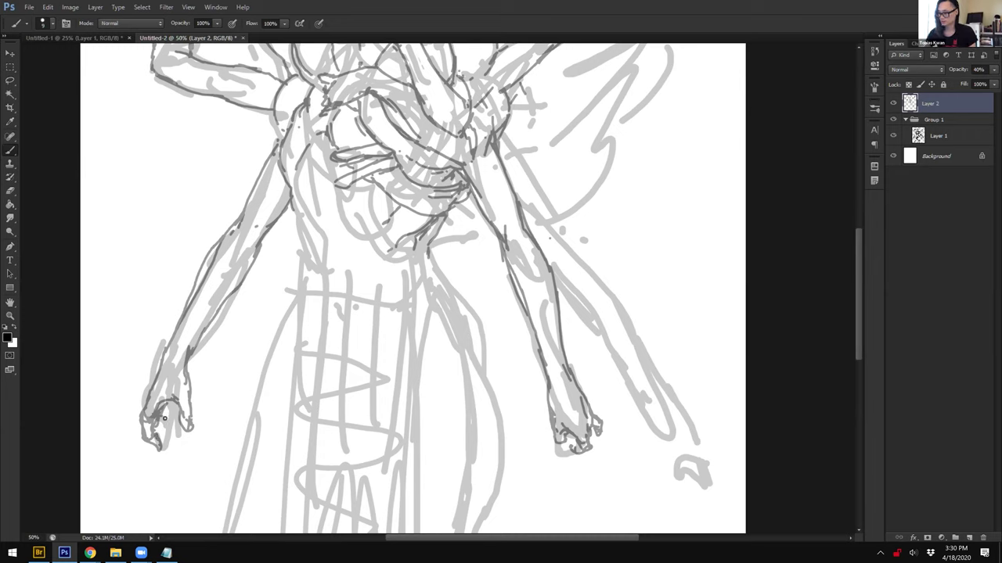
pyautogui.moveTo(164, 411)
pyautogui.mouseDown()
pyautogui.moveTo(170, 458)
pyautogui.moveTo(169, 415)
pyautogui.moveTo(166, 467)
pyautogui.mouseUp()
# Step: Trace the left side of the waist, the right hip's outer curve and the start of the robe's front panel edge
pyautogui.press('space')
pyautogui.moveTo(412, 271)
pyautogui.mouseDown()
pyautogui.moveTo(377, 281)
pyautogui.moveTo(420, 305)
pyautogui.moveTo(444, 357)
pyautogui.mouseUp()
pyautogui.moveTo(401, 290); pyautogui.dragTo(382, 389)
pyautogui.moveTo(260, 217); pyautogui.dragTo(272, 286)
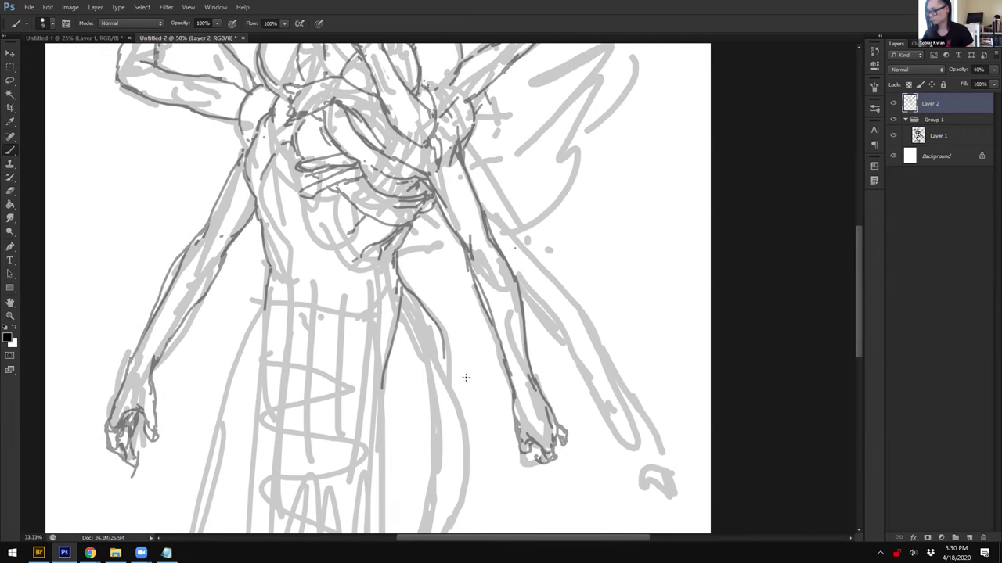
# Step: Draw the robe's long front panel edges down to the hem and trace the outer skirt edges on both sides
pyautogui.hotkey('ctrl', '-')
pyautogui.hotkey('ctrl', '-')
pyautogui.moveTo(477, 348); pyautogui.dragTo(468, 478)
pyautogui.moveTo(443, 352); pyautogui.dragTo(436, 504)
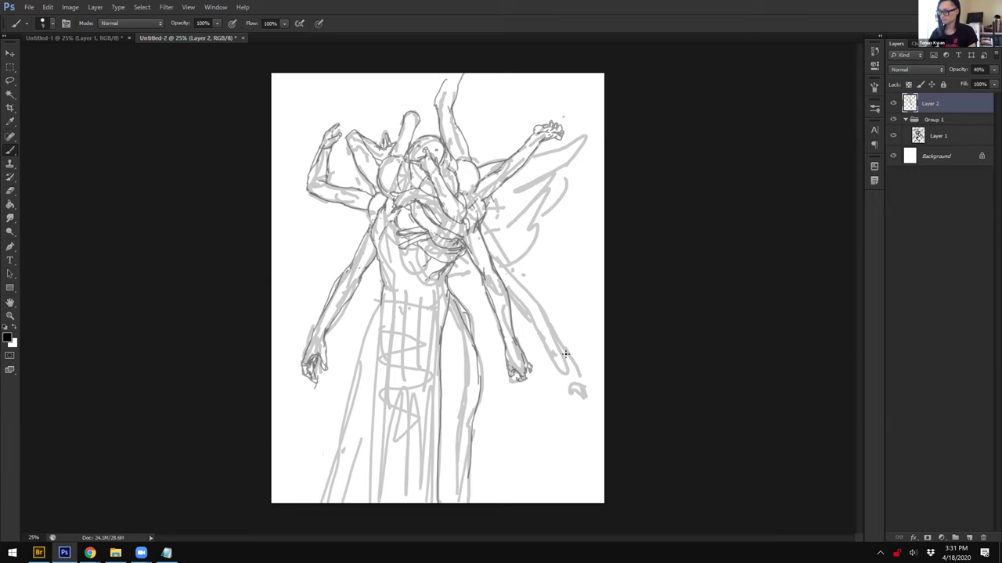
pyautogui.moveTo(381, 302); pyautogui.dragTo(373, 501)
pyautogui.moveTo(374, 309); pyautogui.dragTo(344, 426)
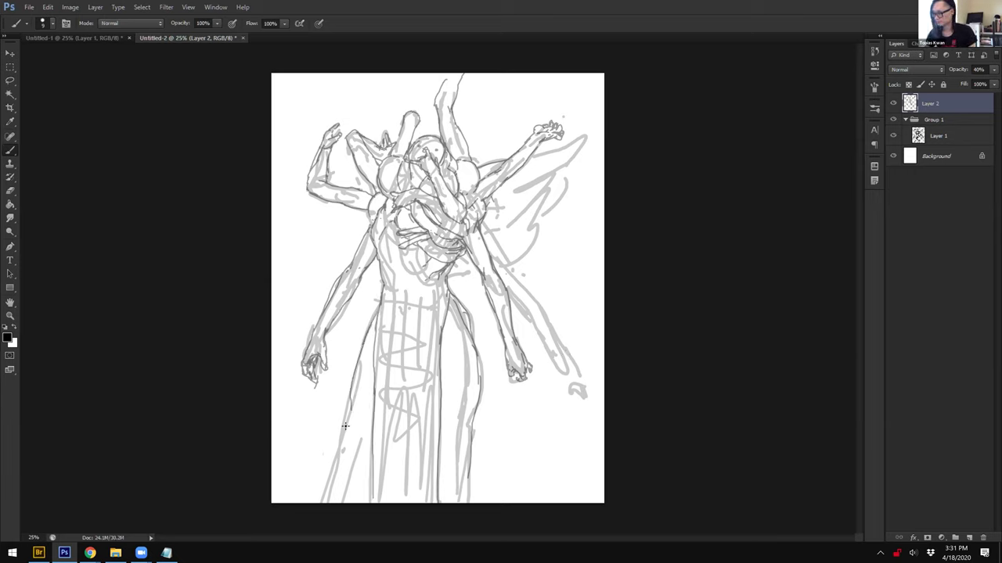
# Step: Correct the middle section of the robe's left outer edge and redraw it further down toward the hem
pyautogui.press('e')
pyautogui.moveTo(353, 379); pyautogui.dragTo(352, 415)
pyautogui.press('b')
pyautogui.hotkey('ctrl', 'z')
pyautogui.moveTo(357, 369)
pyautogui.mouseDown()
pyautogui.moveTo(348, 415)
pyautogui.moveTo(377, 403)
pyautogui.moveTo(342, 441)
pyautogui.mouseUp()
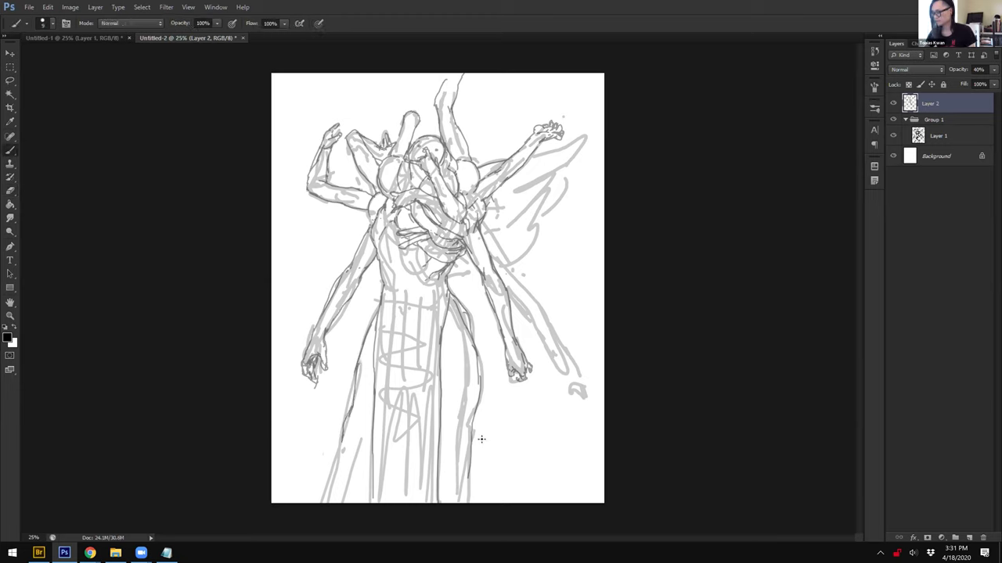
# Step: Extend both outer robe edges to the bottom of the canvas and reinforce the left edge and the right hip fold
pyautogui.moveTo(473, 443); pyautogui.dragTo(472, 503)
pyautogui.moveTo(339, 453); pyautogui.dragTo(327, 503)
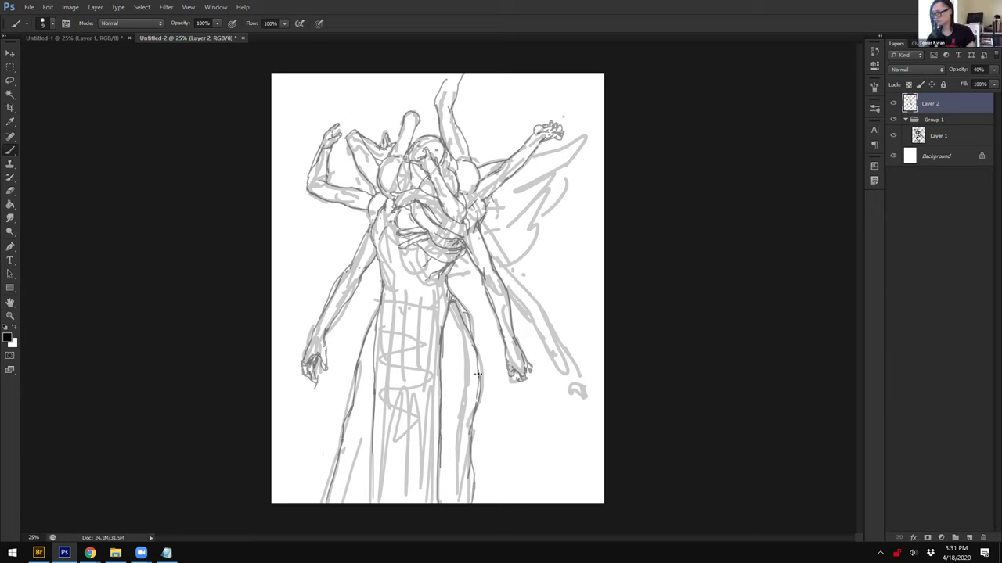
pyautogui.moveTo(358, 357); pyautogui.dragTo(353, 396)
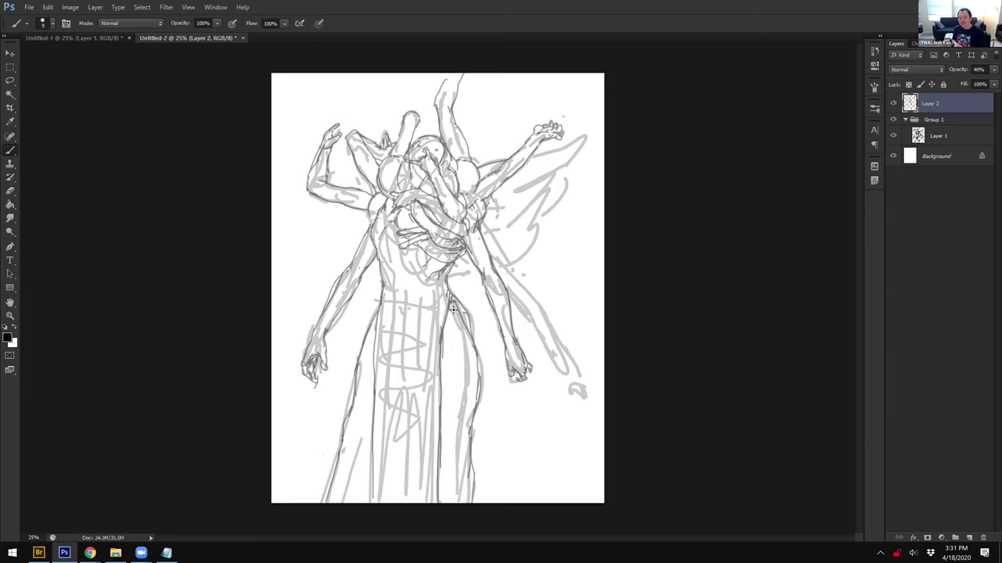
pyautogui.moveTo(453, 301); pyautogui.dragTo(469, 317)
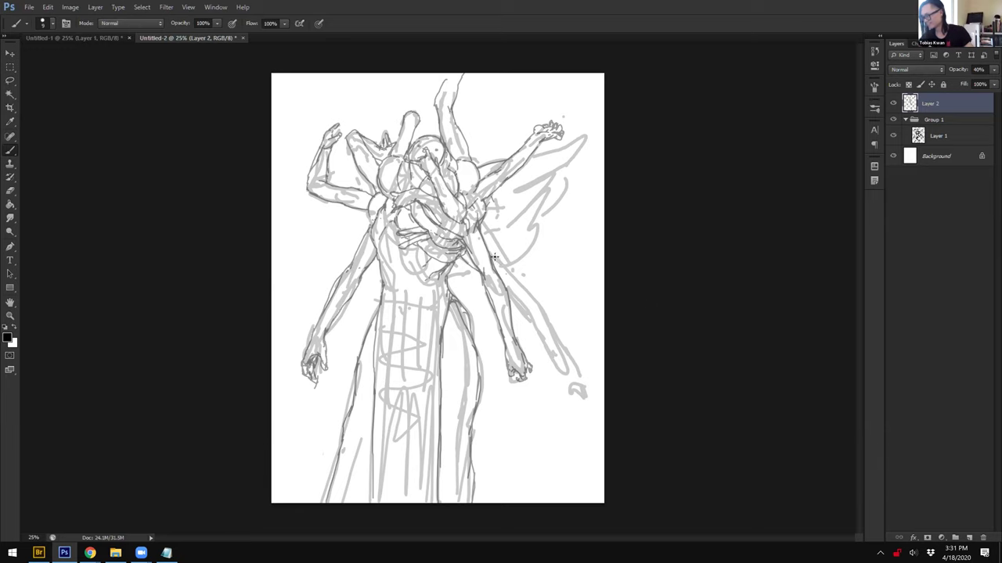
# Step: Trace both edges of the rear right arm behind the lowered one down to the wrist, redoing the outer edge
pyautogui.hotkey('ctrl', '+')
pyautogui.press('Return')
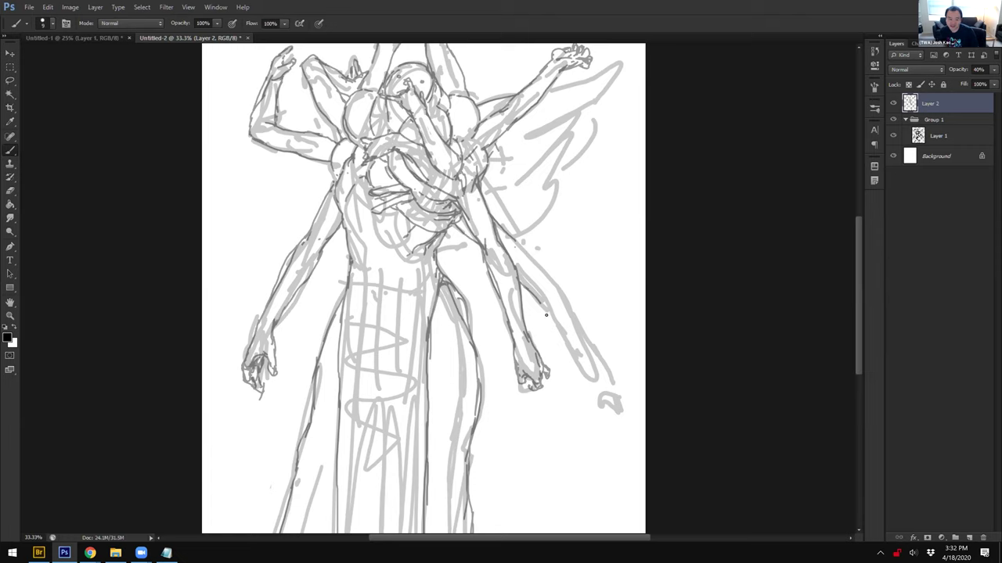
pyautogui.moveTo(506, 233)
pyautogui.mouseDown()
pyautogui.moveTo(561, 292)
pyautogui.moveTo(592, 362)
pyautogui.mouseUp()
pyautogui.hotkey('ctrl', 'z')
pyautogui.moveTo(540, 265); pyautogui.dragTo(565, 294)
pyautogui.moveTo(597, 363)
pyautogui.mouseDown()
pyautogui.moveTo(605, 376)
pyautogui.moveTo(583, 373)
pyautogui.mouseUp()
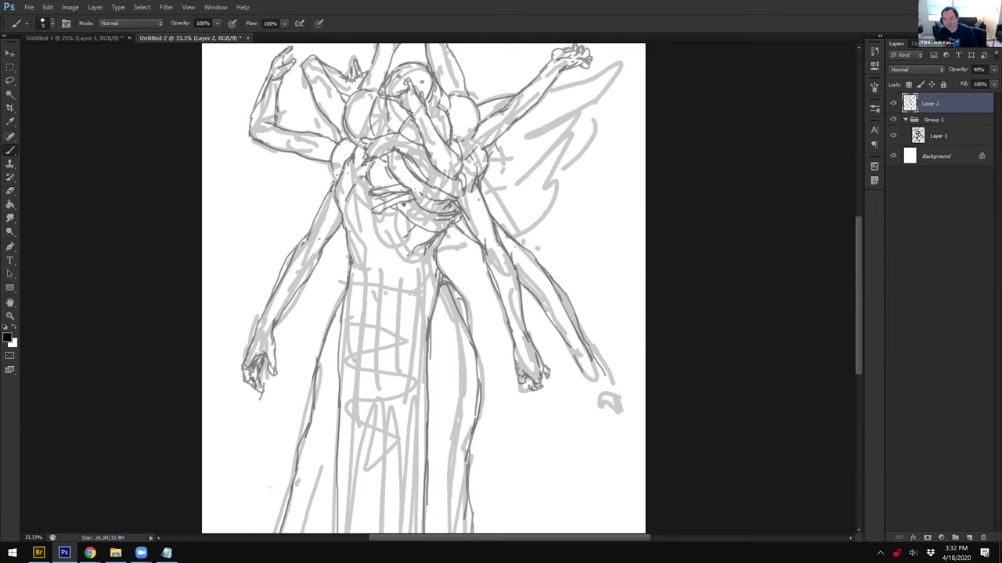
# Step: Refine the torso contours beneath the folded hands and add short lines along the left side of the chest
pyautogui.moveTo(396, 216); pyautogui.dragTo(403, 237)
pyautogui.rightClick(394, 239)
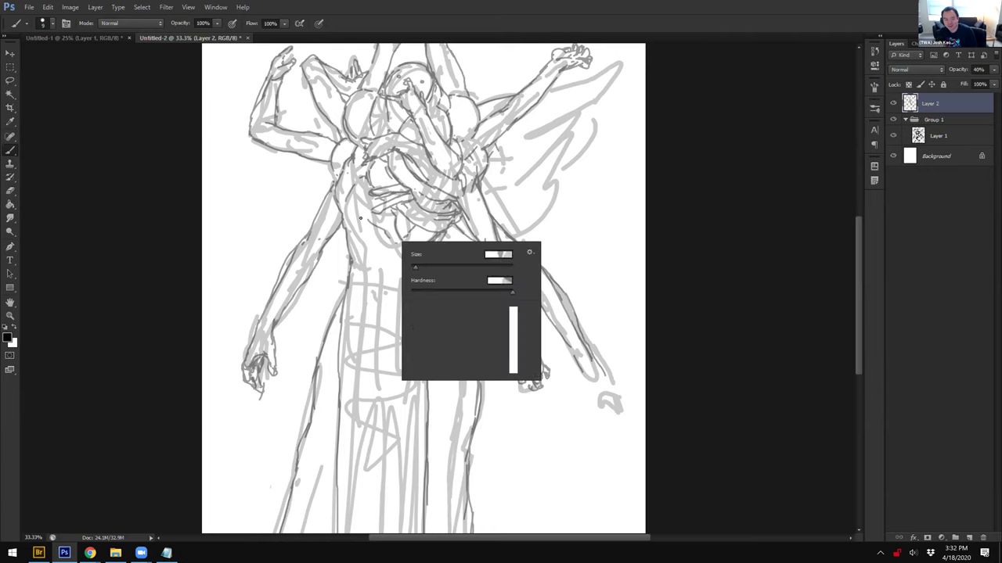
pyautogui.moveTo(344, 201); pyautogui.dragTo(349, 219)
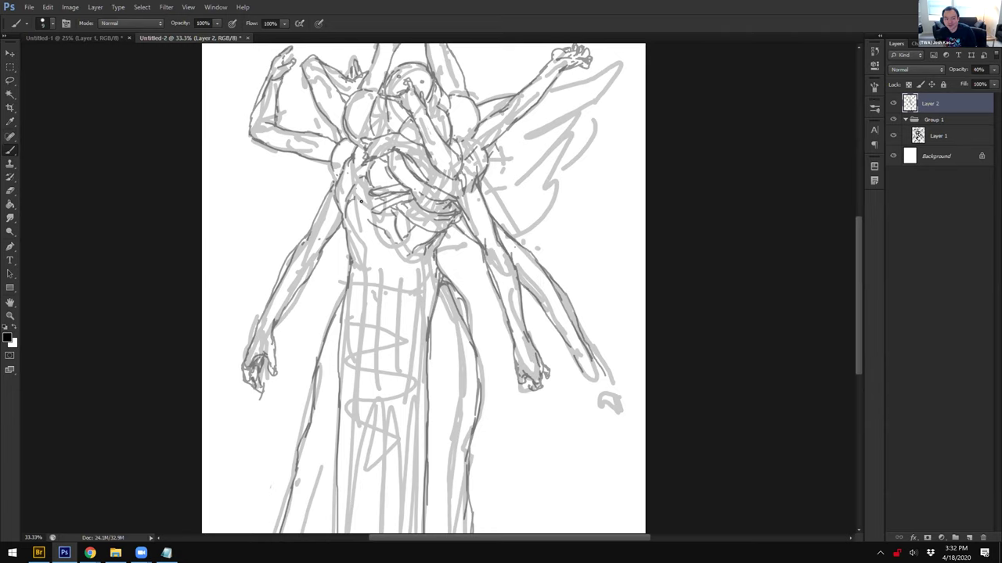
pyautogui.moveTo(365, 185); pyautogui.dragTo(366, 202)
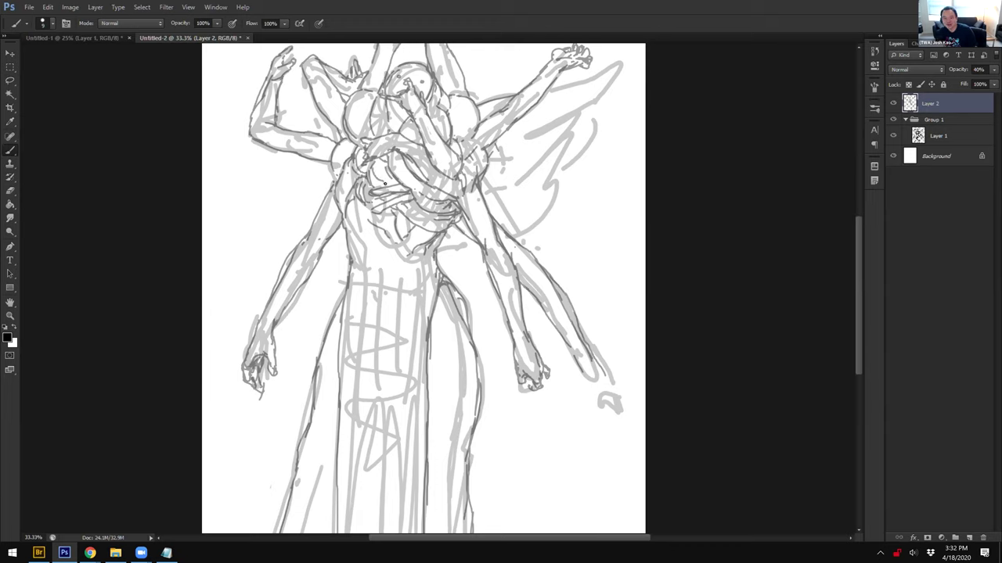
# Step: Outline the long uppermost feather of the right wing and trace the edges of the narrow feather beneath it
pyautogui.moveTo(548, 314); pyautogui.dragTo(611, 399)
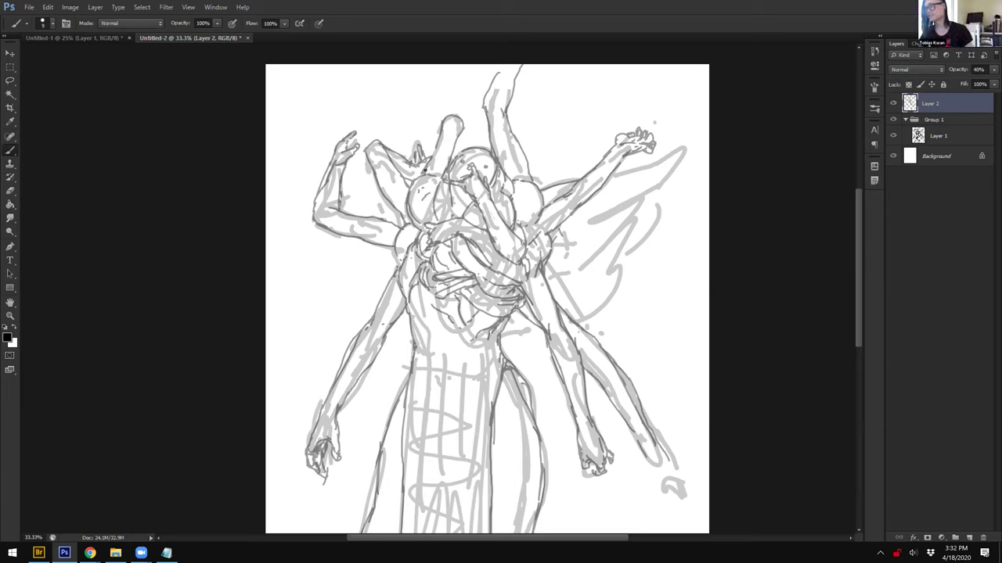
pyautogui.press('e')
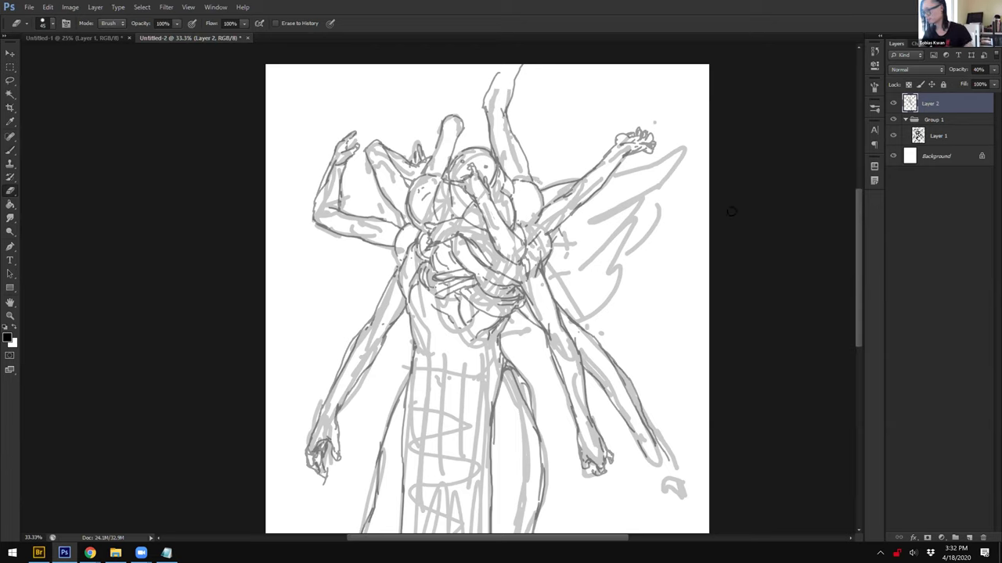
pyautogui.press('b')
pyautogui.moveTo(610, 178)
pyautogui.mouseDown()
pyautogui.moveTo(684, 150)
pyautogui.moveTo(636, 206)
pyautogui.moveTo(669, 174)
pyautogui.moveTo(585, 222)
pyautogui.moveTo(630, 196)
pyautogui.mouseUp()
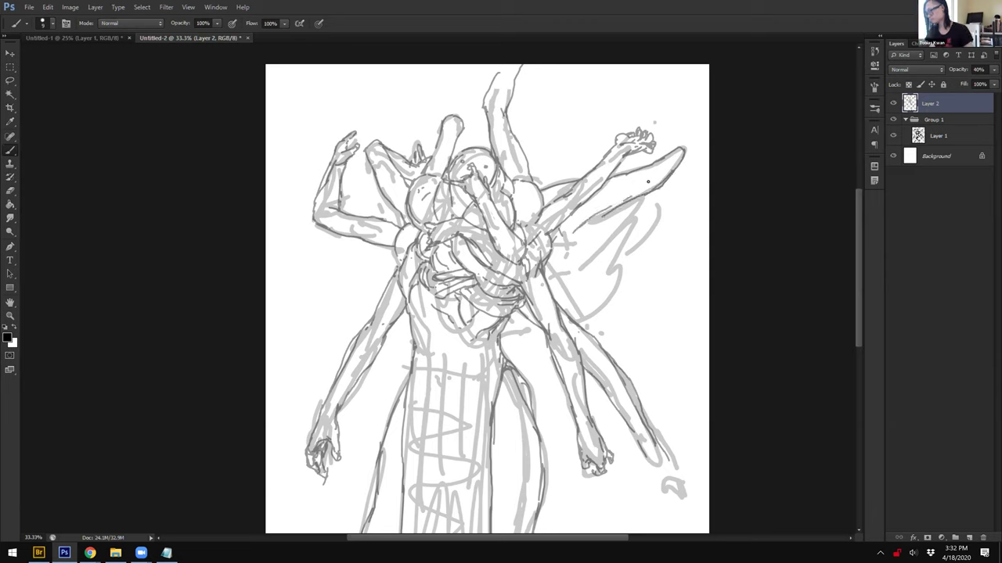
pyautogui.moveTo(617, 205); pyautogui.dragTo(638, 191)
pyautogui.moveTo(576, 230)
pyautogui.mouseDown()
pyautogui.moveTo(554, 242)
pyautogui.moveTo(599, 221)
pyautogui.mouseUp()
pyautogui.moveTo(644, 196); pyautogui.dragTo(568, 247)
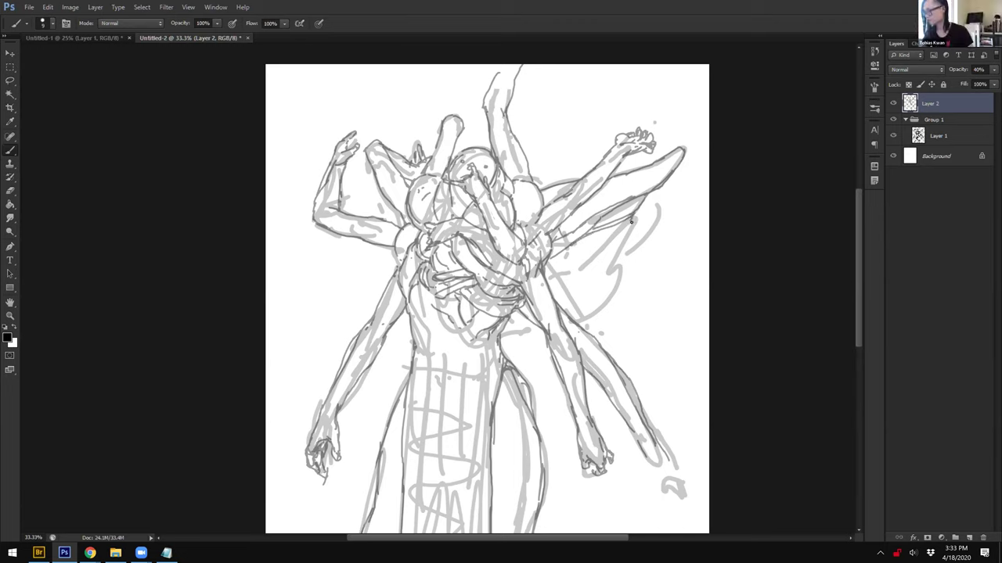
# Step: Trace the outer and inner edges of the middle wing feather back toward the body, undoing the last stroke
pyautogui.moveTo(630, 225); pyautogui.dragTo(610, 267)
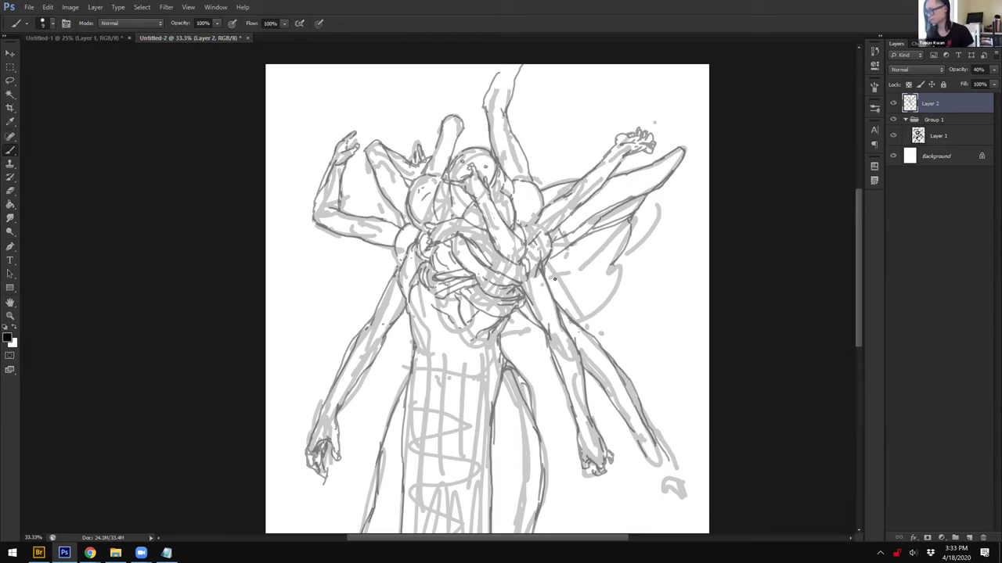
pyautogui.moveTo(555, 272); pyautogui.dragTo(624, 221)
pyautogui.moveTo(553, 277); pyautogui.dragTo(640, 203)
pyautogui.hotkey('ctrl', 'z')
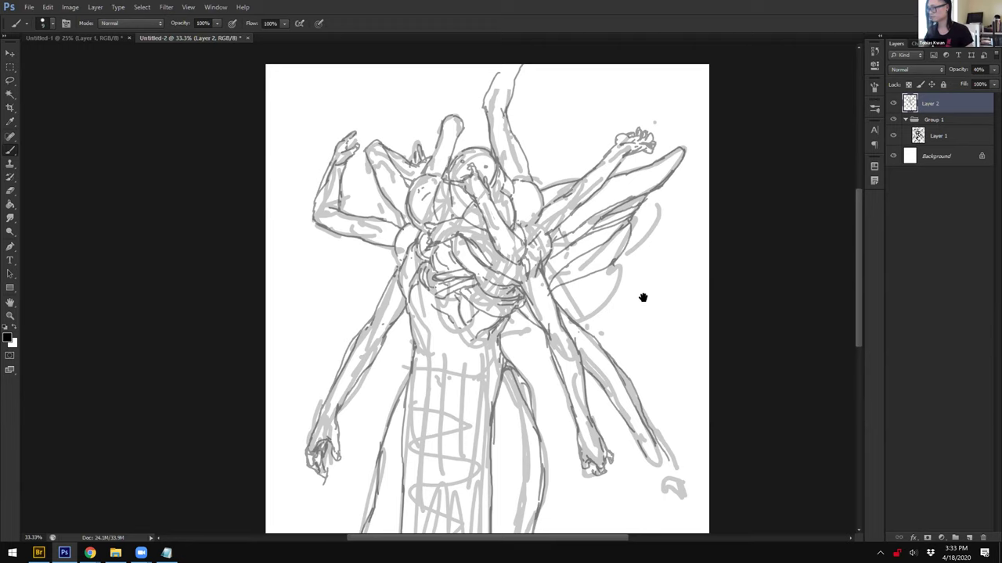
# Step: Draw a small pointed shape behind the raised right arm and a curved contour beneath the left shoulder
pyautogui.moveTo(644, 298); pyautogui.dragTo(635, 296)
pyautogui.moveTo(531, 186); pyautogui.dragTo(560, 168)
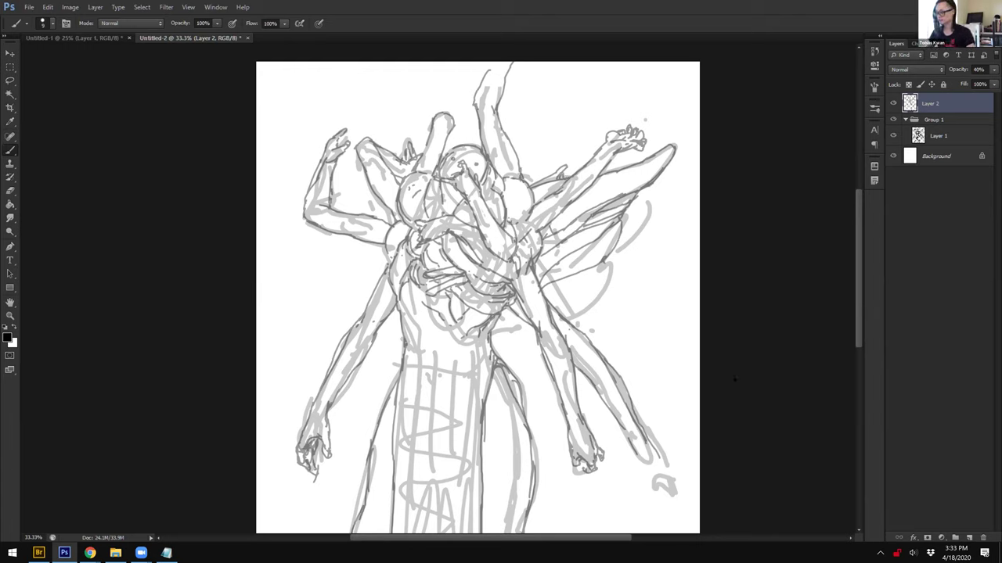
pyautogui.moveTo(376, 245); pyautogui.dragTo(372, 274)
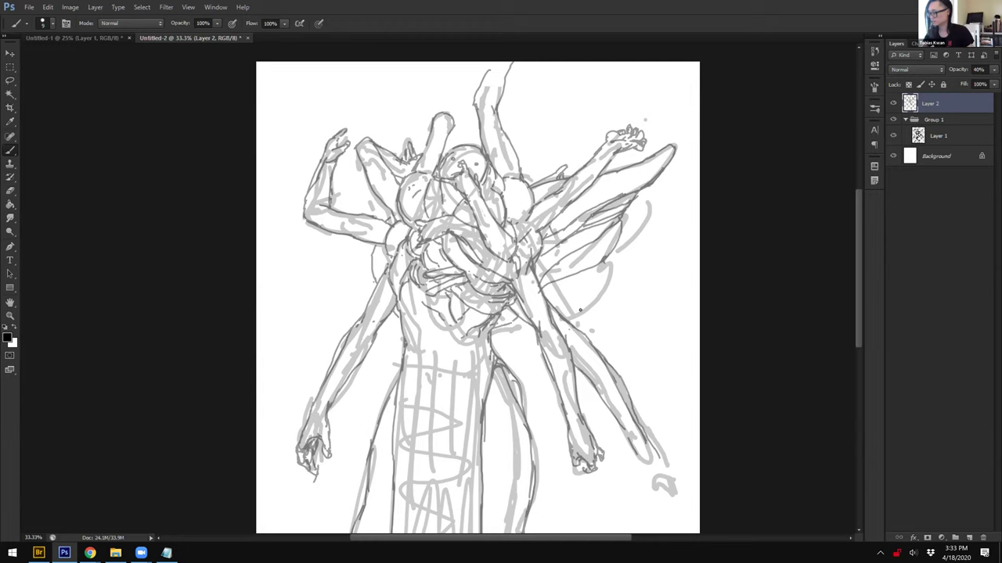
# Step: Outline the rounded lowest feather of the right wing and trace its upper edge out to the tip
pyautogui.moveTo(565, 320); pyautogui.dragTo(612, 264)
pyautogui.moveTo(542, 289); pyautogui.dragTo(618, 260)
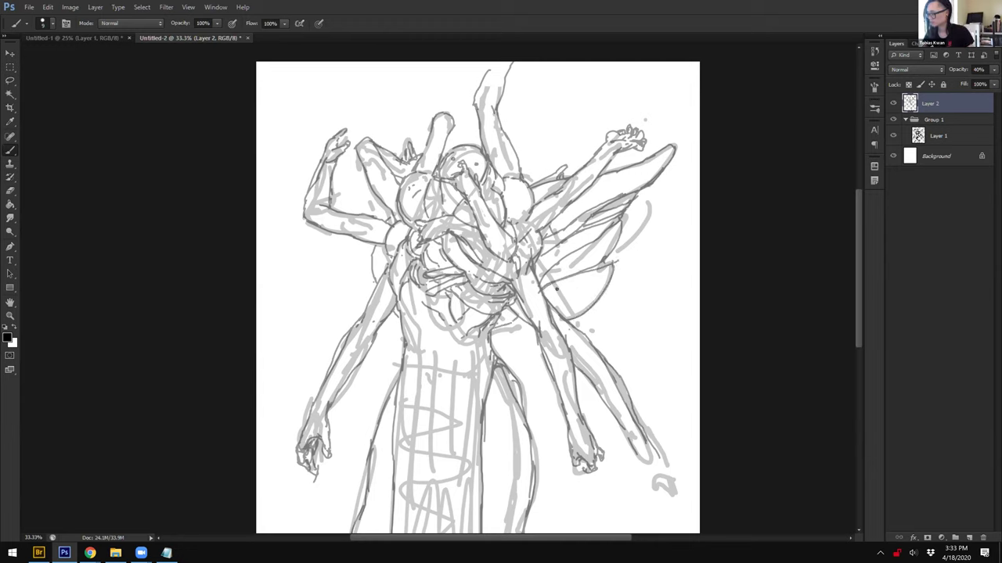
pyautogui.moveTo(551, 287); pyautogui.dragTo(609, 268)
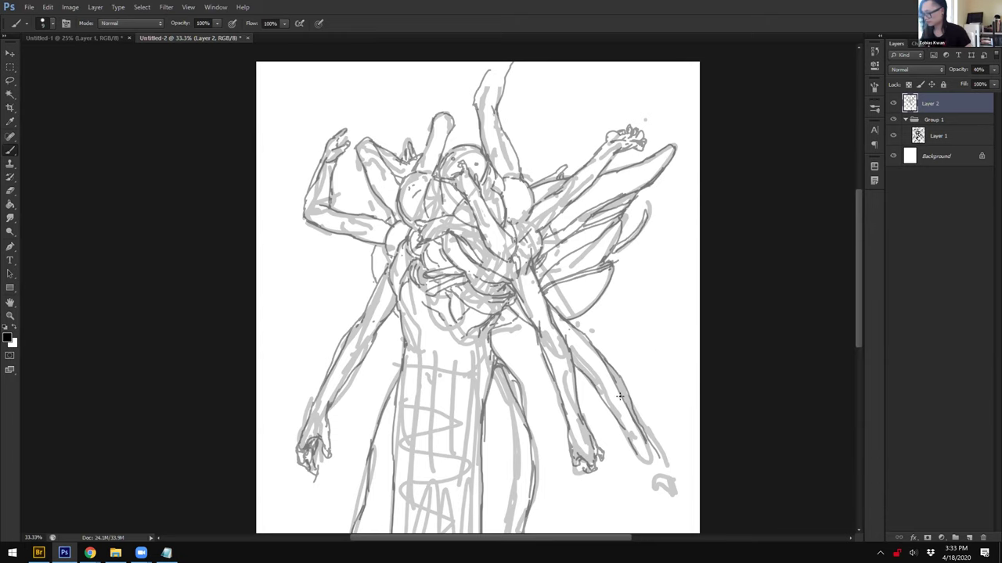
# Step: Merge Layer 2 with Group 1 and its Layer 1 into a single layer above the Background
pyautogui.hotkey('ctrl', '-')
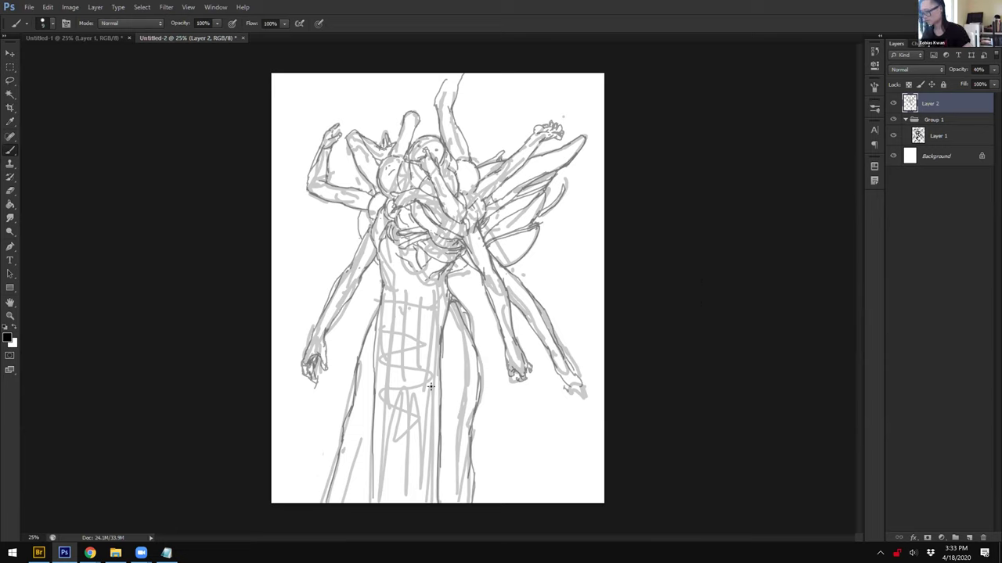
pyautogui.click(939, 122)
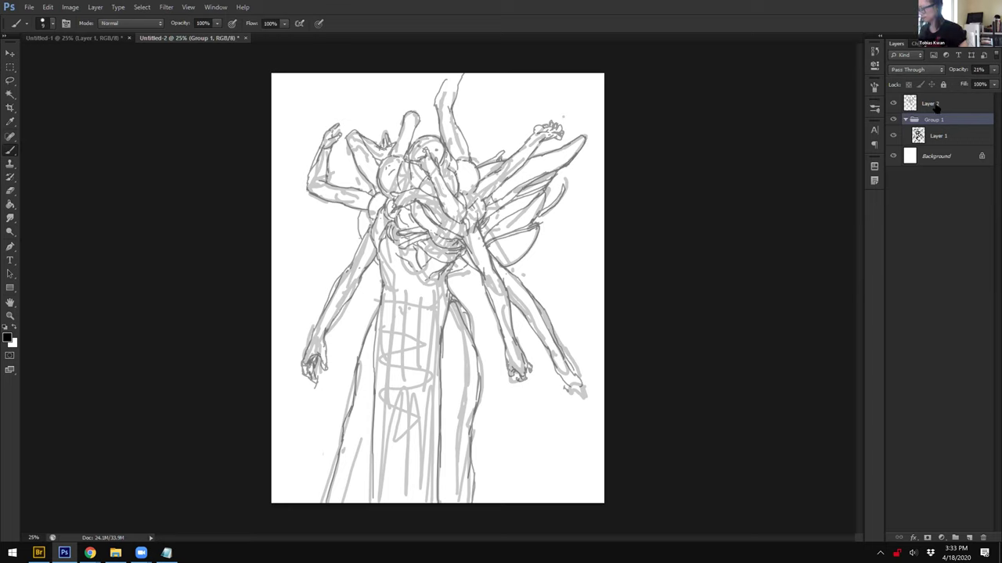
pyautogui.click(937, 105)
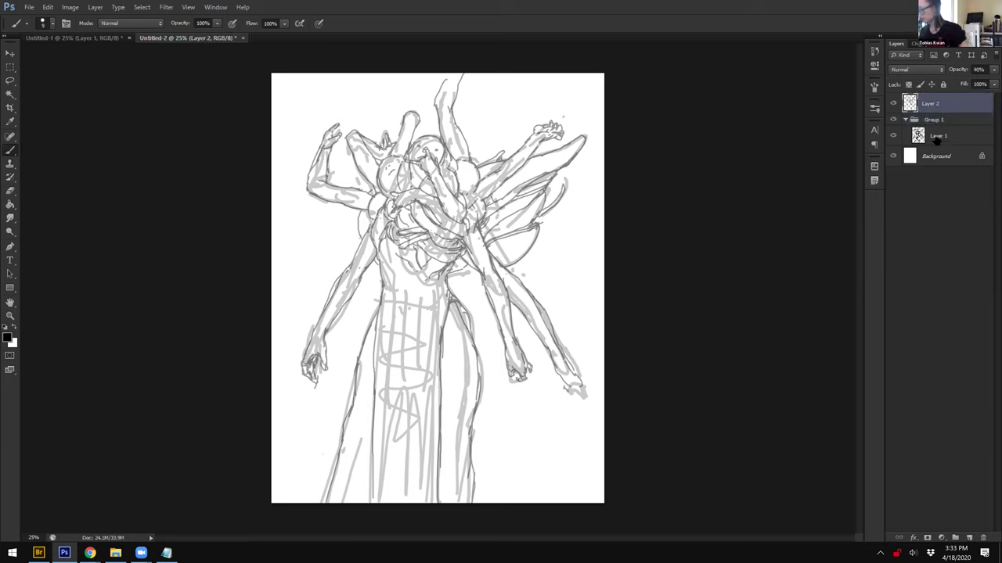
pyautogui.click(947, 161)
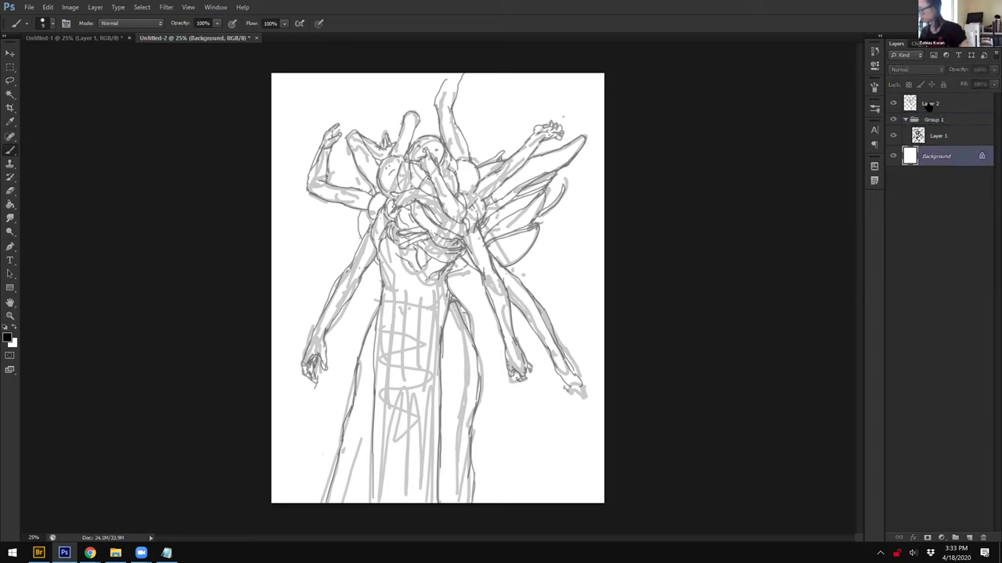
pyautogui.click(937, 107)
pyautogui.keyDown('shift'); pyautogui.click(942, 136); pyautogui.keyUp('shift')
pyautogui.hotkey('ctrl', 'e')
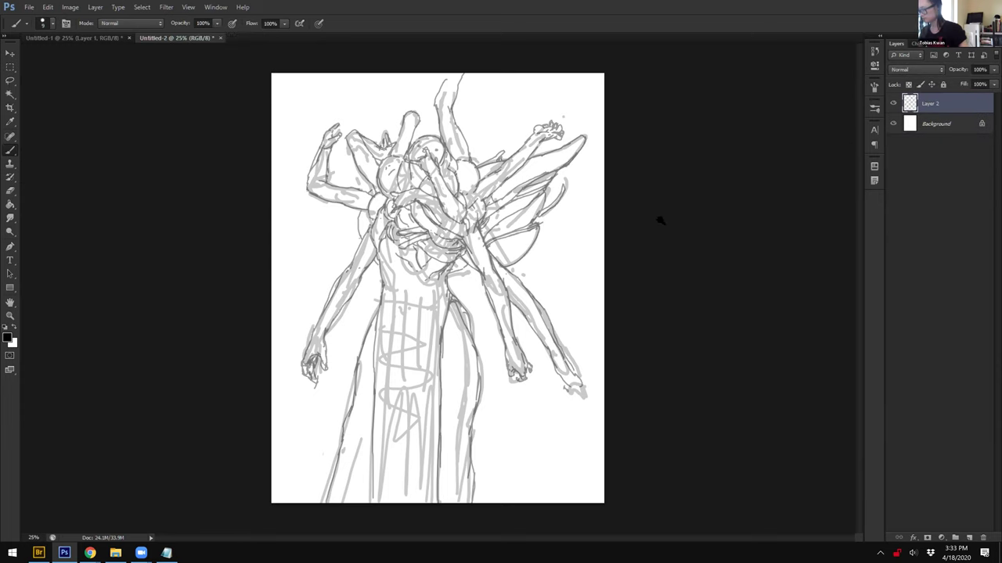
pyautogui.press('w')
pyautogui.click(592, 353)
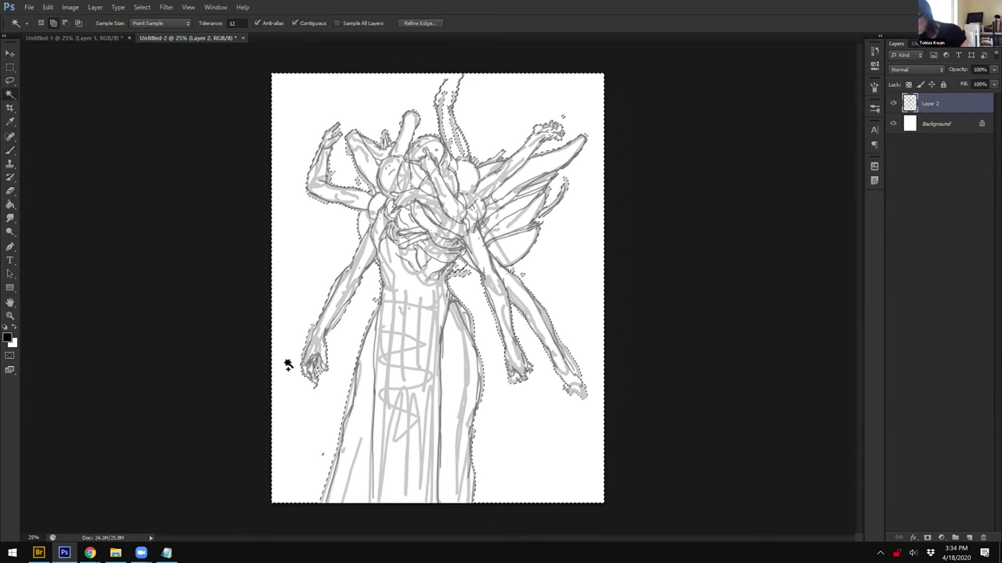
pyautogui.hotkey('ctrl', 'd')
# Step: Close the open top of the raised arm's outline and select the empty areas on both sides of the figure with the Magic Wand
pyautogui.press('b')
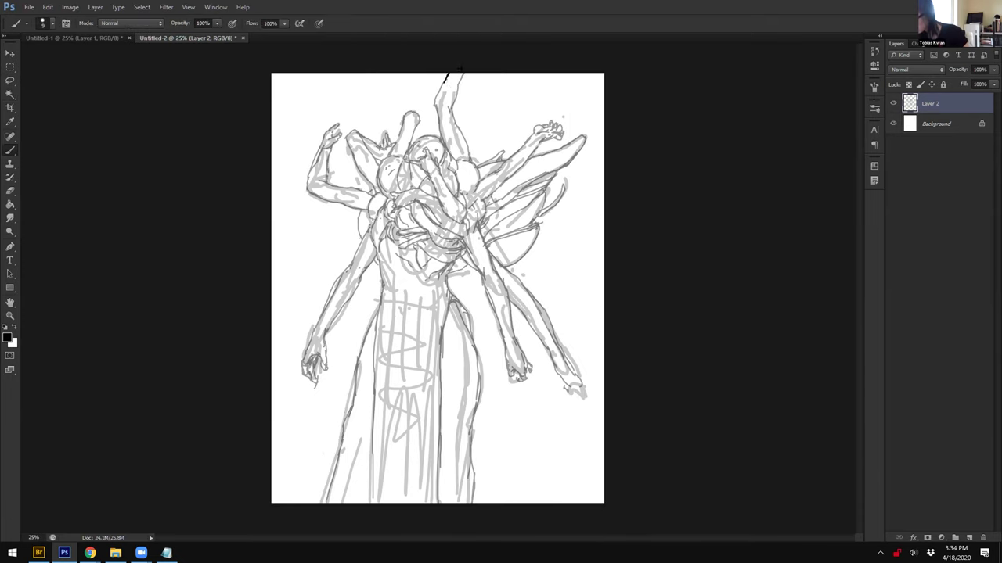
pyautogui.press('w')
pyautogui.click(537, 450)
pyautogui.keyDown('shift'); pyautogui.click(337, 292); pyautogui.keyUp('shift')
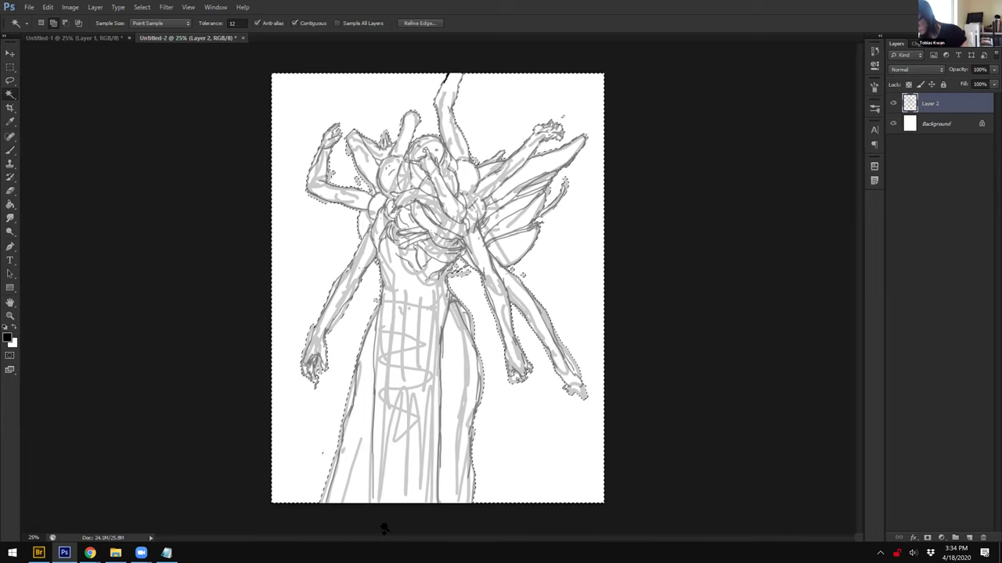
# Step: Create a new layer and move the Layer 2 line art above it
pyautogui.click(969, 537)
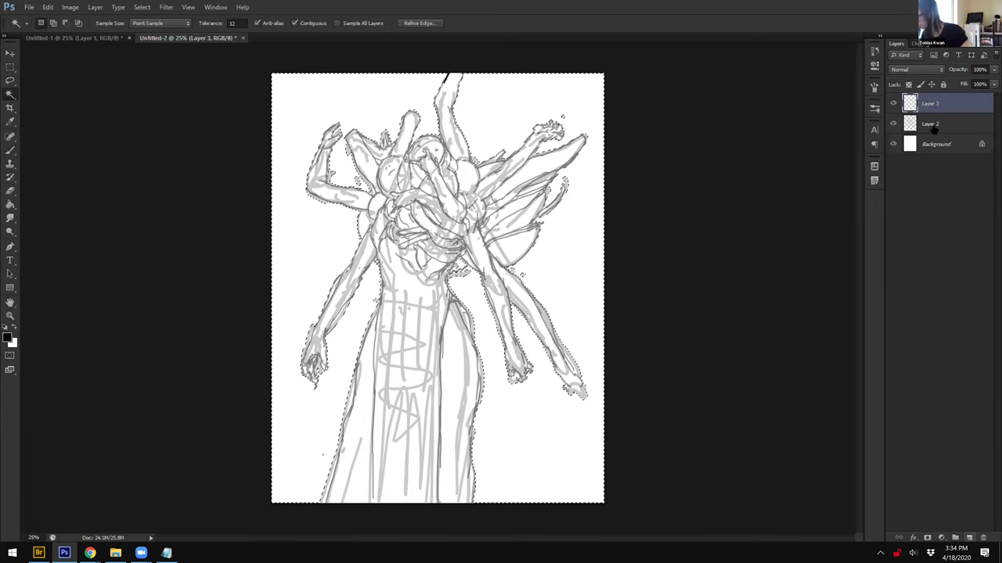
pyautogui.click(933, 127)
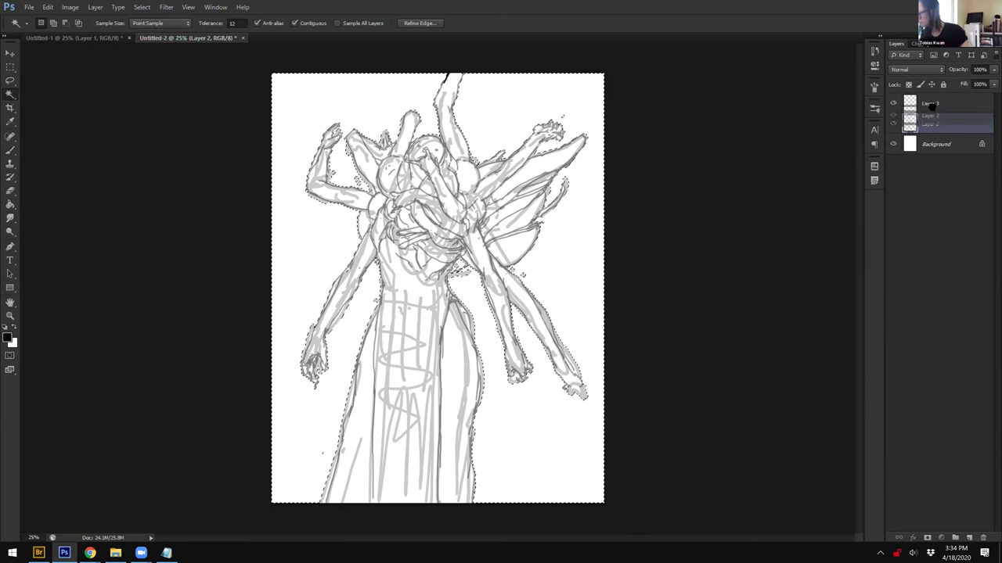
# Step: Merge the two sketch layers and add a new empty layer directly beneath the merged line art
pyautogui.click(935, 111)
pyautogui.hotkey('ctrl', 'e')
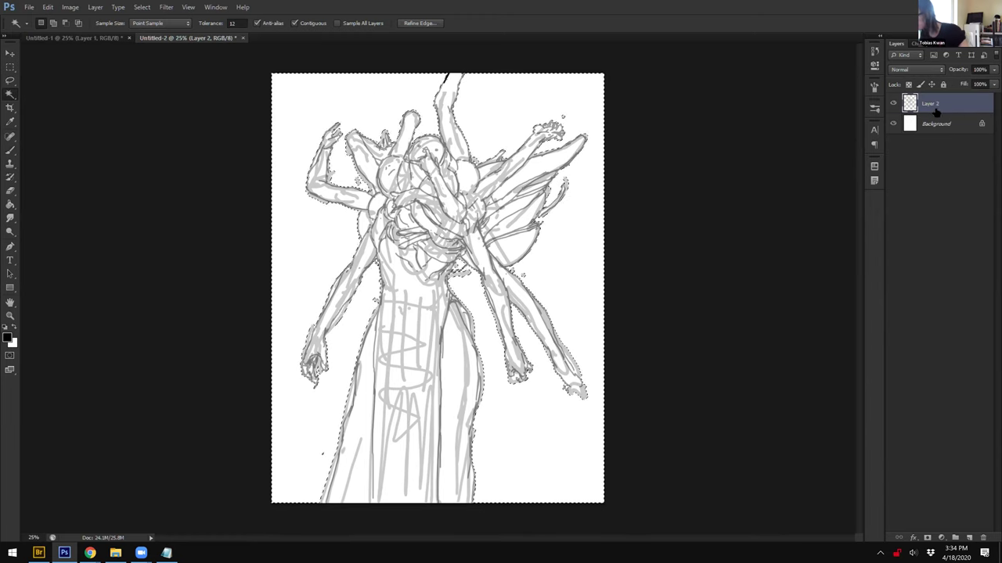
pyautogui.hotkey('ctrl', 'shift', 'n')
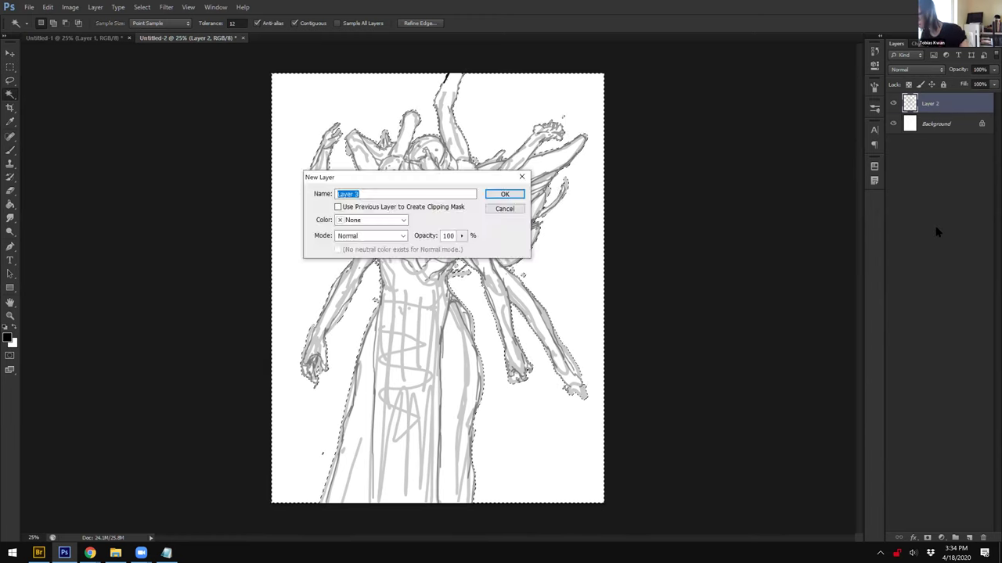
pyautogui.press('Return')
pyautogui.moveTo(935, 103); pyautogui.dragTo(952, 131)
# Step: Invert the selection, fill the figure's silhouette with black on the new layer, and lighten the fill to mid grey
pyautogui.hotkey('ctrl', 'shift', 'i')
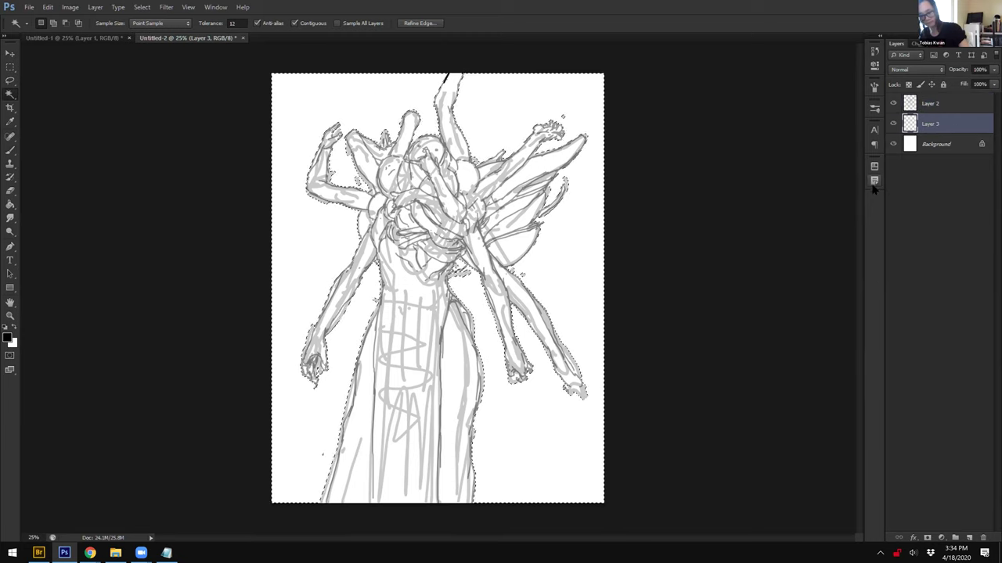
pyautogui.press('g')
pyautogui.click(460, 416)
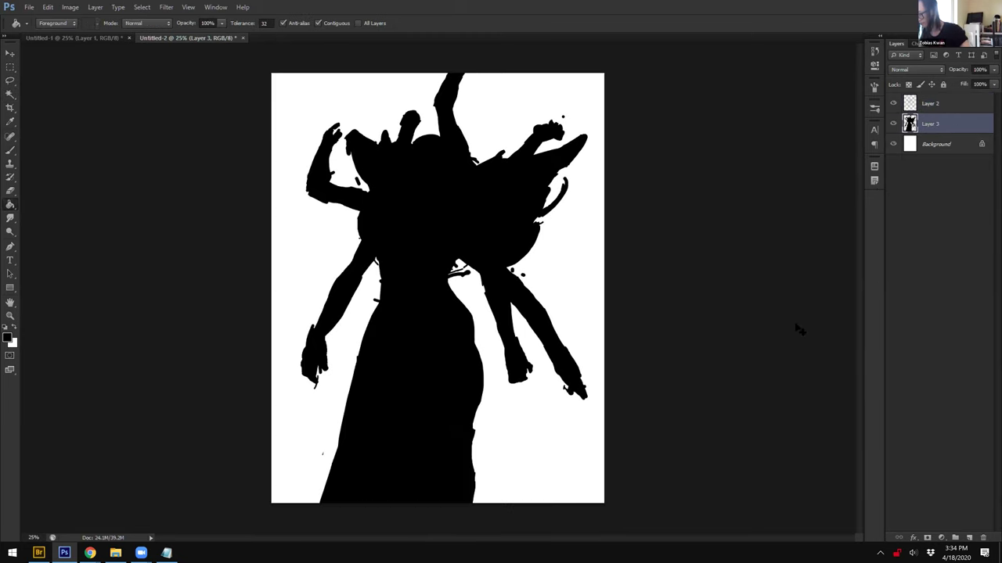
pyautogui.hotkey('ctrl', 'u')
pyautogui.click(829, 264)
pyautogui.press('Return')
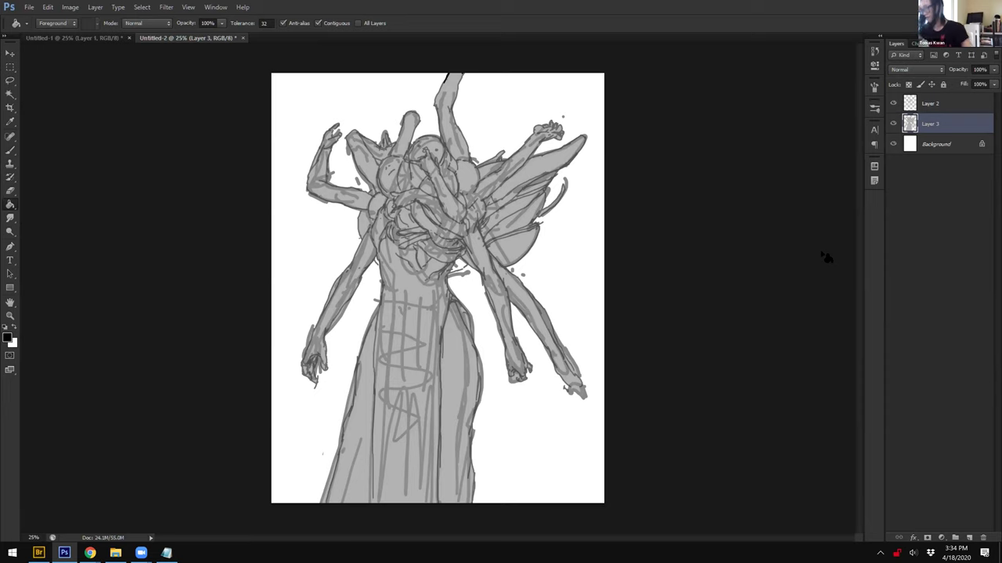
# Step: Clip the line-art layer to the grey silhouette layer
pyautogui.click(936, 105)
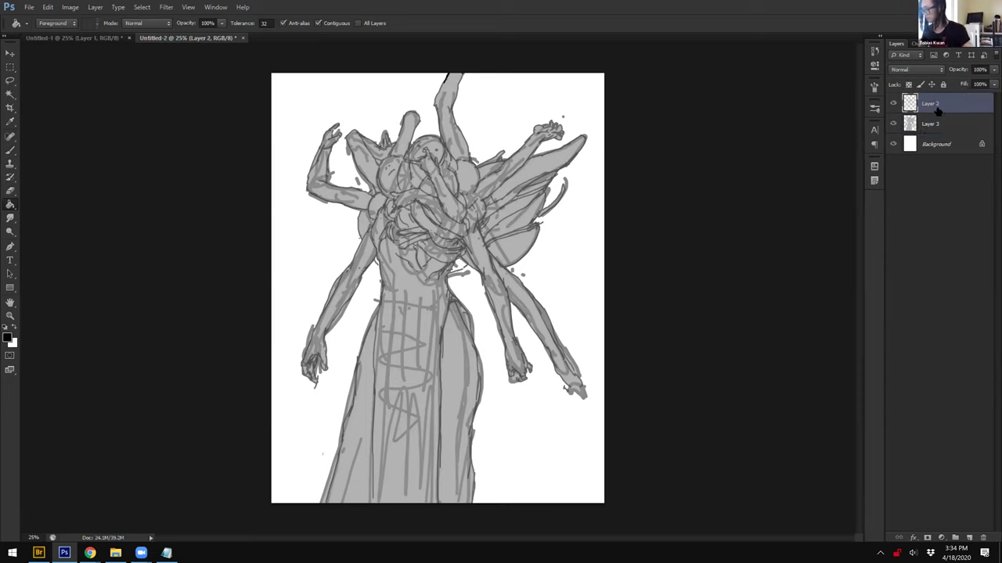
pyautogui.keyDown('alt'); pyautogui.click(945, 113); pyautogui.keyUp('alt')
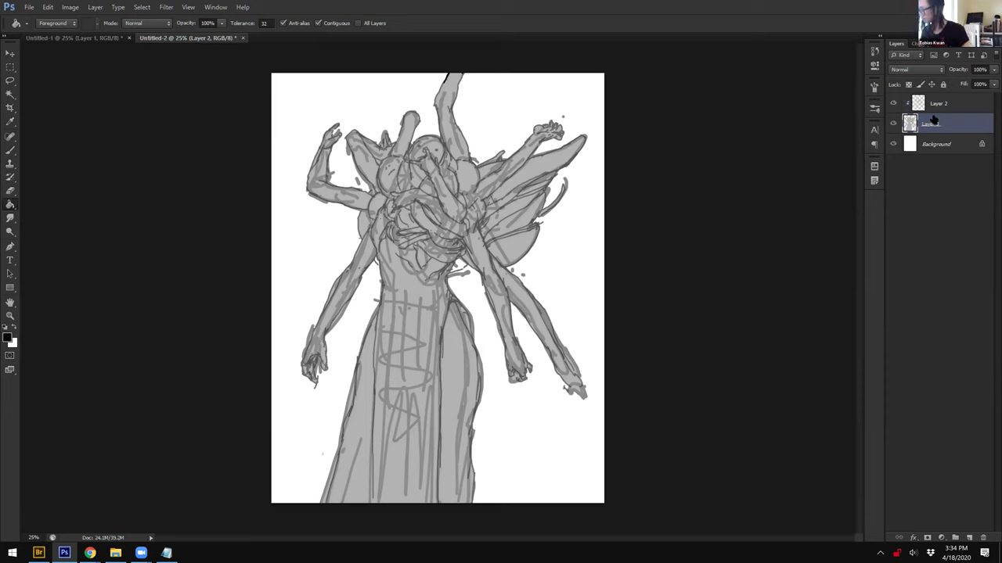
# Step: Paint darker grey, sampled from the figure, between the torso and the right shoulder on the silhouette layer with an enlarged brush
pyautogui.press('b')
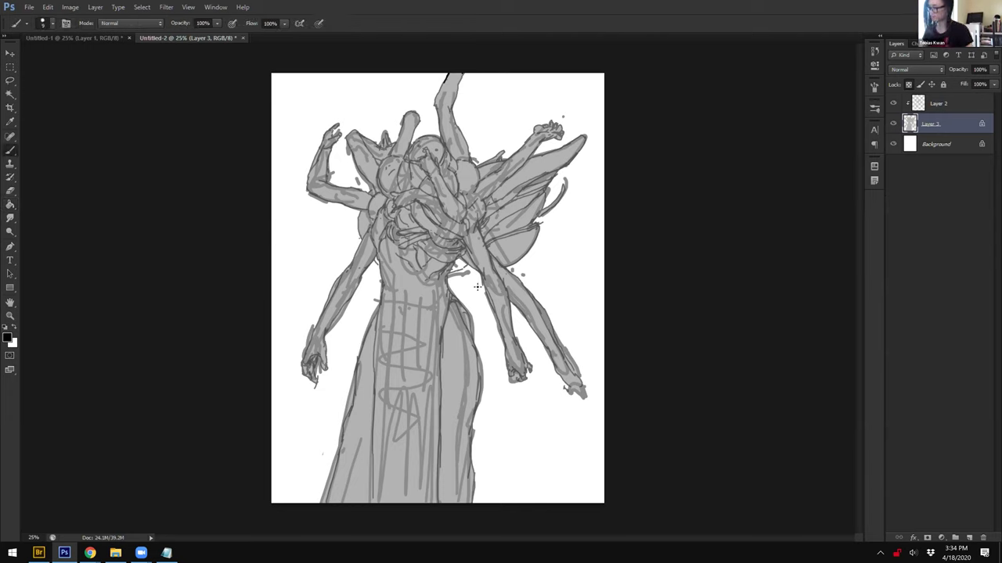
pyautogui.click(908, 85)
pyautogui.moveTo(447, 272); pyautogui.dragTo(475, 246)
pyautogui.keyDown('alt'); pyautogui.click(432, 270); pyautogui.keyUp('alt')
pyautogui.press(']')
pyautogui.press(']')
pyautogui.press(']')
pyautogui.press(']')
pyautogui.press(']')
pyautogui.keyDown('alt'); pyautogui.click(457, 265); pyautogui.keyUp('alt')
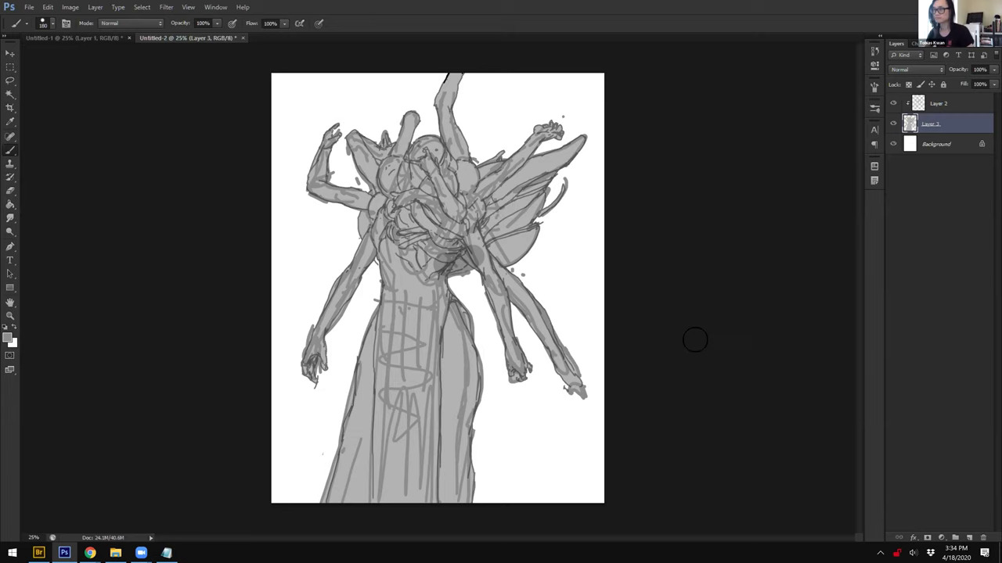
# Step: Merge the clipped line art and the grey silhouette into one layer
pyautogui.hotkey('ctrl', '-')
pyautogui.hotkey('ctrl', '-')
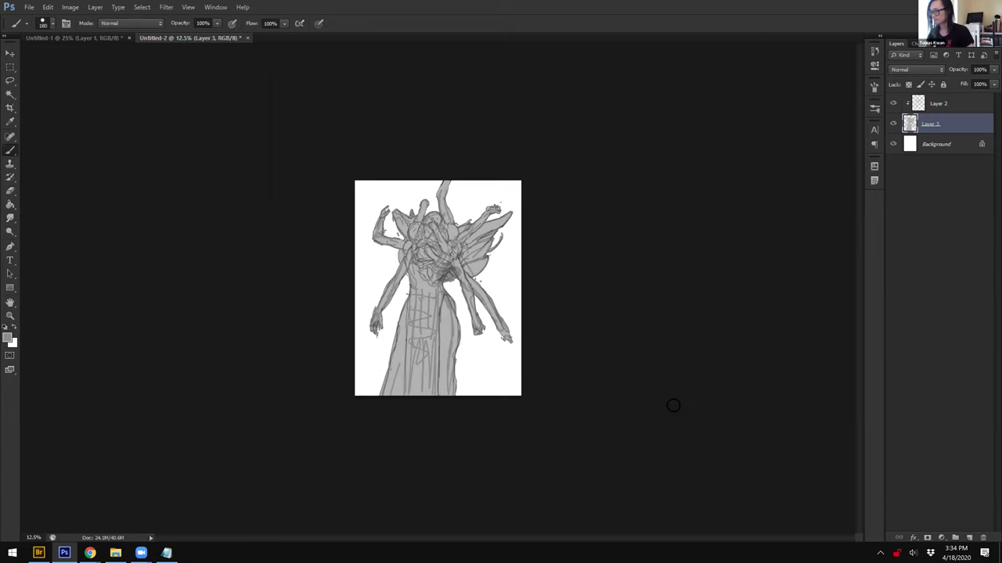
pyautogui.hotkey('ctrl', '+')
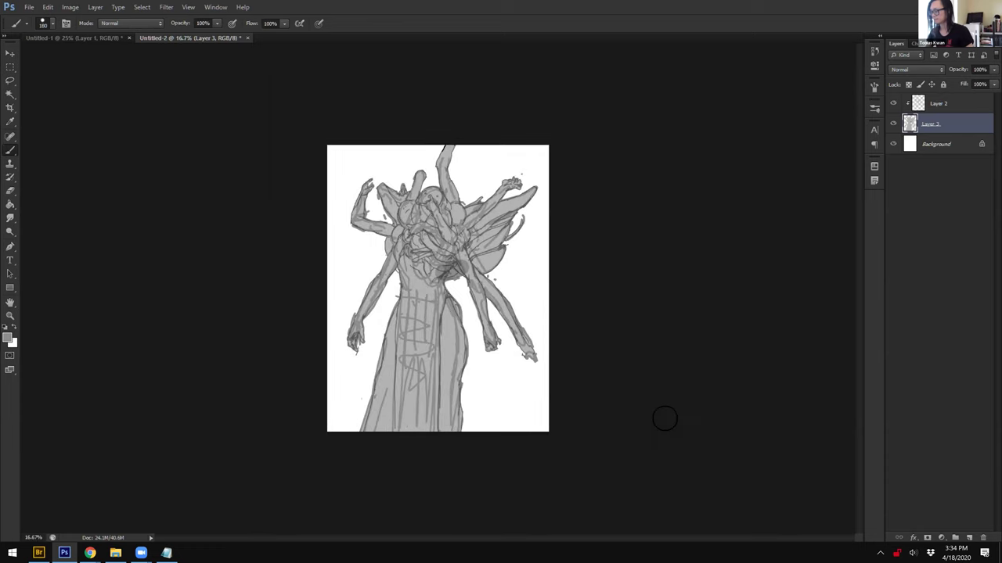
pyautogui.keyDown('shift'); pyautogui.click(939, 104); pyautogui.keyUp('shift')
pyautogui.hotkey('ctrl', 'e')
# Step: Lasso the figure's outermost lower-right arm and rotate it slightly outward, then deselect
pyautogui.press('l')
pyautogui.moveTo(510, 304)
pyautogui.mouseDown()
pyautogui.moveTo(593, 352)
pyautogui.moveTo(599, 318)
pyautogui.mouseUp()
pyautogui.hotkey('ctrl', 't')
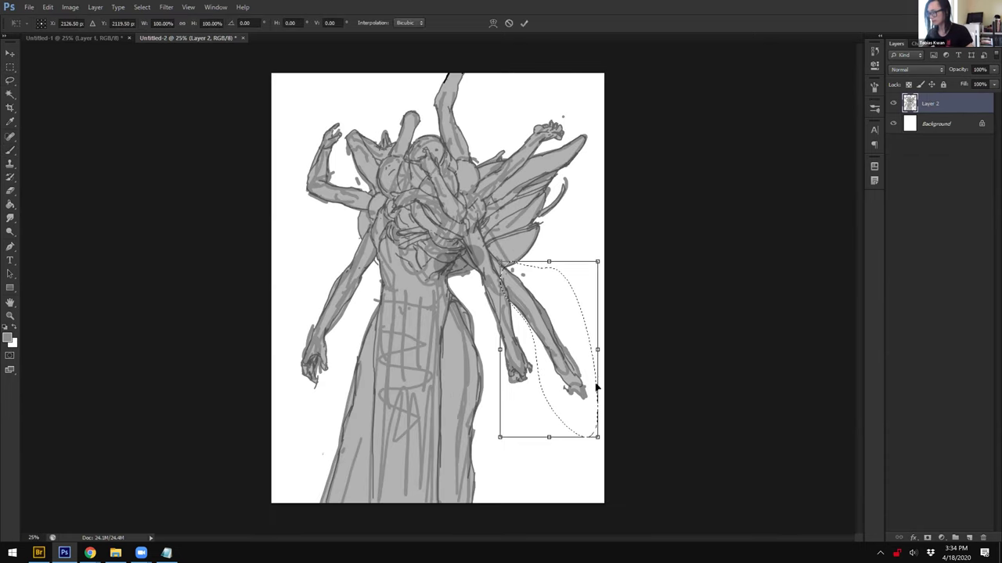
pyautogui.moveTo(597, 366)
pyautogui.mouseDown()
pyautogui.moveTo(589, 383)
pyautogui.moveTo(599, 331)
pyautogui.mouseUp()
pyautogui.press('Return')
pyautogui.hotkey('ctrl', 'd')
# Step: Lasso the figure's lower-left forearm and hand and rotate them outward from the body, then deselect
pyautogui.moveTo(335, 306); pyautogui.dragTo(366, 313)
pyautogui.hotkey('ctrl', 't')
pyautogui.moveTo(295, 370)
pyautogui.mouseDown()
pyautogui.moveTo(312, 393)
pyautogui.moveTo(318, 365)
pyautogui.mouseUp()
pyautogui.press('Return')
pyautogui.hotkey('ctrl', 'd')
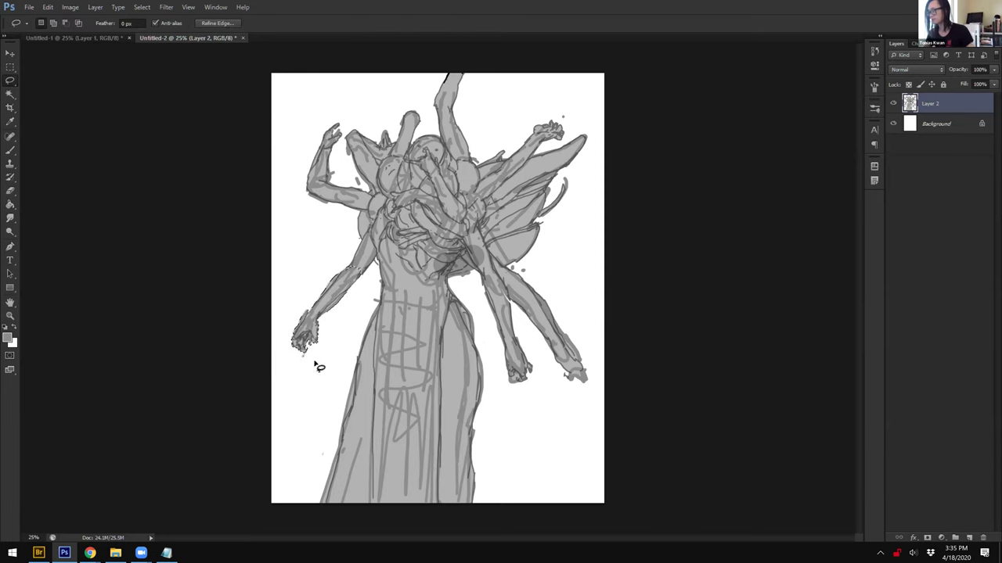
# Step: Reduce the brush to 40 px and shade the base of the right wings with dark grey
pyautogui.press('b')
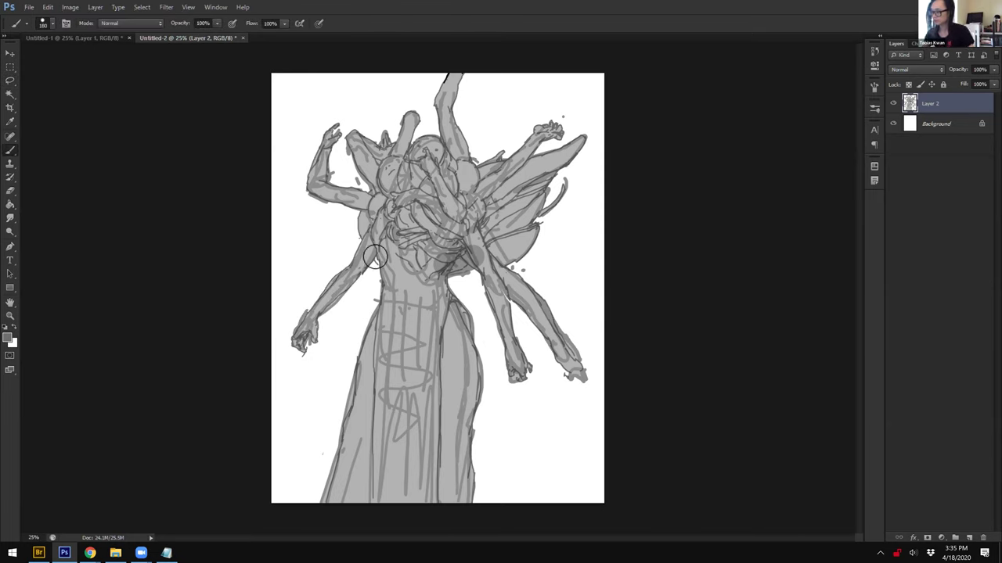
pyautogui.press('[')
pyautogui.press('[')
pyautogui.press('[')
pyautogui.press('[')
pyautogui.press('[')
pyautogui.press('[')
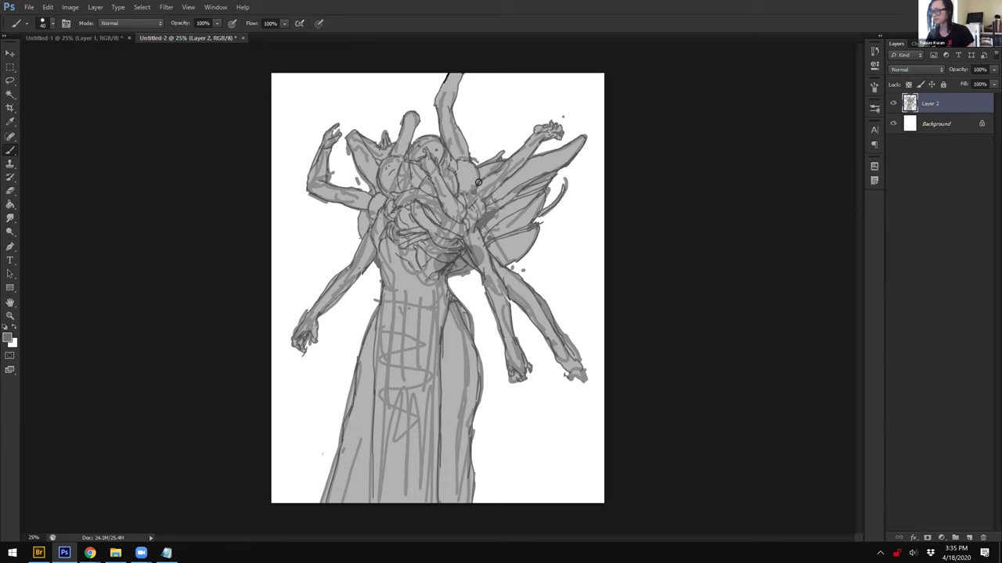
pyautogui.moveTo(392, 291); pyautogui.dragTo(445, 498)
pyautogui.hotkey('ctrl', 'z')
pyautogui.moveTo(442, 146)
pyautogui.mouseDown()
pyautogui.moveTo(428, 167)
pyautogui.moveTo(424, 394)
pyautogui.moveTo(399, 529)
pyautogui.mouseUp()
pyautogui.hotkey('ctrl', 'z')
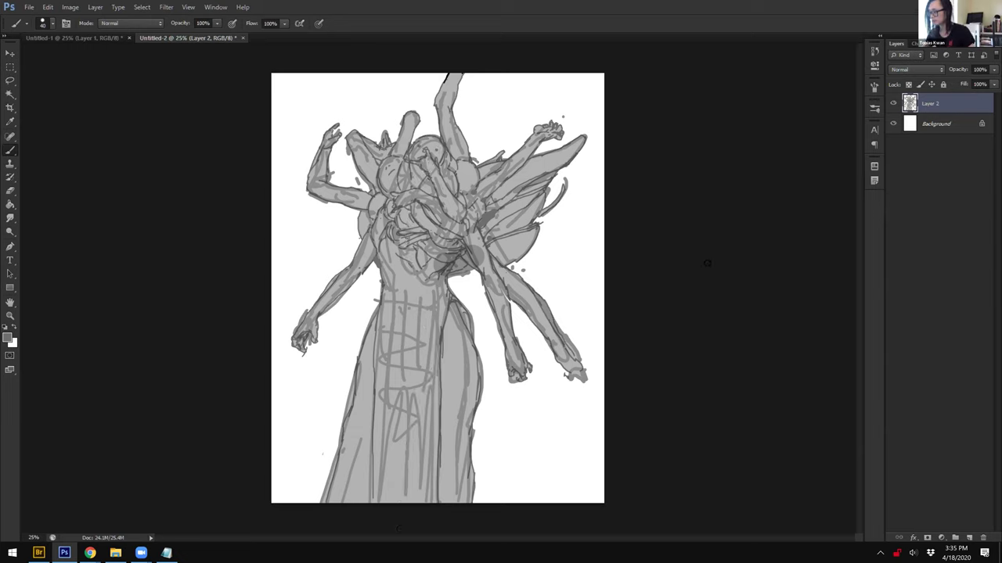
# Step: Lock the figure layer's transparent pixels, restoring default colours, and clip a new empty layer to it
pyautogui.click(936, 126)
pyautogui.click(931, 108)
pyautogui.click(909, 84)
pyautogui.press('d')
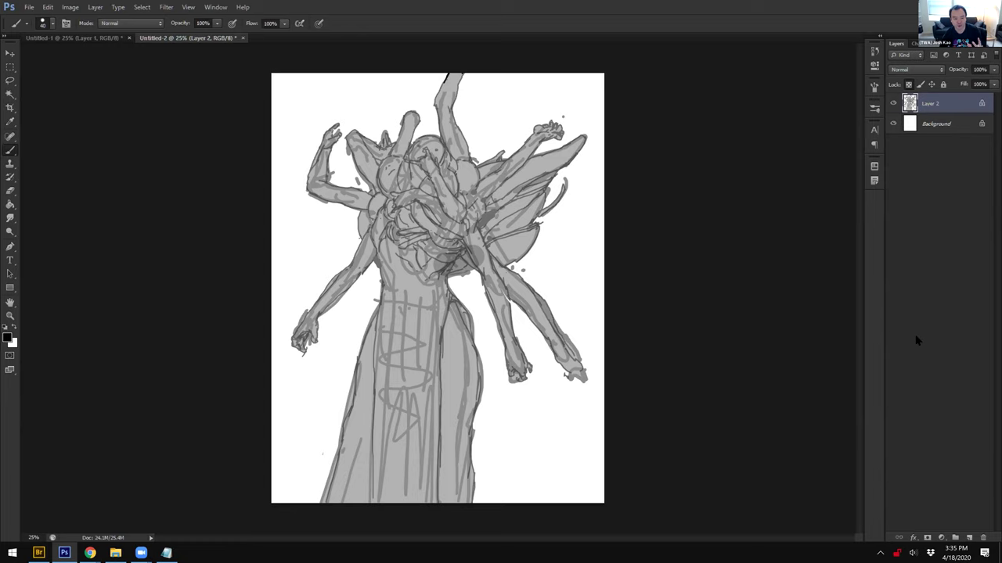
pyautogui.click(969, 538)
pyautogui.keyDown('alt'); pyautogui.click(938, 112); pyautogui.keyUp('alt')
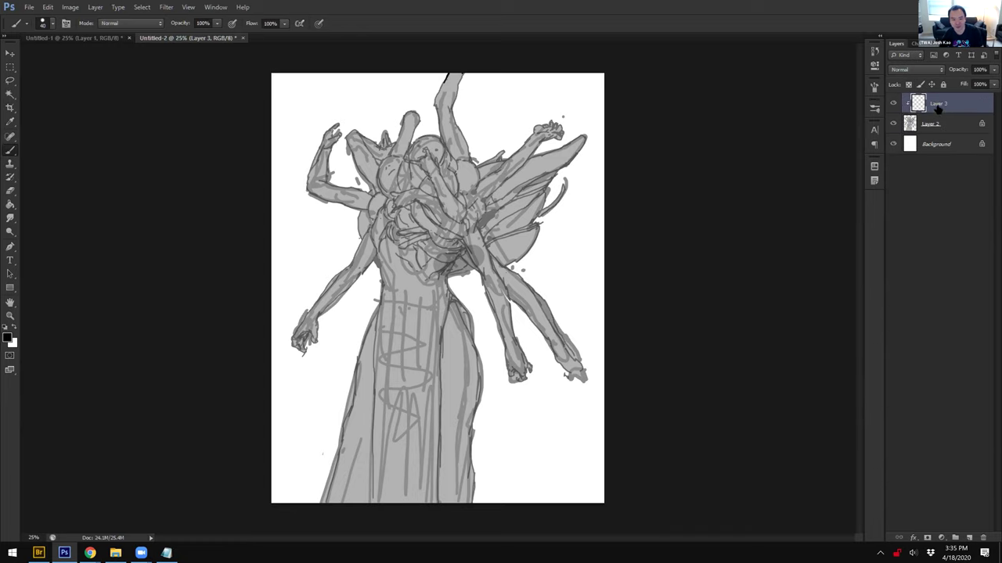
# Step: Select the figure layer and unlock its transparent pixels
pyautogui.click(931, 124)
pyautogui.hotkey('ctrl', '+')
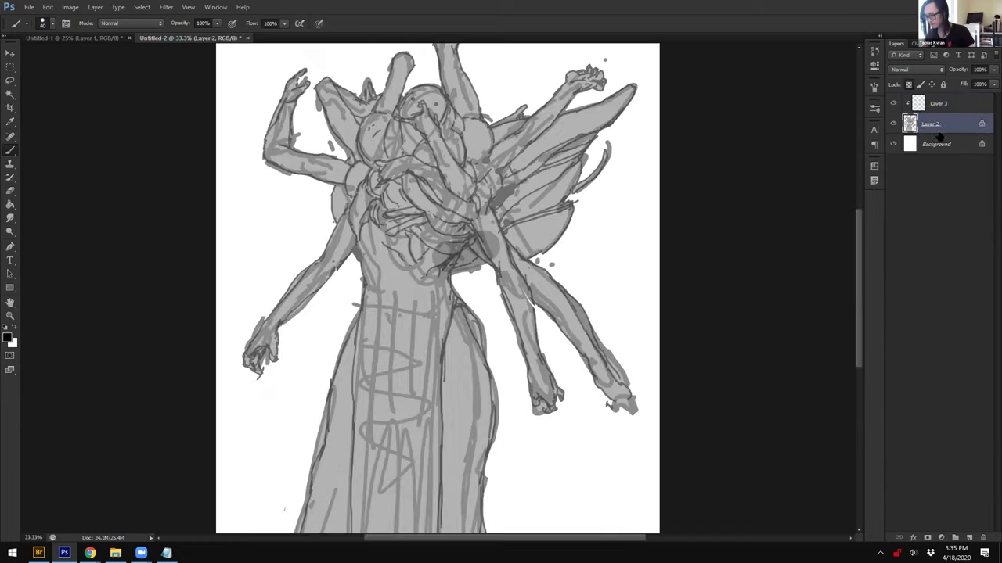
pyautogui.click(907, 84)
pyautogui.moveTo(257, 321); pyautogui.dragTo(243, 349)
pyautogui.press('e')
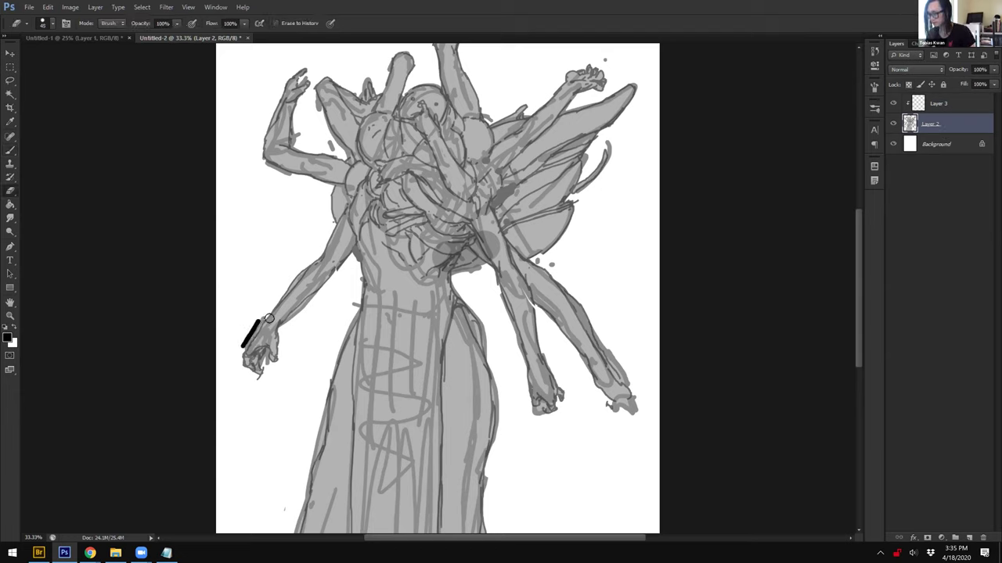
pyautogui.hotkey('ctrl', 'z')
pyautogui.hotkey('alt', ']')
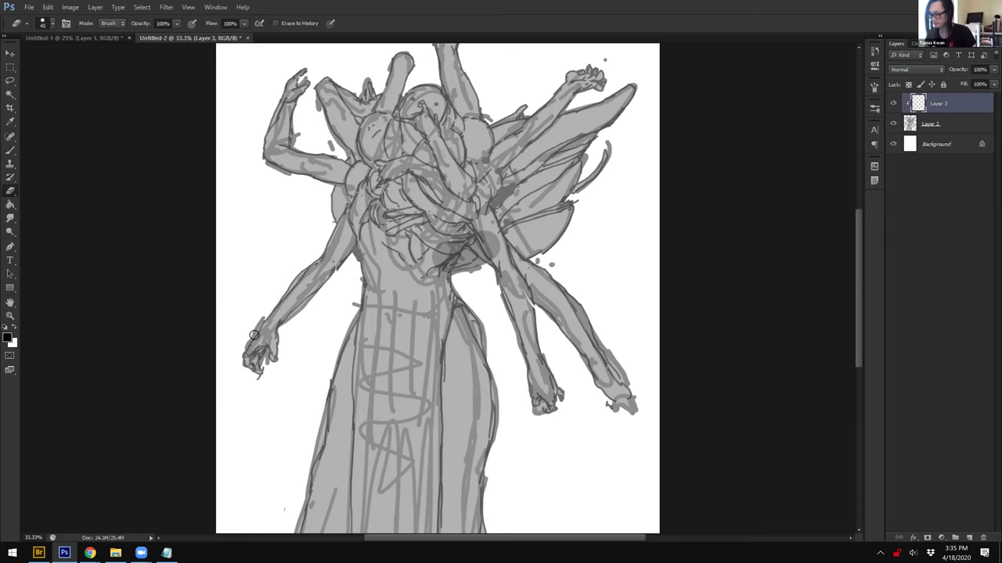
pyautogui.hotkey('alt', '[')
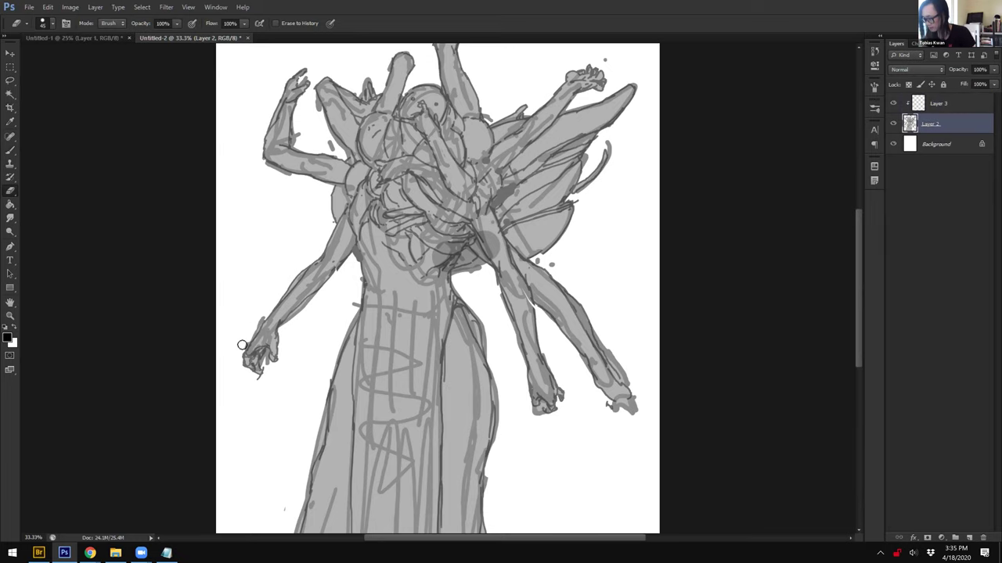
# Step: Lasso the raised hand of the figure's upper-left arm and transform it so the fingers reach further up
pyautogui.moveTo(333, 132); pyautogui.dragTo(319, 246)
pyautogui.press('l')
pyautogui.moveTo(303, 173)
pyautogui.mouseDown()
pyautogui.moveTo(291, 175)
pyautogui.moveTo(286, 229)
pyautogui.moveTo(313, 160)
pyautogui.moveTo(276, 158)
pyautogui.mouseUp()
pyautogui.hotkey('ctrl', 't')
pyautogui.moveTo(304, 191); pyautogui.dragTo(293, 194)
pyautogui.moveTo(295, 148); pyautogui.dragTo(334, 121)
pyautogui.press('Return')
# Step: Smudge the outer edge of the raised upper-left forearm to smooth its shape
pyautogui.press('r')
pyautogui.moveTo(271, 207); pyautogui.dragTo(272, 254)
pyautogui.hotkey('ctrl', '-')
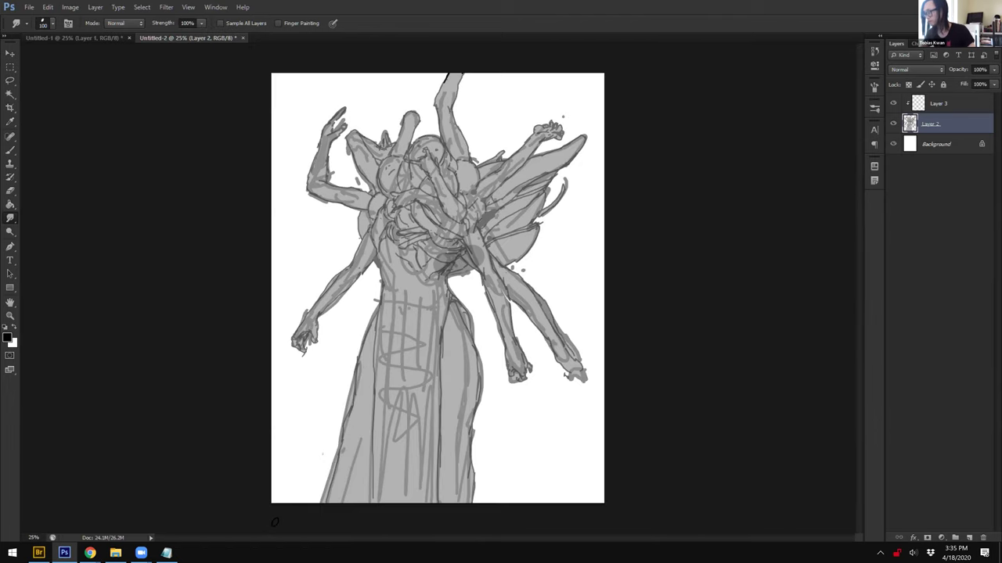
pyautogui.hotkey('ctrl', '-')
pyautogui.hotkey('ctrl', '+')
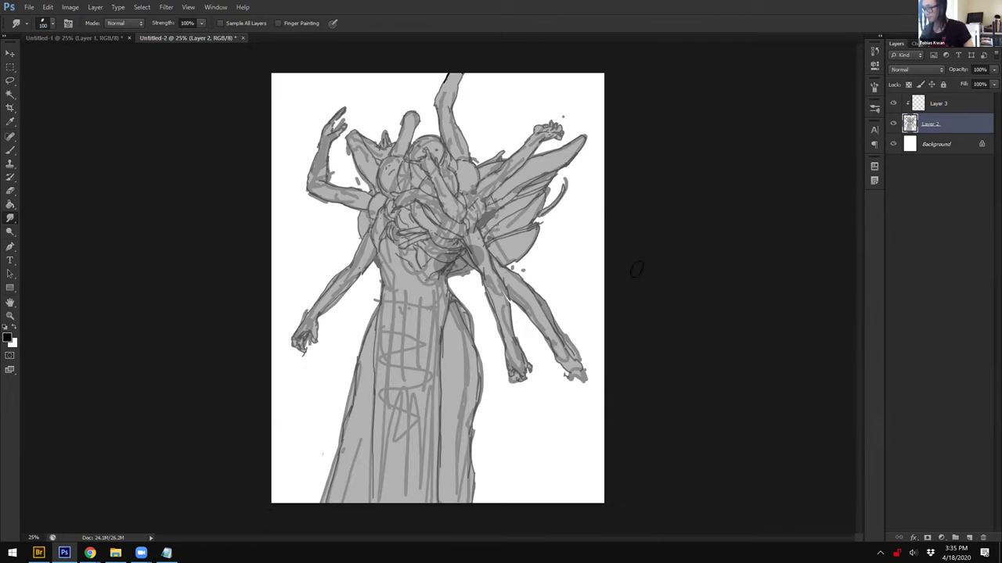
pyautogui.hotkey('ctrl', '+')
pyautogui.click(471, 258)
pyautogui.click(484, 222)
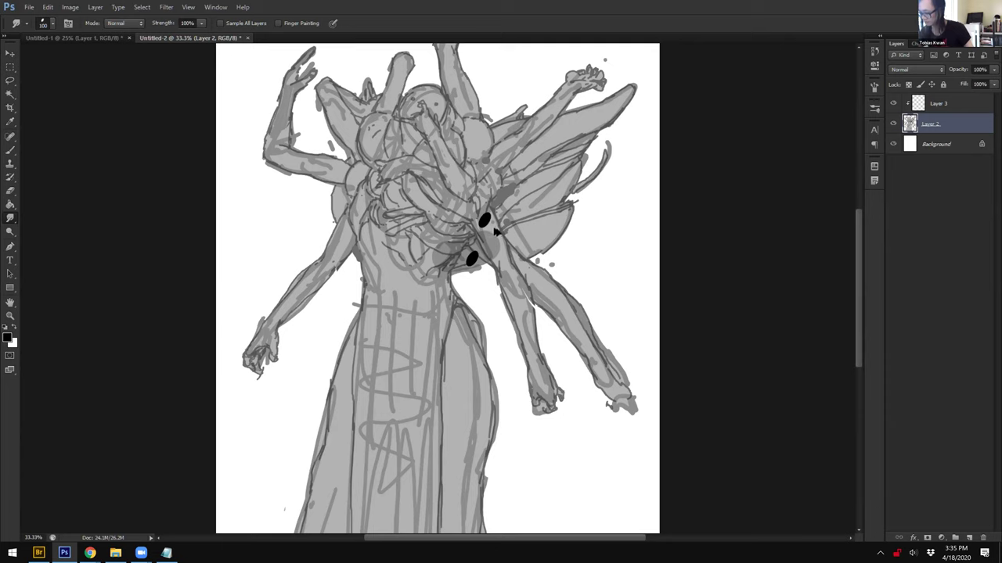
pyautogui.hotkey('ctrl', 'alt', 'z')
pyautogui.hotkey('ctrl', 'alt', 'z')
# Step: Set the opacity of the empty clipped layer above the figure to 49%
pyautogui.press('b')
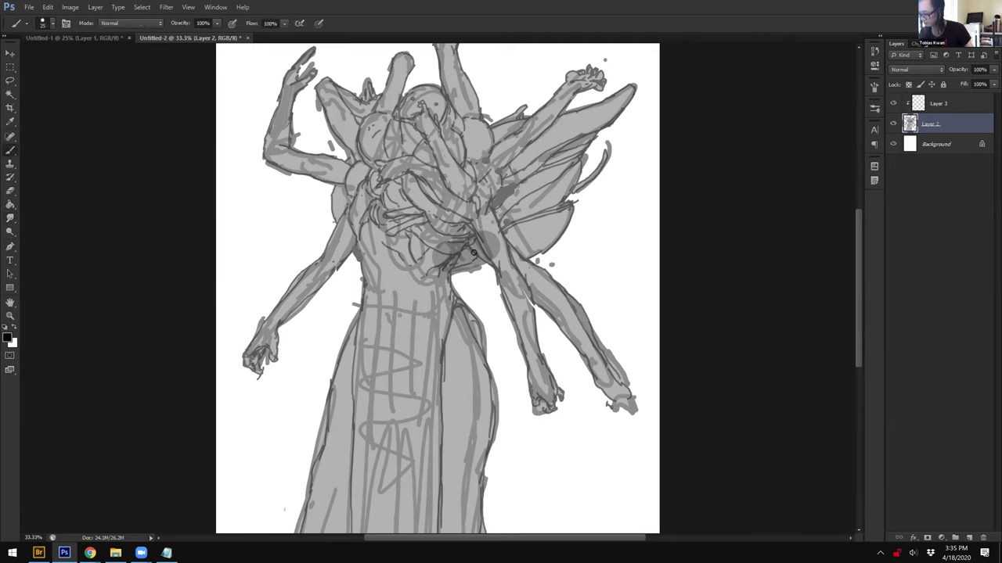
pyautogui.click(934, 110)
pyautogui.moveTo(994, 69); pyautogui.dragTo(969, 85)
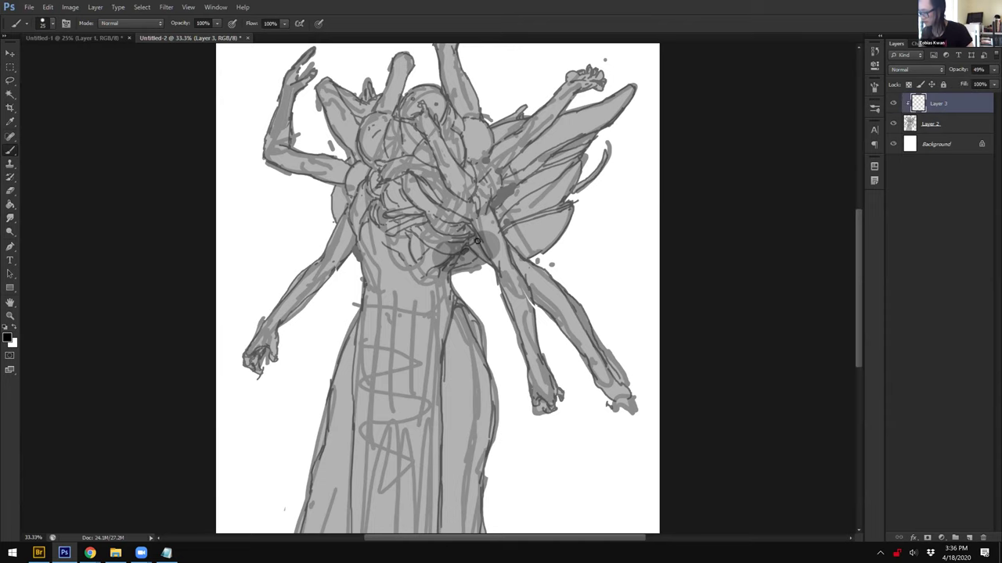
# Step: Choose a soft brush tip and enlarge it to 1700 px for broad shading
pyautogui.hotkey('ctrl', '-')
pyautogui.rightClick(391, 123)
pyautogui.moveTo(376, 158); pyautogui.dragTo(227, 286)
pyautogui.click(700, 189)
pyautogui.press(']')
pyautogui.press(']')
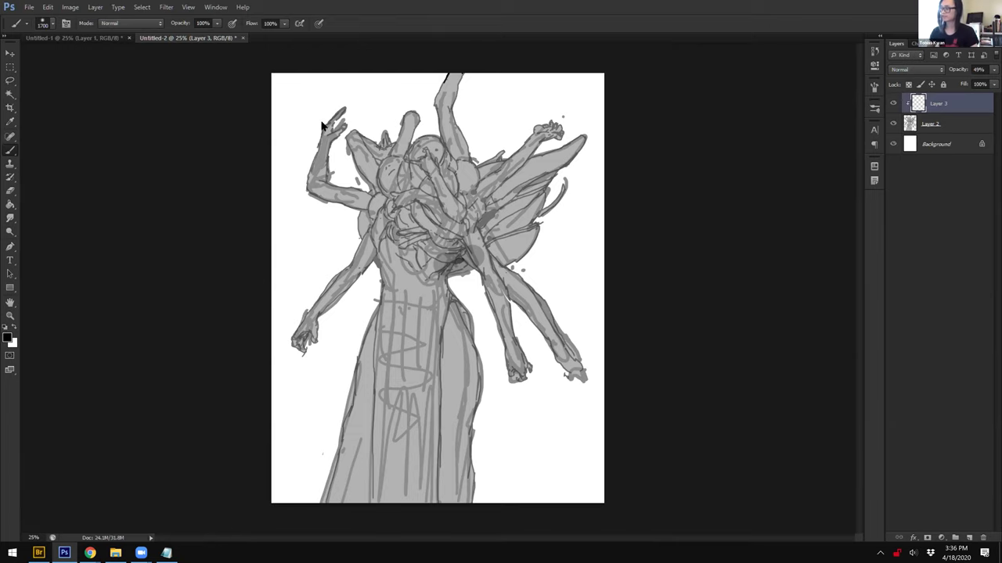
pyautogui.press('g')
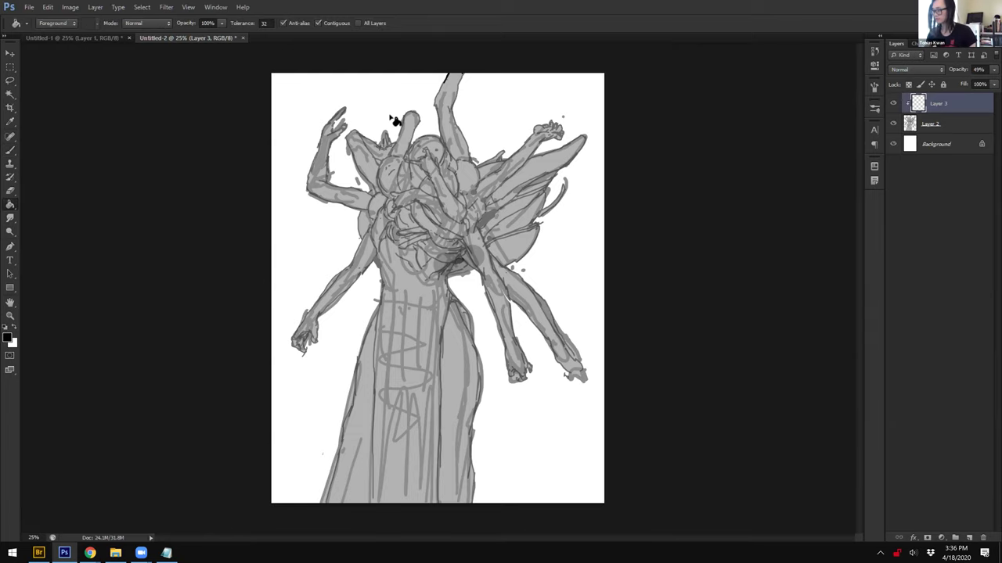
pyautogui.keyDown('shift'); pyautogui.rightClick(417, 119); pyautogui.keyUp('shift')
pyautogui.click(372, 235)
pyautogui.rightClick(373, 176)
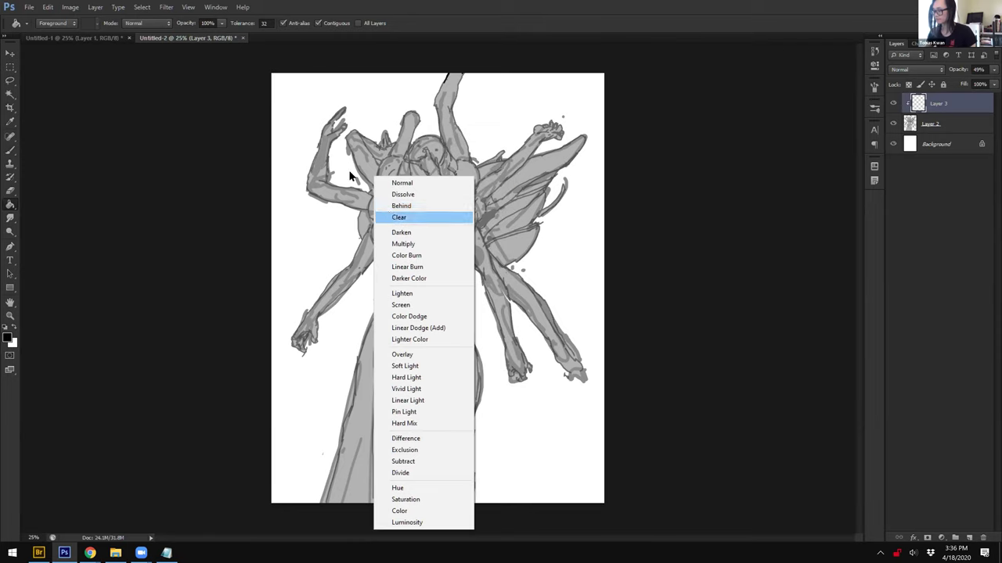
pyautogui.click(633, 151)
# Step: Shade the heads, raised arms and wings with black on the clipped layer using a soft 1000 px brush
pyautogui.press('b')
pyautogui.hotkey('ctrl', '-')
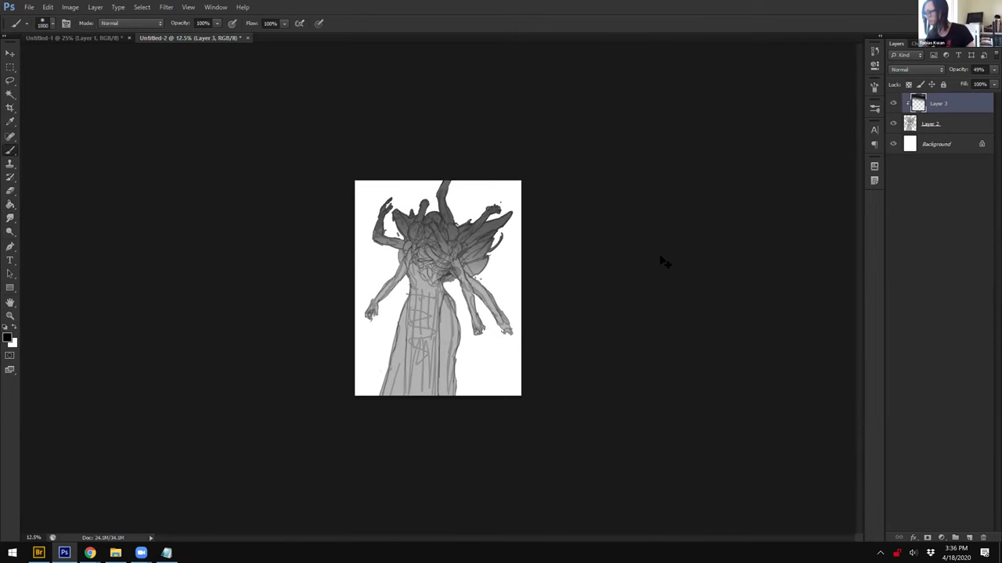
# Step: Add a new layer clipped to the figure above the shading layer and make white the painting colour
pyautogui.click(931, 126)
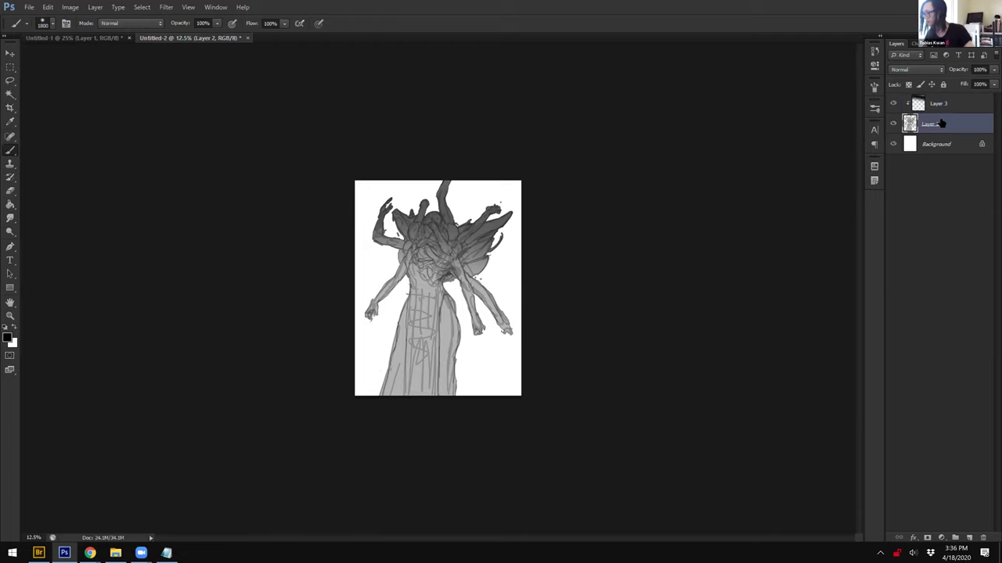
pyautogui.hotkey('ctrl', 'shift', 'n')
pyautogui.press('Return')
pyautogui.moveTo(937, 123); pyautogui.dragTo(944, 104)
pyautogui.press('x')
# Step: Shrink the brush to a very small tip and dot white eyes onto the figure's heads
pyautogui.hotkey('ctrl', '+')
pyautogui.hotkey('ctrl', '+')
pyautogui.hotkey('ctrl', '+')
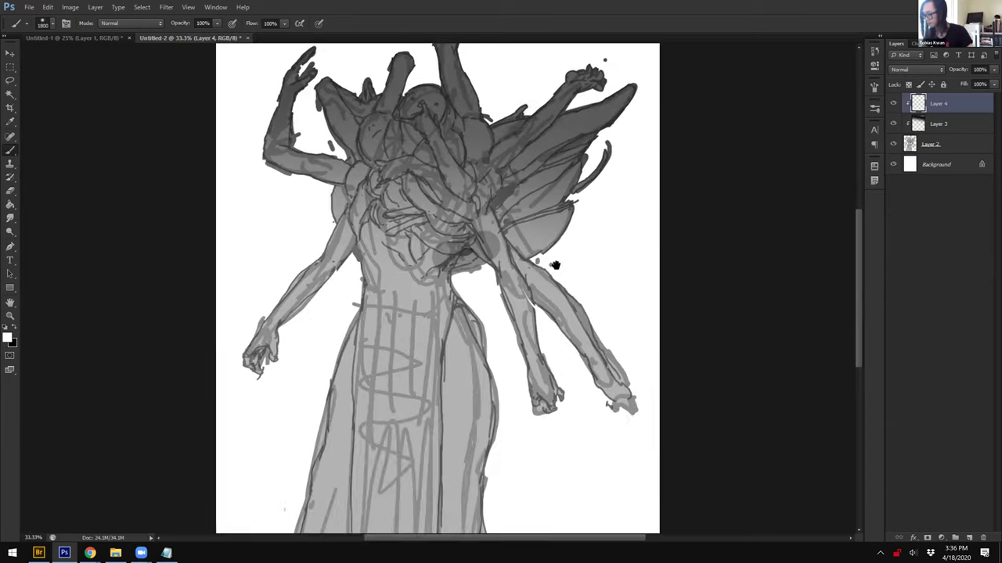
pyautogui.moveTo(474, 74); pyautogui.dragTo(556, 260)
pyautogui.press('[')
pyautogui.press('[')
pyautogui.press('[')
pyautogui.press('[')
pyautogui.press('[')
pyautogui.press('[')
pyautogui.press('[')
pyautogui.press('[')
pyautogui.press('[')
pyautogui.press('[')
pyautogui.press('[')
pyautogui.press('[')
pyautogui.press('[')
pyautogui.press('[')
pyautogui.press('[')
pyautogui.press('[')
pyautogui.press('[')
pyautogui.press('[')
pyautogui.press('[')
pyautogui.press('[')
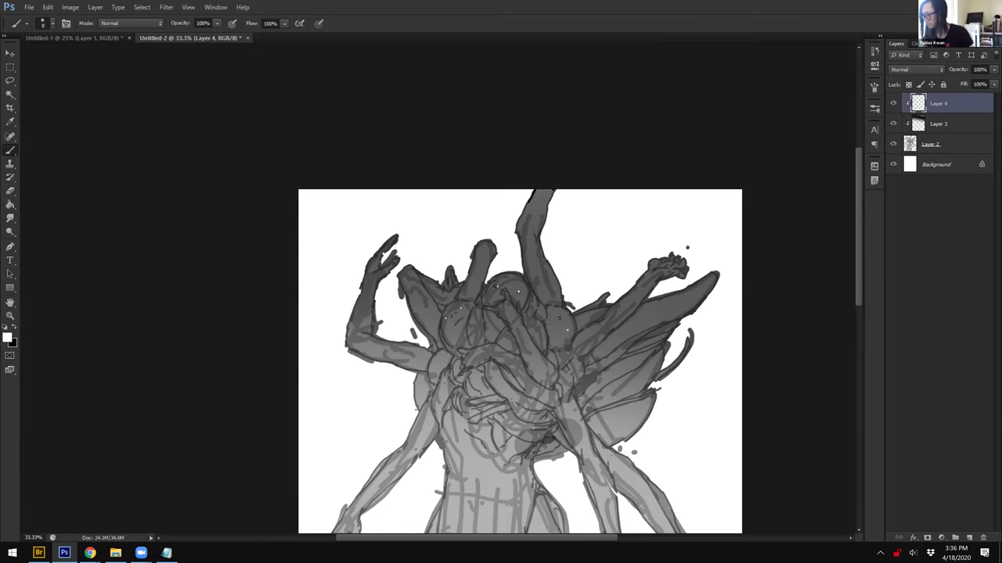
# Step: Add a new layer clipped directly above the figure's base layer and make black the painting colour for the small brush
pyautogui.click(943, 126)
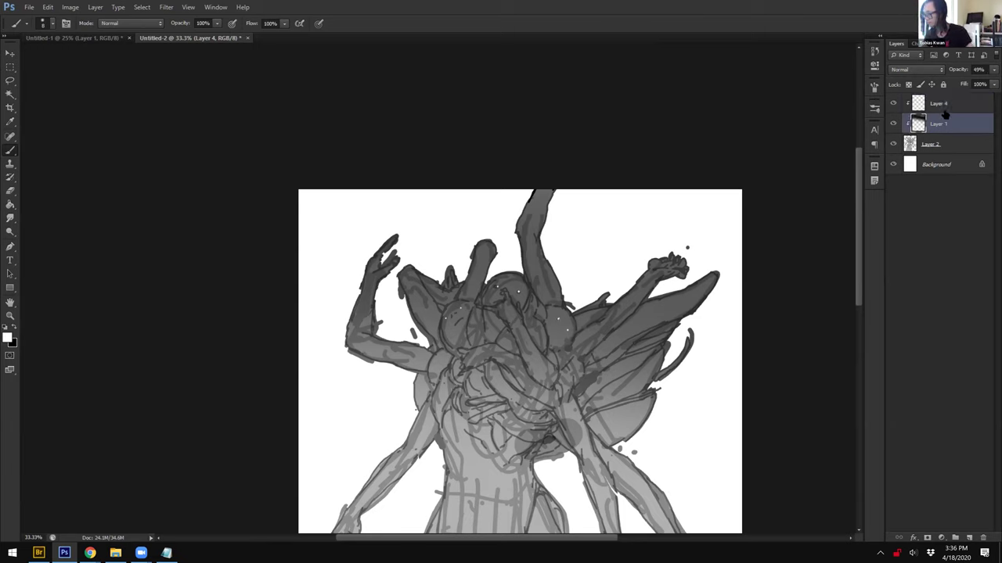
pyautogui.click(934, 147)
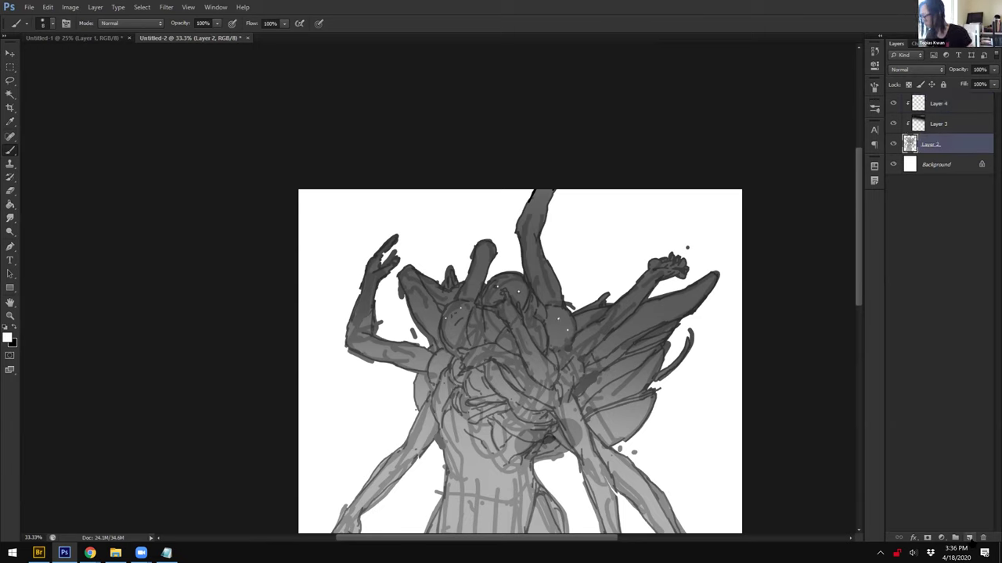
pyautogui.click(969, 537)
pyautogui.press('x')
pyautogui.keyDown('alt'); pyautogui.click(594, 332); pyautogui.keyUp('alt')
pyautogui.press(']')
# Step: Paint dark shadows around the heads and wing roots and reduce the new clipped layer's opacity to 53%
pyautogui.moveTo(589, 357); pyautogui.dragTo(610, 337)
pyautogui.moveTo(992, 70); pyautogui.dragTo(968, 84)
pyautogui.click(624, 336)
pyautogui.press(']')
pyautogui.moveTo(601, 344)
pyautogui.mouseDown()
pyautogui.moveTo(589, 364)
pyautogui.moveTo(549, 344)
pyautogui.mouseUp()
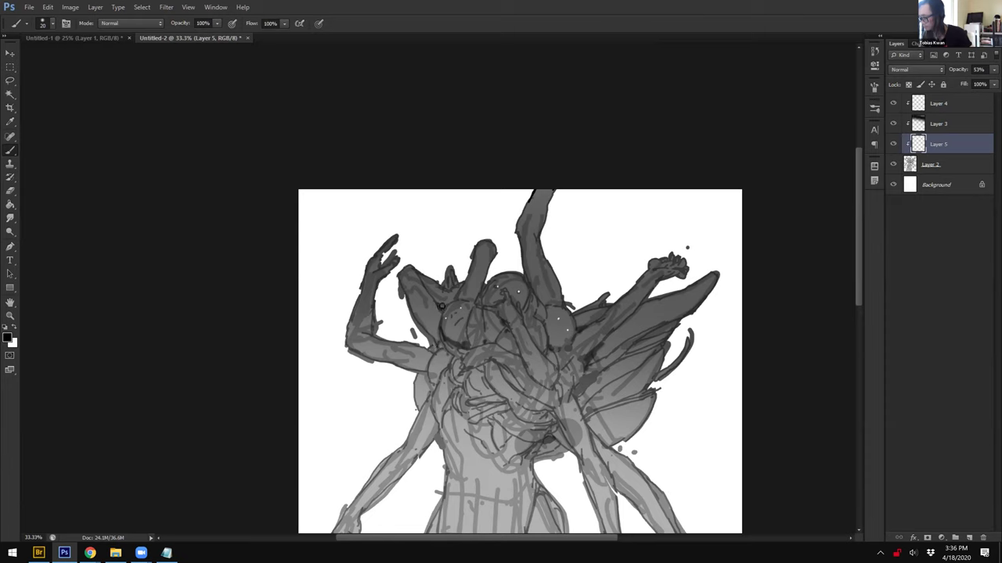
# Step: Erase a small gap beside the left head on the figure's base layer and return to the clipped shading layer
pyautogui.click(931, 165)
pyautogui.press('e')
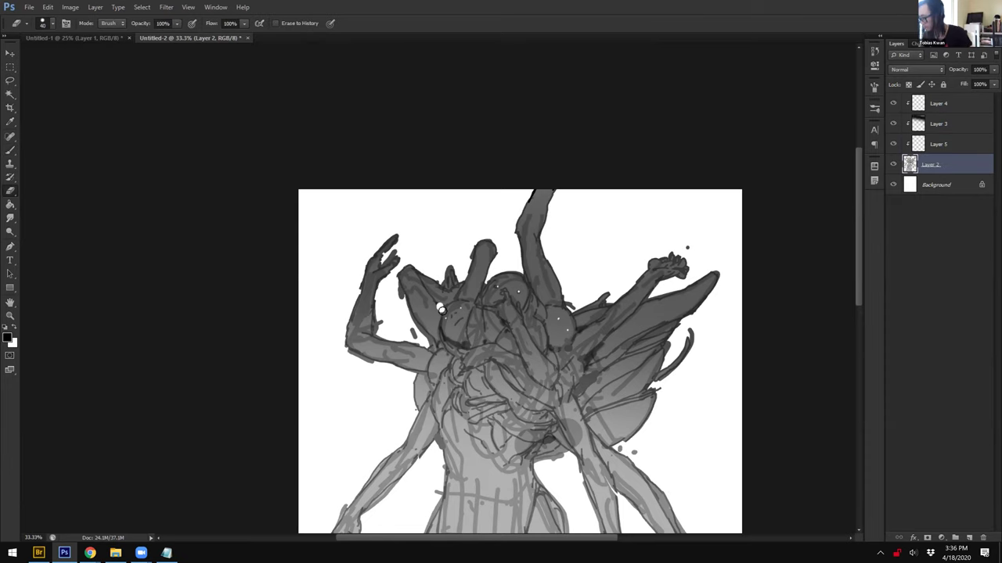
pyautogui.click(947, 149)
pyautogui.press('b')
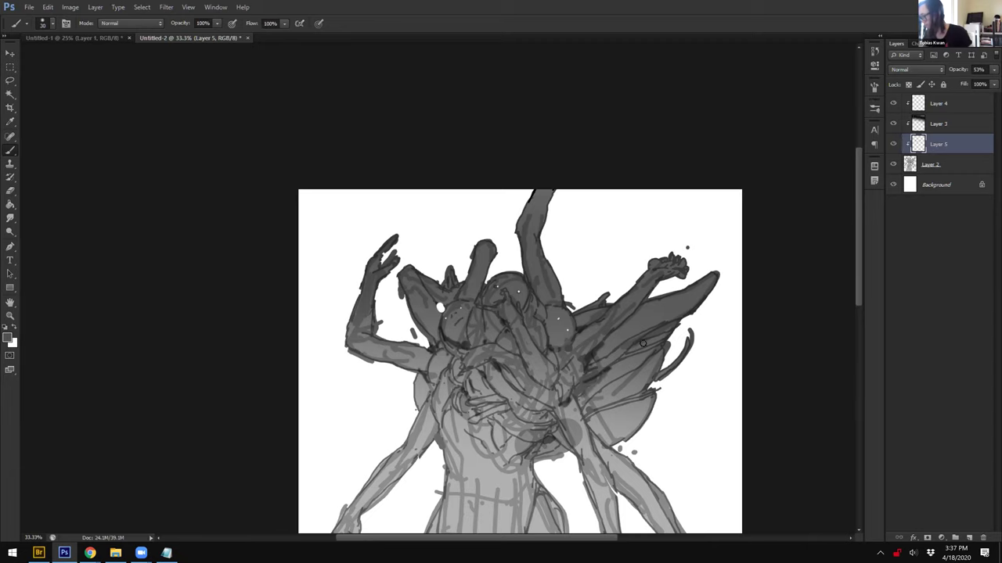
# Step: Darken the wing area behind the raised right arm with grey sampled from the wings
pyautogui.hotkey('ctrl', '-')
pyautogui.keyDown('alt'); pyautogui.click(494, 222); pyautogui.keyUp('alt')
pyautogui.keyDown('alt'); pyautogui.click(490, 222); pyautogui.keyUp('alt')
pyautogui.moveTo(490, 221)
pyautogui.keyDown('alt'); pyautogui.mouseDown()
pyautogui.moveTo(561, 208)
pyautogui.moveTo(490, 239)
pyautogui.moveTo(527, 268)
pyautogui.moveTo(506, 269)
pyautogui.mouseUp(); pyautogui.keyUp('alt')
# Step: Reset the painting colour to black, reduce the brush to 25 px and darken the crease at the right hip
pyautogui.press('d')
pyautogui.press('[')
pyautogui.press('[')
pyautogui.press('[')
pyautogui.press('[')
pyautogui.press('[')
pyautogui.press('[')
pyautogui.press('[')
pyautogui.press('[')
pyautogui.press('[')
pyautogui.press('[')
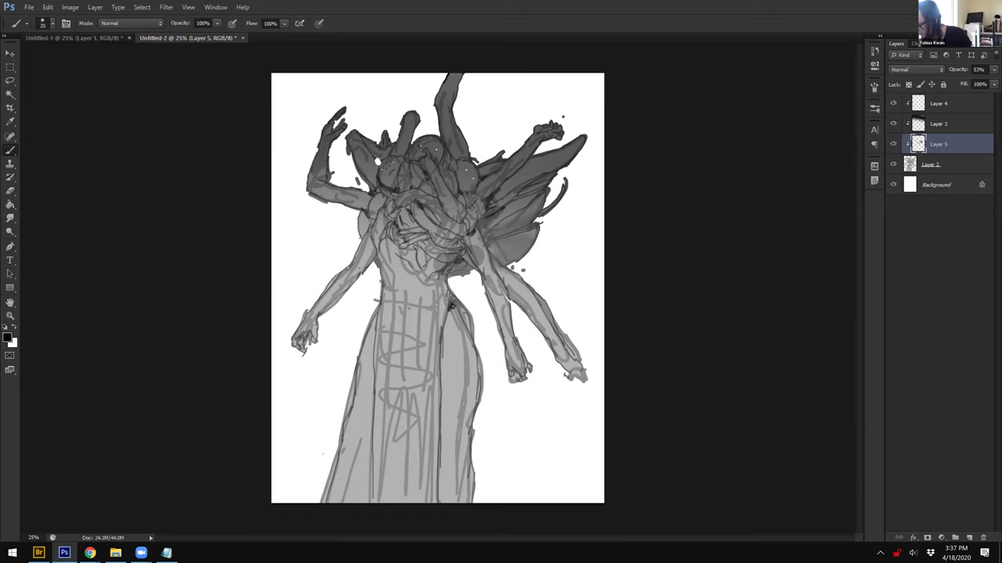
# Step: Sketch short vertical folds down the waist of the dress in sampled grey, undoing the unwanted strokes
pyautogui.keyDown('alt'); pyautogui.click(440, 272); pyautogui.keyUp('alt')
pyautogui.keyDown('alt'); pyautogui.click(443, 269); pyautogui.keyUp('alt')
pyautogui.moveTo(404, 263); pyautogui.dragTo(412, 306)
pyautogui.moveTo(414, 272); pyautogui.dragTo(428, 326)
pyautogui.moveTo(430, 277)
pyautogui.mouseDown()
pyautogui.moveTo(431, 350)
pyautogui.moveTo(430, 254)
pyautogui.moveTo(420, 288)
pyautogui.moveTo(434, 317)
pyautogui.mouseUp()
pyautogui.hotkey('ctrl', 'alt', 'z')
pyautogui.hotkey('ctrl', 'alt', 'z')
pyautogui.hotkey('ctrl', 'alt', 'z')
pyautogui.hotkey('ctrl', 'alt', 'z')
pyautogui.moveTo(441, 286); pyautogui.dragTo(442, 332)
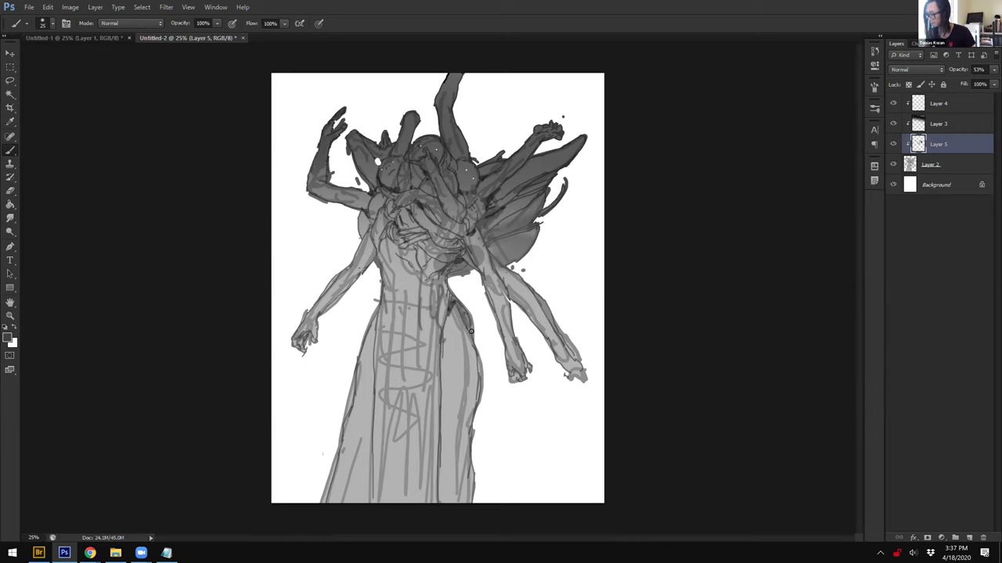
# Step: Shade both lower sides of the skirt with sampled grey using a soft 600 px brush
pyautogui.keyDown('alt'); pyautogui.click(469, 317); pyautogui.keyUp('alt')
pyautogui.keyDown('alt'); pyautogui.rightClick(469, 327); pyautogui.keyUp('alt')
pyautogui.rightClick(471, 368)
pyautogui.click(624, 377)
pyautogui.moveTo(470, 520); pyautogui.dragTo(449, 427)
pyautogui.moveTo(331, 525); pyautogui.dragTo(348, 424)
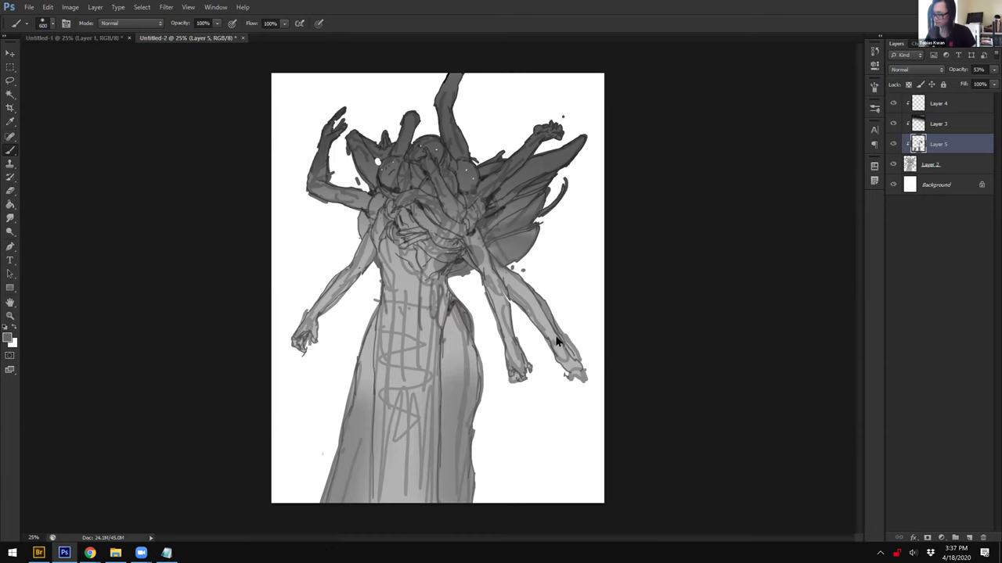
# Step: Lasso the right side panel of the skirt, shade its inner edge black with a 125 px brush, and deselect
pyautogui.press('l')
pyautogui.moveTo(459, 300)
pyautogui.mouseDown()
pyautogui.moveTo(442, 452)
pyautogui.moveTo(493, 301)
pyautogui.moveTo(470, 299)
pyautogui.mouseUp()
pyautogui.press('[')
pyautogui.press('[')
pyautogui.press('[')
pyautogui.press('[')
pyautogui.press('[')
pyautogui.press('[')
pyautogui.press('d')
pyautogui.moveTo(439, 381)
pyautogui.mouseDown()
pyautogui.moveTo(436, 341)
pyautogui.moveTo(433, 492)
pyautogui.moveTo(443, 390)
pyautogui.moveTo(431, 355)
pyautogui.moveTo(431, 493)
pyautogui.moveTo(431, 396)
pyautogui.mouseUp()
pyautogui.press('[')
pyautogui.press('[')
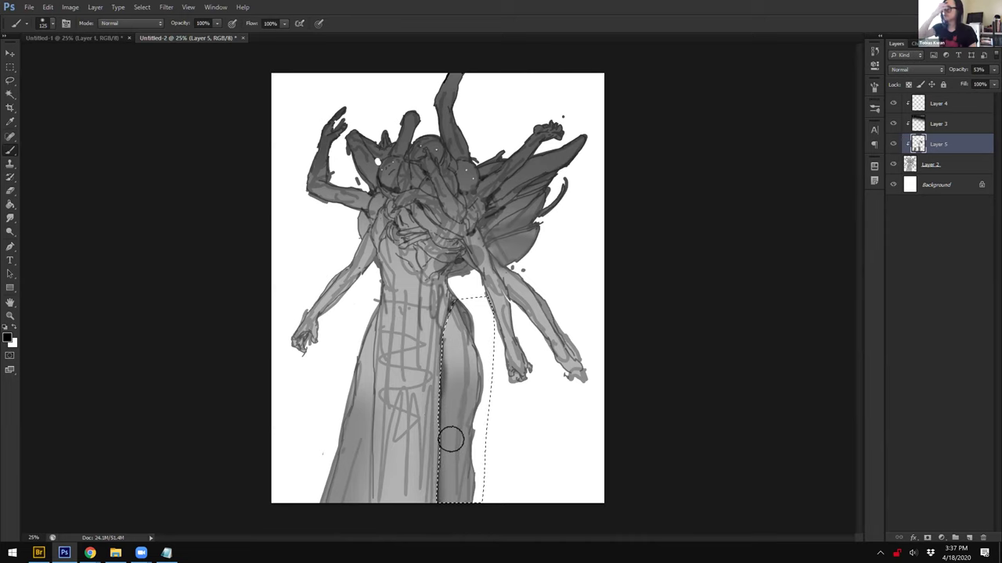
pyautogui.hotkey('ctrl', 'd')
# Step: Lasso the left hip, darken its inner edge with a black 70 px brush, and compare the shading layer hidden and shown
pyautogui.press('x')
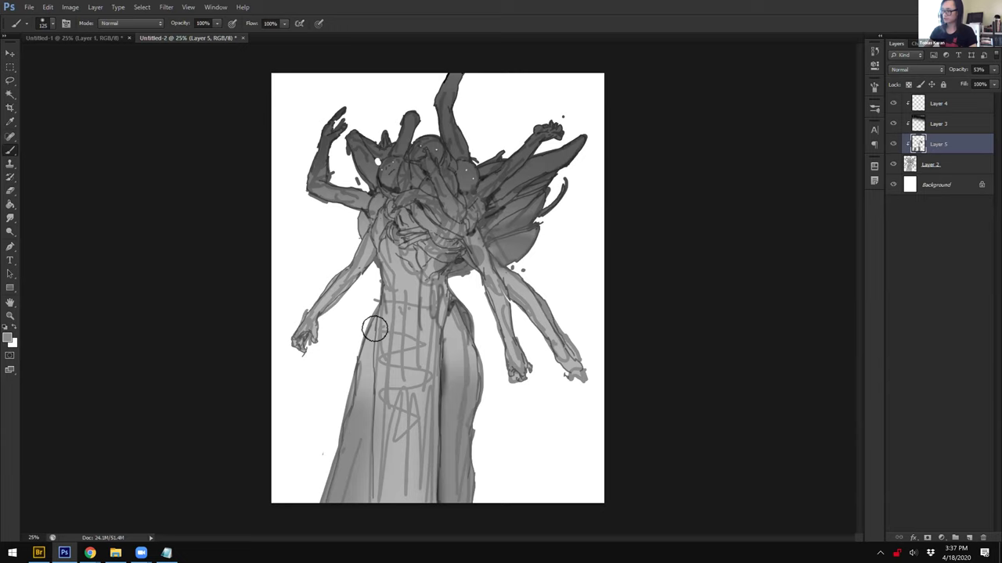
pyautogui.press('l')
pyautogui.moveTo(379, 362)
pyautogui.mouseDown()
pyautogui.moveTo(356, 319)
pyautogui.moveTo(381, 324)
pyautogui.mouseUp()
pyautogui.press('b')
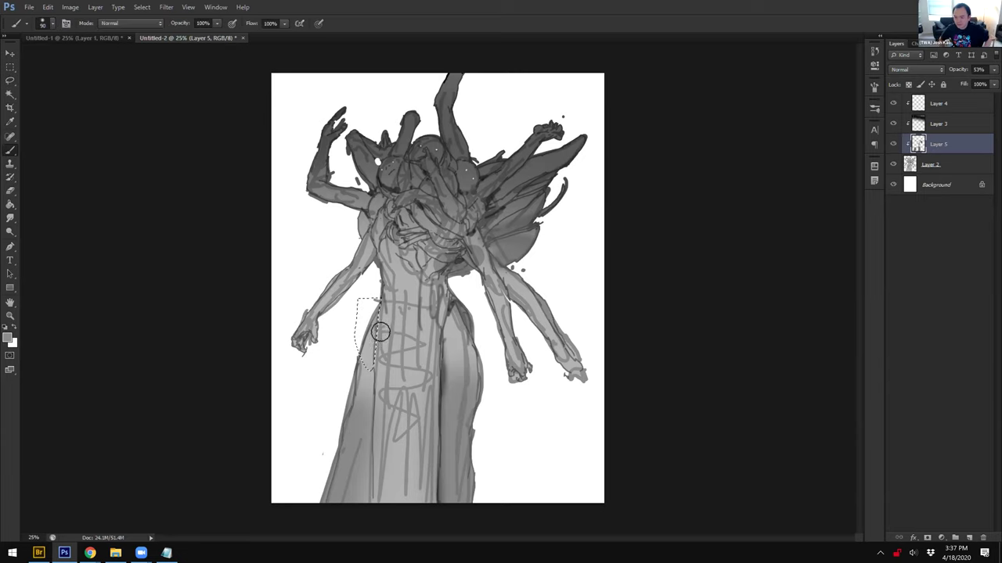
pyautogui.press('x')
pyautogui.hotkey('ctrl', 'z')
pyautogui.press('[')
pyautogui.press('[')
pyautogui.moveTo(385, 340); pyautogui.dragTo(374, 308)
pyautogui.hotkey('ctrl', 'd')
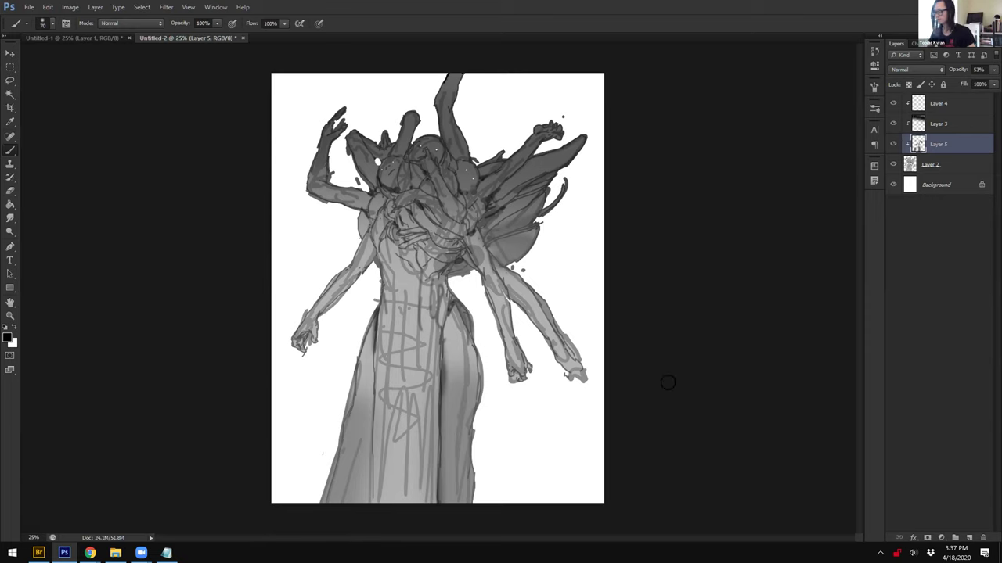
pyautogui.click(893, 144)
pyautogui.click(893, 144)
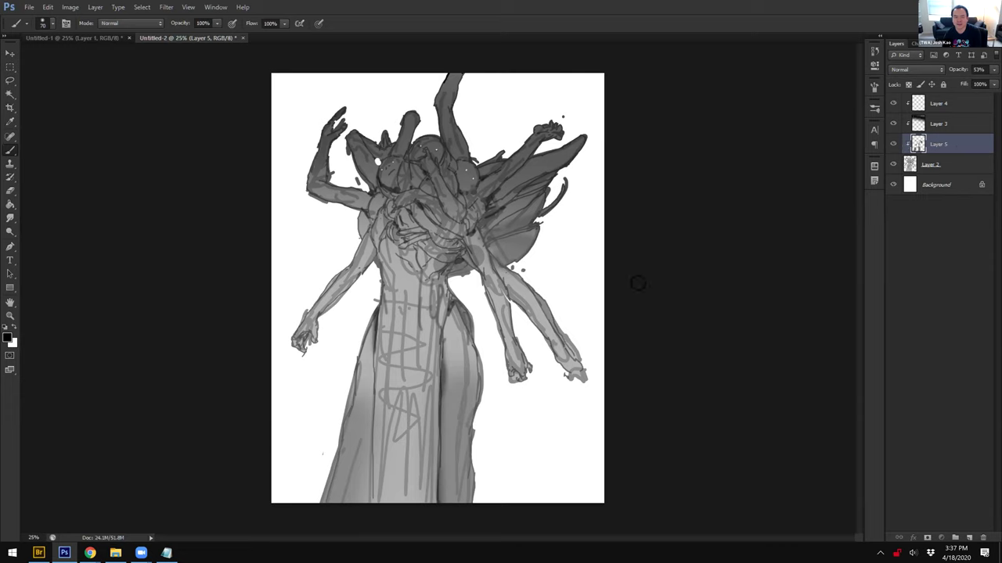
# Step: Shade under the lower wing and over the upper part of the lowered left arm with sampled grey
pyautogui.keyDown('alt'); pyautogui.click(522, 248); pyautogui.keyUp('alt')
pyautogui.keyDown('alt'); pyautogui.click(491, 241); pyautogui.keyUp('alt')
pyautogui.moveTo(492, 239); pyautogui.dragTo(517, 256)
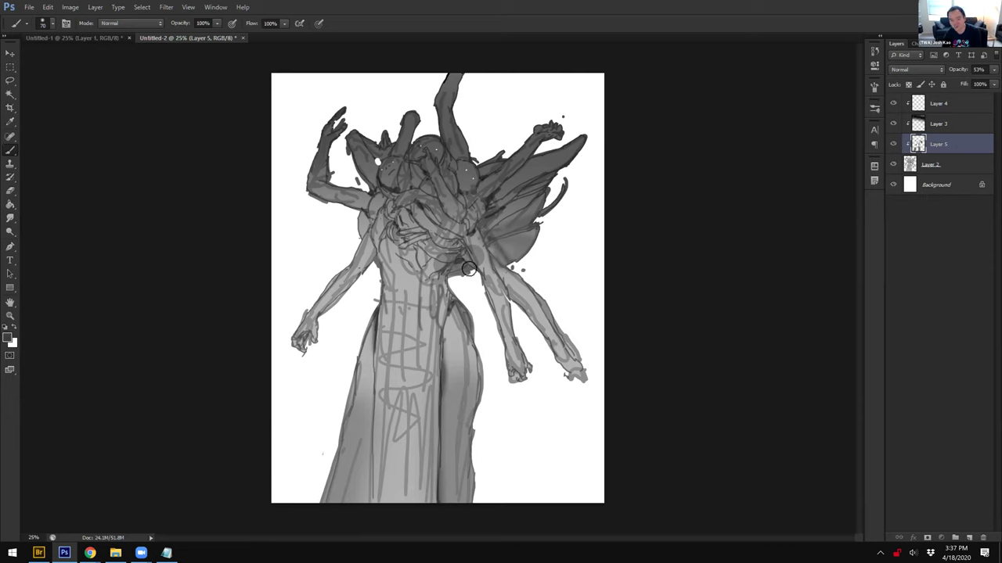
pyautogui.press('[')
pyautogui.press('[')
pyautogui.moveTo(426, 237)
pyautogui.mouseDown()
pyautogui.moveTo(374, 227)
pyautogui.moveTo(366, 245)
pyautogui.moveTo(361, 235)
pyautogui.mouseUp()
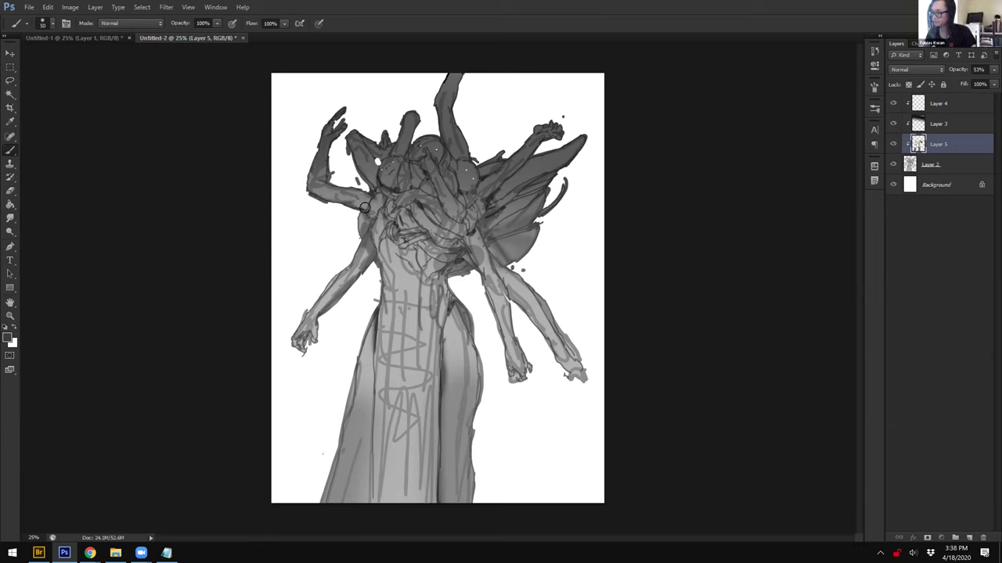
# Step: Darken the raised right arm and blend shadow around its base with a soft 166 px brush
pyautogui.moveTo(485, 201); pyautogui.dragTo(524, 163)
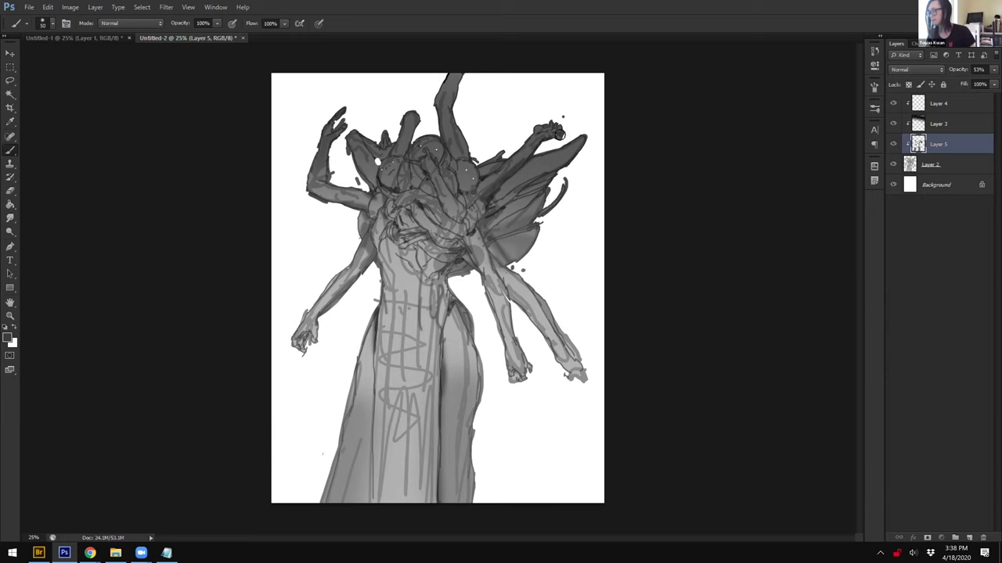
pyautogui.keyDown('alt'); pyautogui.rightClick(492, 196); pyautogui.keyUp('alt')
pyautogui.moveTo(492, 195)
pyautogui.mouseDown()
pyautogui.moveTo(607, 86)
pyautogui.moveTo(511, 173)
pyautogui.moveTo(500, 199)
pyautogui.mouseUp()
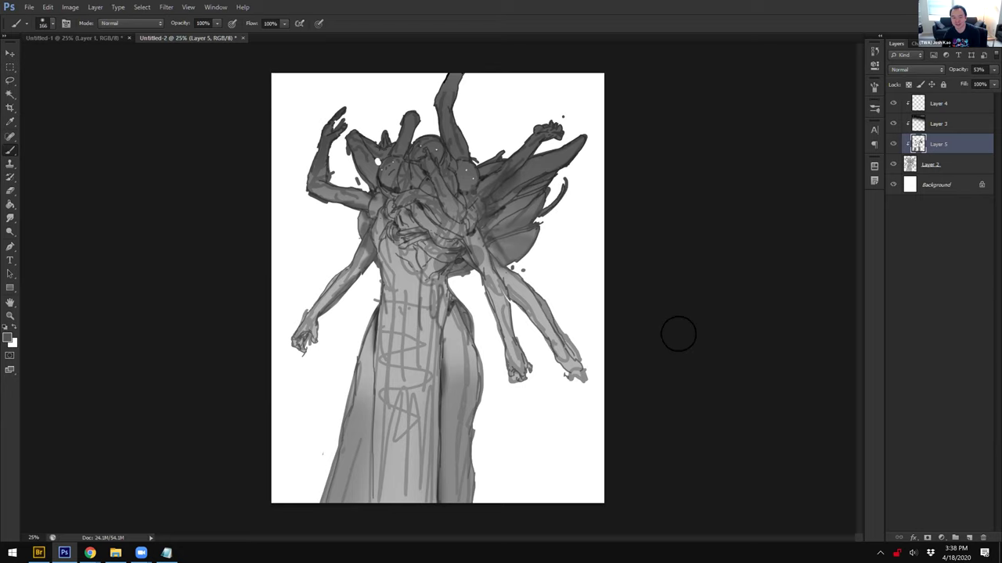
pyautogui.hotkey('ctrl', '-')
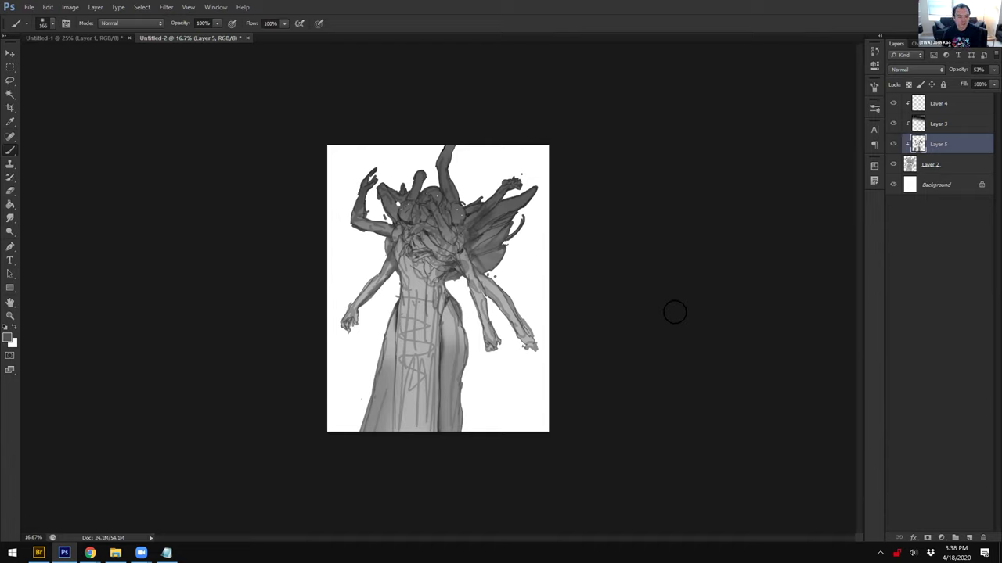
# Step: Shrink the brush to a small tip and merge the figure's base layer with its three clipped layers
pyautogui.hotkey('ctrl', '+')
pyautogui.hotkey('ctrl', '+')
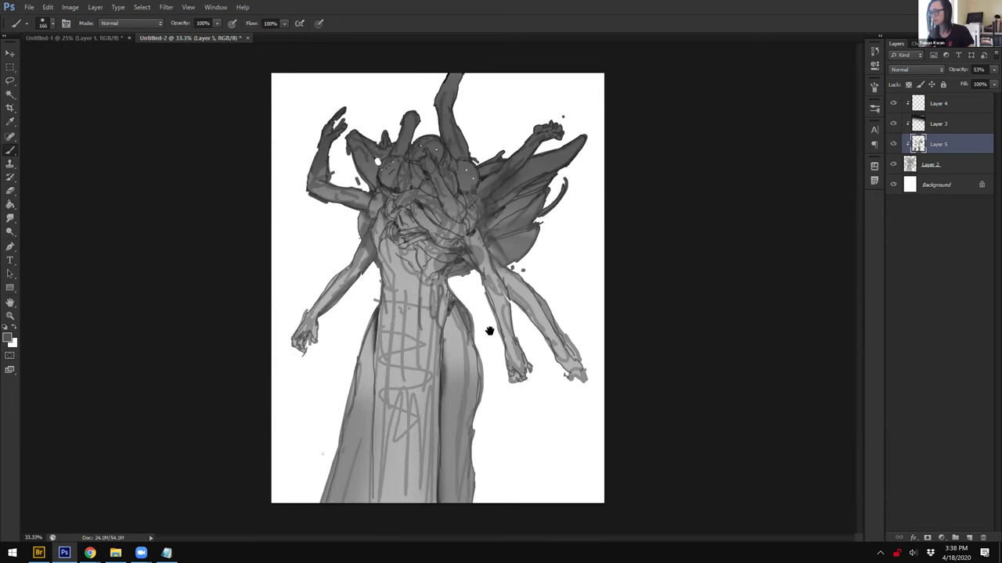
pyautogui.moveTo(490, 331); pyautogui.dragTo(580, 427)
pyautogui.press('[')
pyautogui.press('[')
pyautogui.press('[')
pyautogui.press('[')
pyautogui.press('[')
pyautogui.press('[')
pyautogui.press('[')
pyautogui.press('[')
pyautogui.press('[')
pyautogui.press('[')
pyautogui.press('[')
pyautogui.click(950, 104)
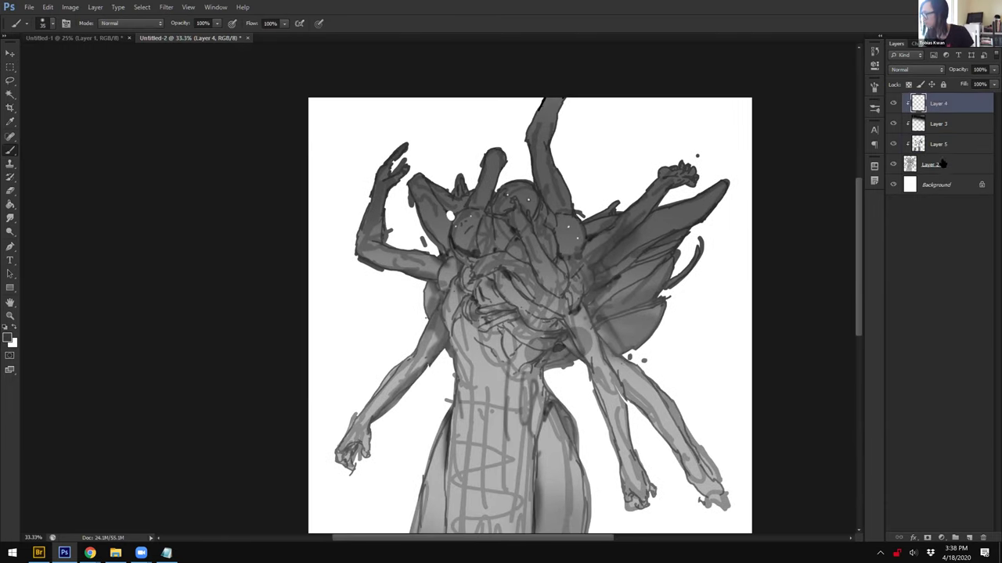
pyautogui.keyDown('shift'); pyautogui.click(943, 164); pyautogui.keyUp('shift')
pyautogui.hotkey('ctrl', 'e')
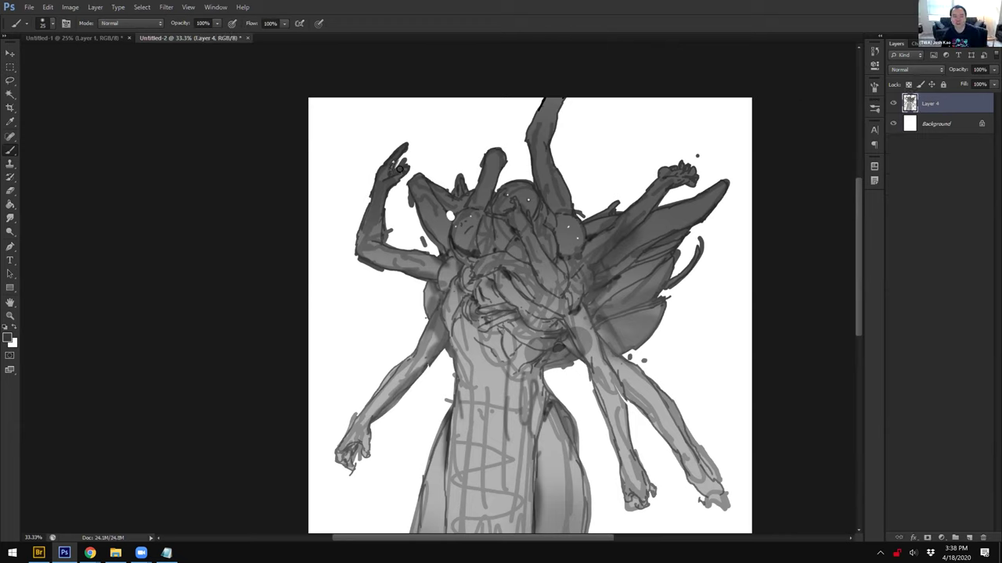
# Step: Erase the long fingertip of the raised left hand and the stray dots near the right fist and lower wing
pyautogui.press('e')
pyautogui.moveTo(406, 145); pyautogui.dragTo(411, 156)
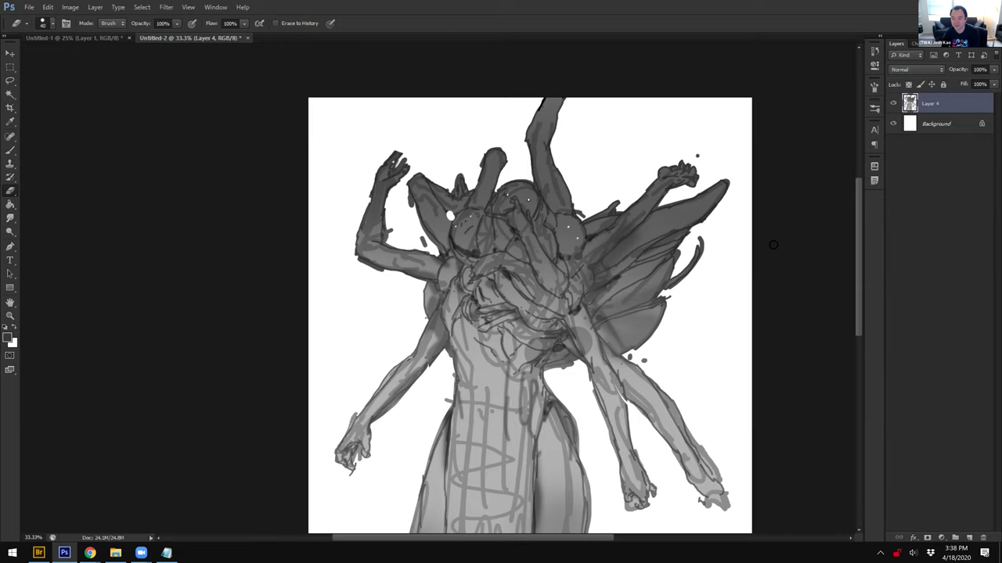
pyautogui.click(700, 155)
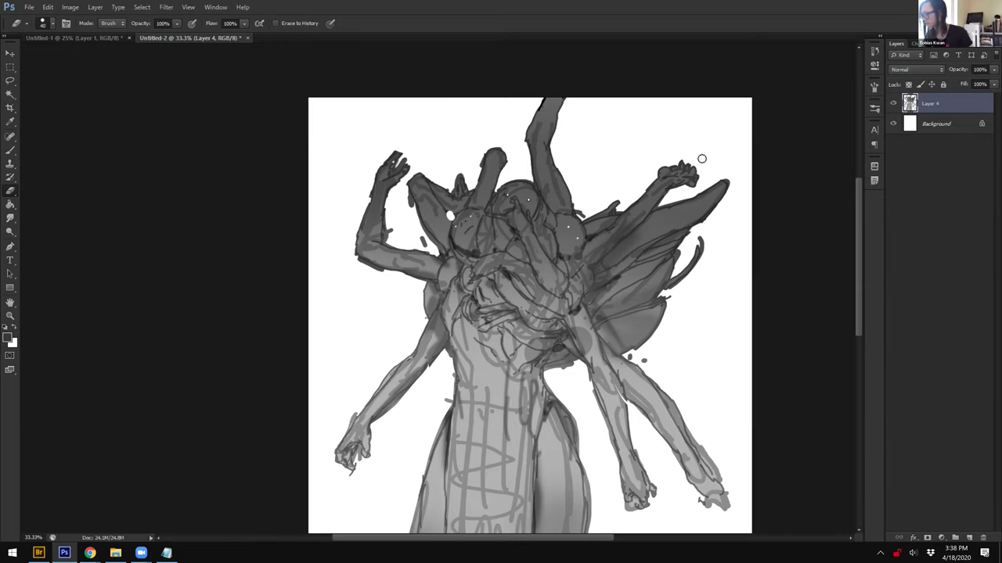
pyautogui.click(630, 355)
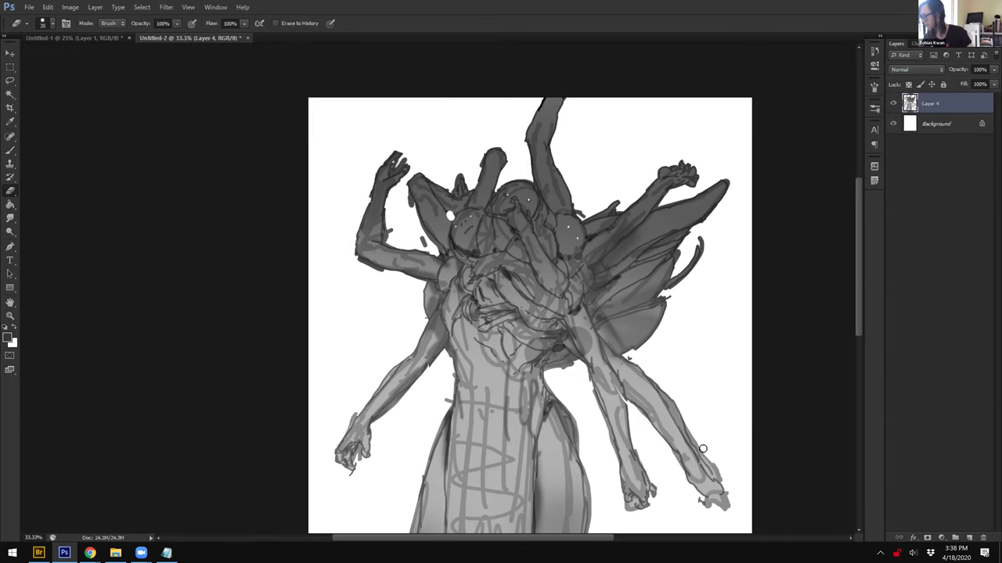
# Step: Paint over the hand of the outer lowered right arm with grey sampled from the arm to reshape it
pyautogui.moveTo(739, 265); pyautogui.dragTo(703, 128)
pyautogui.press('b')
pyautogui.keyDown('alt'); pyautogui.click(671, 348); pyautogui.keyUp('alt')
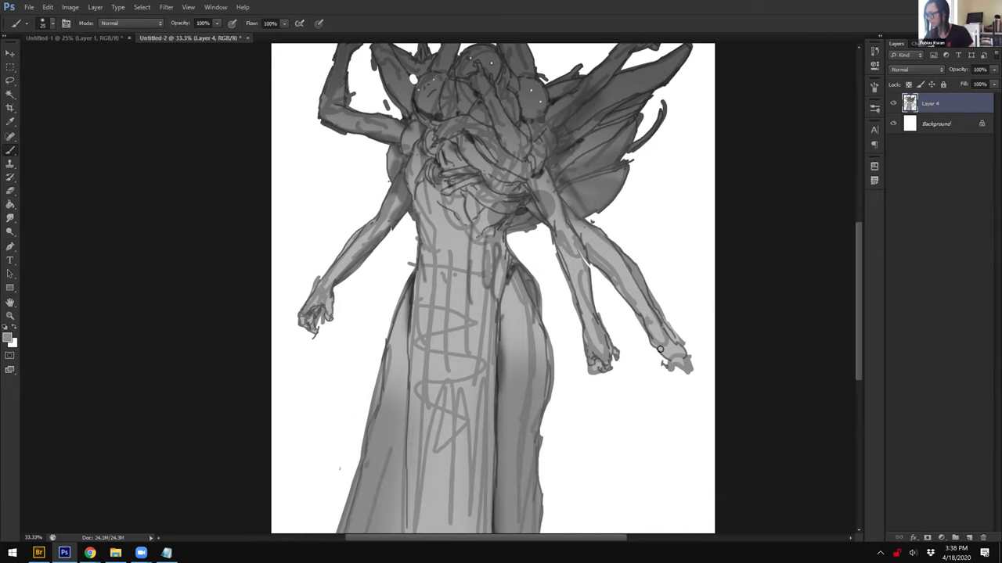
pyautogui.moveTo(661, 364)
pyautogui.mouseDown()
pyautogui.moveTo(675, 349)
pyautogui.moveTo(654, 345)
pyautogui.moveTo(663, 368)
pyautogui.mouseUp()
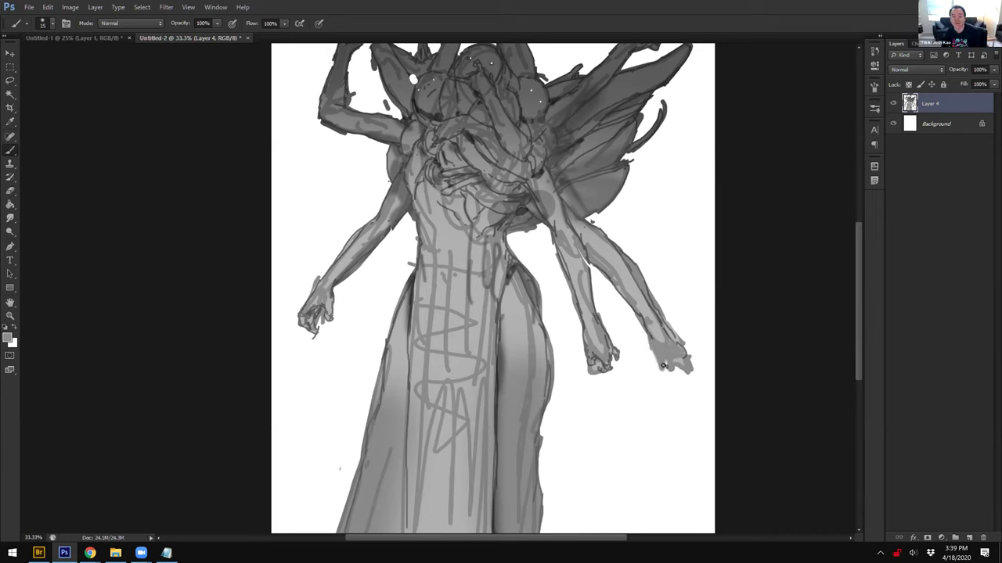
# Step: Trim and repaint the fingers of the inner lowered right hand with sampled grey, setting the brush hardness to 100%
pyautogui.press('d')
pyautogui.press('e')
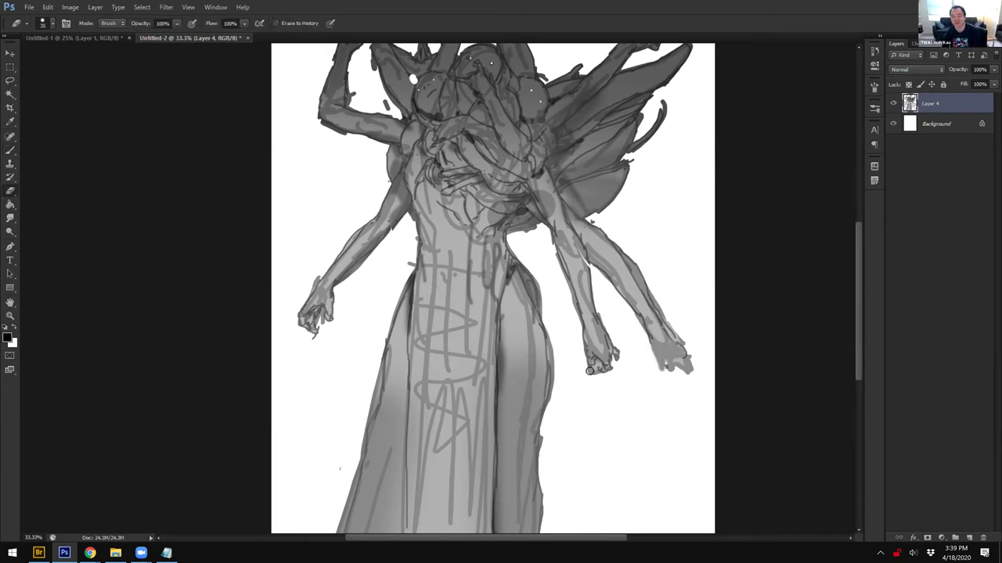
pyautogui.press('b')
pyautogui.keyDown('alt'); pyautogui.click(618, 356); pyautogui.keyUp('alt')
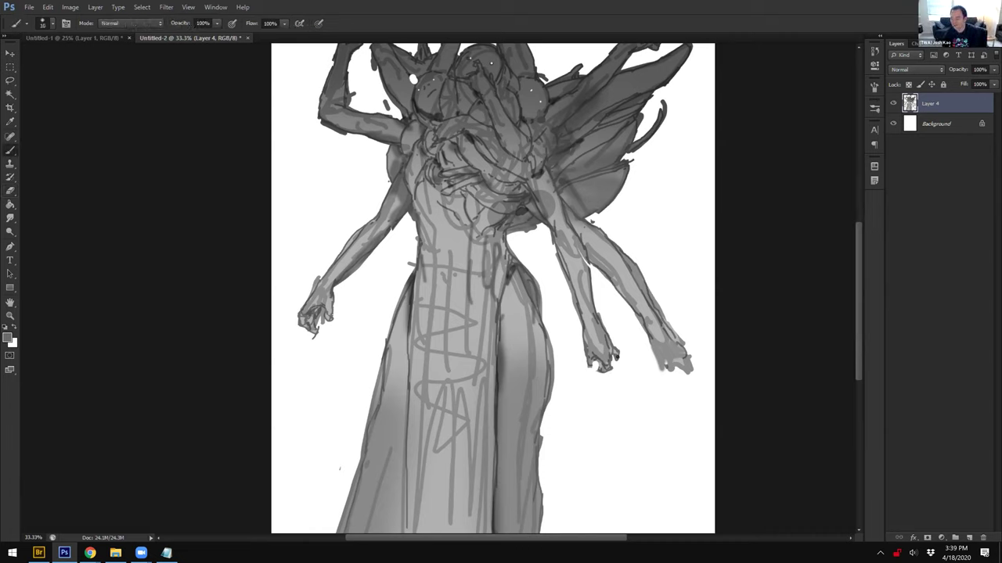
pyautogui.rightClick(617, 359)
pyautogui.click(725, 402)
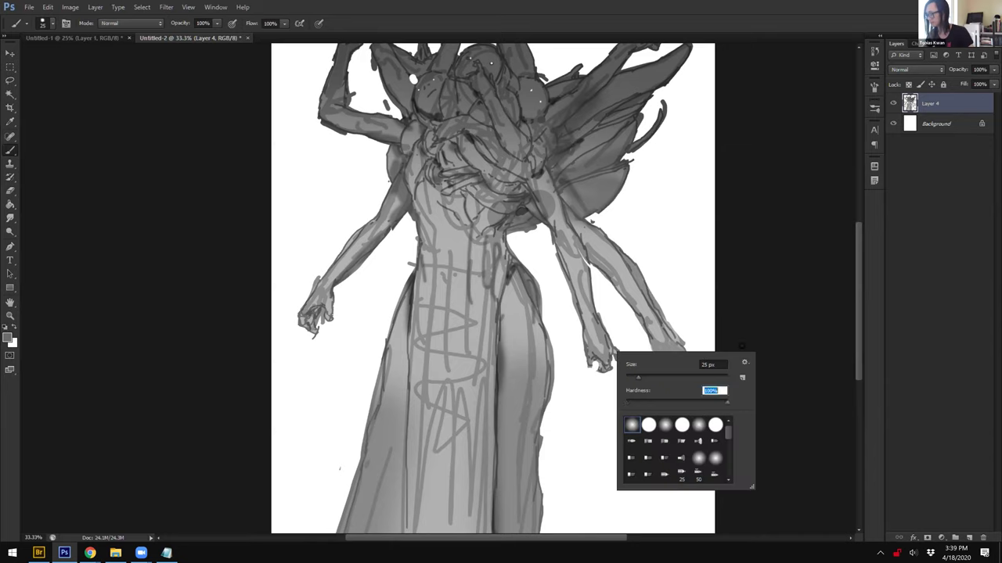
pyautogui.press('Return')
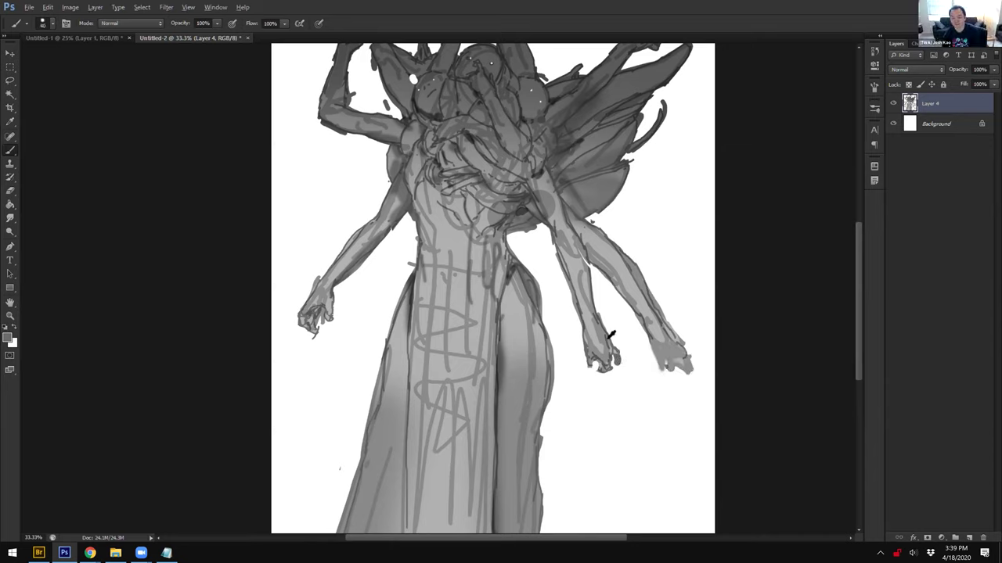
# Step: Paint over the dark overlap patch on the inner lowered right arm with sampled greys and a 20 px brush
pyautogui.keyDown('alt'); pyautogui.click(599, 322); pyautogui.keyUp('alt')
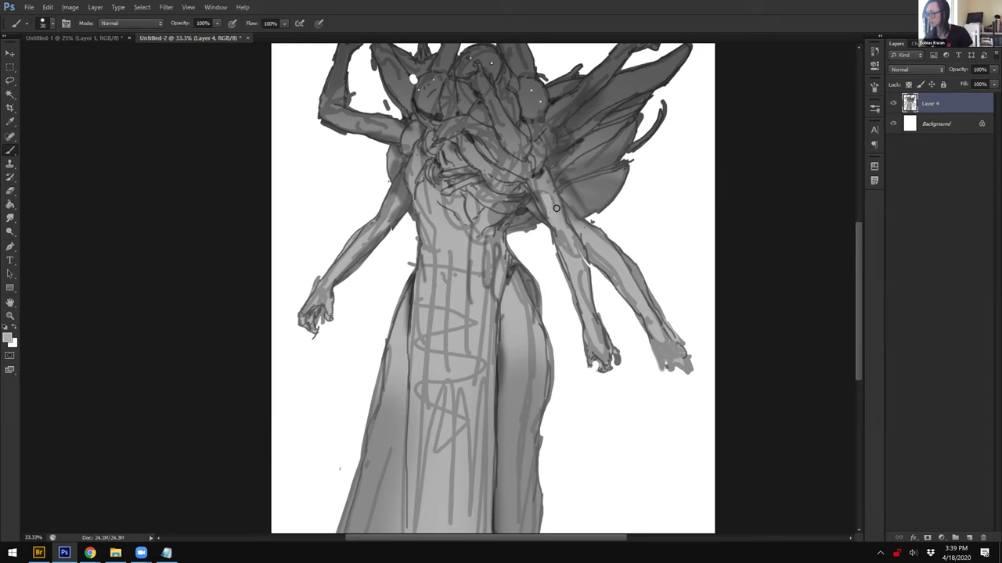
pyautogui.press(']')
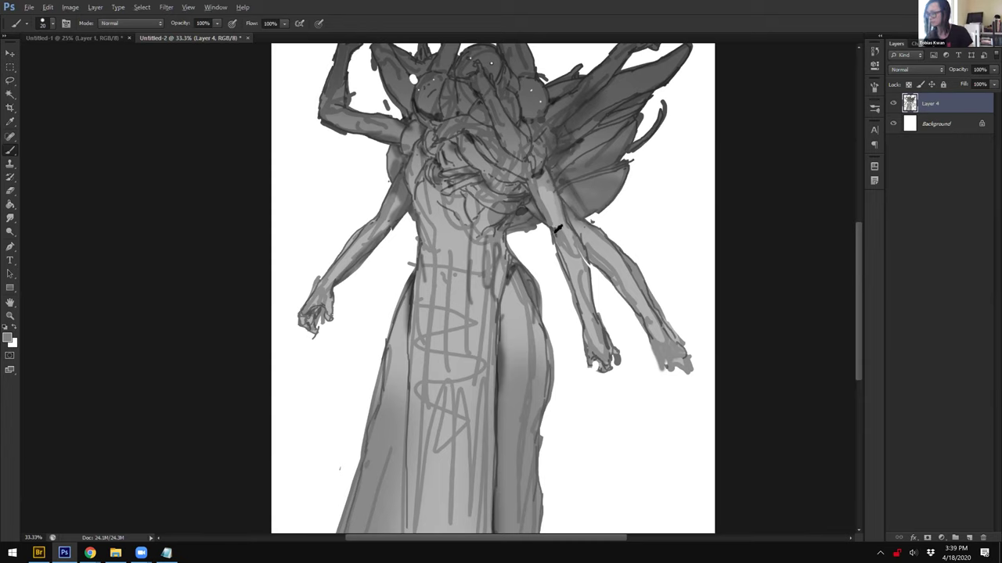
pyautogui.moveTo(570, 254); pyautogui.dragTo(565, 235)
pyautogui.keyDown('alt'); pyautogui.click(549, 221); pyautogui.keyUp('alt')
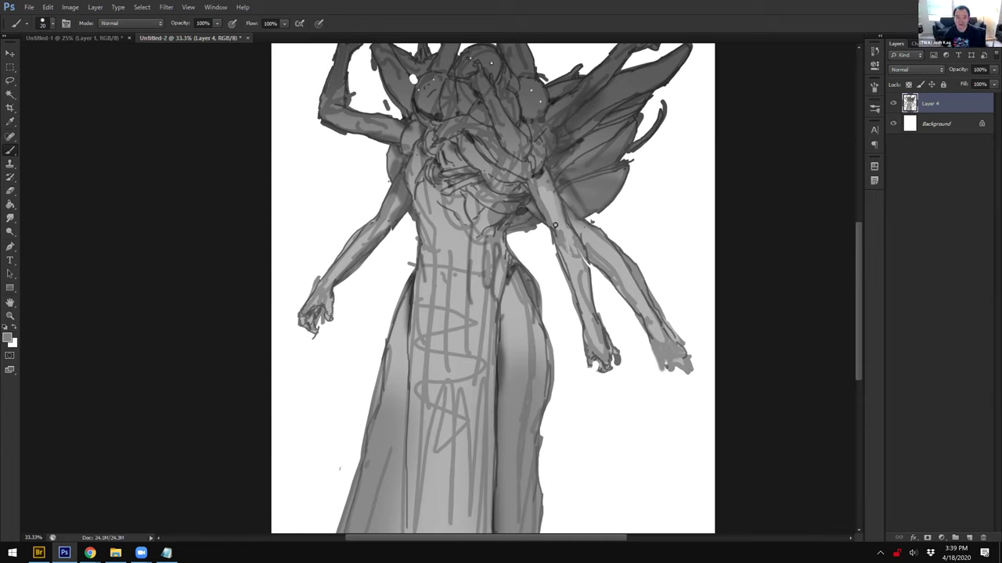
# Step: Soften the brush to 14% hardness and reduce it to 25 px after trying a blending stroke on the upper arm
pyautogui.rightClick(552, 181)
pyautogui.click(574, 255)
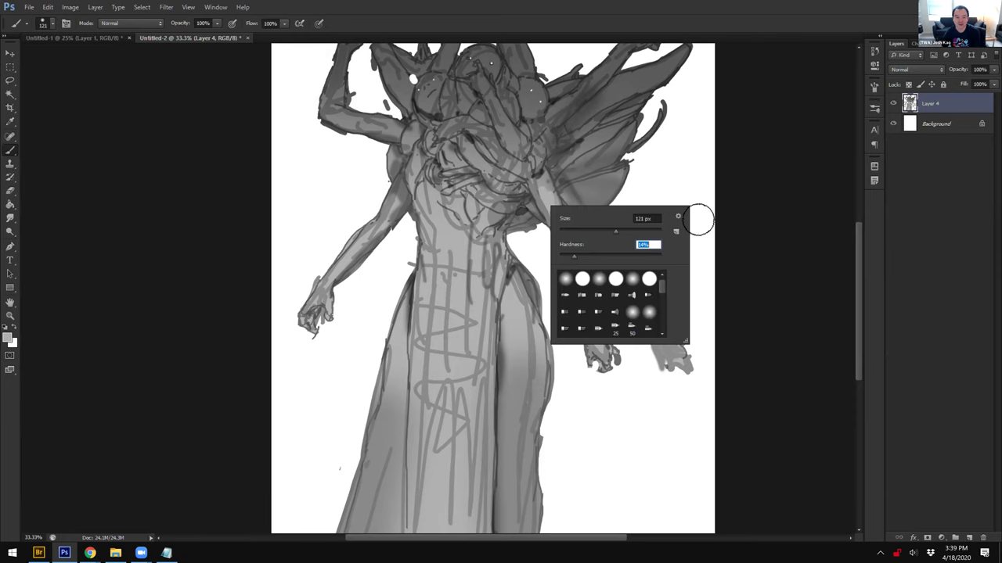
pyautogui.press('Return')
pyautogui.moveTo(543, 188); pyautogui.dragTo(546, 196)
pyautogui.hotkey('ctrl', 'z')
pyautogui.press('[')
pyautogui.press('[')
pyautogui.press('[')
pyautogui.press('[')
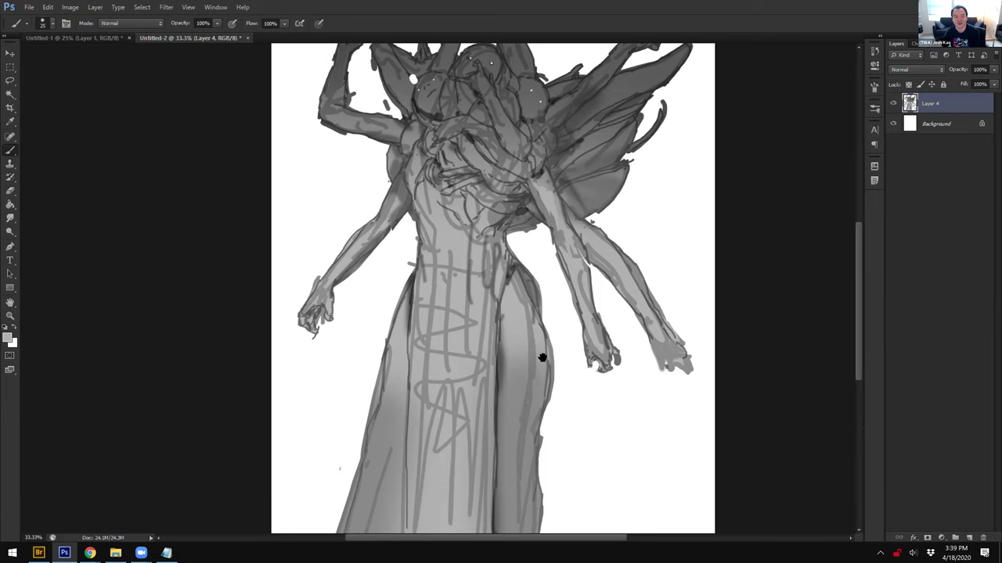
# Step: Lighten the forearm raised to the face and shade around the crossed arm with sampled greys at 40% brush opacity
pyautogui.scroll(5, 485, 210)
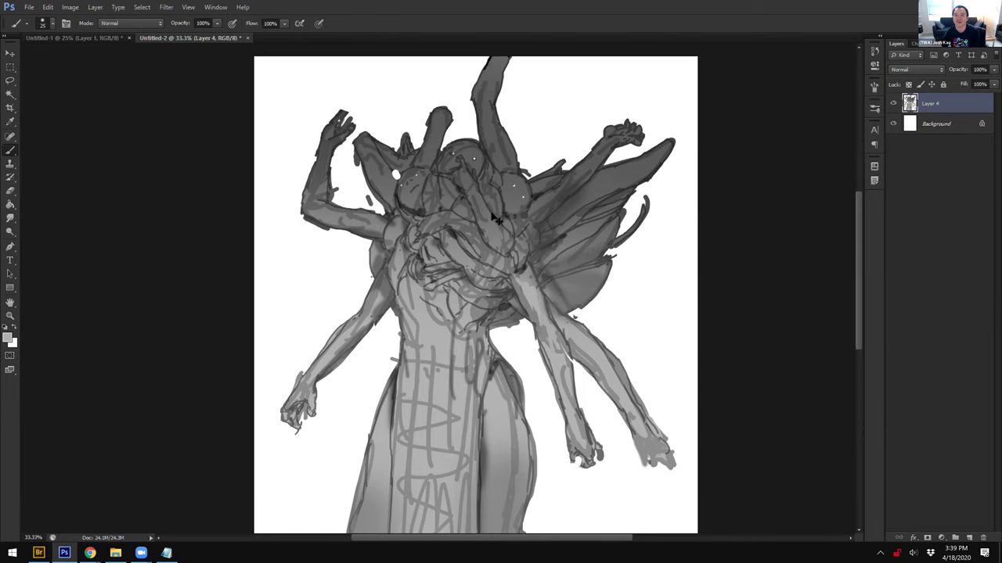
pyautogui.press('1')
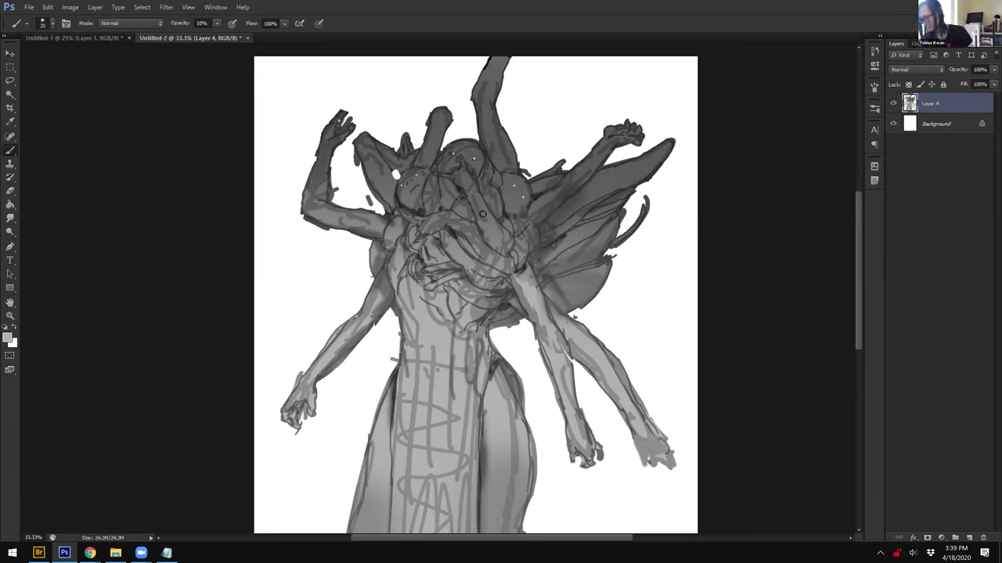
pyautogui.press('0')
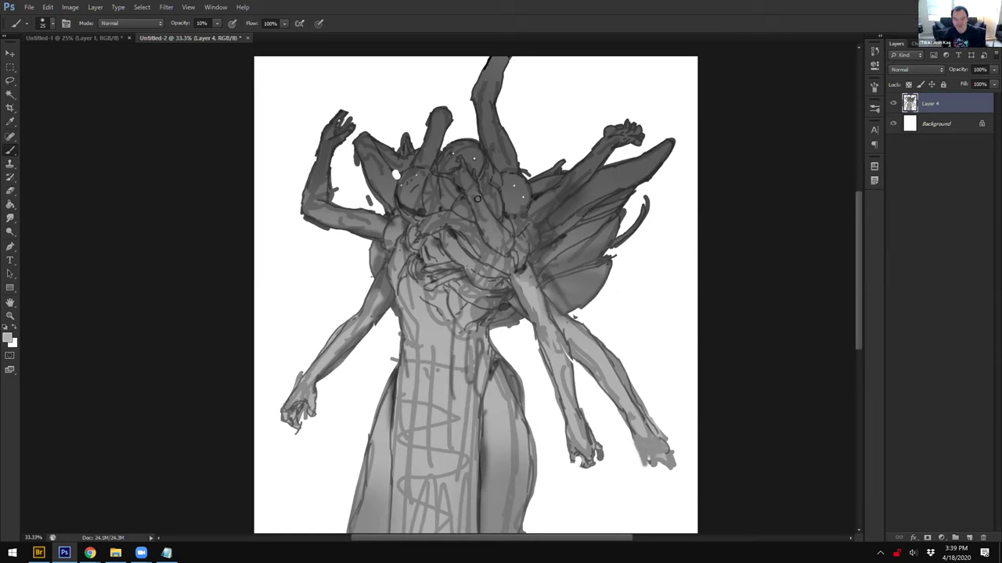
pyautogui.press('1')
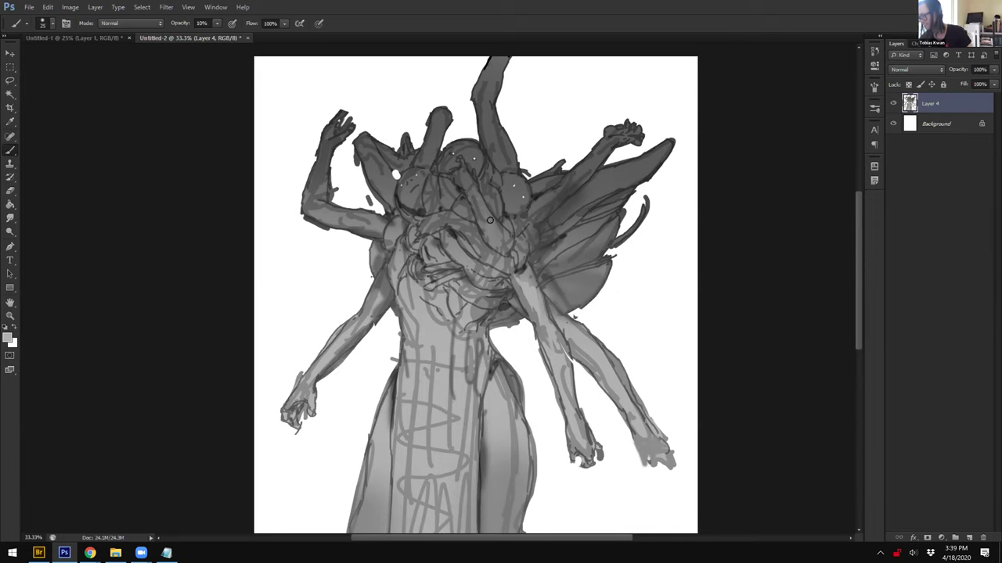
pyautogui.press('4')
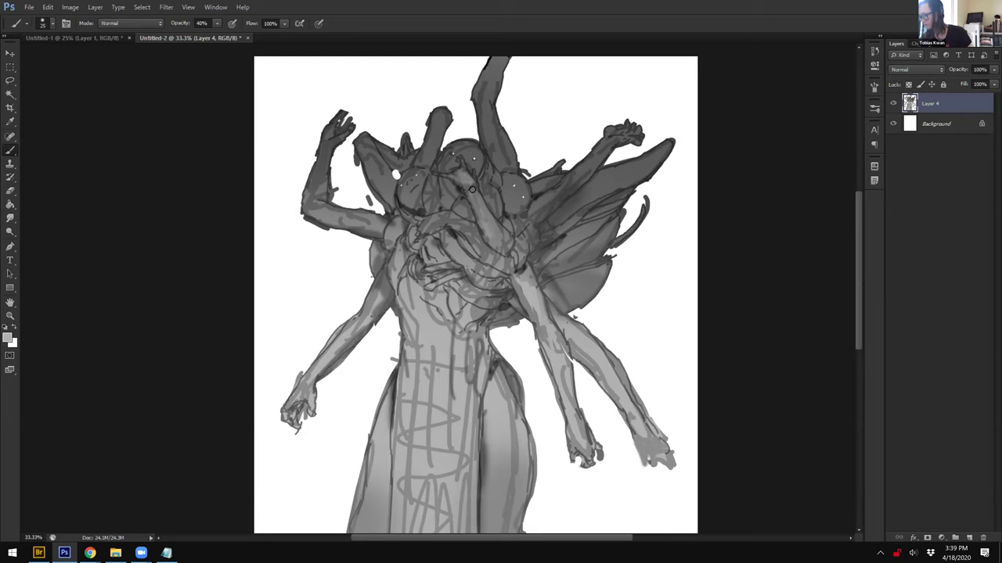
pyautogui.keyDown('alt'); pyautogui.click(475, 232); pyautogui.keyUp('alt')
pyautogui.keyDown('alt'); pyautogui.click(454, 233); pyautogui.keyUp('alt')
pyautogui.moveTo(458, 239)
pyautogui.mouseDown()
pyautogui.moveTo(496, 268)
pyautogui.moveTo(444, 243)
pyautogui.moveTo(483, 279)
pyautogui.moveTo(477, 285)
pyautogui.moveTo(515, 286)
pyautogui.mouseUp()
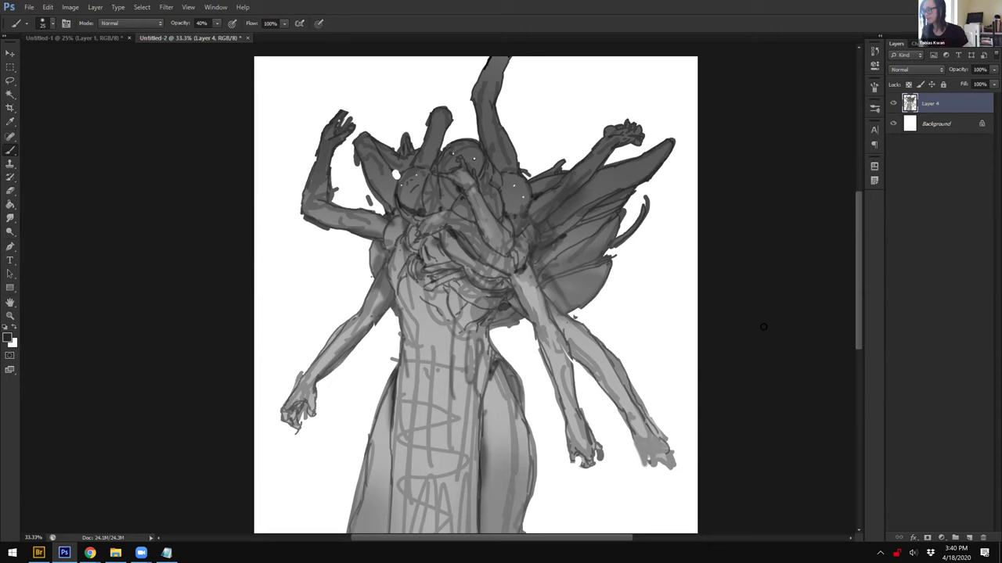
# Step: Cover the white spot beside the leftmost head with sampled grey, using a 15 px brush at 100% opacity
pyautogui.hotkey('ctrl', '-')
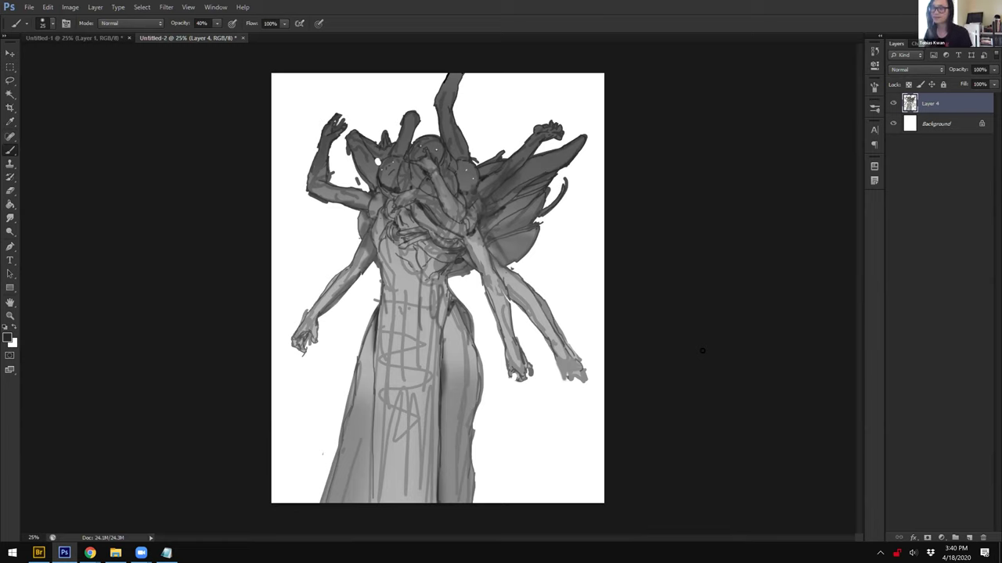
pyautogui.hotkey('ctrl', '+')
pyautogui.hotkey('ctrl', '+')
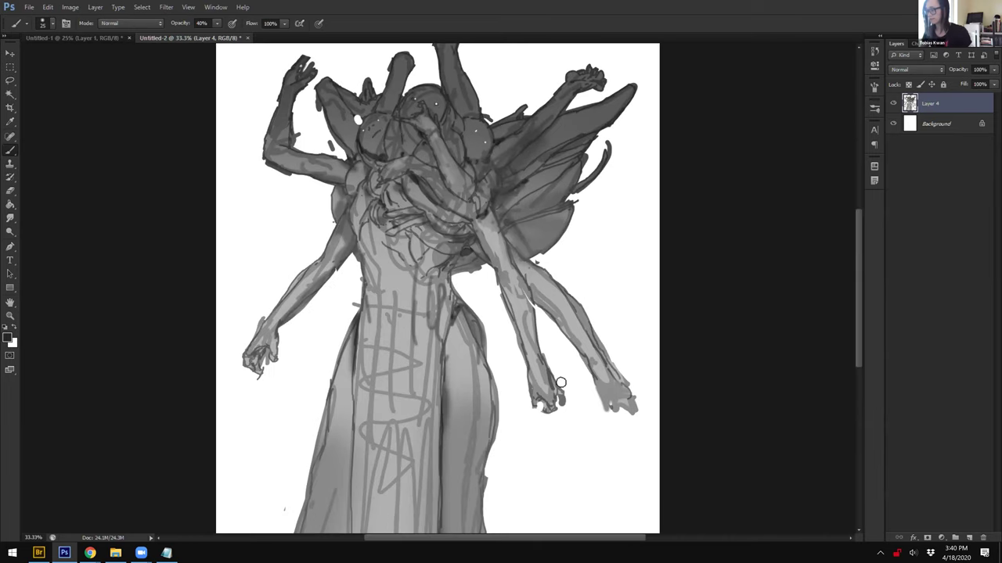
pyautogui.moveTo(375, 133); pyautogui.dragTo(431, 237)
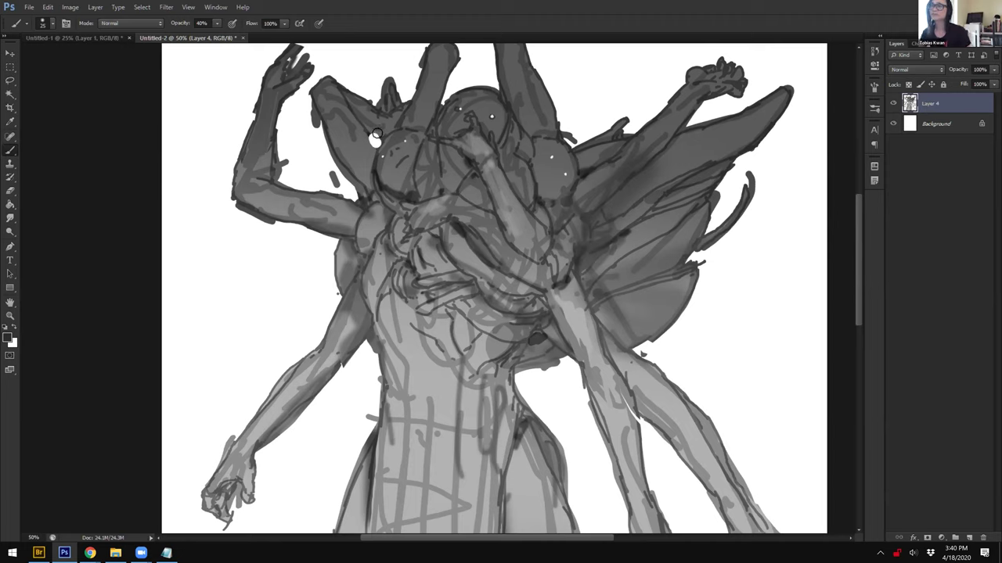
pyautogui.press('0')
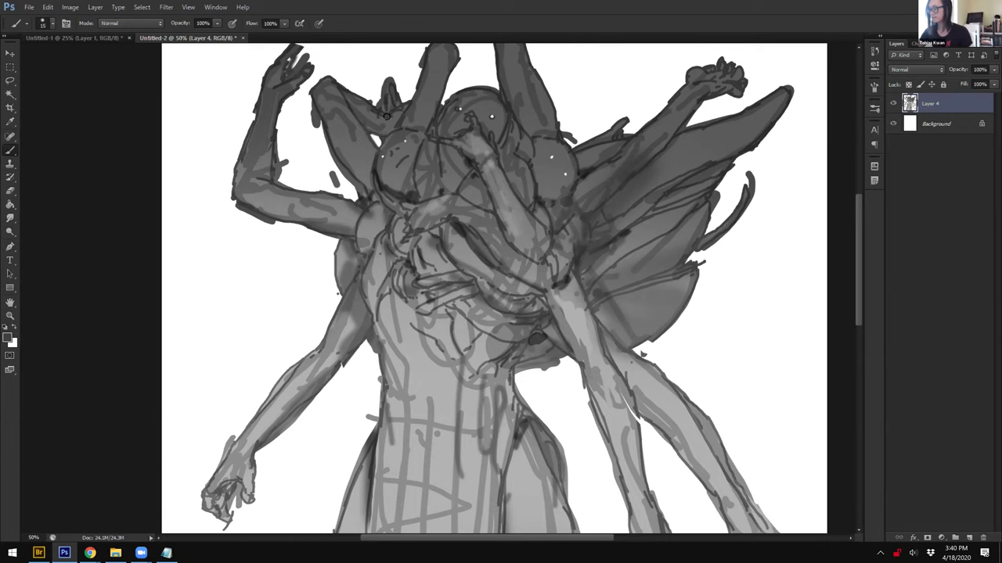
pyautogui.keyDown('alt'); pyautogui.click(363, 117); pyautogui.keyUp('alt')
pyautogui.moveTo(332, 99)
pyautogui.mouseDown()
pyautogui.moveTo(350, 128)
pyautogui.moveTo(318, 125)
pyautogui.mouseUp()
# Step: Erase the stray marks between the bent raised left arm and the pointed shape beside the heads
pyautogui.press('e')
pyautogui.moveTo(333, 184); pyautogui.dragTo(338, 177)
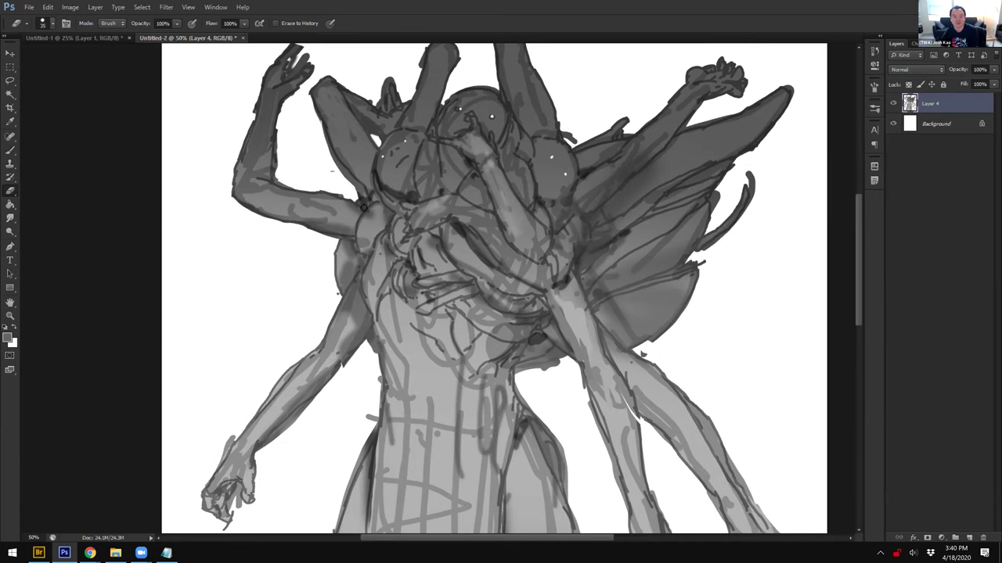
pyautogui.moveTo(357, 159); pyautogui.dragTo(354, 145)
pyautogui.press('b')
pyautogui.moveTo(332, 249); pyautogui.dragTo(317, 206)
pyautogui.keyDown('alt'); pyautogui.click(323, 233); pyautogui.keyUp('alt')
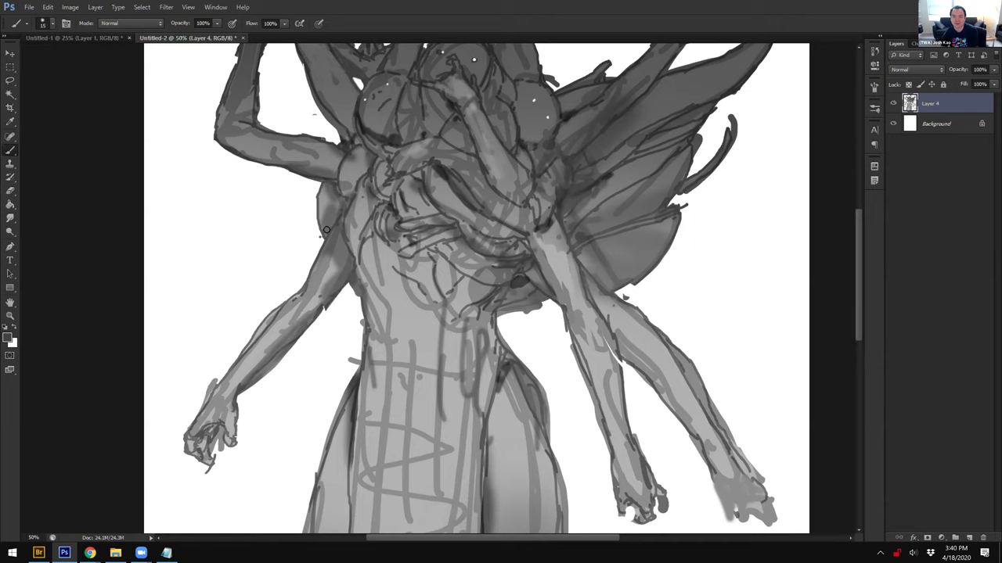
pyautogui.hotkey('ctrl', '-')
pyautogui.hotkey('ctrl', '-')
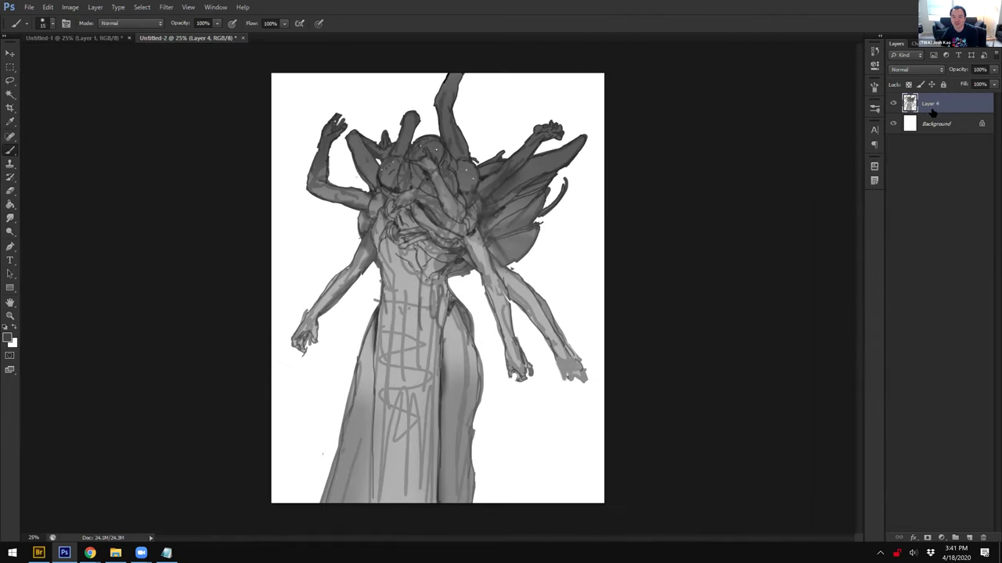
# Step: Add a new layer between the figure and the background and block in a grey wing behind the raised left arm
pyautogui.hotkey('ctrl', 'a')
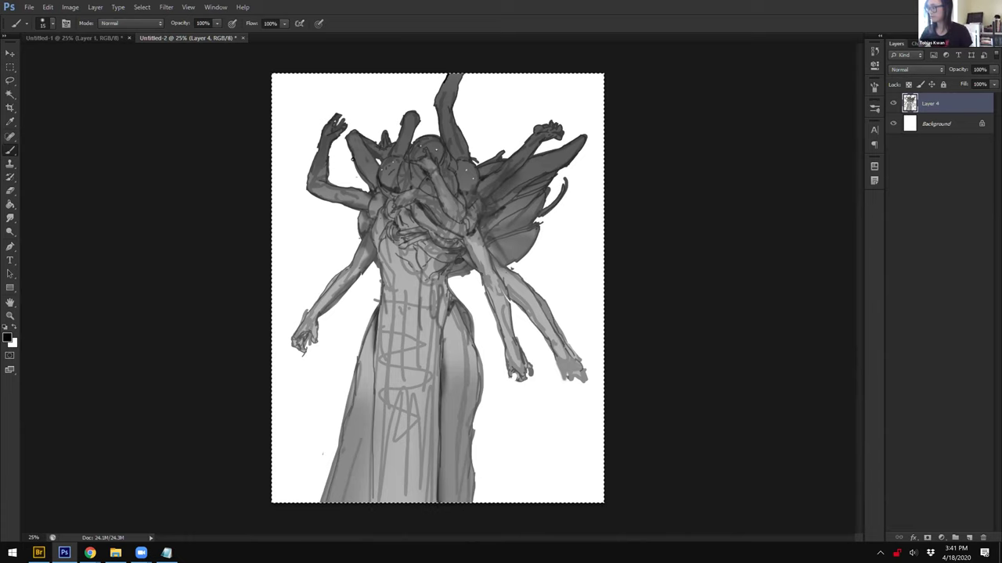
pyautogui.click(935, 125)
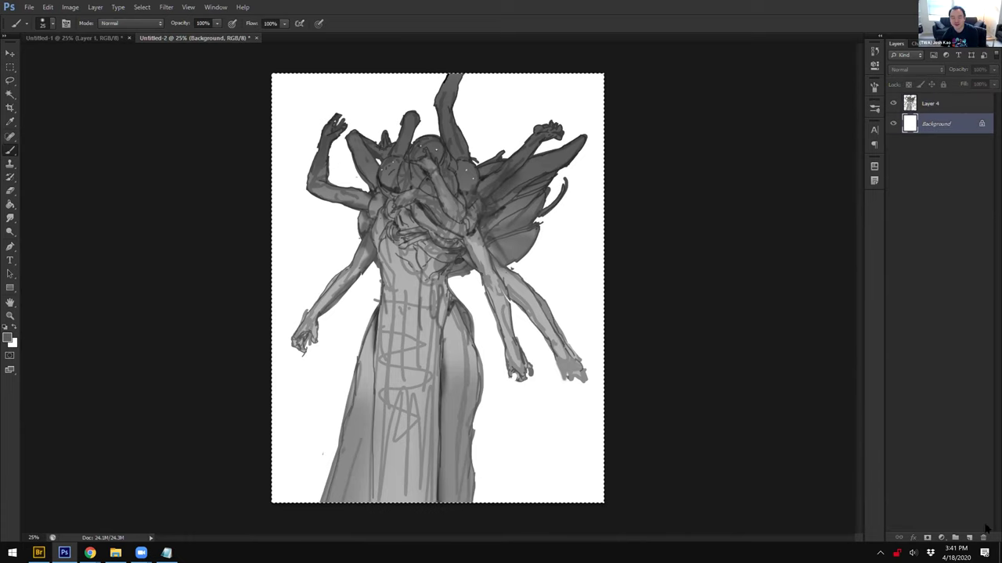
pyautogui.click(970, 538)
pyautogui.hotkey('ctrl', 'd')
pyautogui.moveTo(326, 149)
pyautogui.mouseDown()
pyautogui.moveTo(372, 184)
pyautogui.moveTo(361, 190)
pyautogui.mouseUp()
# Step: Harden the brush, reduce it to 80 px, and sharpen the new left wing's outline by painting and erasing its edges
pyautogui.rightClick(405, 163)
pyautogui.click(666, 201)
pyautogui.press('[')
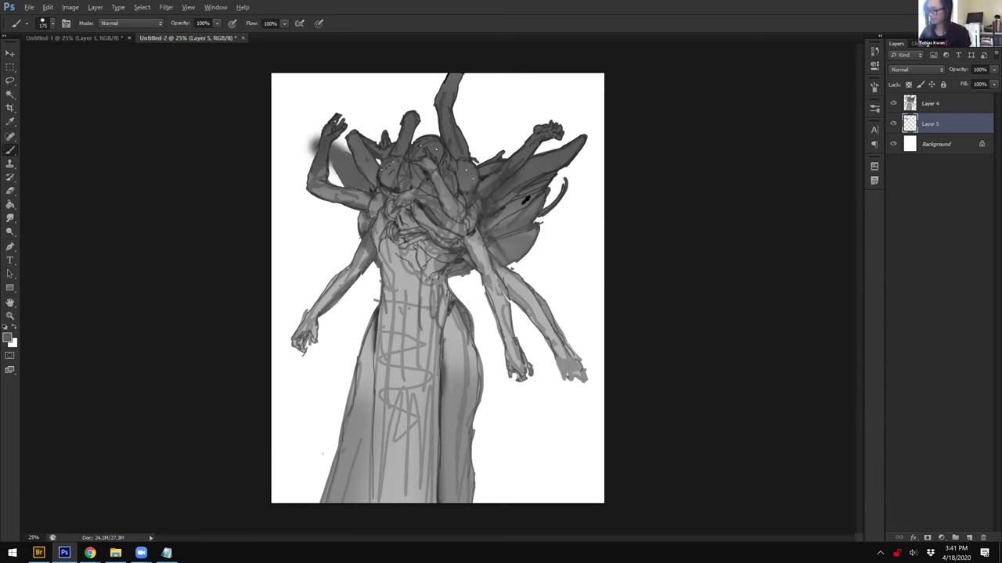
pyautogui.press('[')
pyautogui.press('[')
pyautogui.press('[')
pyautogui.press('[')
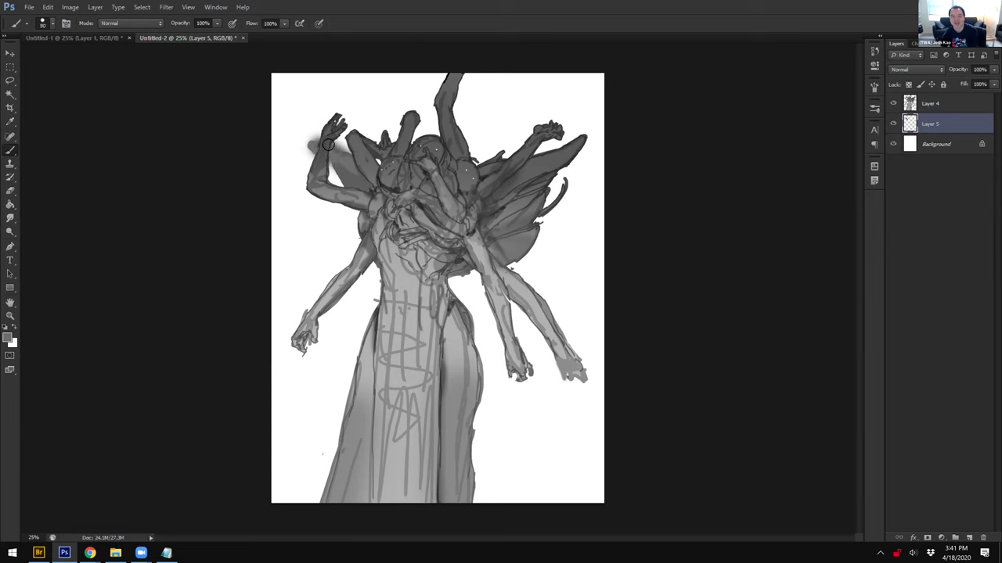
pyautogui.press('e')
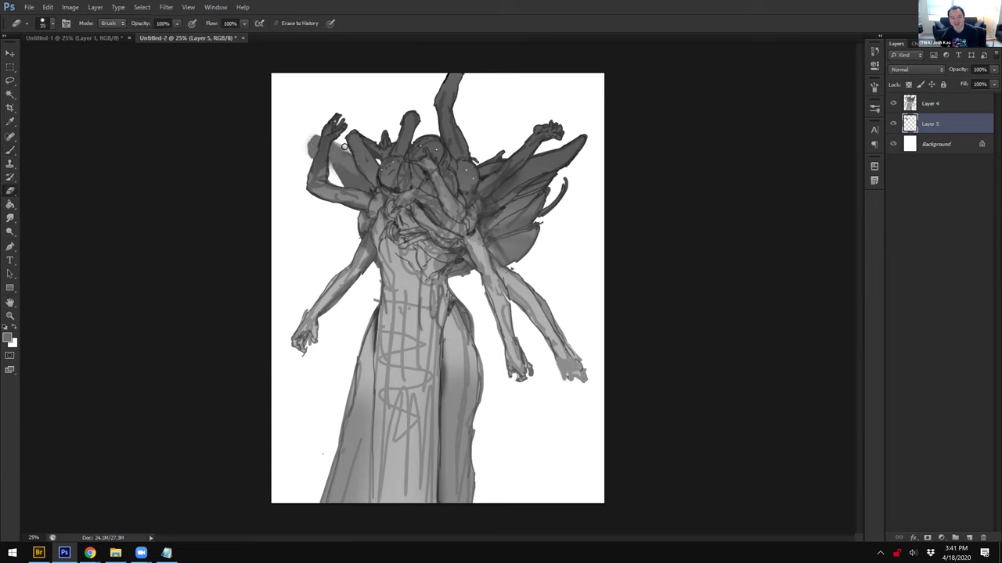
pyautogui.moveTo(358, 151)
pyautogui.mouseDown()
pyautogui.moveTo(308, 135)
pyautogui.moveTo(306, 144)
pyautogui.moveTo(328, 171)
pyautogui.moveTo(362, 157)
pyautogui.moveTo(343, 185)
pyautogui.mouseUp()
pyautogui.press('d')
pyautogui.press('b')
# Step: Paint sampled grey behind the left shoulder and beside the waist with a 60 px brush, and merge the figure layer down
pyautogui.keyDown('alt'); pyautogui.click(354, 195); pyautogui.keyUp('alt')
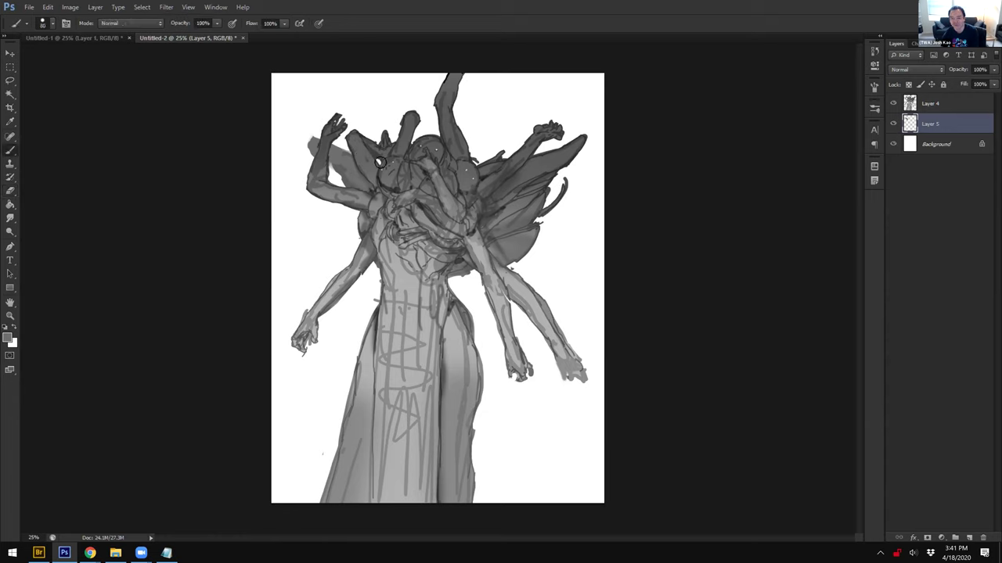
pyautogui.keyDown('alt'); pyautogui.click(506, 188); pyautogui.keyUp('alt')
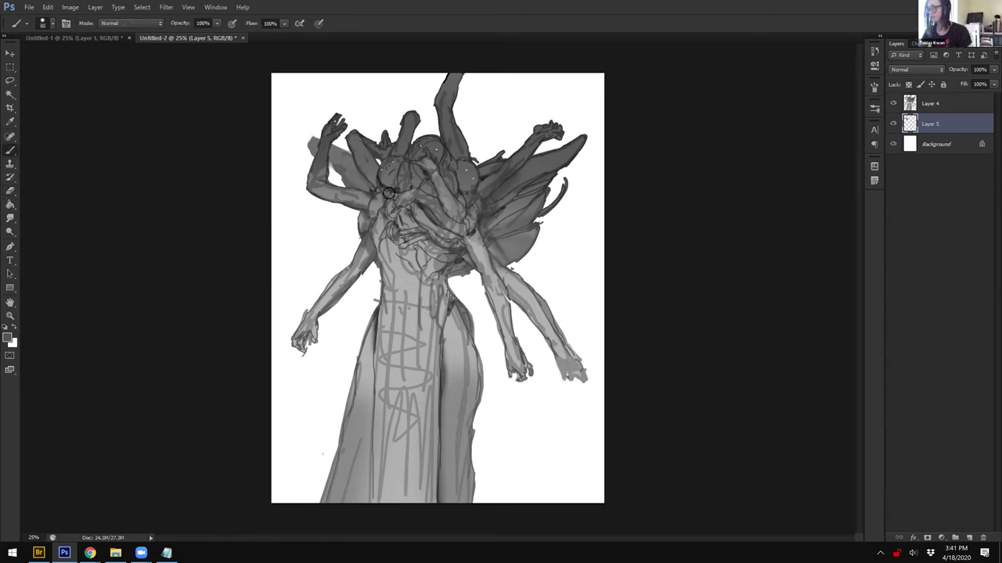
pyautogui.press('[')
pyautogui.press('[')
pyautogui.moveTo(369, 213); pyautogui.dragTo(353, 211)
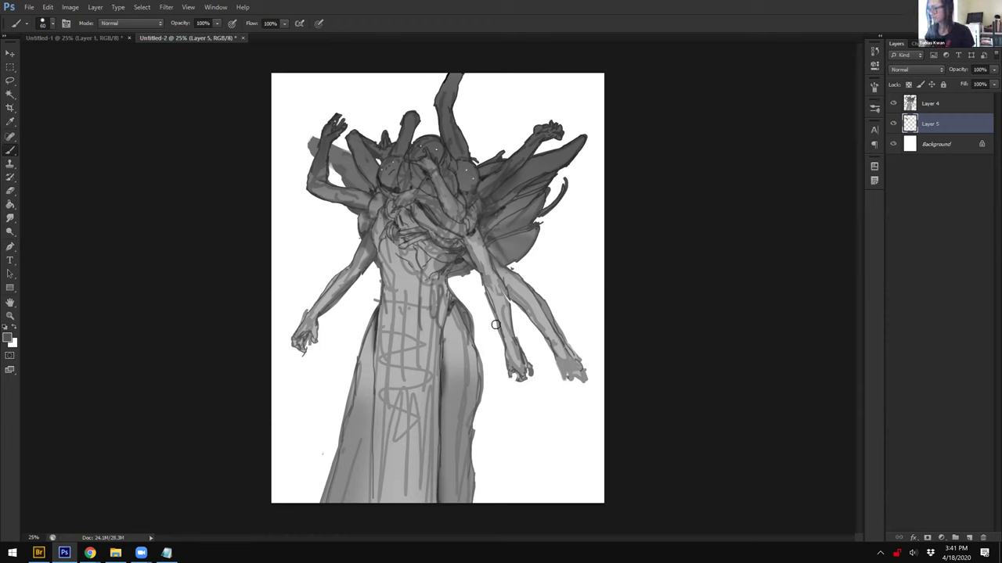
pyautogui.moveTo(468, 276)
pyautogui.mouseDown()
pyautogui.moveTo(447, 301)
pyautogui.moveTo(477, 274)
pyautogui.mouseUp()
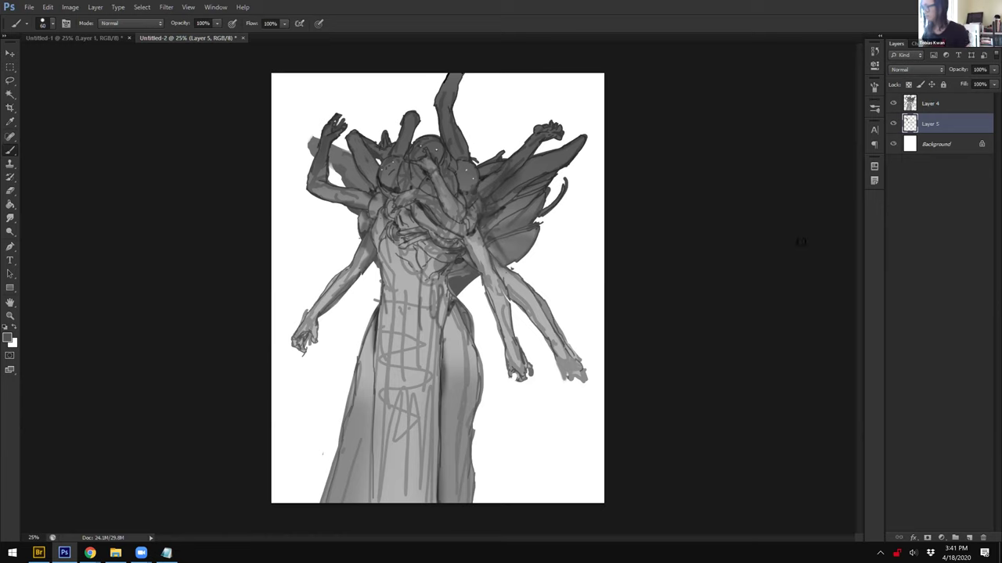
pyautogui.click(936, 103)
pyautogui.hotkey('ctrl', 'e')
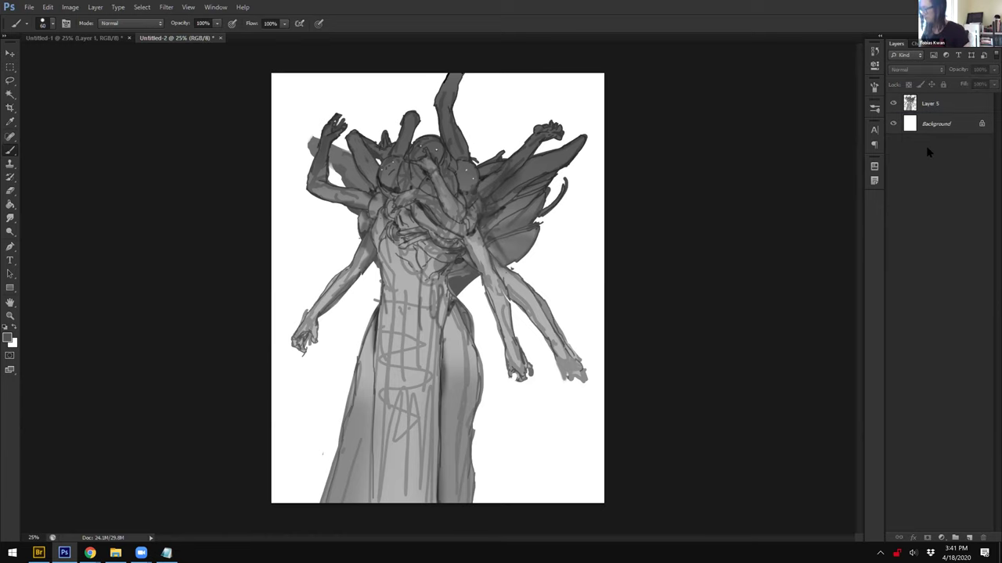
# Step: Copy the entire figure layer and paste it as a new layer directly above the background
pyautogui.click(935, 124)
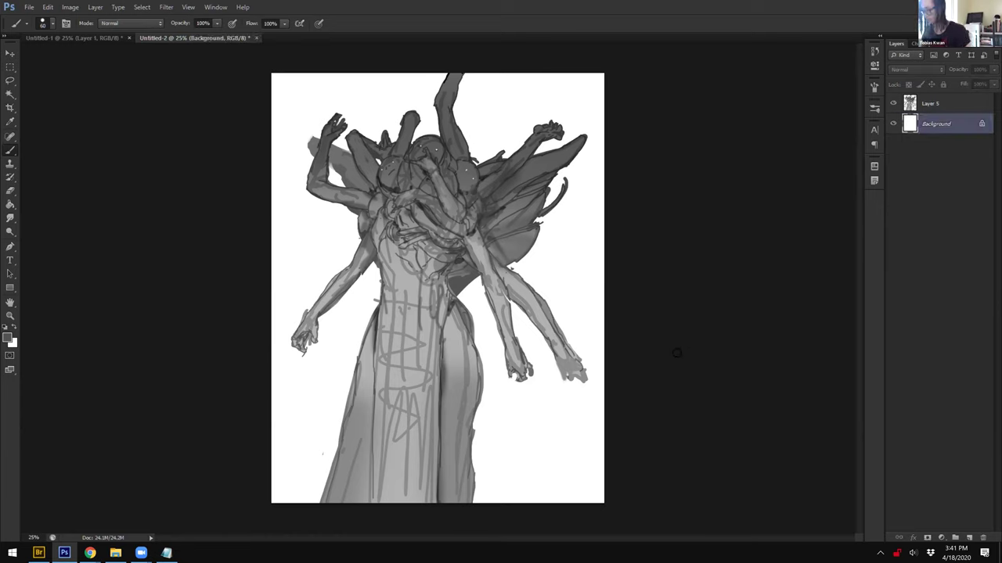
pyautogui.click(931, 106)
pyautogui.hotkey('ctrl', 'a')
pyautogui.click(941, 123)
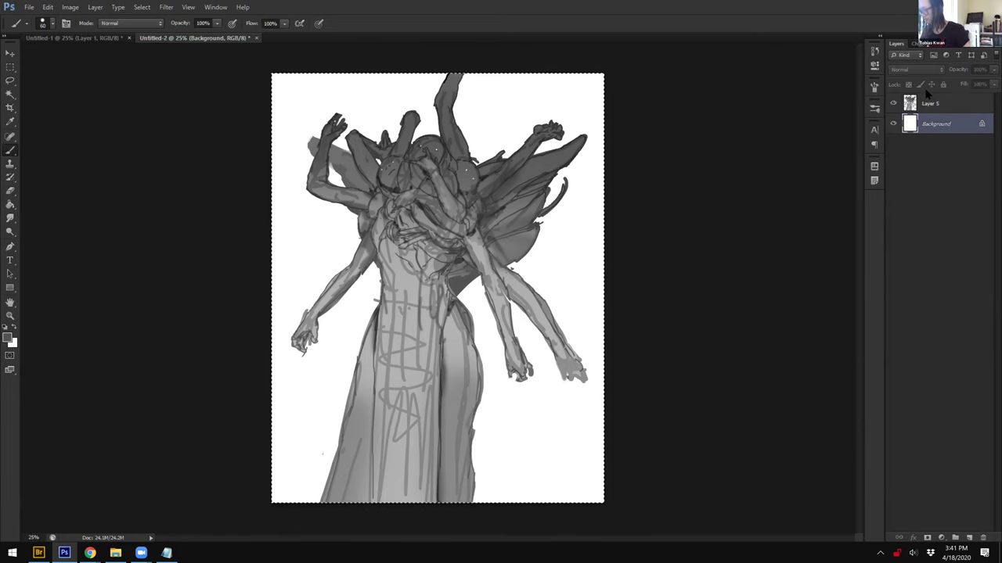
pyautogui.hotkey('ctrl', '-')
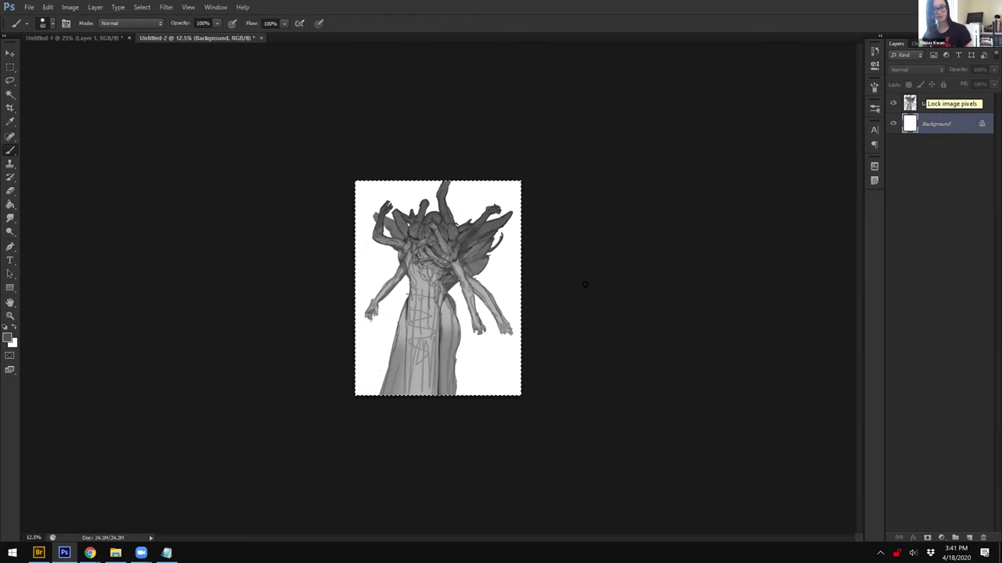
pyautogui.hotkey('ctrl', 'v')
# Step: Rotate the pasted figure copy by 90.57° and enlarge it to 162.19% height to fill the canvas behind the figure
pyautogui.hotkey('ctrl', 't')
pyautogui.moveTo(548, 138); pyautogui.dragTo(548, 369)
pyautogui.moveTo(471, 237); pyautogui.dragTo(491, 129)
pyautogui.moveTo(456, 256); pyautogui.dragTo(462, 401)
pyautogui.moveTo(505, 278); pyautogui.dragTo(480, 336)
pyautogui.moveTo(640, 308); pyautogui.dragTo(635, 311)
pyautogui.moveTo(538, 312)
pyautogui.mouseDown()
pyautogui.moveTo(560, 293)
pyautogui.moveTo(670, 299)
pyautogui.moveTo(675, 312)
pyautogui.moveTo(572, 314)
pyautogui.mouseUp()
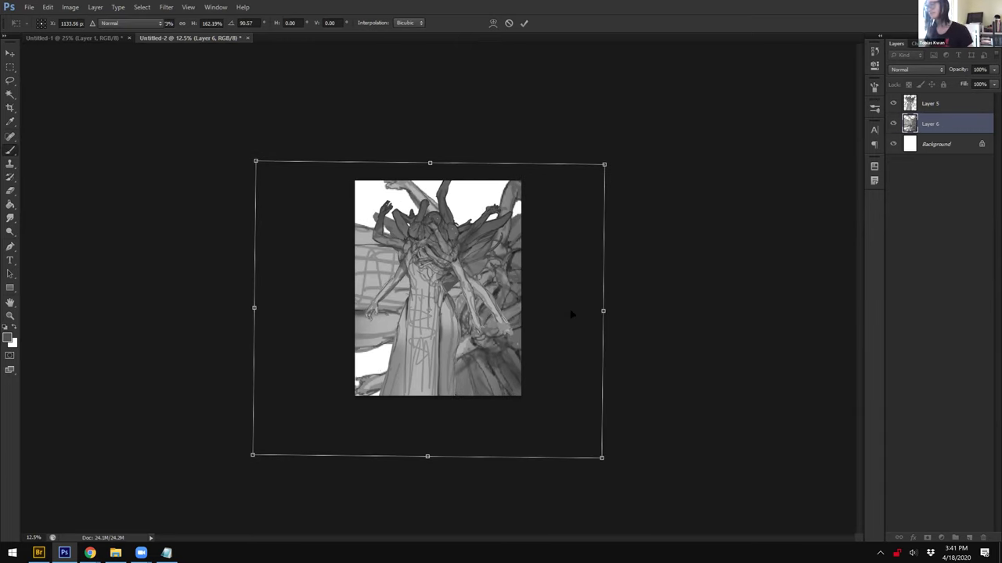
pyautogui.press('Return')
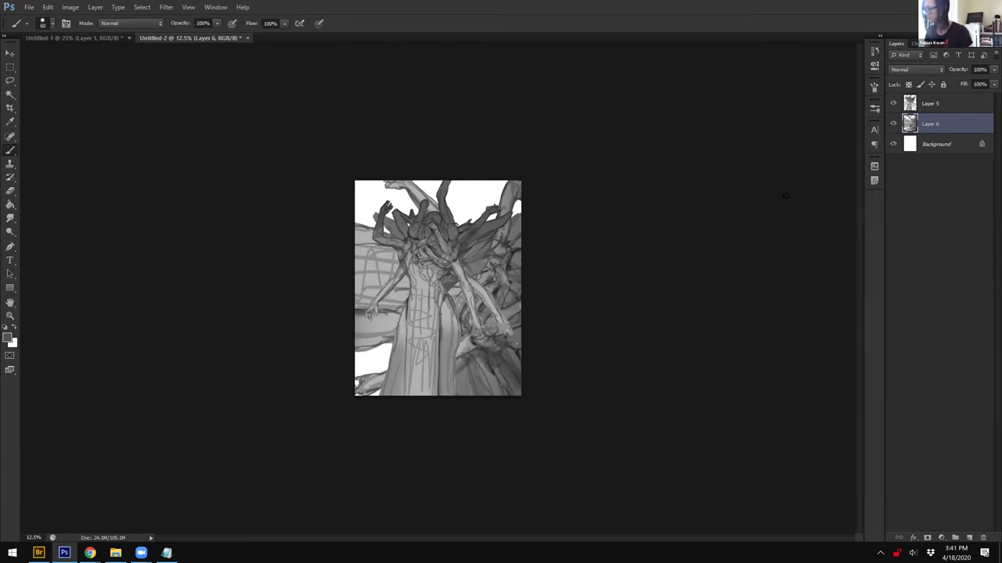
pyautogui.hotkey('ctrl', 'u')
pyautogui.moveTo(794, 239); pyautogui.dragTo(856, 258)
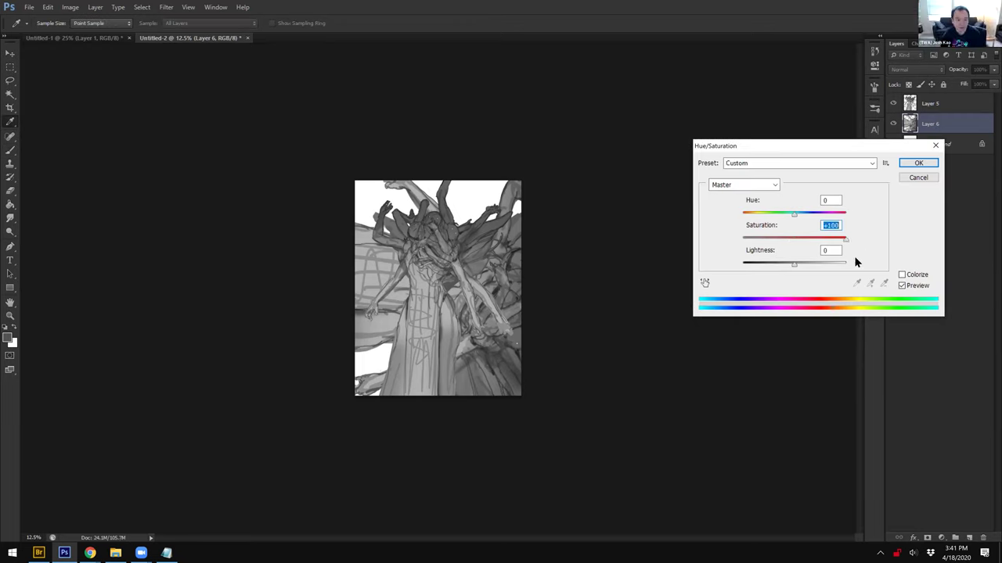
pyautogui.click(928, 181)
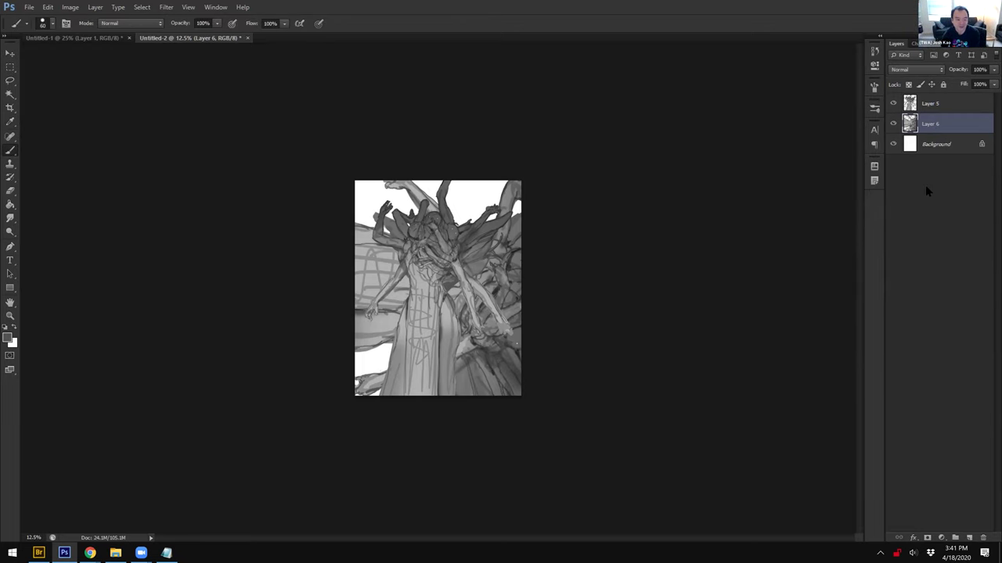
pyautogui.hotkey('ctrl', 'u')
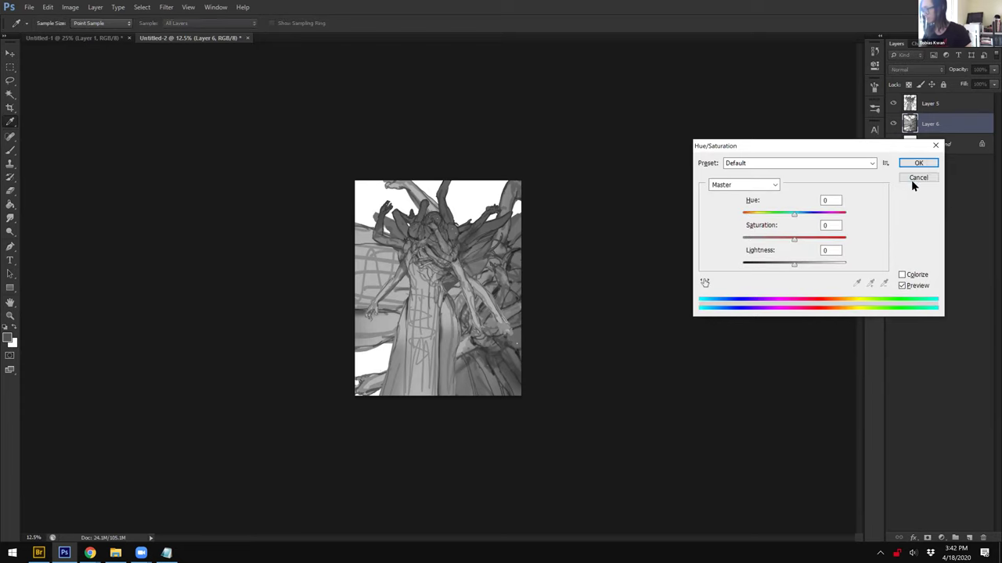
pyautogui.press('Escape')
# Step: Tint the enlarged copy with Color Balance, using warm midtones and shadows shifted to -33 cyan and towards blue, and merge it into the background
pyautogui.hotkey('ctrl', 'b')
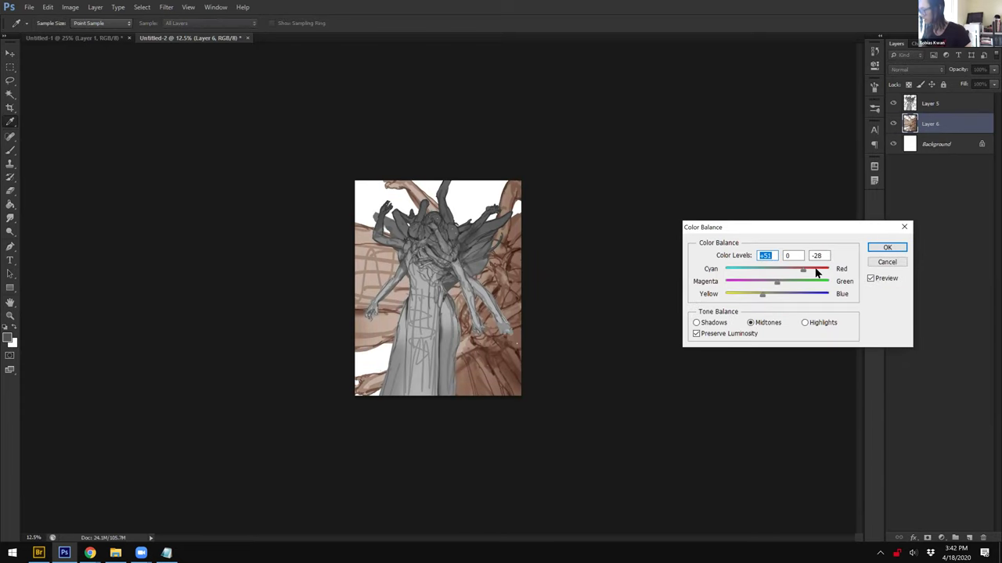
pyautogui.moveTo(803, 270); pyautogui.dragTo(760, 269)
pyautogui.click(817, 322)
pyautogui.click(714, 323)
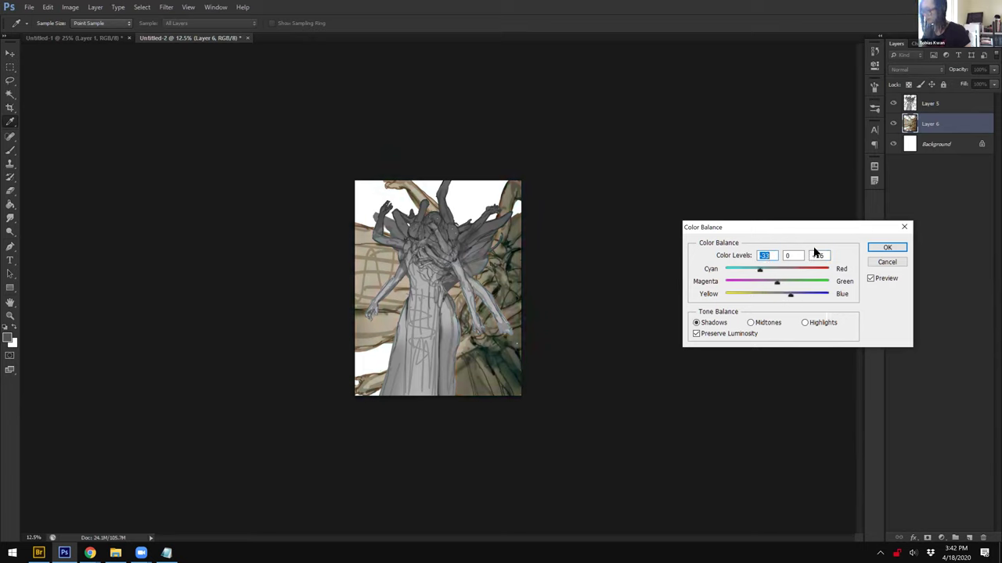
pyautogui.press('Return')
pyautogui.hotkey('ctrl', 'e')
# Step: Paint sampled beige-grey over the background's white gap beside the lower skirt and around the outstretched hands
pyautogui.press('r')
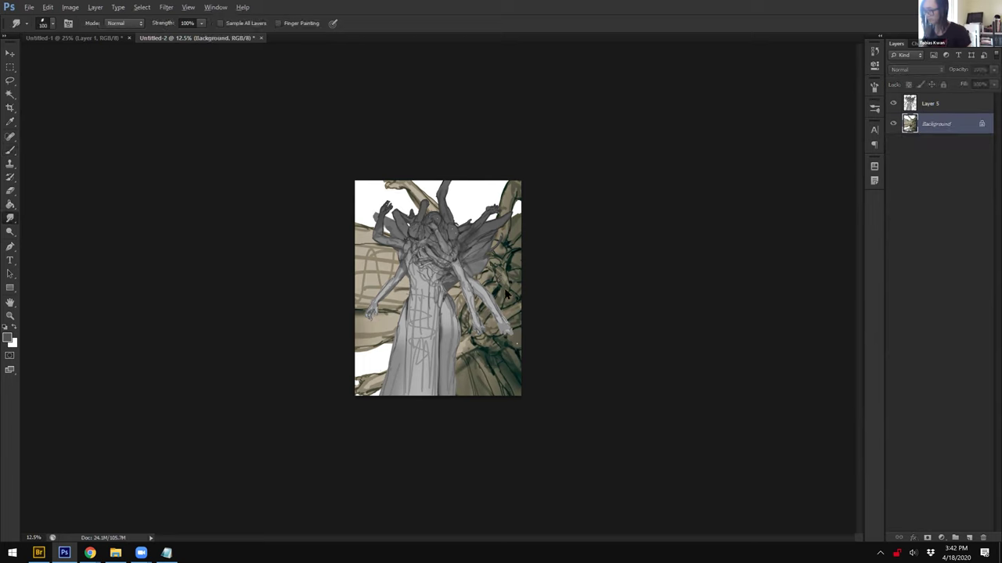
pyautogui.press('b')
pyautogui.keyDown('alt'); pyautogui.click(392, 268); pyautogui.keyUp('alt')
pyautogui.moveTo(404, 281); pyautogui.dragTo(436, 282)
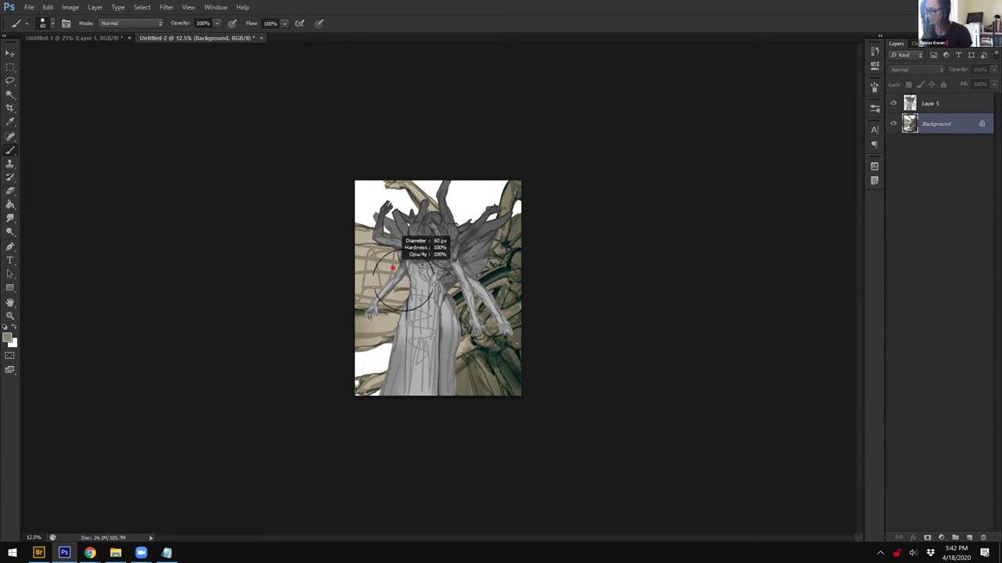
pyautogui.moveTo(363, 340); pyautogui.dragTo(389, 340)
pyautogui.press('[')
pyautogui.press('[')
pyautogui.press('[')
pyautogui.press('[')
pyautogui.moveTo(361, 389); pyautogui.dragTo(373, 396)
pyautogui.moveTo(497, 328); pyautogui.dragTo(489, 357)
# Step: Enlarge the brush to 1053 px, soften its hardness, and sample dark grey from the wings
pyautogui.press('[')
pyautogui.press('[')
pyautogui.press('[')
pyautogui.press('[')
pyautogui.press('[')
pyautogui.press('[')
pyautogui.press('[')
pyautogui.press('[')
pyautogui.press('[')
pyautogui.press('[')
pyautogui.rightClick(531, 202)
pyautogui.rightClick(454, 232)
pyautogui.click(475, 278)
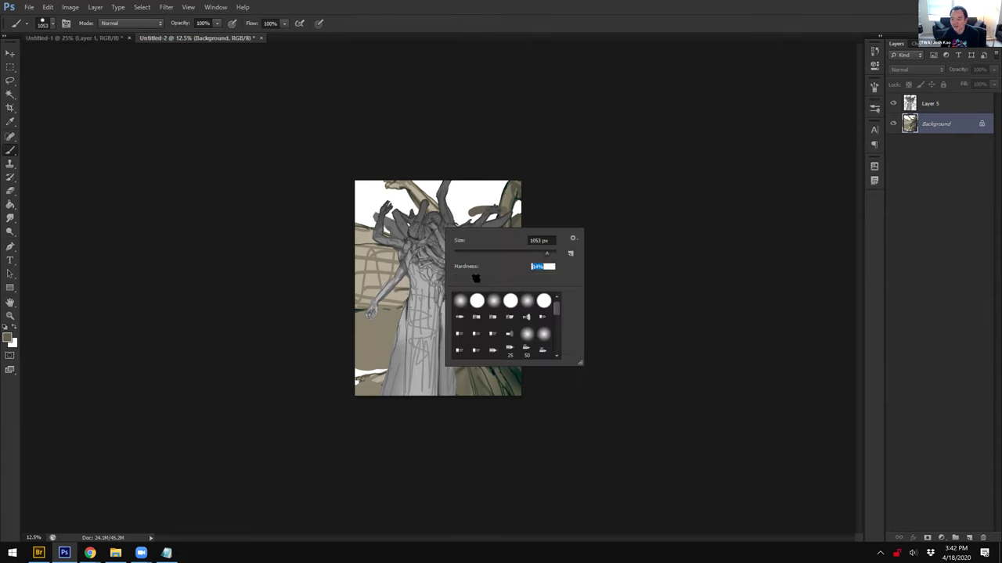
pyautogui.click(610, 209)
pyautogui.keyDown('alt'); pyautogui.click(479, 220); pyautogui.keyUp('alt')
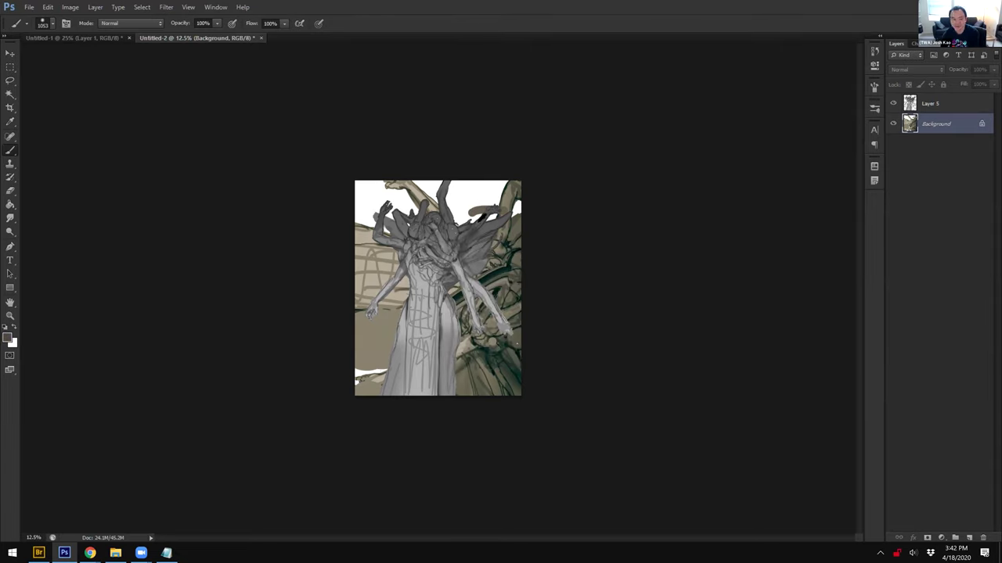
# Step: Shade the white upper background behind the raised arms with soft dark grey at 20% brush opacity
pyautogui.rightClick(399, 202)
pyautogui.click(570, 150)
pyautogui.moveTo(385, 182)
pyautogui.mouseDown()
pyautogui.moveTo(491, 185)
pyautogui.moveTo(495, 232)
pyautogui.moveTo(600, 153)
pyautogui.moveTo(590, 173)
pyautogui.moveTo(511, 201)
pyautogui.moveTo(394, 185)
pyautogui.mouseUp()
pyautogui.hotkey('ctrl', 'z')
pyautogui.press('2')
pyautogui.moveTo(501, 200)
pyautogui.mouseDown()
pyautogui.moveTo(391, 196)
pyautogui.moveTo(493, 202)
pyautogui.mouseUp()
# Step: Haze the lower background with soft white strokes at 20% and 50% brush opacity, undoing the surplus passes
pyautogui.press('d')
pyautogui.keyDown('alt'); pyautogui.rightClick(414, 376); pyautogui.keyUp('alt')
pyautogui.press('x')
pyautogui.moveTo(337, 387)
pyautogui.mouseDown()
pyautogui.moveTo(624, 373)
pyautogui.moveTo(587, 351)
pyautogui.moveTo(390, 378)
pyautogui.moveTo(452, 378)
pyautogui.mouseUp()
pyautogui.press('5')
pyautogui.moveTo(294, 401); pyautogui.dragTo(785, 338)
pyautogui.press('x')
pyautogui.keyDown('alt'); pyautogui.click(516, 333); pyautogui.keyUp('alt')
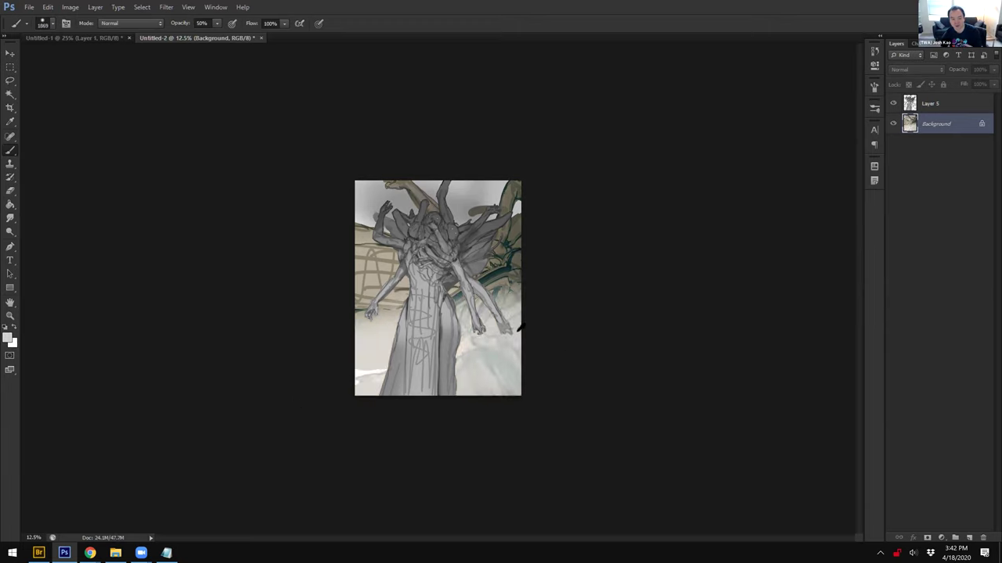
pyautogui.hotkey('ctrl', 'z')
pyautogui.click(568, 363)
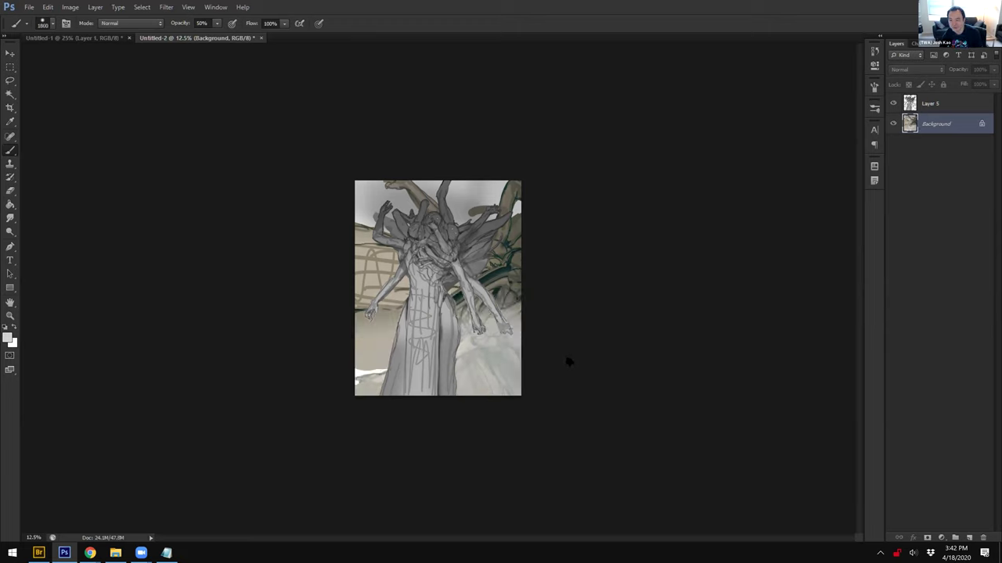
pyautogui.hotkey('ctrl', 'z')
# Step: Blend sampled greys over the right side and top of the background with a soft 1200 px brush at 50% opacity
pyautogui.press('[')
pyautogui.press('[')
pyautogui.keyDown('alt'); pyautogui.click(513, 311); pyautogui.keyUp('alt')
pyautogui.press('[')
pyautogui.press('[')
pyautogui.press('[')
pyautogui.press('[')
pyautogui.press('[')
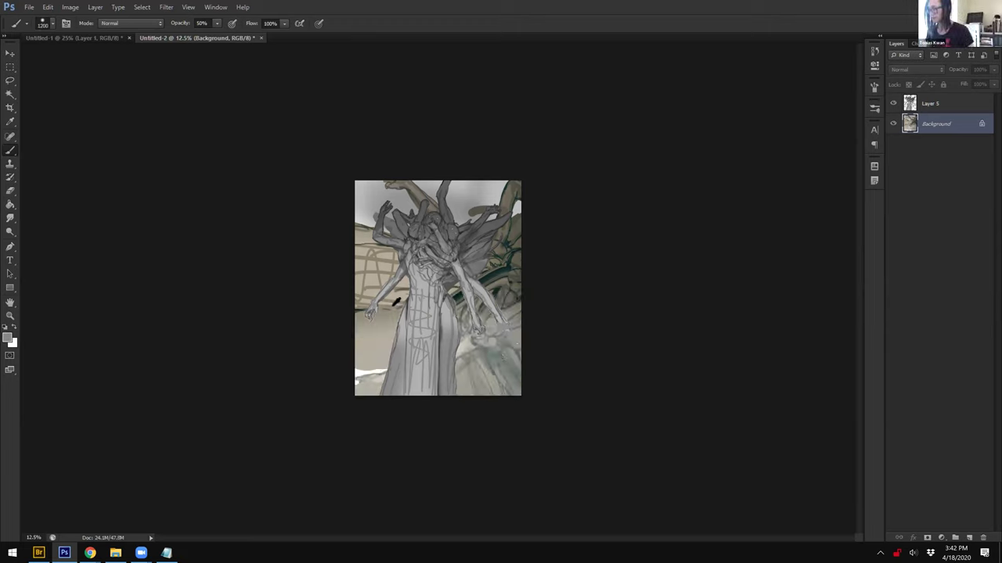
pyautogui.click(558, 286)
pyautogui.keyDown('alt'); pyautogui.click(502, 265); pyautogui.keyUp('alt')
pyautogui.moveTo(490, 215); pyautogui.dragTo(554, 186)
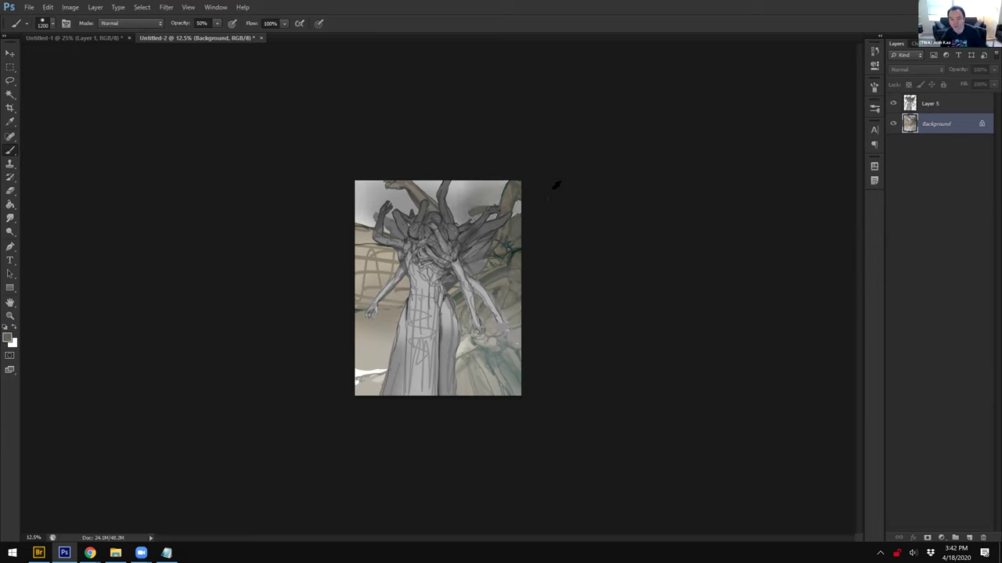
pyautogui.moveTo(466, 183); pyautogui.dragTo(378, 214)
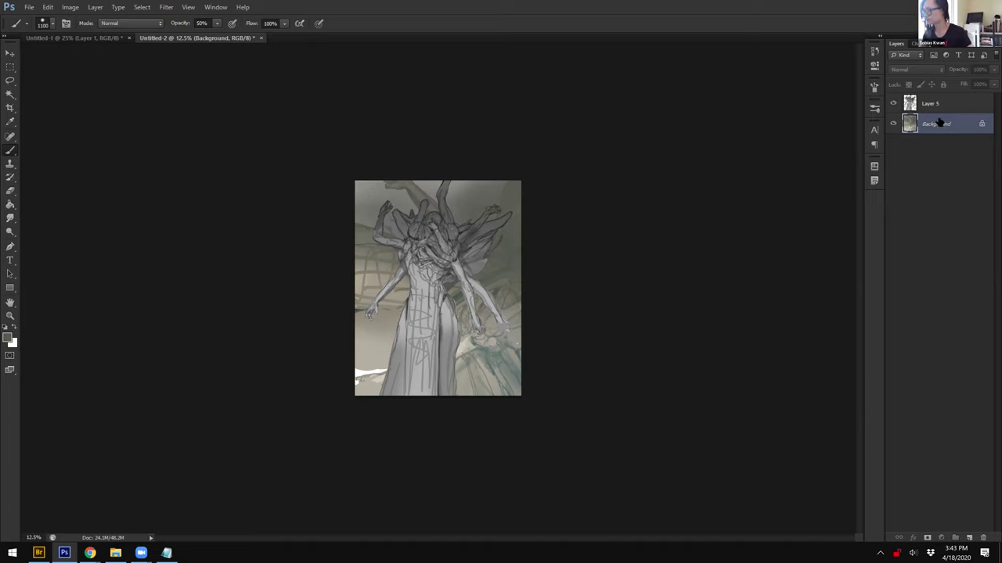
# Step: Add an empty layer between the background and the figure layer
pyautogui.hotkey('ctrl', '=')
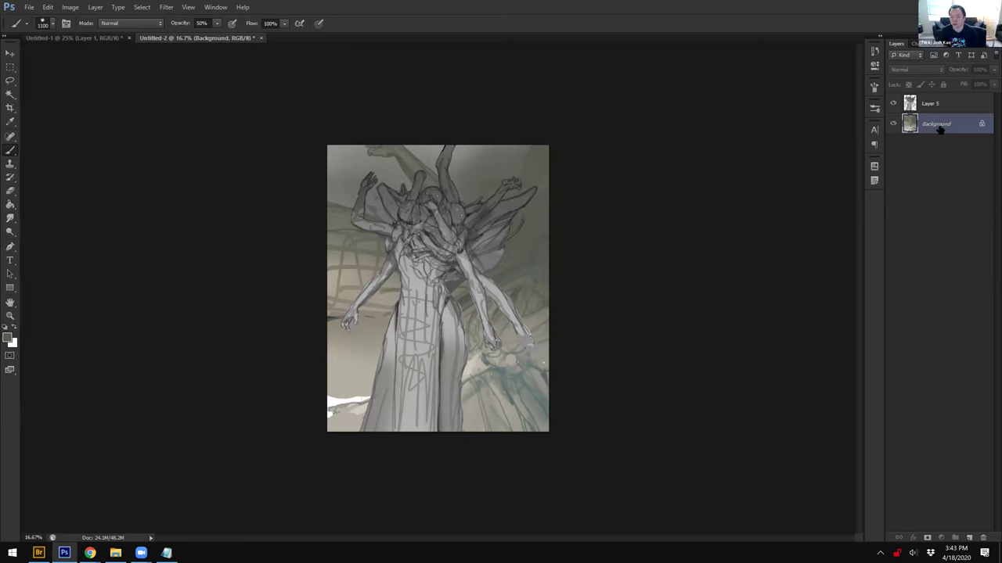
pyautogui.click(969, 538)
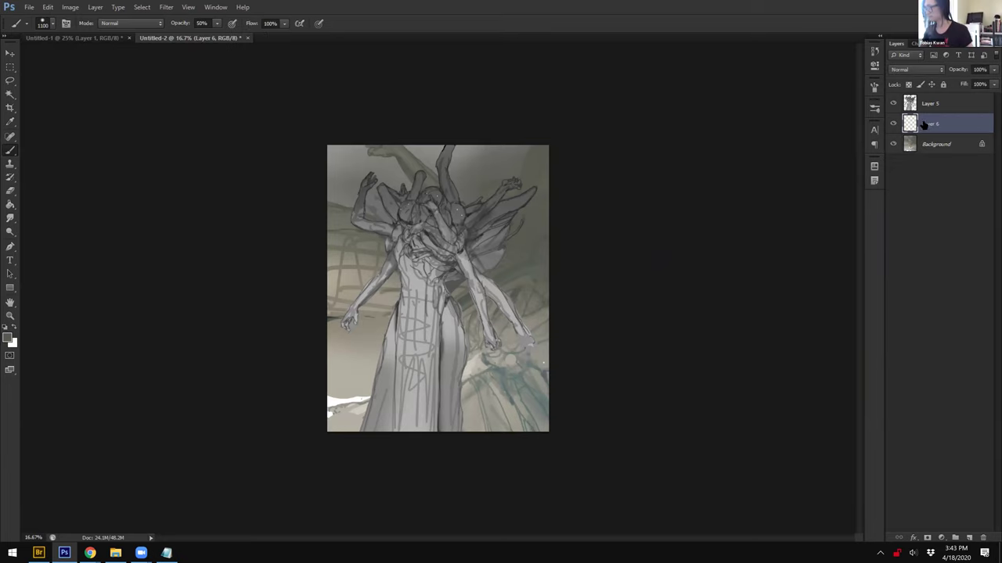
pyautogui.click(930, 146)
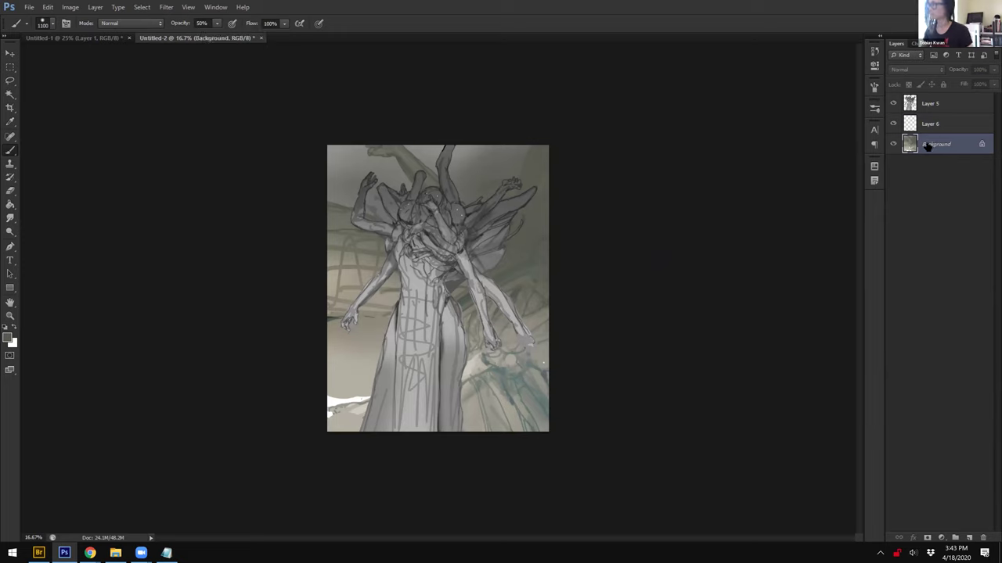
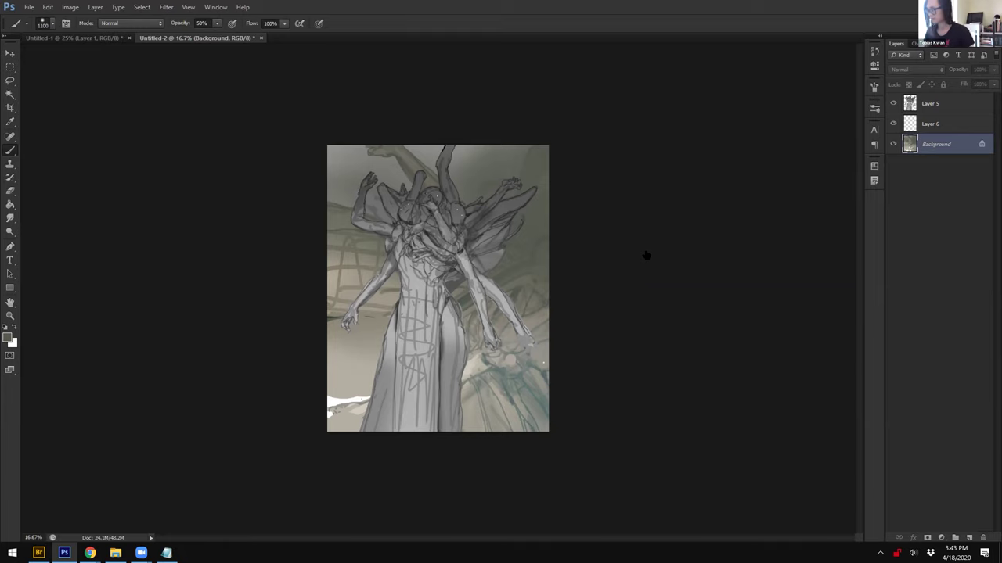
pyautogui.hotkey('ctrl', '-')
pyautogui.hotkey('ctrl', '+')
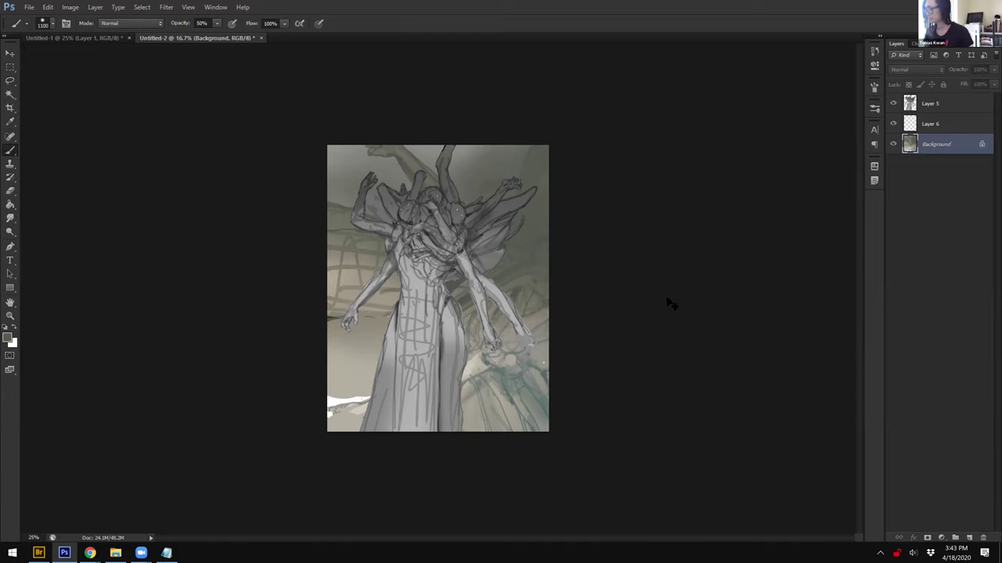
pyautogui.hotkey('ctrl', '+')
pyautogui.click(937, 125)
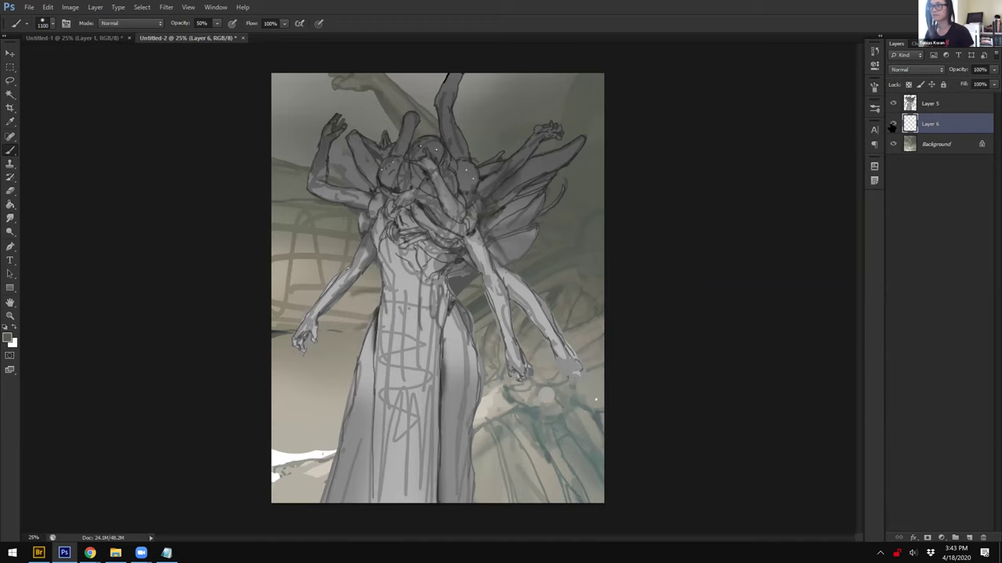
pyautogui.click(893, 124)
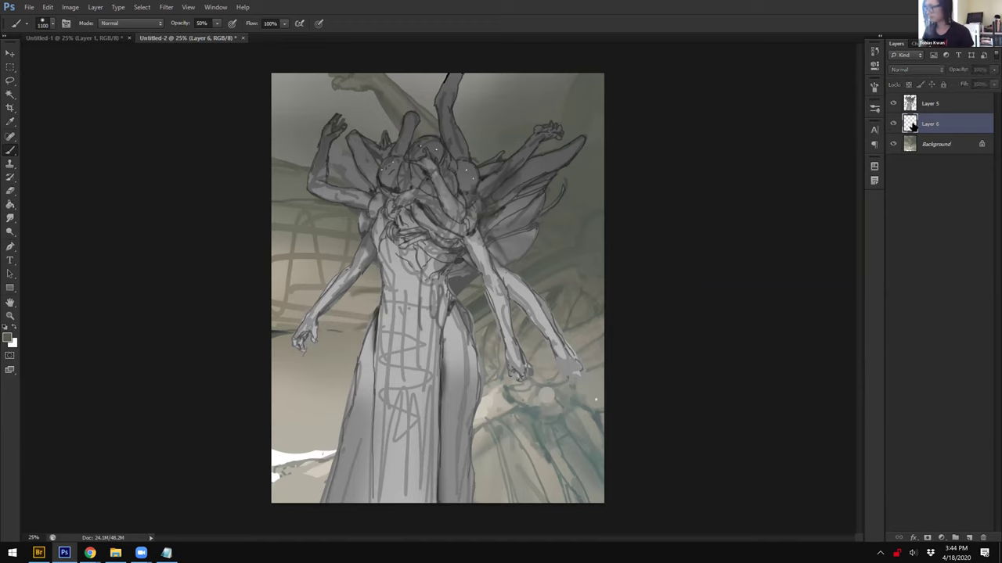
pyautogui.hotkey('ctrl', '-')
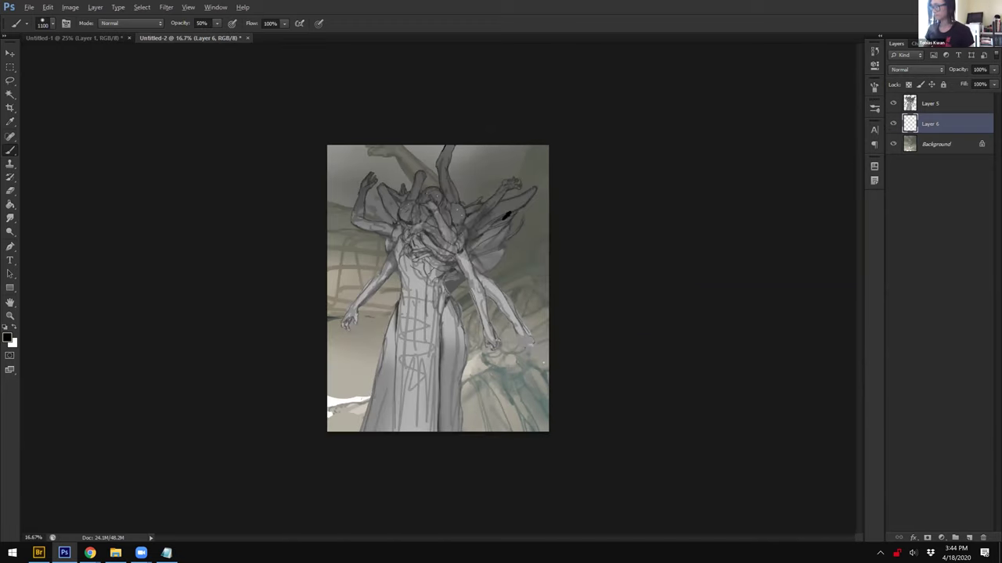
# Step: Create a new layer clipped to the figure and prepare a soft 2288 px black brush
pyautogui.click(930, 103)
pyautogui.click(969, 538)
pyautogui.keyDown('alt'); pyautogui.click(943, 113); pyautogui.keyUp('alt')
pyautogui.press('d')
pyautogui.keyDown('alt'); pyautogui.rightClick(410, 190); pyautogui.keyUp('alt')
pyautogui.rightClick(466, 172)
pyautogui.press('Tab')
pyautogui.press('Return')
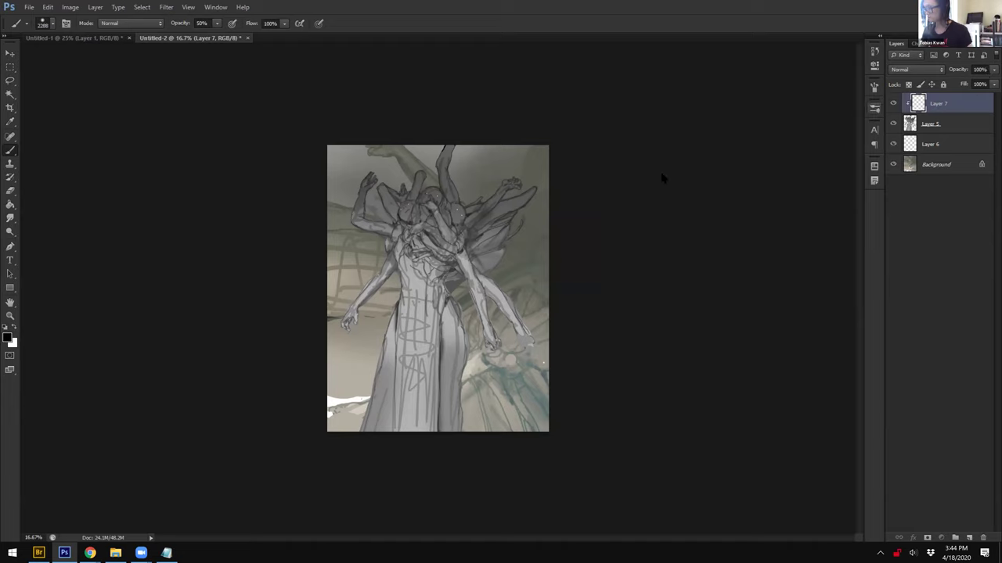
# Step: Darken the figure's head, wings and arms with broad soft black strokes and lower the shading layer's opacity
pyautogui.moveTo(486, 196); pyautogui.dragTo(392, 157)
pyautogui.moveTo(505, 188)
pyautogui.mouseDown()
pyautogui.moveTo(530, 190)
pyautogui.moveTo(578, 354)
pyautogui.mouseUp()
pyautogui.moveTo(994, 70); pyautogui.dragTo(980, 81)
# Step: Darken the lower part of the skirt with soft black strokes on the clipped shading layer
pyautogui.click(929, 144)
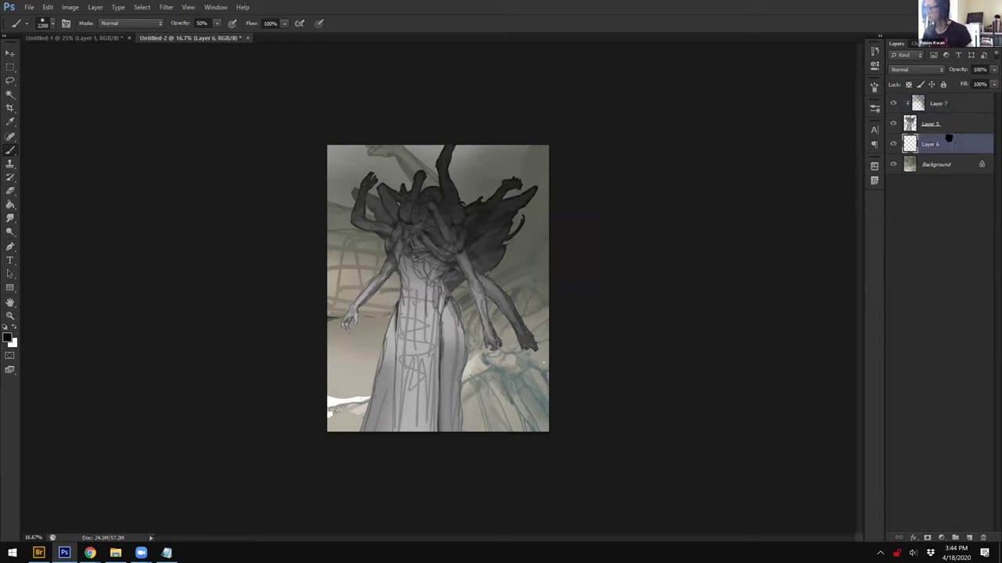
pyautogui.click(933, 163)
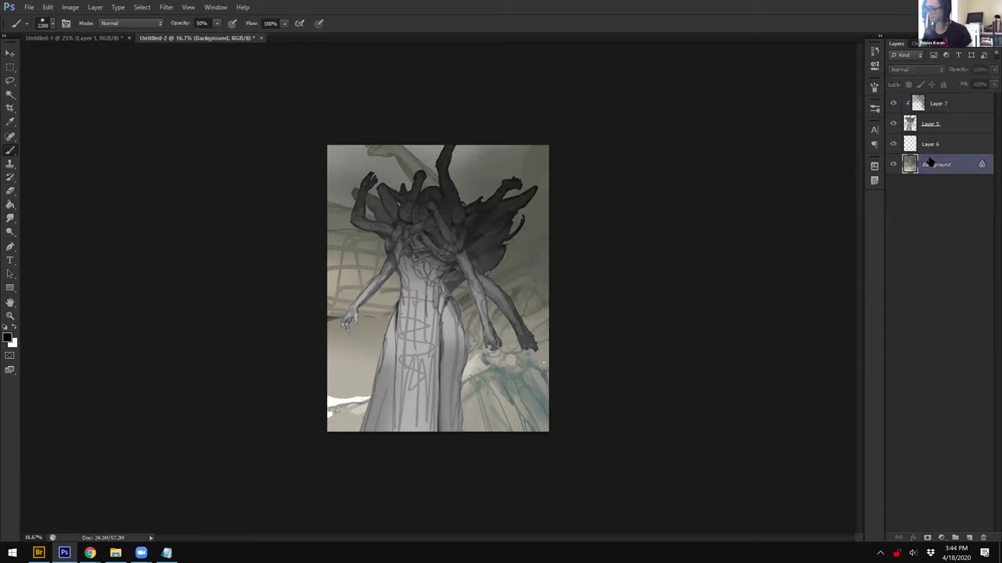
pyautogui.click(926, 127)
pyautogui.click(904, 108)
pyautogui.moveTo(367, 440); pyautogui.dragTo(447, 439)
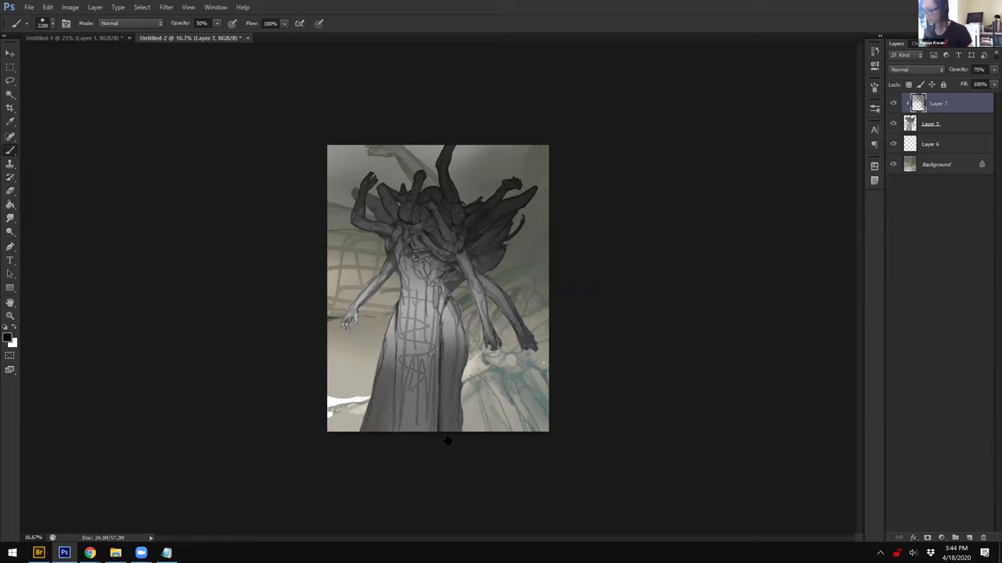
pyautogui.moveTo(355, 527); pyautogui.dragTo(465, 538)
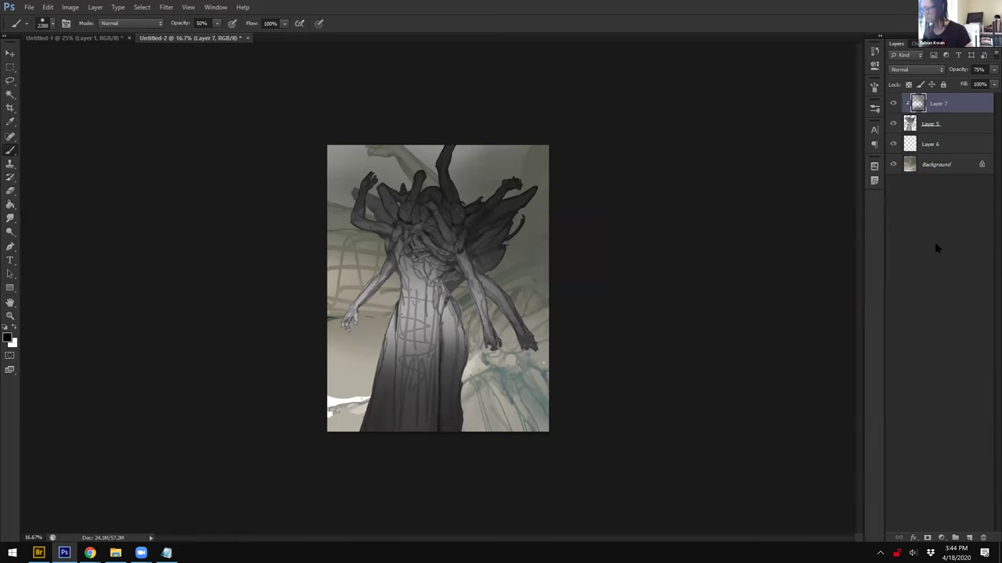
# Step: Add a new layer directly above the background and choose golden yellow as the foreground colour
pyautogui.click(942, 146)
pyautogui.click(946, 164)
pyautogui.click(969, 538)
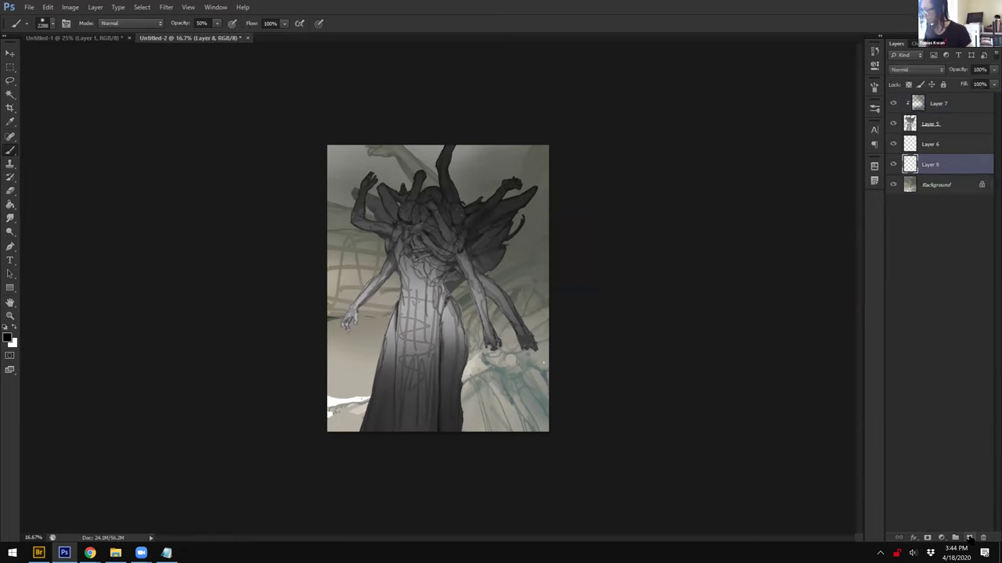
pyautogui.click(9, 337)
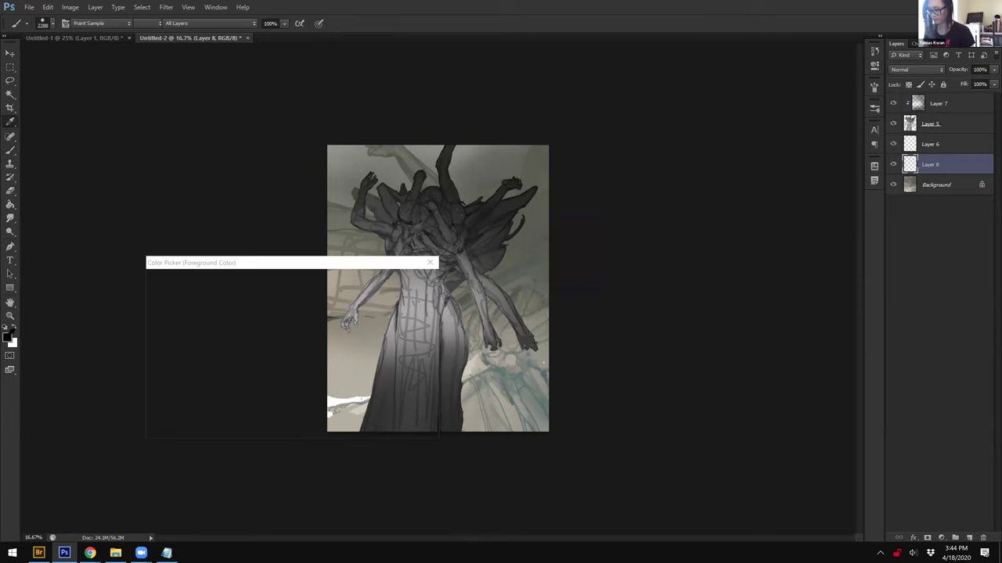
pyautogui.click(298, 400)
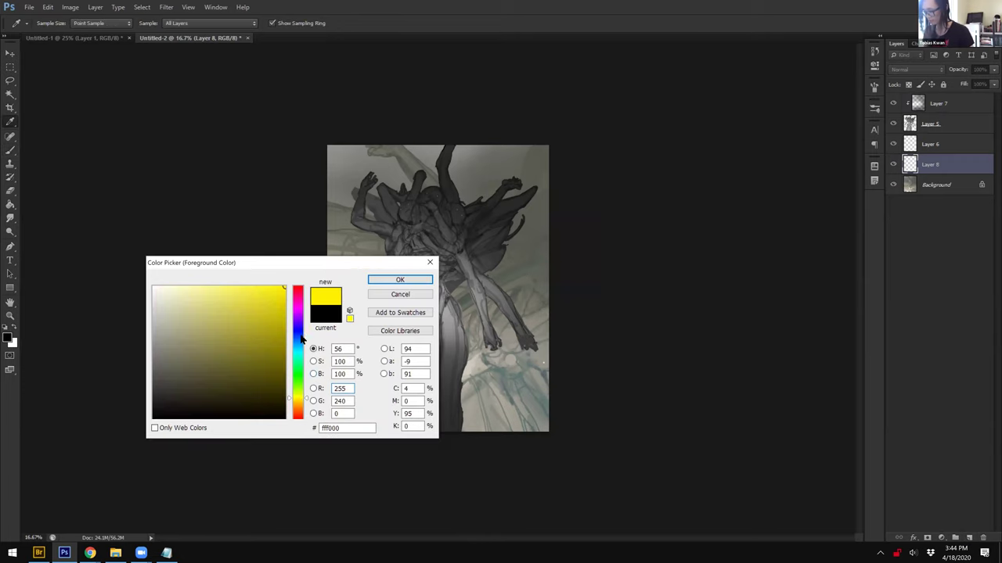
pyautogui.press('Return')
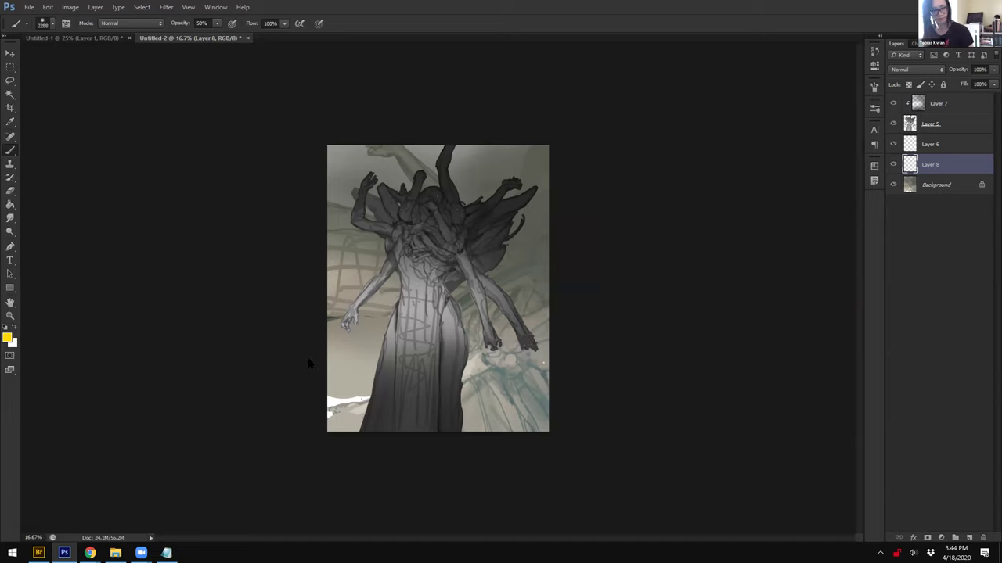
# Step: Paint a yellow halo behind the head with a hard-edged 200 px brush at 50% opacity
pyautogui.rightClick(364, 219)
pyautogui.press('Return')
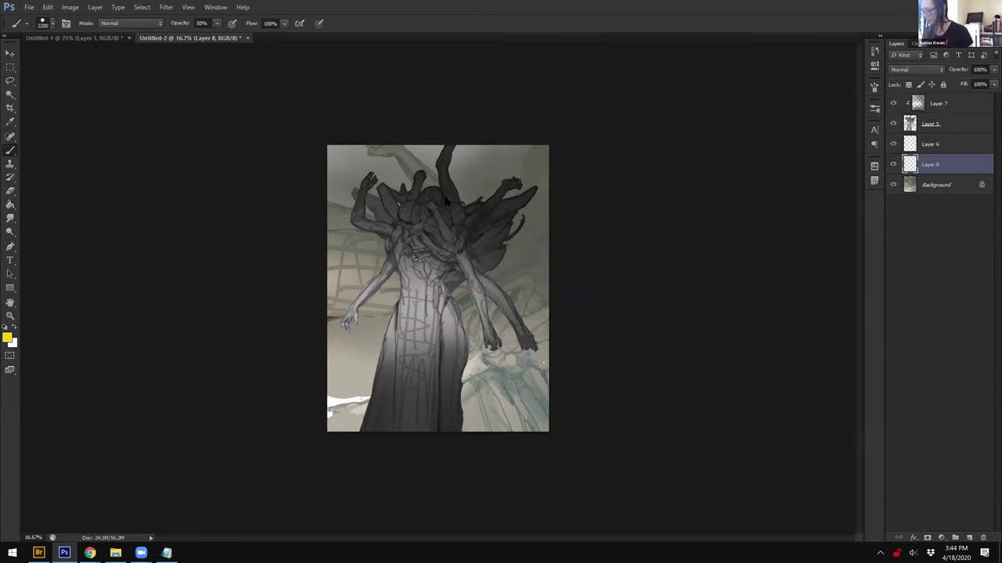
pyautogui.press('[')
pyautogui.press('[')
pyautogui.press('[')
pyautogui.press('[')
pyautogui.press('[')
pyautogui.press('[')
pyautogui.press('[')
pyautogui.press('[')
pyautogui.press('[')
pyautogui.press('[')
pyautogui.press('[')
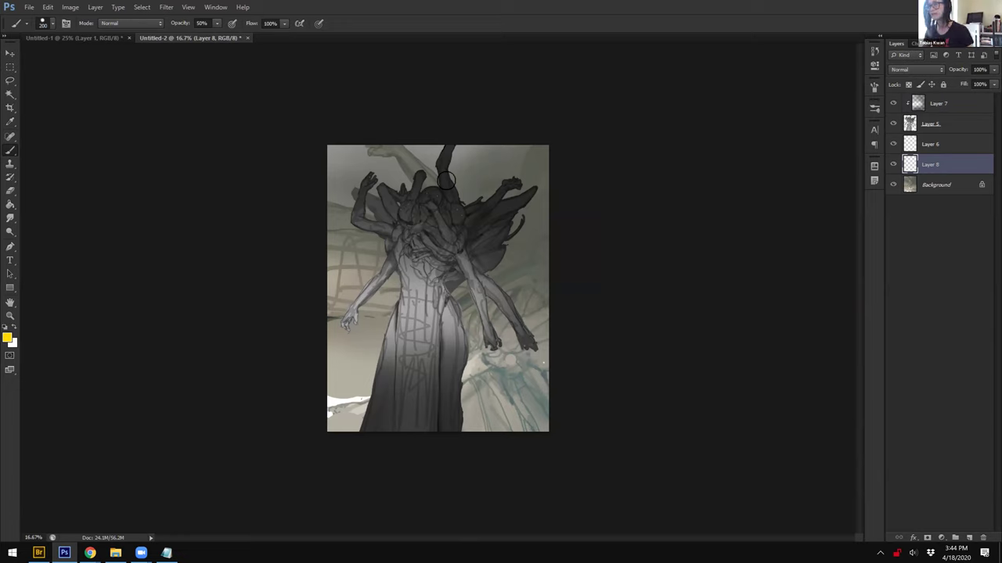
pyautogui.moveTo(427, 187); pyautogui.dragTo(462, 203)
# Step: Place solid yellow accents around the arms, hands and skirt with a 150 px brush at 100% opacity
pyautogui.press('0')
pyautogui.press('[')
pyautogui.press('[')
pyautogui.moveTo(360, 247)
pyautogui.mouseDown()
pyautogui.moveTo(355, 261)
pyautogui.moveTo(379, 267)
pyautogui.mouseUp()
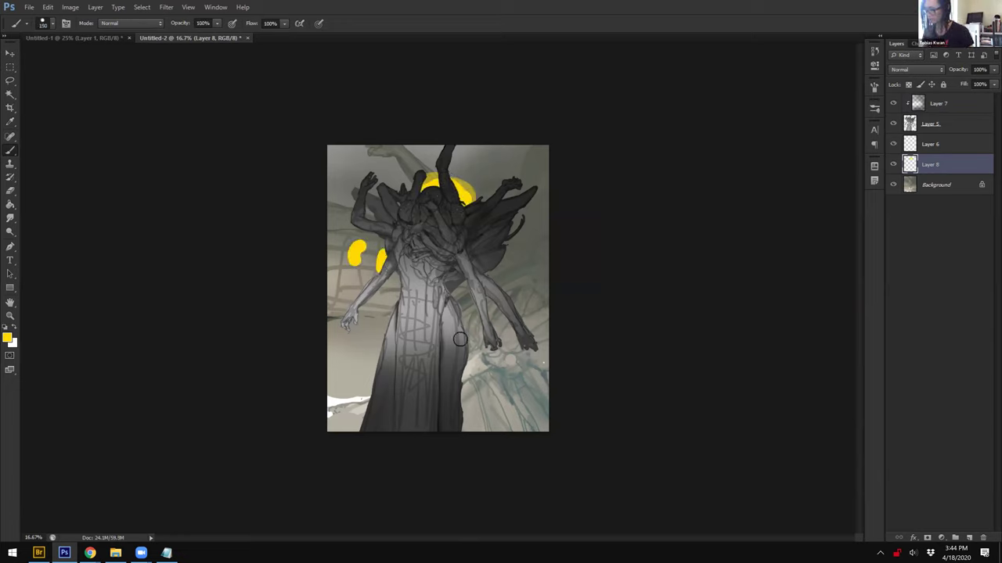
pyautogui.click(397, 290)
pyautogui.click(499, 289)
pyautogui.moveTo(515, 260); pyautogui.dragTo(524, 270)
pyautogui.moveTo(532, 297); pyautogui.dragTo(523, 312)
pyautogui.moveTo(485, 350); pyautogui.dragTo(475, 357)
pyautogui.click(509, 347)
pyautogui.moveTo(337, 318); pyautogui.dragTo(335, 329)
pyautogui.moveTo(463, 396); pyautogui.dragTo(464, 405)
# Step: Erase parts of the yellow accents around the arms and hands to leave thin crescents and slivers
pyautogui.press('e')
pyautogui.moveTo(512, 258); pyautogui.dragTo(523, 268)
pyautogui.moveTo(531, 290)
pyautogui.mouseDown()
pyautogui.moveTo(537, 313)
pyautogui.moveTo(522, 314)
pyautogui.mouseUp()
pyautogui.moveTo(501, 337)
pyautogui.mouseDown()
pyautogui.moveTo(506, 355)
pyautogui.moveTo(477, 352)
pyautogui.mouseUp()
pyautogui.moveTo(391, 270)
pyautogui.mouseDown()
pyautogui.moveTo(382, 259)
pyautogui.moveTo(357, 267)
pyautogui.mouseUp()
pyautogui.moveTo(348, 316); pyautogui.dragTo(346, 338)
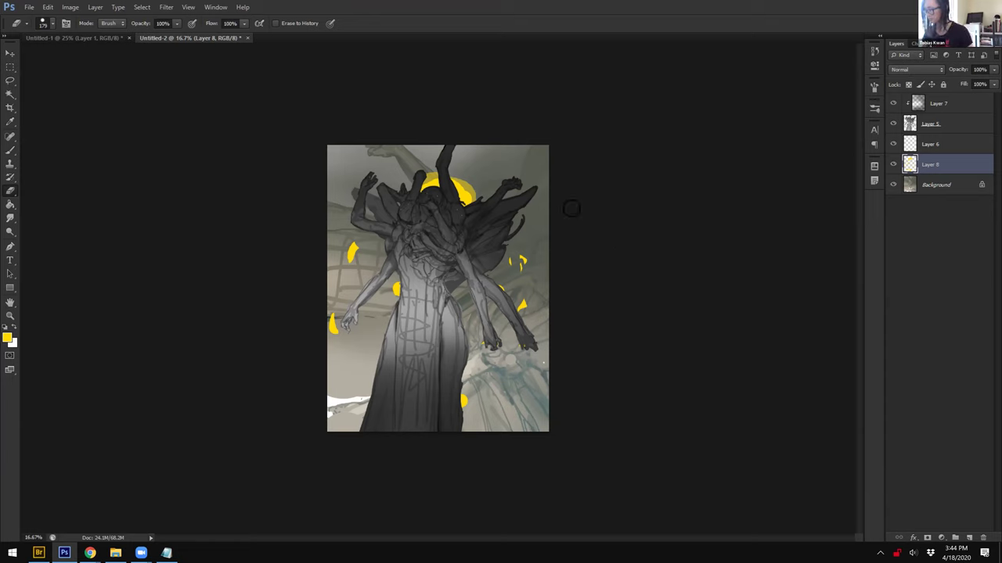
# Step: Add a layer above the background and sample the grey beside the halo, undoing a trial Paint Bucket fill
pyautogui.click(936, 186)
pyautogui.click(969, 538)
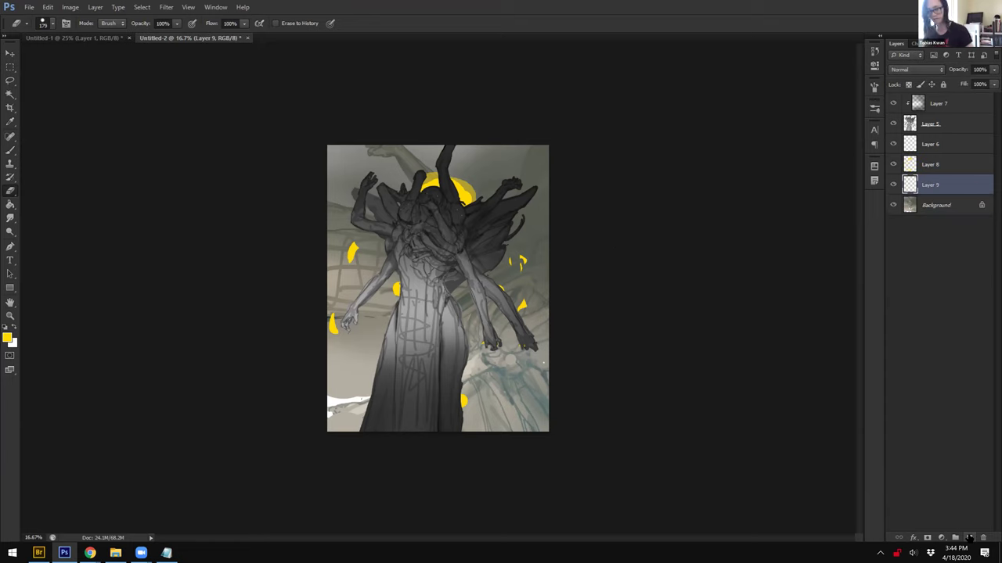
pyautogui.press('g')
pyautogui.keyDown('alt'); pyautogui.click(467, 167); pyautogui.keyUp('alt')
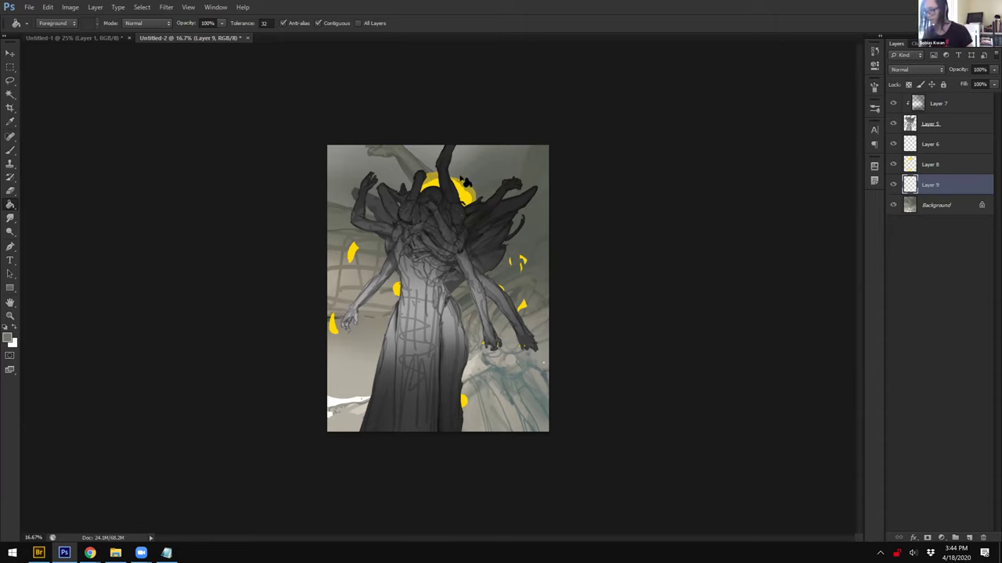
pyautogui.click(444, 379)
pyautogui.hotkey('ctrl', 'z')
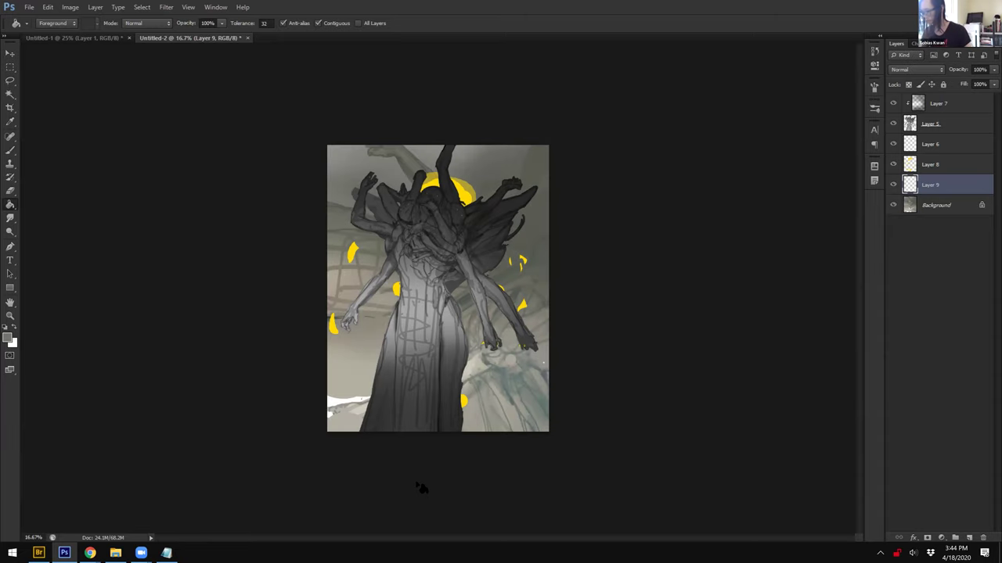
# Step: Draw a grey-to-transparent linear gradient on the new layer and move that layer above the figure
pyautogui.hotkey('shift', 'g')
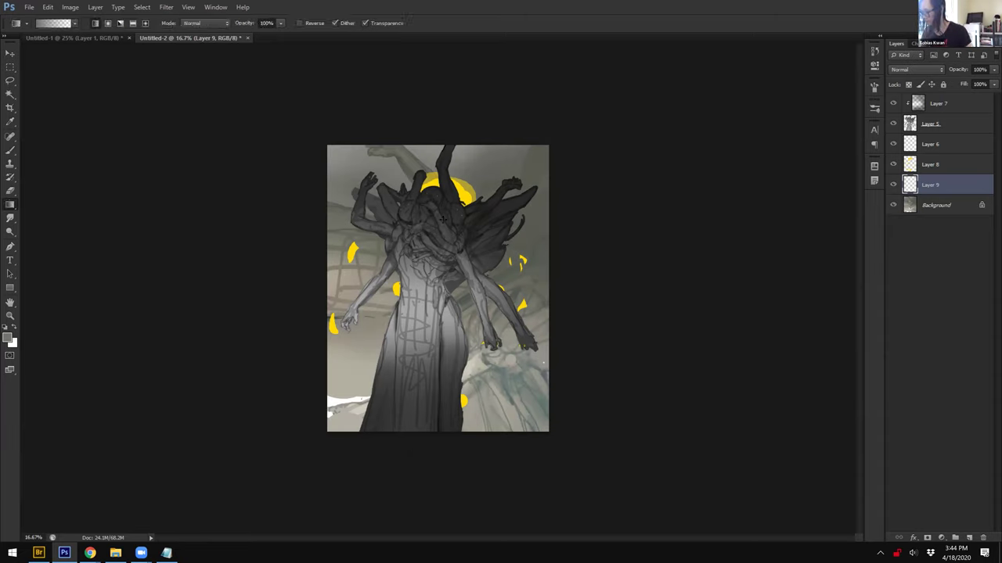
pyautogui.moveTo(435, 241); pyautogui.dragTo(436, 243)
pyautogui.moveTo(931, 186); pyautogui.dragTo(937, 102)
# Step: Set the gradient layer's opacity to 49% and adjust its extent with Free Transform
pyautogui.click(993, 70)
pyautogui.click(970, 88)
pyautogui.hotkey('ctrl', 't')
pyautogui.moveTo(580, 108); pyautogui.dragTo(614, 55)
pyautogui.press('Return')
# Step: Duplicate the grey gradient layer, flip the copy vertically with Free Transform, and fit it over the lower part of the canvas
pyautogui.moveTo(950, 107); pyautogui.dragTo(969, 537)
pyautogui.hotkey('ctrl', 't')
pyautogui.moveTo(549, 304); pyautogui.dragTo(276, 247)
pyautogui.moveTo(438, 229); pyautogui.dragTo(433, 431)
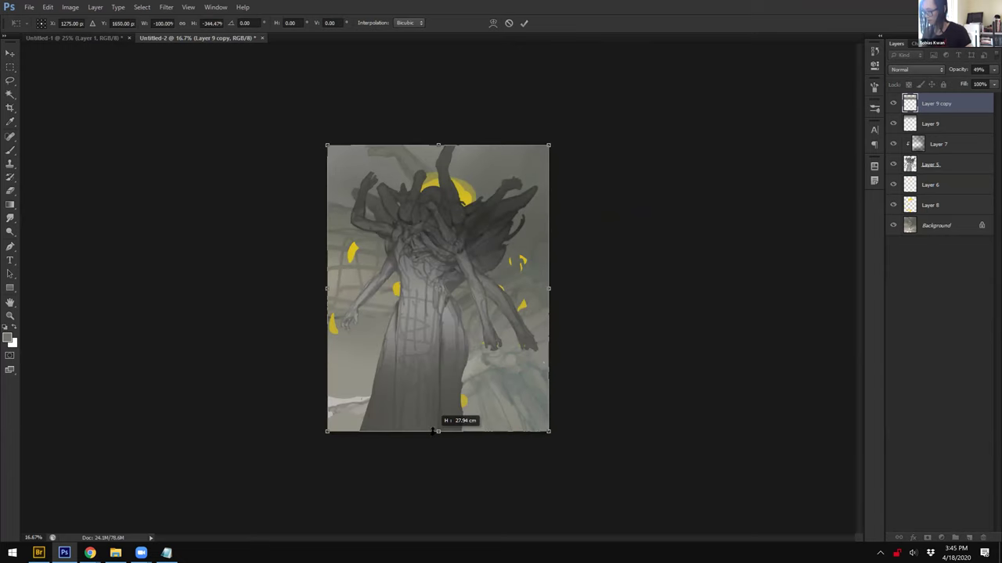
pyautogui.moveTo(439, 269); pyautogui.dragTo(440, 319)
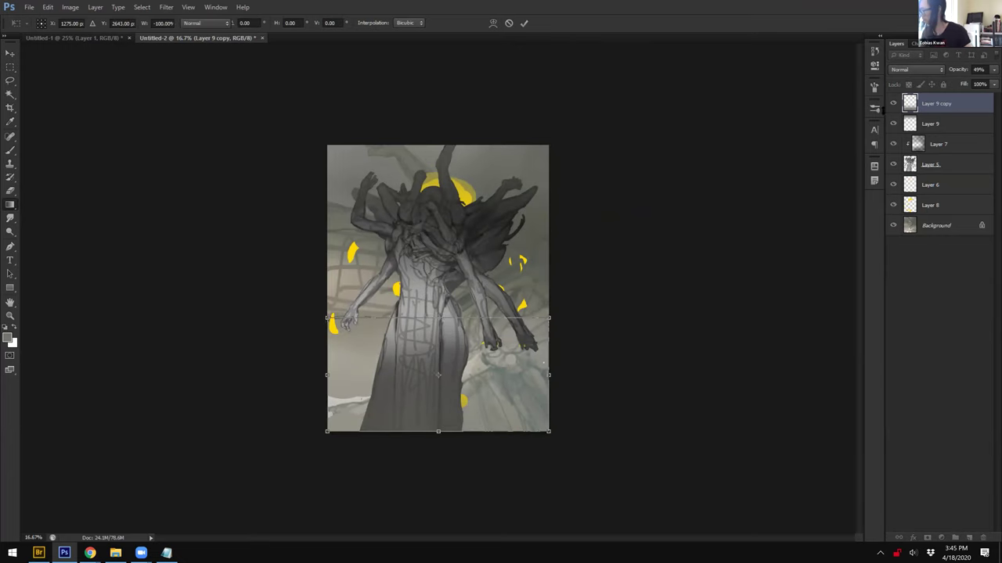
pyautogui.press('Return')
# Step: Set the opacity of the original upper gradient layer to 37%
pyautogui.click(946, 123)
pyautogui.click(993, 70)
pyautogui.click(963, 82)
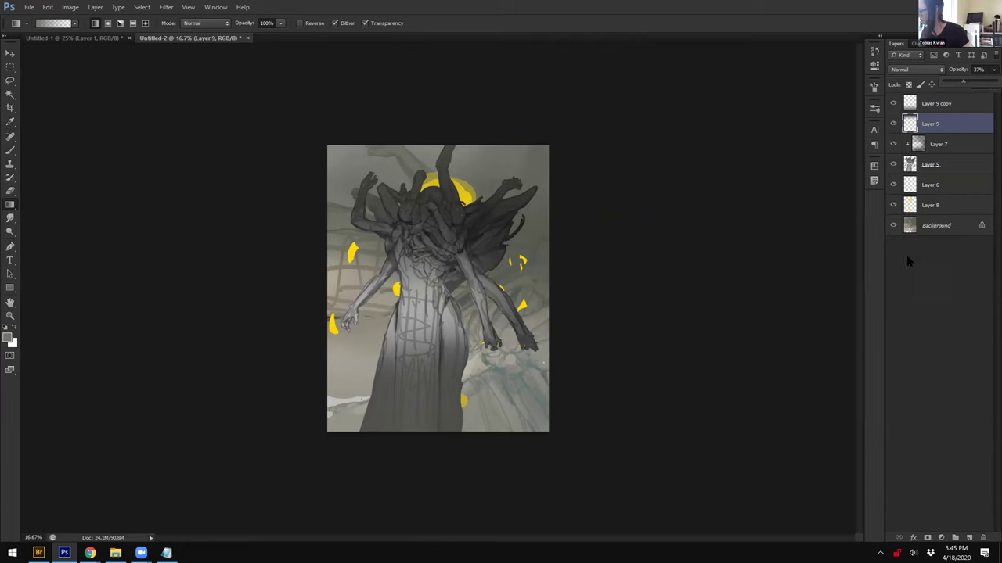
# Step: Paste a merged copy of the whole canvas as a layer clipped to the figure, and rotate it as texture
pyautogui.click(928, 164)
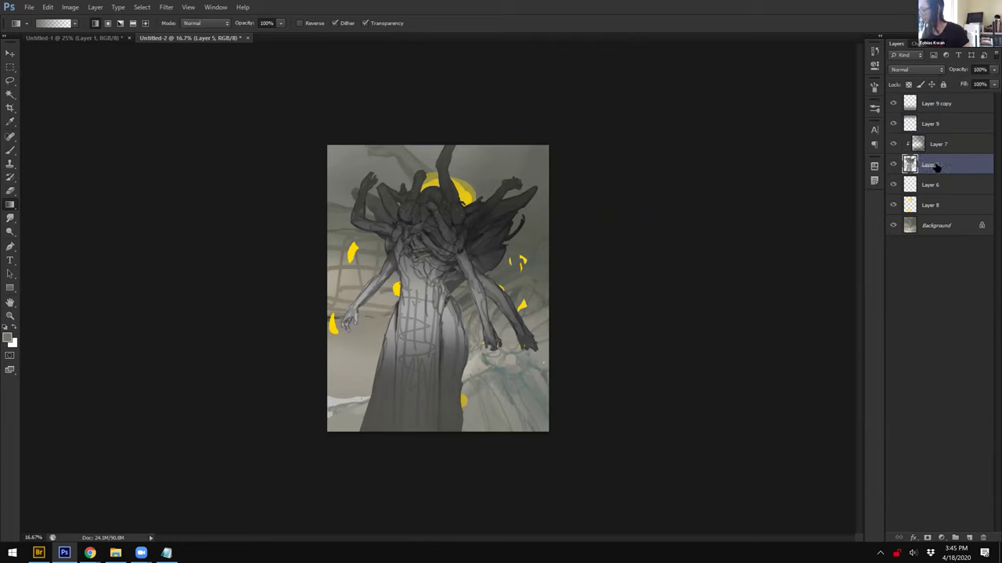
pyautogui.hotkey('ctrl', 'b')
pyautogui.press('Escape')
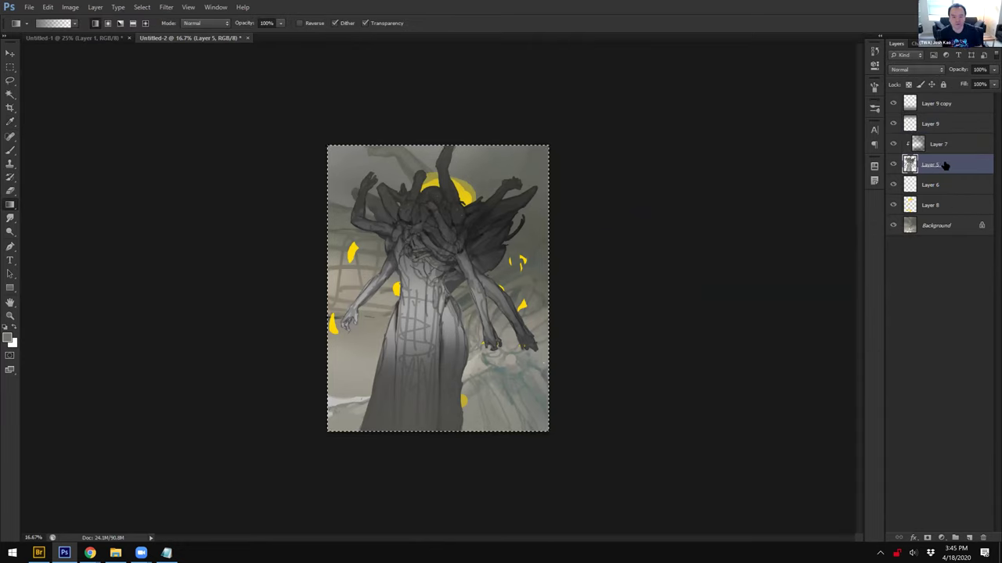
pyautogui.hotkey('ctrl', 'j')
pyautogui.hotkey('ctrl', 't')
pyautogui.moveTo(621, 123); pyautogui.dragTo(531, 419)
pyautogui.press('Return')
pyautogui.hotkey('alt', 'BackSpace')
pyautogui.hotkey('ctrl', 'z')
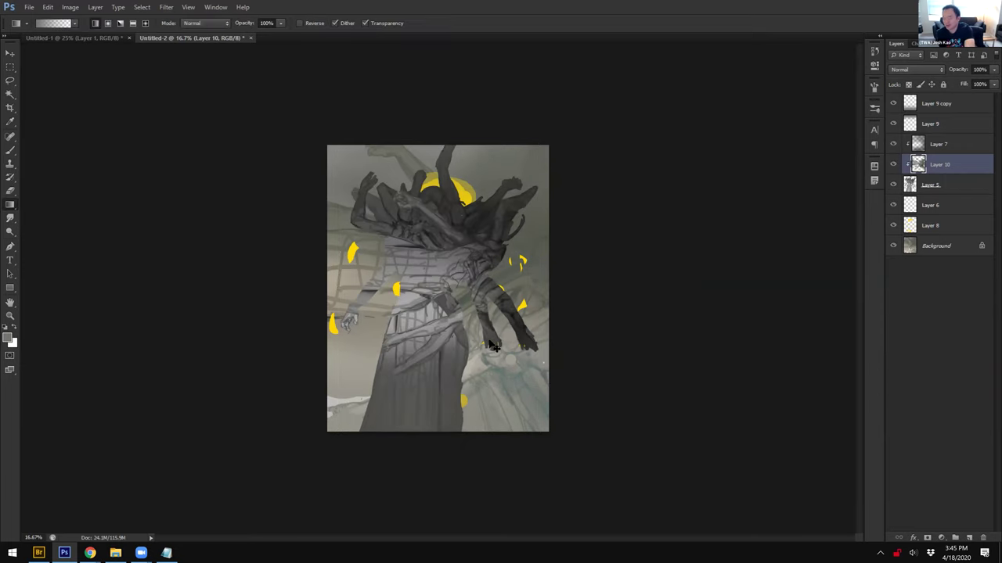
# Step: Stretch, rotate and reposition the clipped texture layer with Free Transform so its folds cover the figure's torso and robe
pyautogui.hotkey('ctrl', 't')
pyautogui.moveTo(438, 388); pyautogui.dragTo(443, 529)
pyautogui.moveTo(514, 443); pyautogui.dragTo(500, 378)
pyautogui.moveTo(554, 305); pyautogui.dragTo(669, 305)
pyautogui.moveTo(613, 335); pyautogui.dragTo(533, 339)
pyautogui.press('Return')
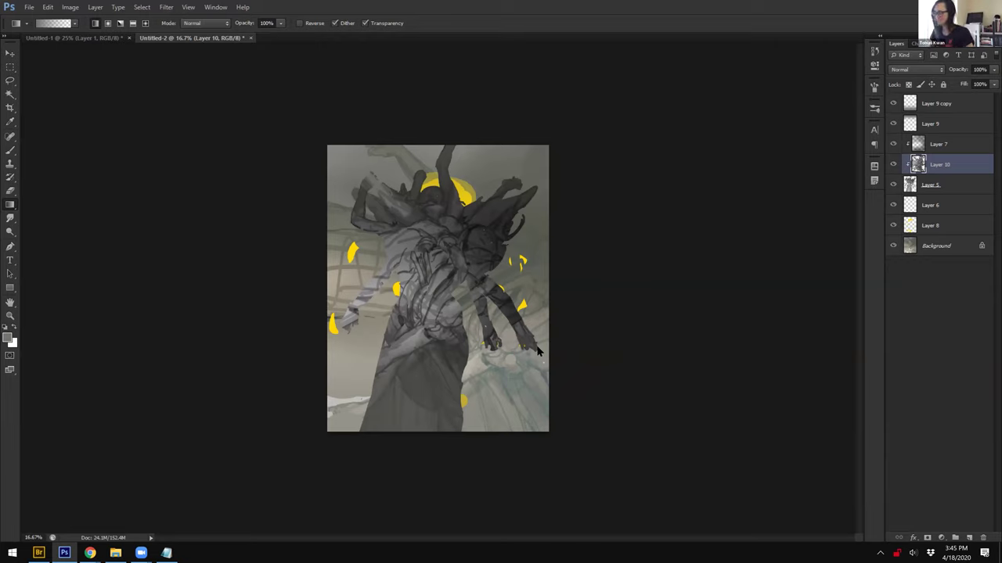
# Step: Apply Color Balance to the texture layer, adjusting the midtones and setting the shadows to -38 cyan and +47 blue
pyautogui.hotkey('ctrl', 'b')
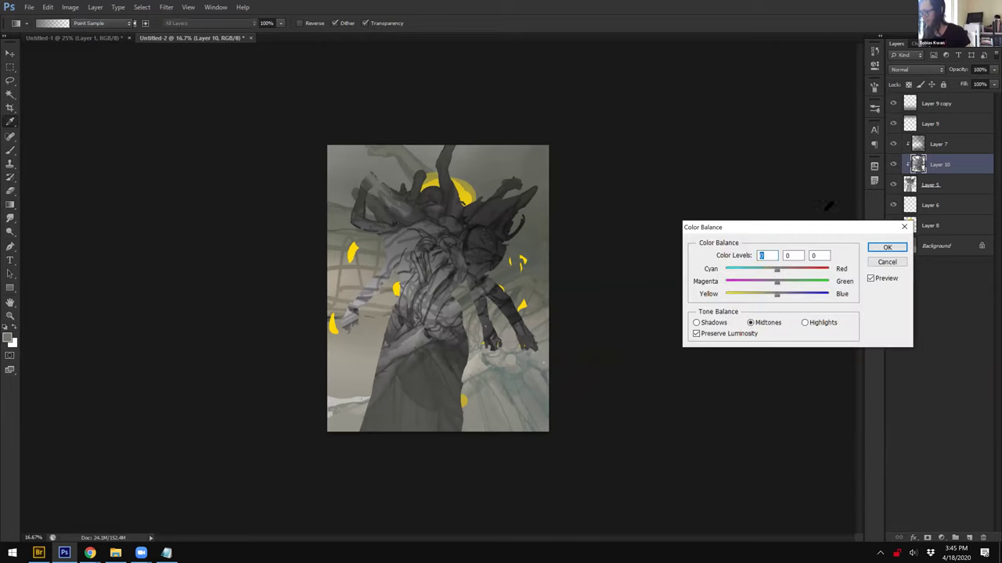
pyautogui.click(798, 269)
pyautogui.click(756, 294)
pyautogui.click(714, 323)
pyautogui.moveTo(801, 294); pyautogui.dragTo(792, 295)
pyautogui.moveTo(748, 270); pyautogui.dragTo(756, 270)
pyautogui.moveTo(820, 296); pyautogui.dragTo(803, 295)
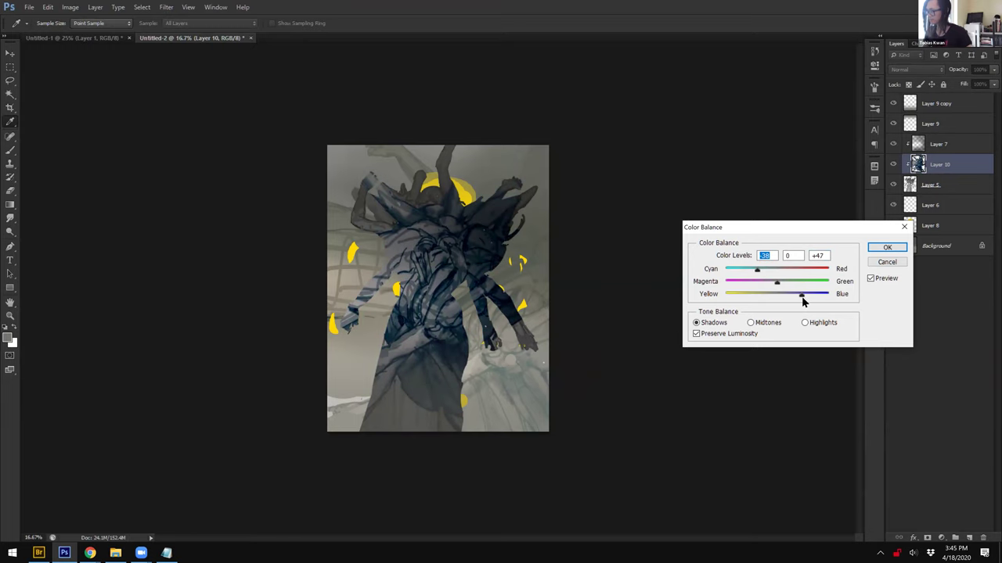
# Step: Set the texture layer's Color Balance highlights to +16 red and -17 yellow, and apply the adjustment
pyautogui.moveTo(756, 271); pyautogui.dragTo(786, 270)
pyautogui.click(825, 326)
pyautogui.click(767, 298)
pyautogui.click(764, 294)
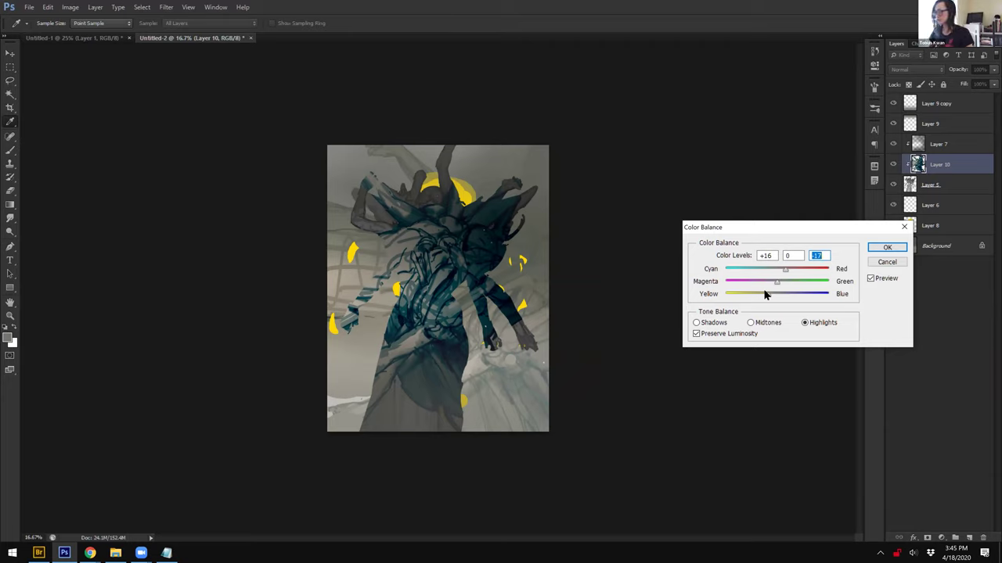
pyautogui.press('Return')
# Step: Set the teal texture layer's opacity to 54%
pyautogui.click(992, 70)
pyautogui.click(972, 85)
pyautogui.click(933, 174)
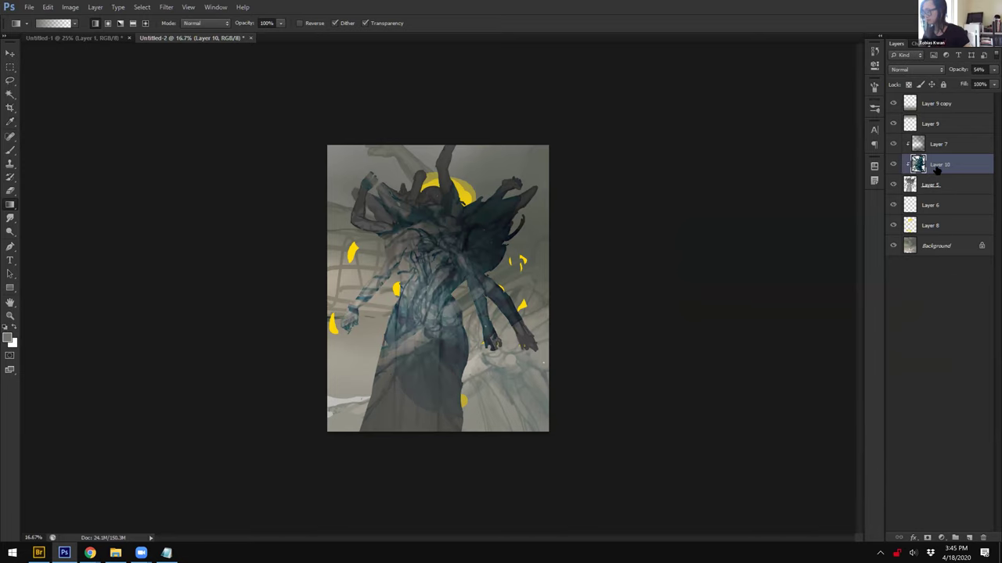
# Step: Paste another teal texture layer, place it beneath the first one, and rotate and reposition it across the figure with Free Transform
pyautogui.hotkey('ctrl', 'v')
pyautogui.moveTo(936, 169); pyautogui.dragTo(939, 195)
pyautogui.hotkey('ctrl', 't')
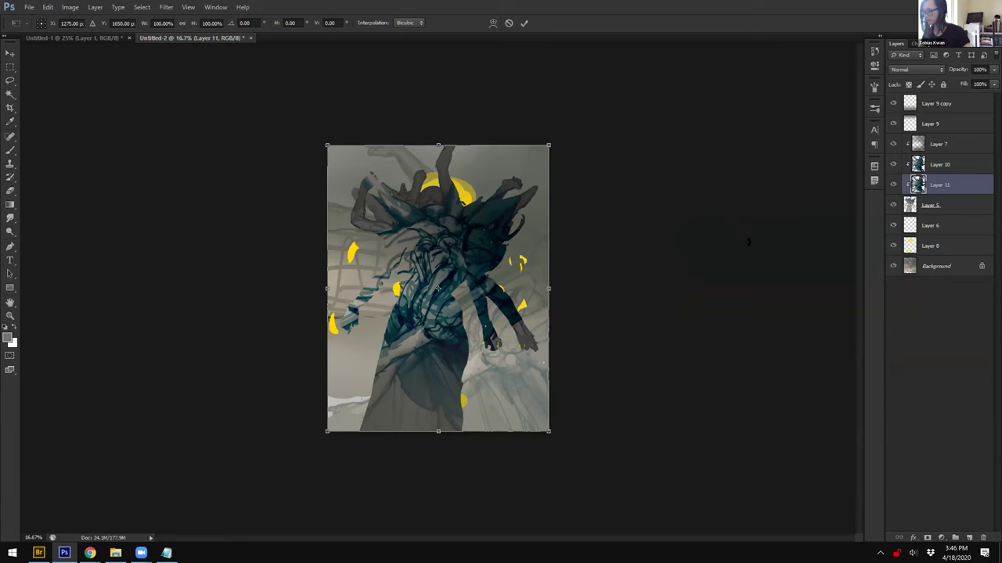
pyautogui.moveTo(600, 129); pyautogui.dragTo(612, 309)
pyautogui.moveTo(550, 200); pyautogui.dragTo(687, 90)
pyautogui.moveTo(595, 231); pyautogui.dragTo(509, 315)
pyautogui.moveTo(686, 155); pyautogui.dragTo(599, 54)
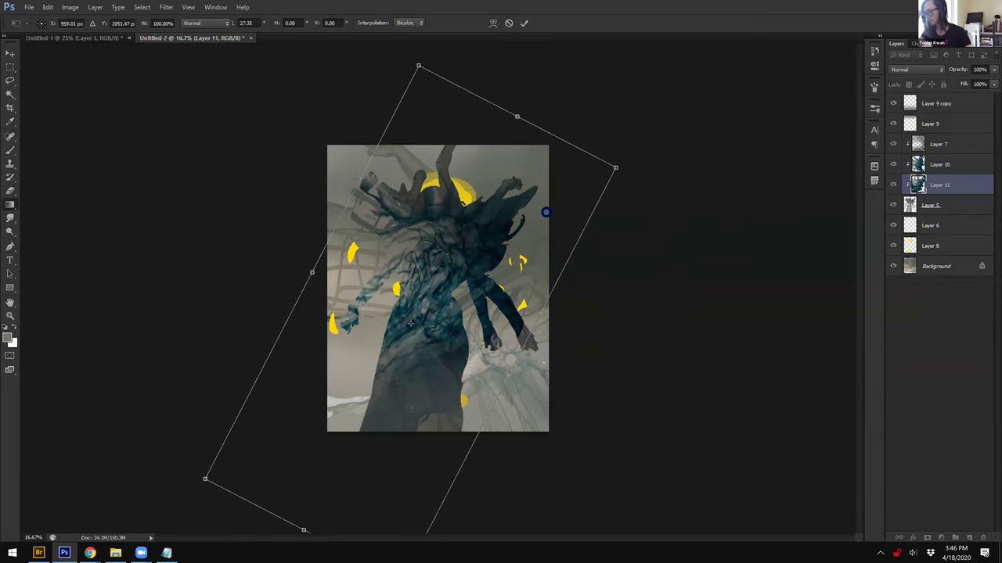
pyautogui.press('Return')
# Step: Try Hue/Saturation and Color Balance changes on the lower texture layer, shifting its colours toward red and yellow
pyautogui.hotkey('ctrl', 'u')
pyautogui.moveTo(794, 264); pyautogui.dragTo(826, 239)
pyautogui.press('Return')
pyautogui.hotkey('ctrl', 'b')
pyautogui.click(805, 294)
pyautogui.click(750, 270)
pyautogui.click(756, 294)
pyautogui.click(800, 270)
pyautogui.moveTo(756, 295); pyautogui.dragTo(769, 295)
pyautogui.click(805, 323)
pyautogui.click(887, 262)
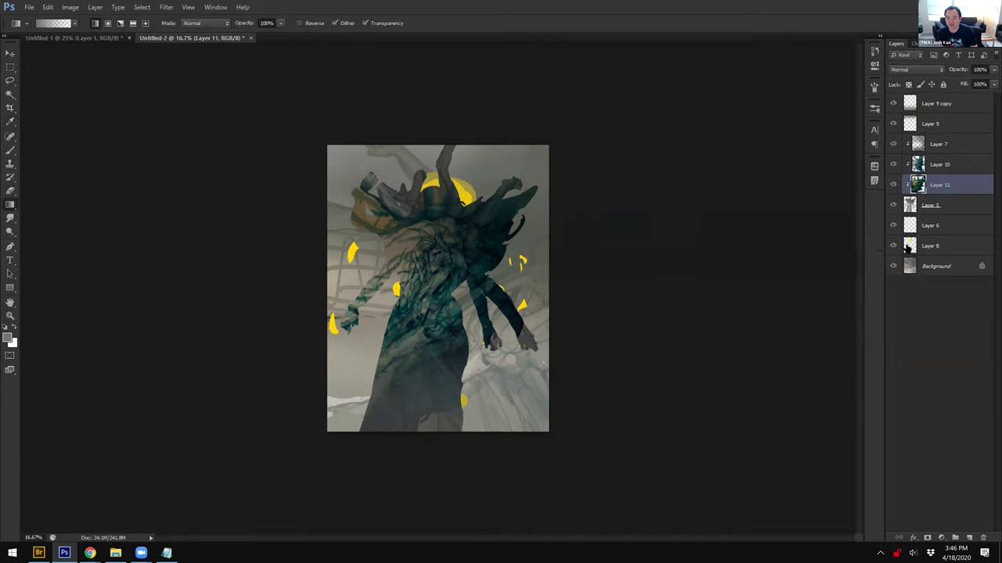
# Step: Set the upper texture layer's opacity to 27%
pyautogui.click(947, 164)
pyautogui.click(993, 69)
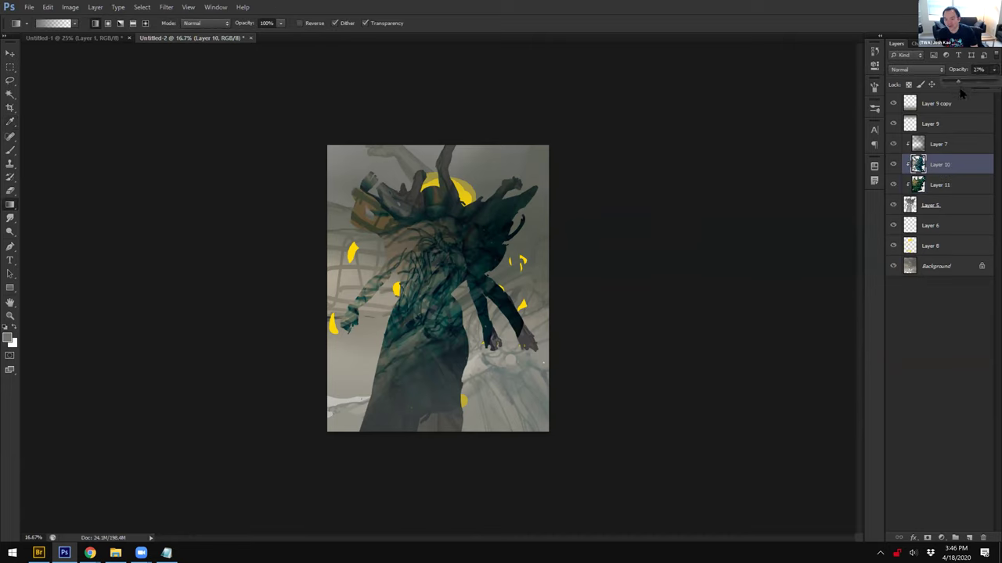
pyautogui.click(938, 186)
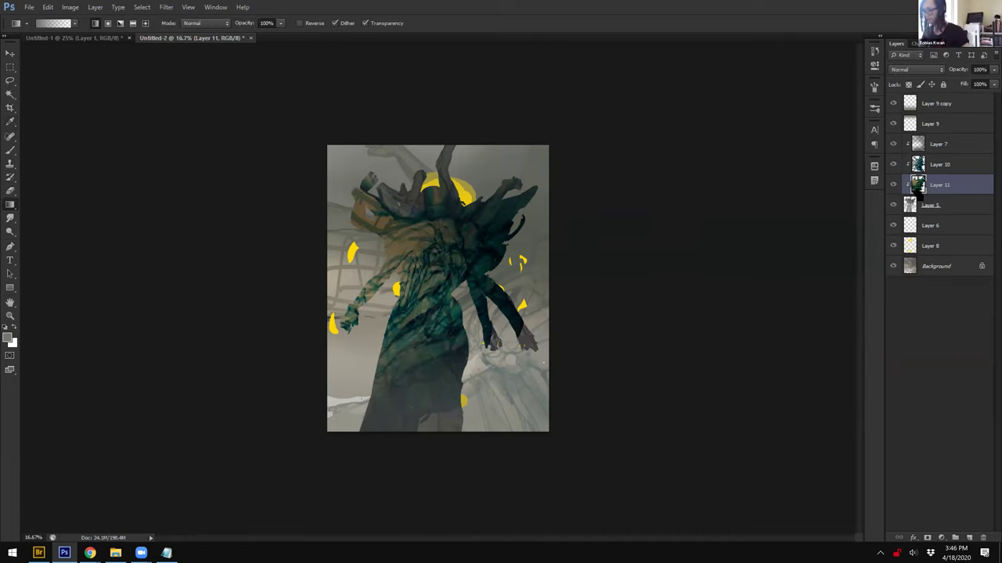
# Step: Desaturate the lower texture layer to -100 and set its opacity to 24%
pyautogui.hotkey('ctrl', 'alt', 'u')
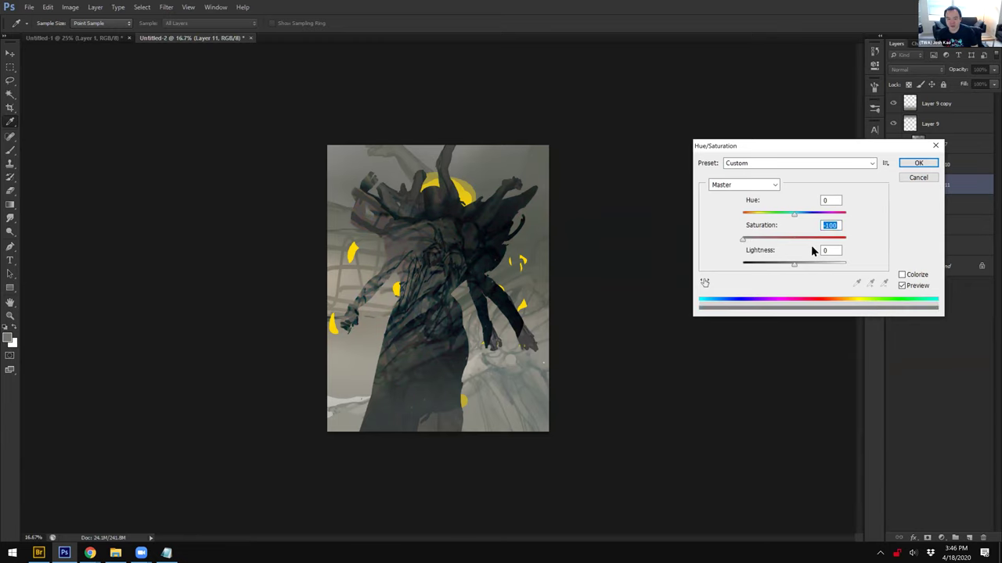
pyautogui.click(918, 162)
pyautogui.click(993, 70)
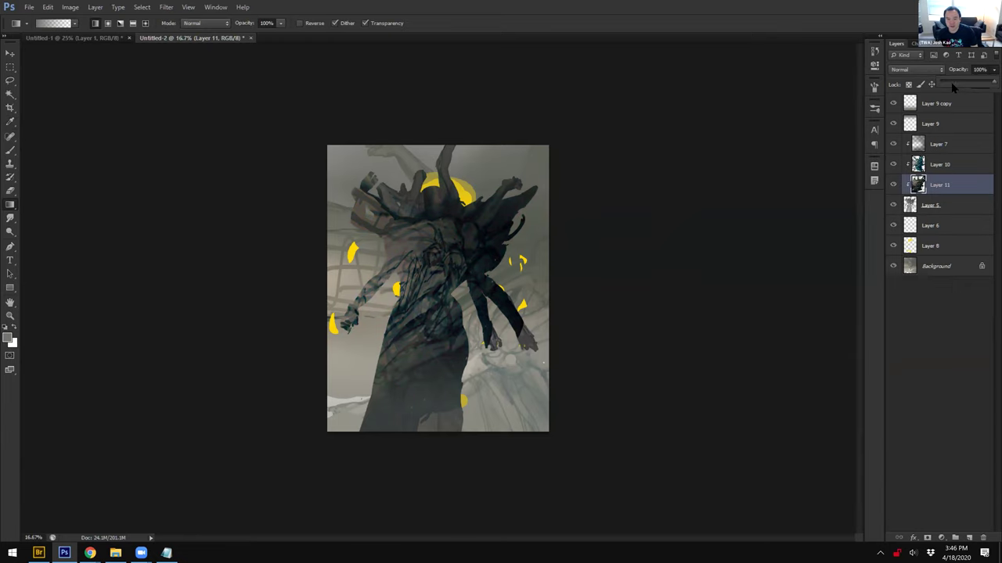
pyautogui.moveTo(954, 84); pyautogui.dragTo(947, 86)
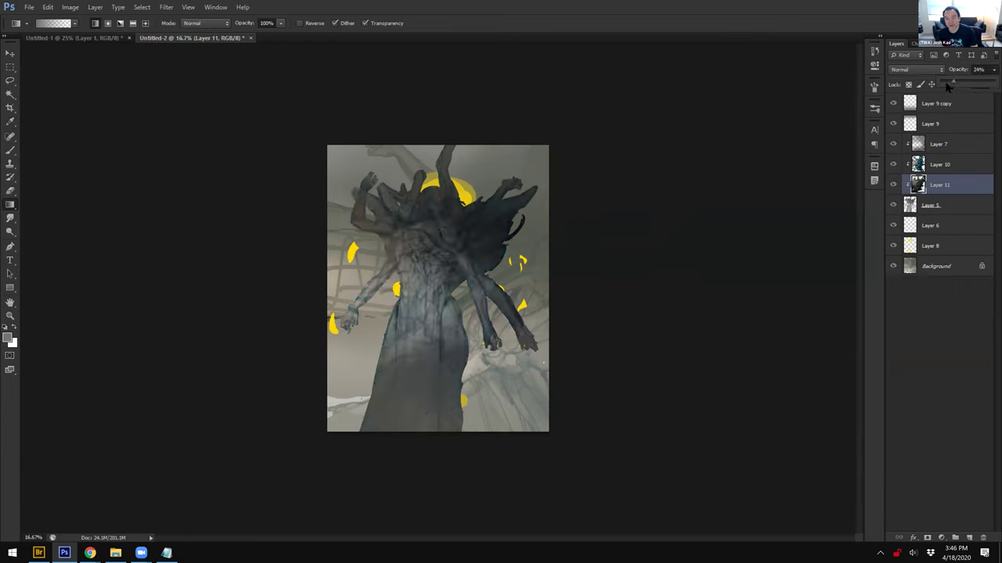
pyautogui.click(935, 172)
# Step: Increase the figure layer's contrast with Levels, using input values 42, 0.79 and 194
pyautogui.click(939, 204)
pyautogui.hotkey('ctrl', 'l')
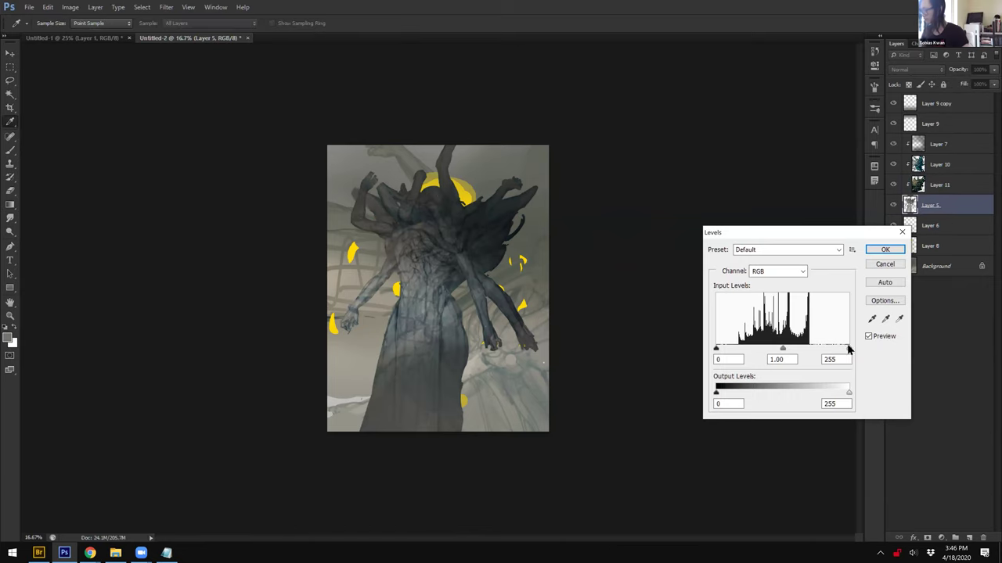
pyautogui.moveTo(849, 348); pyautogui.dragTo(822, 351)
pyautogui.moveTo(717, 349); pyautogui.dragTo(738, 349)
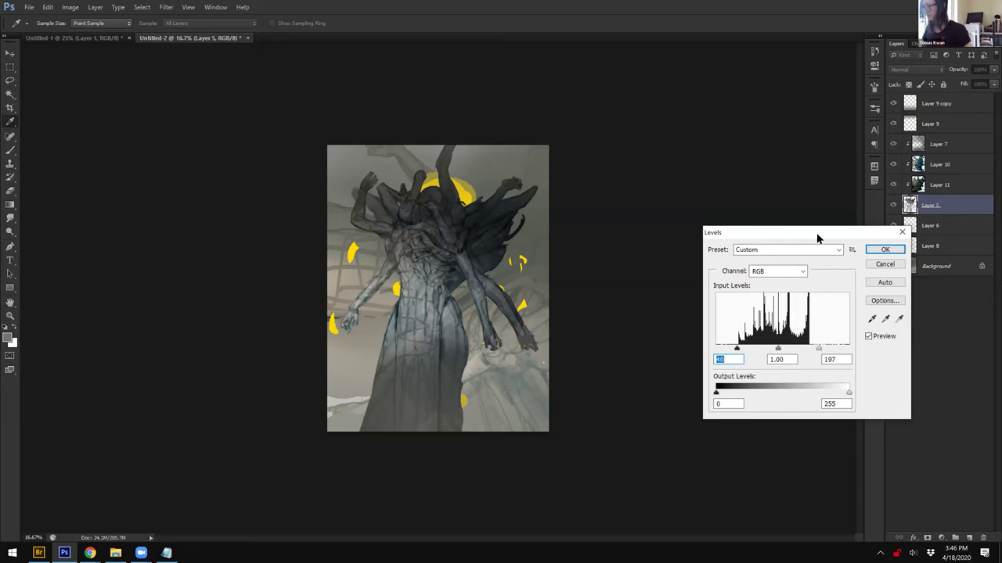
pyautogui.moveTo(794, 228); pyautogui.dragTo(690, 93)
pyautogui.moveTo(714, 214); pyautogui.dragTo(713, 215)
pyautogui.moveTo(632, 214); pyautogui.dragTo(685, 217)
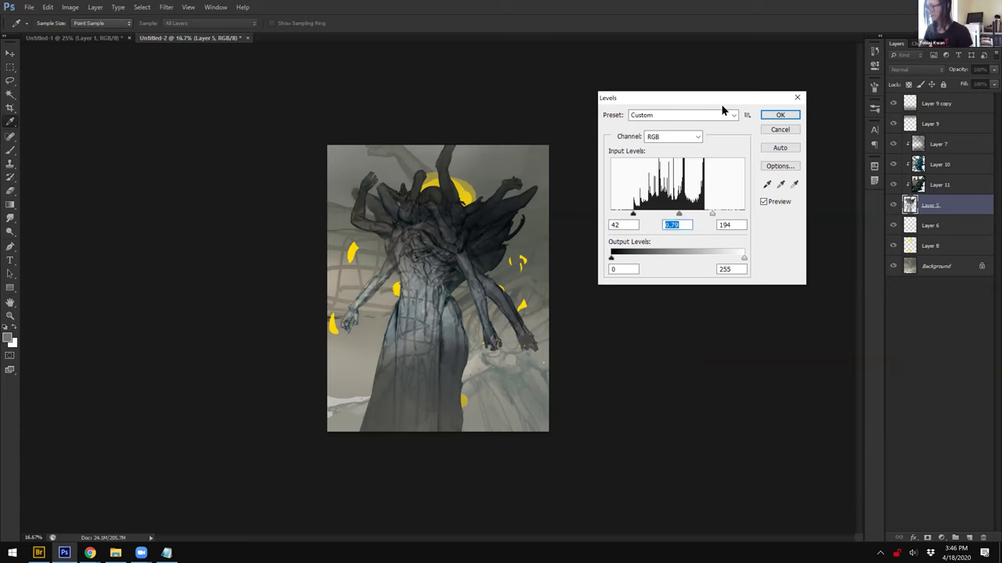
pyautogui.moveTo(722, 106); pyautogui.dragTo(699, 107)
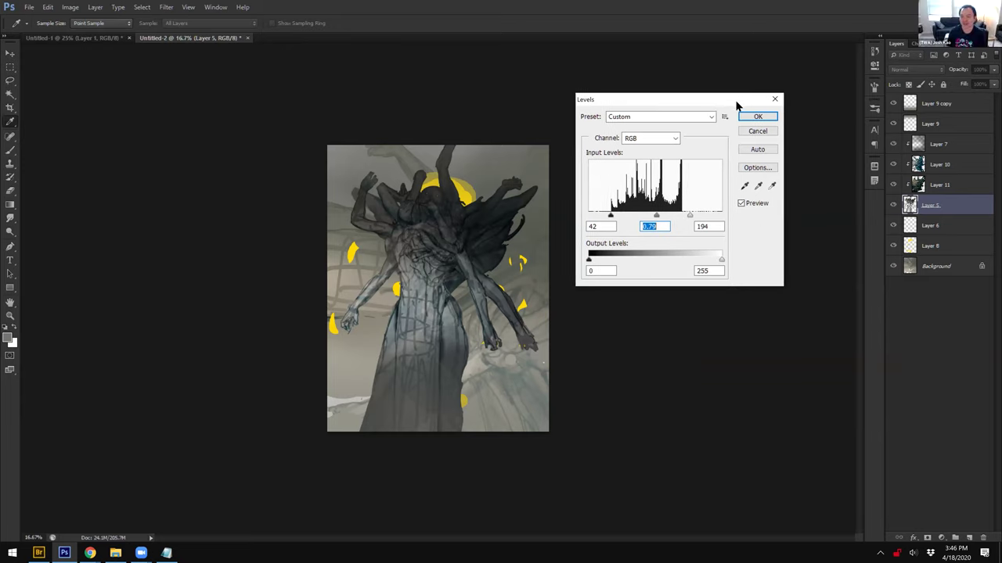
pyautogui.click(755, 117)
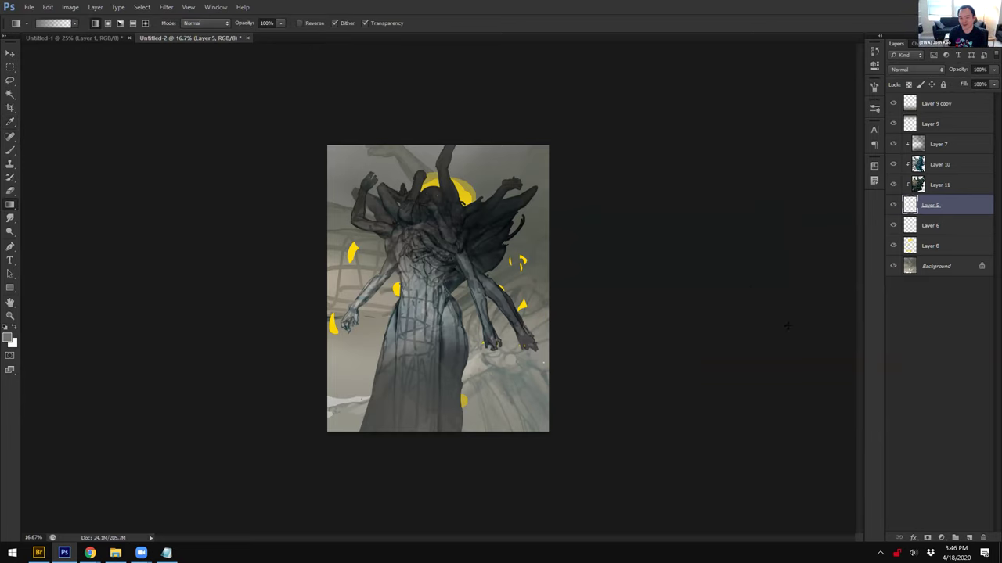
# Step: Merge the two clipped texture layers together, and merge the result into the figure layer
pyautogui.click(935, 186)
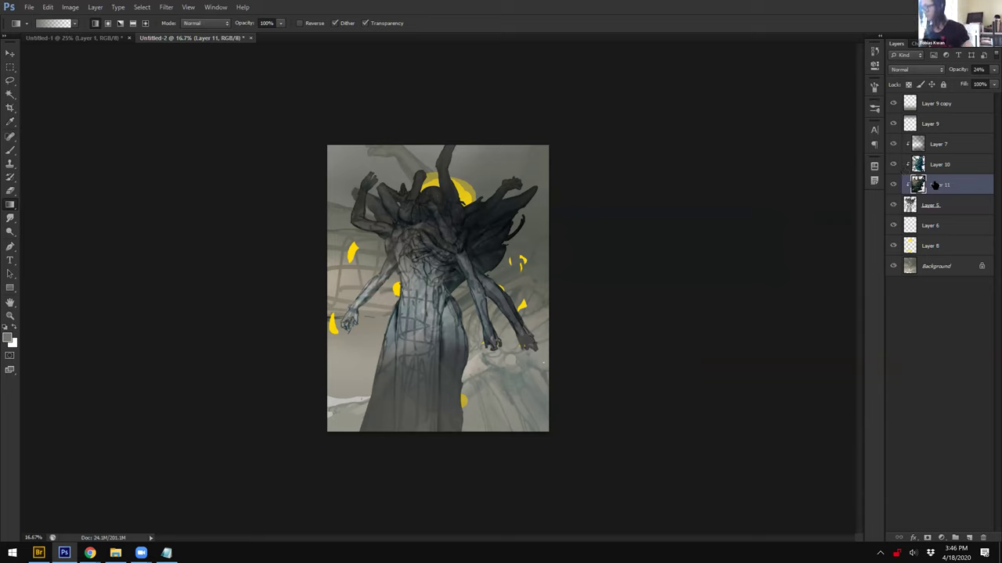
pyautogui.press('r')
pyautogui.press('[')
pyautogui.press('[')
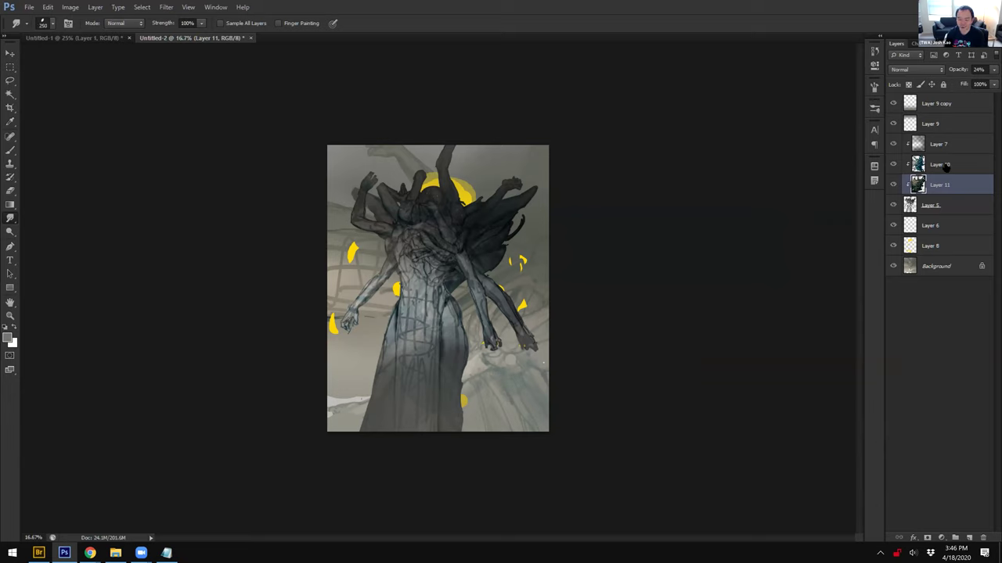
pyautogui.click(945, 166)
pyautogui.hotkey('ctrl', 'e')
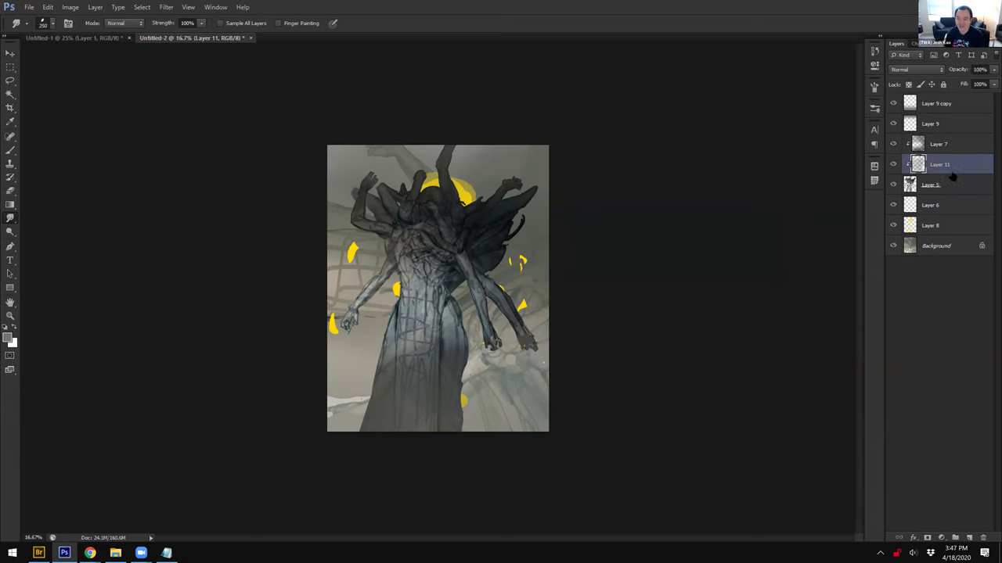
pyautogui.hotkey('ctrl', 'e')
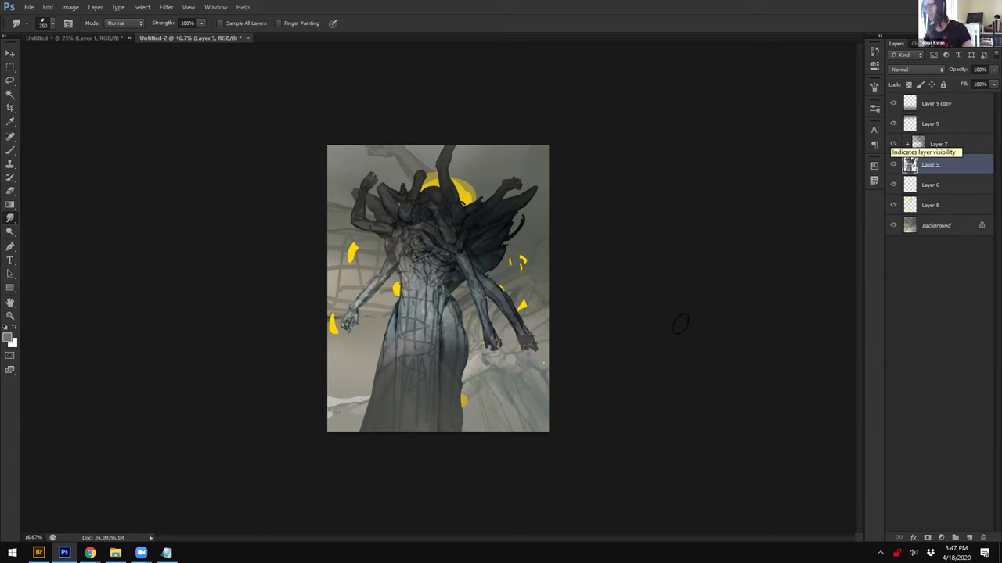
# Step: Lock the figure layer's transparent pixels and switch to the Brush tool for painting in black
pyautogui.doubleClick(931, 165)
pyautogui.click(908, 84)
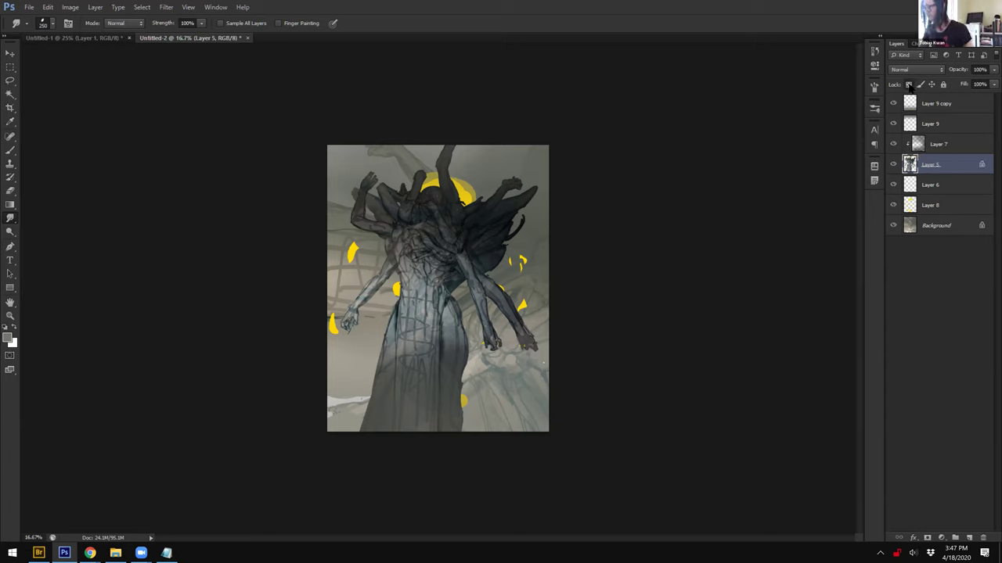
pyautogui.press('b')
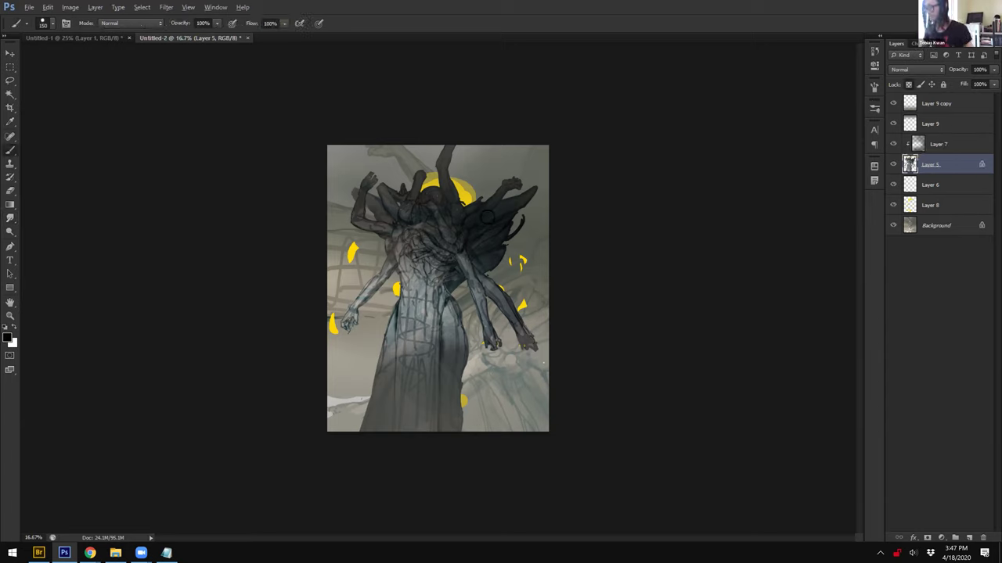
# Step: Change the brush settings, enlarge the brush at 20% opacity, and undo the trial strokes on the figure
pyautogui.rightClick(398, 263)
pyautogui.moveTo(449, 317)
pyautogui.mouseDown()
pyautogui.moveTo(402, 317)
pyautogui.moveTo(380, 278)
pyautogui.mouseUp()
pyautogui.press('Return')
pyautogui.press(']')
pyautogui.press(']')
pyautogui.press(']')
pyautogui.press(']')
pyautogui.press('2')
pyautogui.hotkey('ctrl', 'z')
pyautogui.hotkey('ctrl', 'z')
# Step: Darken the outstretched arm beside the torso with a near-black brush at 60% opacity, reducing the size to 250
pyautogui.press('[')
pyautogui.press('[')
pyautogui.press('[')
pyautogui.press('6')
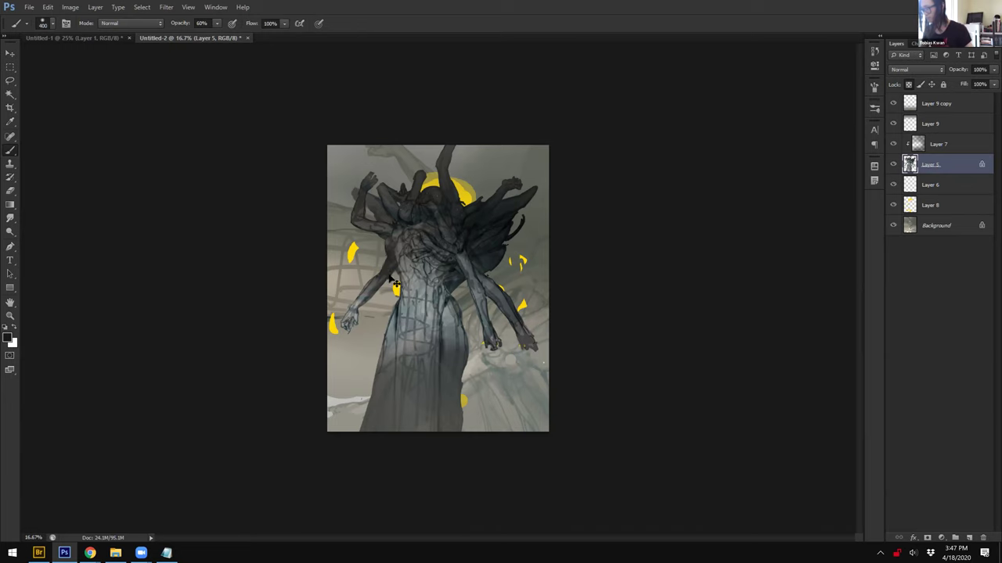
pyautogui.press('[')
pyautogui.press('[')
pyautogui.press('[')
pyautogui.press('[')
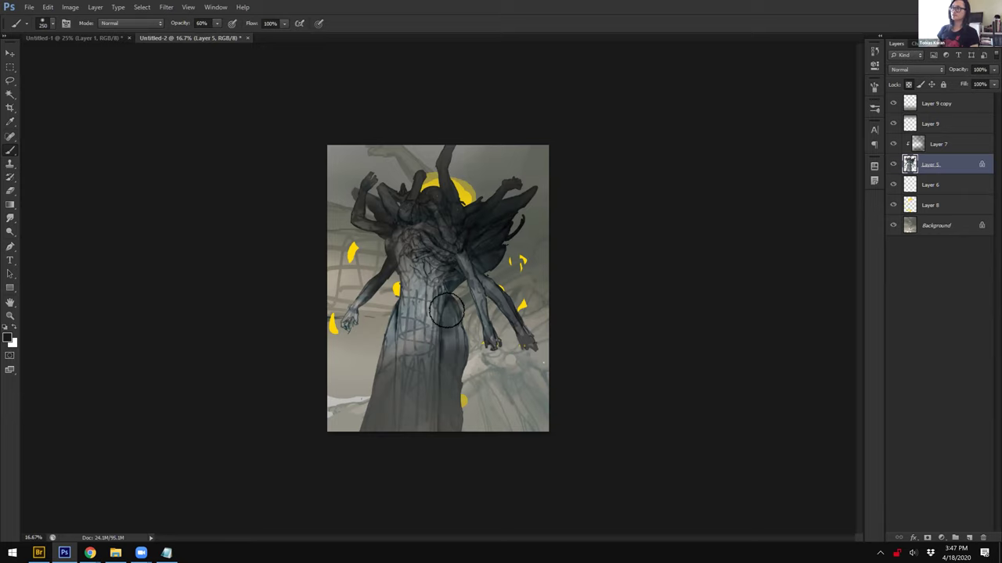
# Step: Sample a lighter grey from the torso and adjust the brush choice for painting the robe
pyautogui.keyDown('alt'); pyautogui.click(422, 286); pyautogui.keyUp('alt')
pyautogui.rightClick(468, 307)
pyautogui.click(565, 353)
pyautogui.click(659, 318)
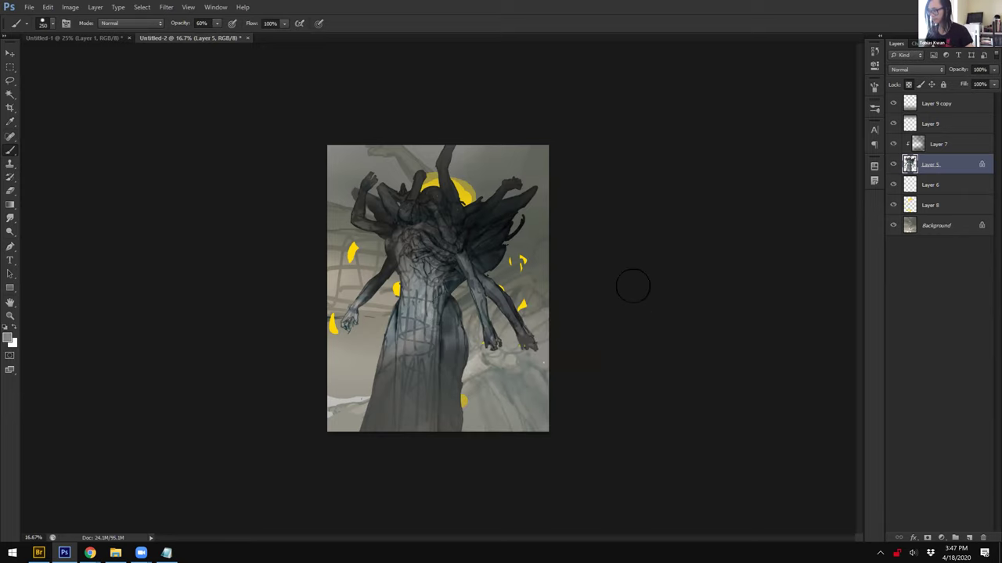
# Step: Paint a lighter grey stroke on the side fold of the robe at hip height and sample its tone
pyautogui.hotkey('ctrl', '+')
pyautogui.moveTo(456, 333); pyautogui.dragTo(456, 358)
pyautogui.keyDown('alt'); pyautogui.click(462, 354); pyautogui.keyUp('alt')
# Step: Touch up the abdomen below the ribs with greys sampled from the torso, reducing the brush to 20 px
pyautogui.press('[')
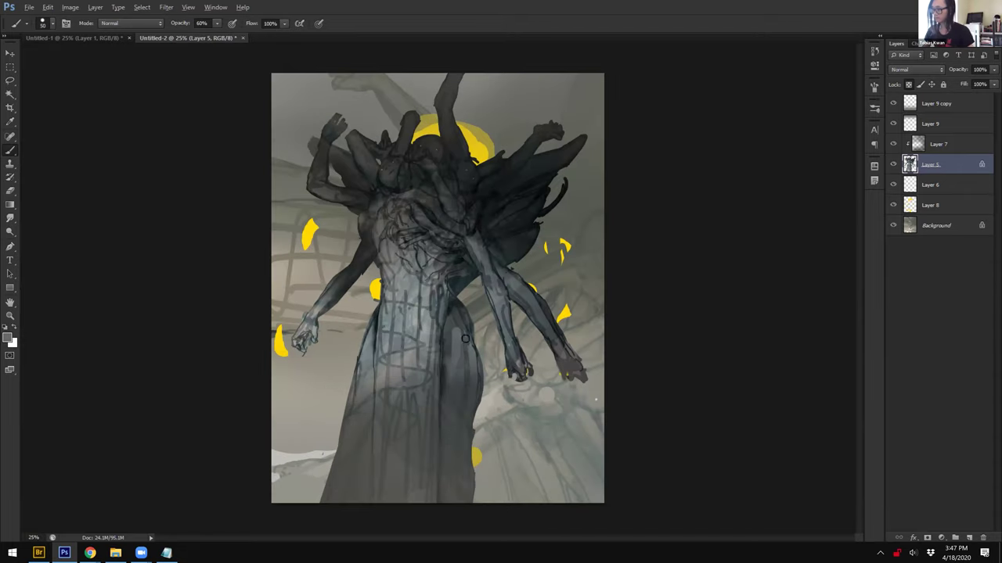
pyautogui.keyDown('alt'); pyautogui.click(423, 298); pyautogui.keyUp('alt')
pyautogui.keyDown('alt'); pyautogui.click(430, 294); pyautogui.keyUp('alt')
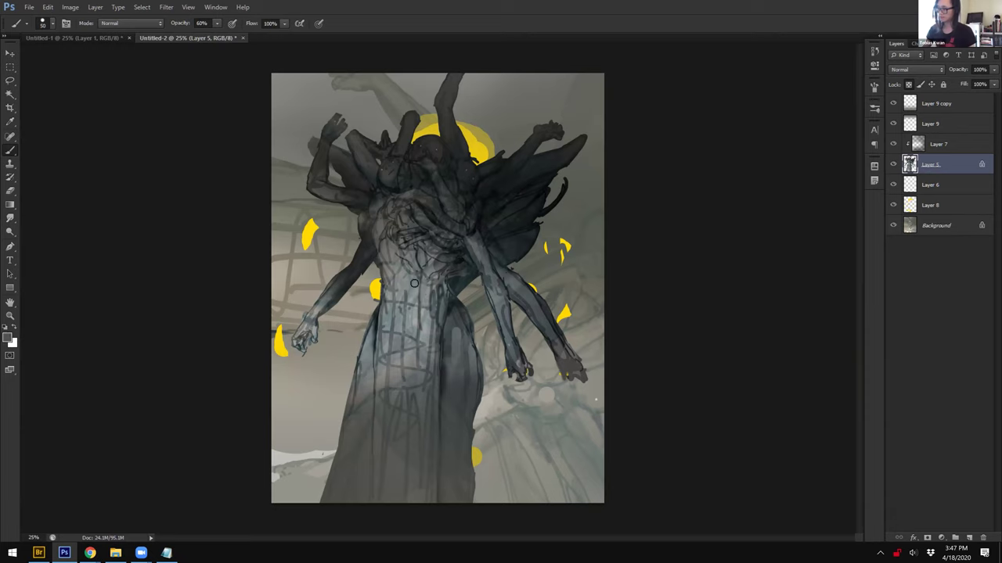
pyautogui.keyDown('alt'); pyautogui.click(435, 252); pyautogui.keyUp('alt')
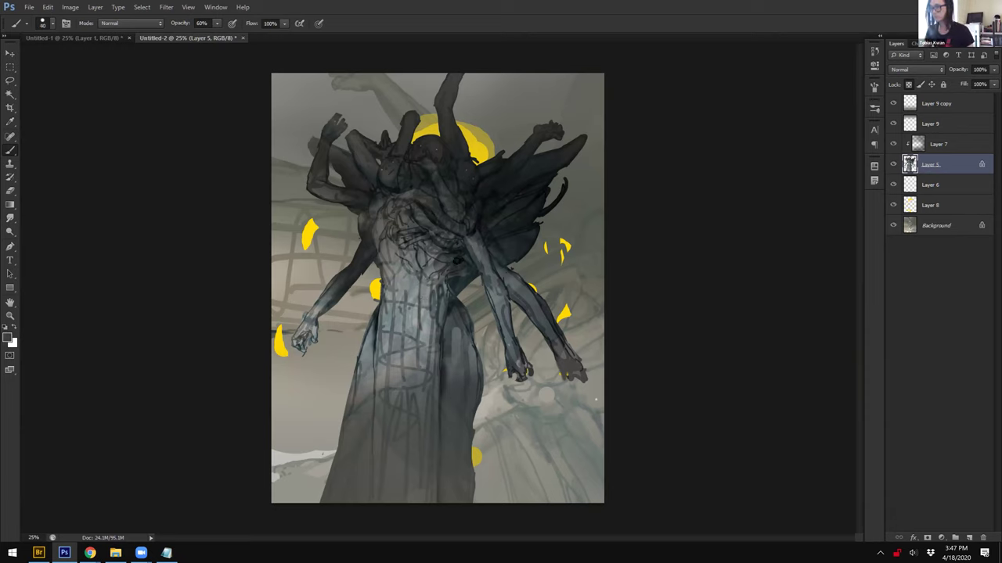
pyautogui.press('[')
pyautogui.press('[')
pyautogui.press('[')
pyautogui.moveTo(403, 268)
pyautogui.mouseDown()
pyautogui.moveTo(389, 275)
pyautogui.moveTo(411, 271)
pyautogui.mouseUp()
# Step: Paint thin lines across and down the upper waist using tones sampled from the torso
pyautogui.keyDown('alt'); pyautogui.click(406, 297); pyautogui.keyUp('alt')
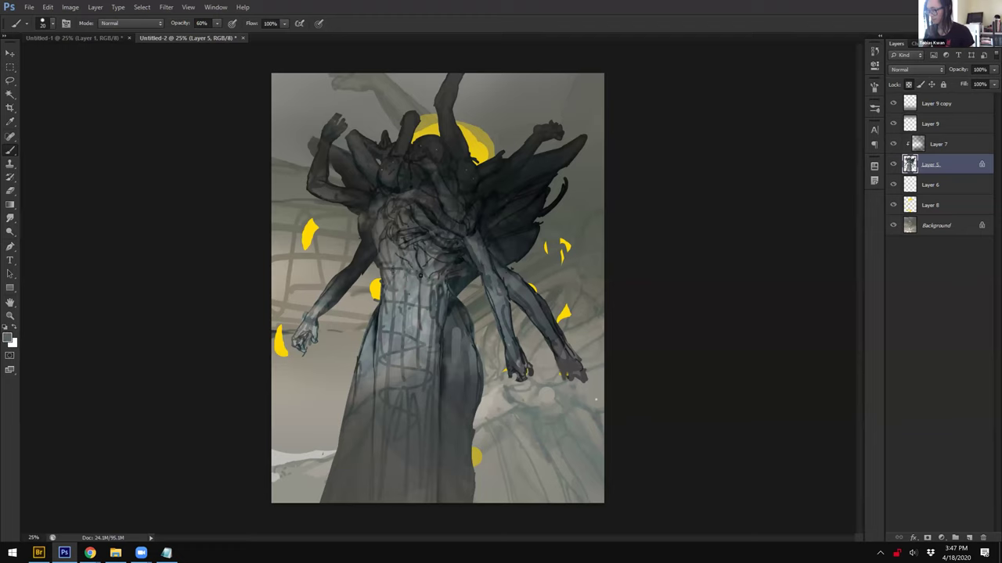
pyautogui.keyDown('alt'); pyautogui.click(431, 272); pyautogui.keyUp('alt')
pyautogui.moveTo(382, 304); pyautogui.dragTo(438, 311)
pyautogui.moveTo(407, 277); pyautogui.dragTo(404, 301)
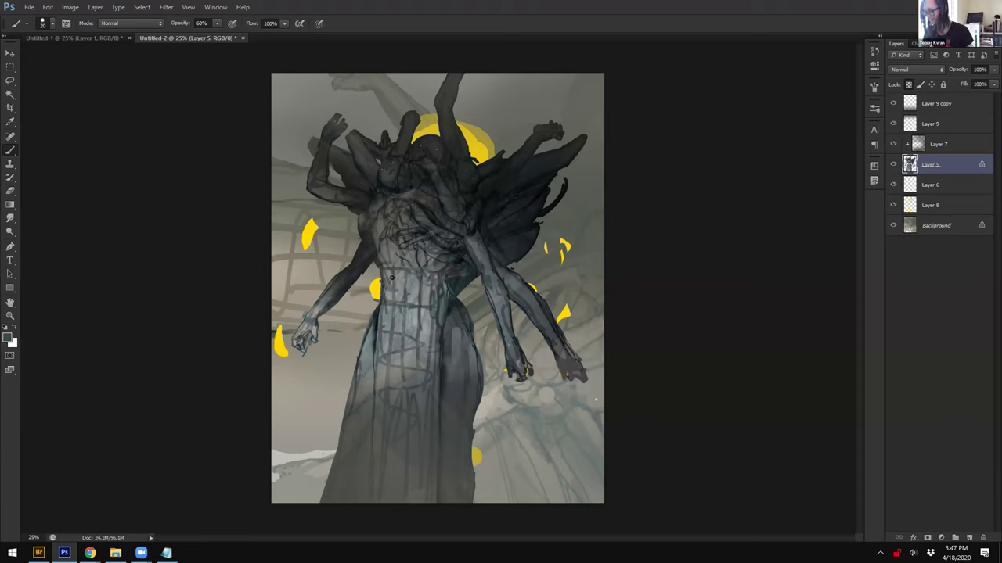
# Step: Refine both side edges of the waist and upper robe with strokes in sampled greys
pyautogui.keyDown('alt'); pyautogui.click(381, 323); pyautogui.keyUp('alt')
pyautogui.moveTo(379, 311); pyautogui.dragTo(372, 350)
pyautogui.keyDown('alt'); pyautogui.click(374, 319); pyautogui.keyUp('alt')
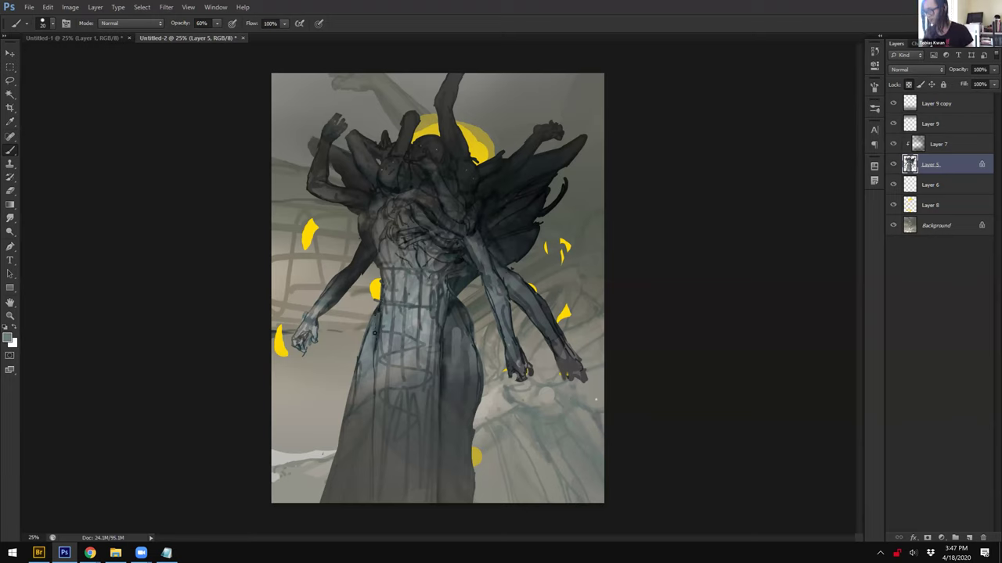
pyautogui.moveTo(375, 317); pyautogui.dragTo(375, 349)
pyautogui.keyDown('alt'); pyautogui.click(455, 306); pyautogui.keyUp('alt')
pyautogui.keyDown('alt'); pyautogui.click(431, 334); pyautogui.keyUp('alt')
pyautogui.keyDown('alt'); pyautogui.click(432, 320); pyautogui.keyUp('alt')
pyautogui.moveTo(441, 305); pyautogui.dragTo(437, 352)
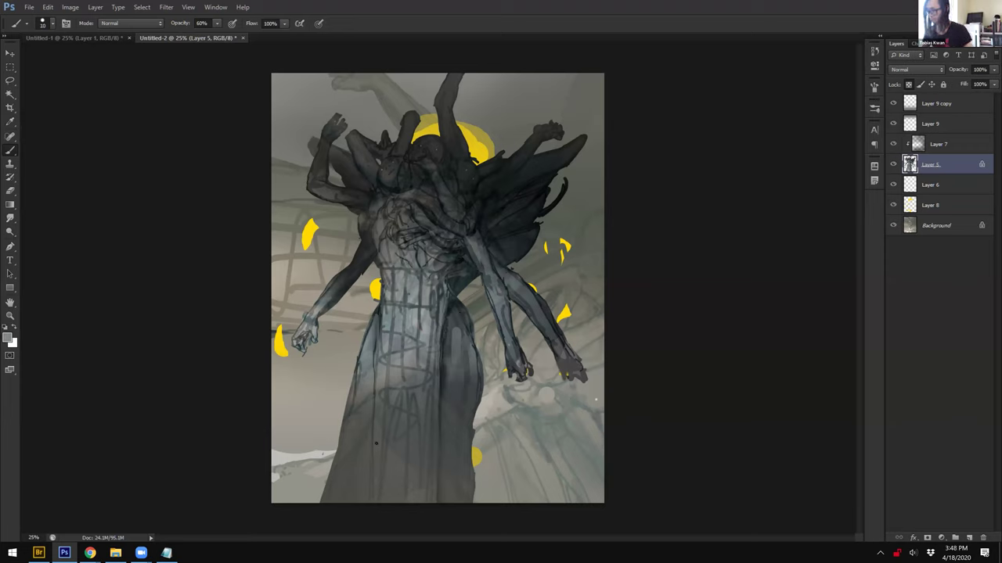
# Step: Smudge the grid lines on the front of the robe at 100% strength, using a brush size of 150
pyautogui.press('r')
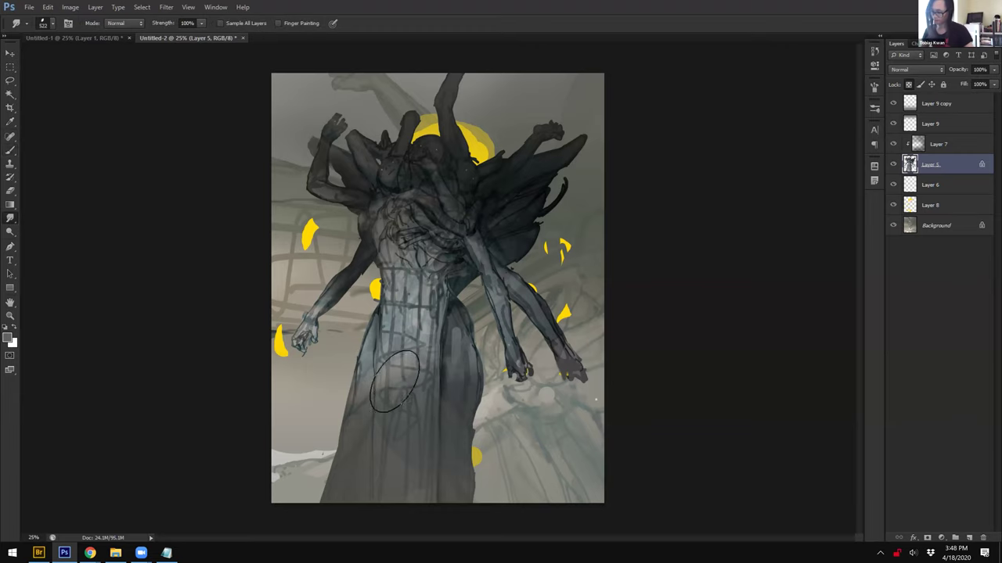
pyautogui.rightClick(389, 486)
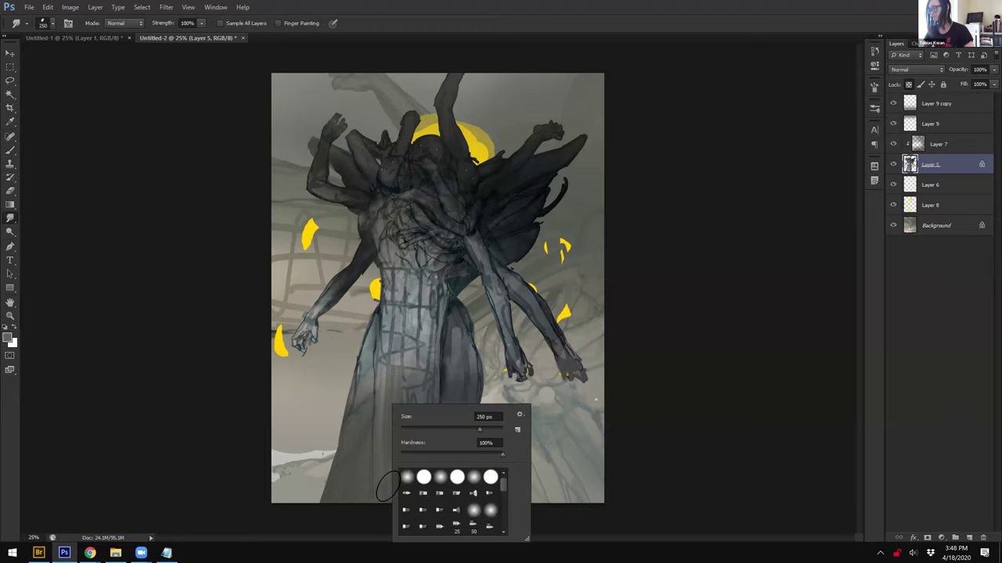
pyautogui.click(670, 365)
pyautogui.press('[')
pyautogui.press('[')
pyautogui.press('[')
pyautogui.moveTo(415, 386); pyautogui.dragTo(430, 412)
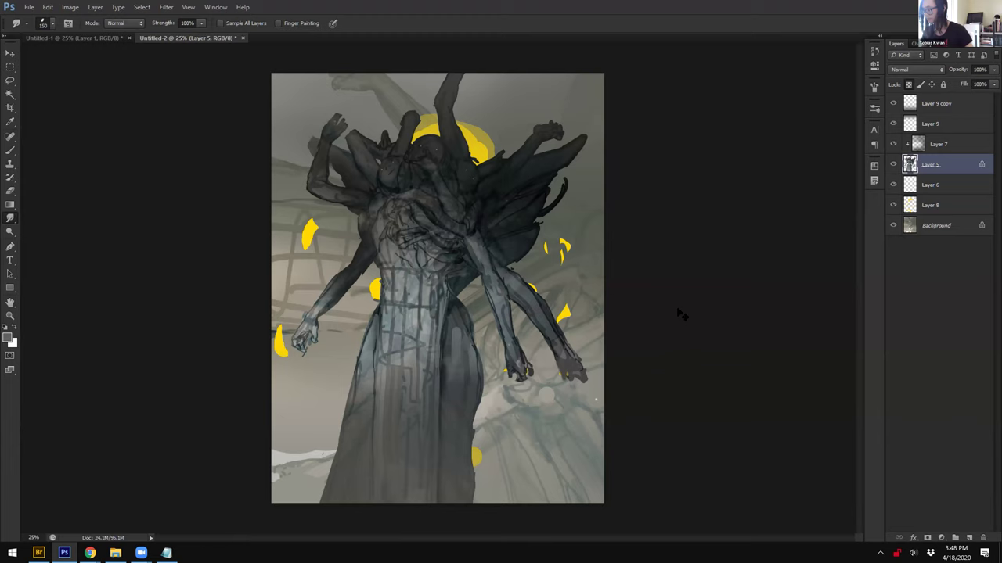
# Step: Add a clipped layer above Layer 5, merge Layer 7 into it, and set the merged layer's opacity to 24%
pyautogui.hotkey('ctrl', '+')
pyautogui.hotkey('ctrl', '+')
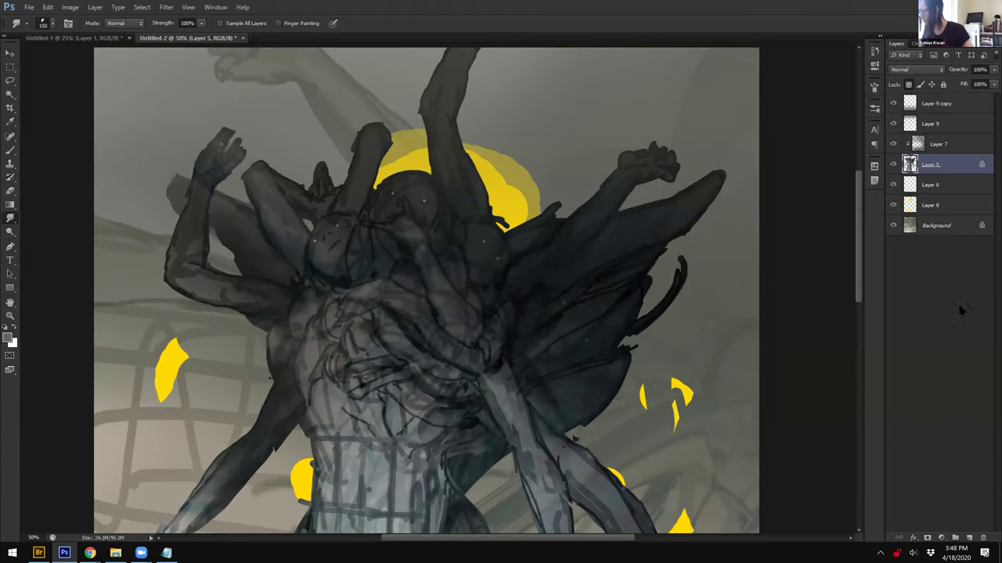
pyautogui.click(969, 538)
pyautogui.click(943, 145)
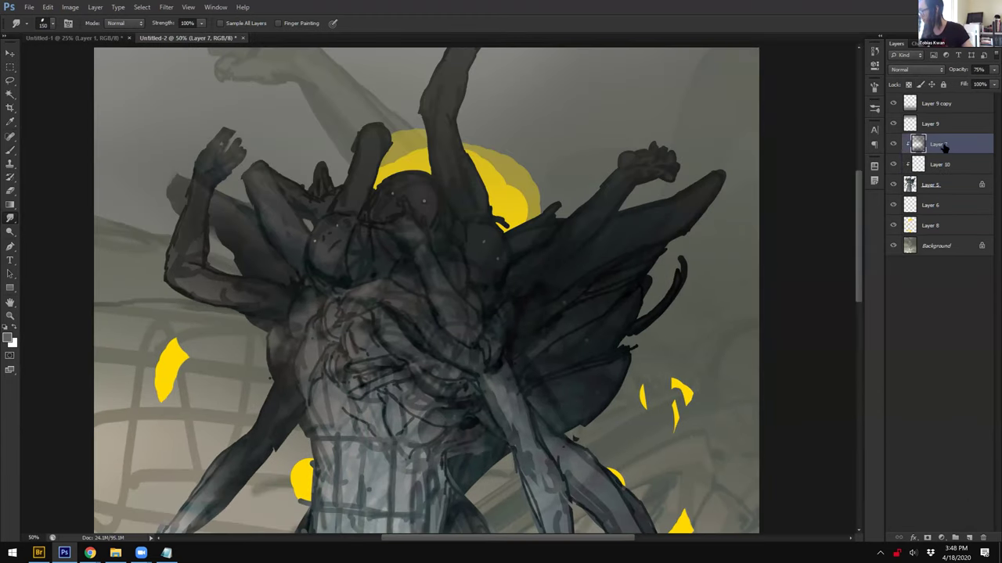
pyautogui.hotkey('ctrl', 'e')
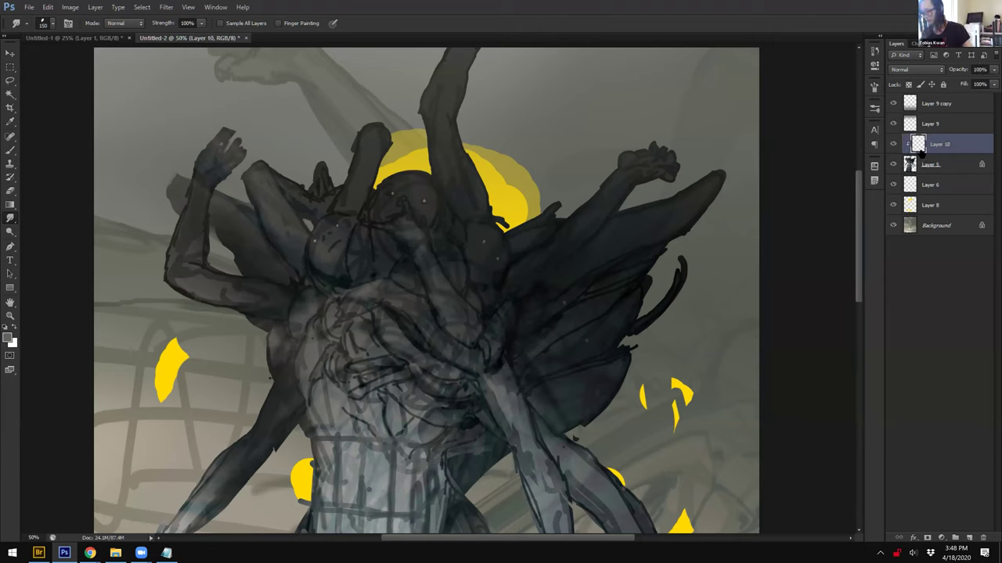
pyautogui.click(993, 69)
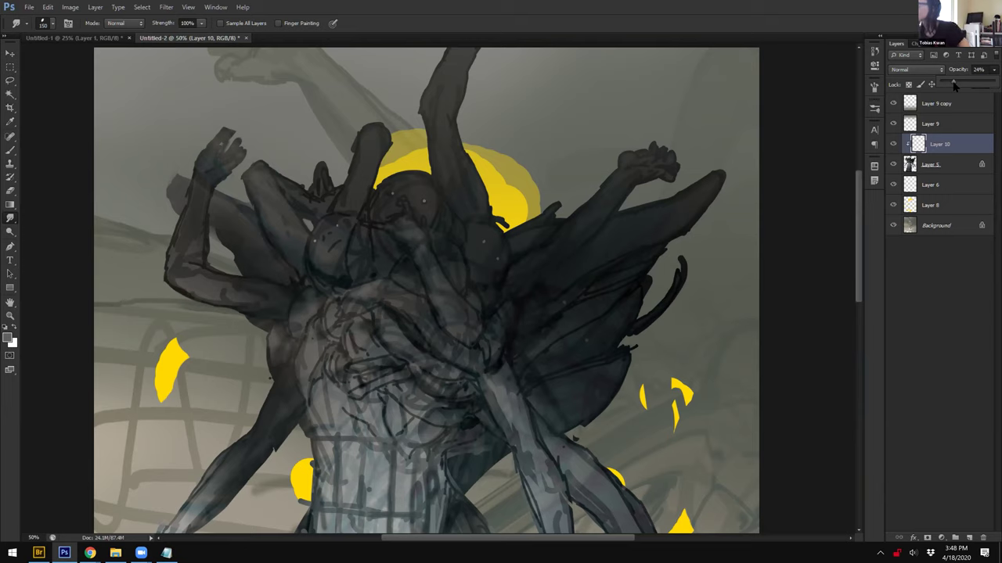
pyautogui.click(800, 329)
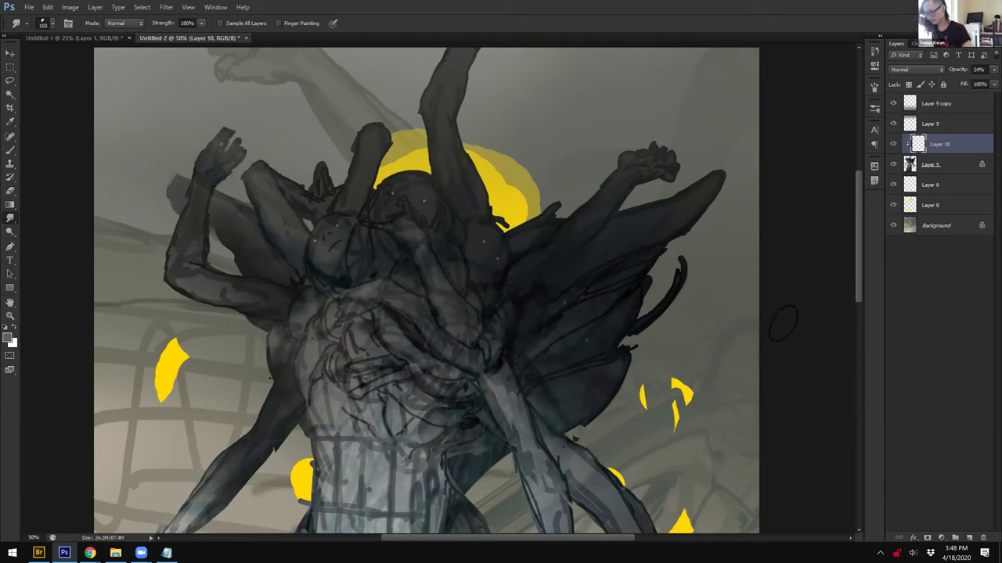
pyautogui.hotkey('ctrl', '-')
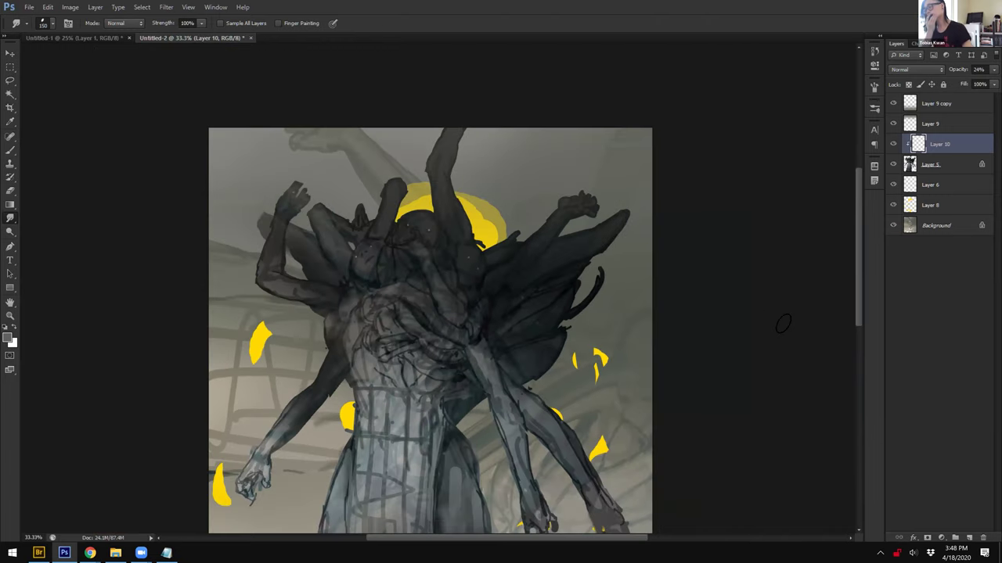
pyautogui.hotkey('ctrl', '-')
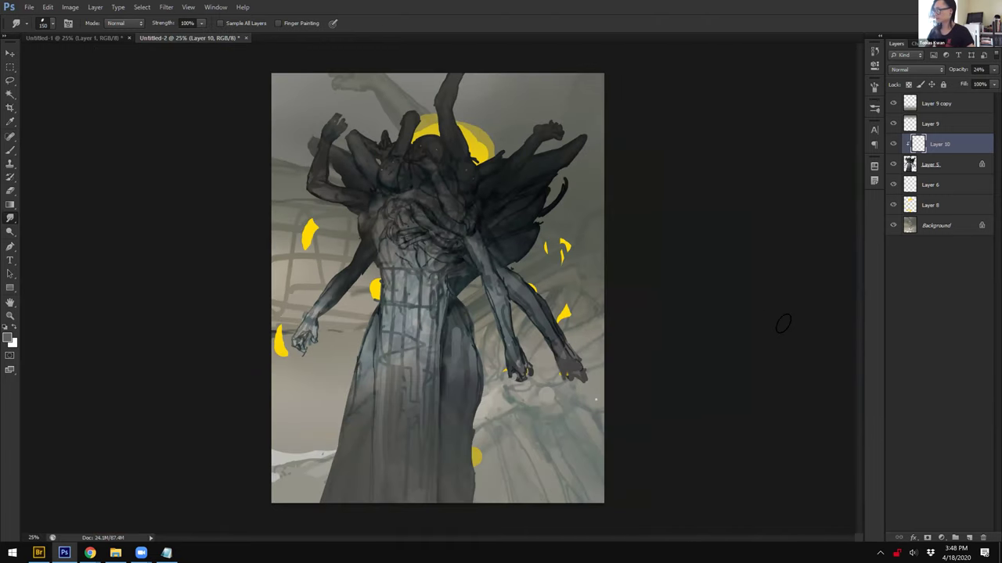
pyautogui.click(933, 226)
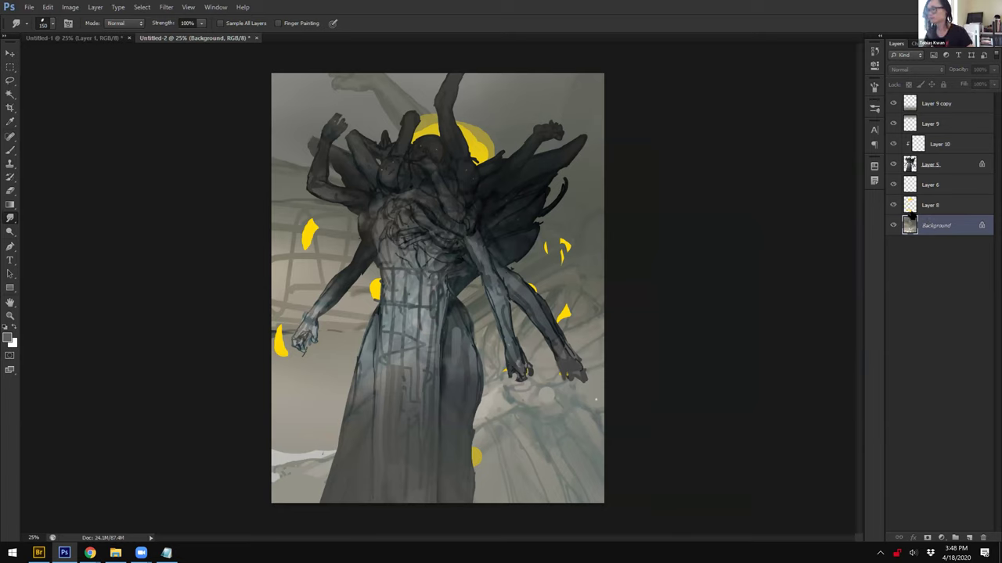
pyautogui.click(910, 167)
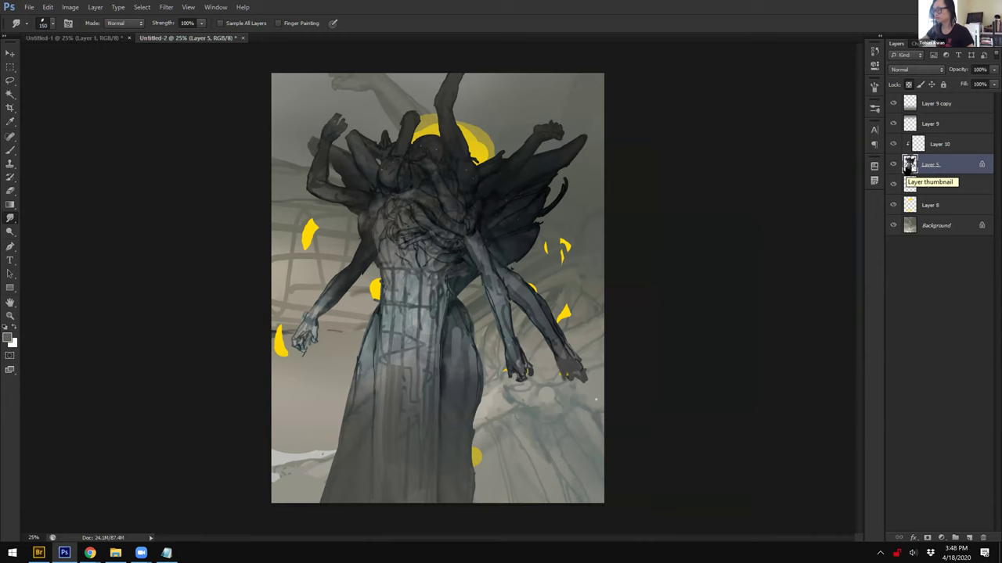
pyautogui.click(909, 165)
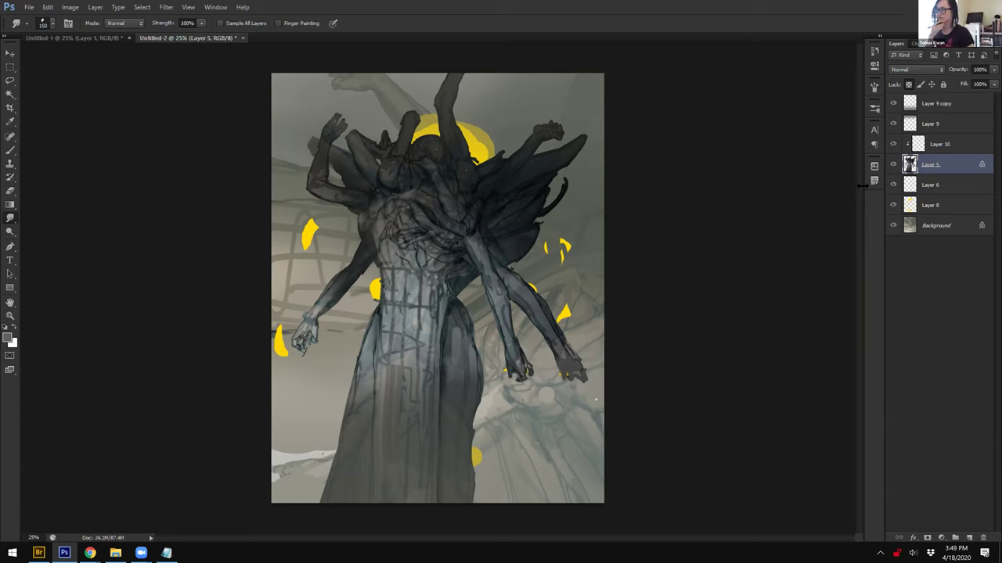
# Step: Hide the yellow accents on Layer 8 and make the Background layer active
pyautogui.hotkey('ctrl', '-')
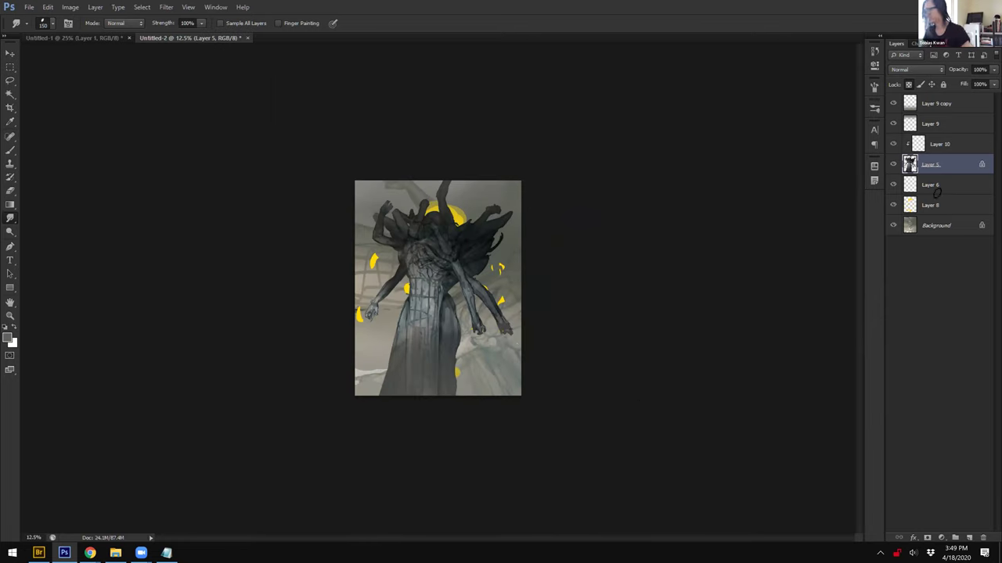
pyautogui.click(936, 191)
pyautogui.click(893, 205)
pyautogui.click(932, 222)
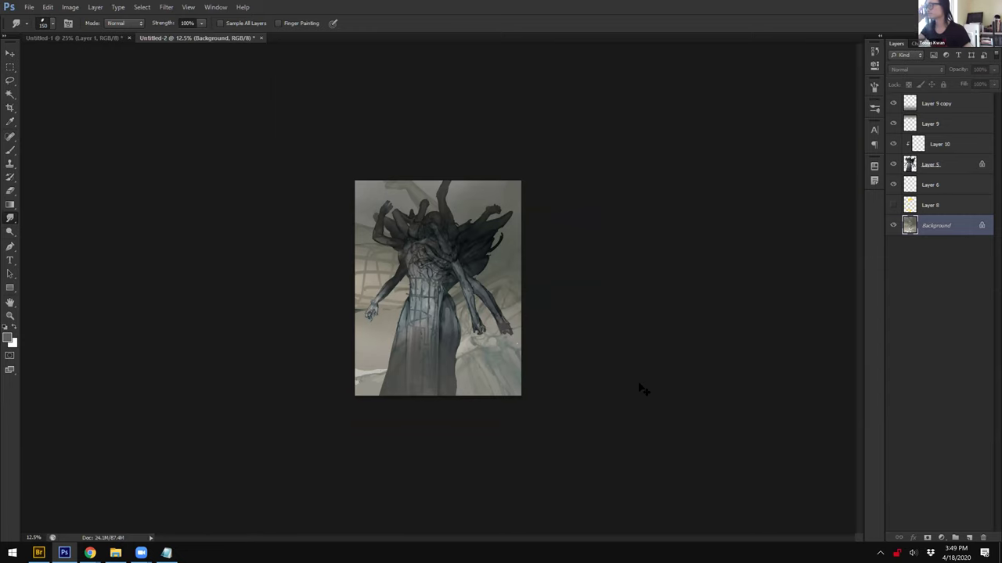
# Step: Paint out the faint raised arm in the background's upper area with a 60% opacity brush, ending at size 300
pyautogui.hotkey('ctrl', '+')
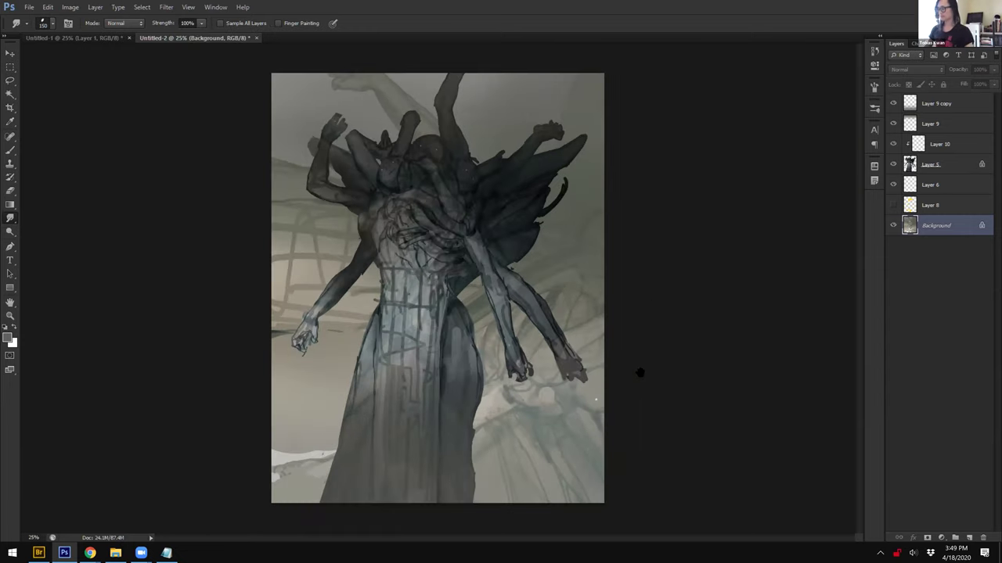
pyautogui.press('b')
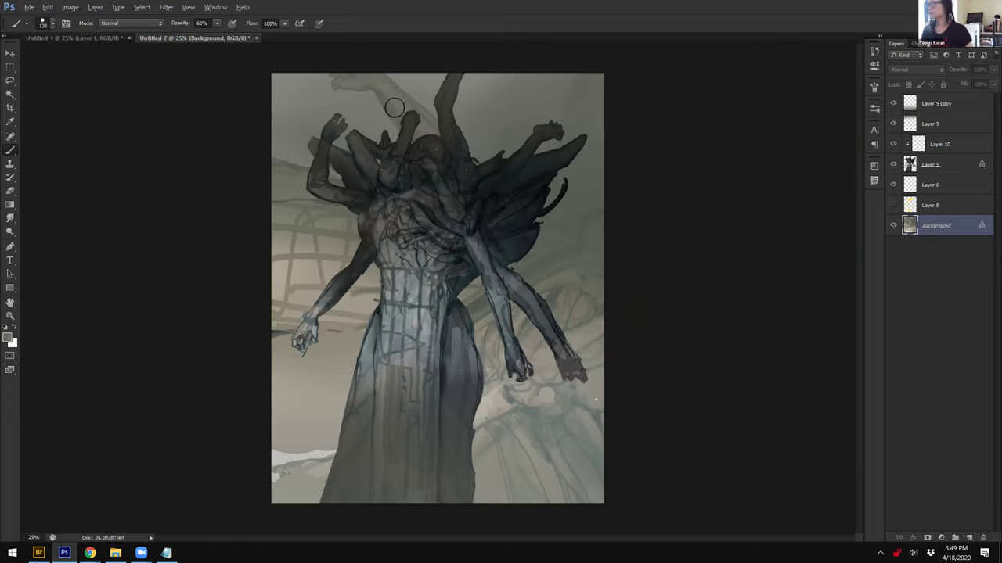
pyautogui.hotkey('ctrl', '-')
pyautogui.keyDown('alt'); pyautogui.rightClick(351, 157); pyautogui.keyUp('alt')
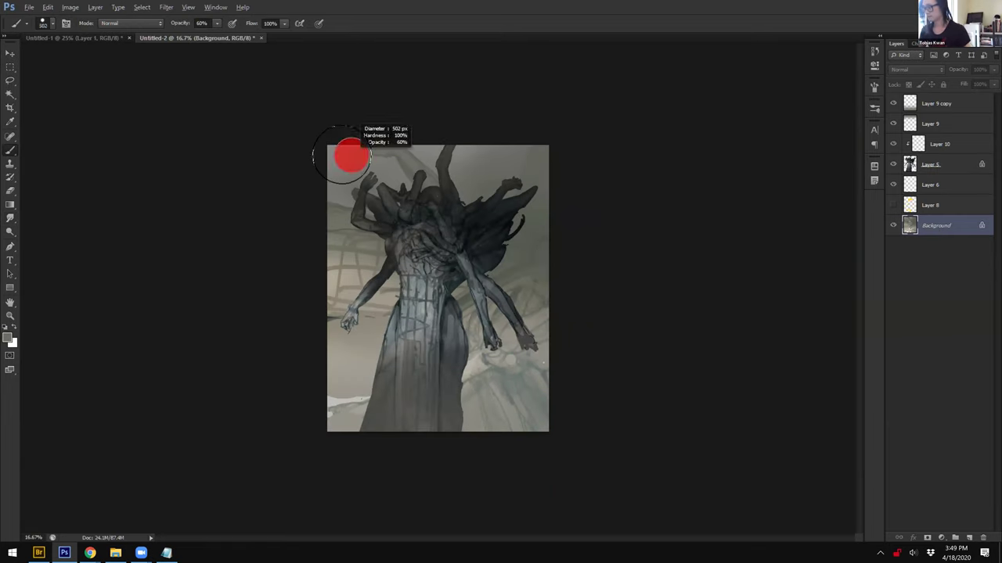
pyautogui.press('[')
pyautogui.press('[')
pyautogui.press('[')
pyautogui.press('[')
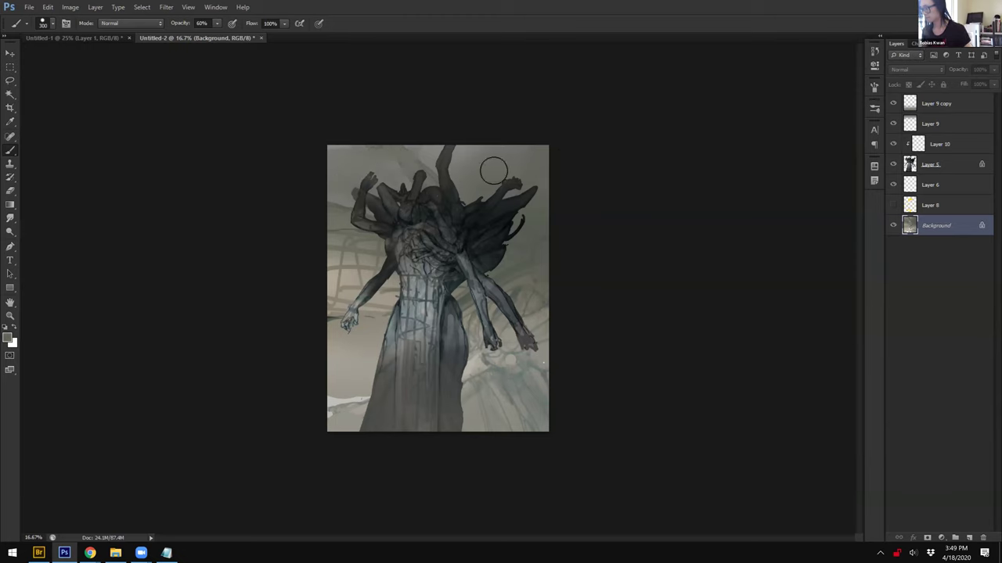
# Step: Show Layer 8 again and paste a copy of the Layer 5 figure as a clipped layer directly above it
pyautogui.click(893, 205)
pyautogui.click(909, 205)
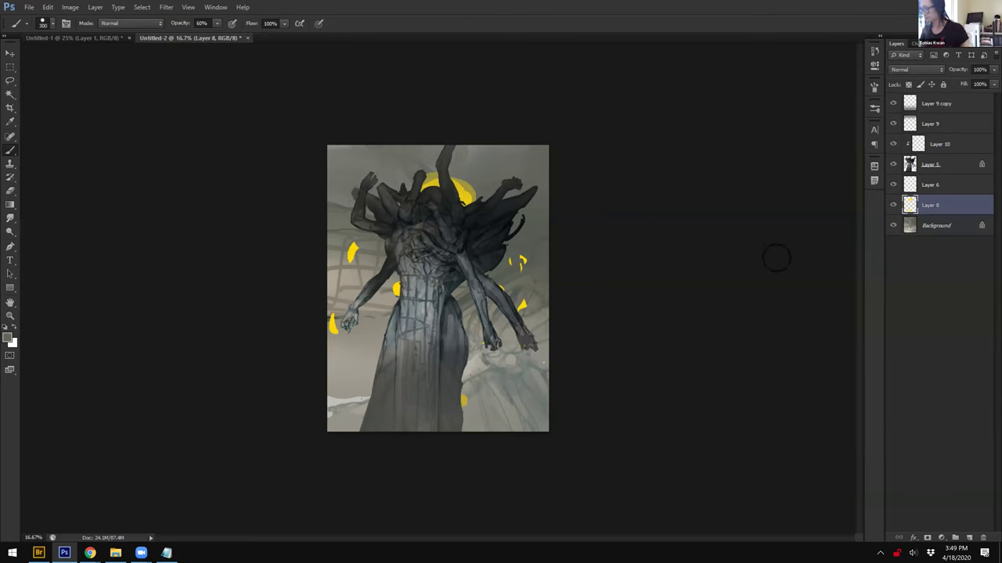
pyautogui.click(937, 166)
pyautogui.hotkey('ctrl', 'a')
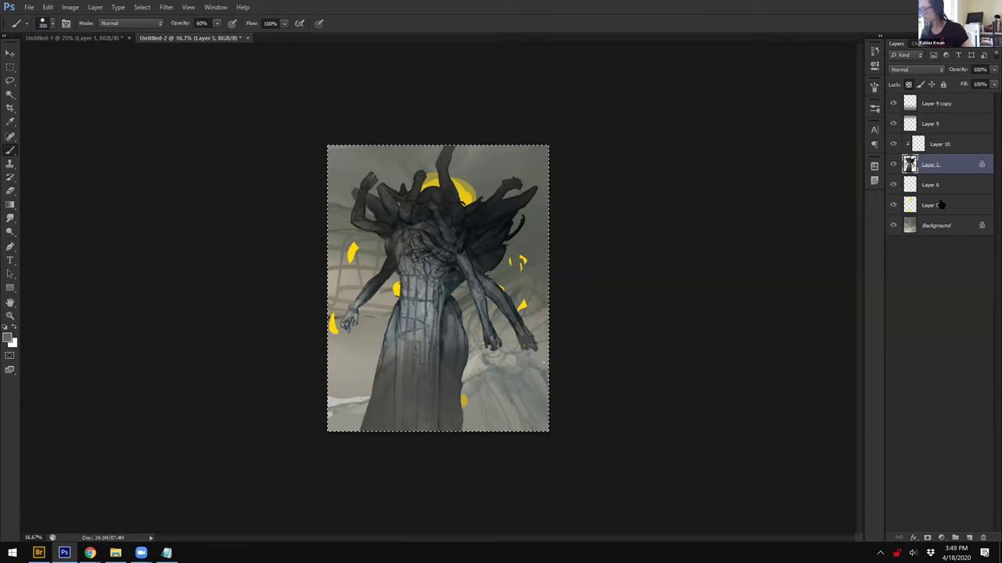
pyautogui.click(942, 205)
pyautogui.hotkey('ctrl', 'v')
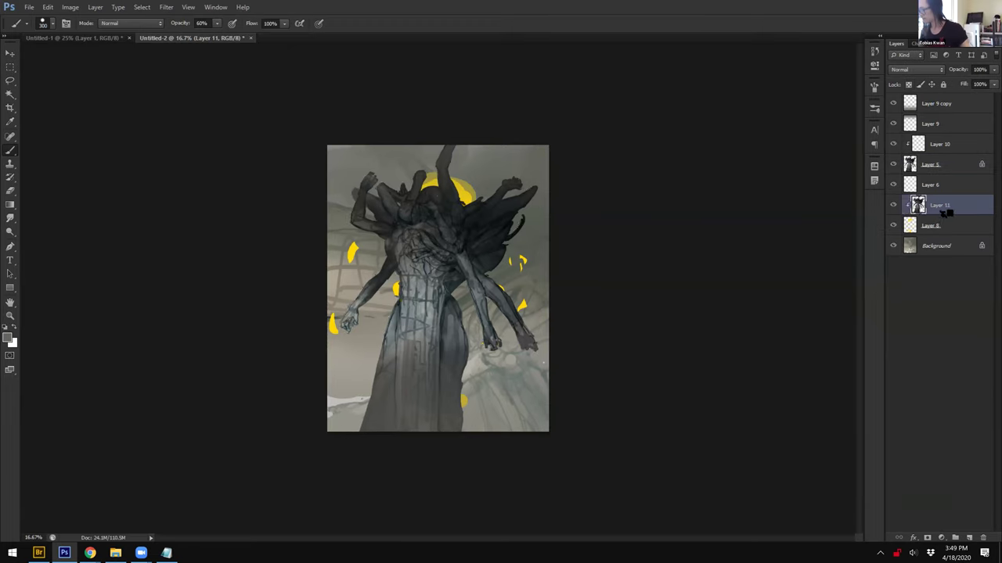
# Step: Rotate and stretch the pasted figure copy so its texture covers the yellow accents
pyautogui.hotkey('ctrl', 't')
pyautogui.moveTo(626, 83); pyautogui.dragTo(661, 166)
pyautogui.moveTo(578, 415); pyautogui.dragTo(615, 342)
pyautogui.moveTo(420, 191); pyautogui.dragTo(398, 95)
pyautogui.moveTo(459, 386); pyautogui.dragTo(472, 457)
pyautogui.moveTo(568, 374); pyautogui.dragTo(547, 371)
pyautogui.press('Return')
# Step: Shift the clipped texture's colours strongly toward yellow and red with Color Balance, including its highlights
pyautogui.hotkey('ctrl', 'b')
pyautogui.moveTo(778, 294); pyautogui.dragTo(726, 294)
pyautogui.moveTo(777, 269); pyautogui.dragTo(925, 292)
pyautogui.moveTo(802, 274); pyautogui.dragTo(790, 274)
pyautogui.click(833, 322)
pyautogui.click(745, 294)
pyautogui.click(887, 248)
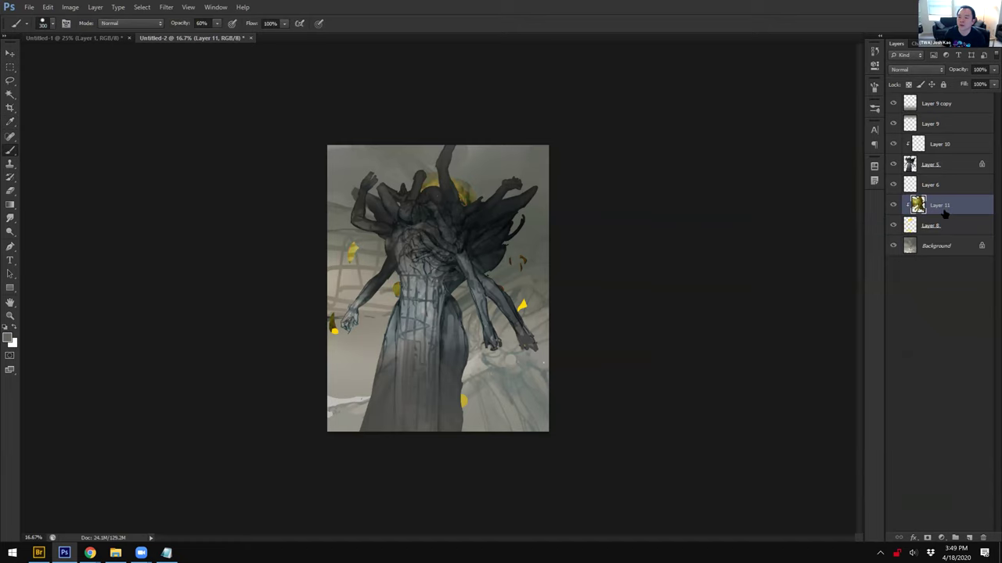
# Step: Apply Color Balance to the clipped texture's highlights with red +62 and yellow-blue -48
pyautogui.hotkey('ctrl', 'b')
pyautogui.click(805, 323)
pyautogui.click(807, 270)
pyautogui.click(753, 295)
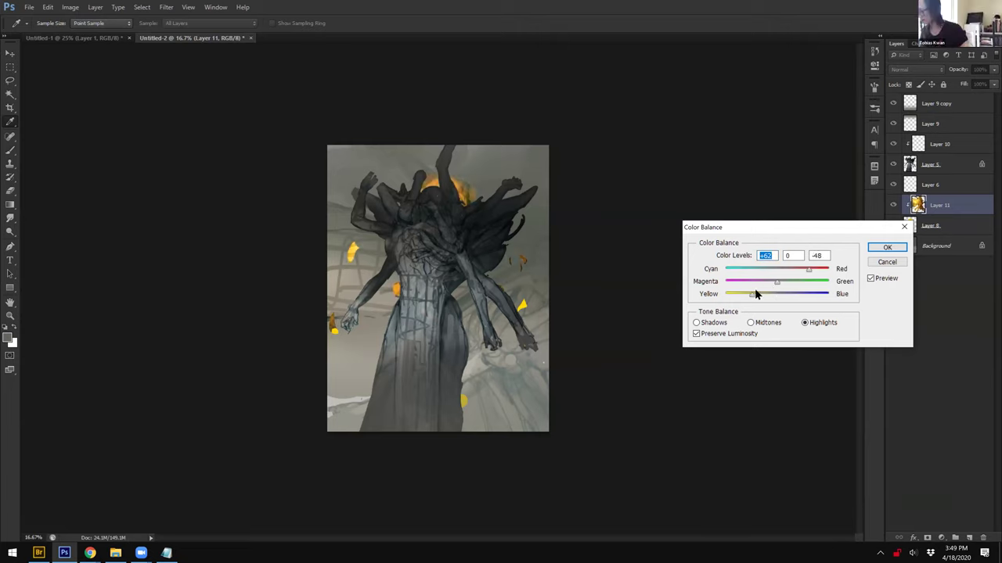
pyautogui.press('Return')
# Step: Adjust the clipped texture with Hue/Saturation, setting hue to +15 and saturation to -23
pyautogui.hotkey('ctrl', 'u')
pyautogui.click(783, 238)
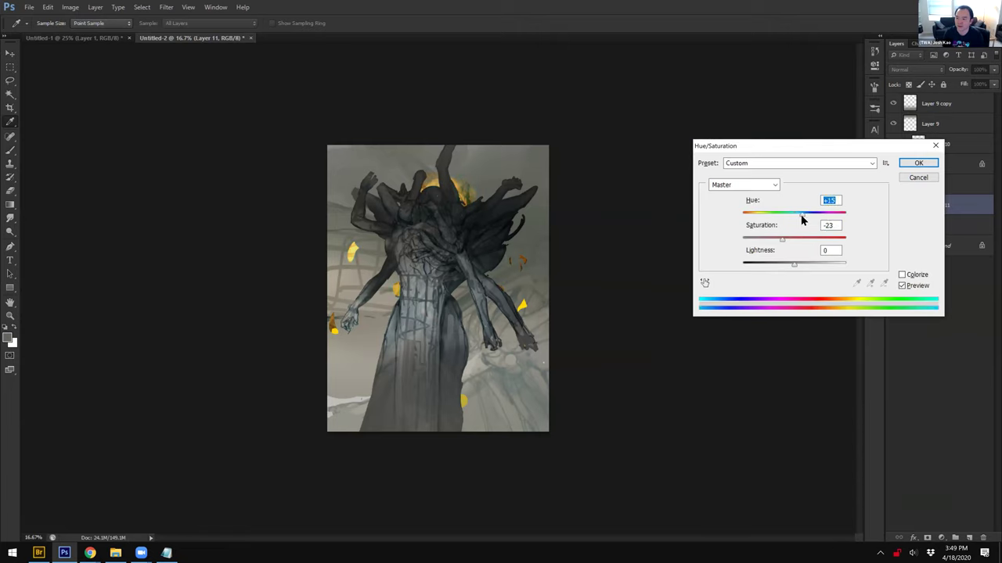
pyautogui.press('Return')
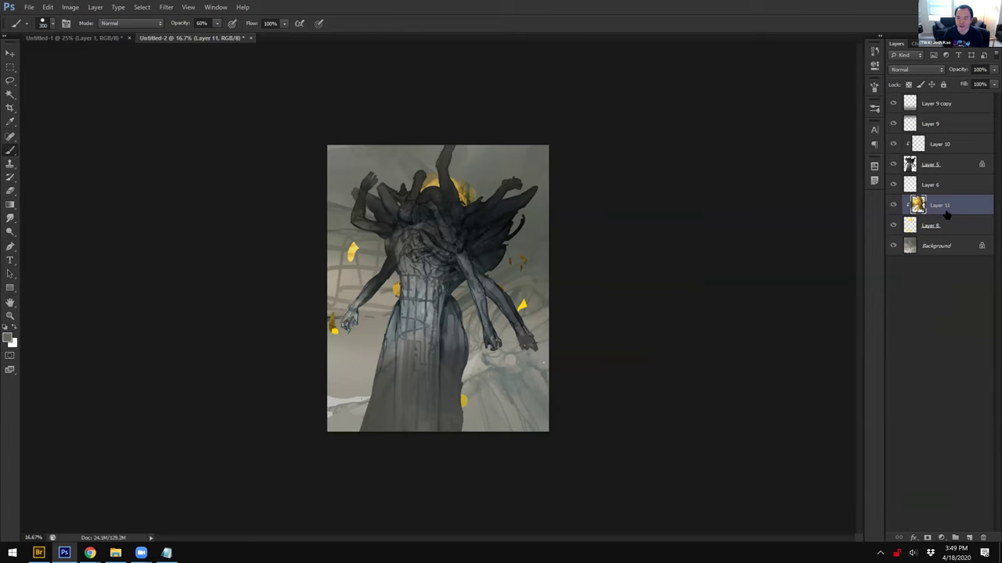
# Step: Paint the halo behind the head with a small brush in a sampled gold, raise opacity to 100%, and select Layer 8
pyautogui.press('d')
pyautogui.keyDown('alt'); pyautogui.click(441, 180); pyautogui.keyUp('alt')
pyautogui.press('[')
pyautogui.press('[')
pyautogui.press('[')
pyautogui.press('[')
pyautogui.press('[')
pyautogui.press('[')
pyautogui.press('[')
pyautogui.press('[')
pyautogui.press('[')
pyautogui.press('[')
pyautogui.press('[')
pyautogui.moveTo(458, 187); pyautogui.dragTo(465, 198)
pyautogui.press('0')
pyautogui.press('[')
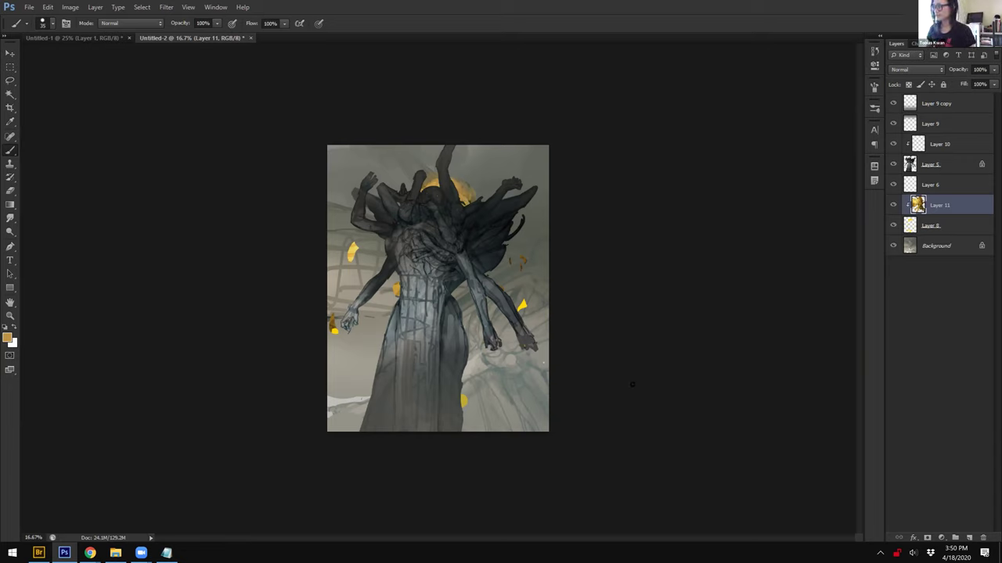
pyautogui.click(939, 225)
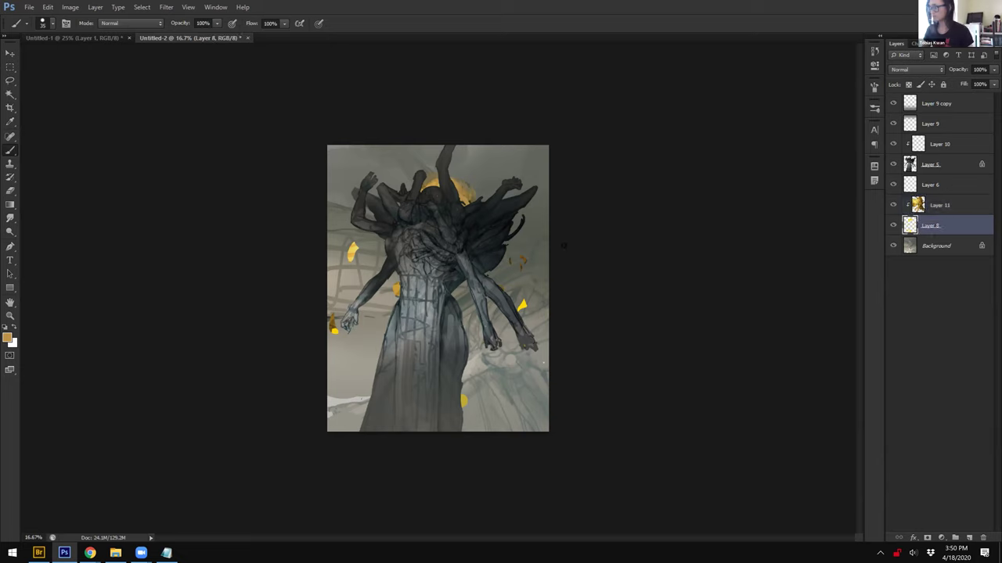
# Step: Erase most of the gold flake beside the left arms into thin slivers on Layer 8, and add a tiny fleck beyond the right wing
pyautogui.press('e')
pyautogui.moveTo(358, 248); pyautogui.dragTo(351, 266)
pyautogui.press('x')
pyautogui.press('b')
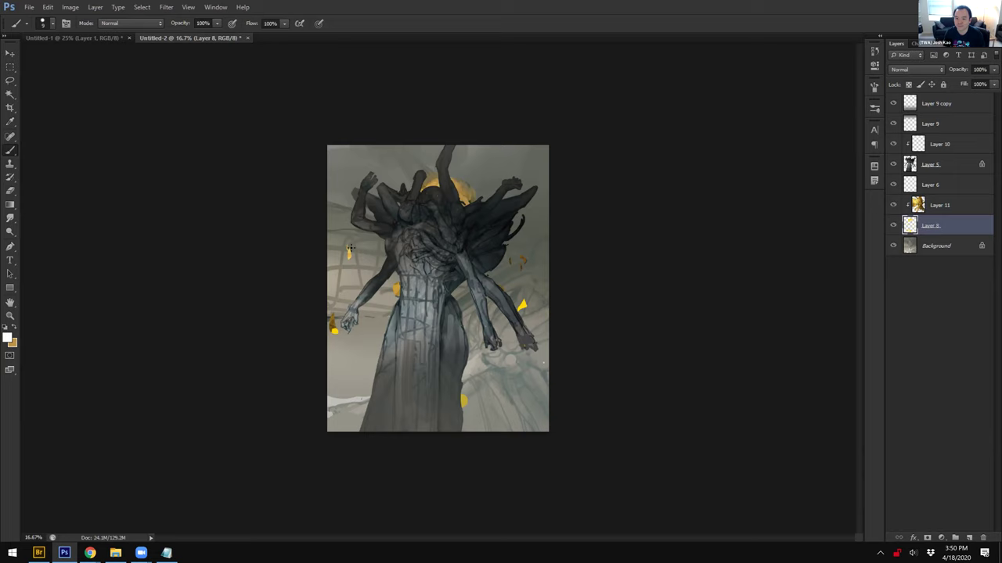
pyautogui.press('e')
pyautogui.press('r')
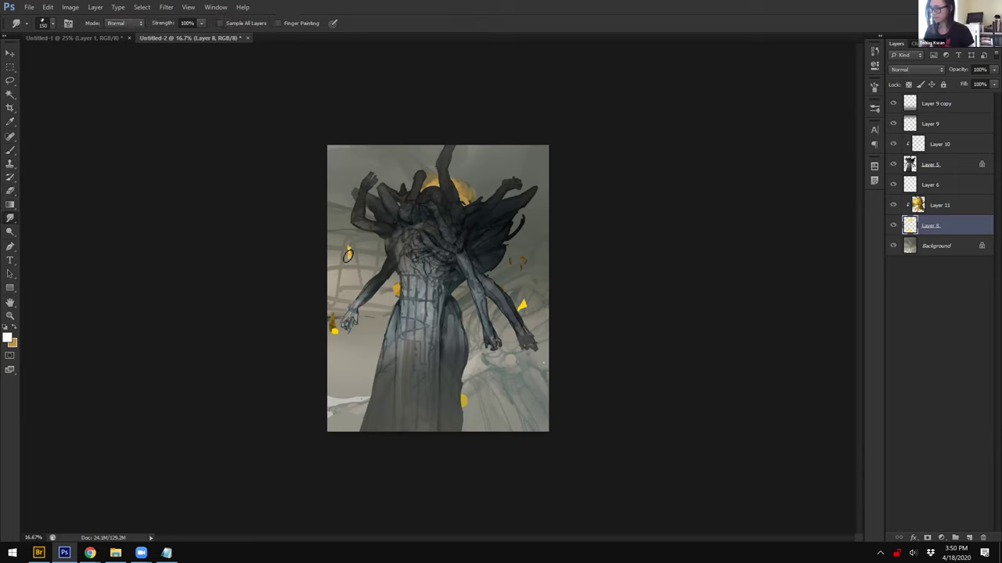
pyautogui.press('e')
pyautogui.moveTo(357, 251); pyautogui.dragTo(359, 261)
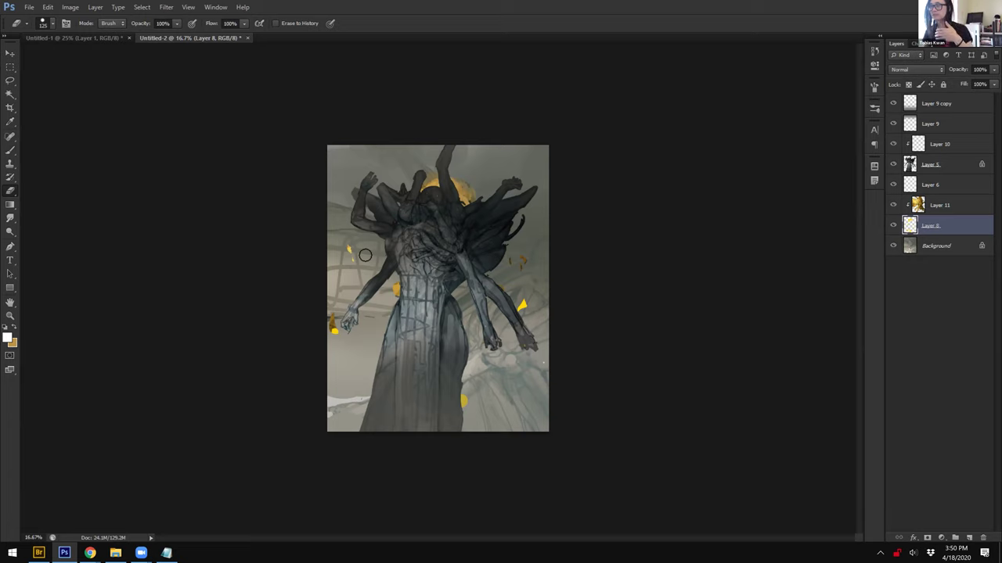
pyautogui.press('b')
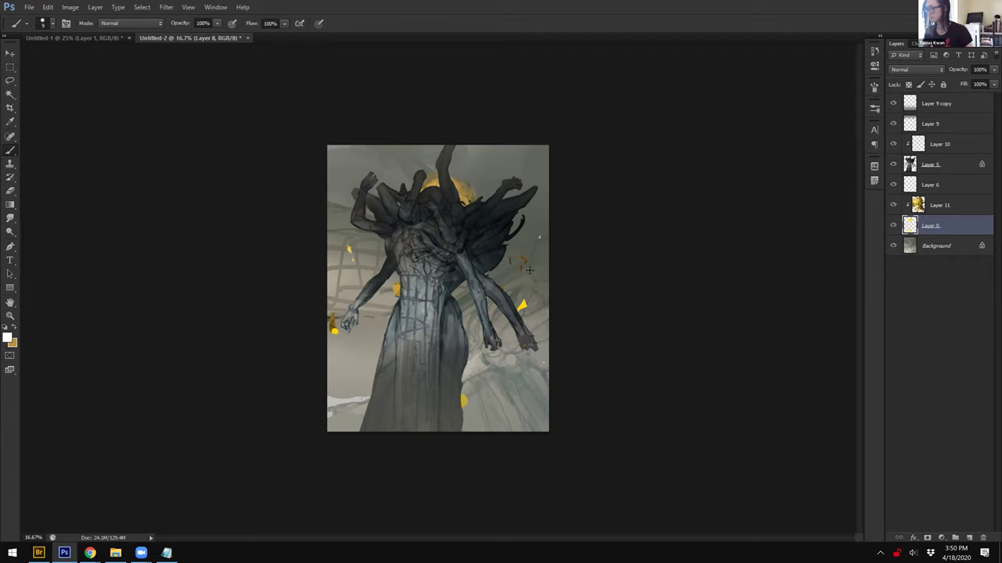
pyautogui.click(933, 204)
pyautogui.click(936, 227)
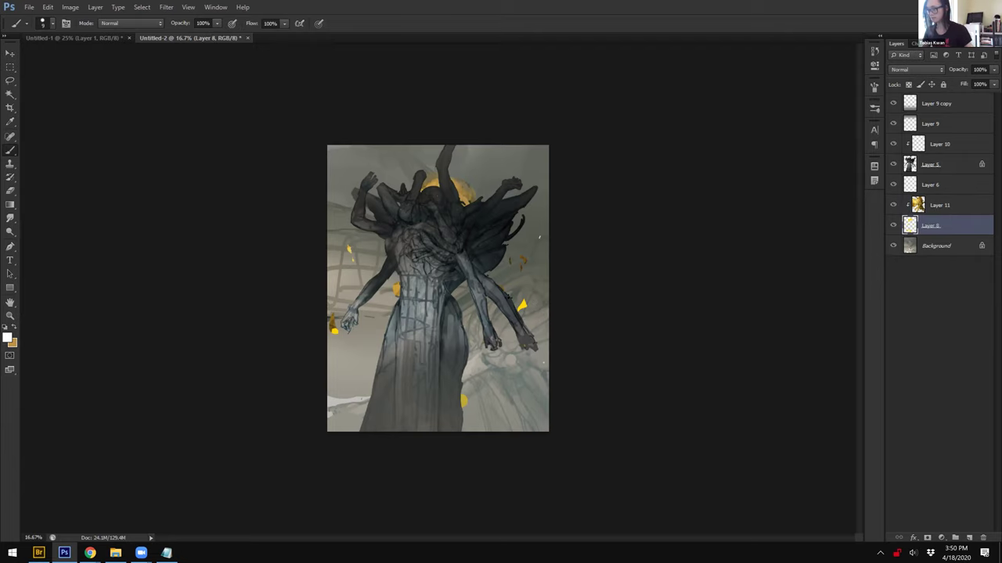
# Step: Add a clipped layer directly above Layer 8 and fill it with the gold foreground colour
pyautogui.press('f')
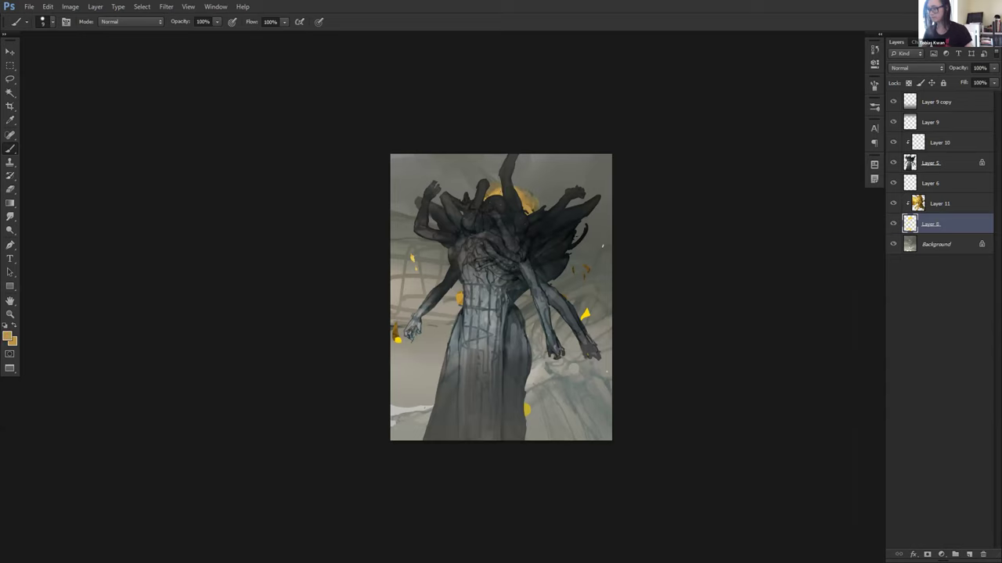
pyautogui.press('g')
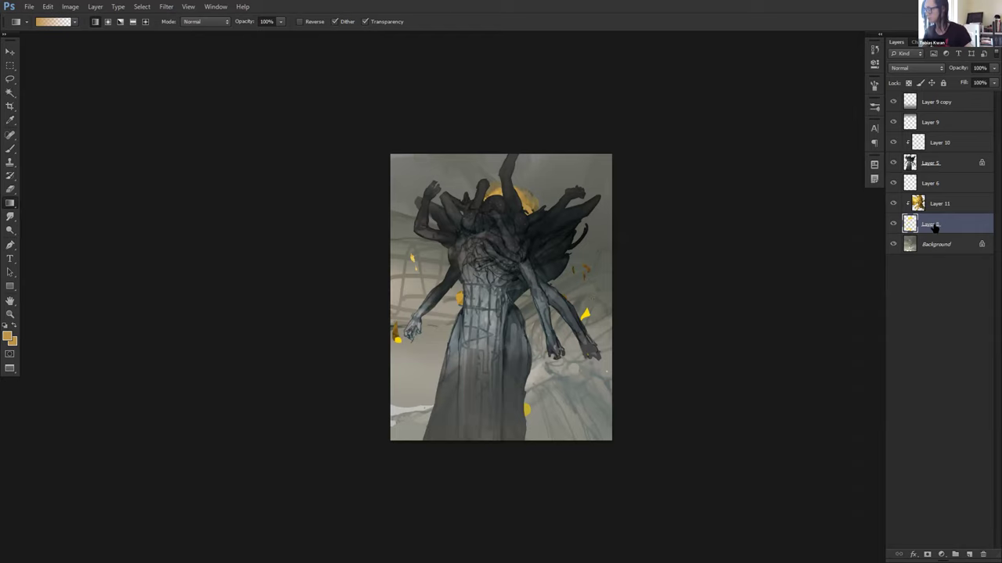
pyautogui.click(969, 553)
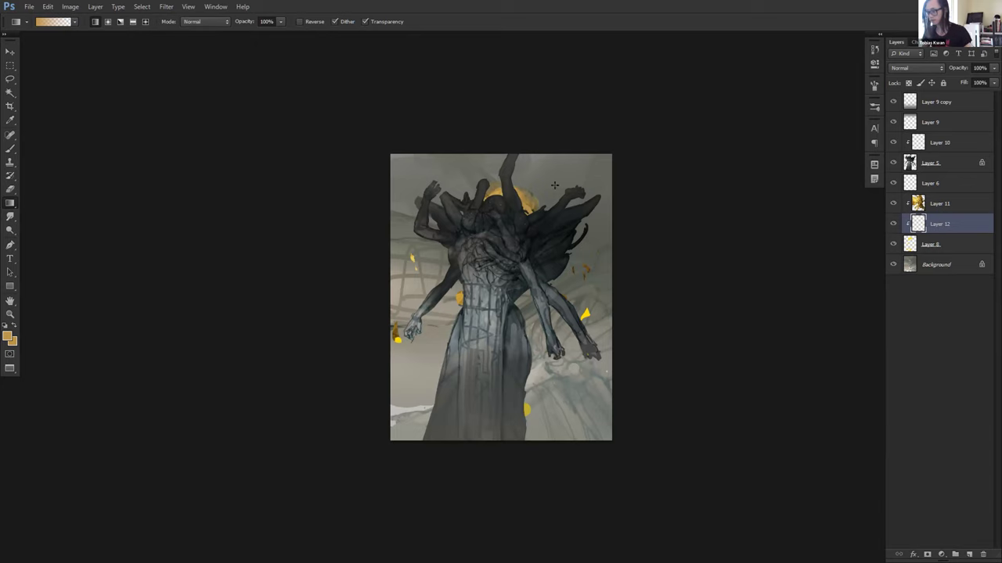
pyautogui.hotkey('shift', 'g')
pyautogui.click(574, 362)
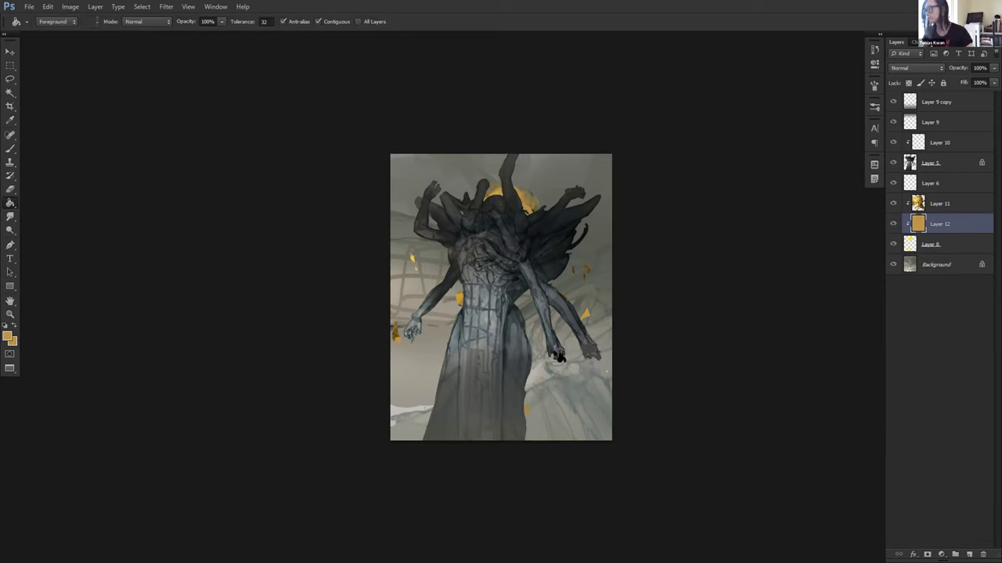
# Step: Boost the gold fill's saturation strongly and shift its hue slightly toward yellow with Hue/Saturation
pyautogui.hotkey('ctrl', 'u')
pyautogui.moveTo(794, 240); pyautogui.dragTo(882, 228)
pyautogui.press('Return')
pyautogui.hotkey('ctrl', 'u')
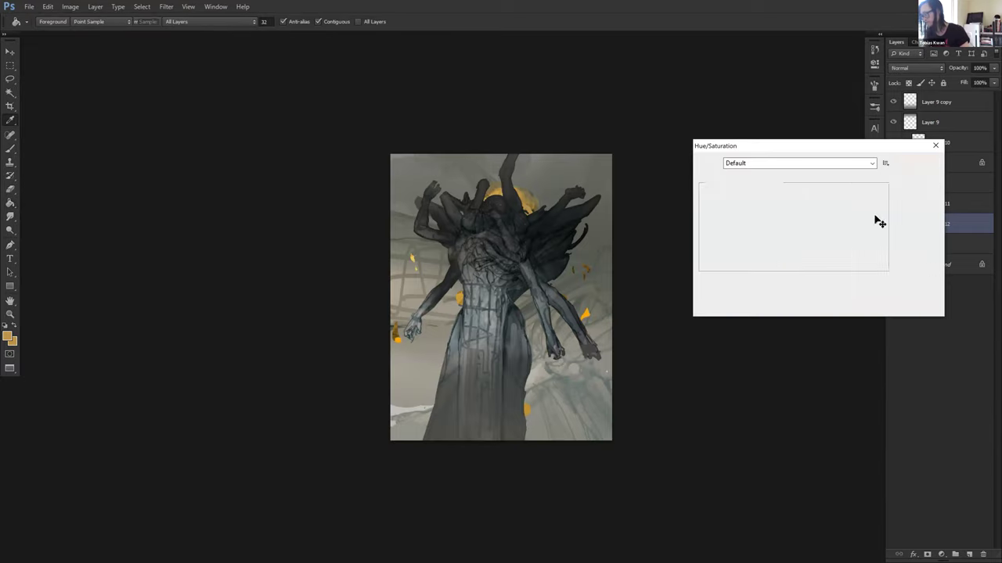
pyautogui.moveTo(800, 215)
pyautogui.mouseDown()
pyautogui.moveTo(787, 219)
pyautogui.moveTo(797, 222)
pyautogui.mouseUp()
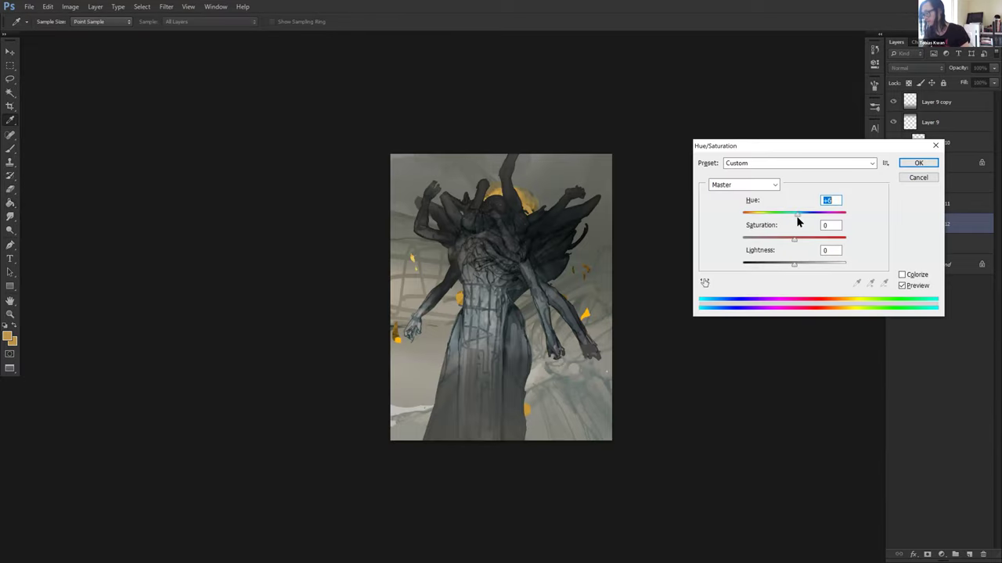
pyautogui.press('Return')
# Step: On Layer 8, reshape the triangular yellow flake beside the right forearm with the Brush and Eraser
pyautogui.hotkey('alt', '[')
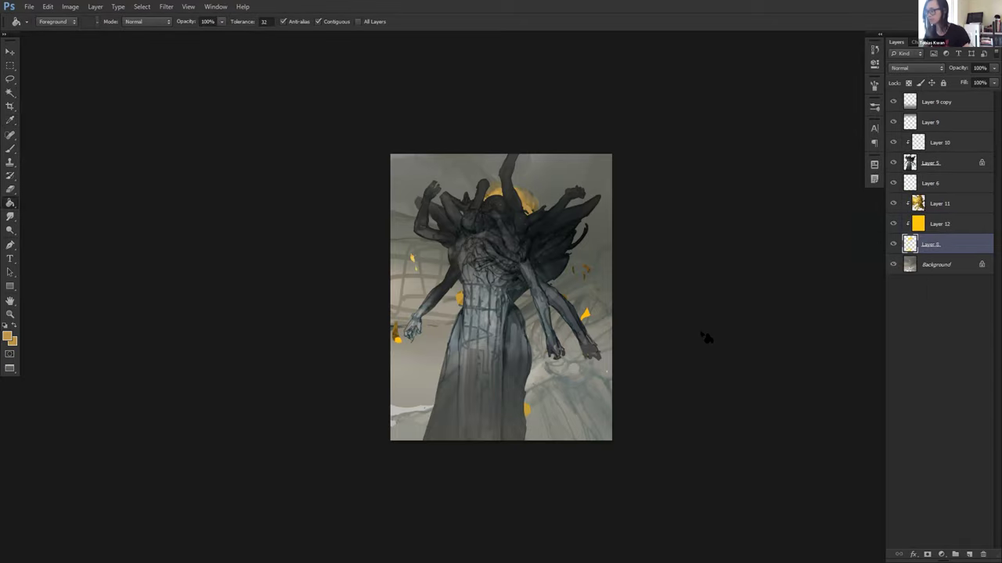
pyautogui.press('b')
pyautogui.press('d')
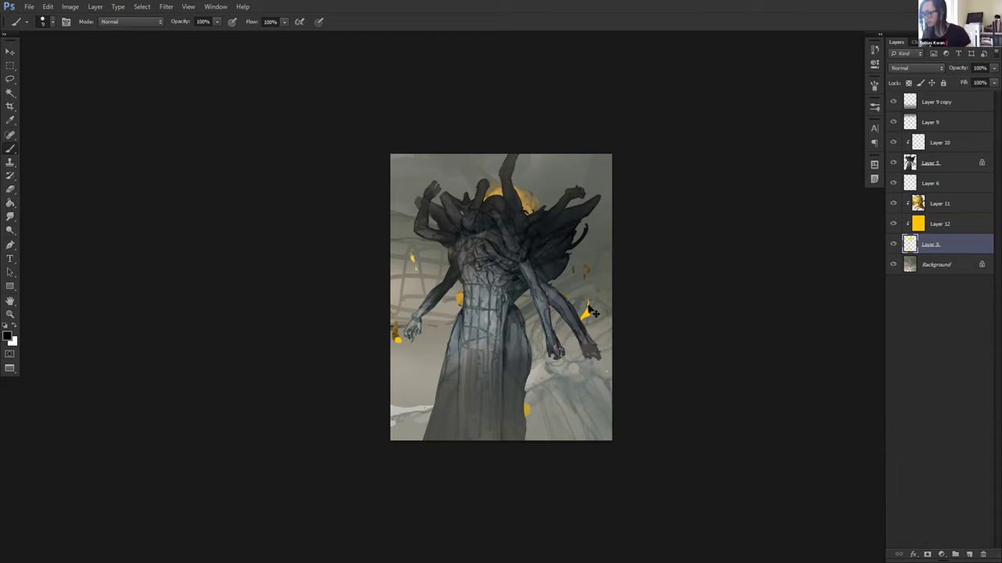
pyautogui.press('e')
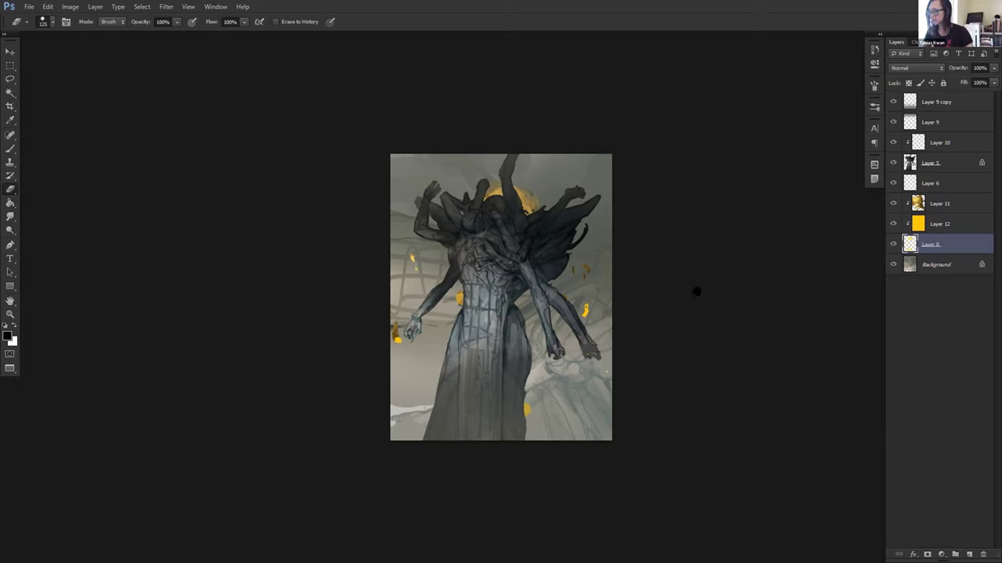
pyautogui.moveTo(694, 269); pyautogui.dragTo(694, 272)
pyautogui.press('b')
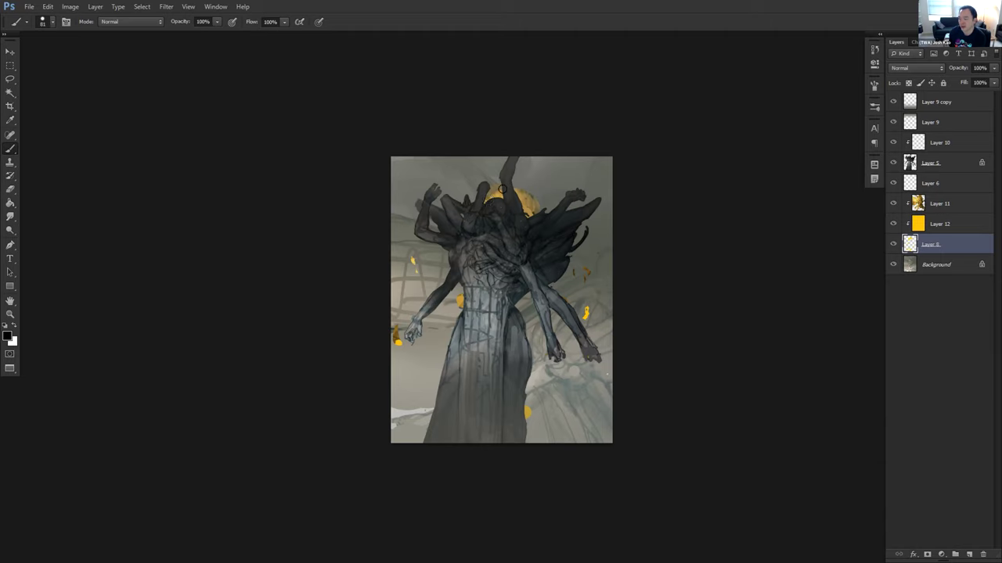
# Step: Warm the clipped texture on Layer 11 toward orange-red with Color Balance
pyautogui.click(935, 206)
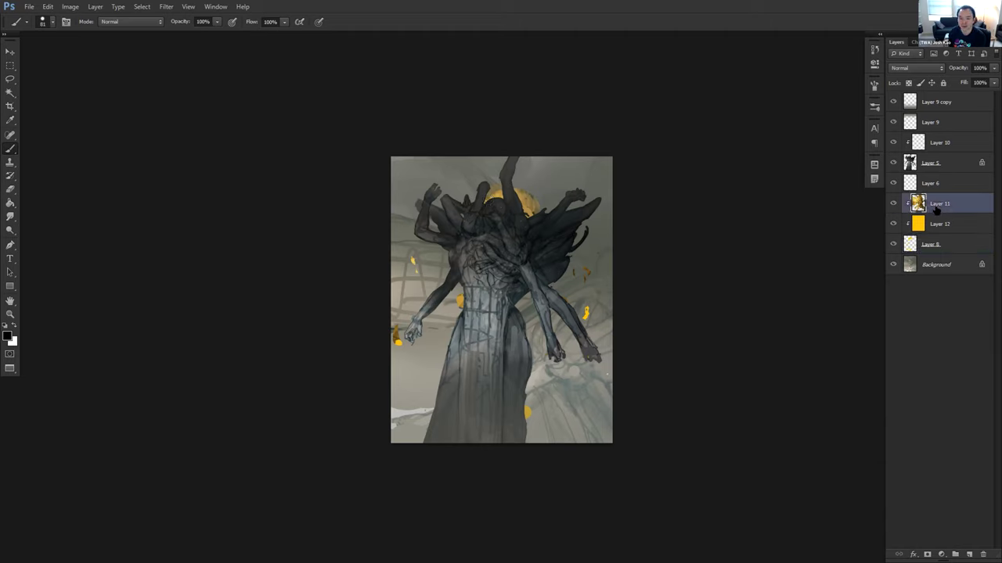
pyautogui.hotkey('ctrl', 'b')
pyautogui.moveTo(756, 297); pyautogui.dragTo(752, 296)
pyautogui.moveTo(804, 270)
pyautogui.mouseDown()
pyautogui.moveTo(819, 269)
pyautogui.moveTo(793, 273)
pyautogui.mouseUp()
pyautogui.click(762, 295)
pyautogui.click(877, 262)
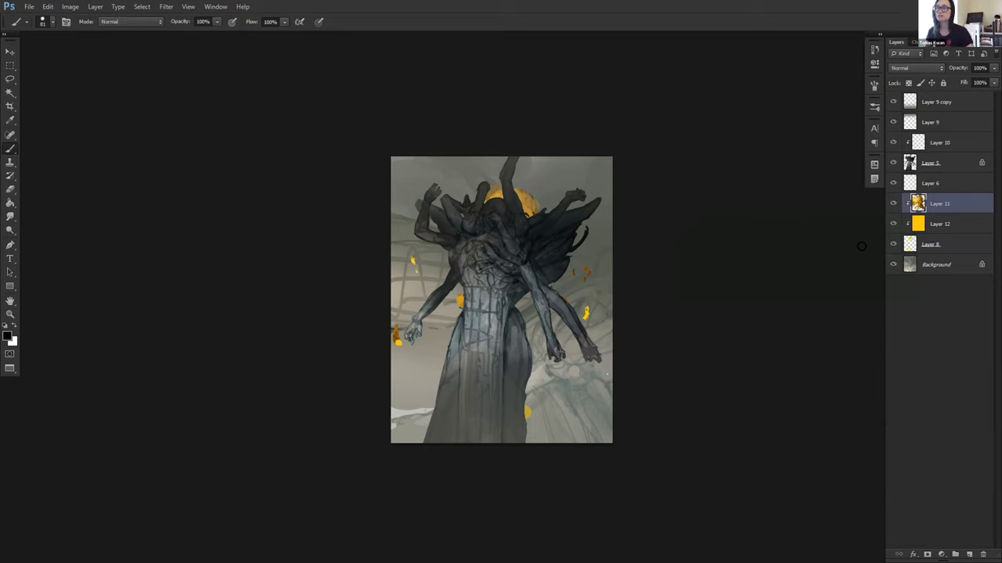
# Step: Paint small golden flecks on Layer 8 around the raised arms and halo, refining their shapes with the Eraser
pyautogui.click(937, 225)
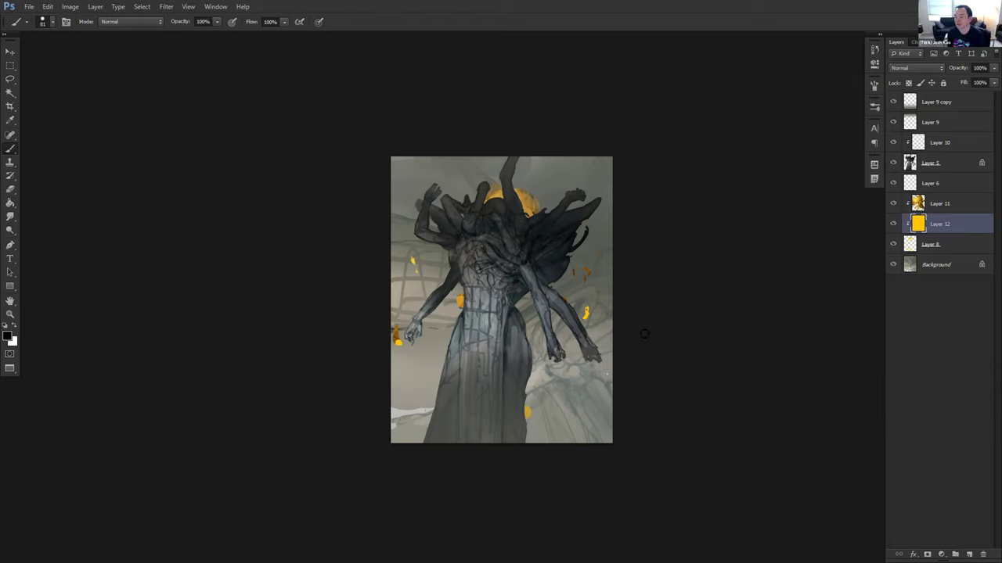
pyautogui.click(927, 244)
pyautogui.press('x')
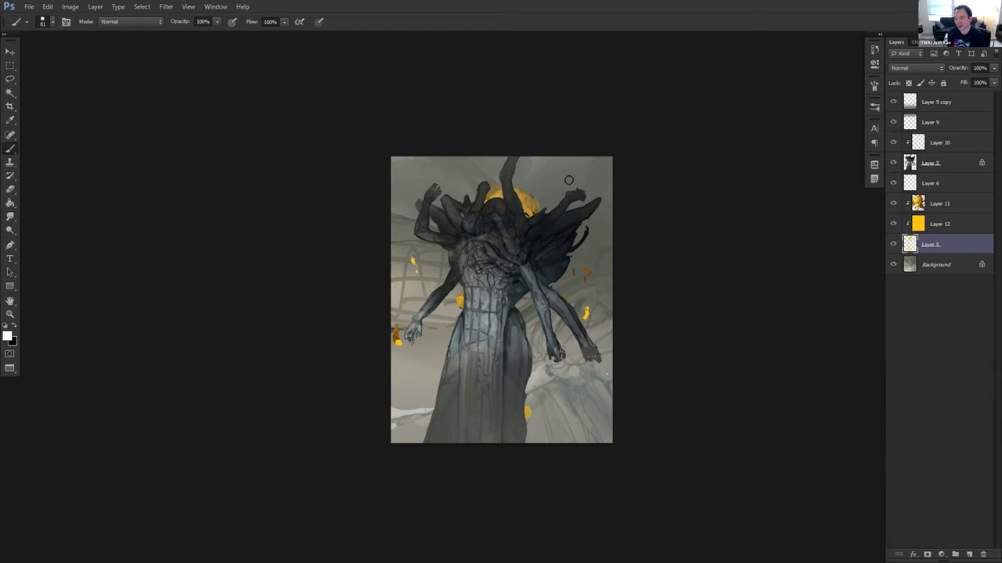
pyautogui.click(450, 173)
pyautogui.moveTo(457, 188)
pyautogui.mouseDown()
pyautogui.moveTo(410, 186)
pyautogui.moveTo(425, 194)
pyautogui.moveTo(451, 168)
pyautogui.mouseUp()
pyautogui.click(425, 187)
pyautogui.press('[')
pyautogui.press('r')
pyautogui.press('e')
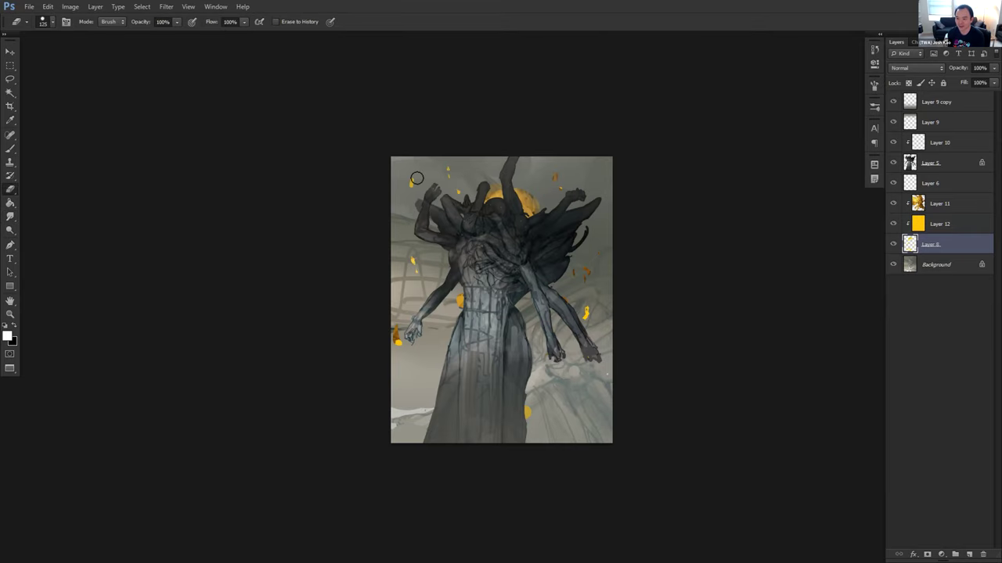
# Step: Paint golden flecks along the waist and both robe edges, plus larger flakes in the lower-right background, trimming edges with the Eraser
pyautogui.press('b')
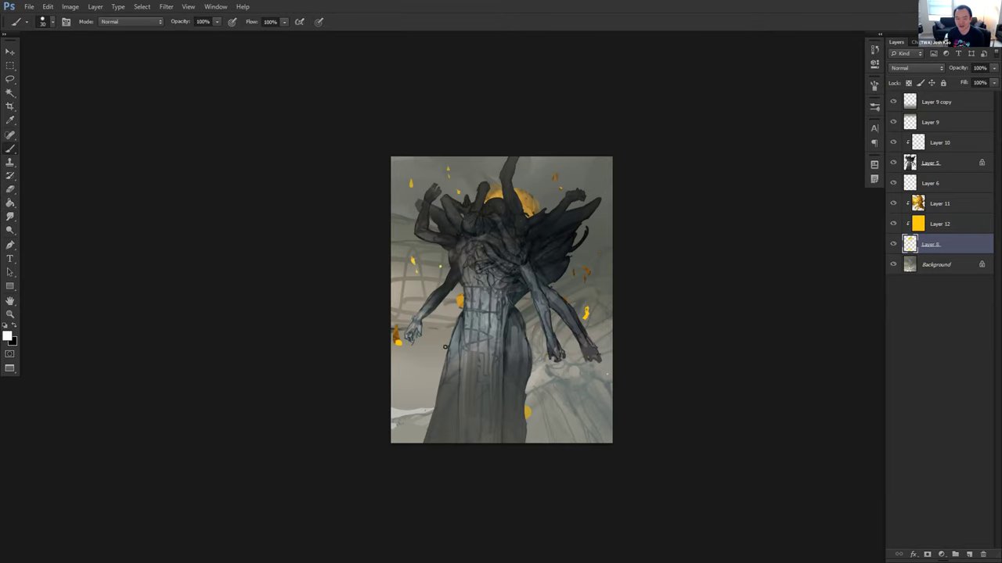
pyautogui.click(446, 356)
pyautogui.press('r')
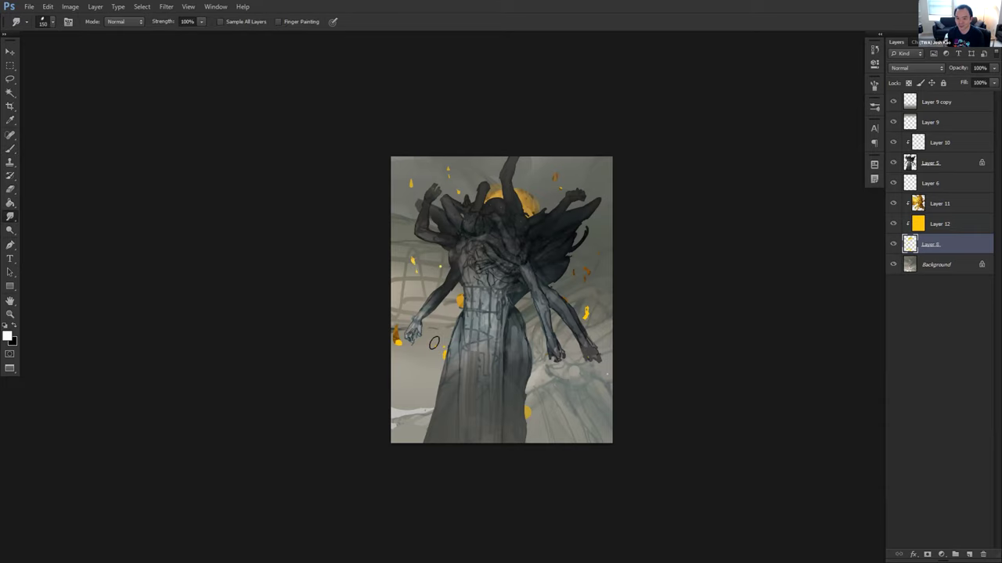
pyautogui.press('b')
pyautogui.moveTo(532, 371)
pyautogui.mouseDown()
pyautogui.moveTo(529, 384)
pyautogui.moveTo(540, 371)
pyautogui.mouseUp()
pyautogui.press('e')
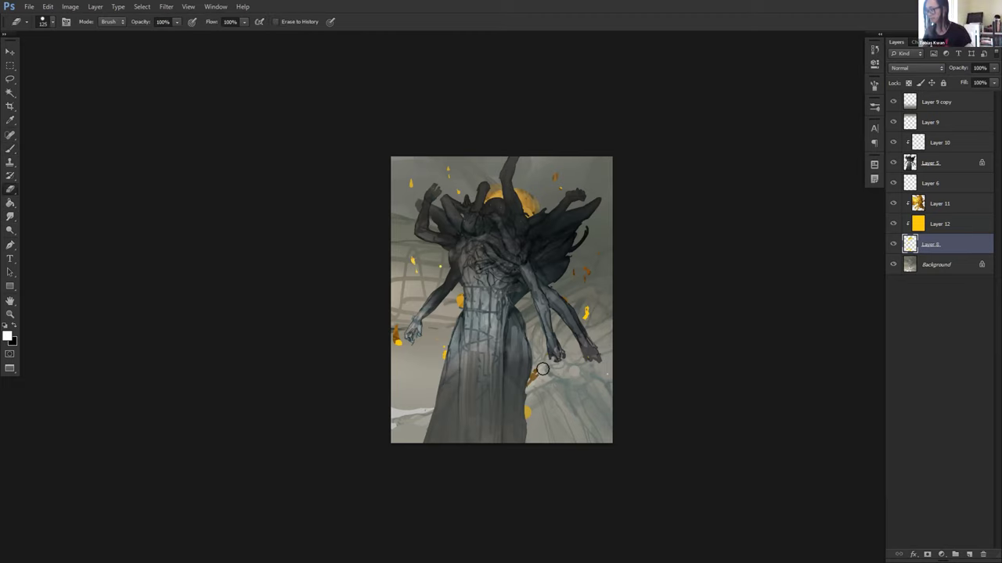
pyautogui.press('b')
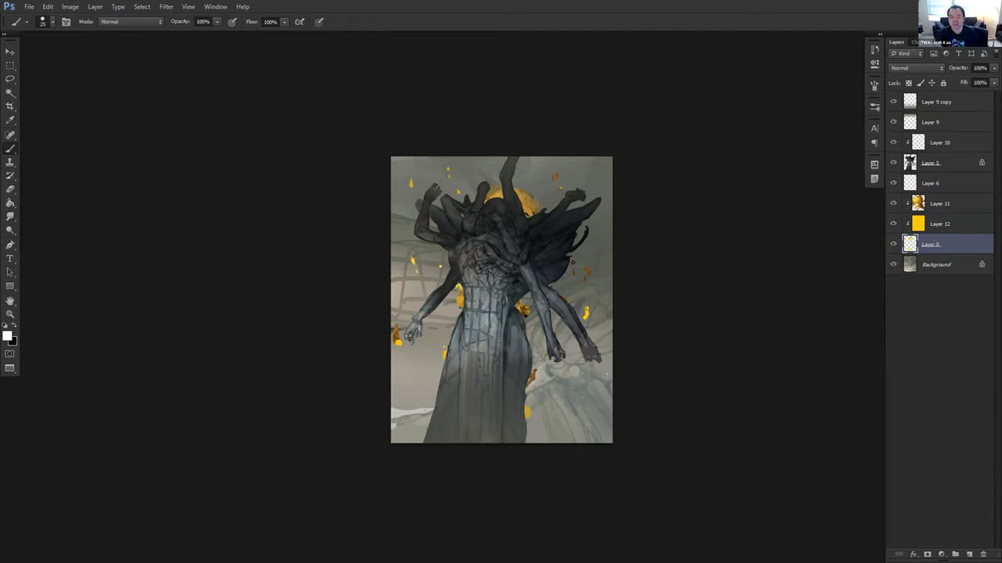
pyautogui.moveTo(586, 390)
pyautogui.mouseDown()
pyautogui.moveTo(575, 412)
pyautogui.moveTo(592, 393)
pyautogui.moveTo(573, 409)
pyautogui.moveTo(576, 396)
pyautogui.moveTo(587, 402)
pyautogui.moveTo(583, 387)
pyautogui.mouseUp()
pyautogui.press('r')
# Step: Try to even out the lower-right flakes on Layer 11 with a large, softer brush in a sampled brown-gold, and undo it
pyautogui.hotkey('alt', ']')
pyautogui.hotkey('alt', ']')
pyautogui.press('b')
pyautogui.press('x')
pyautogui.keyDown('alt'); pyautogui.click(583, 395); pyautogui.keyUp('alt')
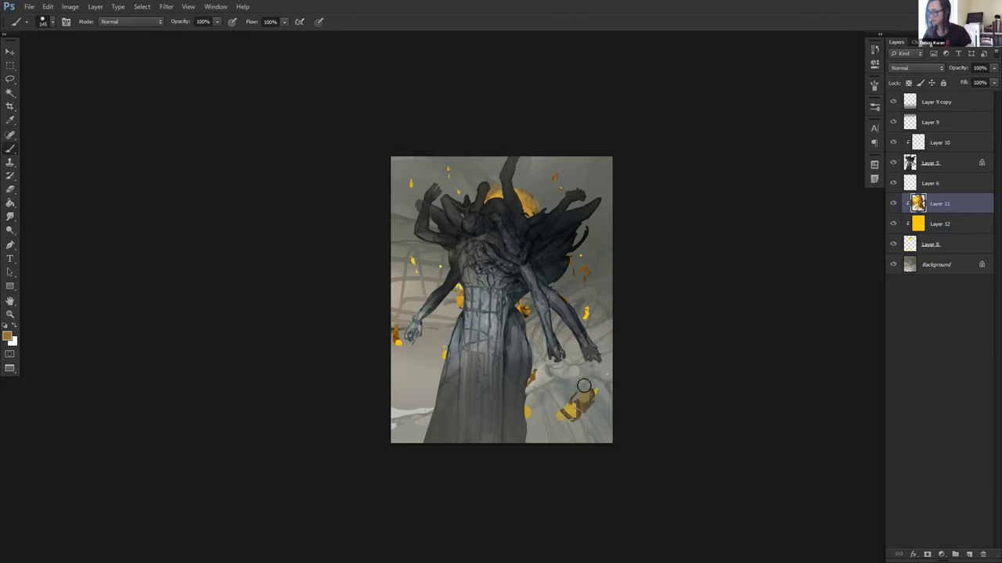
pyautogui.press(']')
pyautogui.press(']')
pyautogui.press(']')
pyautogui.rightClick(541, 380)
pyautogui.click(639, 422)
pyautogui.moveTo(630, 430); pyautogui.dragTo(596, 423)
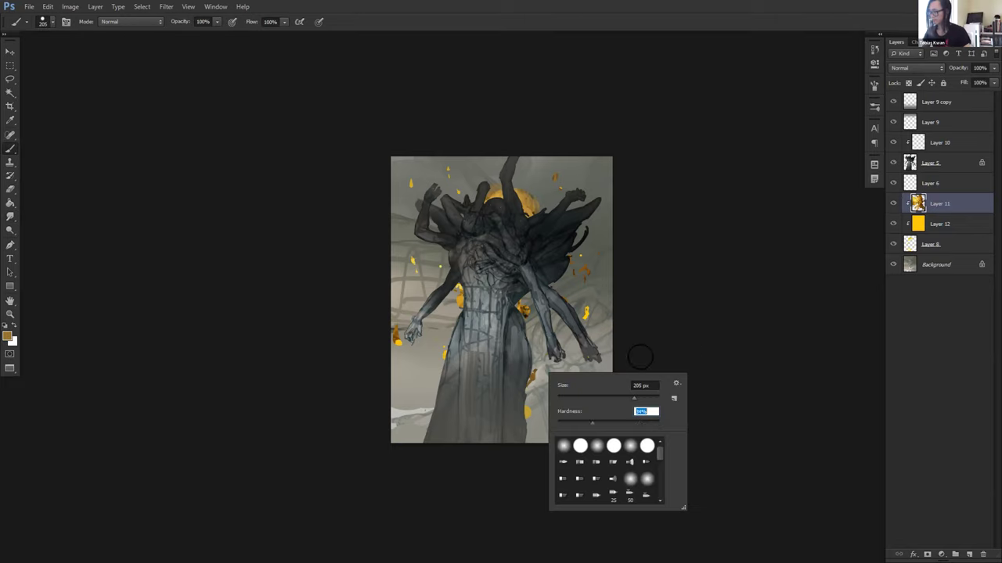
pyautogui.click(639, 358)
pyautogui.press(']')
pyautogui.press(']')
pyautogui.press(']')
pyautogui.press(']')
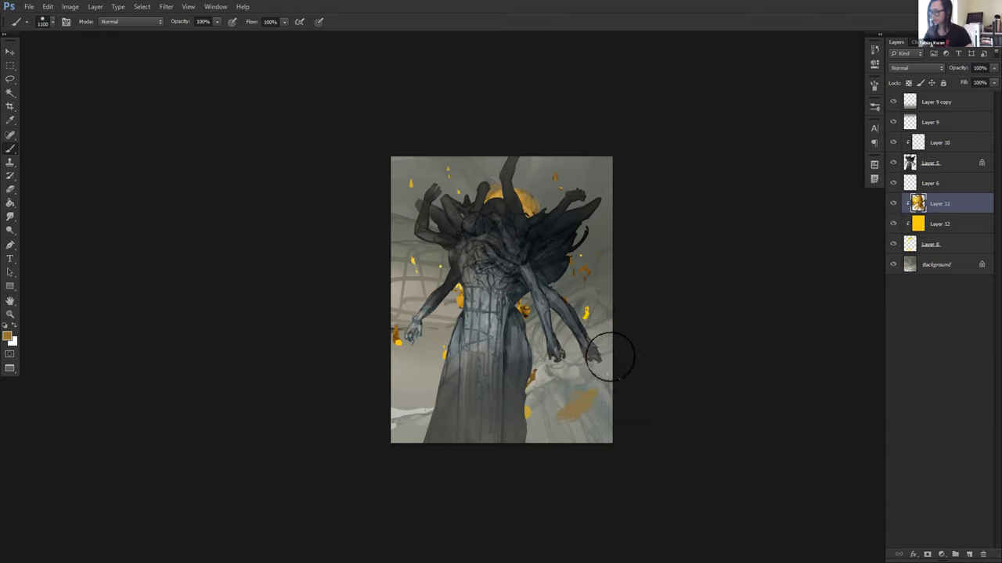
pyautogui.hotkey('ctrl', 'z')
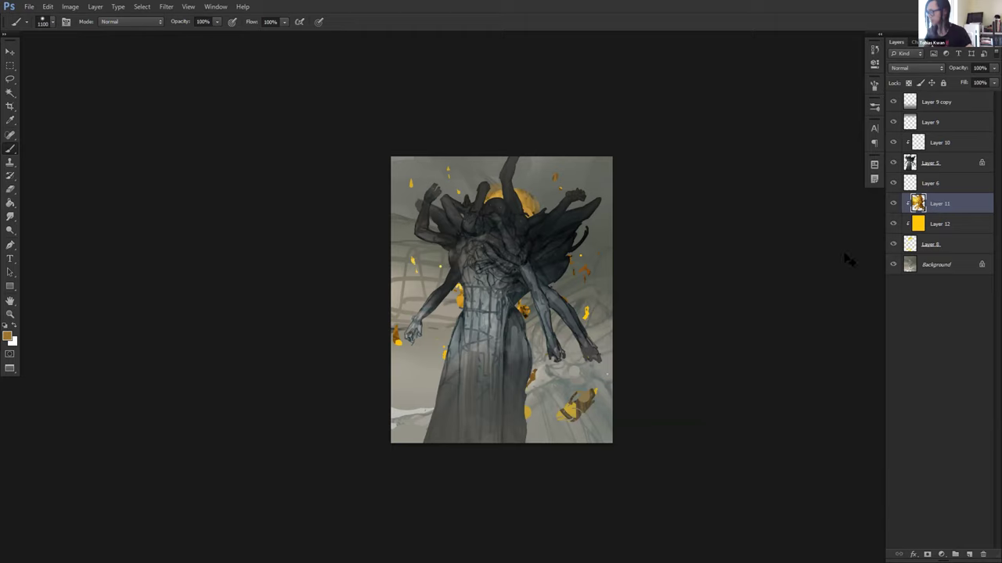
# Step: Merge Layer 11 into the clipped gold fill below it, and erase the flakes beside the left hand on Layer 8
pyautogui.hotkey('ctrl', 'e')
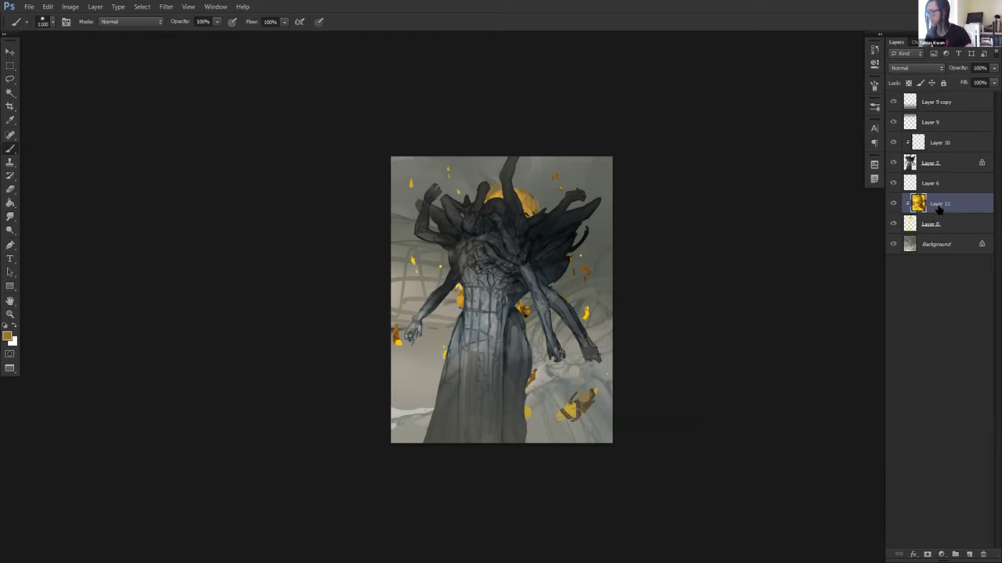
pyautogui.click(934, 224)
pyautogui.press('d')
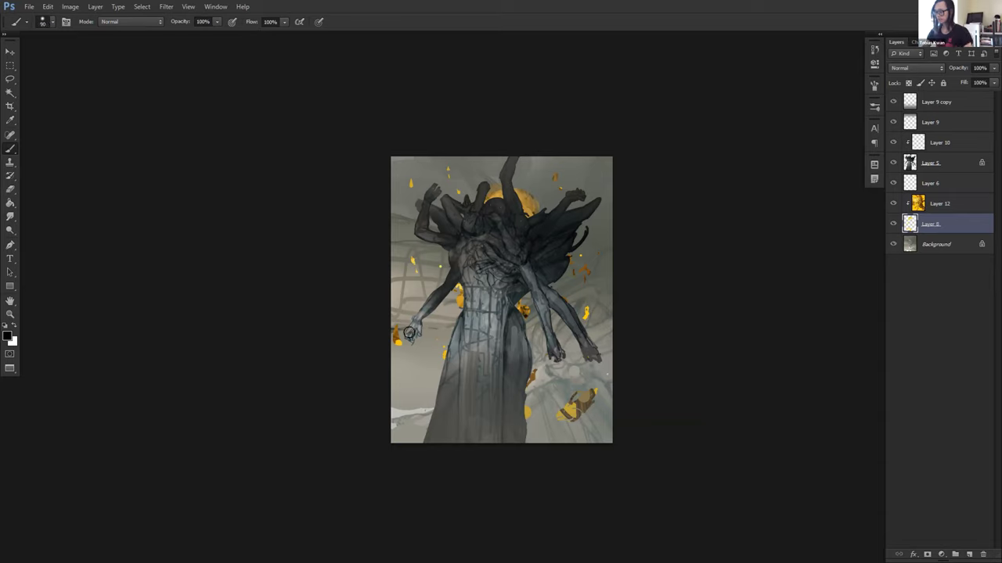
pyautogui.press('e')
pyautogui.moveTo(402, 328); pyautogui.dragTo(397, 344)
# Step: Paint a golden flake beside the robe's left edge on Layer 8 with a brush of about 70 px
pyautogui.press('b')
pyautogui.press(']')
pyautogui.press(']')
pyautogui.press(']')
pyautogui.press(']')
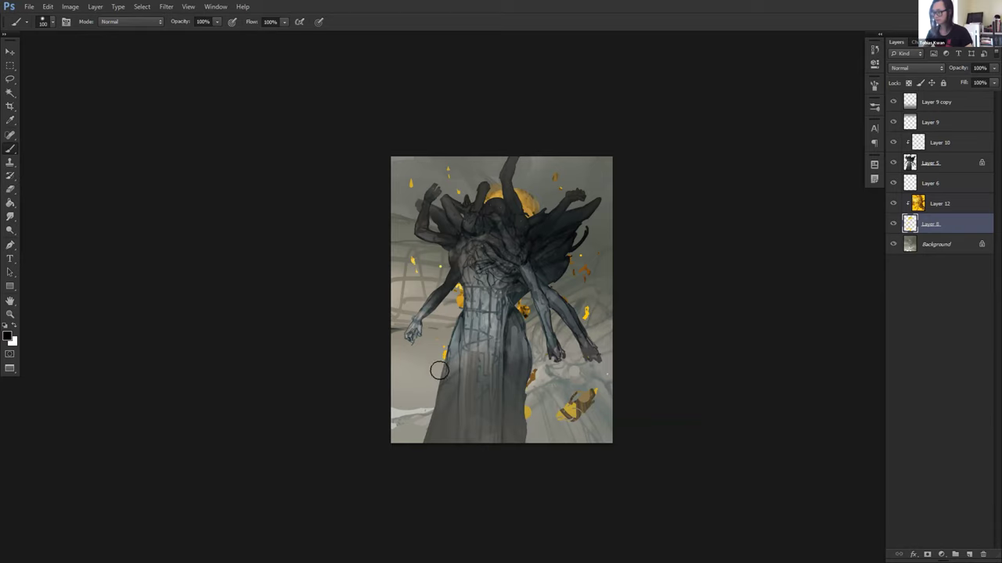
pyautogui.press('[')
pyautogui.press('[')
pyautogui.press('[')
pyautogui.press('[')
pyautogui.press('[')
pyautogui.press('[')
pyautogui.moveTo(431, 353)
pyautogui.mouseDown()
pyautogui.moveTo(445, 369)
pyautogui.moveTo(447, 360)
pyautogui.mouseUp()
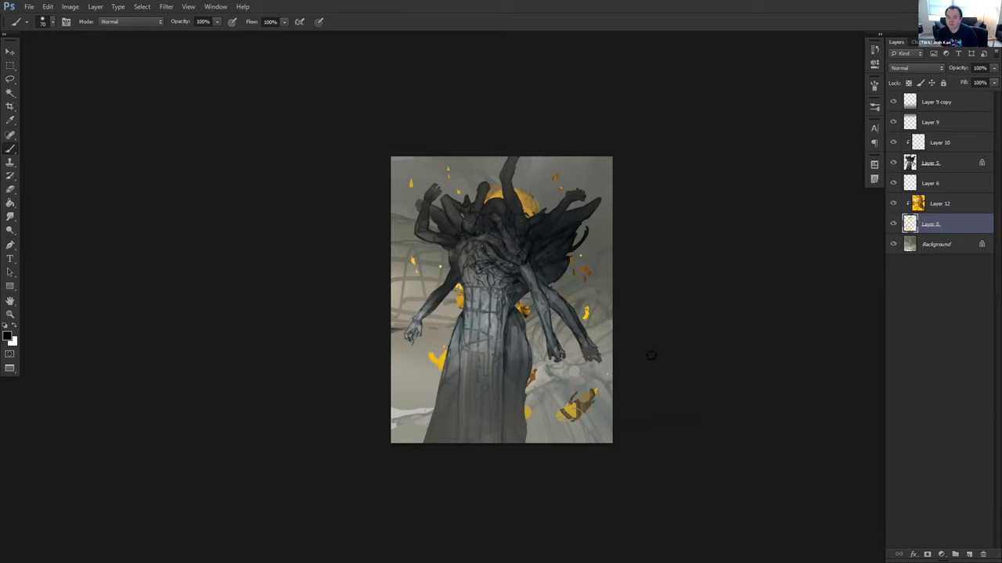
# Step: Add a new layer above the clipped gold texture and release it from the clipping group
pyautogui.click(970, 553)
pyautogui.moveTo(935, 224); pyautogui.dragTo(925, 200)
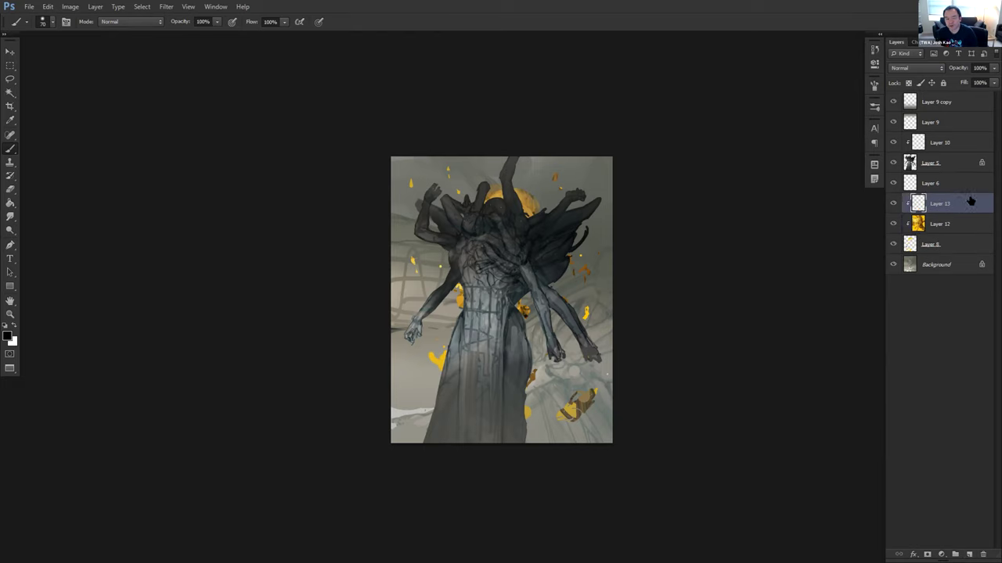
pyautogui.keyDown('alt'); pyautogui.click(953, 213); pyautogui.keyUp('alt')
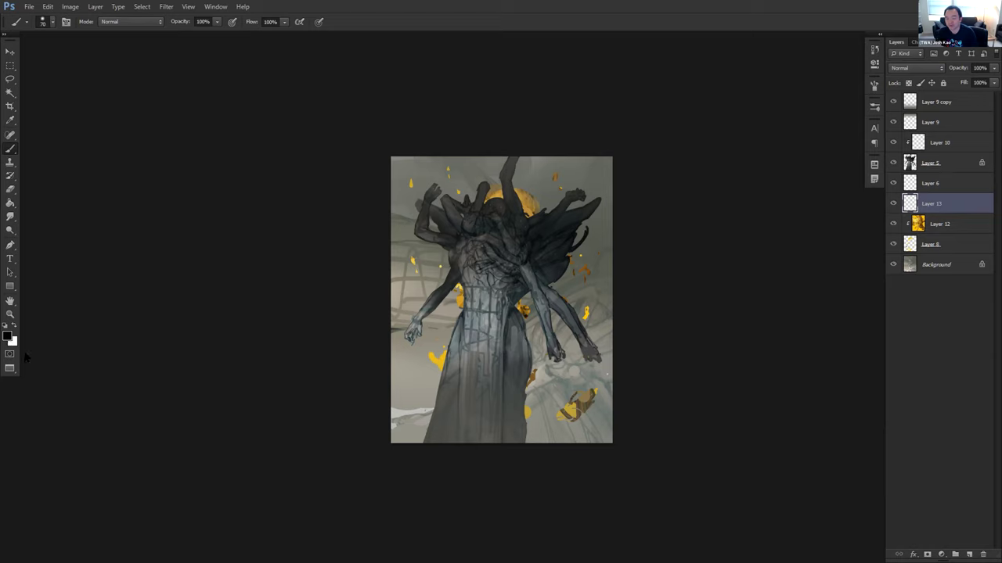
# Step: Set the foreground colour to a bright saturated blue for the brush
pyautogui.click(7, 336)
pyautogui.click(296, 338)
pyautogui.moveTo(275, 297); pyautogui.dragTo(301, 285)
pyautogui.click(391, 279)
pyautogui.rightClick(565, 257)
pyautogui.click(715, 272)
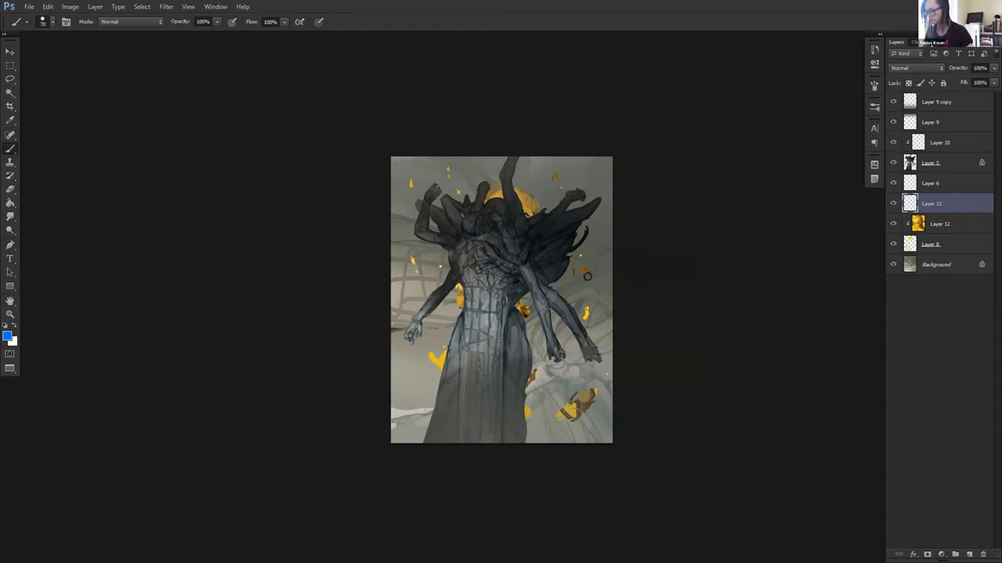
# Step: Darken the foreground colour to deep blue 003e93 and paint small blue flecks around the figure on Layer 13
pyautogui.click(8, 337)
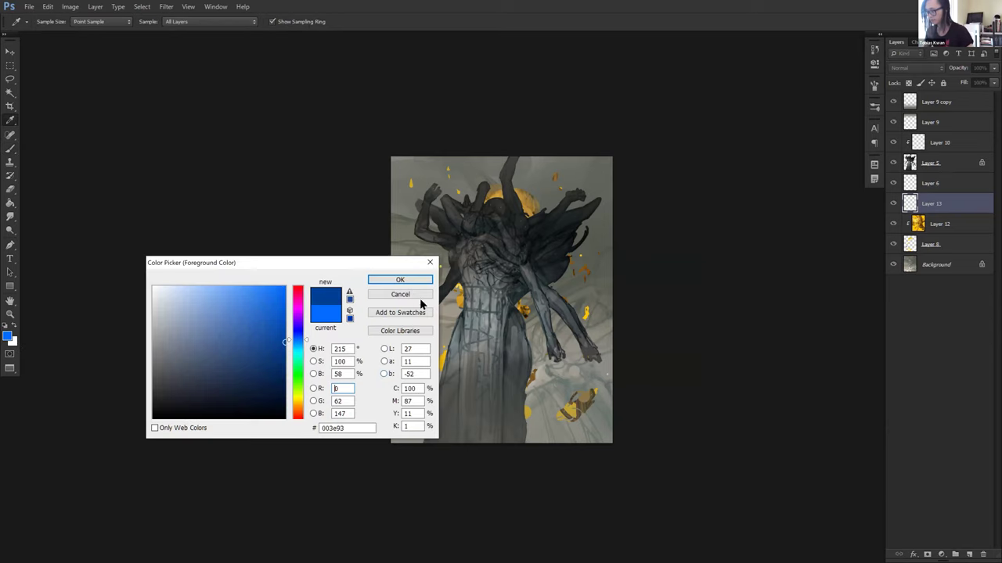
pyautogui.click(397, 277)
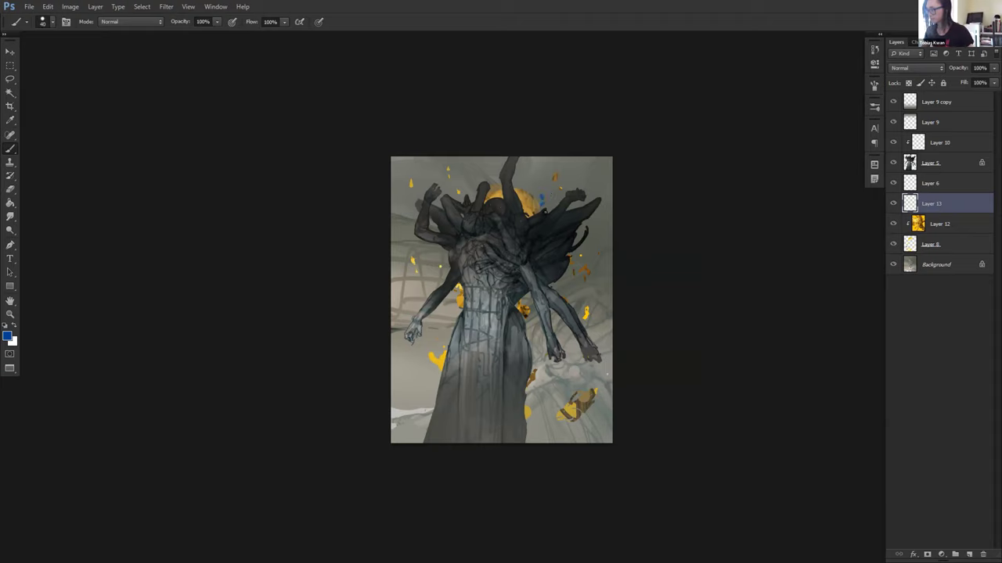
pyautogui.rightClick(546, 192)
pyautogui.click(745, 212)
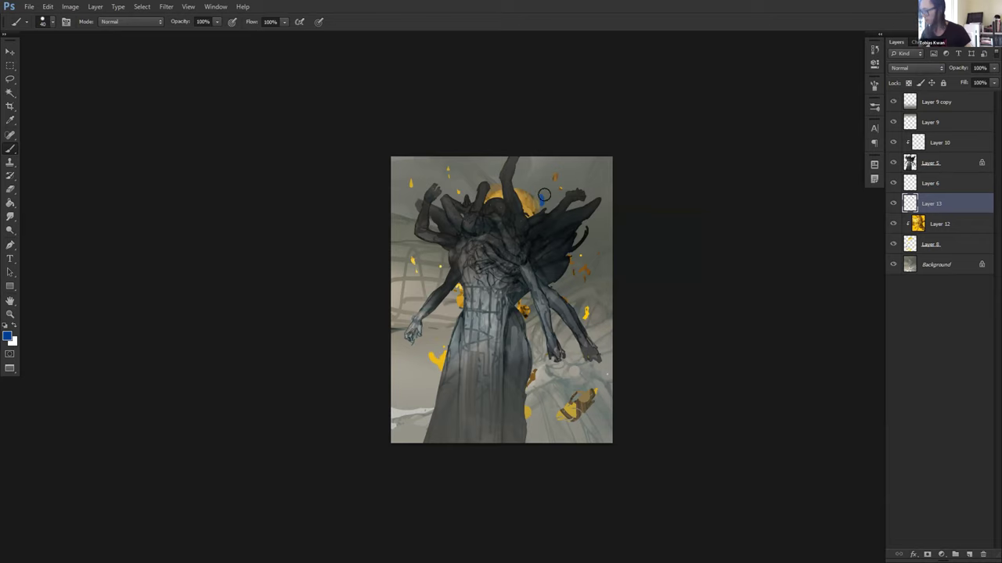
pyautogui.press('[')
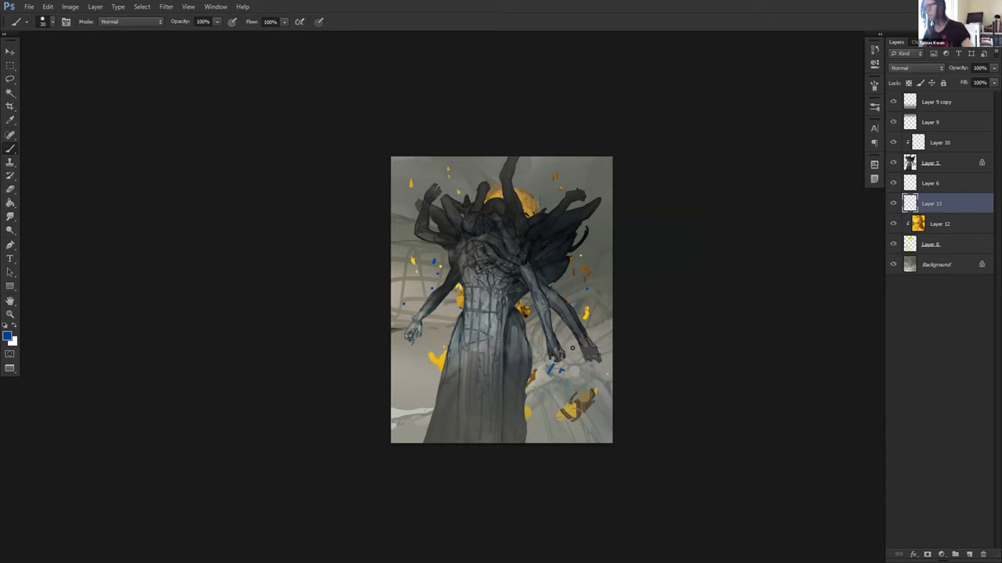
# Step: Add a new layer directly above the Background and prepare a soft dark brush of about 1086 px with 0% hardness
pyautogui.click(936, 265)
pyautogui.click(968, 554)
pyautogui.press('d')
pyautogui.keyDown('alt'); pyautogui.click(537, 252); pyautogui.keyUp('alt')
pyautogui.moveTo(523, 255); pyautogui.dragTo(554, 255)
pyautogui.rightClick(555, 251)
pyautogui.moveTo(616, 302); pyautogui.dragTo(565, 302)
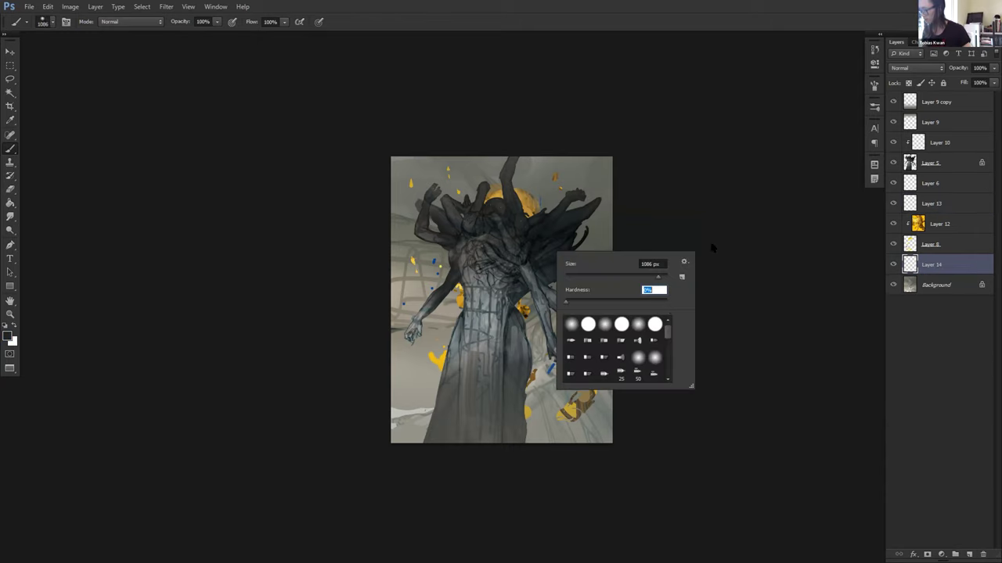
pyautogui.press('Return')
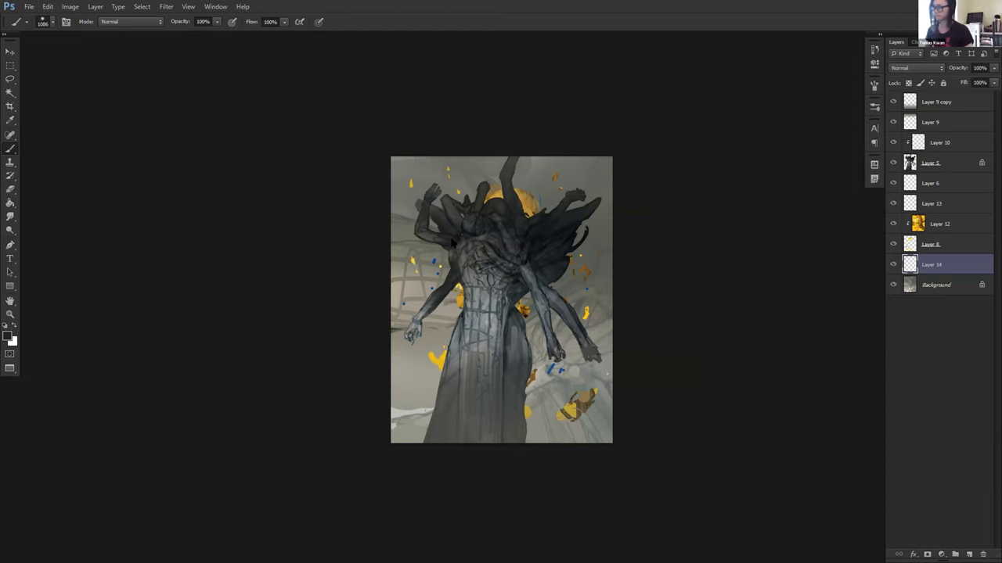
# Step: Try painting soft white haze along the canvas bottom and a dark band across the middle of Layer 14, and undo it
pyautogui.press('x')
pyautogui.moveTo(448, 401); pyautogui.dragTo(615, 454)
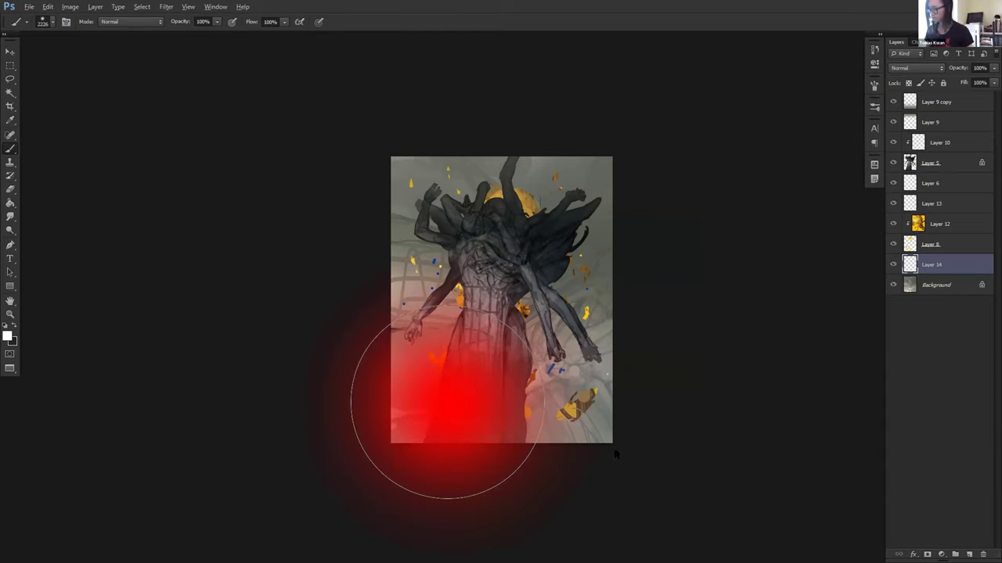
pyautogui.moveTo(422, 446); pyautogui.dragTo(689, 548)
pyautogui.press('x')
pyautogui.moveTo(387, 284)
pyautogui.mouseDown()
pyautogui.moveTo(626, 321)
pyautogui.moveTo(733, 402)
pyautogui.mouseUp()
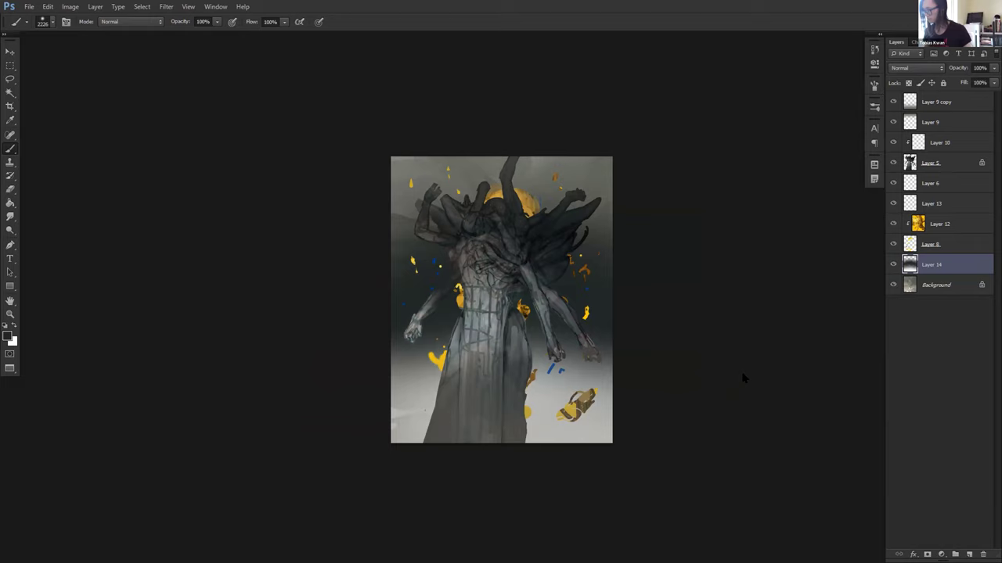
pyautogui.hotkey('ctrl', 'alt', 'z')
pyautogui.hotkey('ctrl', 'alt', 'z')
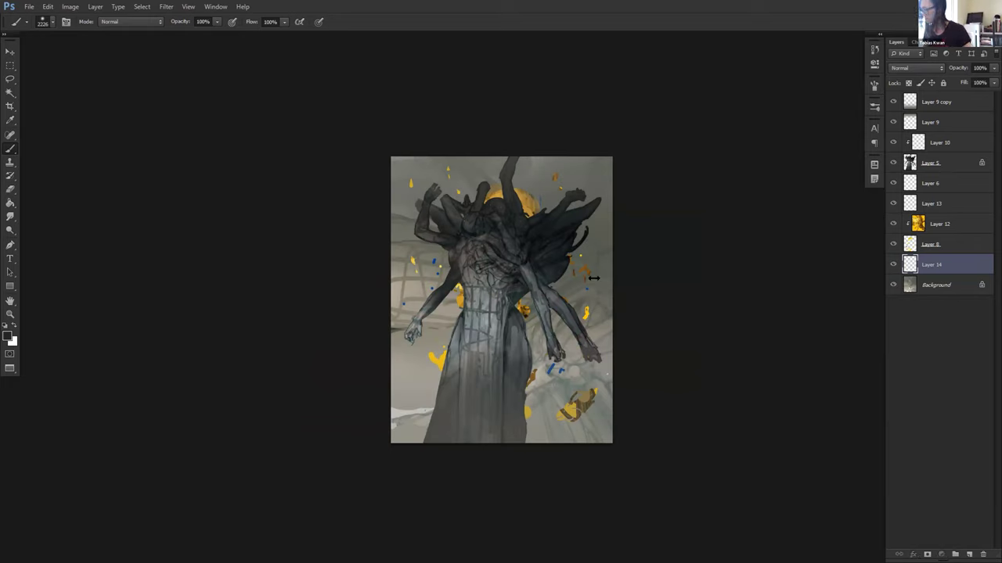
# Step: Paint a soft dark band across the middle of the background on Layer 14 and set the layer's opacity to 52%
pyautogui.moveTo(312, 355); pyautogui.dragTo(871, 284)
pyautogui.moveTo(992, 69); pyautogui.dragTo(968, 85)
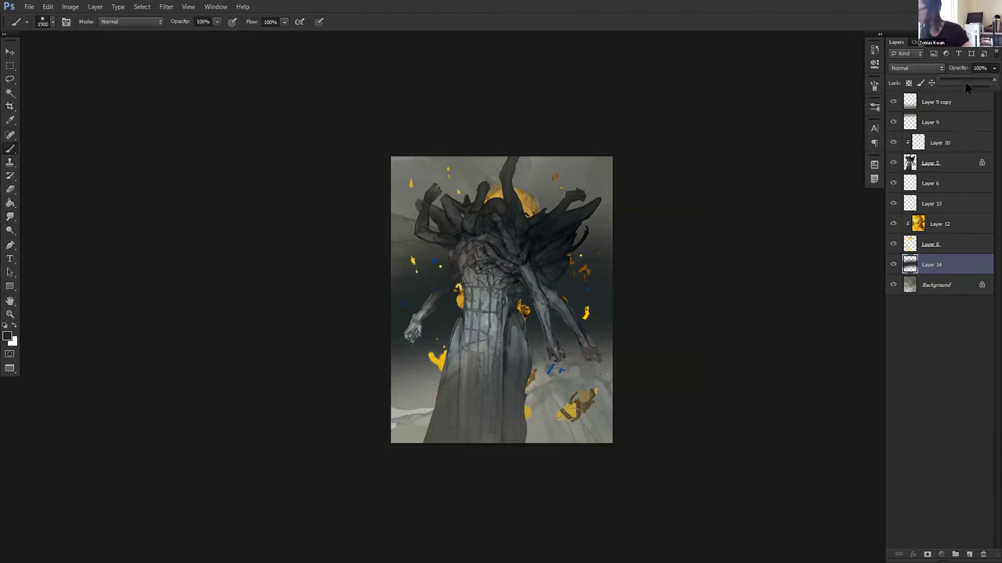
pyautogui.press('[')
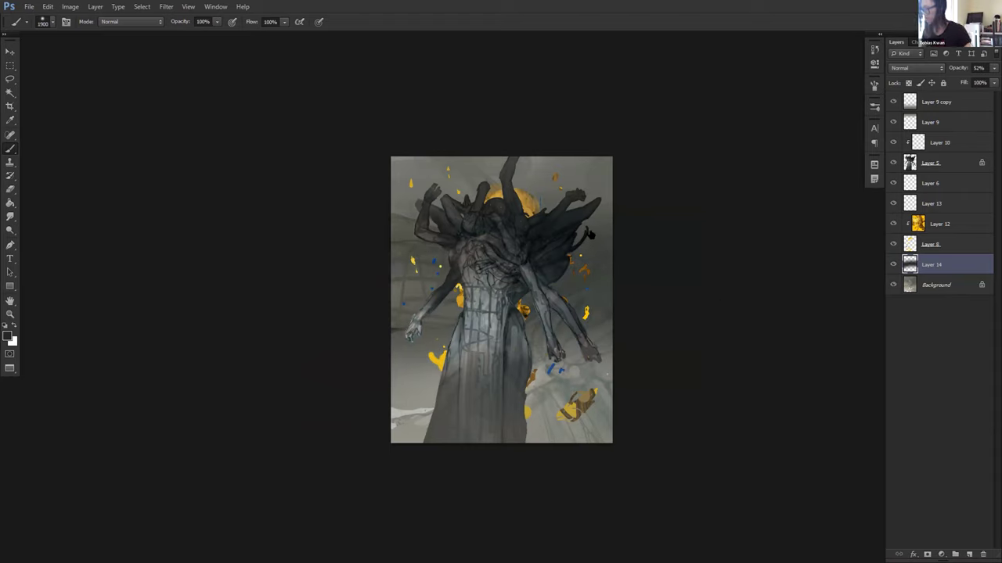
# Step: Add a new layer above Layer 10 and make white the painting colour
pyautogui.click(944, 146)
pyautogui.hotkey('ctrl', 'shift', 'n')
pyautogui.press('Return')
pyautogui.press('x')
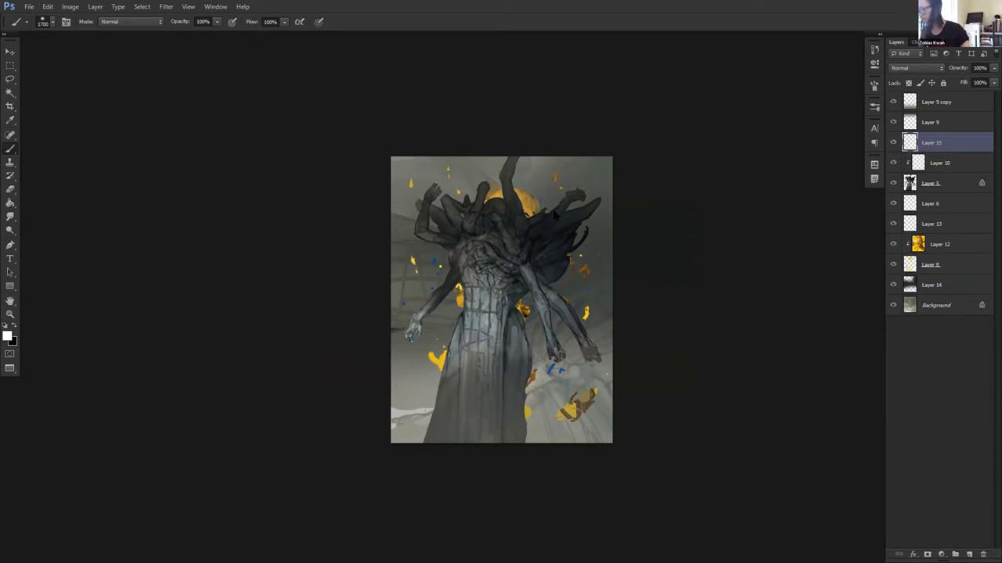
# Step: Dot tiny white eyes onto the creature's dark heads on Layer 15 with a brush of about 5 px
pyautogui.hotkey('ctrl', '+')
pyautogui.press('[')
pyautogui.press('[')
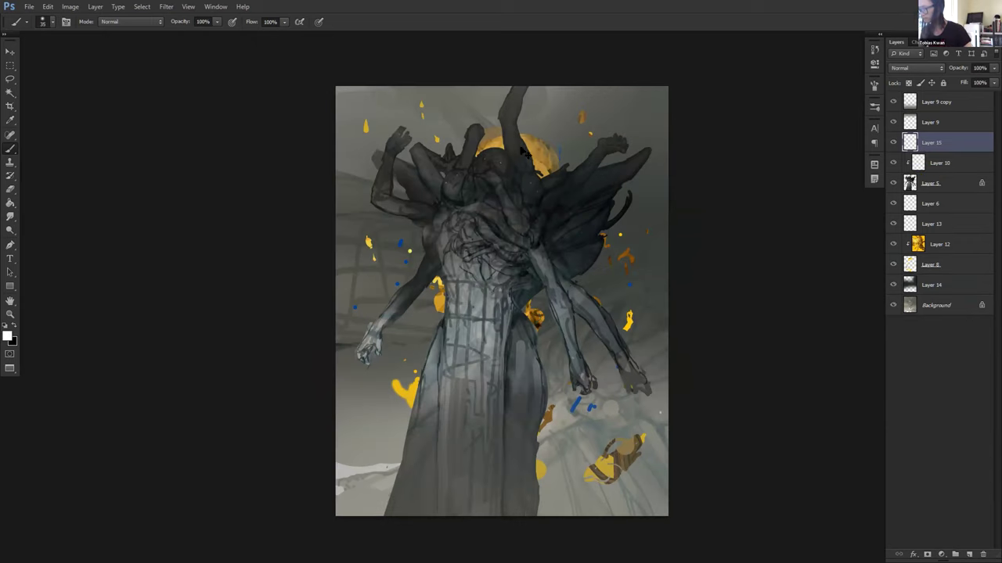
pyautogui.hotkey('ctrl', '+')
pyautogui.hotkey('ctrl', '+')
pyautogui.hotkey('ctrl', '+')
pyautogui.moveTo(496, 149); pyautogui.dragTo(550, 536)
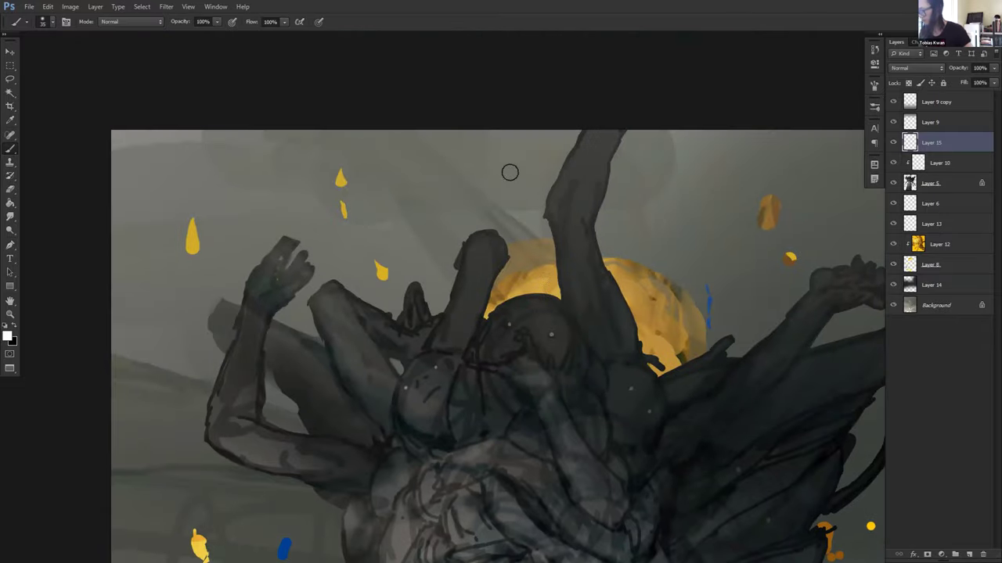
pyautogui.moveTo(510, 322); pyautogui.dragTo(503, 179)
pyautogui.press('[')
pyautogui.press('[')
pyautogui.press('[')
pyautogui.press('[')
pyautogui.press('[')
pyautogui.press('[')
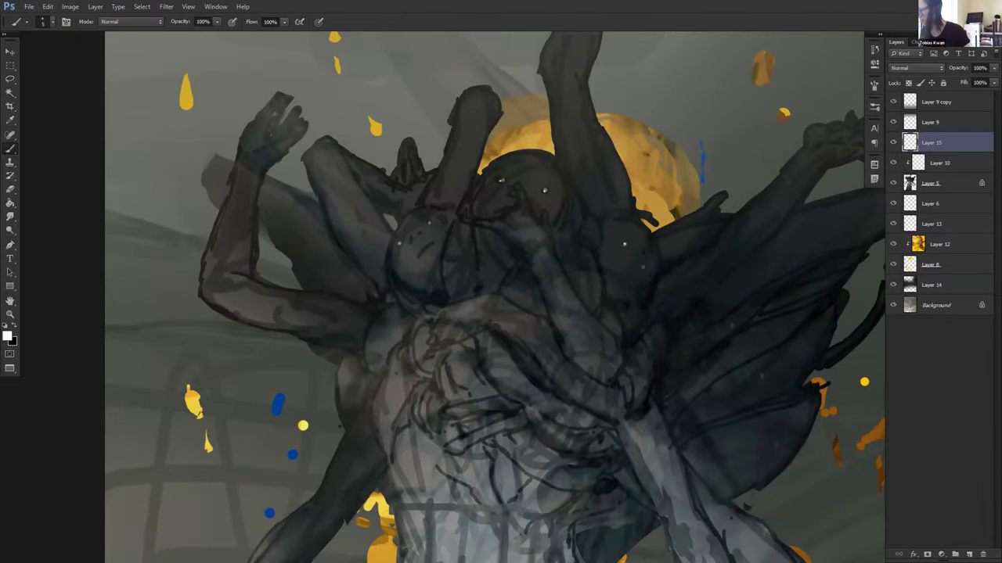
# Step: Paint a black three-pronged crest atop the central head with a 10 px brush, and touch up the head in sampled dark grey
pyautogui.press('x')
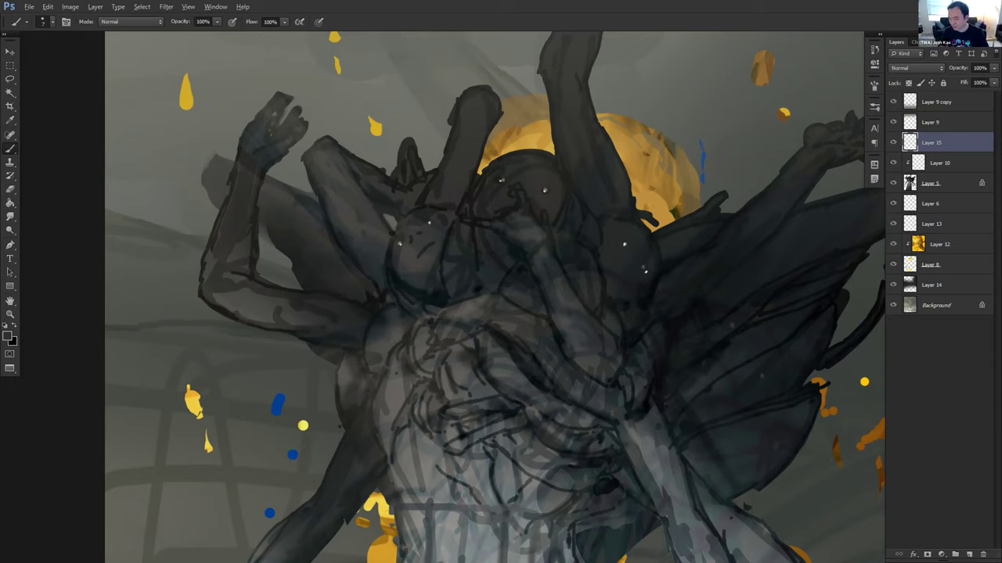
pyautogui.moveTo(569, 128); pyautogui.dragTo(516, 162)
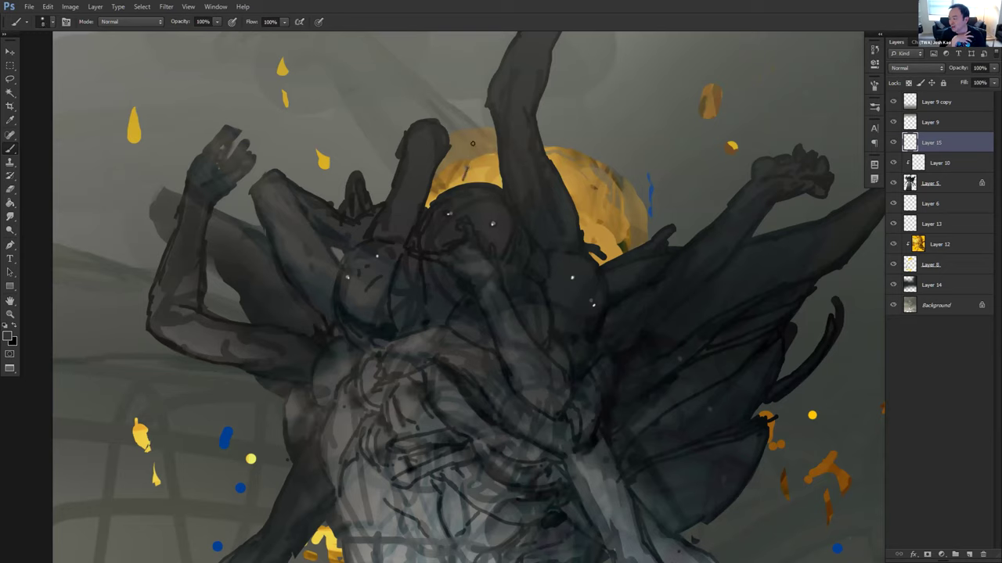
pyautogui.moveTo(482, 145); pyautogui.dragTo(474, 187)
pyautogui.press('d')
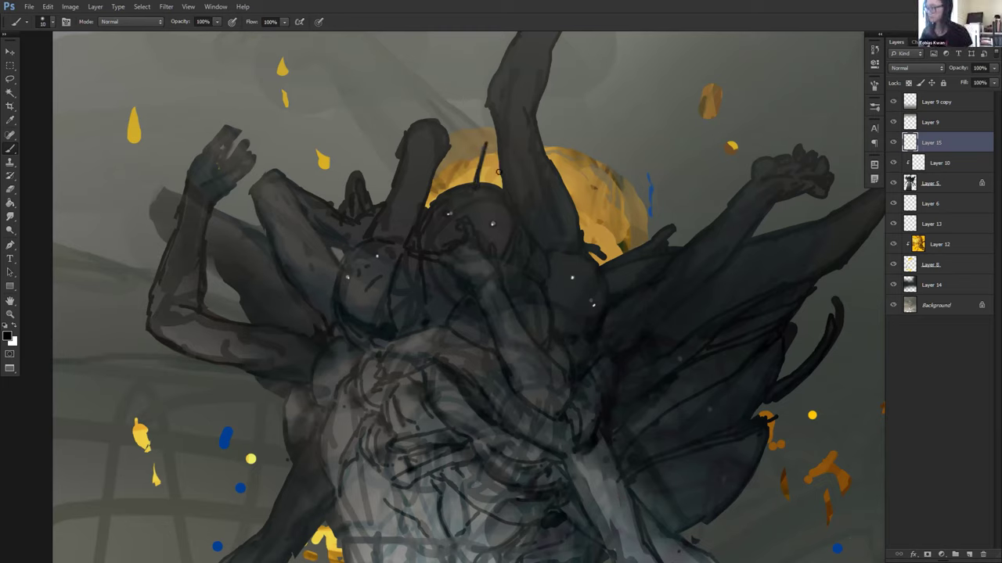
pyautogui.moveTo(474, 140); pyautogui.dragTo(470, 148)
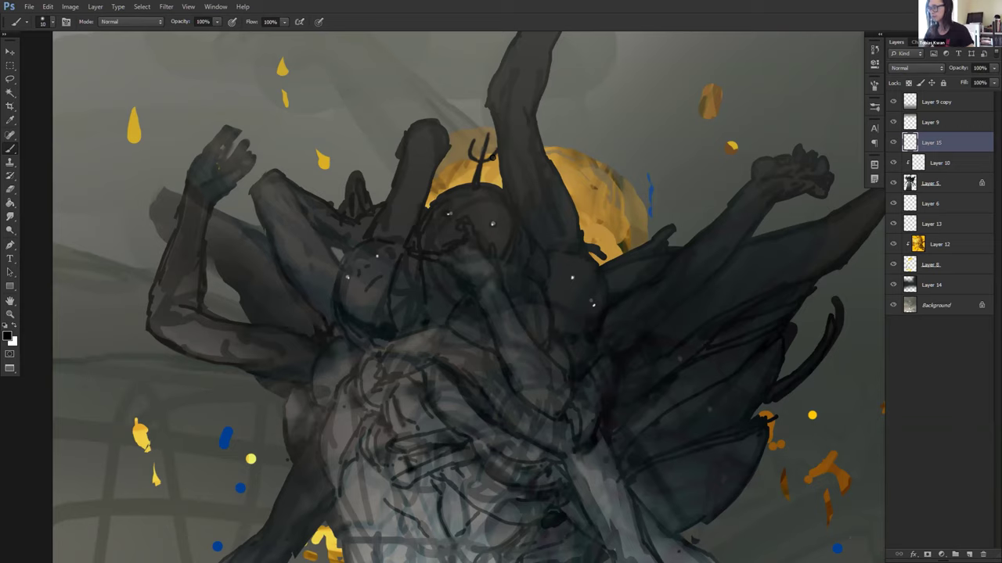
pyautogui.keyDown('alt'); pyautogui.click(480, 210); pyautogui.keyUp('alt')
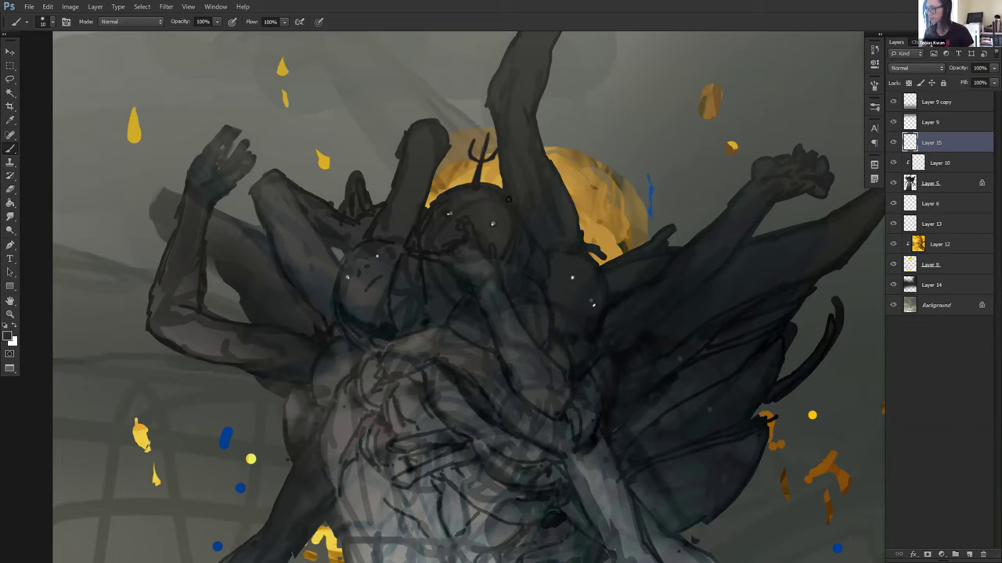
pyautogui.keyDown('alt'); pyautogui.click(444, 205); pyautogui.keyUp('alt')
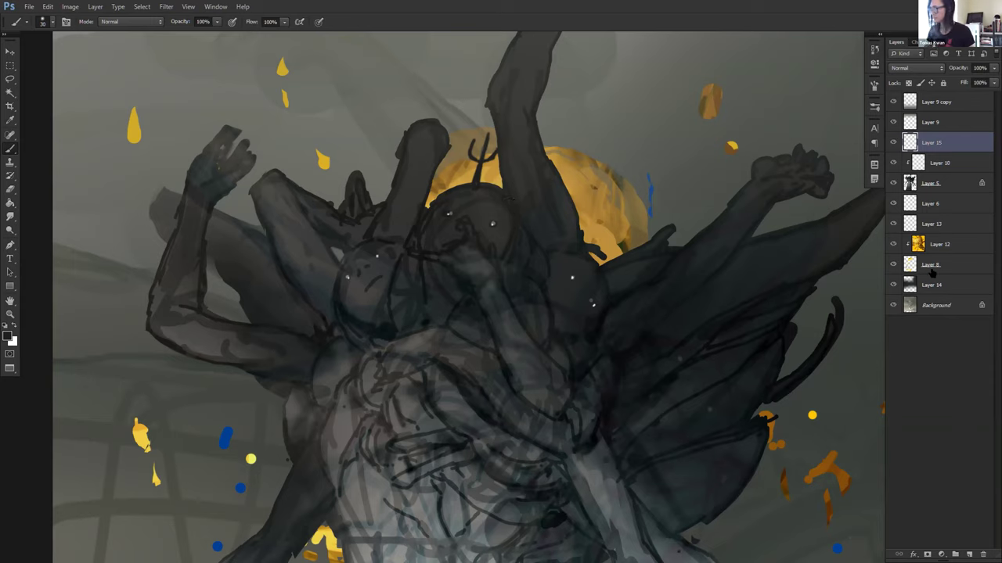
# Step: Extend the golden halo behind the crest and raised arms by painting on Layer 8
pyautogui.click(933, 269)
pyautogui.press('x')
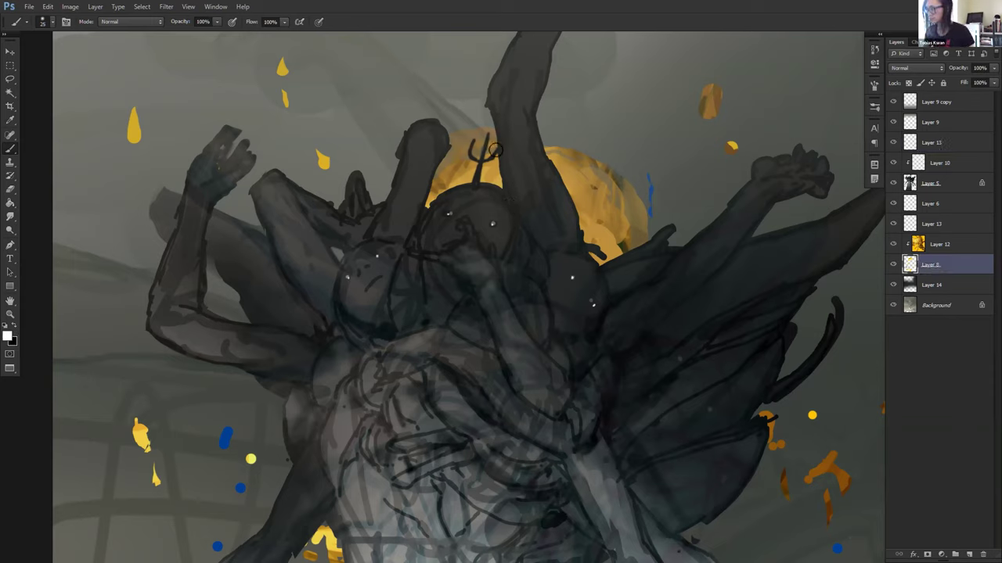
pyautogui.rightClick(501, 143)
pyautogui.press('Return')
pyautogui.press('[')
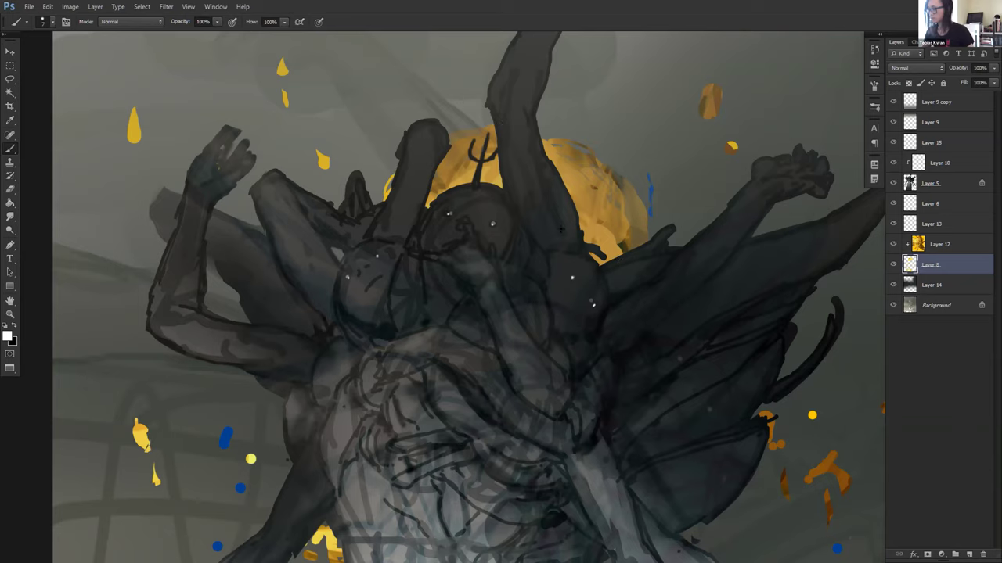
# Step: Sharpen the gold texture on Layer 12 with Unsharp Mask at an amount of 500% and threshold 0
pyautogui.hotkey('ctrl', '-')
pyautogui.hotkey('ctrl', '-')
pyautogui.click(941, 247)
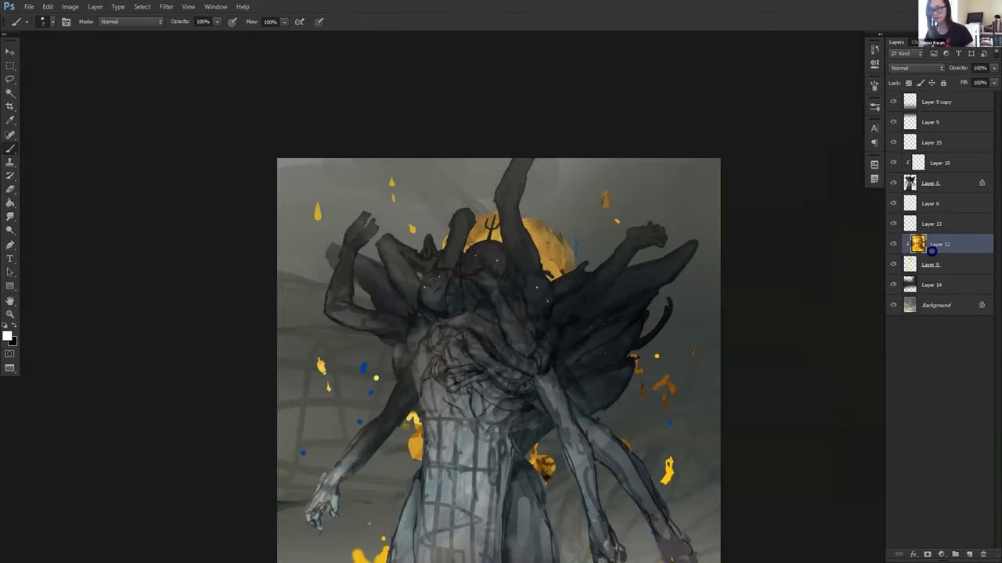
pyautogui.hotkey('ctrl', 'alt', 'f')
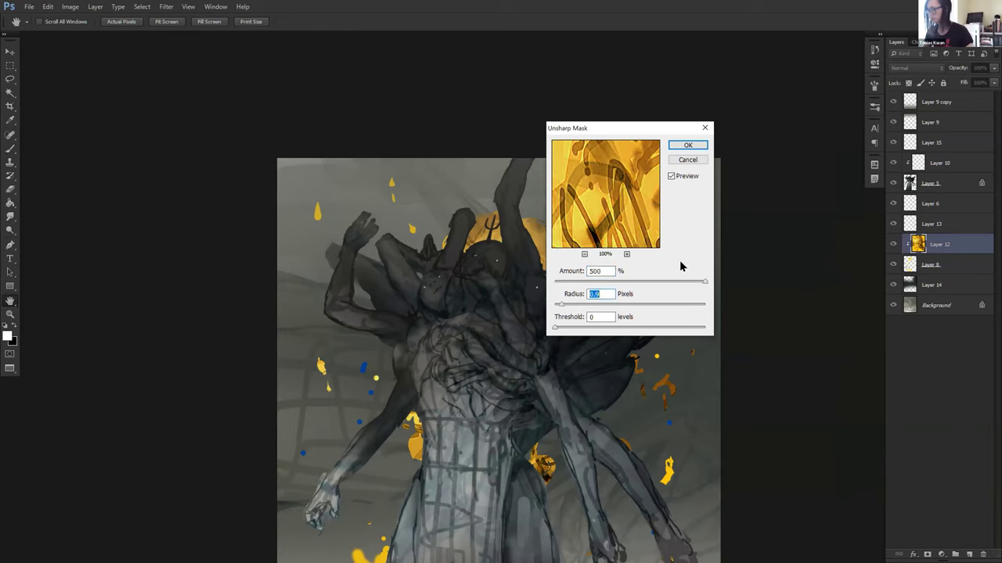
pyautogui.press('Return')
# Step: Add a clipped Color Balance adjustment above Layer 5, shift its shadows to +5 green, and set its opacity to 10%
pyautogui.click(932, 188)
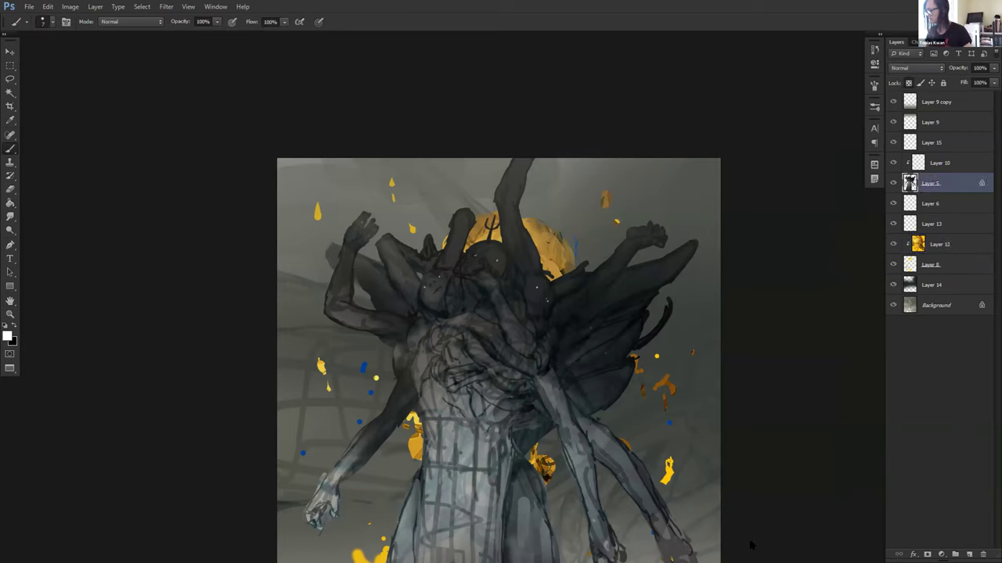
pyautogui.click(942, 554)
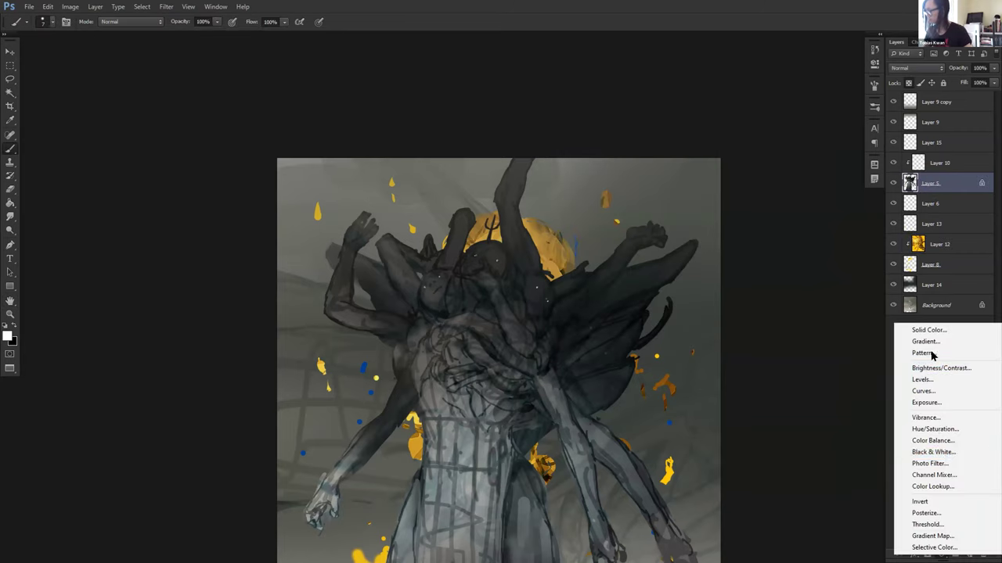
pyautogui.click(933, 440)
pyautogui.click(811, 74)
pyautogui.click(791, 83)
pyautogui.moveTo(792, 122); pyautogui.dragTo(787, 122)
pyautogui.press('BackSpace')
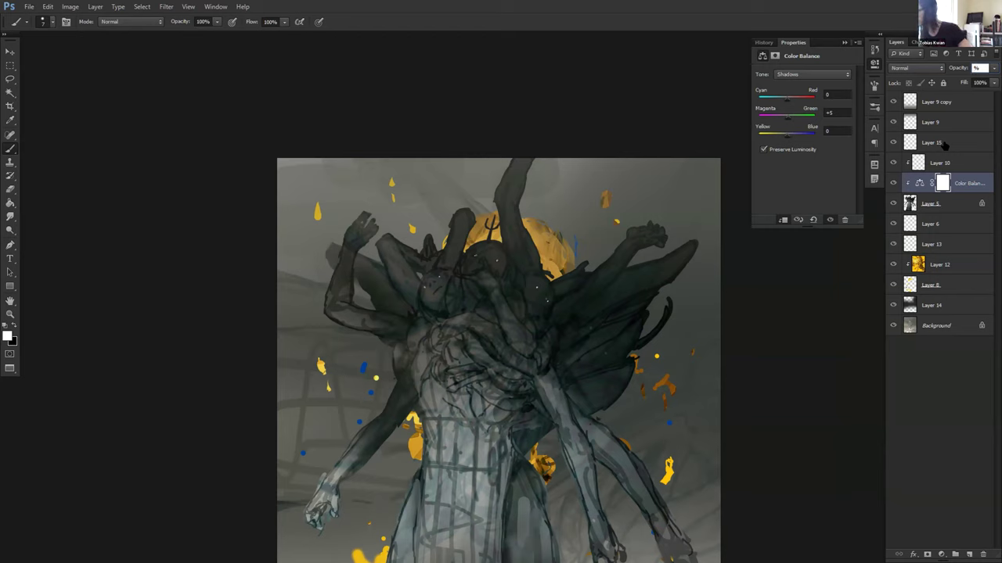
pyautogui.write('10')
# Step: Shift the Color Balance adjustment's highlights toward magenta, to -39
pyautogui.click(792, 75)
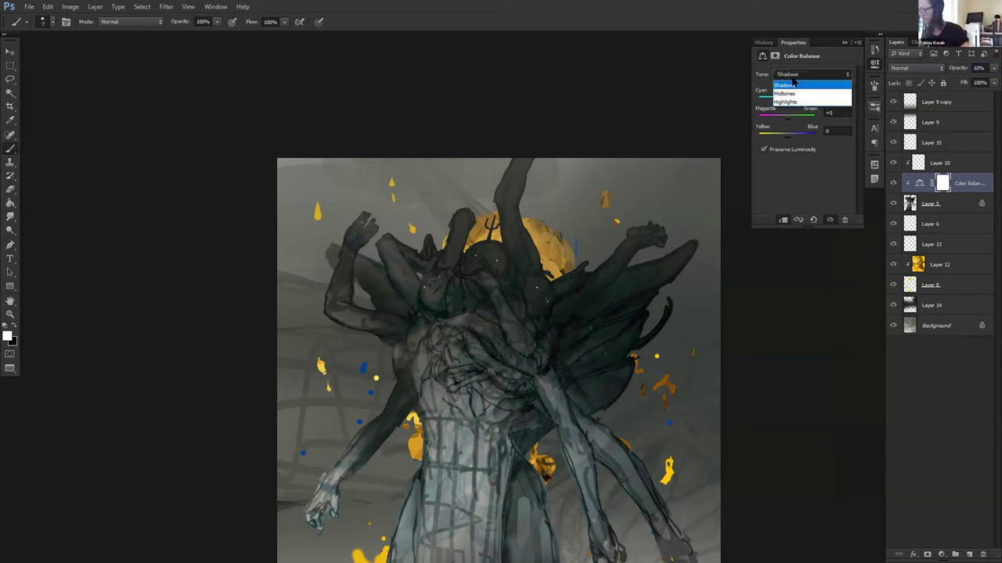
pyautogui.click(785, 102)
pyautogui.moveTo(787, 117); pyautogui.dragTo(774, 117)
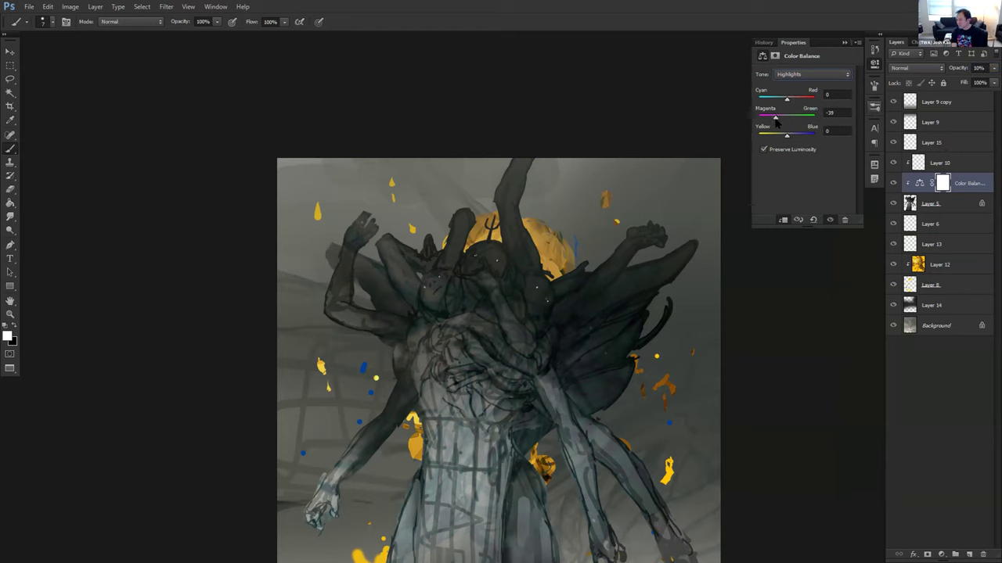
# Step: Apply Color Balance directly to Layer 5 with midtone levels of +6, 0 and -9
pyautogui.click(937, 209)
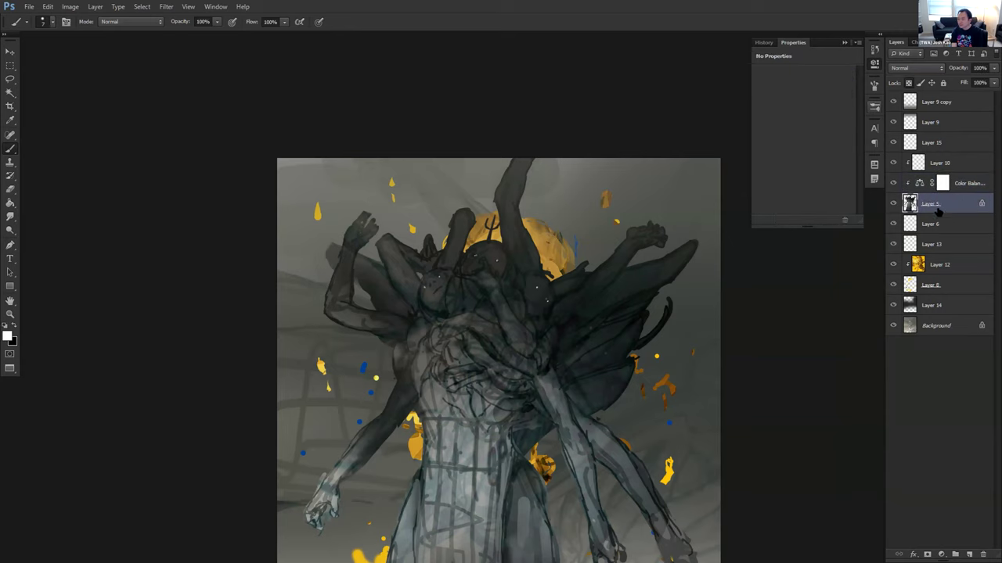
pyautogui.hotkey('ctrl', 'b')
pyautogui.moveTo(772, 298); pyautogui.dragTo(781, 271)
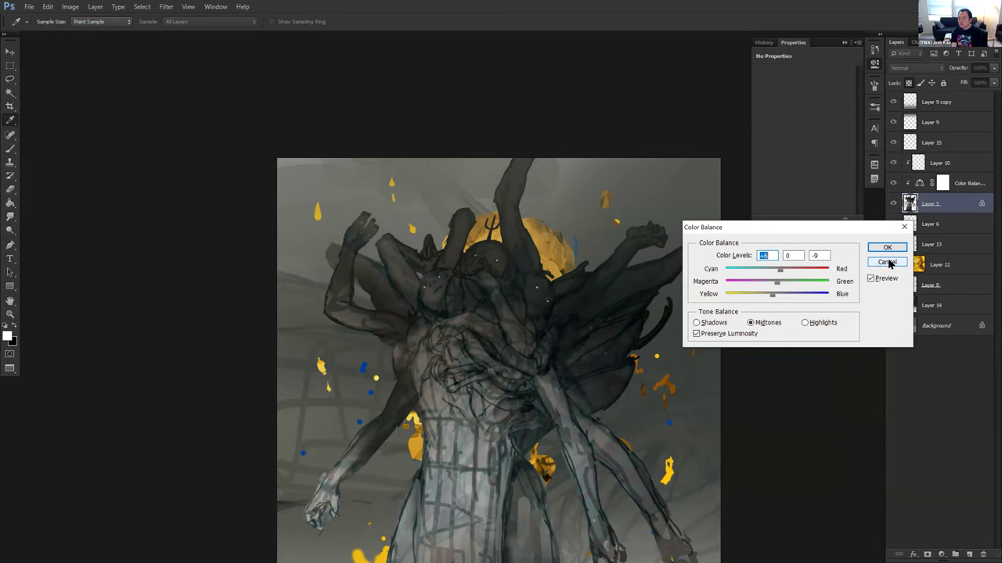
pyautogui.click(887, 283)
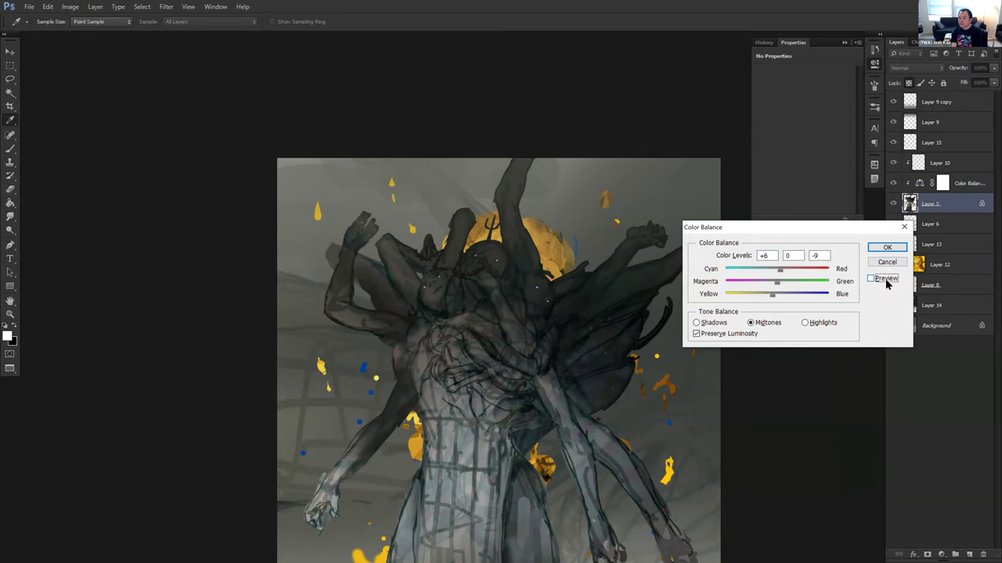
pyautogui.click(887, 247)
# Step: Raise Layer 5's saturation to +34 with Hue/Saturation
pyautogui.hotkey('ctrl', 'u')
pyautogui.moveTo(794, 237)
pyautogui.mouseDown()
pyautogui.moveTo(816, 239)
pyautogui.moveTo(806, 243)
pyautogui.mouseUp()
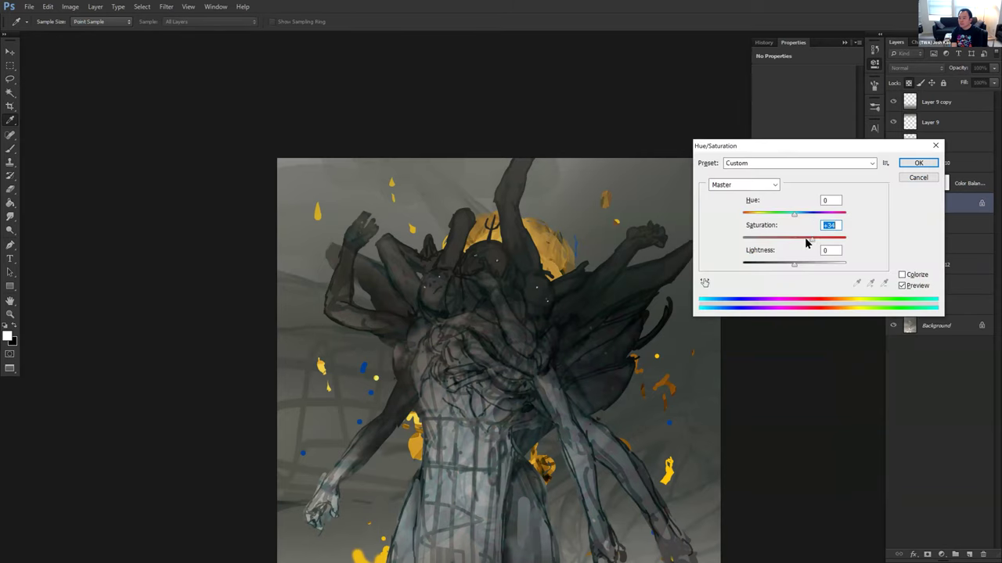
pyautogui.press('Return')
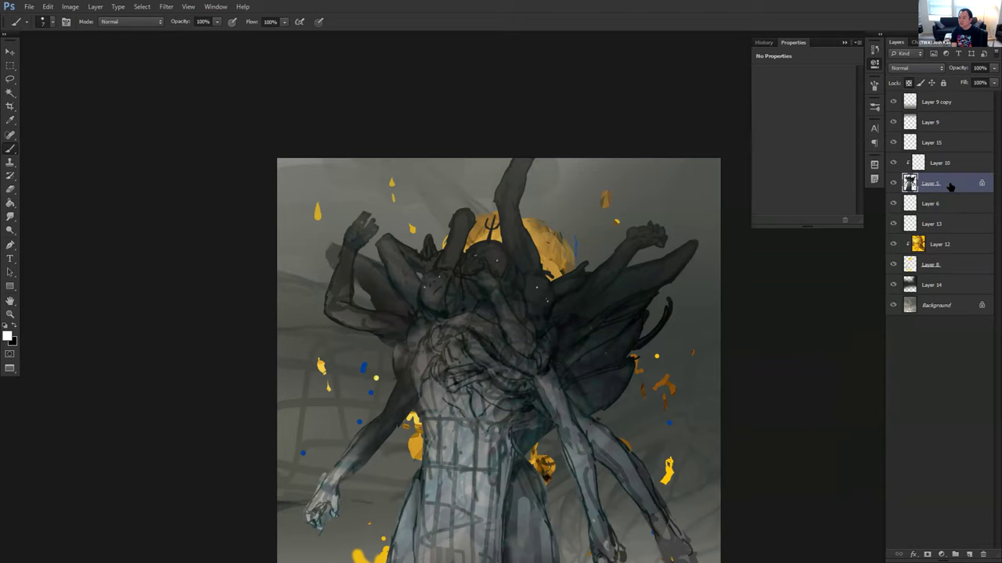
# Step: On Layer 10, paint a sampled grey over the forearm crossing in front of the central head, using a size 15 brush
pyautogui.click(942, 164)
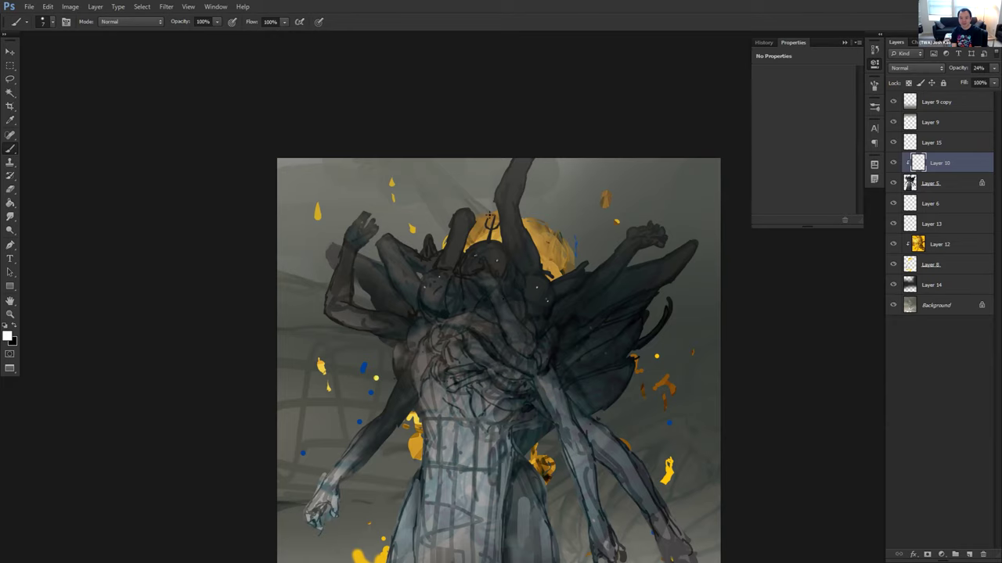
pyautogui.hotkey('ctrl', '+')
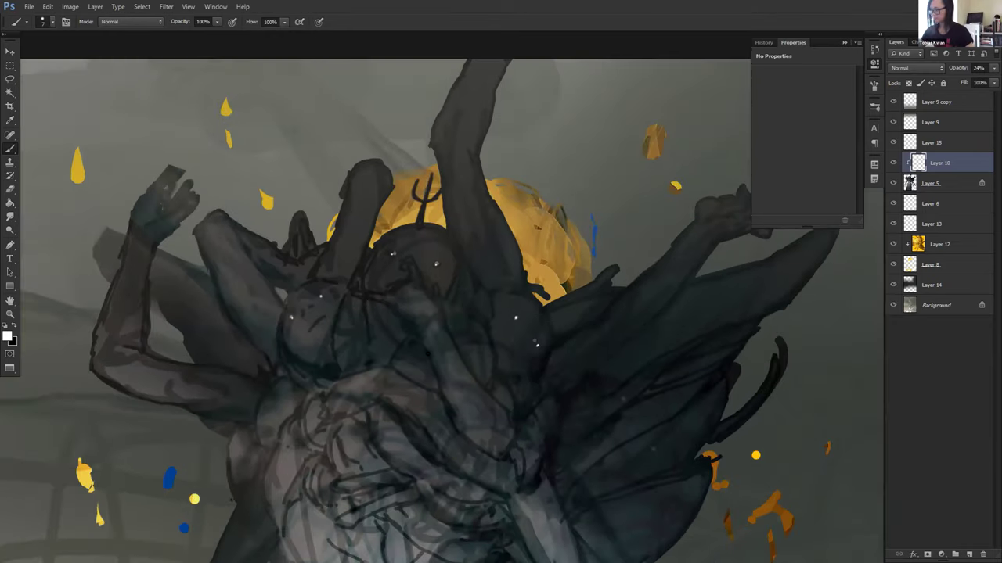
pyautogui.keyDown('alt'); pyautogui.click(441, 374); pyautogui.keyUp('alt')
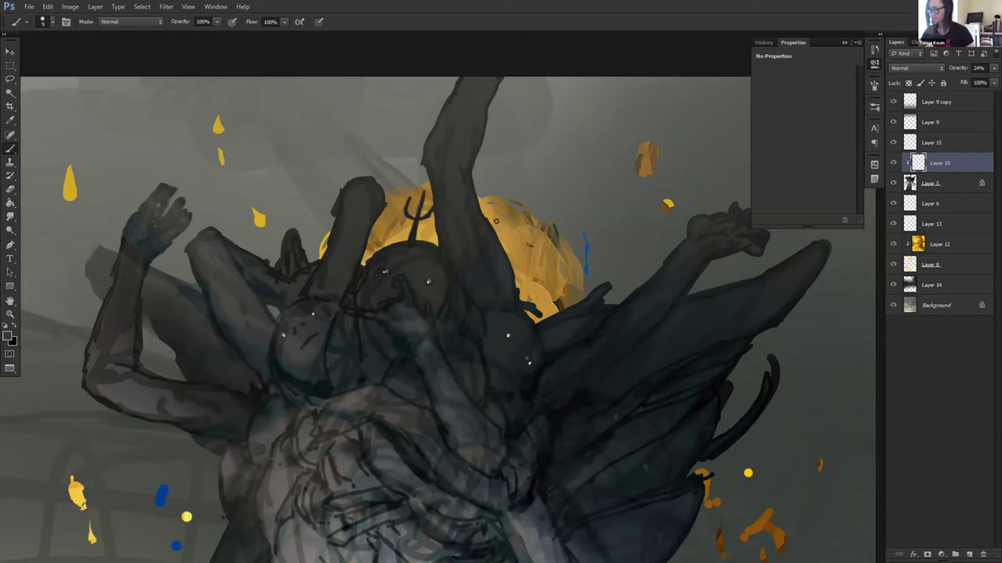
pyautogui.press(']')
pyautogui.press(']')
pyautogui.moveTo(425, 342); pyautogui.dragTo(475, 422)
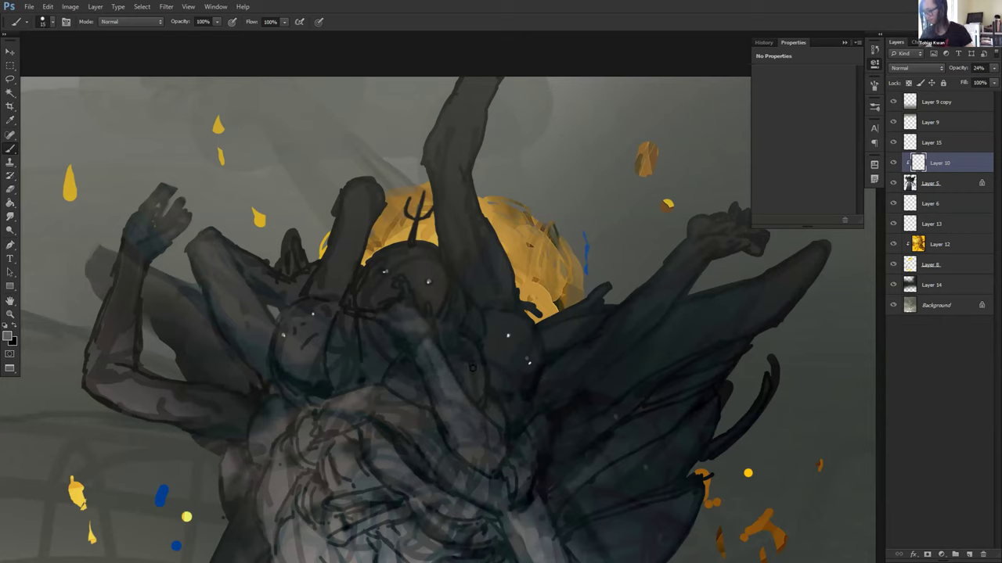
pyautogui.moveTo(424, 345); pyautogui.dragTo(432, 369)
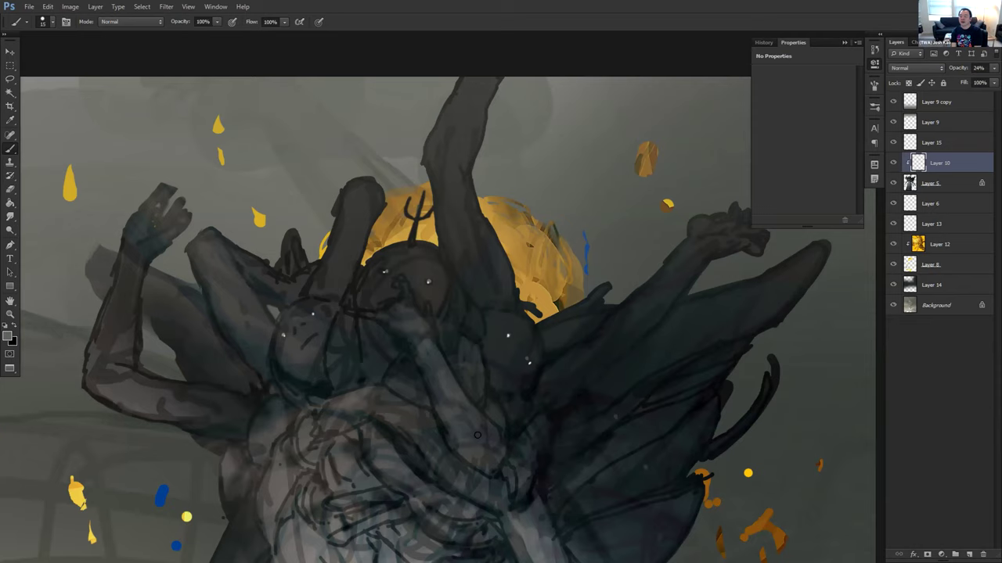
# Step: Touch up the chest and the lowered arm on Layer 10 with sampled tones, using a size 30 brush at 90% opacity
pyautogui.moveTo(579, 386)
pyautogui.mouseDown()
pyautogui.moveTo(565, 344)
pyautogui.moveTo(603, 113)
pyautogui.mouseUp()
pyautogui.hotkey('ctrl', '-')
pyautogui.press('d')
pyautogui.keyDown('alt'); pyautogui.click(427, 244); pyautogui.keyUp('alt')
pyautogui.press(']')
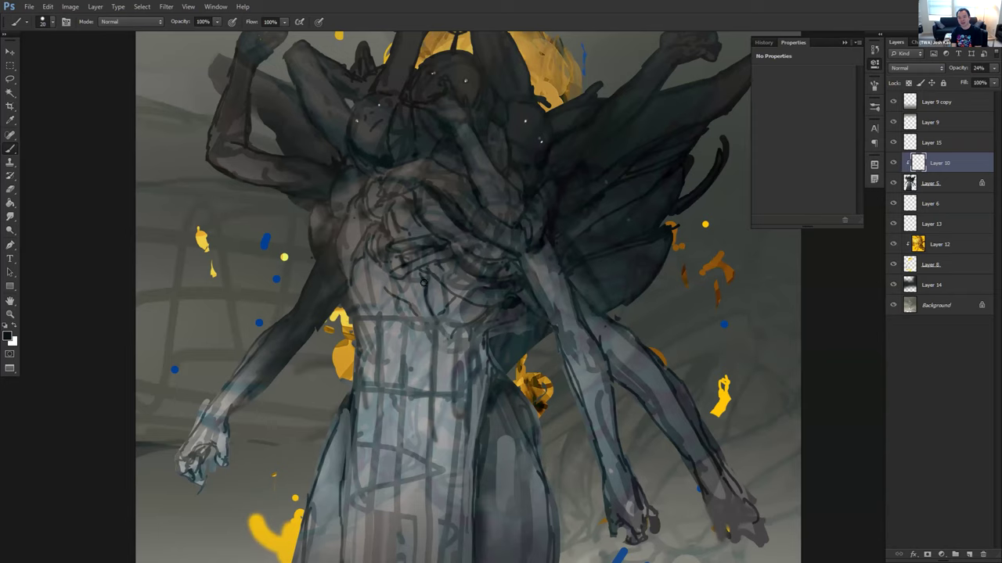
pyautogui.press(']')
pyautogui.press(']')
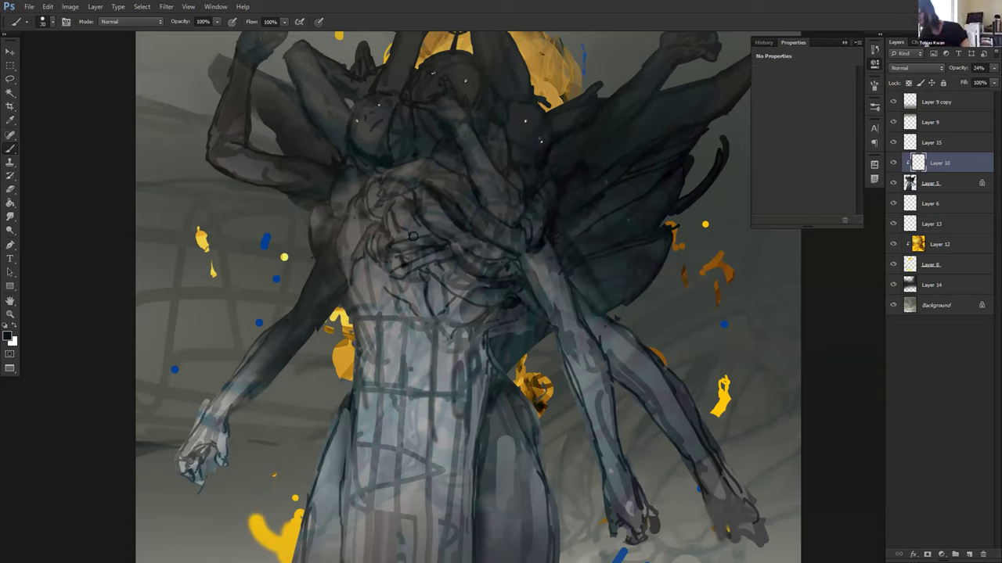
pyautogui.moveTo(551, 288); pyautogui.dragTo(482, 289)
pyautogui.press('3')
pyautogui.keyDown('alt'); pyautogui.click(481, 289); pyautogui.keyUp('alt')
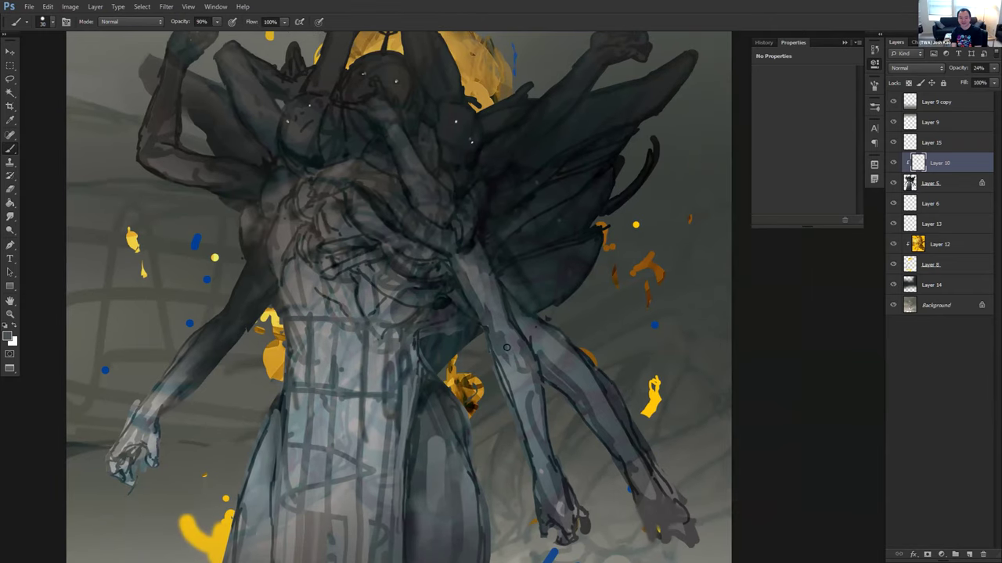
pyautogui.press('9')
# Step: Delete clipped Layer 10 and touch up the band beneath the ribs on Layer 5 with a size 15 brush
pyautogui.hotkey('ctrl', '0')
pyautogui.press('Delete')
pyautogui.press('r')
pyautogui.press('b')
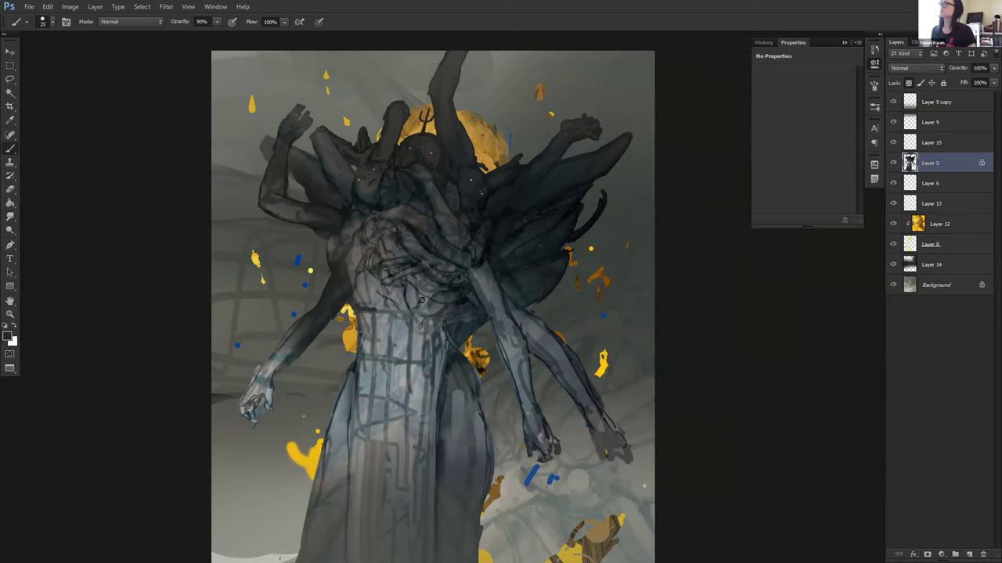
pyautogui.press('[')
pyautogui.press('[')
pyautogui.moveTo(392, 309); pyautogui.dragTo(360, 305)
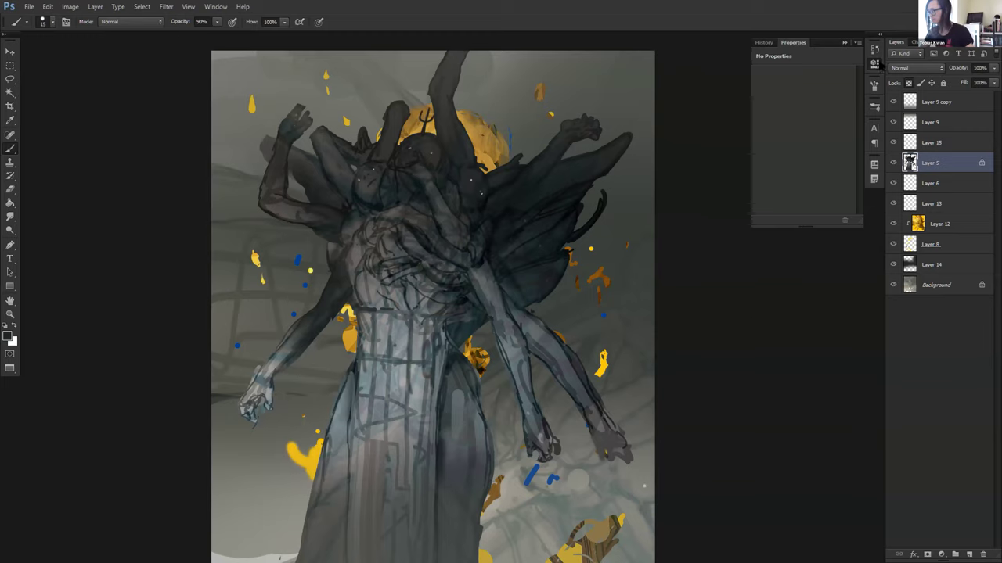
# Step: Unlock Layer 5's transparent pixels and smudge the tip and outer edge of the large upper wing
pyautogui.click(880, 35)
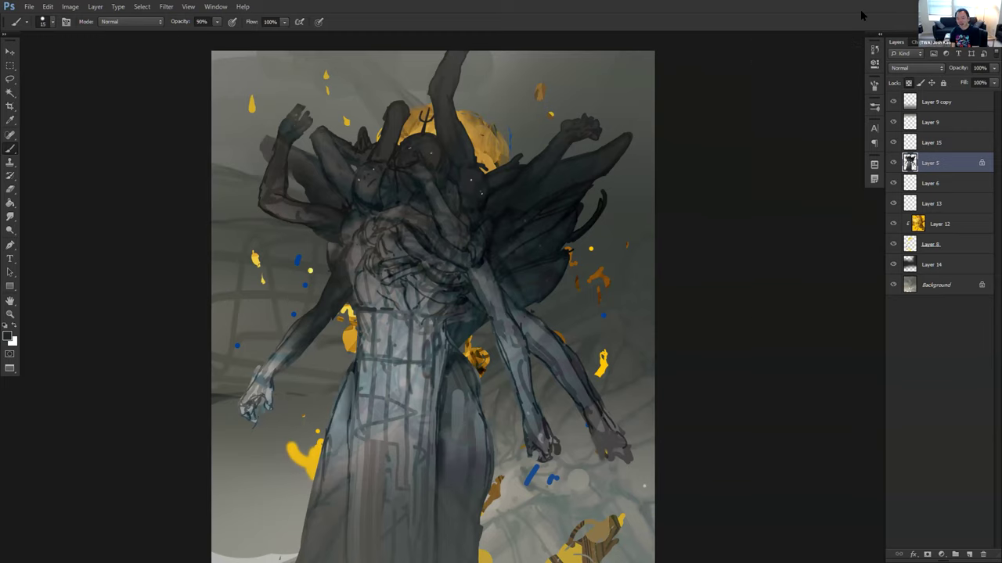
pyautogui.press('e')
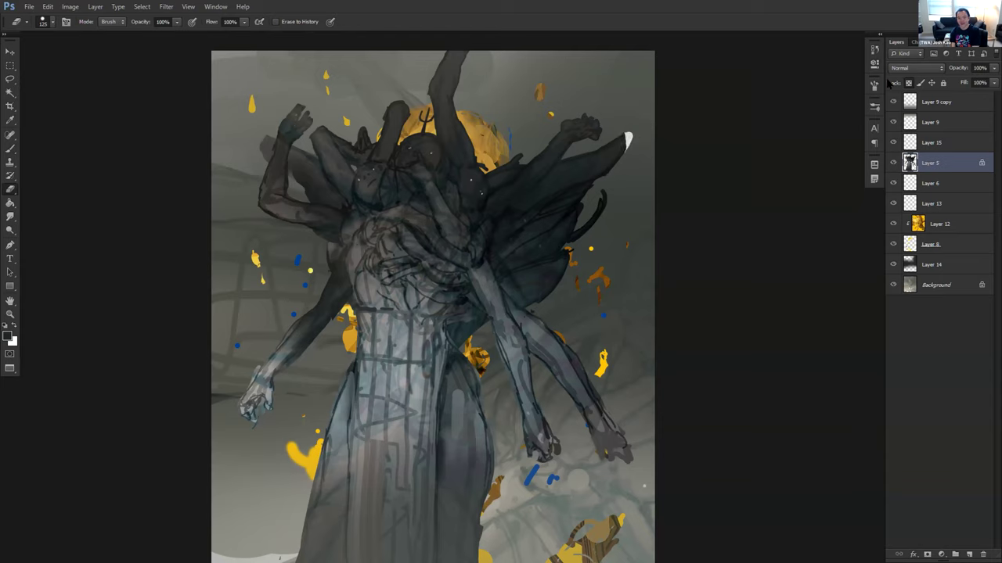
pyautogui.click(908, 83)
pyautogui.press('r')
pyautogui.moveTo(635, 137); pyautogui.dragTo(619, 173)
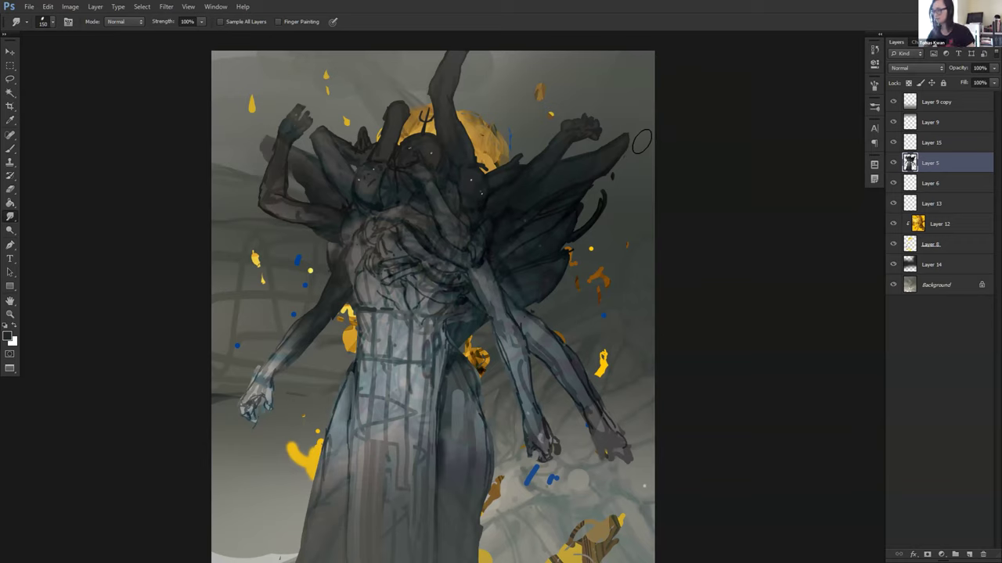
# Step: Paint black accents on the large wing and the raised arm beside it with a size 15 brush at 90% opacity
pyautogui.press('b')
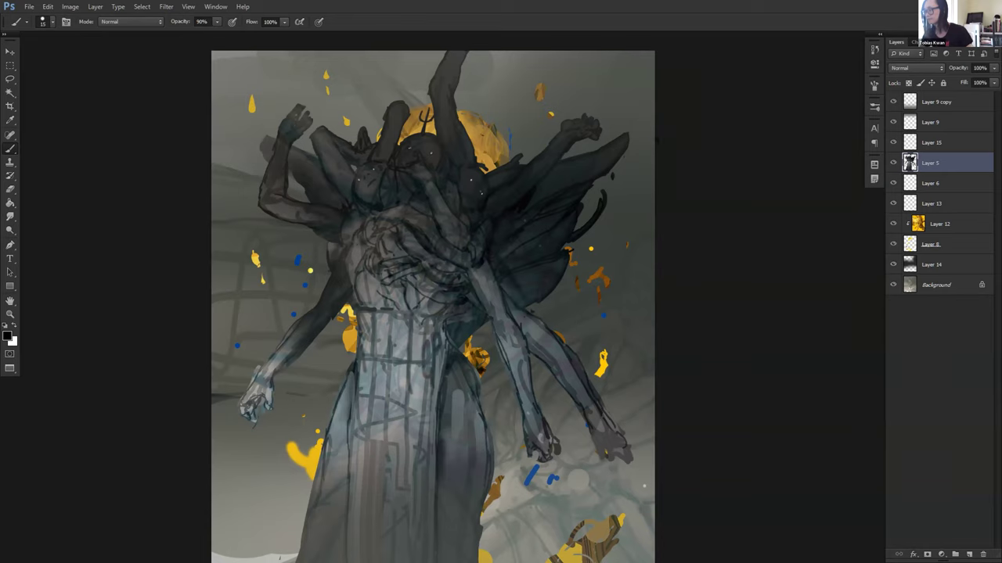
pyautogui.moveTo(518, 153); pyautogui.dragTo(557, 146)
pyautogui.moveTo(553, 89); pyautogui.dragTo(525, 91)
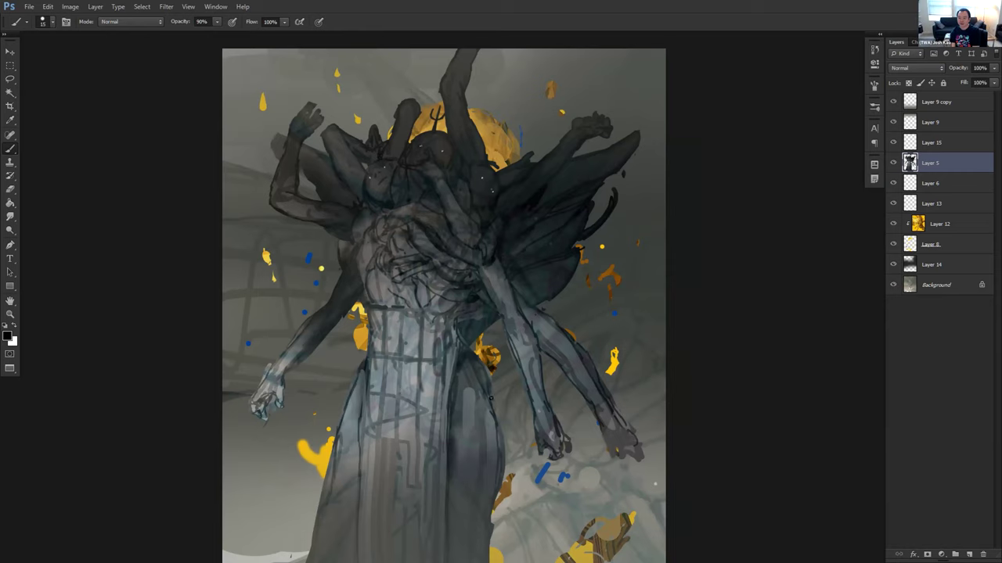
pyautogui.hotkey('ctrl', '+')
pyautogui.moveTo(458, 225); pyautogui.dragTo(530, 261)
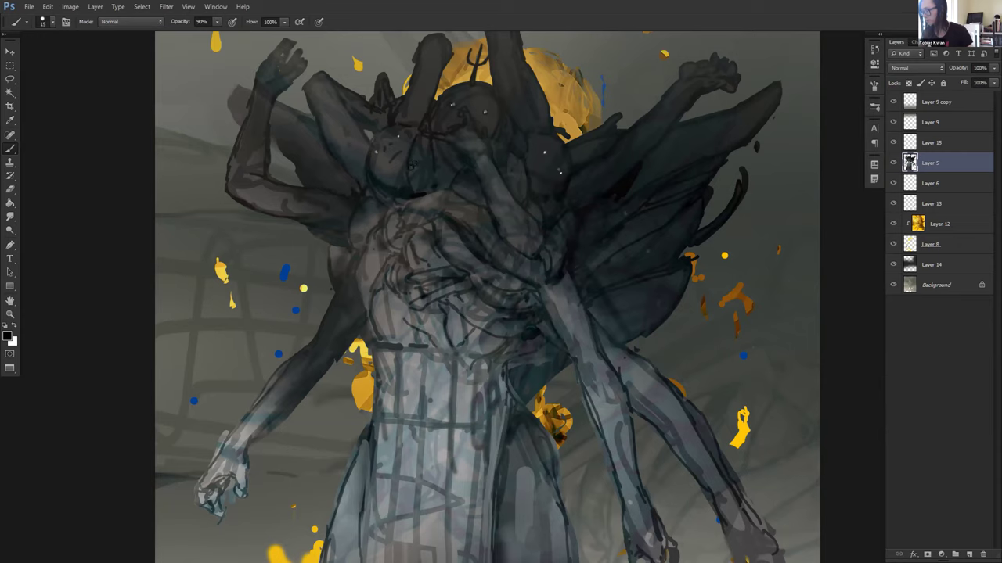
# Step: Darken the gap beside and beneath the bald head's chin, then sample shoulder tones for blending at 30% opacity
pyautogui.moveTo(409, 163); pyautogui.dragTo(420, 192)
pyautogui.keyDown('alt'); pyautogui.click(415, 175); pyautogui.keyUp('alt')
pyautogui.moveTo(395, 207); pyautogui.dragTo(390, 209)
pyautogui.keyDown('alt'); pyautogui.click(400, 190); pyautogui.keyUp('alt')
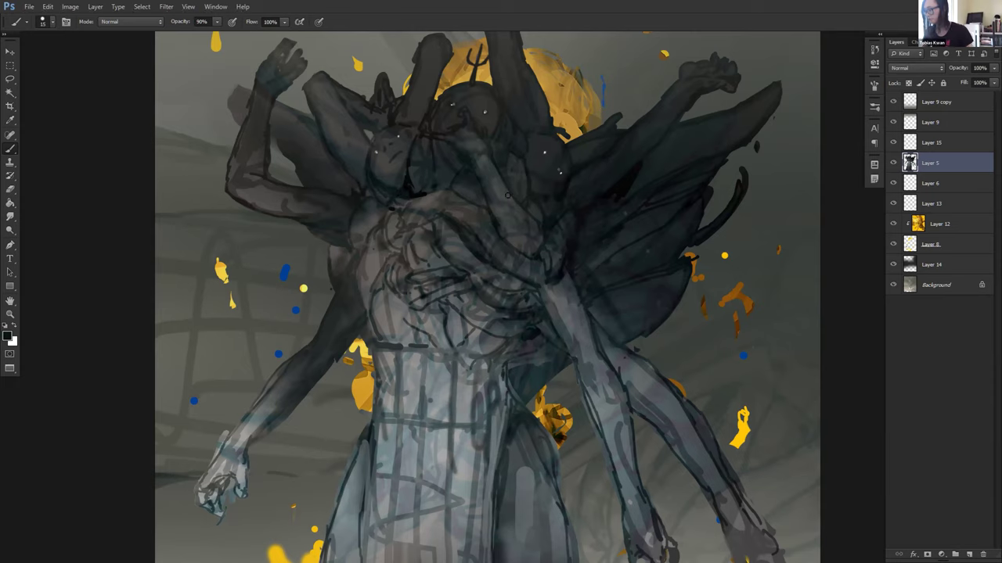
pyautogui.keyDown('alt'); pyautogui.click(430, 200); pyautogui.keyUp('alt')
pyautogui.press('3')
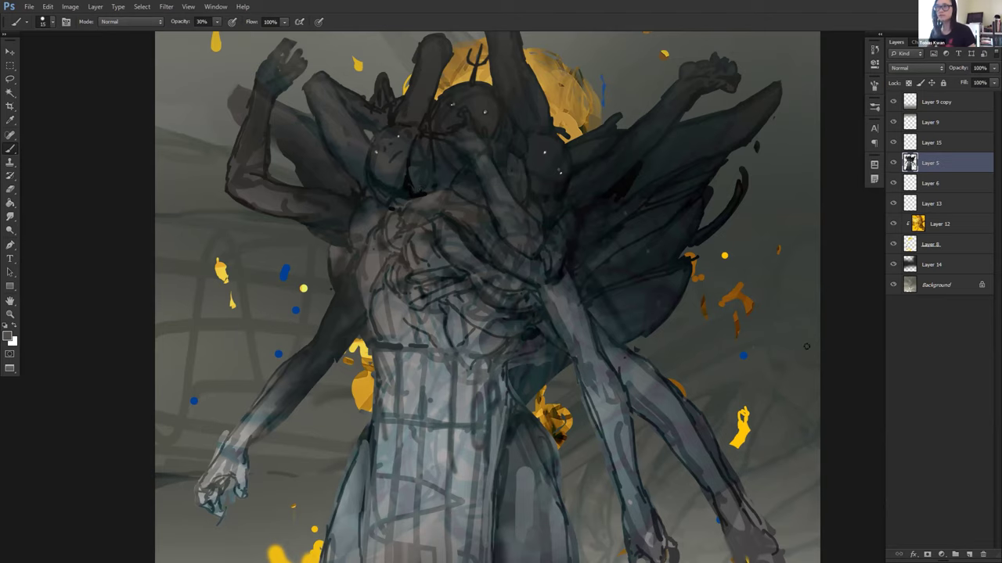
# Step: Refine the collar and upper chest folds below the bald head with sampled greys, varying brush opacity between 100% and 30%
pyautogui.moveTo(558, 395); pyautogui.dragTo(569, 416)
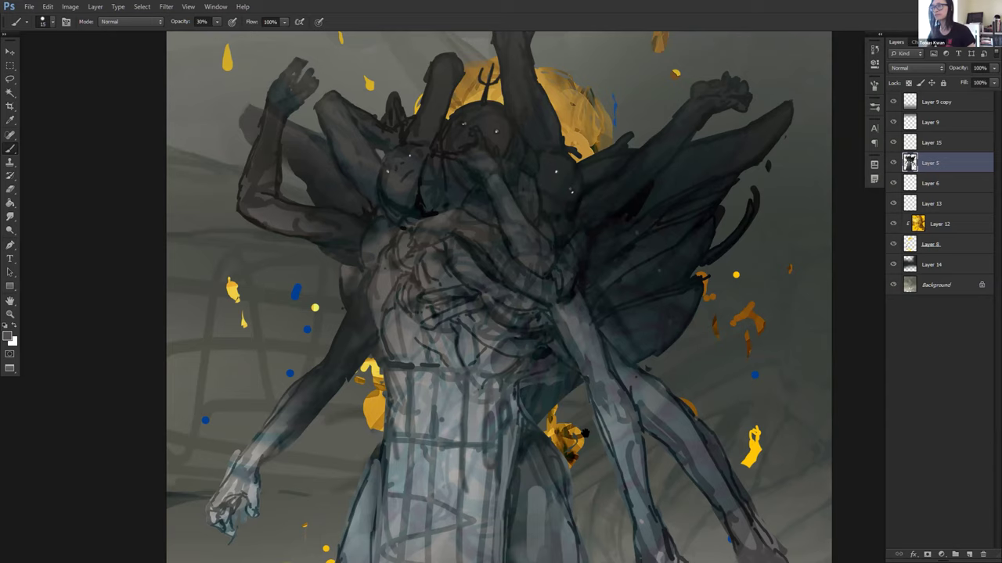
pyautogui.moveTo(593, 418); pyautogui.dragTo(572, 399)
pyautogui.scroll(2, 517, 313)
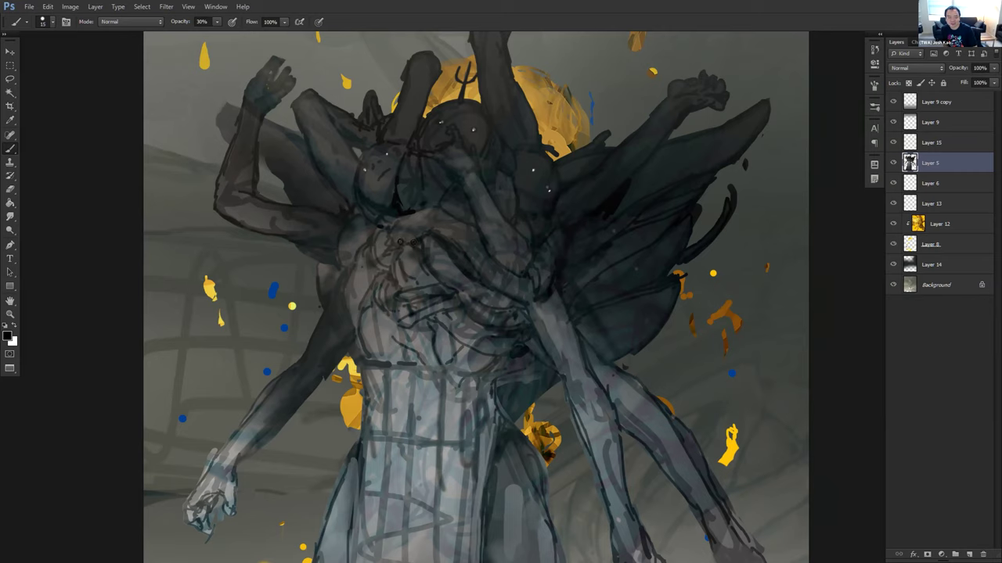
pyautogui.keyDown('alt'); pyautogui.click(391, 249); pyautogui.keyUp('alt')
pyautogui.press('0')
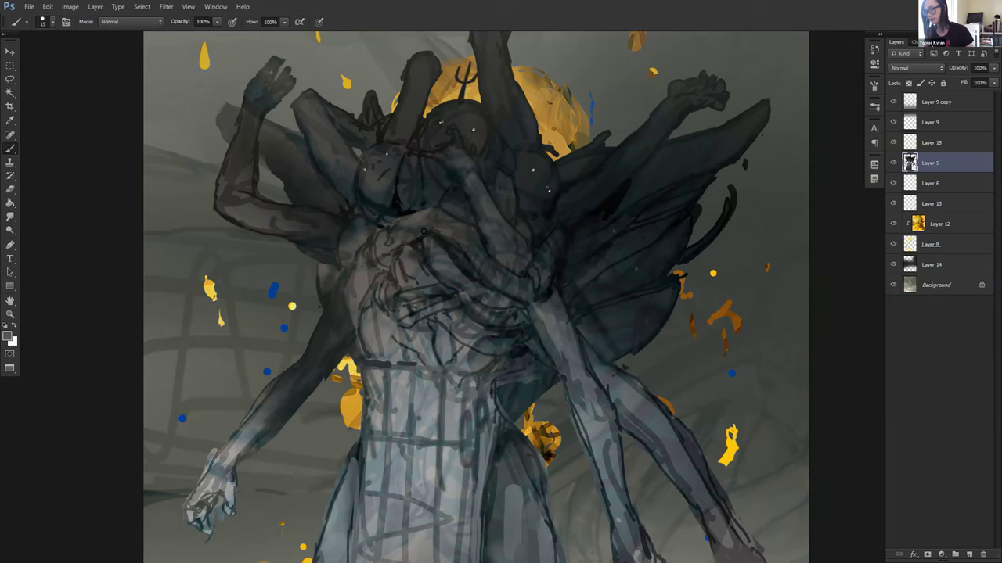
pyautogui.keyDown('alt'); pyautogui.click(403, 236); pyautogui.keyUp('alt')
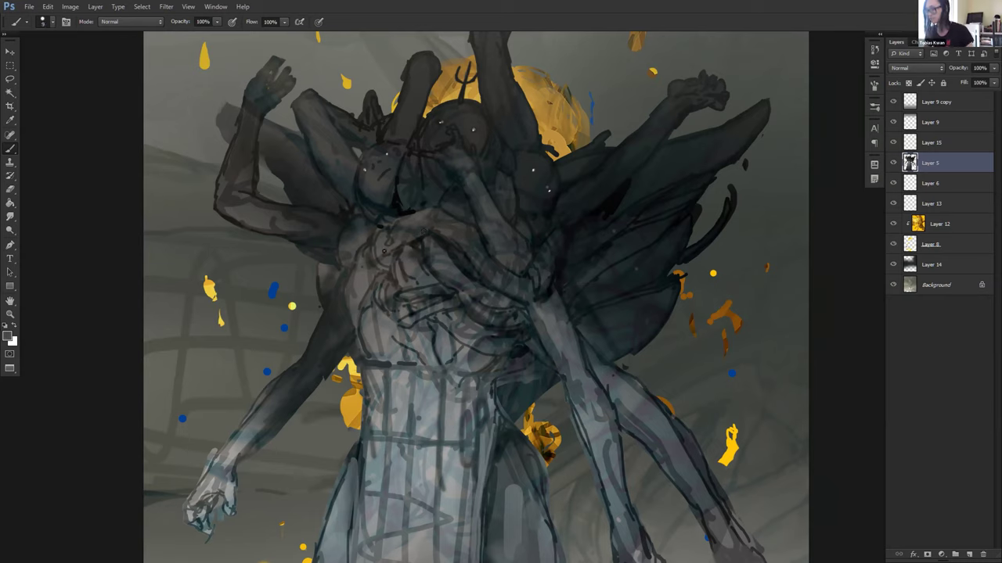
pyautogui.keyDown('alt'); pyautogui.click(389, 253); pyautogui.keyUp('alt')
pyautogui.press('3')
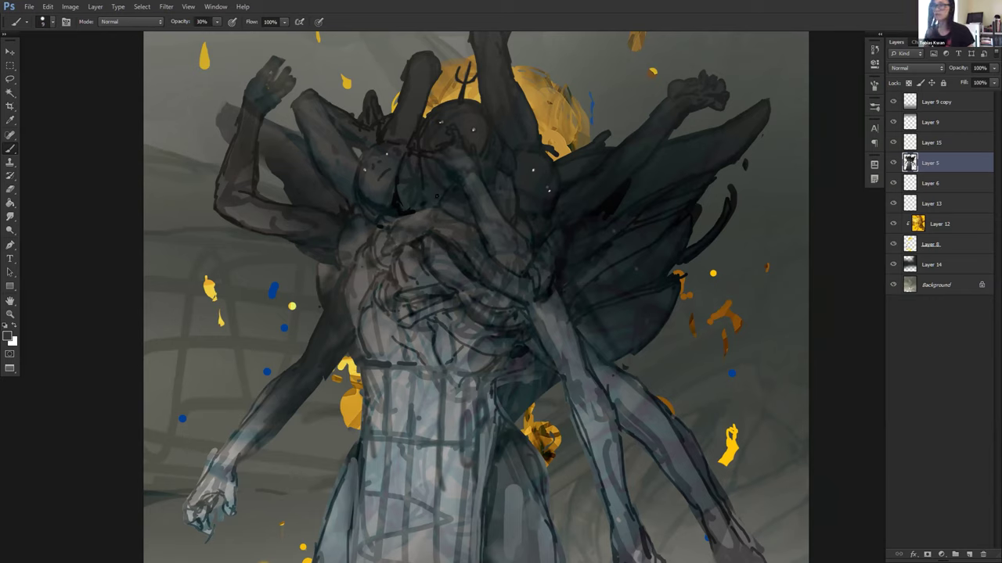
# Step: Blend the upper chest and the base of the crossing arm with sampled tones, using a size 20 brush at 40% opacity
pyautogui.keyDown('alt'); pyautogui.click(421, 211); pyautogui.keyUp('alt')
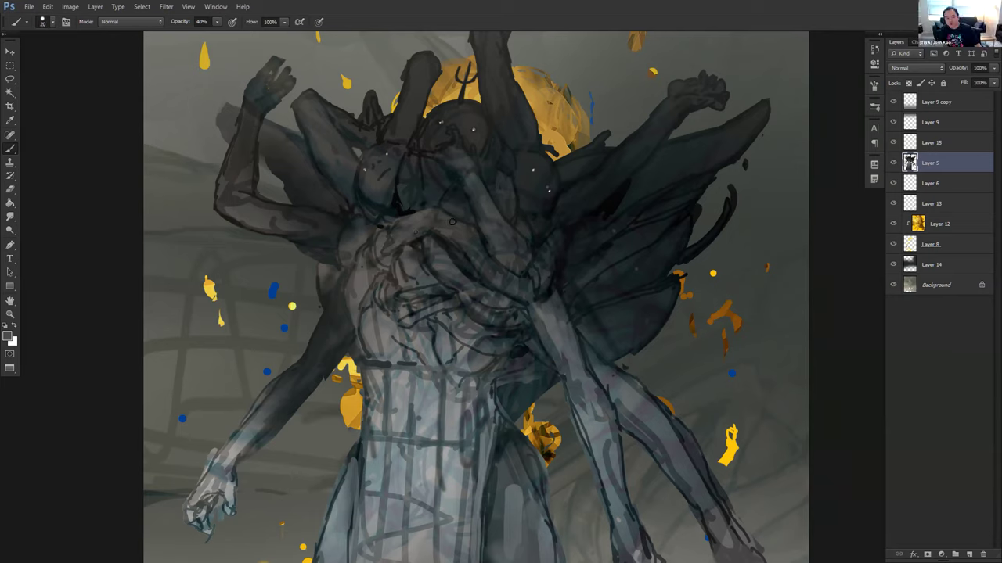
pyautogui.keyDown('alt'); pyautogui.click(480, 226); pyautogui.keyUp('alt')
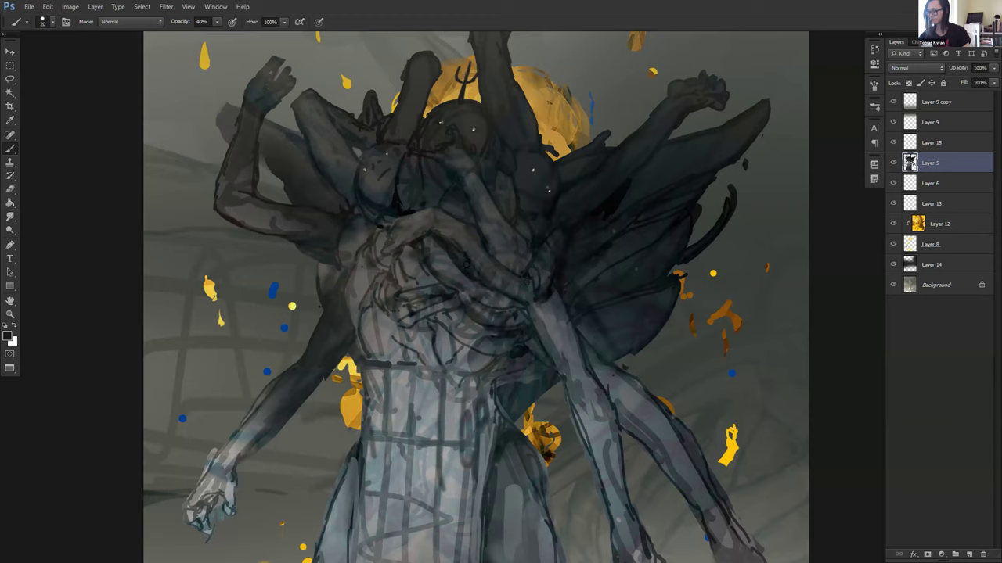
pyautogui.keyDown('alt'); pyautogui.click(477, 258); pyautogui.keyUp('alt')
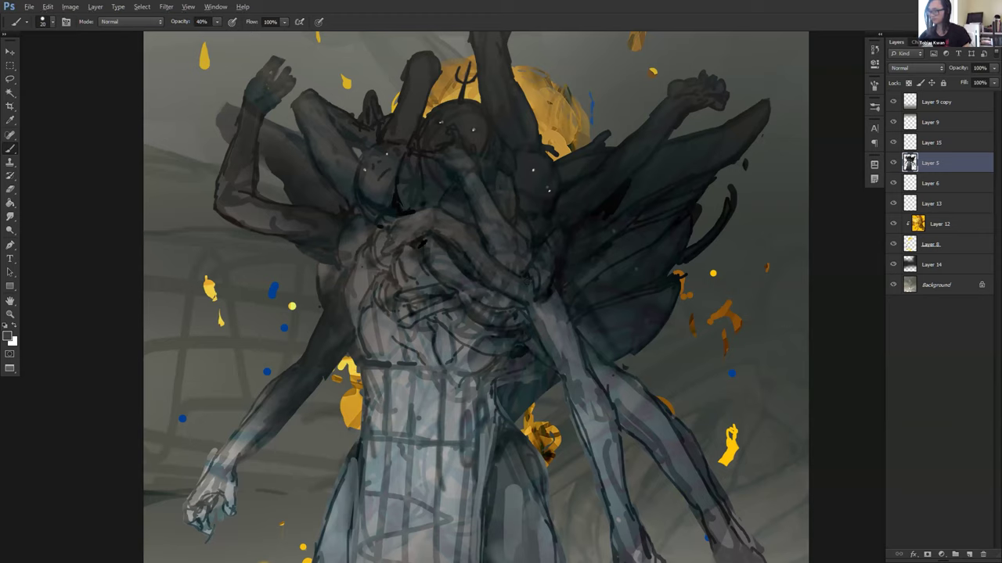
# Step: Refine the folded hands and torso on Layer 5 with small brush strokes in colours sampled from the figure at 40% opacity
pyautogui.keyDown('alt'); pyautogui.click(404, 249); pyautogui.keyUp('alt')
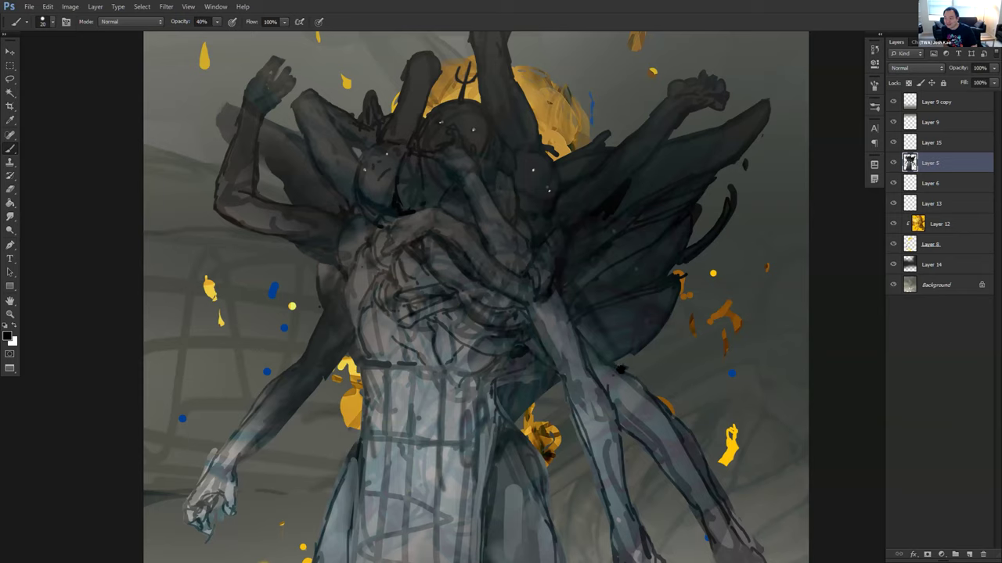
pyautogui.moveTo(628, 438); pyautogui.dragTo(612, 425)
pyautogui.moveTo(556, 253); pyautogui.dragTo(530, 321)
pyautogui.press('[')
pyautogui.keyDown('alt'); pyautogui.click(498, 313); pyautogui.keyUp('alt')
pyautogui.keyDown('alt'); pyautogui.click(498, 306); pyautogui.keyUp('alt')
pyautogui.press('[')
pyautogui.press('[')
pyautogui.moveTo(504, 312); pyautogui.dragTo(508, 321)
pyautogui.keyDown('alt'); pyautogui.click(458, 270); pyautogui.keyUp('alt')
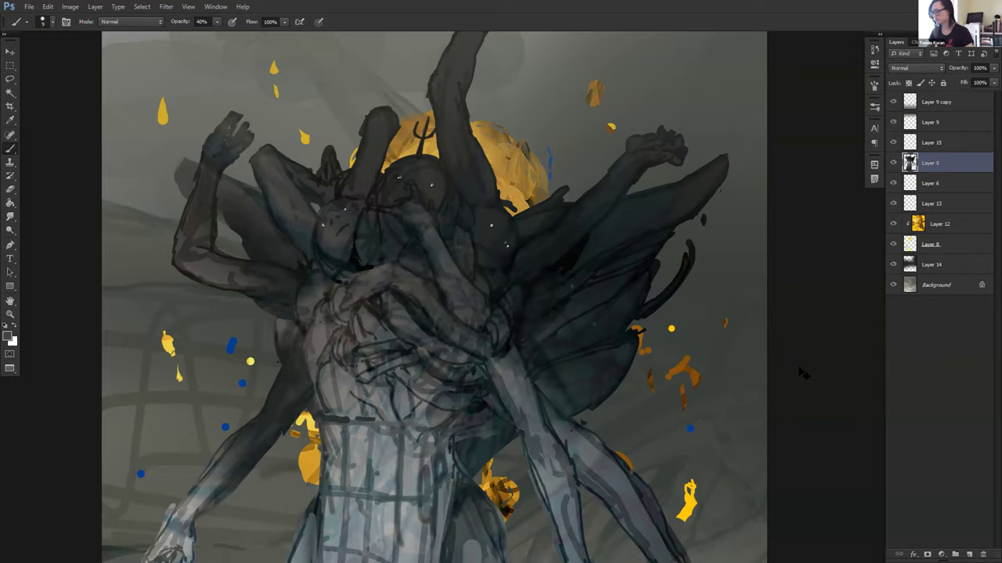
# Step: Select several grey patches of the robe's central and right panels with the Magic Wand, adding each to the selection
pyautogui.hotkey('ctrl', '-')
pyautogui.hotkey('ctrl', '-')
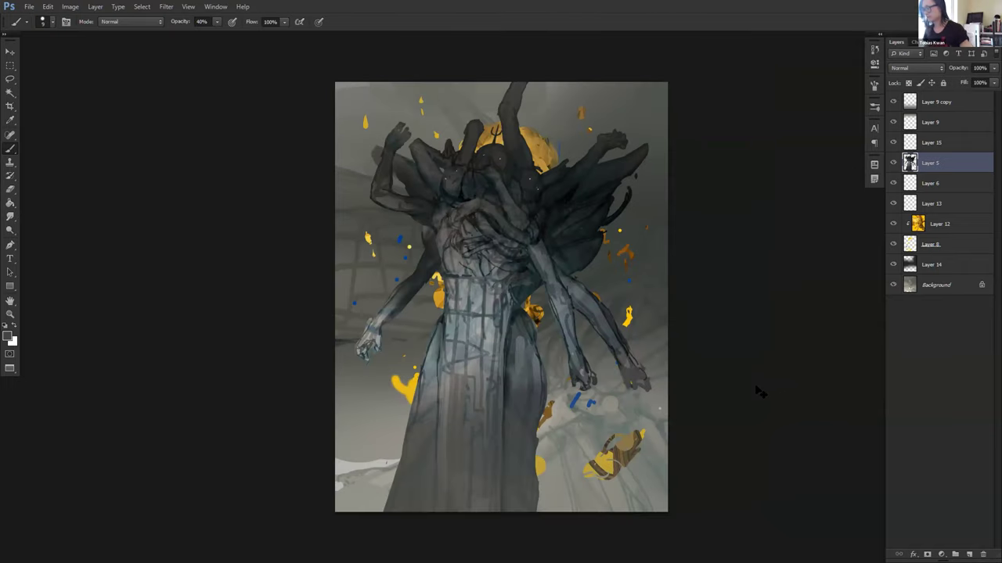
pyautogui.hotkey('ctrl', '+')
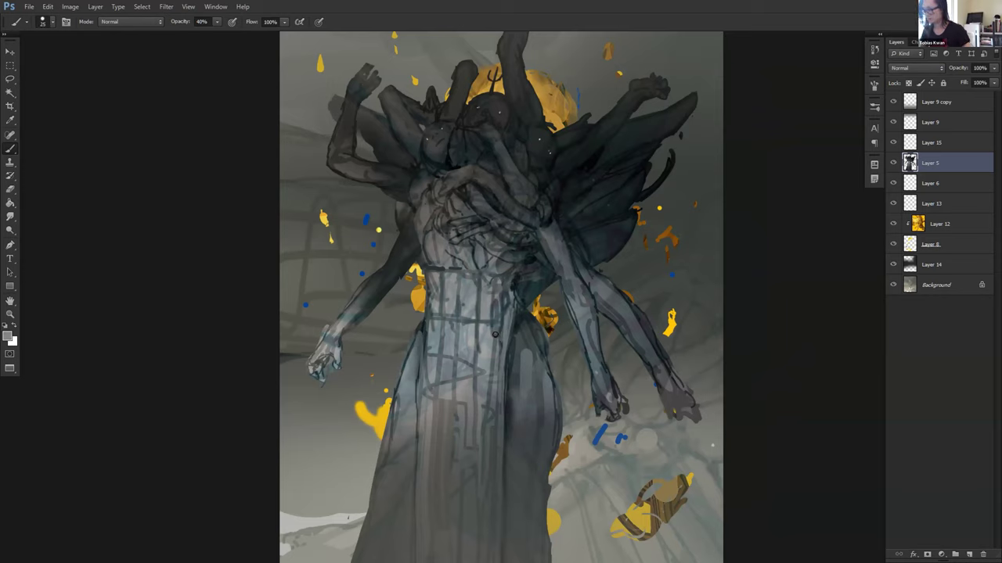
pyautogui.hotkey('ctrl', '-')
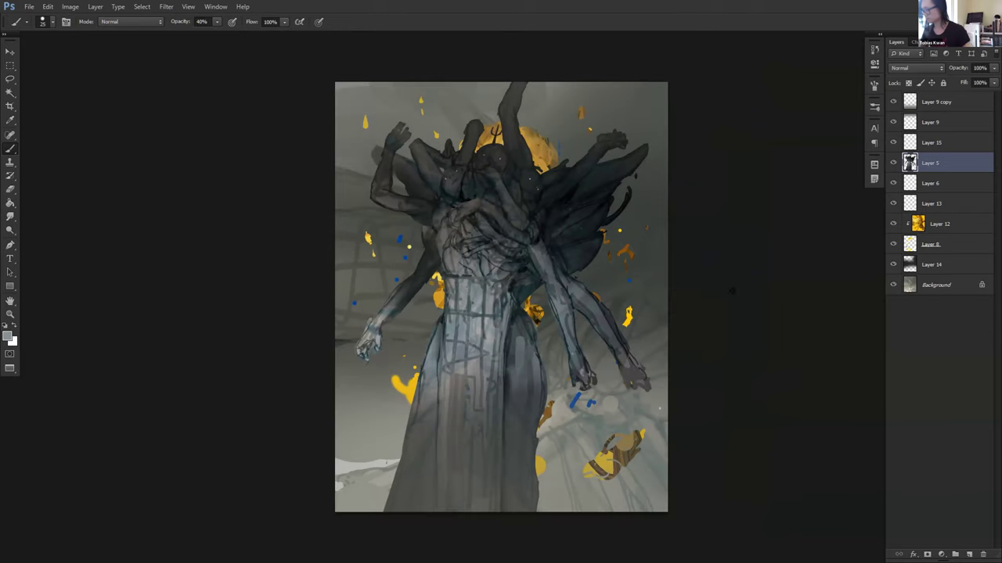
pyautogui.press('w')
pyautogui.click(527, 385)
pyautogui.keyDown('shift'); pyautogui.click(472, 333); pyautogui.keyUp('shift')
pyautogui.keyDown('shift'); pyautogui.click(477, 417); pyautogui.keyUp('shift')
pyautogui.keyDown('shift'); pyautogui.click(441, 419); pyautogui.keyUp('shift')
pyautogui.keyDown('shift'); pyautogui.click(450, 357); pyautogui.keyUp('shift')
pyautogui.keyDown('shift'); pyautogui.click(521, 415); pyautogui.keyUp('shift')
pyautogui.keyDown('shift'); pyautogui.click(513, 396); pyautogui.keyUp('shift')
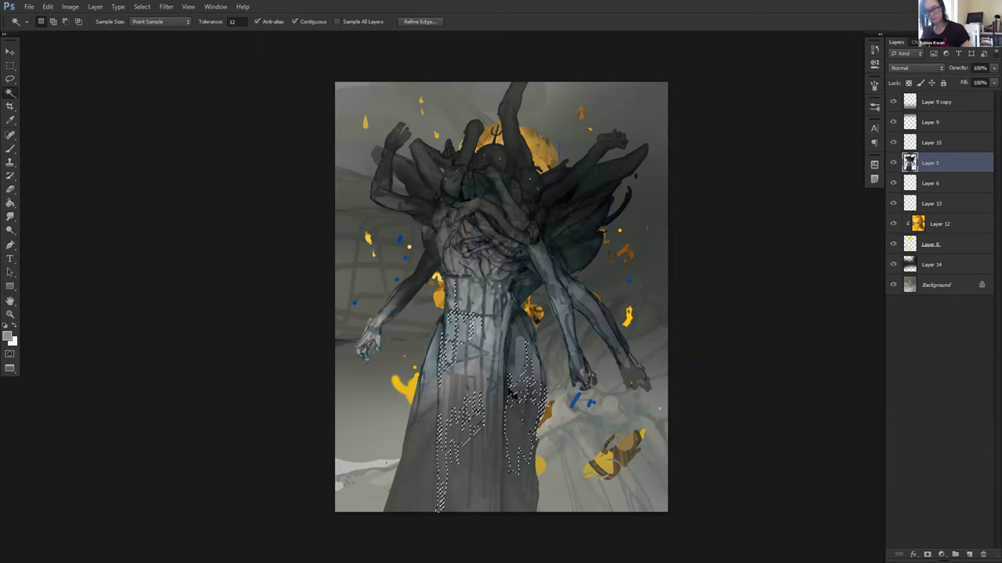
# Step: Adjust the selected robe patches with Hue/Saturation, using saturation -100 and lightness +26
pyautogui.hotkey('ctrl', 'u')
pyautogui.click(743, 238)
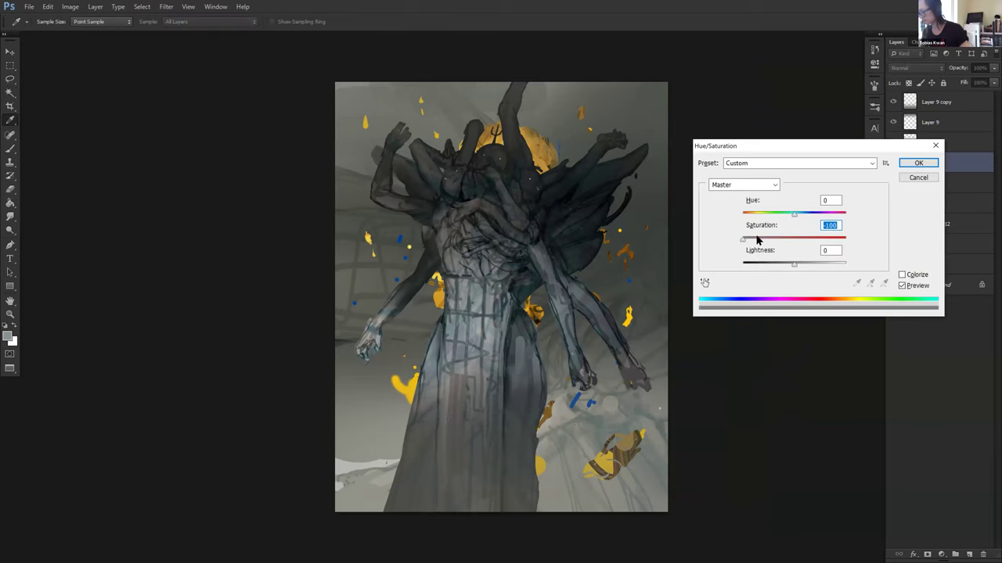
pyautogui.moveTo(816, 263); pyautogui.dragTo(807, 274)
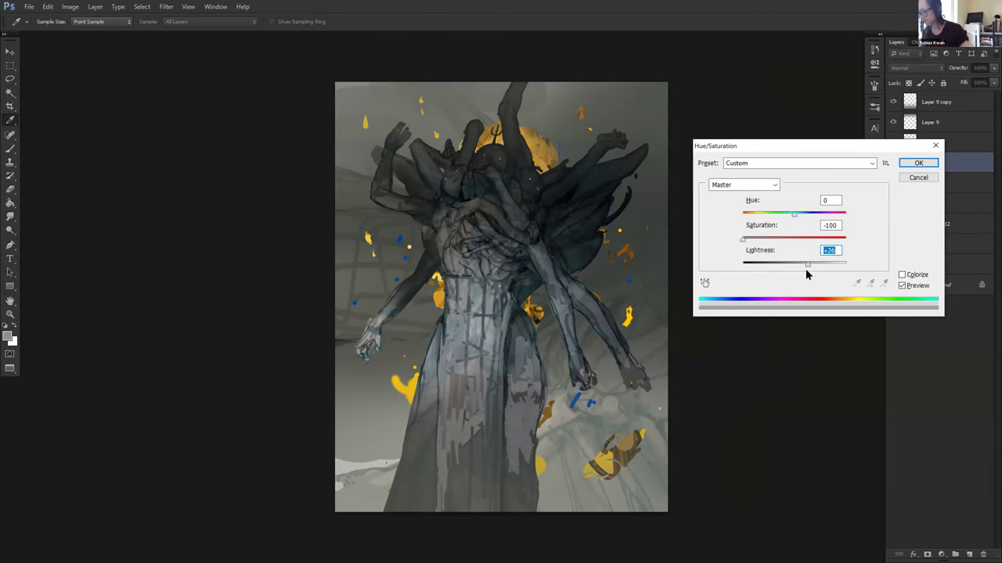
pyautogui.press('Return')
# Step: Select the arm across the chest and the neighbouring shoulder patches, raise their lightness to +13, and deselect
pyautogui.keyDown('shift'); pyautogui.click(494, 212); pyautogui.keyUp('shift')
pyautogui.keyDown('shift'); pyautogui.click(520, 233); pyautogui.keyUp('shift')
pyautogui.keyDown('shift'); pyautogui.click(538, 198); pyautogui.keyUp('shift')
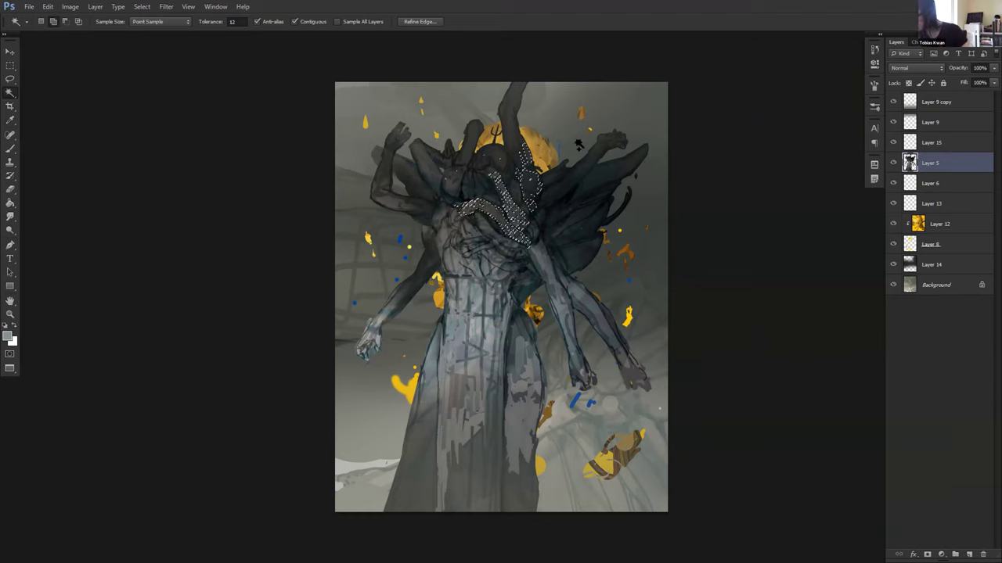
pyautogui.hotkey('ctrl', 'alt', 'u')
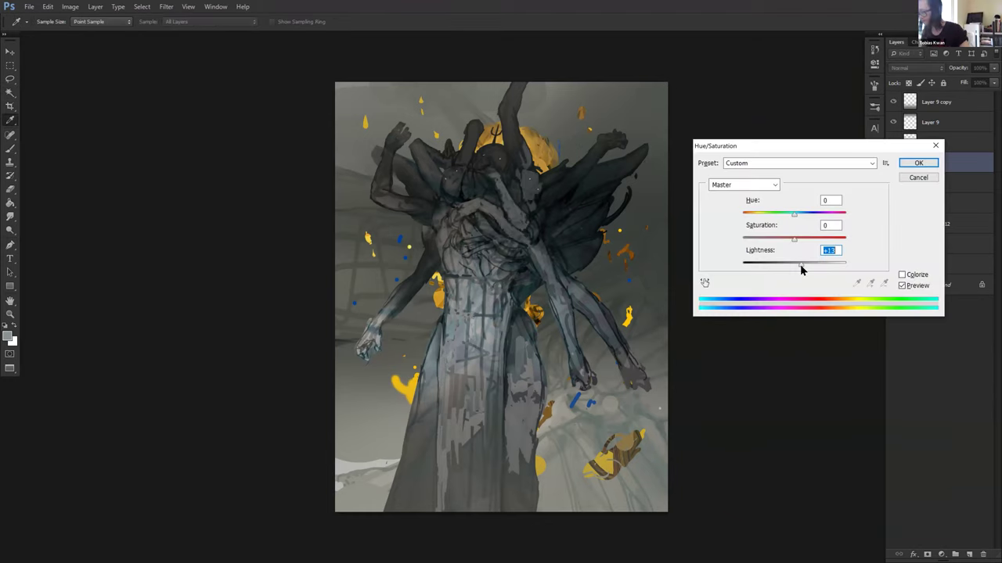
pyautogui.press('Return')
pyautogui.hotkey('ctrl', 'd')
# Step: Brush a tone sampled from the lightened arm over the forearm crossing the upper chest
pyautogui.press('b')
pyautogui.keyDown('alt'); pyautogui.click(501, 220); pyautogui.keyUp('alt')
pyautogui.moveTo(503, 213)
pyautogui.mouseDown()
pyautogui.moveTo(493, 227)
pyautogui.moveTo(483, 220)
pyautogui.mouseUp()
# Step: Darken the chest and folded hands with a large soft black brush, reducing its size from 700 to 400
pyautogui.press('d')
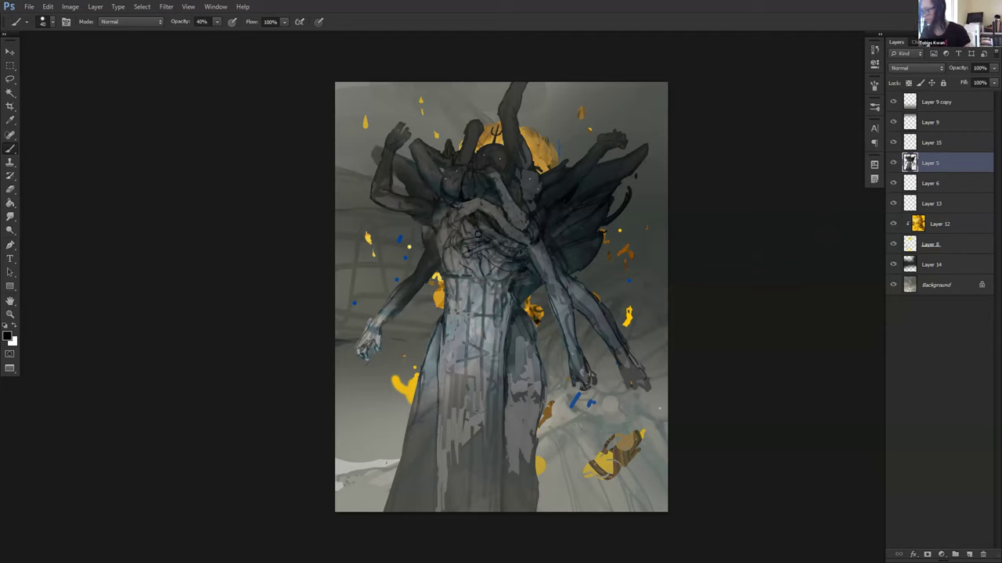
pyautogui.rightClick(533, 233)
pyautogui.click(569, 260)
pyautogui.press('Return')
pyautogui.press(']')
pyautogui.press(']')
pyautogui.press(']')
pyautogui.press(']')
pyautogui.press(']')
pyautogui.click(513, 256)
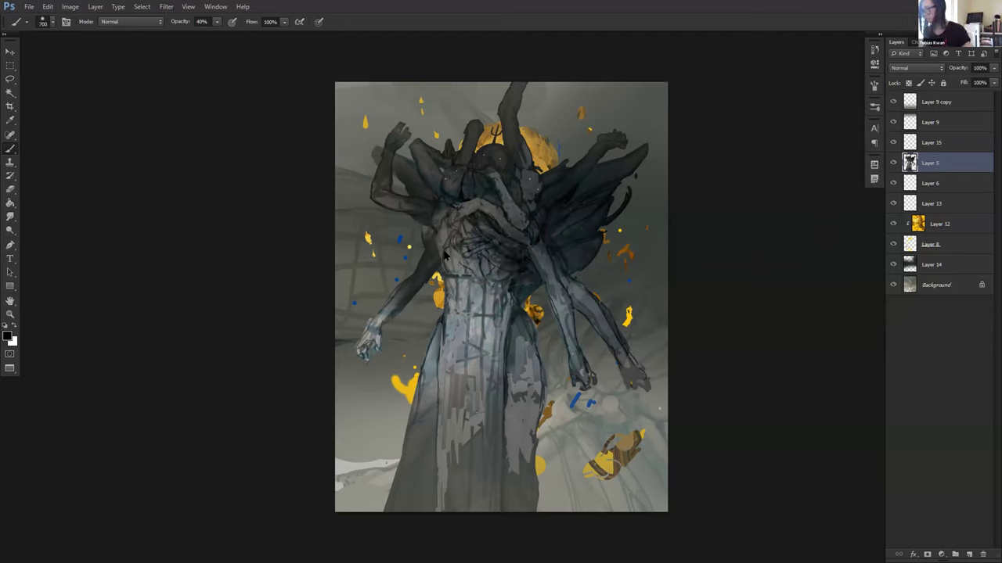
pyautogui.press('[')
pyautogui.press('[')
pyautogui.press('[')
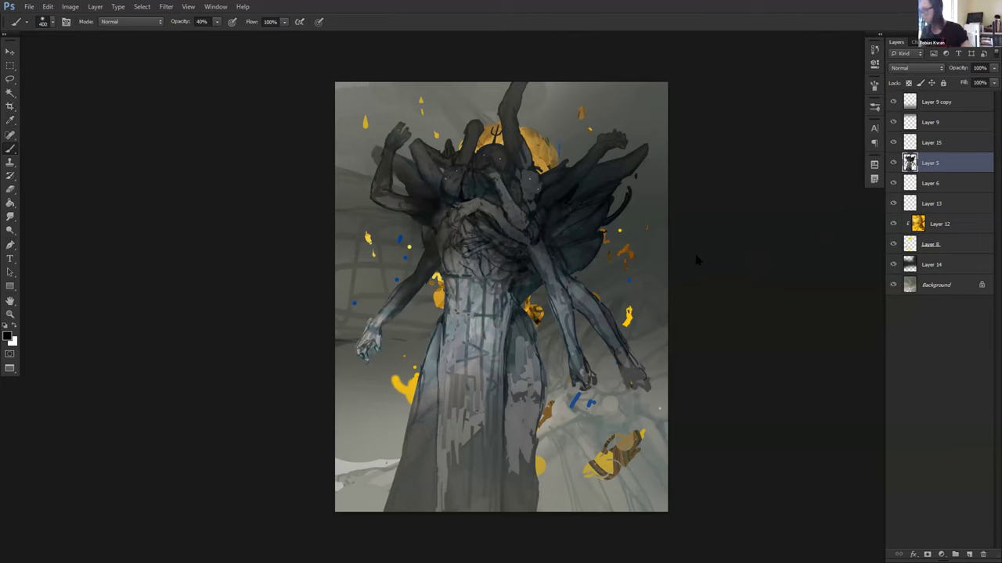
# Step: Sample a grey from the crossed arm, switch to a smaller hard brush, and select the dark wing and head areas with the Magic Wand
pyautogui.keyDown('alt'); pyautogui.click(517, 206); pyautogui.keyUp('alt')
pyautogui.rightClick(616, 211)
pyautogui.click(718, 257)
pyautogui.click(783, 215)
pyautogui.press('[')
pyautogui.press('[')
pyautogui.press('[')
pyautogui.press('[')
pyautogui.press('[')
pyautogui.press('[')
pyautogui.press('[')
pyautogui.press('w')
pyautogui.click(571, 212)
pyautogui.press('b')
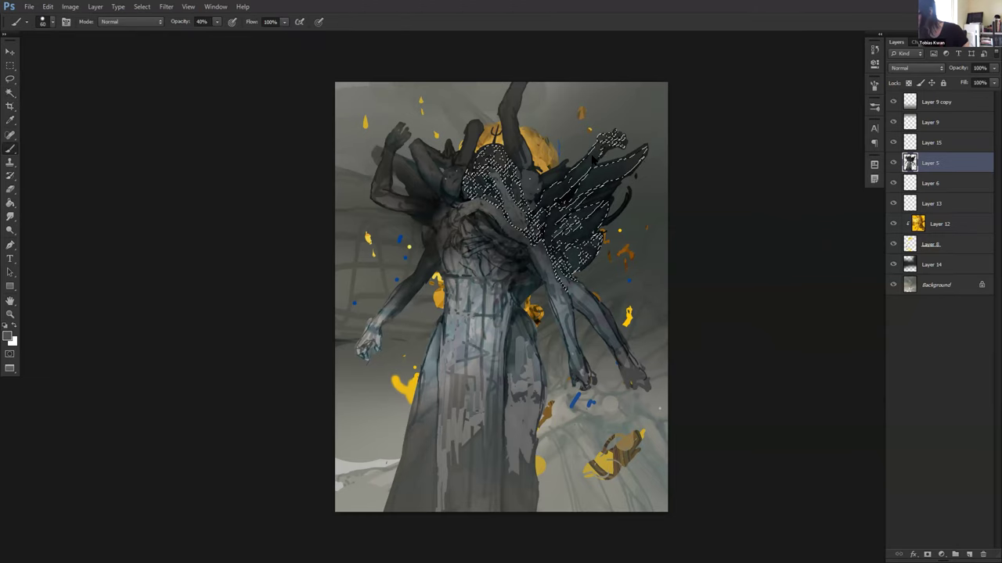
# Step: Hide the selection edges, paint lighter grey strokes on the wing and raised arm, and undo the last stroke
pyautogui.hotkey('ctrl', 'h')
pyautogui.moveTo(613, 176); pyautogui.dragTo(599, 169)
pyautogui.press('[')
pyautogui.press('[')
pyautogui.press('[')
pyautogui.press('[')
pyautogui.press('[')
pyautogui.press('[')
pyautogui.press('[')
pyautogui.hotkey('ctrl', 'z')
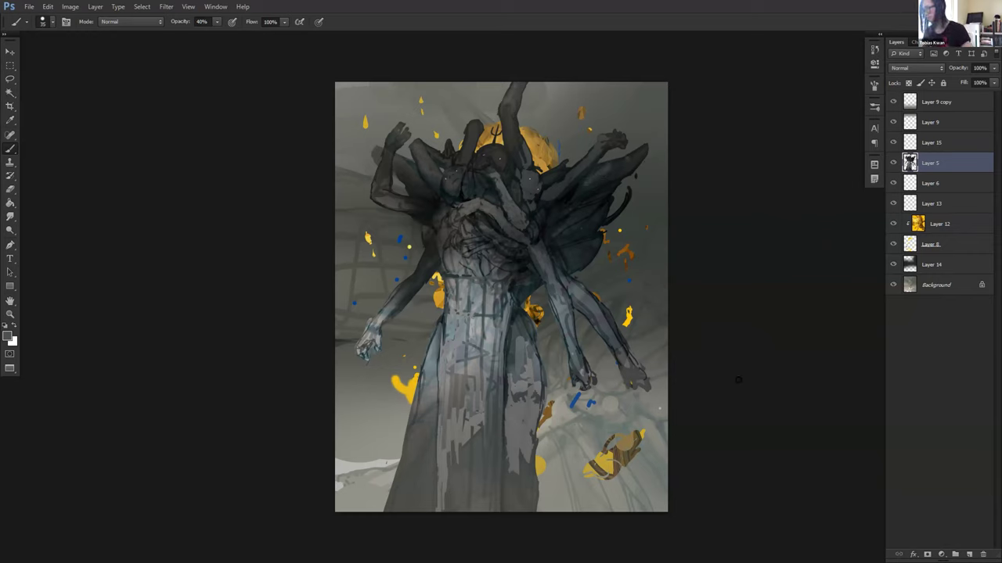
# Step: Shade the arm crossing the chest with a soft brush in a sampled dark tone, gradually reducing the brush size
pyautogui.keyDown('alt'); pyautogui.click(535, 224); pyautogui.keyUp('alt')
pyautogui.rightClick(530, 216)
pyautogui.rightClick(527, 211)
pyautogui.click(552, 237)
pyautogui.click(540, 262)
pyautogui.press('Return')
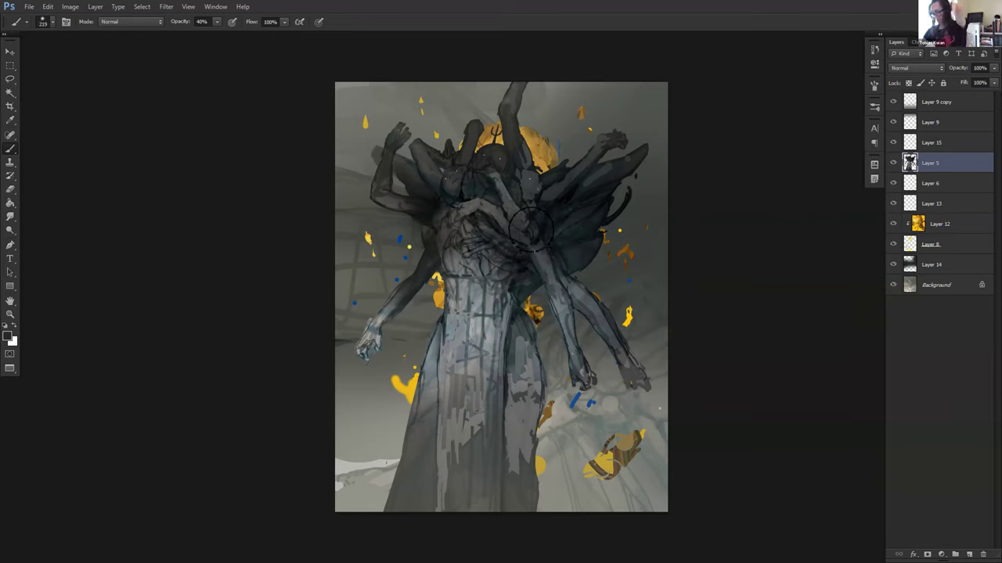
pyautogui.press('[')
pyautogui.press('[')
pyautogui.press('[')
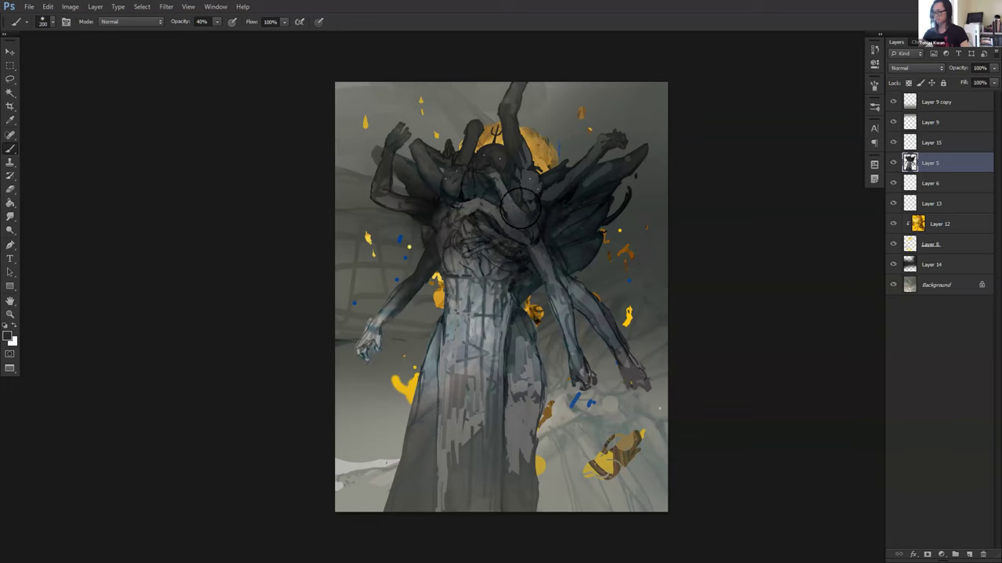
pyautogui.press('[')
pyautogui.press('[')
pyautogui.press('[')
pyautogui.press('[')
pyautogui.press('[')
pyautogui.press('[')
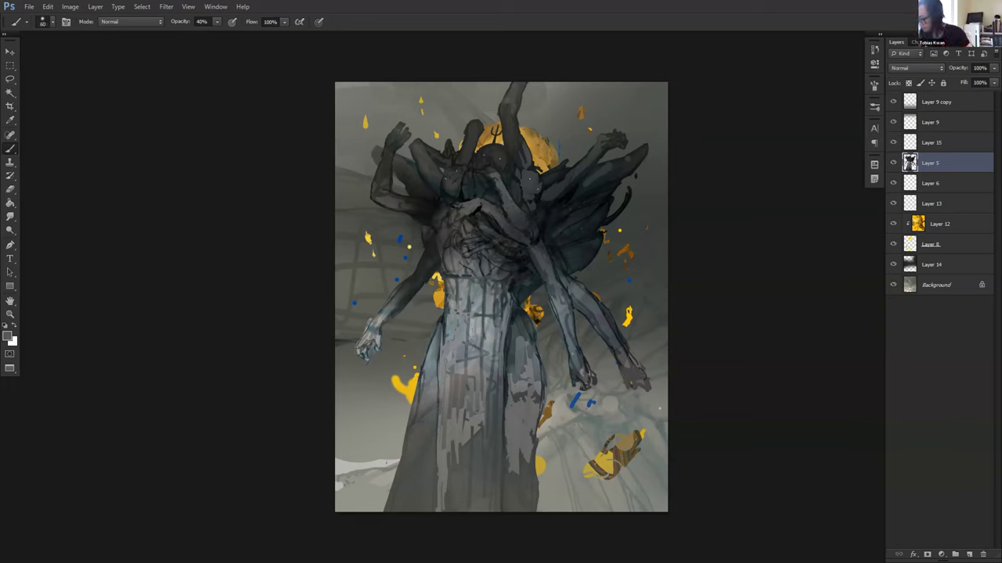
# Step: Retouch the upper chest with a sampled grey and paint a black fold line down the robe between its central and right panels
pyautogui.keyDown('alt'); pyautogui.click(460, 211); pyautogui.keyUp('alt')
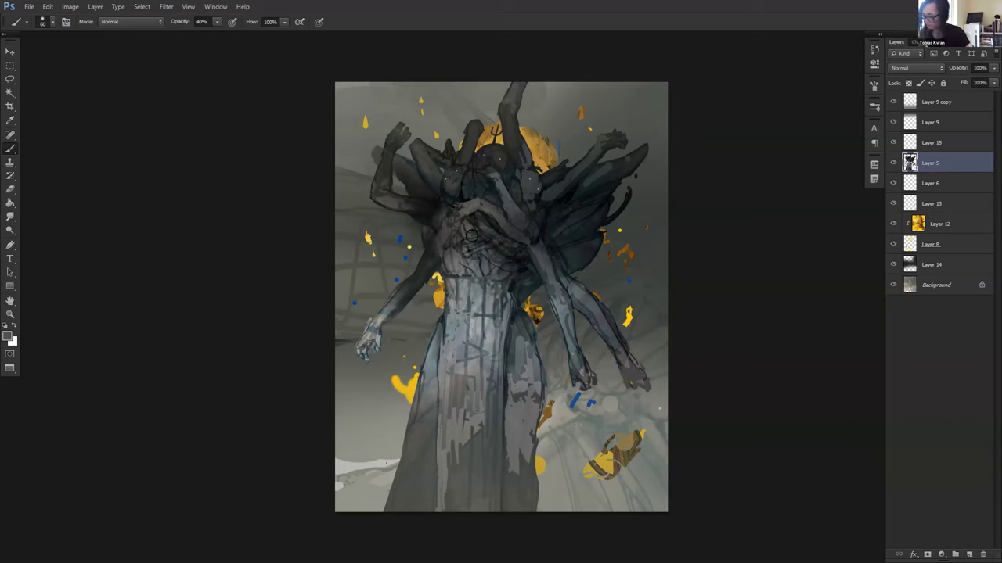
pyautogui.press('d')
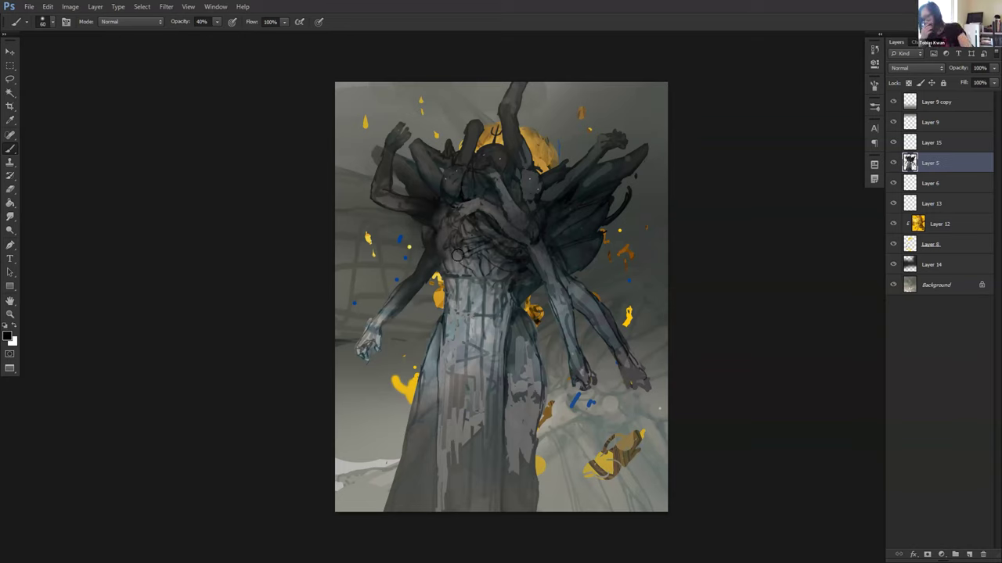
pyautogui.press('[')
pyautogui.press('[')
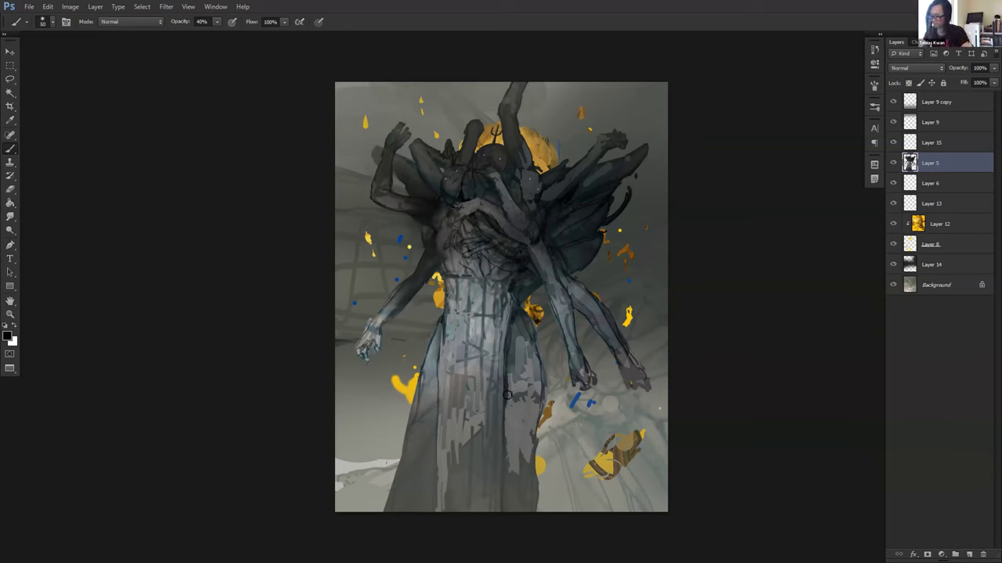
pyautogui.moveTo(505, 367); pyautogui.dragTo(507, 435)
# Step: Lasso the robe's left panel, shade its lower part with a large soft black brush at 100% opacity, and deselect
pyautogui.press('0')
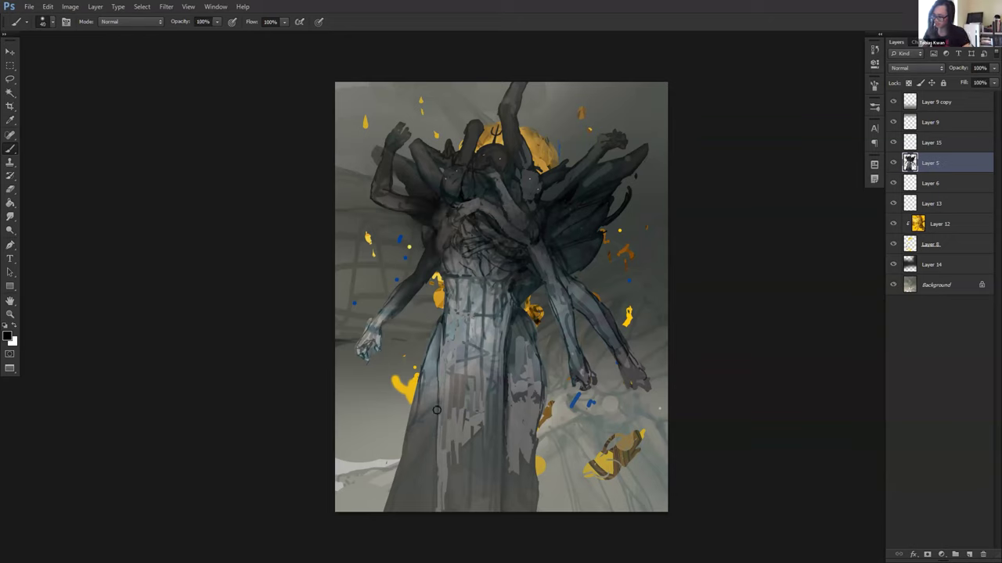
pyautogui.press('l')
pyautogui.moveTo(439, 283)
pyautogui.mouseDown()
pyautogui.moveTo(440, 447)
pyautogui.moveTo(384, 504)
pyautogui.moveTo(439, 283)
pyautogui.mouseUp()
pyautogui.press('b')
pyautogui.keyDown('alt'); pyautogui.rightClick(458, 414); pyautogui.keyUp('alt')
pyautogui.moveTo(456, 481); pyautogui.dragTo(474, 371)
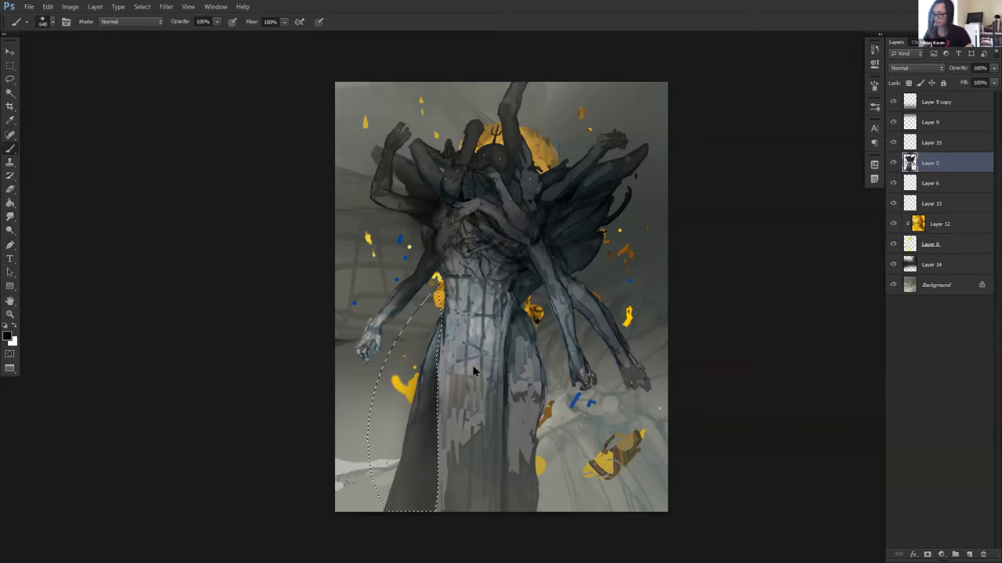
pyautogui.hotkey('ctrl', 'z')
pyautogui.moveTo(451, 501); pyautogui.dragTo(454, 462)
pyautogui.hotkey('ctrl', 'd')
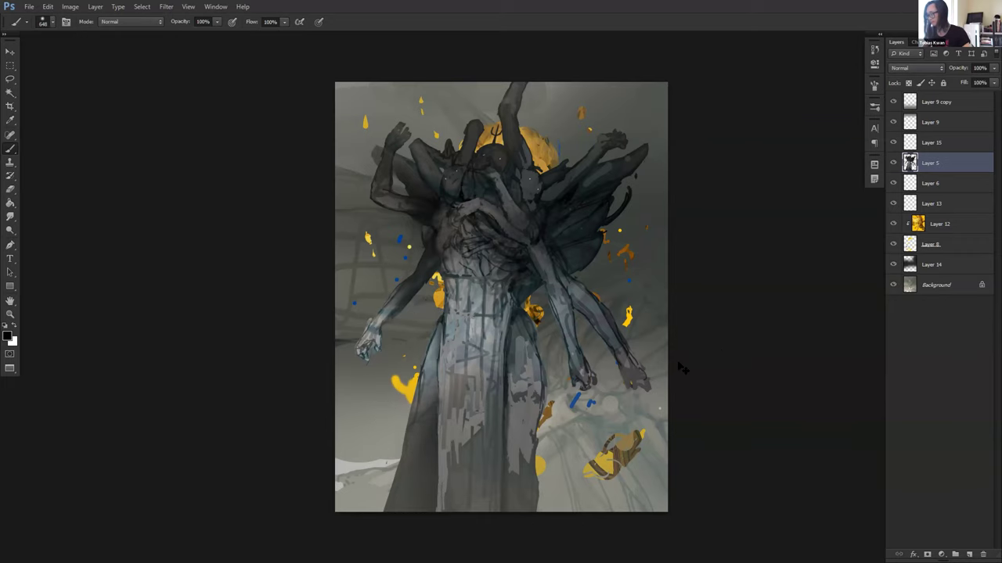
# Step: Paint a soft black shadow over the robe's lower right side and fade the stroke to 48% opacity
pyautogui.moveTo(520, 429); pyautogui.dragTo(515, 507)
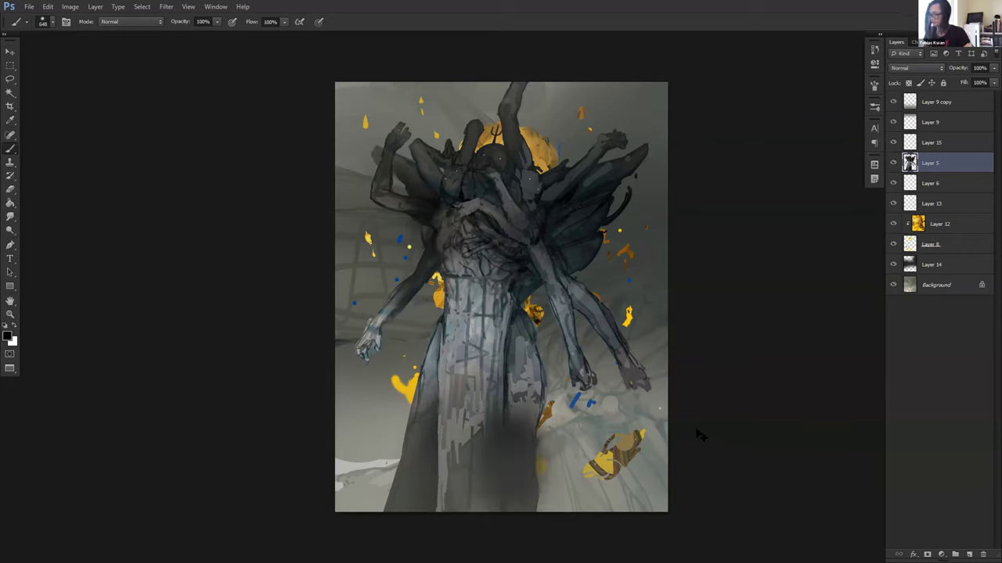
pyautogui.hotkey('ctrl', 'shift', 'f')
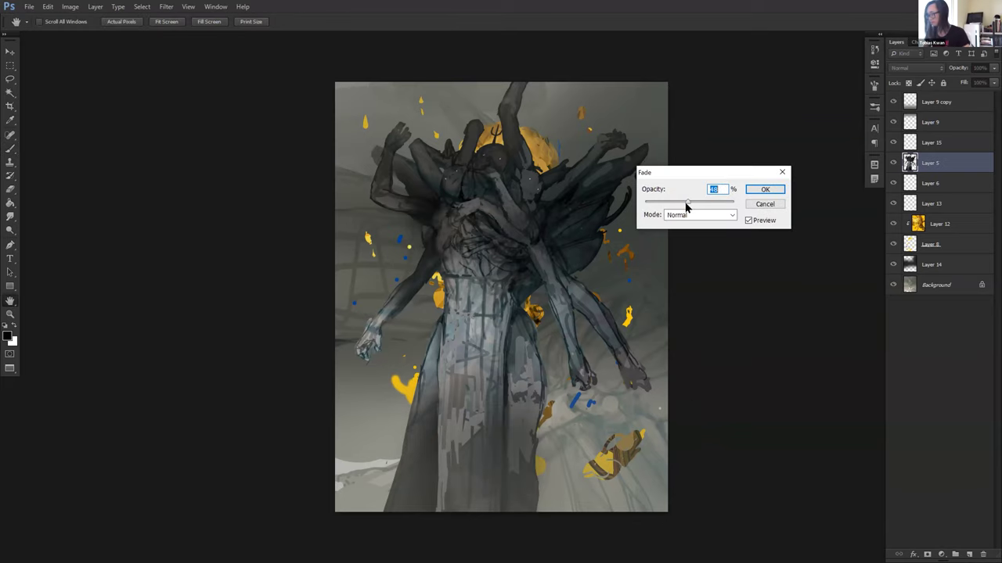
pyautogui.press('Return')
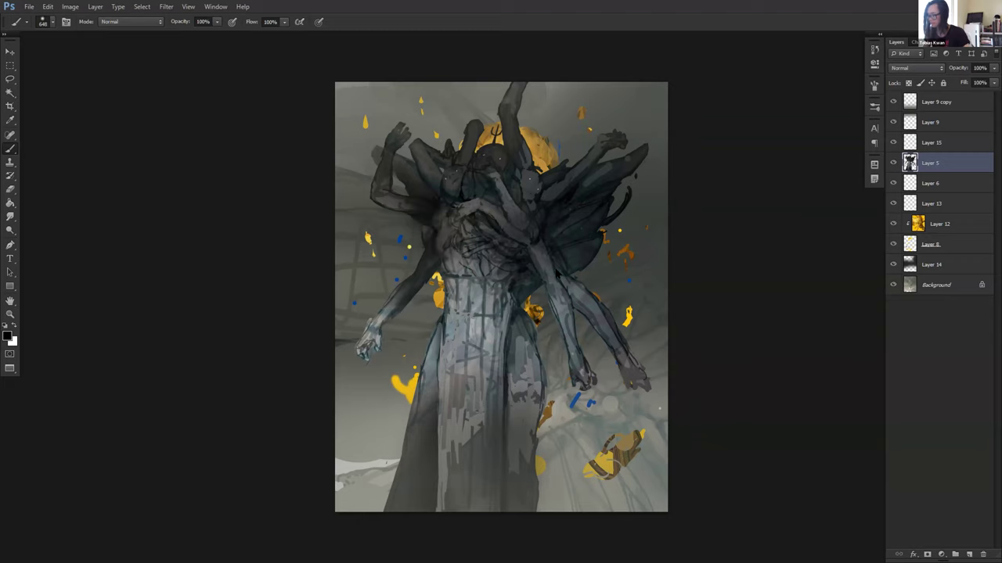
# Step: Paint a small dark accent beside the waist beneath the wing with a size 40 brush, and sample a dark wing tone
pyautogui.press('[')
pyautogui.press('[')
pyautogui.press('[')
pyautogui.press('[')
pyautogui.press('[')
pyautogui.press('[')
pyautogui.press('[')
pyautogui.press('[')
pyautogui.press('[')
pyautogui.press('[')
pyautogui.press('[')
pyautogui.press('[')
pyautogui.press('[')
pyautogui.press('[')
pyautogui.press('[')
pyautogui.press('[')
pyautogui.press('[')
pyautogui.press('[')
pyautogui.press('[')
pyautogui.press('[')
pyautogui.press('[')
pyautogui.moveTo(517, 288); pyautogui.dragTo(534, 286)
pyautogui.keyDown('alt'); pyautogui.click(597, 223); pyautogui.keyUp('alt')
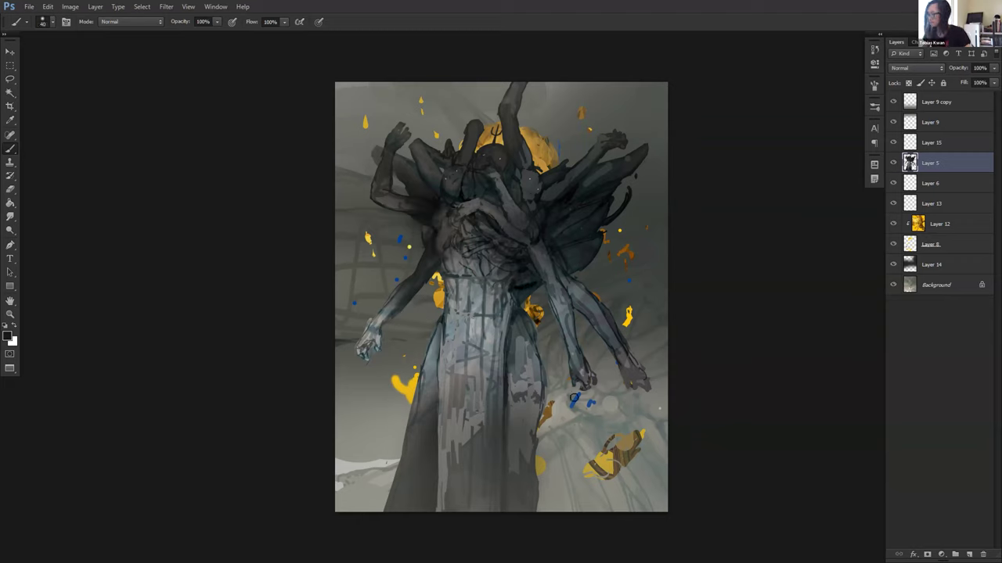
# Step: On Layer 6, paint thick black curved shapes sweeping from both canvas edges toward the figure, redoing unwanted strokes
pyautogui.click(931, 184)
pyautogui.click(983, 554)
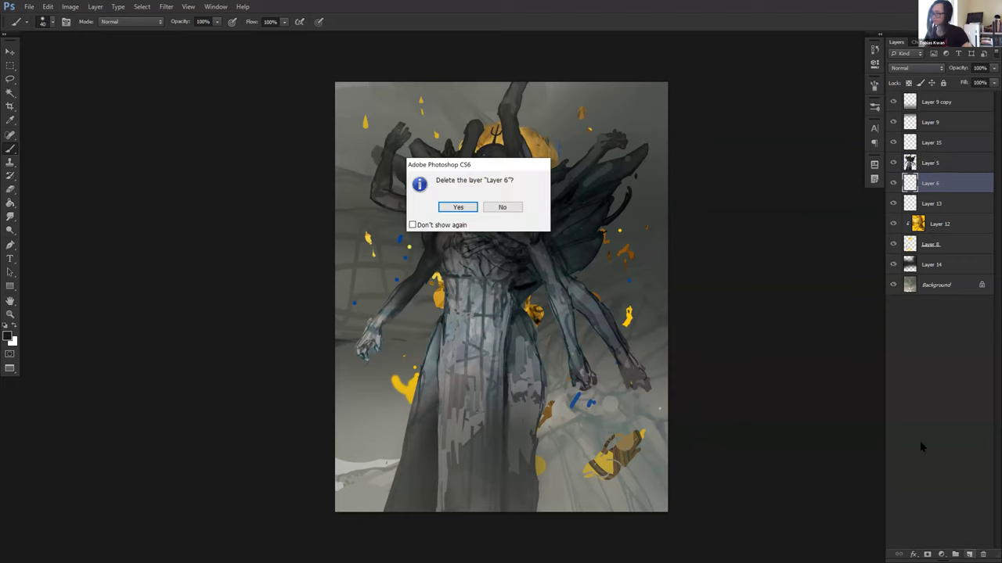
pyautogui.click(490, 206)
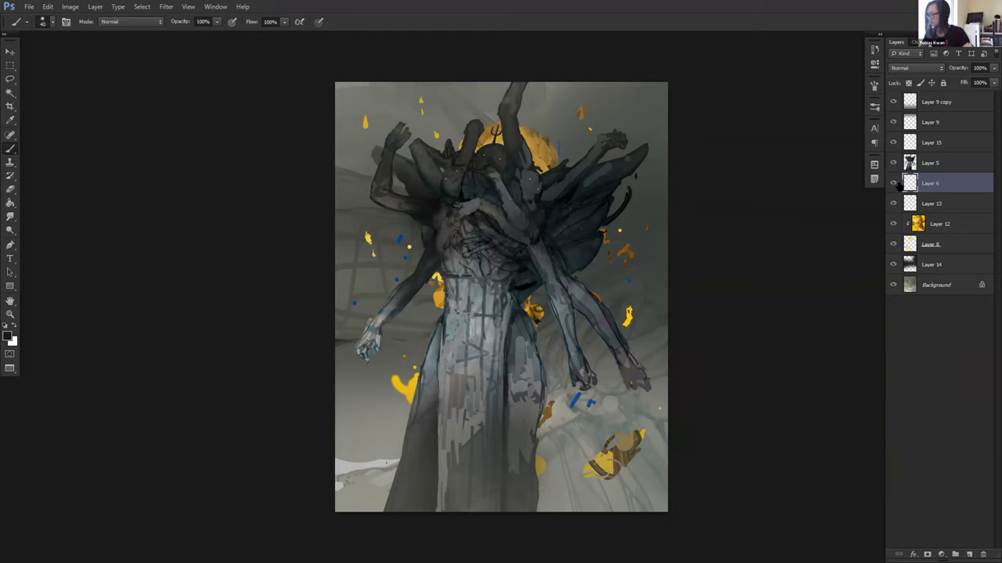
pyautogui.press('d')
pyautogui.rightClick(612, 232)
pyautogui.press('Return')
pyautogui.hotkey('ctrl', '-')
pyautogui.hotkey('ctrl', '-')
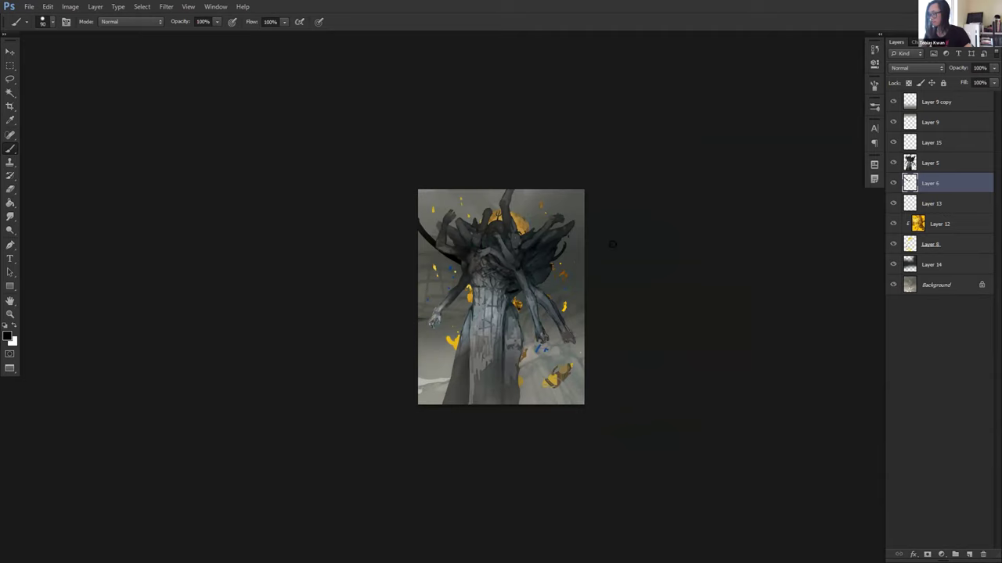
pyautogui.hotkey('ctrl', 'z')
pyautogui.moveTo(424, 261); pyautogui.dragTo(455, 274)
pyautogui.hotkey('ctrl', 'z')
pyautogui.moveTo(418, 216)
pyautogui.mouseDown()
pyautogui.moveTo(453, 270)
pyautogui.moveTo(586, 235)
pyautogui.moveTo(598, 214)
pyautogui.mouseUp()
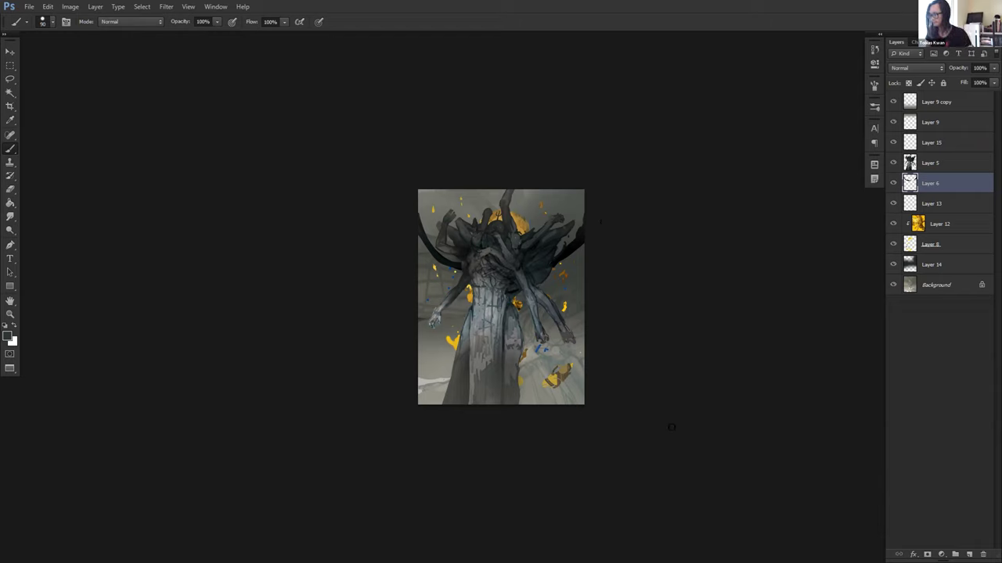
# Step: On Layer 8, paint white under the clipped gold texture beside the waist and above the raised hand, trimming the upper fragment with the Eraser
pyautogui.click(931, 247)
pyautogui.press('x')
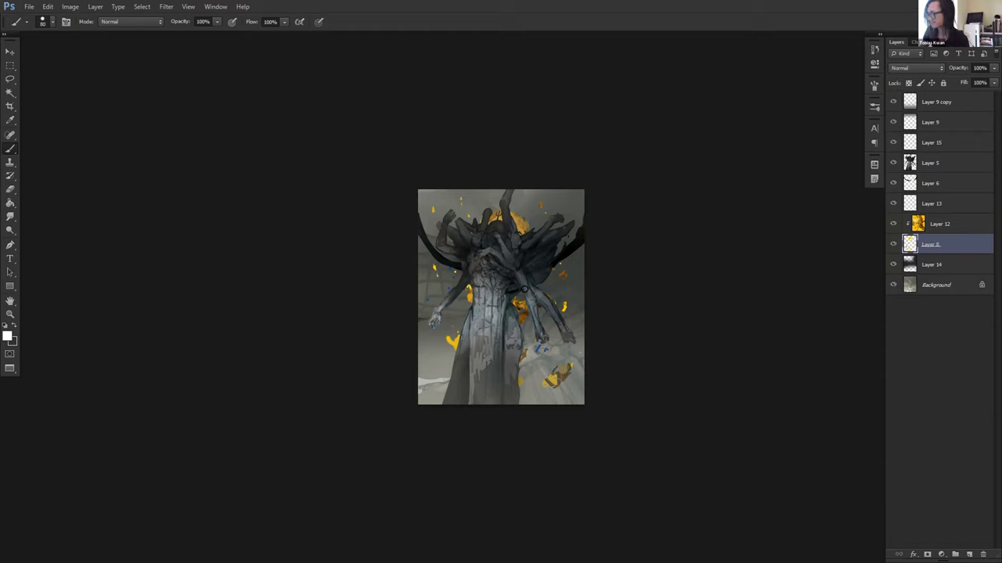
pyautogui.moveTo(552, 205); pyautogui.dragTo(559, 210)
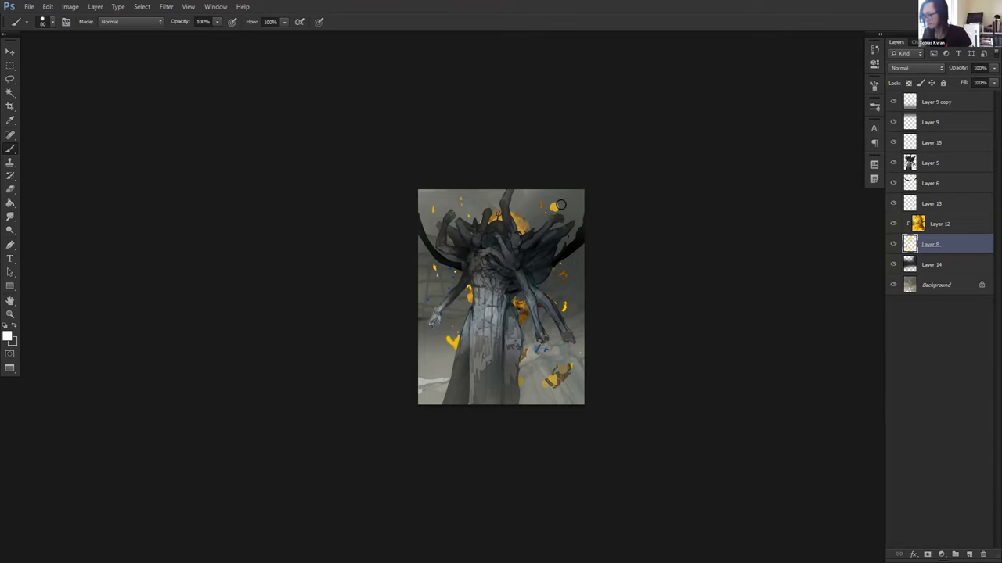
pyautogui.press('e')
pyautogui.moveTo(561, 202); pyautogui.dragTo(558, 214)
pyautogui.press('b')
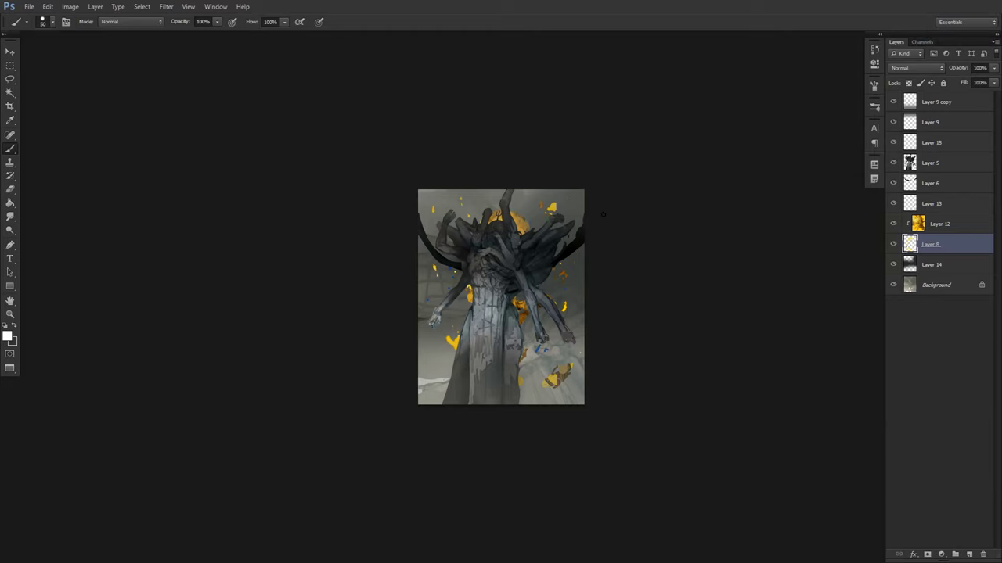
# Step: Touch up the small gold fragments on Layer 8, and toggle the clipped texture on Layer 12 to compare it
pyautogui.press('e')
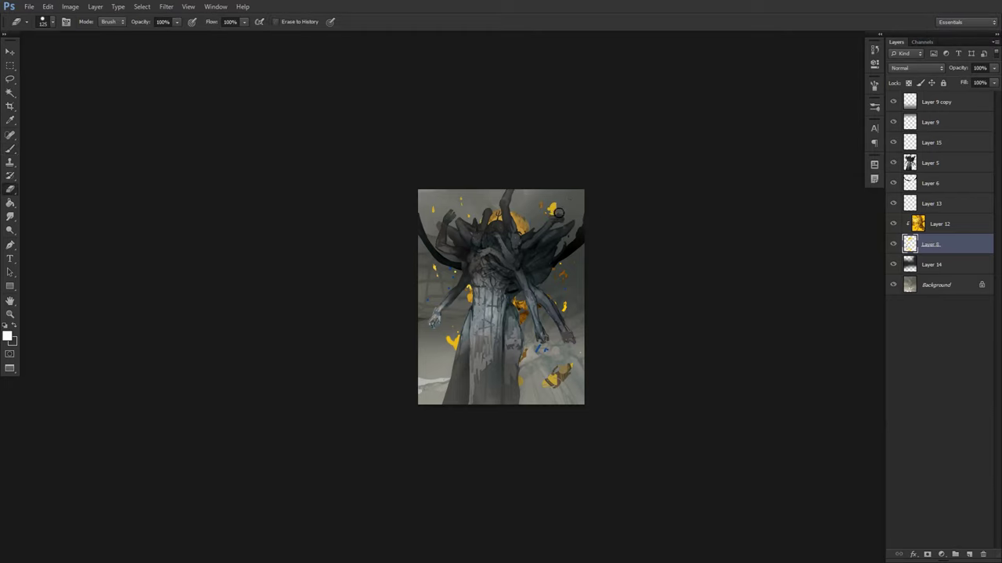
pyautogui.press('b')
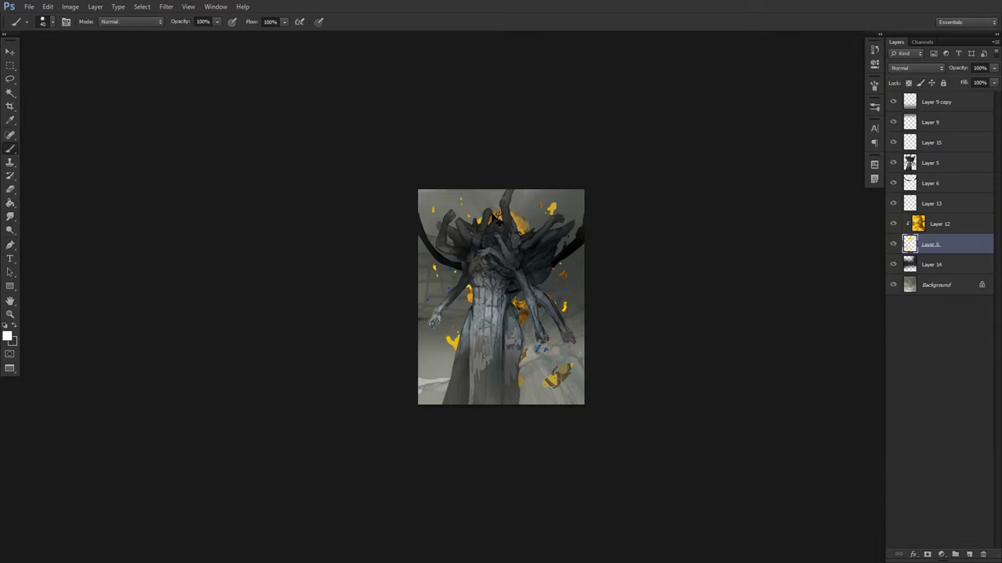
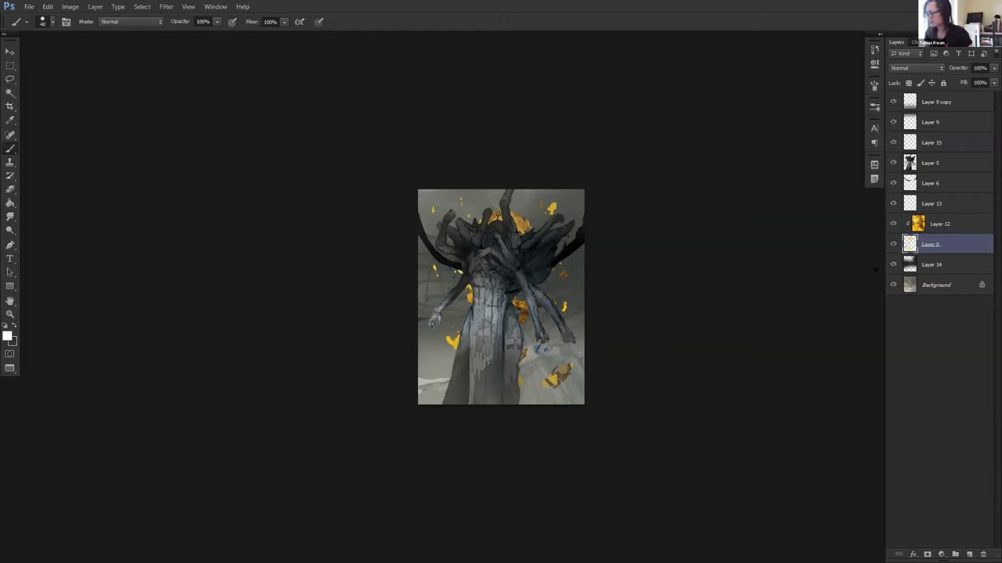
pyautogui.click(923, 227)
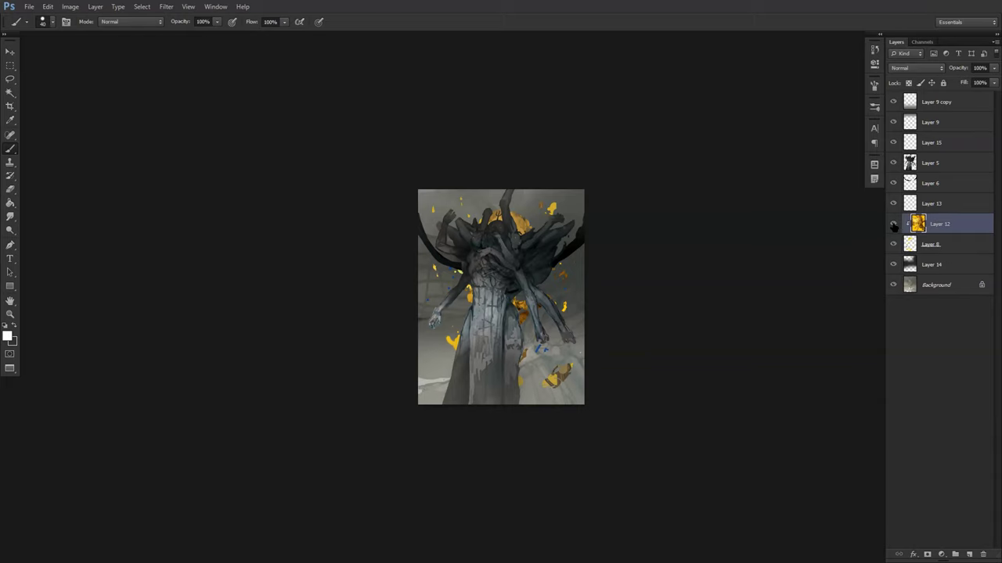
pyautogui.click(893, 226)
pyautogui.click(893, 226)
# Step: On Layer 8, paint curved streaks sweeping outward beneath the arms on both sides to reveal gold texture, trimming them with the Eraser
pyautogui.click(946, 249)
pyautogui.press('x')
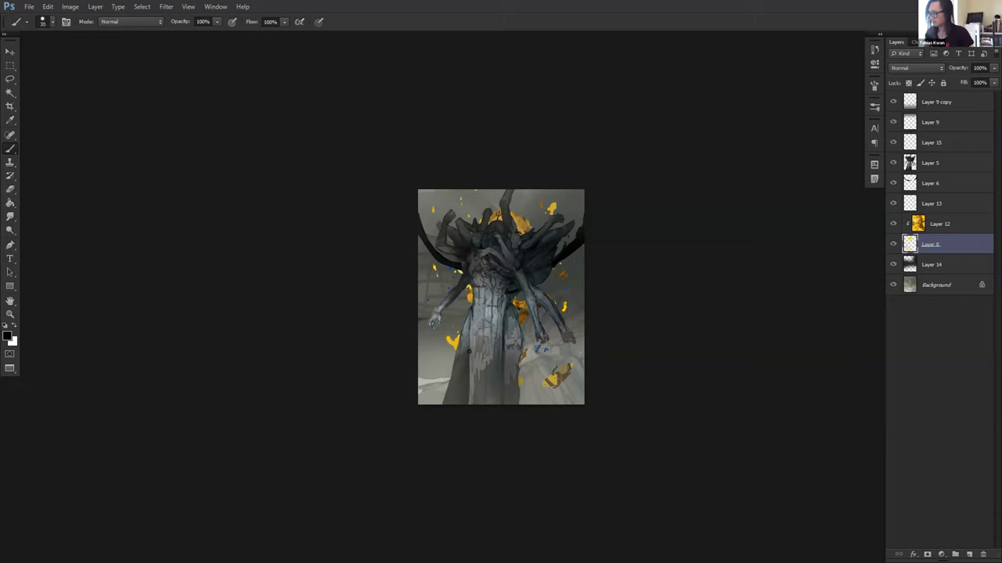
pyautogui.moveTo(419, 307); pyautogui.dragTo(461, 287)
pyautogui.moveTo(560, 293); pyautogui.dragTo(586, 328)
pyautogui.press('e')
pyautogui.rightClick(585, 330)
# Step: Copy a lassoed piece of Layer 12's gold texture to a new layer, widen it to 235.42%, and place it above Layer 12
pyautogui.click(947, 229)
pyautogui.press('l')
pyautogui.moveTo(478, 270)
pyautogui.mouseDown()
pyautogui.moveTo(553, 177)
pyautogui.moveTo(485, 282)
pyautogui.mouseUp()
pyautogui.hotkey('ctrl', 'j')
pyautogui.press('v')
pyautogui.hotkey('ctrl', 't')
pyautogui.moveTo(601, 319); pyautogui.dragTo(716, 319)
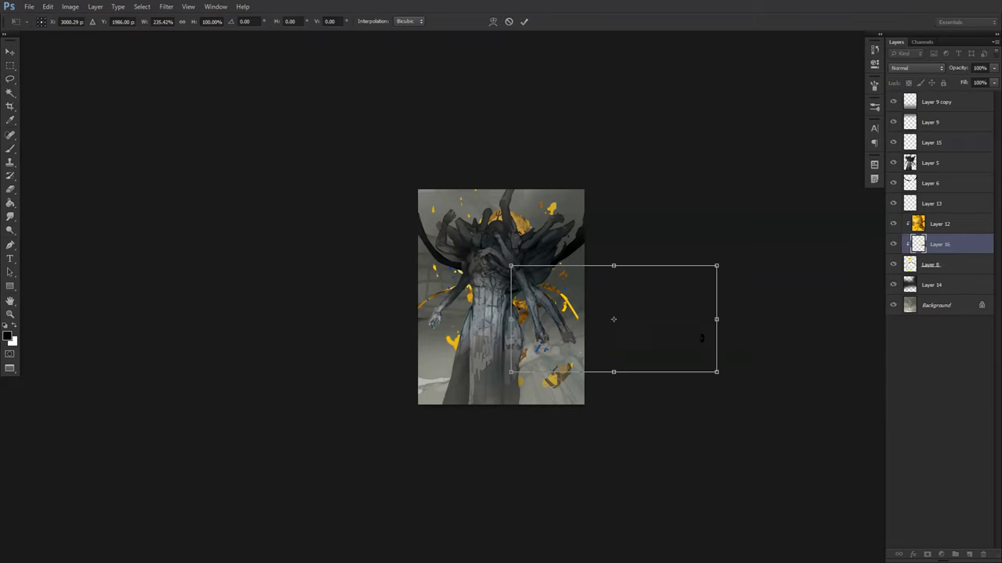
pyautogui.press('Return')
pyautogui.moveTo(946, 224); pyautogui.dragTo(945, 227)
pyautogui.press('r')
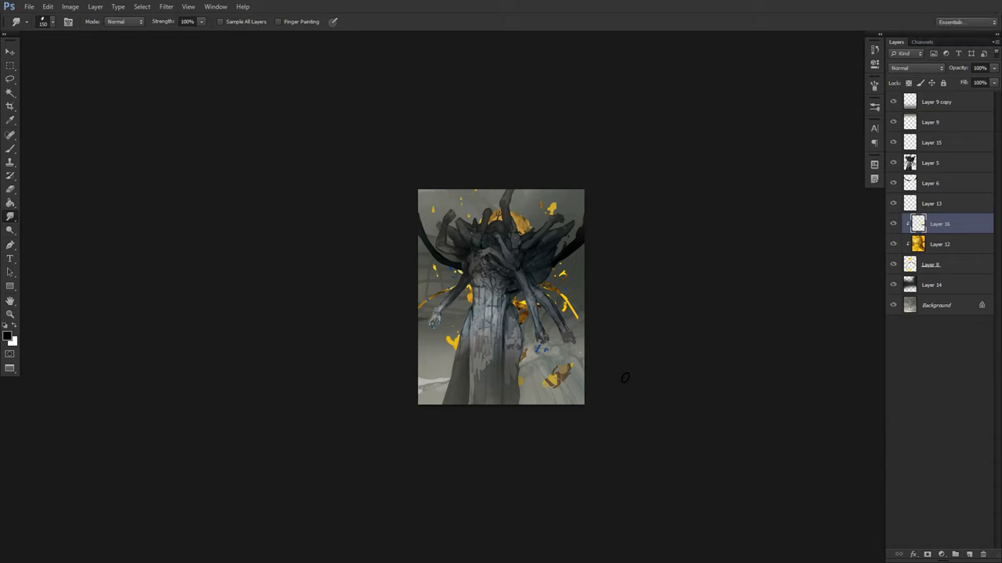
# Step: Add a Color Balance adjustment layer above Layer 9 copy and set its opacity to 10%
pyautogui.click(936, 106)
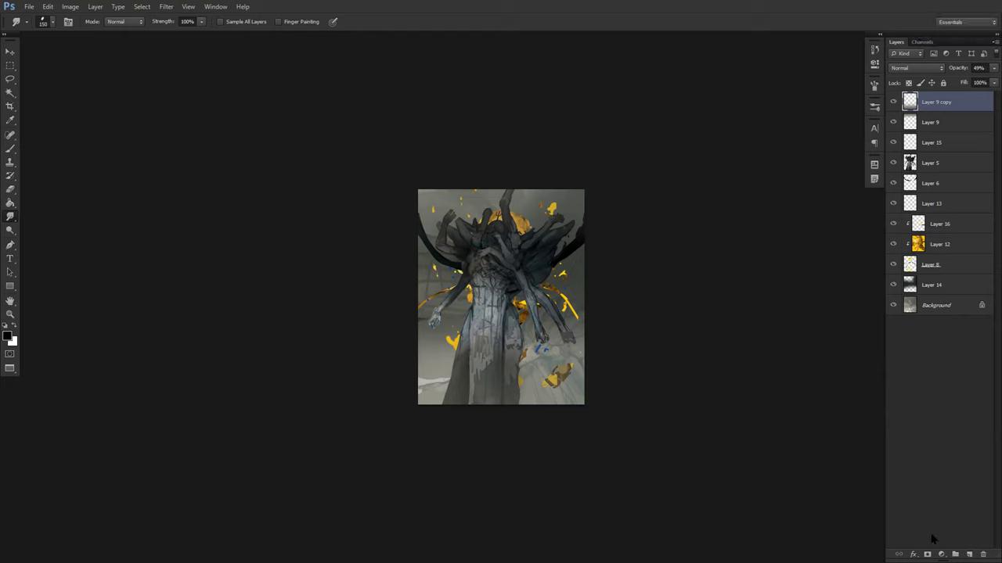
pyautogui.click(942, 554)
pyautogui.click(939, 443)
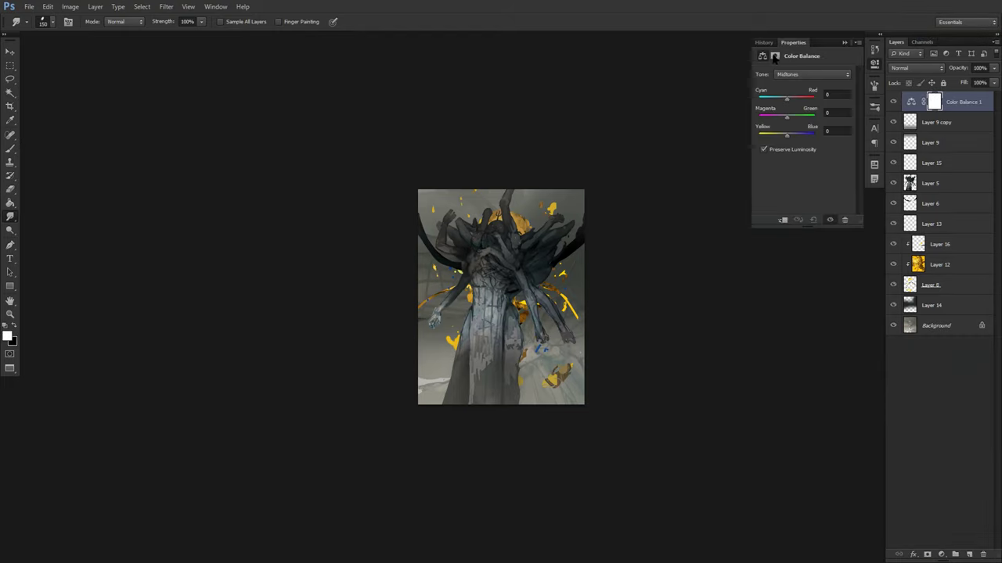
pyautogui.click(979, 68)
pyautogui.write('10')
# Step: Tune the Color Balance layer's shadows toward green, highlights toward magenta, and midtones slightly toward yellow and red
pyautogui.click(806, 75)
pyautogui.click(800, 86)
pyautogui.click(795, 116)
pyautogui.click(811, 74)
pyautogui.click(795, 103)
pyautogui.click(775, 117)
pyautogui.click(800, 76)
pyautogui.click(798, 94)
pyautogui.moveTo(787, 135); pyautogui.dragTo(782, 135)
pyautogui.click(798, 98)
# Step: Increase the Background layer's saturation with Hue/Saturation and add a new empty layer directly above it
pyautogui.click(931, 325)
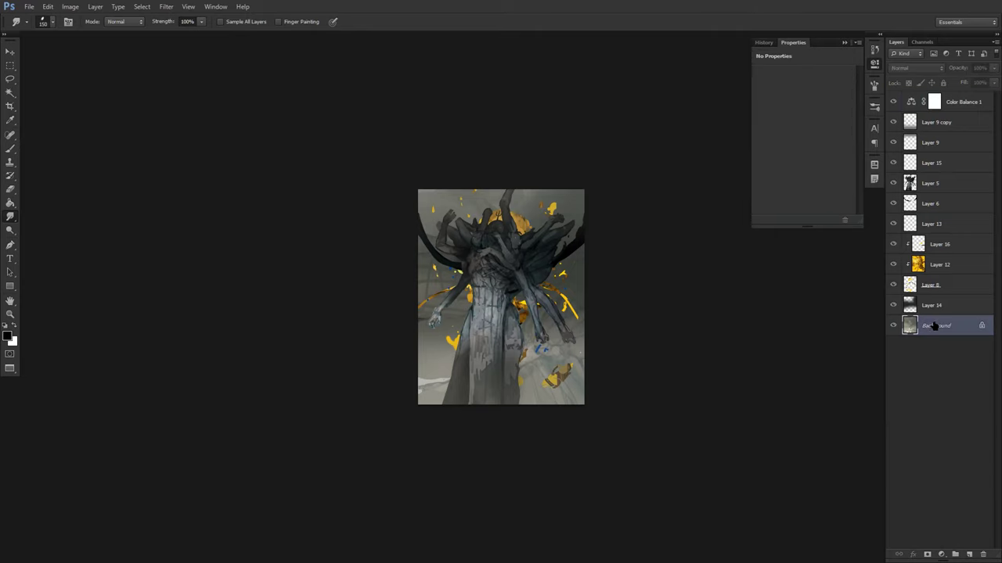
pyautogui.hotkey('ctrl', 'u')
pyautogui.moveTo(811, 237)
pyautogui.mouseDown()
pyautogui.moveTo(827, 241)
pyautogui.moveTo(819, 240)
pyautogui.mouseUp()
pyautogui.press('Return')
pyautogui.press('r')
pyautogui.click(969, 554)
pyautogui.press('b')
pyautogui.press('x')
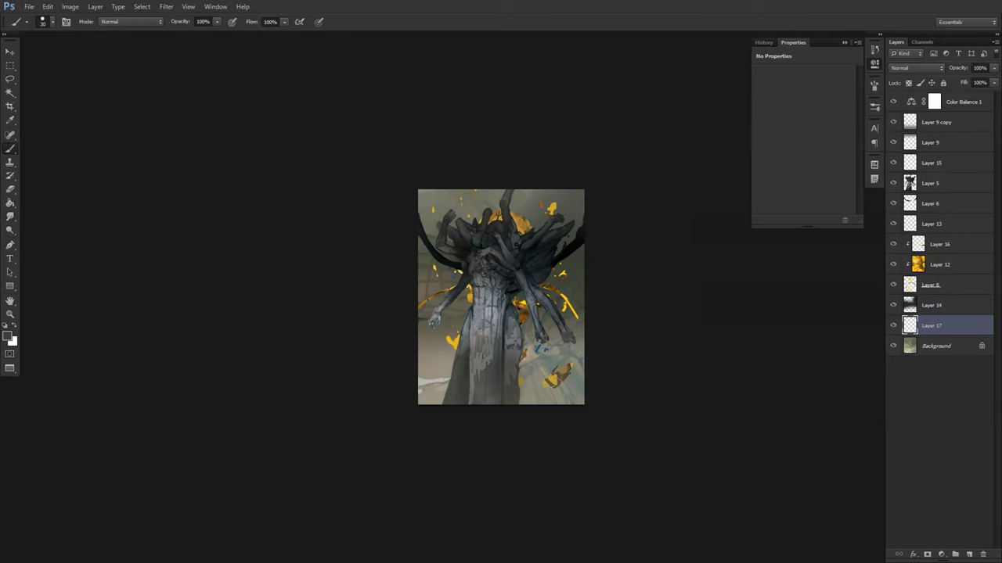
pyautogui.rightClick(627, 271)
# Step: Lighten the black curved shapes on Layer 6 with two Hue/Saturation adjustments
pyautogui.click(929, 202)
pyautogui.hotkey('ctrl', 'u')
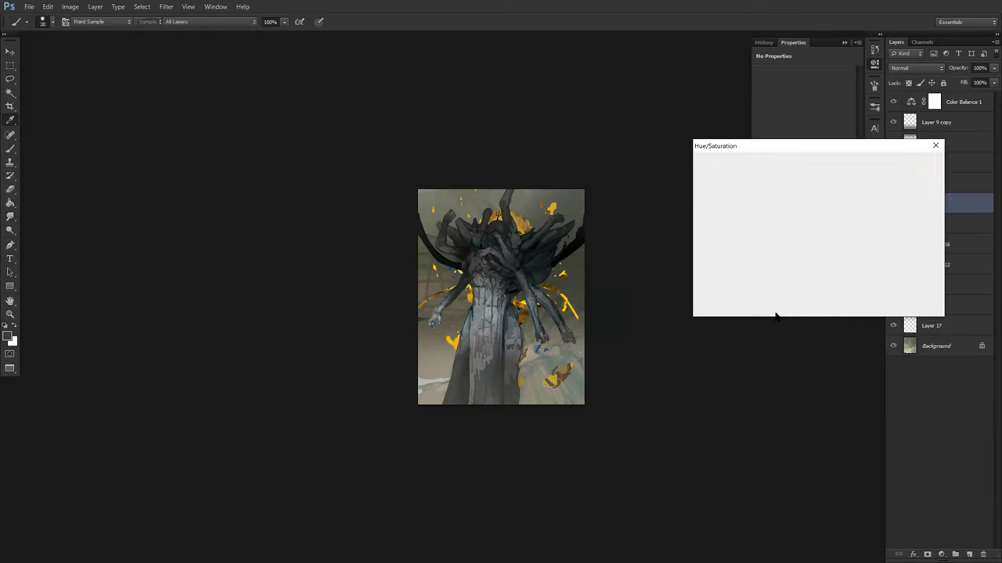
pyautogui.click(802, 264)
pyautogui.press('Return')
pyautogui.hotkey('ctrl', 'u')
pyautogui.click(791, 266)
pyautogui.press('Return')
# Step: Refine the curved shapes at both canvas edges on Layer 6 with the Brush, slimming them with the Eraser
pyautogui.press('r')
pyautogui.press('b')
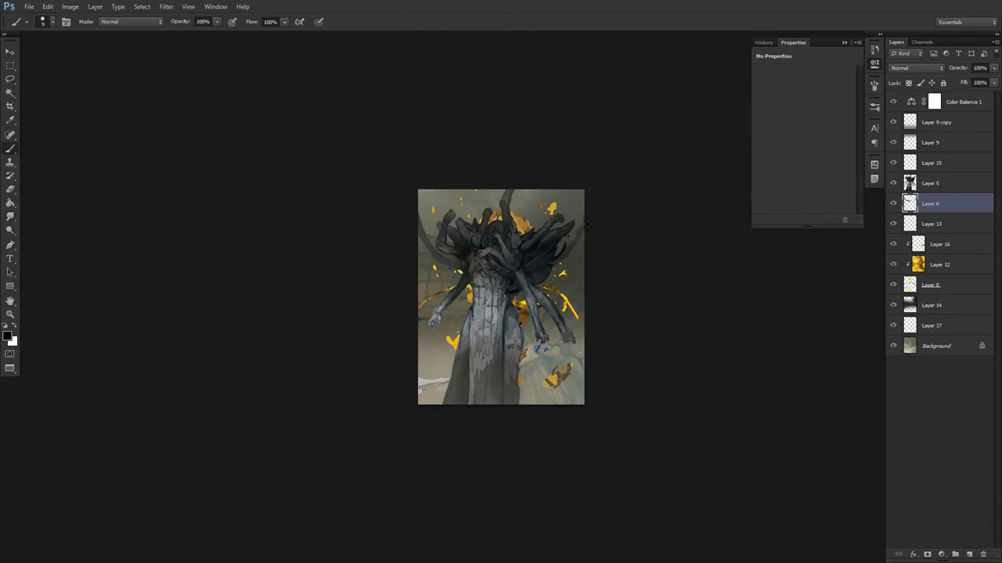
pyautogui.press('e')
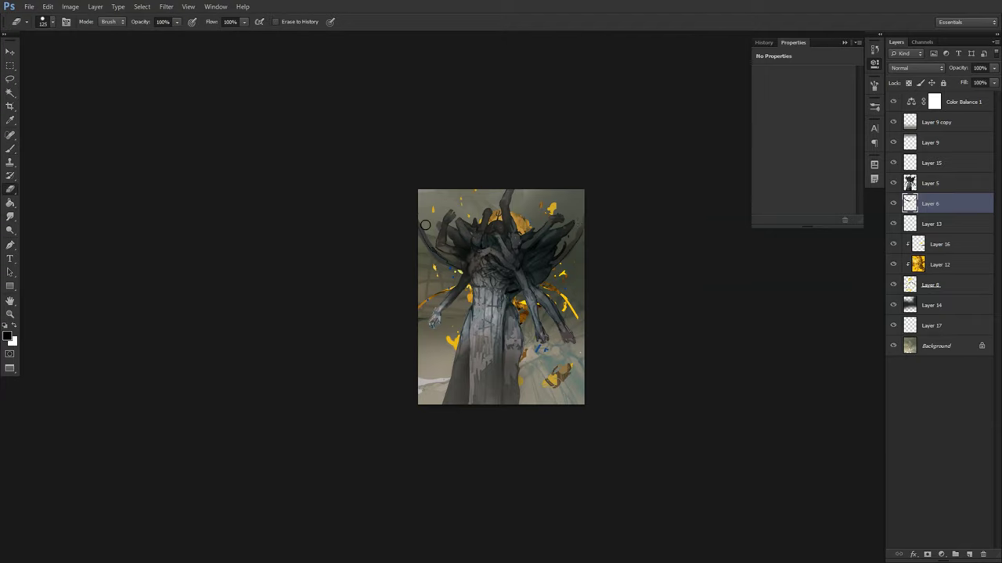
pyautogui.press('b')
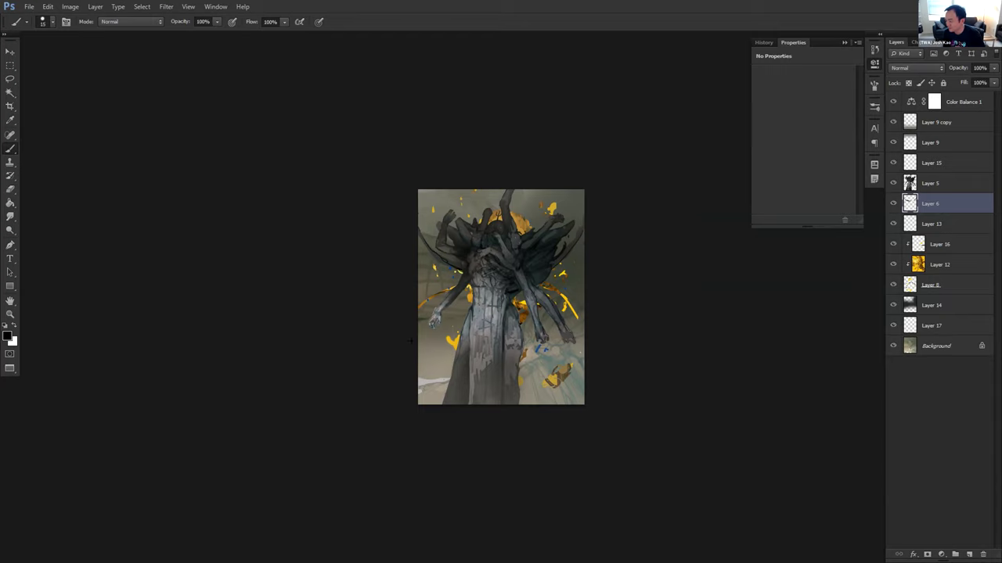
pyautogui.moveTo(543, 284); pyautogui.dragTo(582, 300)
pyautogui.press(']')
pyautogui.press(']')
pyautogui.press(']')
pyautogui.hotkey('ctrl', 'z')
pyautogui.moveTo(413, 331); pyautogui.dragTo(448, 293)
pyautogui.moveTo(543, 291); pyautogui.dragTo(585, 312)
pyautogui.hotkey('ctrl', 'alt', 'z')
pyautogui.hotkey('ctrl', 'alt', 'z')
# Step: On Layer 6, paint curved limbs from beneath both arms to the canvas edges in a sampled dark grey, trimming them with the Eraser
pyautogui.keyDown('alt'); pyautogui.click(472, 266); pyautogui.keyUp('alt')
pyautogui.moveTo(443, 293)
pyautogui.mouseDown()
pyautogui.moveTo(421, 317)
pyautogui.moveTo(458, 285)
pyautogui.mouseUp()
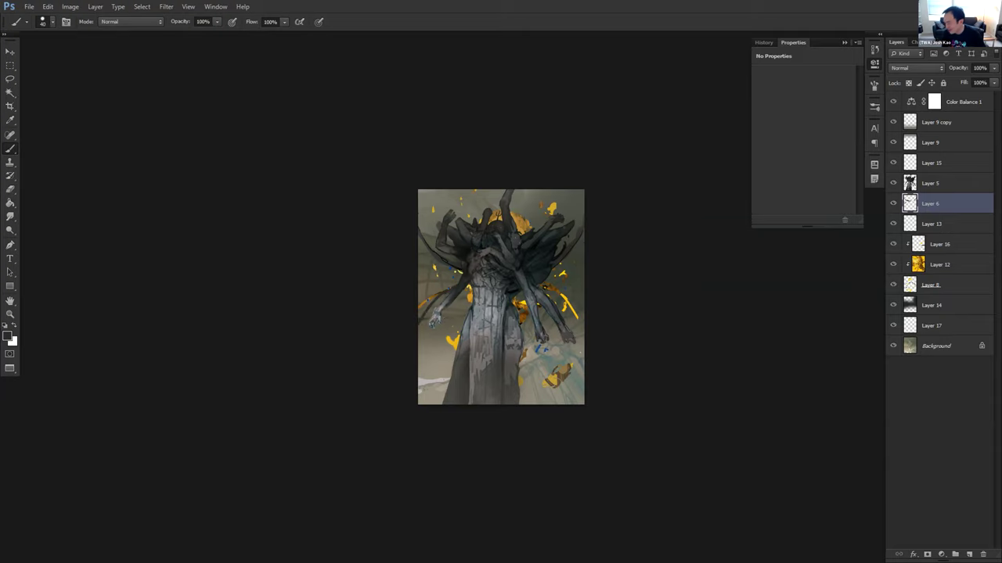
pyautogui.press('e')
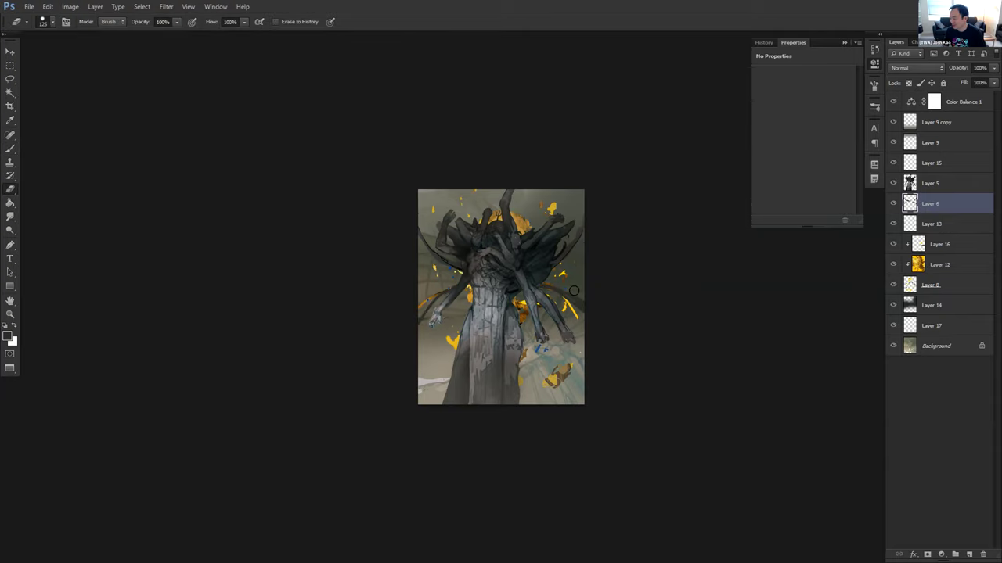
pyautogui.press('b')
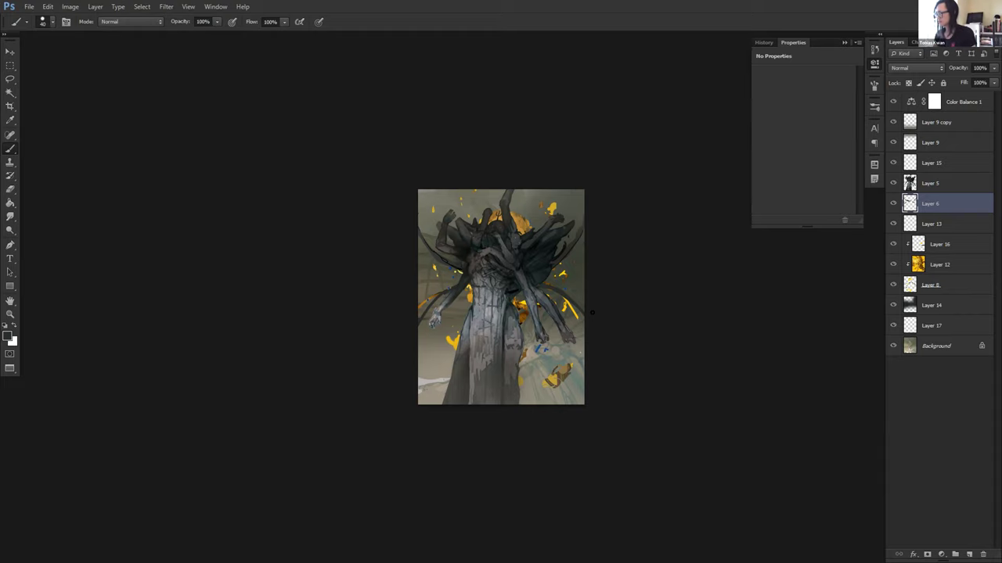
# Step: Toggle Layer 8's visibility to check the gold fragments, and merge Layer 16 down into Layer 12
pyautogui.click(928, 306)
pyautogui.click(929, 284)
pyautogui.click(893, 285)
pyautogui.click(893, 284)
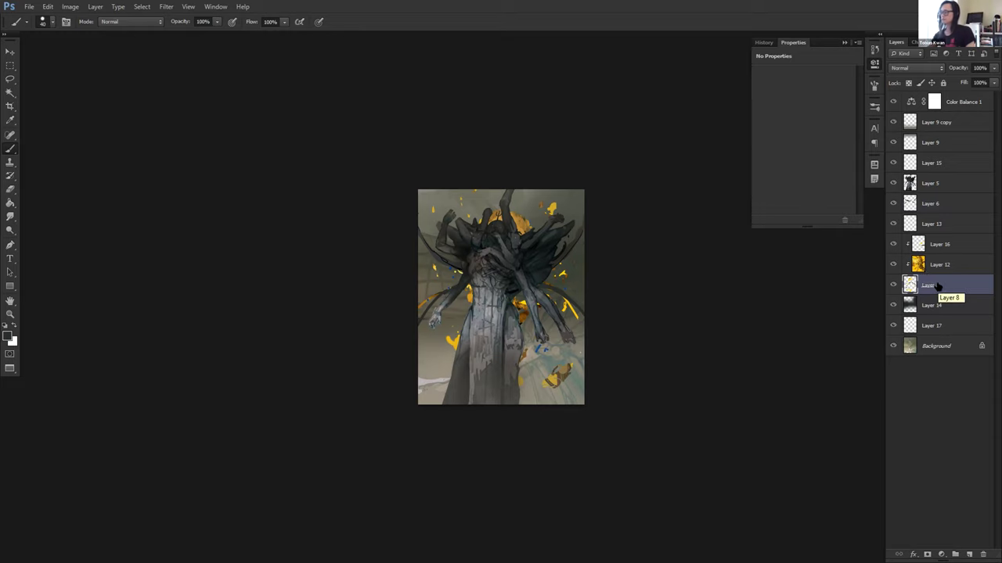
pyautogui.click(943, 245)
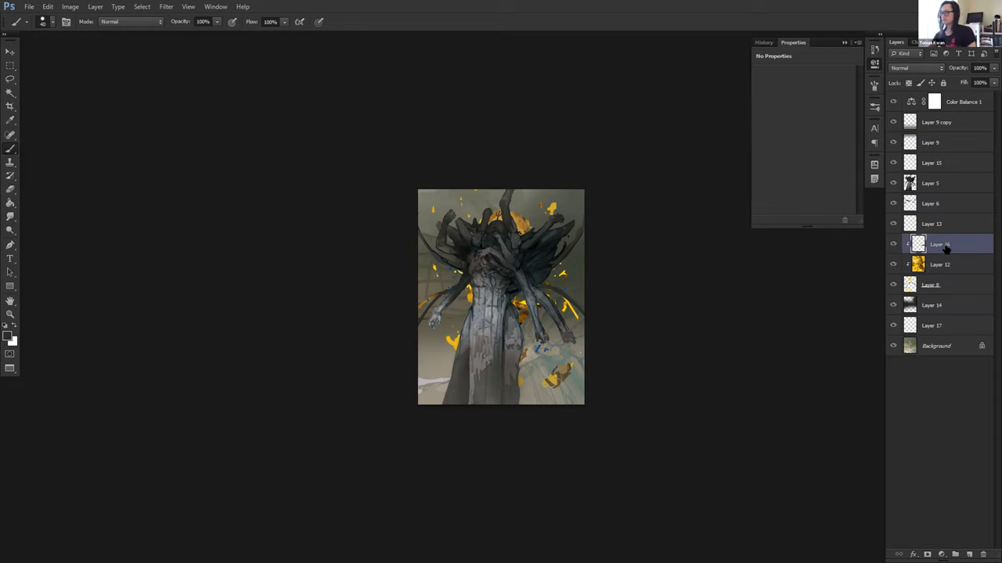
pyautogui.hotkey('ctrl', 'e')
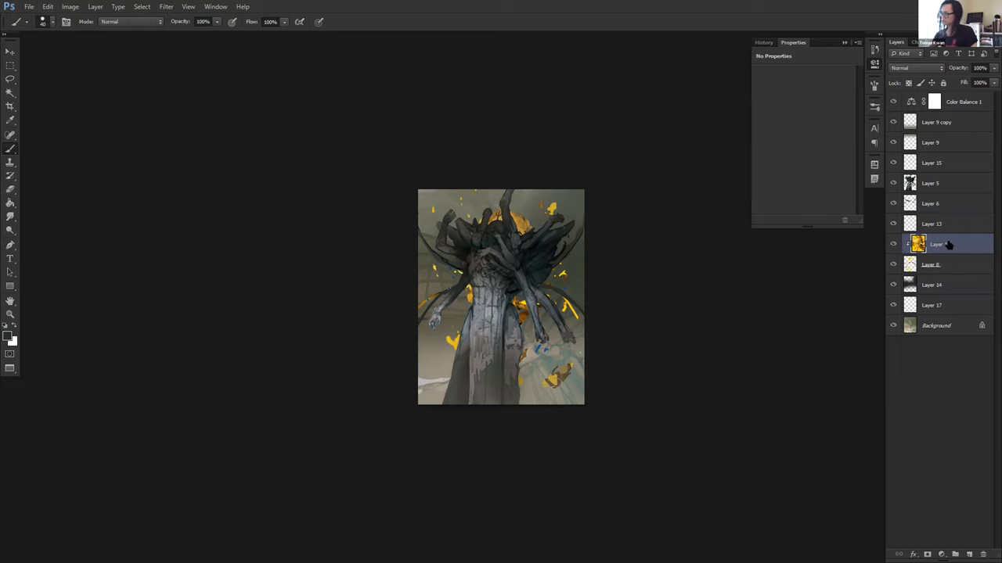
# Step: On Layer 12, paint and smudge sampled orange into the gold fragment left of the robe, and trim its shape on Layer 8
pyautogui.keyDown('alt'); pyautogui.click(529, 316); pyautogui.keyUp('alt')
pyautogui.keyDown('alt'); pyautogui.click(514, 312); pyautogui.keyUp('alt')
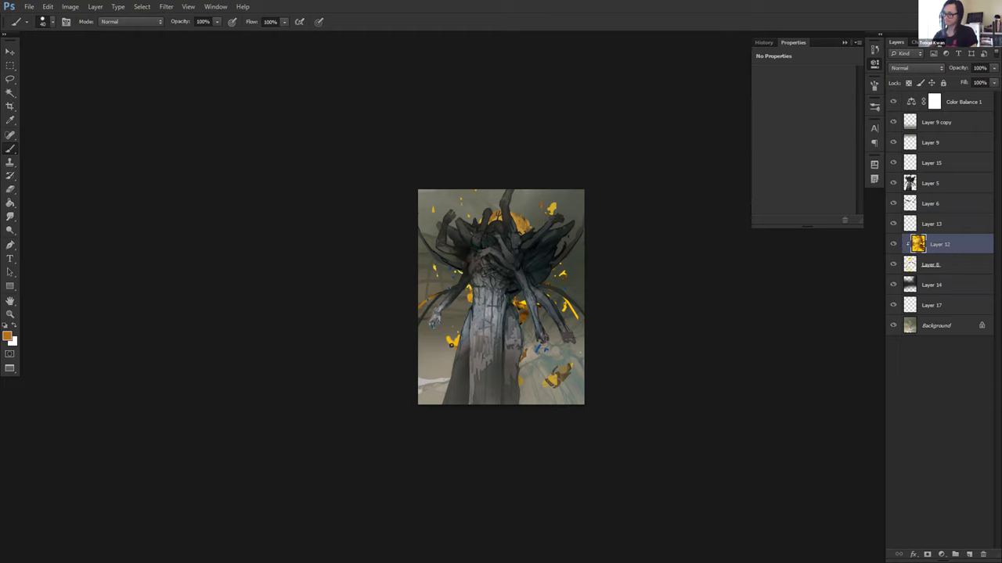
pyautogui.press('r')
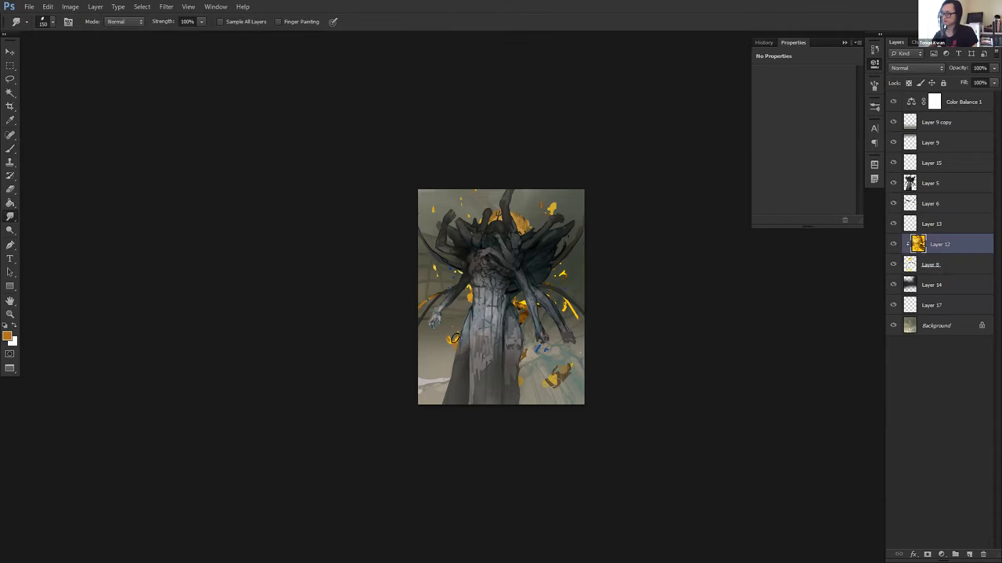
pyautogui.hotkey('alt', '[')
pyautogui.press('e')
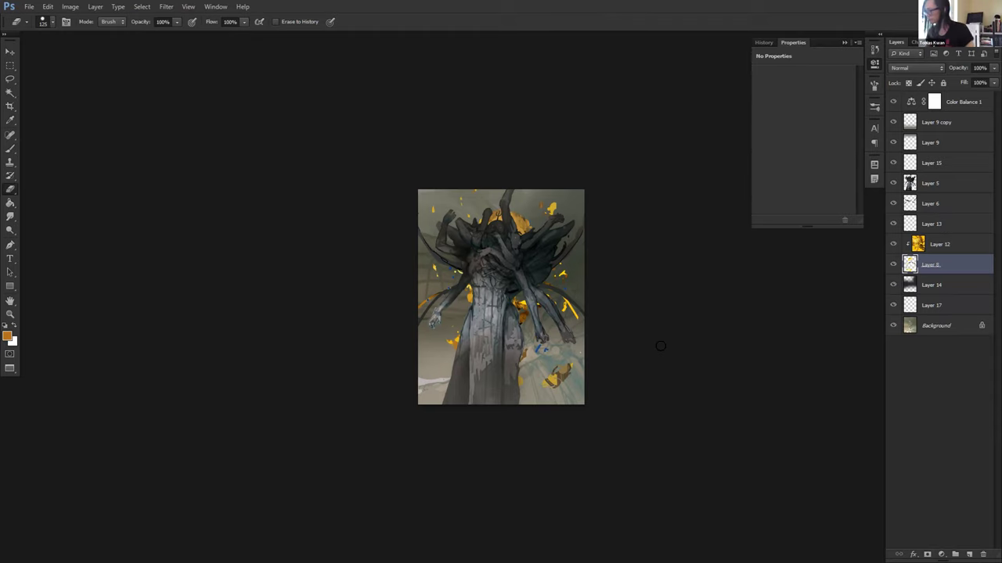
# Step: On Layer 5, open a narrow gap in the robe's lower left hem and smudge its edge
pyautogui.hotkey('ctrl', '=')
pyautogui.hotkey('ctrl', '=')
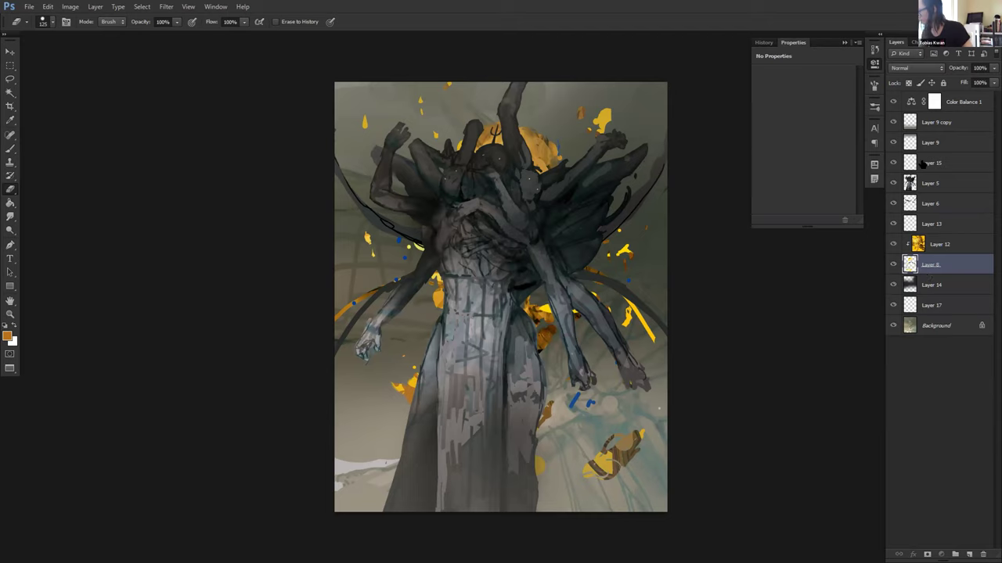
pyautogui.click(933, 183)
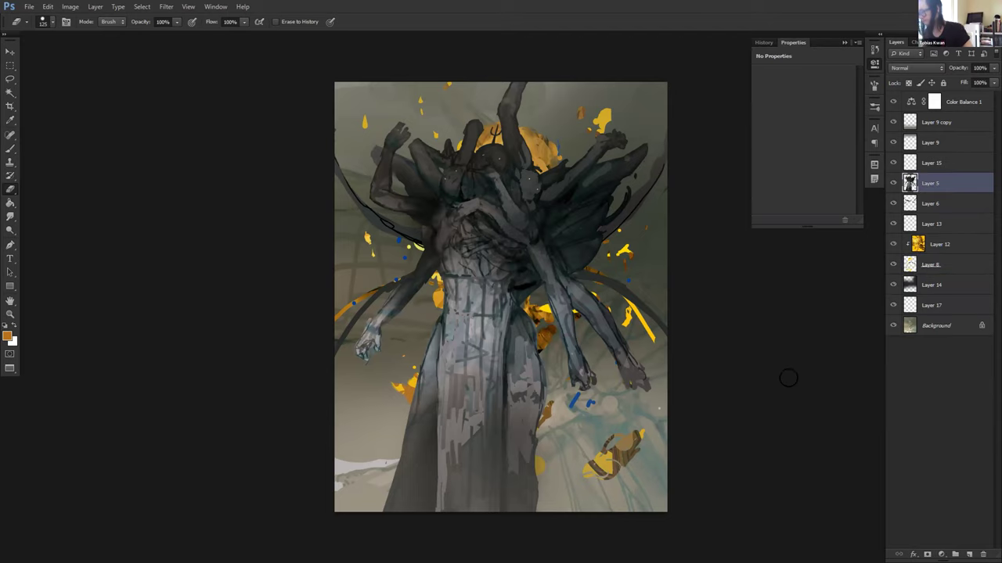
pyautogui.hotkey('ctrl', '-')
pyautogui.hotkey('ctrl', '-')
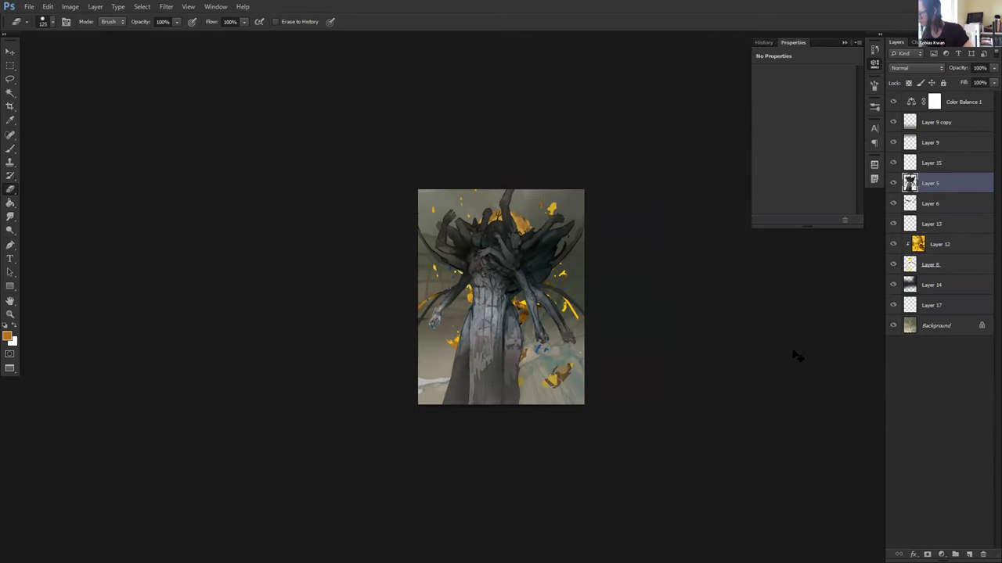
pyautogui.hotkey('ctrl', '=')
pyautogui.hotkey('ctrl', 'z')
pyautogui.hotkey('ctrl', 'z')
pyautogui.press('r')
pyautogui.moveTo(457, 402); pyautogui.dragTo(438, 439)
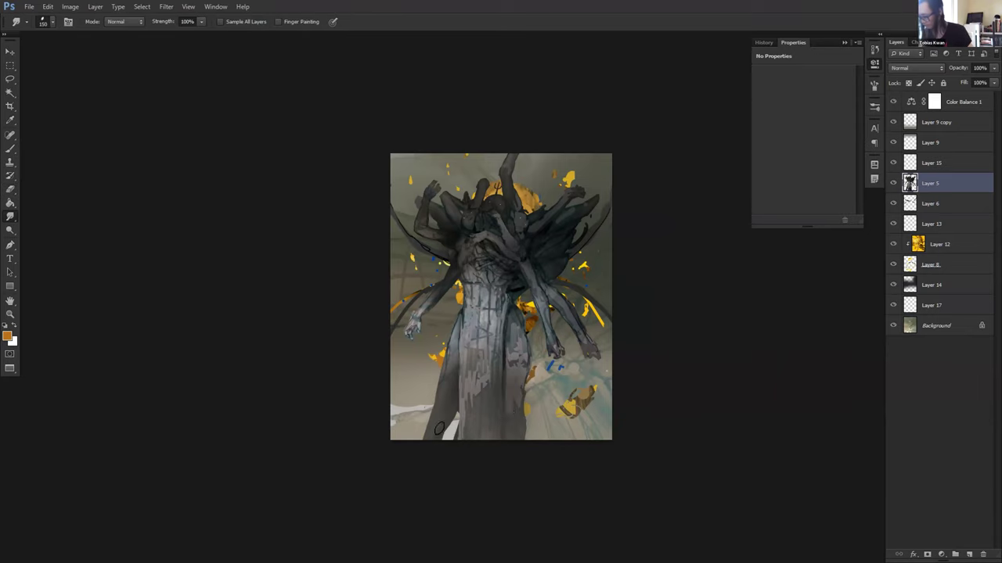
# Step: Erase a narrow vertical strip from the robe's lower centre and smudge the hem beside it
pyautogui.press('e')
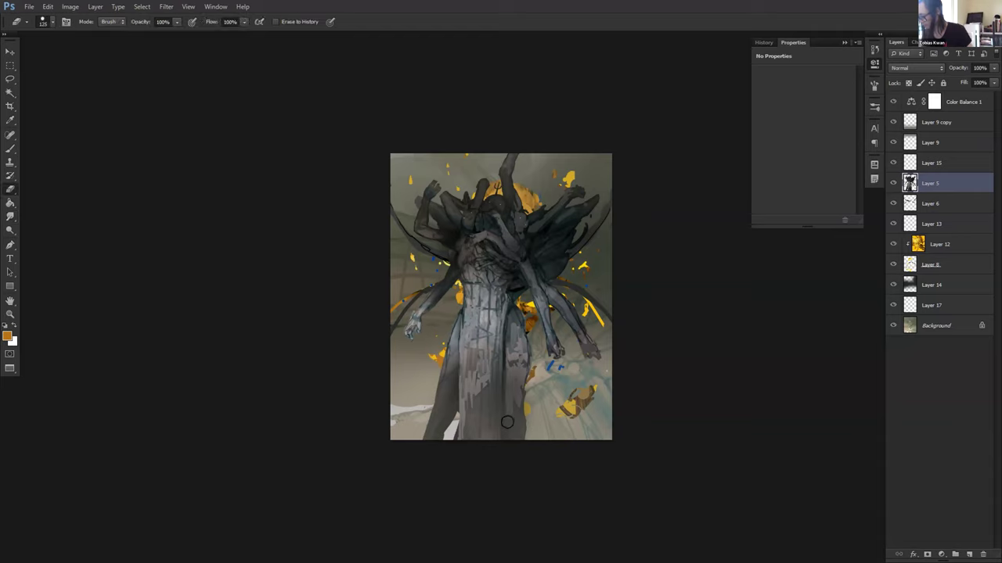
pyautogui.moveTo(505, 415); pyautogui.dragTo(505, 438)
pyautogui.press('r')
pyautogui.moveTo(462, 405); pyautogui.dragTo(462, 454)
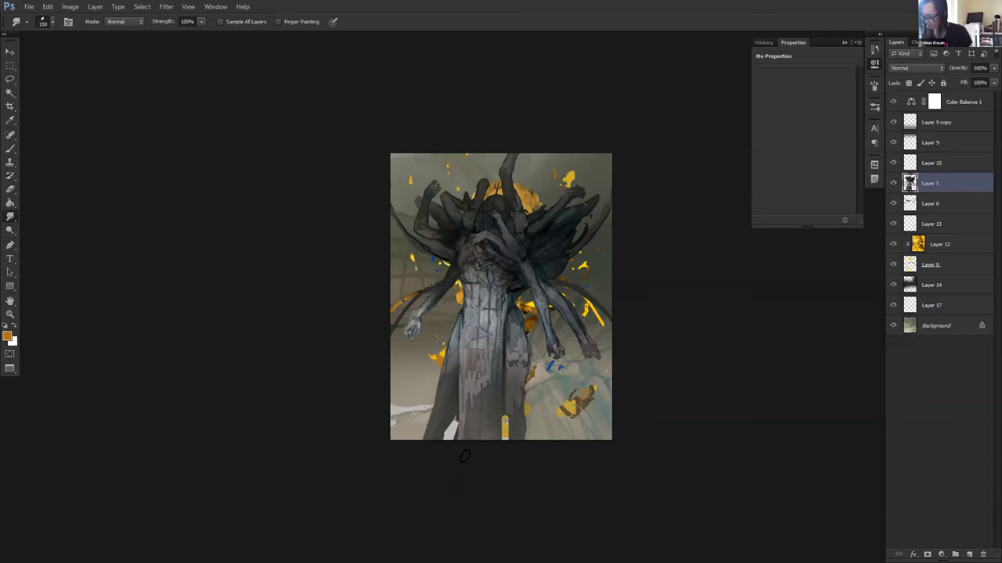
# Step: Paint along the robe's lower right side and outer edge with black and sampled robe tones
pyautogui.press('b')
pyautogui.press('d')
pyautogui.moveTo(510, 414)
pyautogui.mouseDown()
pyautogui.moveTo(504, 439)
pyautogui.moveTo(527, 434)
pyautogui.mouseUp()
pyautogui.hotkey('ctrl', 'z')
pyautogui.hotkey('ctrl', 'z')
pyautogui.moveTo(530, 350); pyautogui.dragTo(526, 379)
pyautogui.moveTo(527, 325); pyautogui.dragTo(522, 389)
pyautogui.keyDown('alt'); pyautogui.click(525, 377); pyautogui.keyUp('alt')
pyautogui.keyDown('alt'); pyautogui.click(523, 400); pyautogui.keyUp('alt')
pyautogui.moveTo(529, 354); pyautogui.dragTo(523, 383)
pyautogui.press('e')
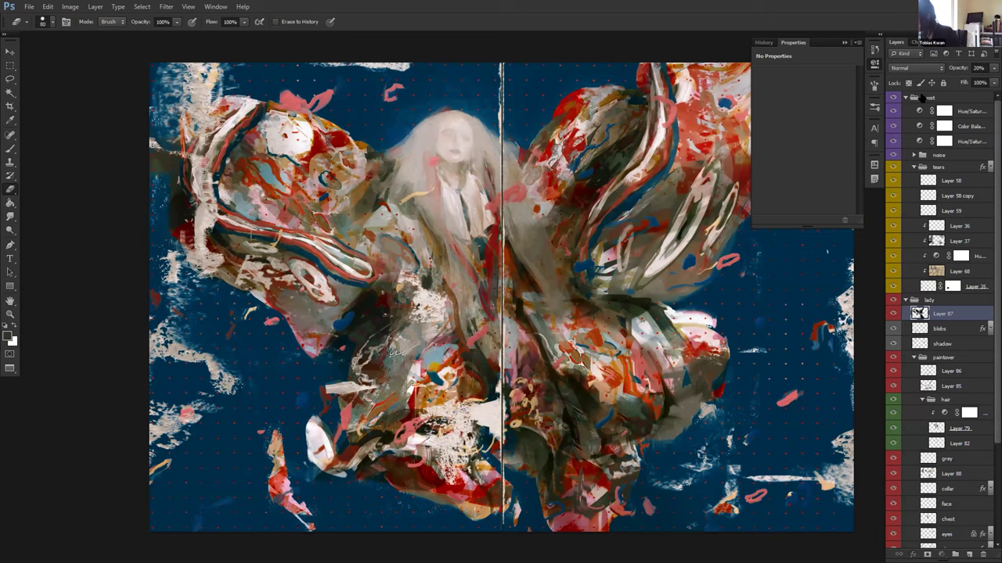
# Step: In the butterfly-winged lady painting, collapse the post group and hide the layers above the base, including Levels 2, to examine the base silhouette
pyautogui.click(905, 97)
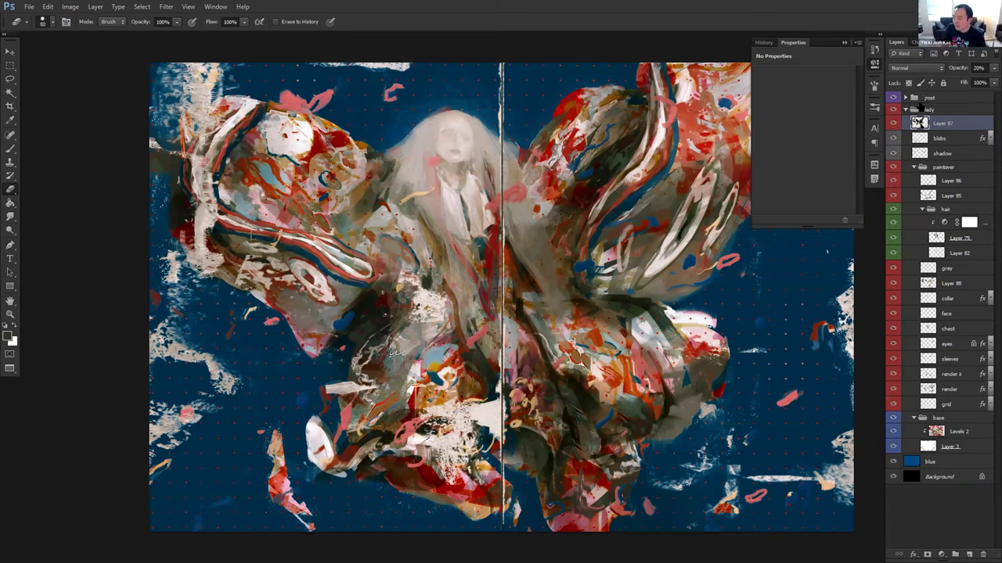
pyautogui.moveTo(893, 97); pyautogui.dragTo(894, 450)
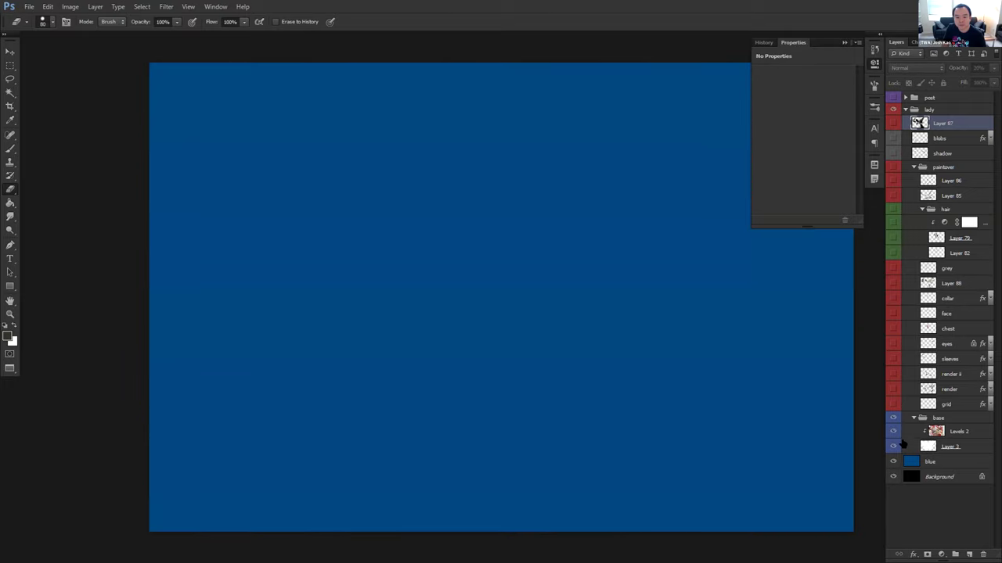
pyautogui.click(898, 444)
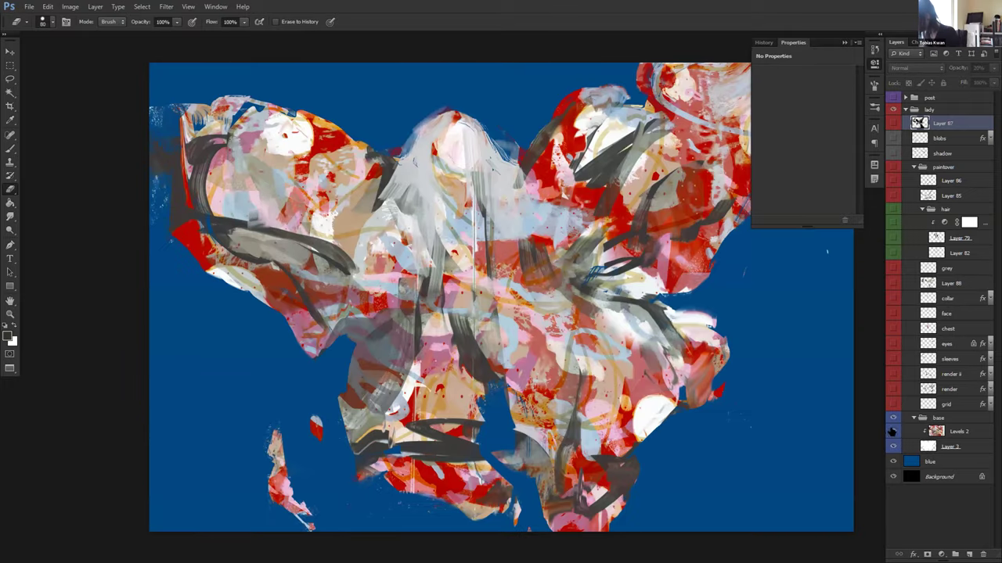
pyautogui.click(892, 432)
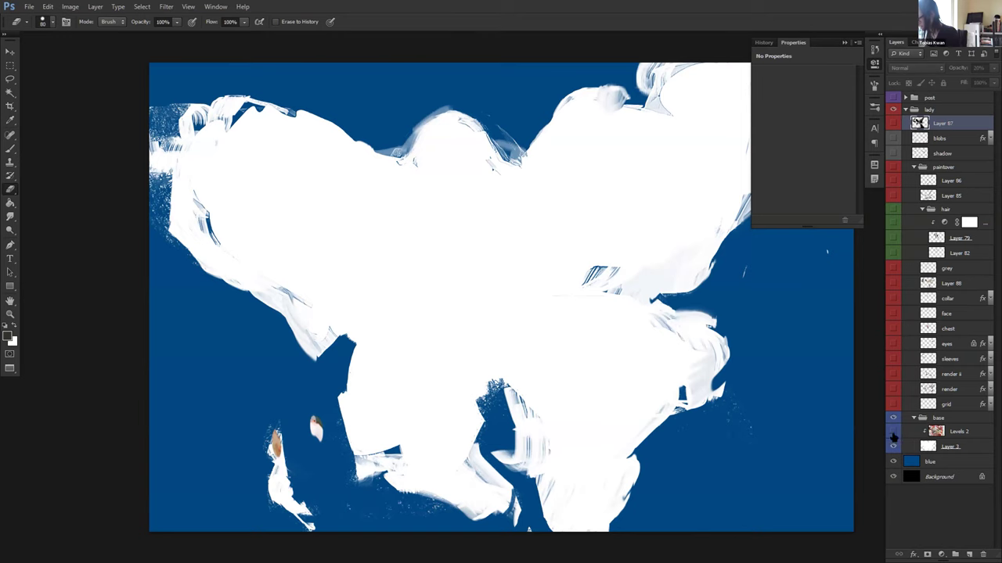
# Step: Show Levels 2, release its clipping to examine the full abstract texture, and clip it to Layer 3 again
pyautogui.click(893, 446)
pyautogui.moveTo(892, 446); pyautogui.dragTo(893, 432)
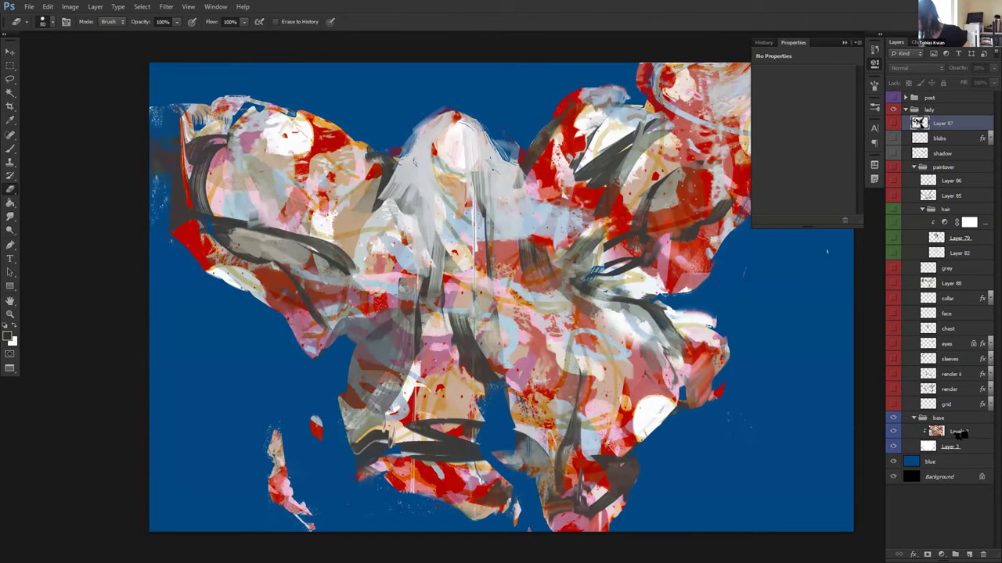
pyautogui.click(960, 435)
pyautogui.keyDown('alt'); pyautogui.click(953, 439); pyautogui.keyUp('alt')
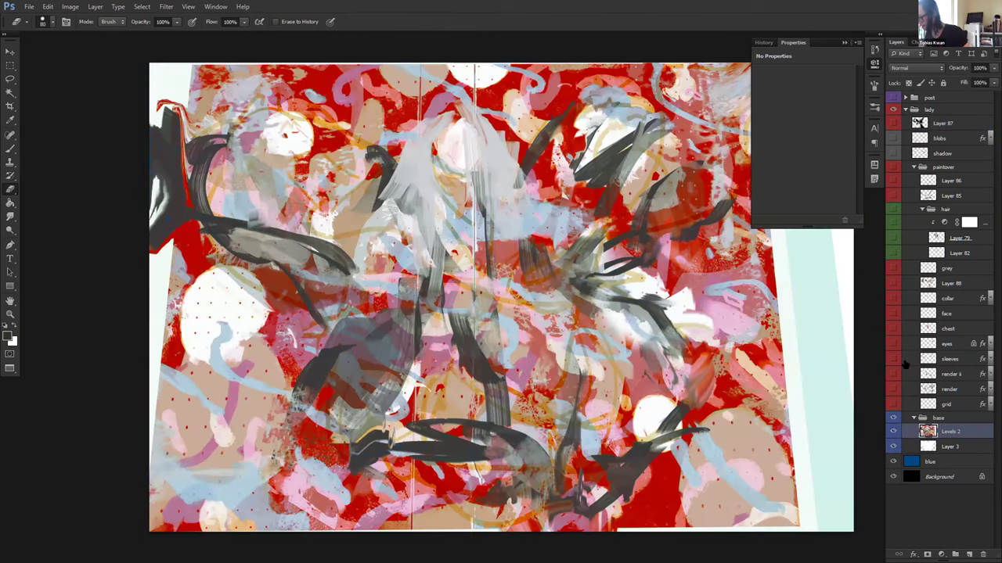
pyautogui.hotkey('ctrl', '-')
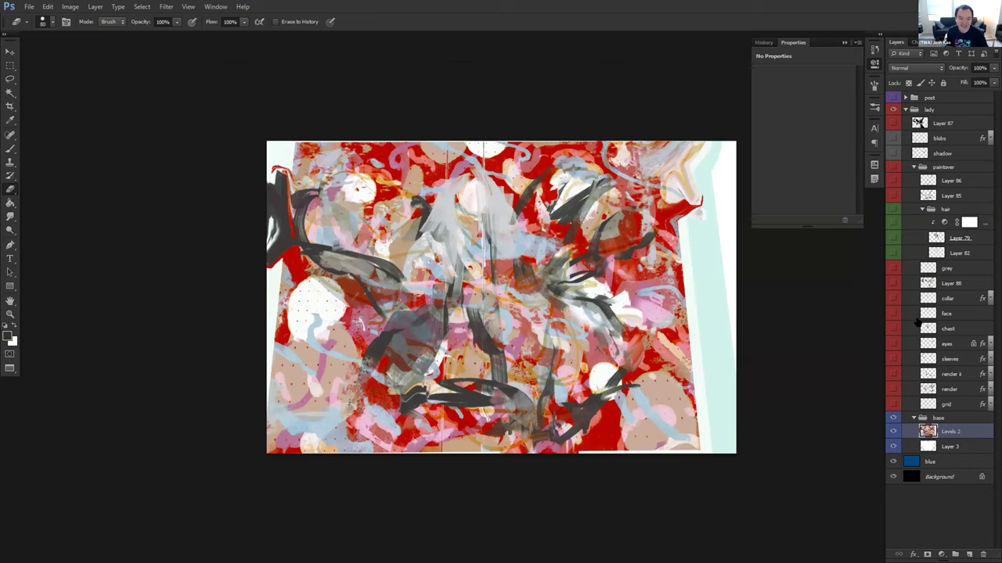
pyautogui.keyDown('alt'); pyautogui.click(951, 438); pyautogui.keyUp('alt')
# Step: Turn the paintover, blobs, shadow, post and Layer 87 layers back on to review how the lady painting builds up
pyautogui.moveTo(896, 403)
pyautogui.mouseDown()
pyautogui.moveTo(892, 181)
pyautogui.moveTo(900, 169)
pyautogui.mouseUp()
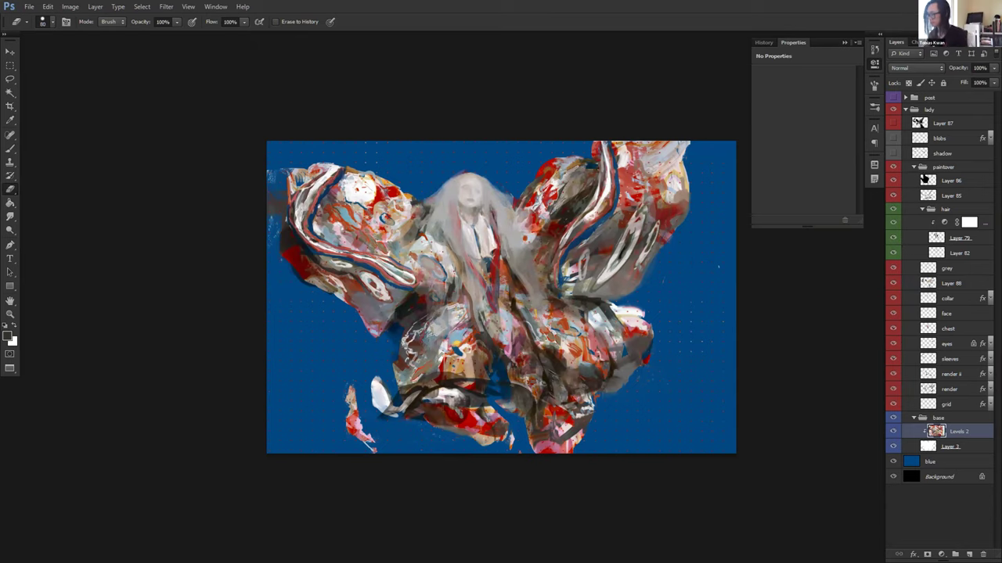
pyautogui.click(892, 138)
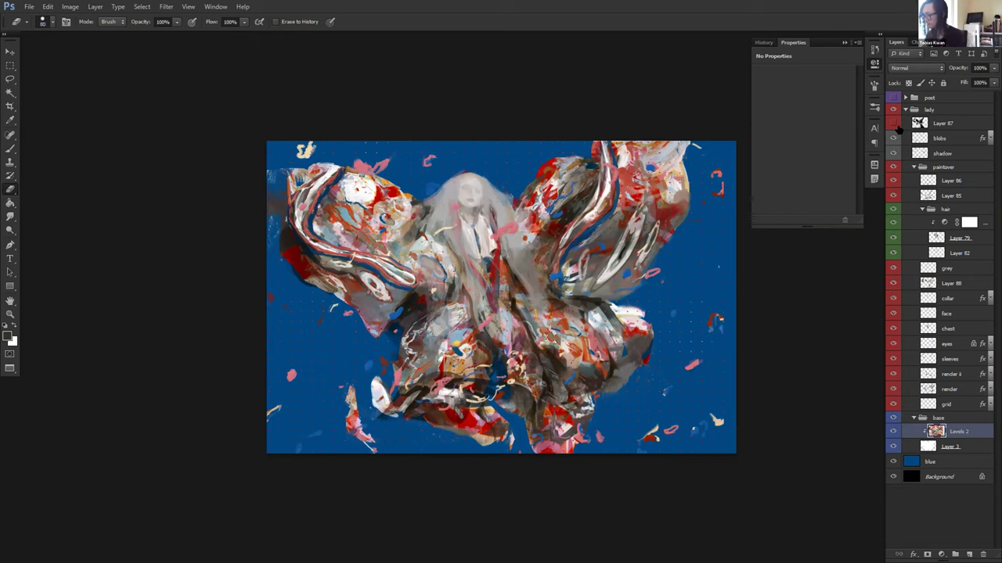
pyautogui.click(892, 98)
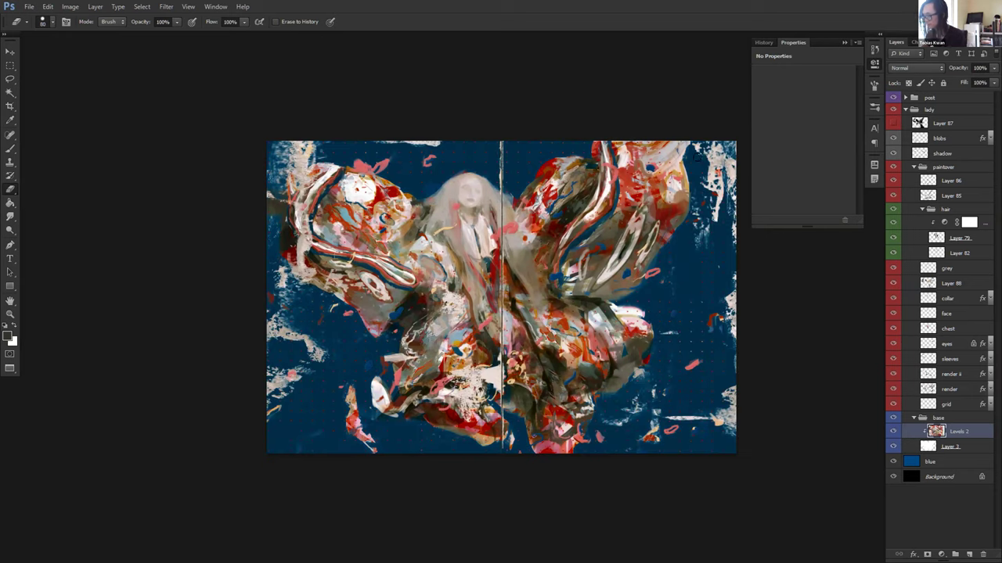
pyautogui.click(893, 123)
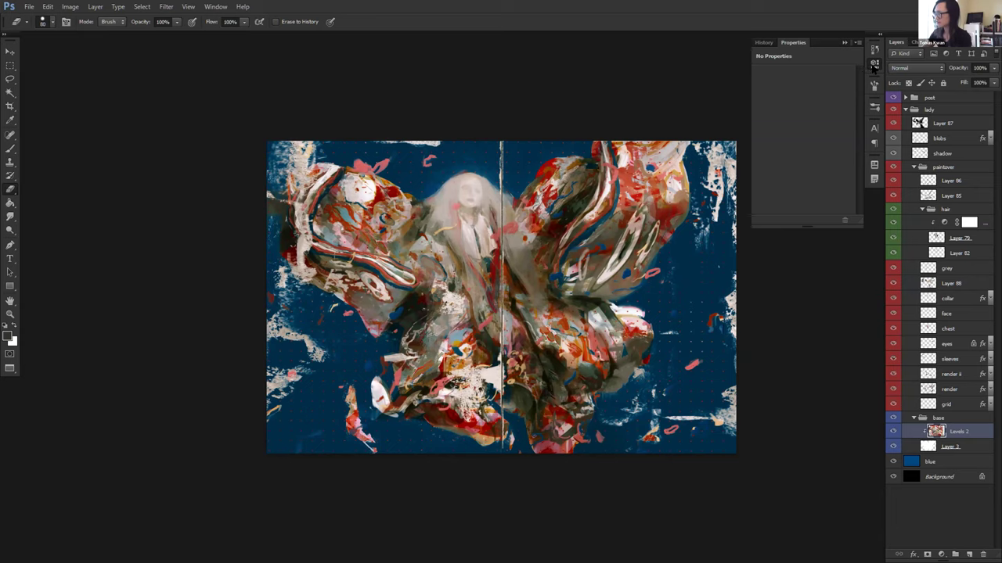
# Step: Collapse the properties display and close Motherland II #05 - ladybird.psd, returning to the Untitled-2 painting
pyautogui.click(874, 64)
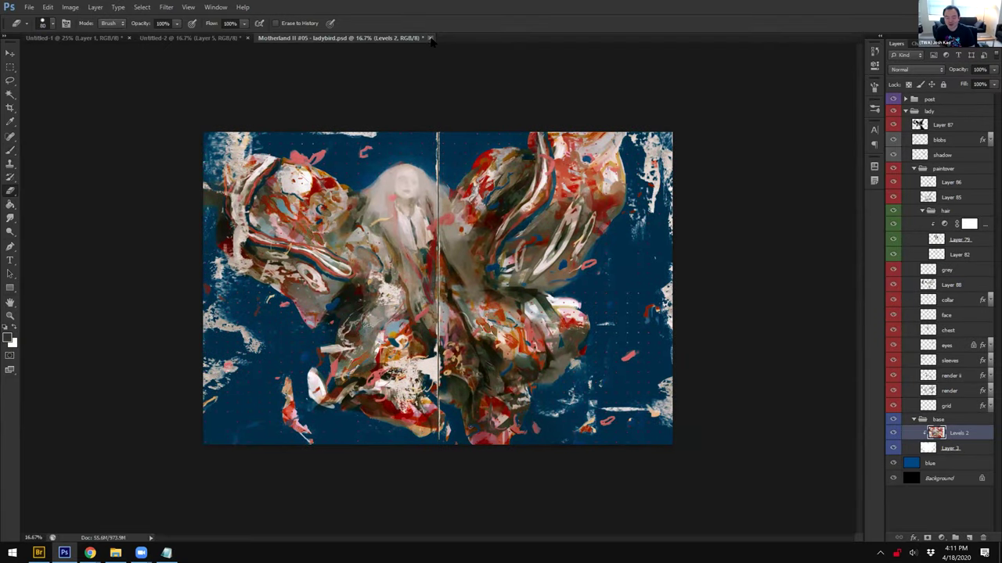
pyautogui.click(430, 38)
pyautogui.click(503, 209)
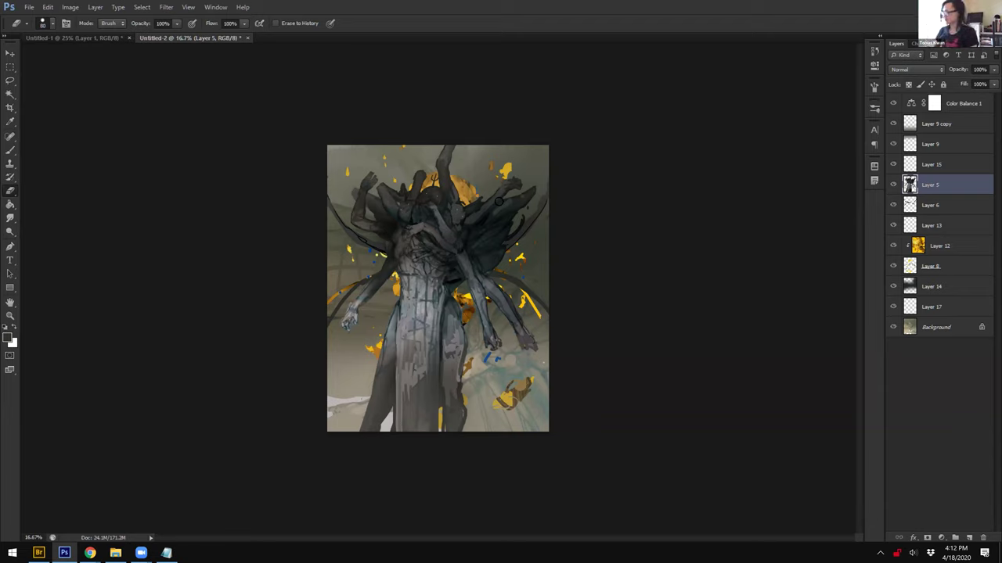
# Step: Hide and reshow Layer 5 to examine the gold shapes and dark arcs behind the figure
pyautogui.click(936, 206)
pyautogui.click(892, 185)
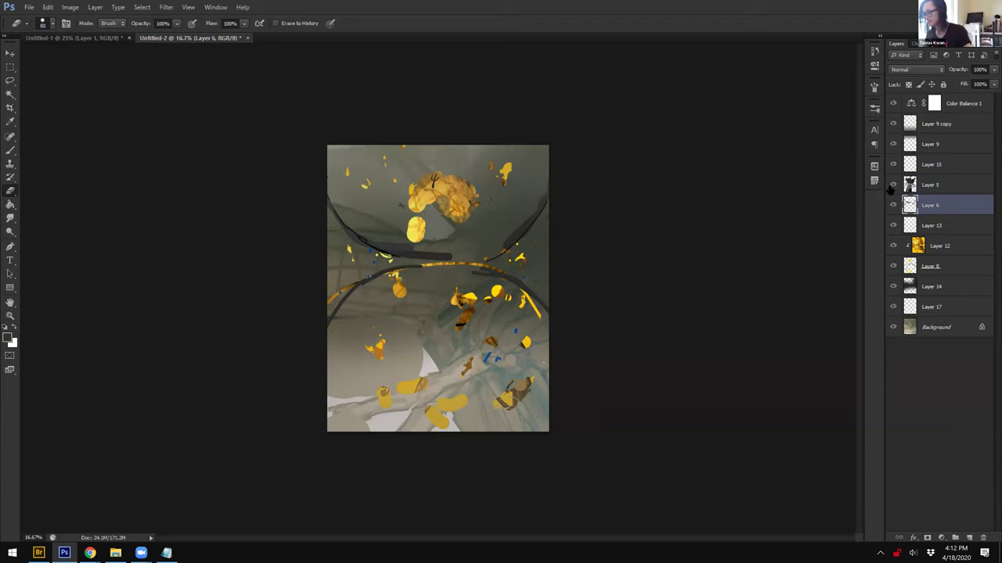
pyautogui.click(892, 185)
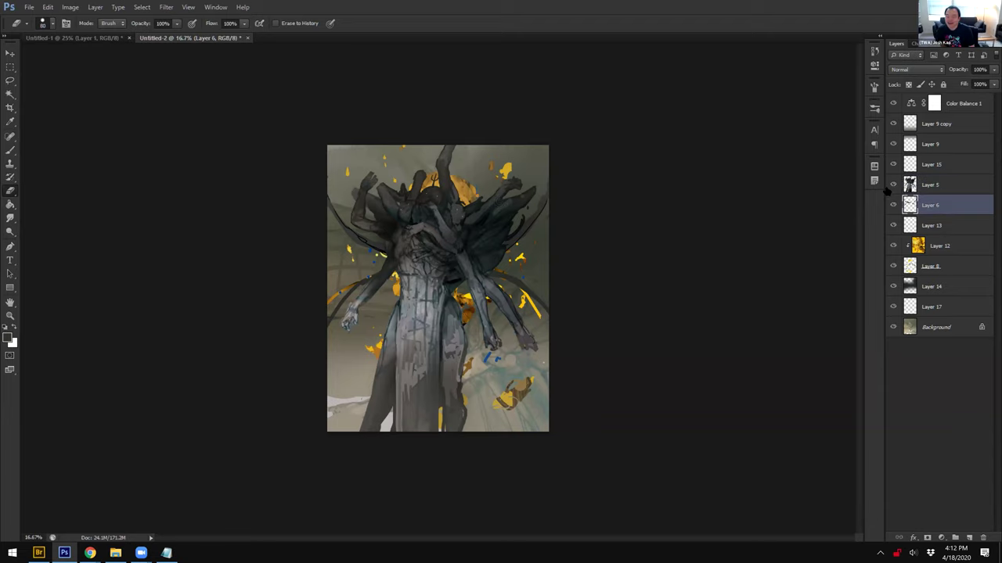
# Step: Stretch Layer 15's marks around the figure's head vertically to about 118% height
pyautogui.click(933, 187)
pyautogui.click(933, 167)
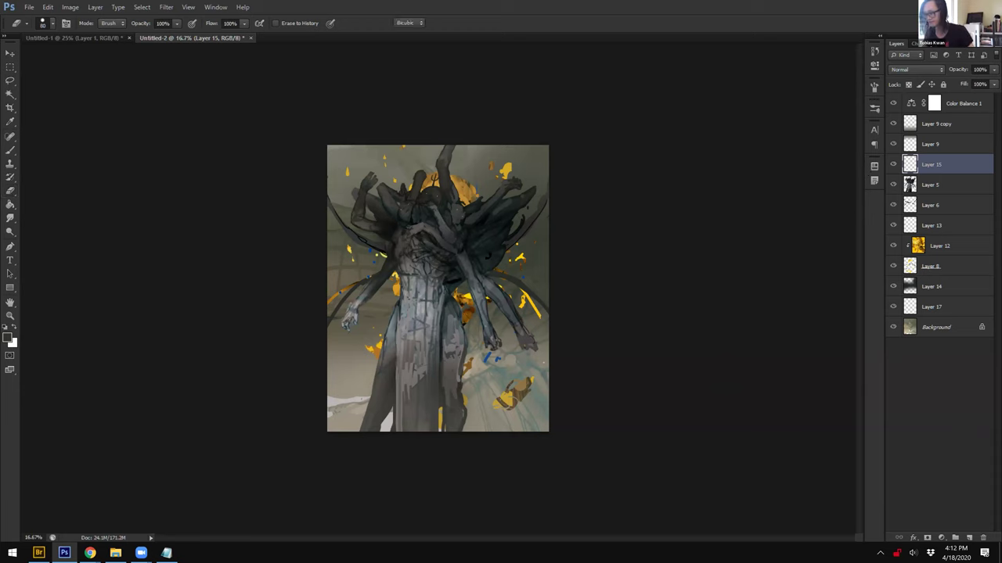
pyautogui.hotkey('ctrl', 't')
pyautogui.hotkey('ctrl', '+')
pyautogui.moveTo(426, 181); pyautogui.dragTo(427, 194)
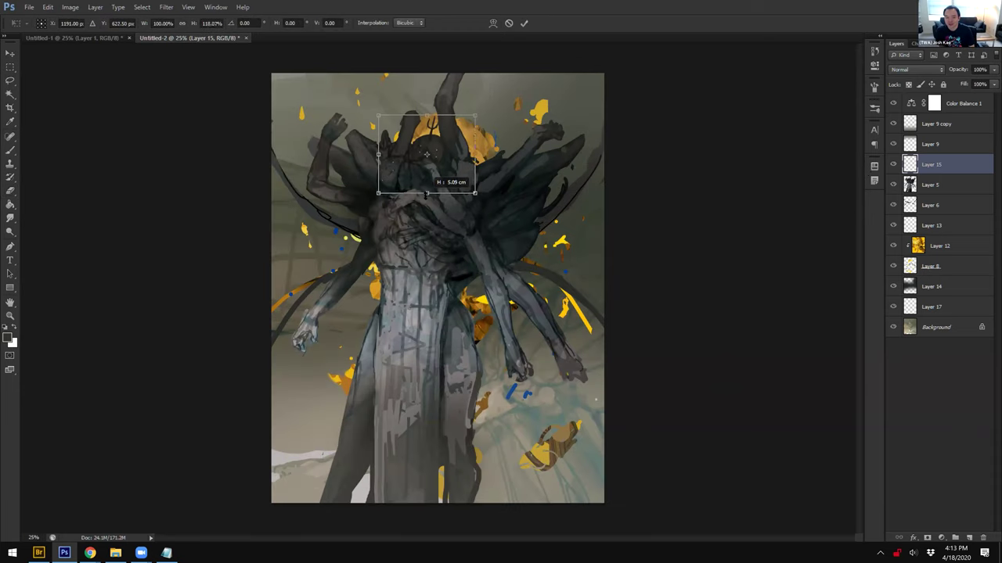
pyautogui.press('Return')
pyautogui.press('b')
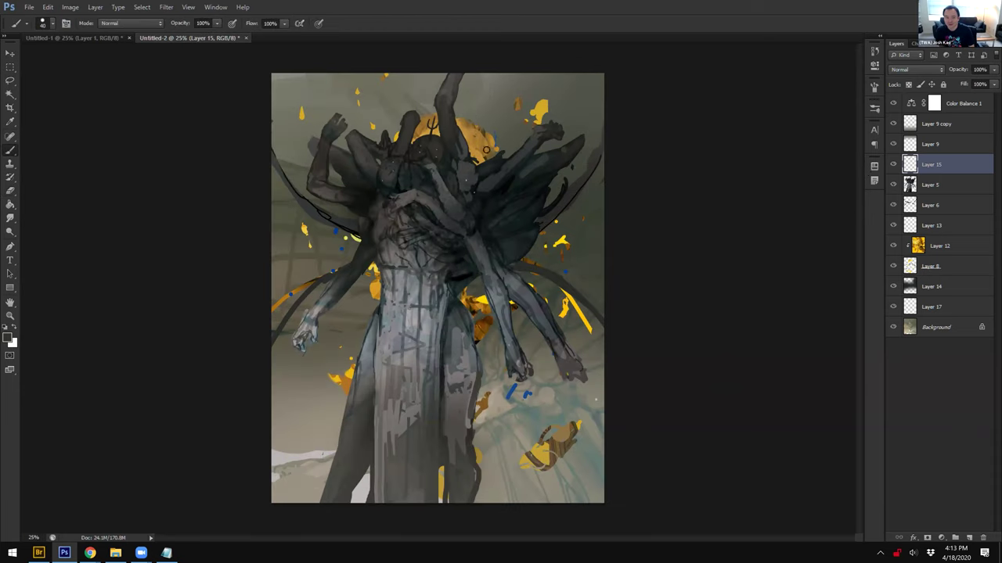
# Step: Draw a small dark trident mark on the gold disc with a 10 px brush and merge its layer into Layer 5
pyautogui.doubleClick(931, 167)
pyautogui.write('b[[[[')
pyautogui.moveTo(478, 148)
pyautogui.mouseDown()
pyautogui.moveTo(474, 160)
pyautogui.moveTo(489, 142)
pyautogui.moveTo(474, 157)
pyautogui.moveTo(479, 150)
pyautogui.mouseUp()
pyautogui.hotkey('ctrl', 'alt', 'z')
pyautogui.hotkey('ctrl', 'alt', 'z')
pyautogui.press('[')
pyautogui.press('[')
pyautogui.press('[')
pyautogui.press('[')
pyautogui.moveTo(485, 142); pyautogui.dragTo(482, 149)
pyautogui.hotkey('ctrl', 'alt', 'z')
pyautogui.hotkey('ctrl', 'alt', 'z')
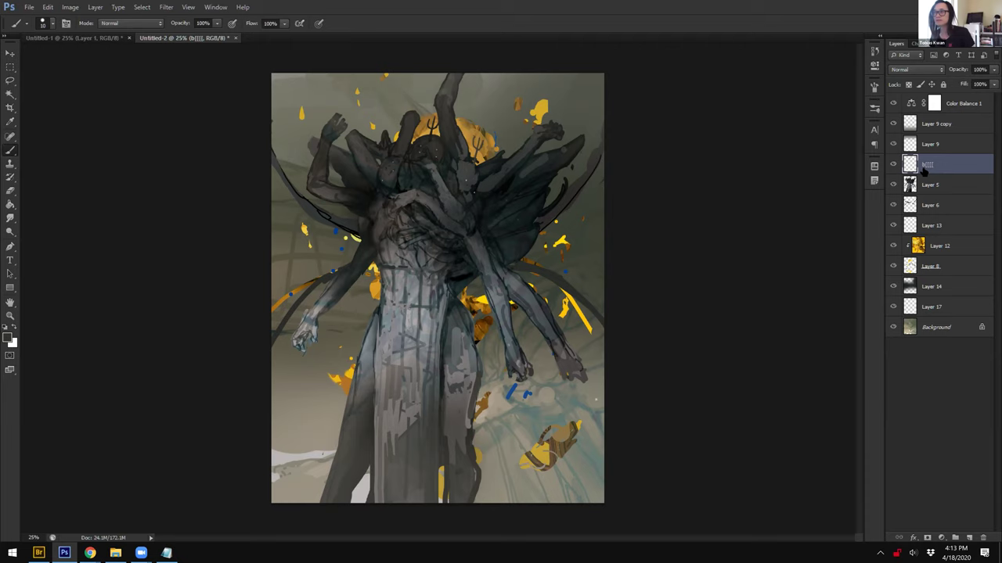
pyautogui.press('Delete')
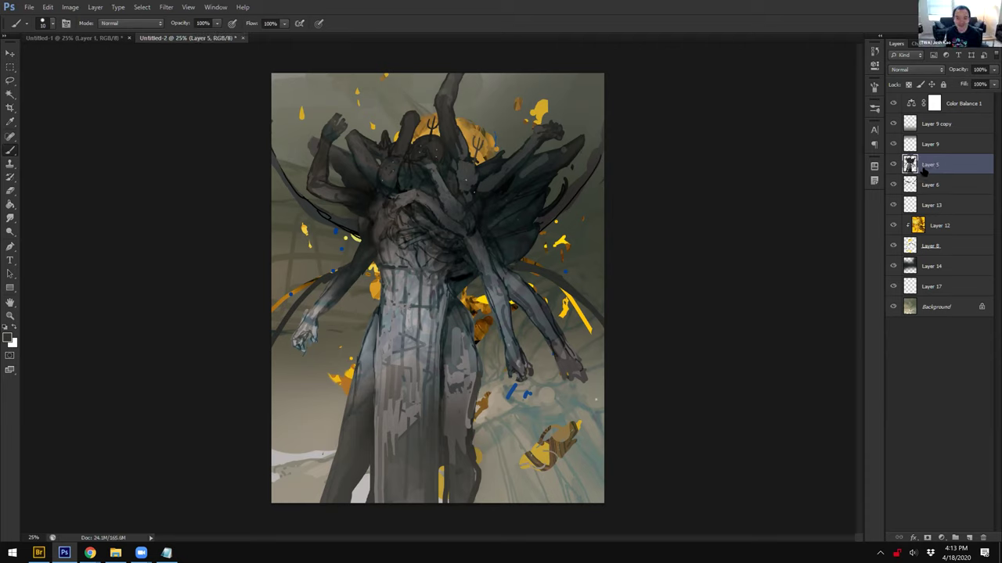
# Step: On Layer 8, extend the gold disc upward behind the raised arms using a 200 px black brush
pyautogui.click(925, 247)
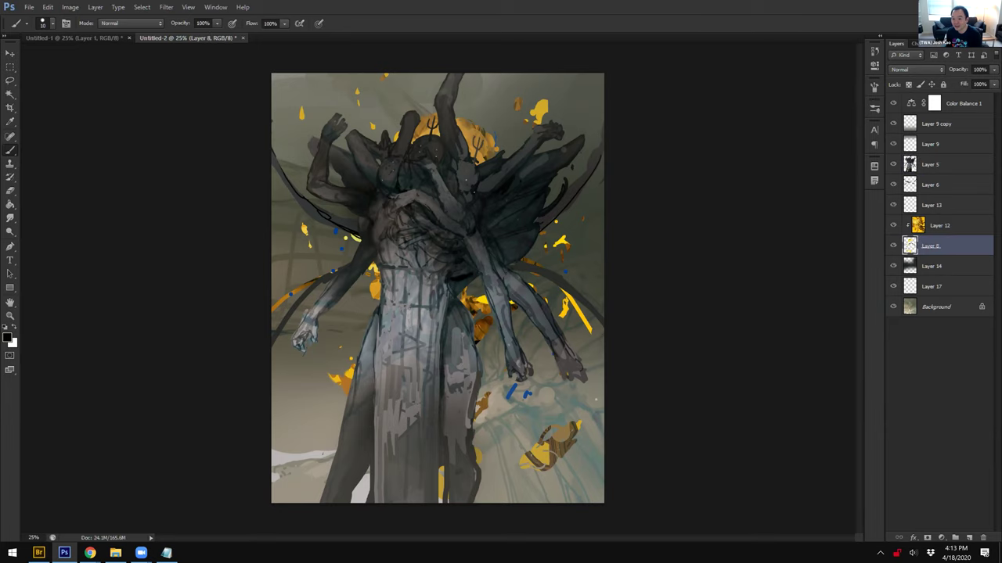
pyautogui.hotkey('ctrl', '-')
pyautogui.press(']')
pyautogui.press(']')
pyautogui.press(']')
pyautogui.press(']')
pyautogui.press(']')
pyautogui.press(']')
pyautogui.press(']')
pyautogui.press(']')
pyautogui.press(']')
pyautogui.press(']')
pyautogui.press(']')
pyautogui.press(']')
pyautogui.press(']')
pyautogui.moveTo(422, 161); pyautogui.dragTo(428, 167)
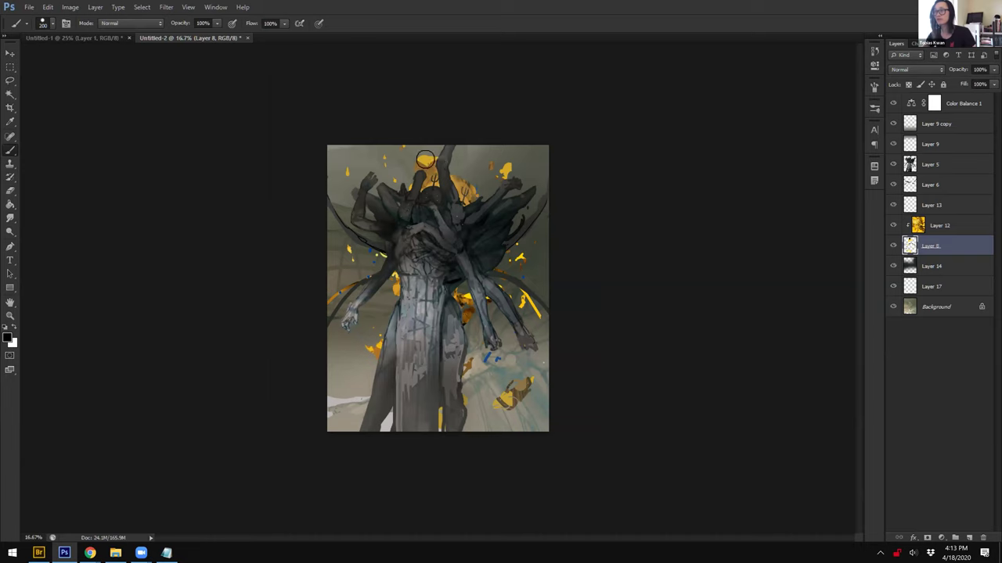
pyautogui.moveTo(424, 174)
pyautogui.mouseDown()
pyautogui.moveTo(417, 165)
pyautogui.moveTo(417, 173)
pyautogui.mouseUp()
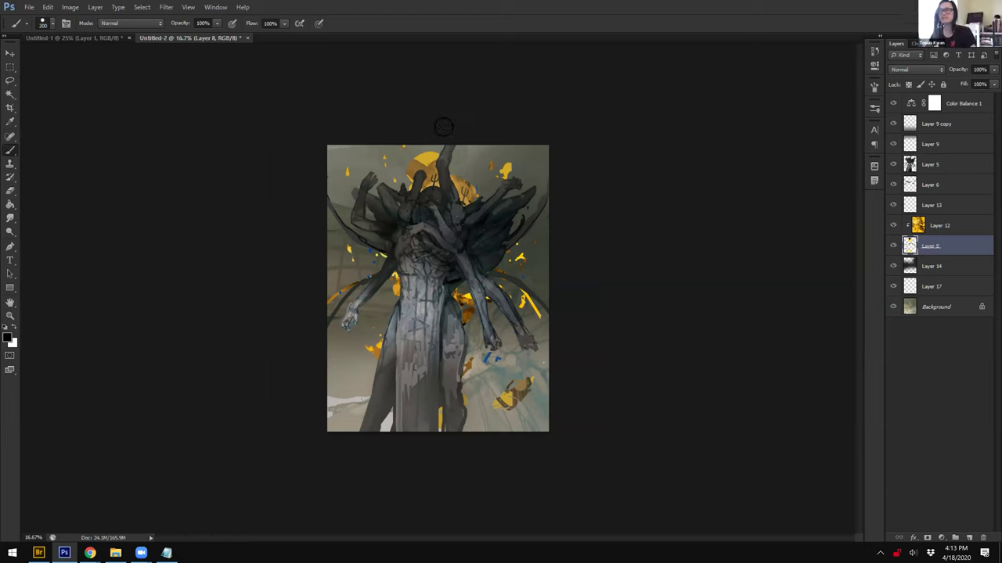
# Step: Copy a lassoed area of Layer 12's gold texture to a new layer, move it over the disc, and clip it to Layer 8
pyautogui.click(936, 229)
pyautogui.press('l')
pyautogui.moveTo(470, 196)
pyautogui.mouseDown()
pyautogui.moveTo(405, 205)
pyautogui.moveTo(469, 180)
pyautogui.mouseUp()
pyautogui.hotkey('ctrl', 'j')
pyautogui.press('v')
pyautogui.moveTo(545, 258); pyautogui.dragTo(500, 198)
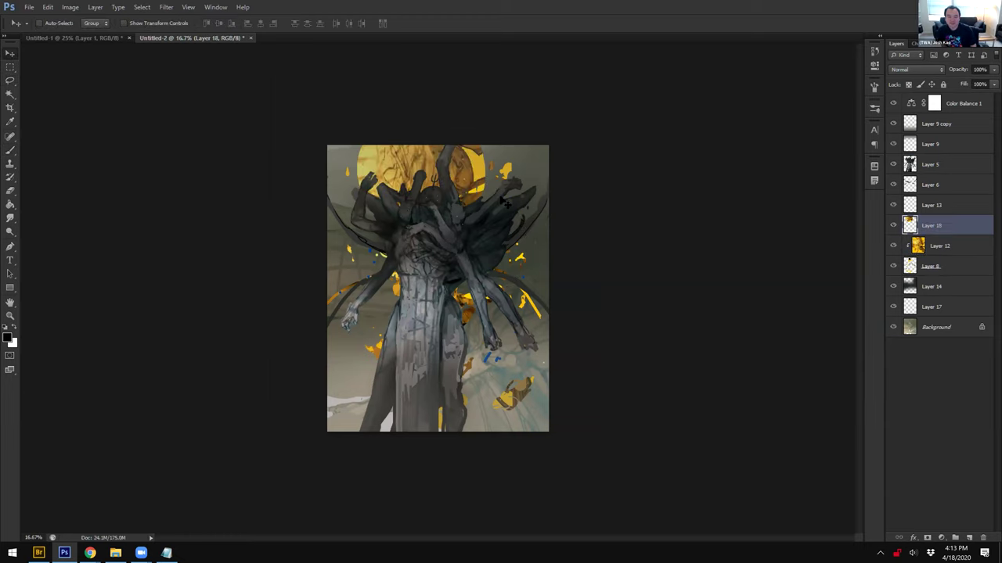
pyautogui.keyDown('alt'); pyautogui.click(942, 235); pyautogui.keyUp('alt')
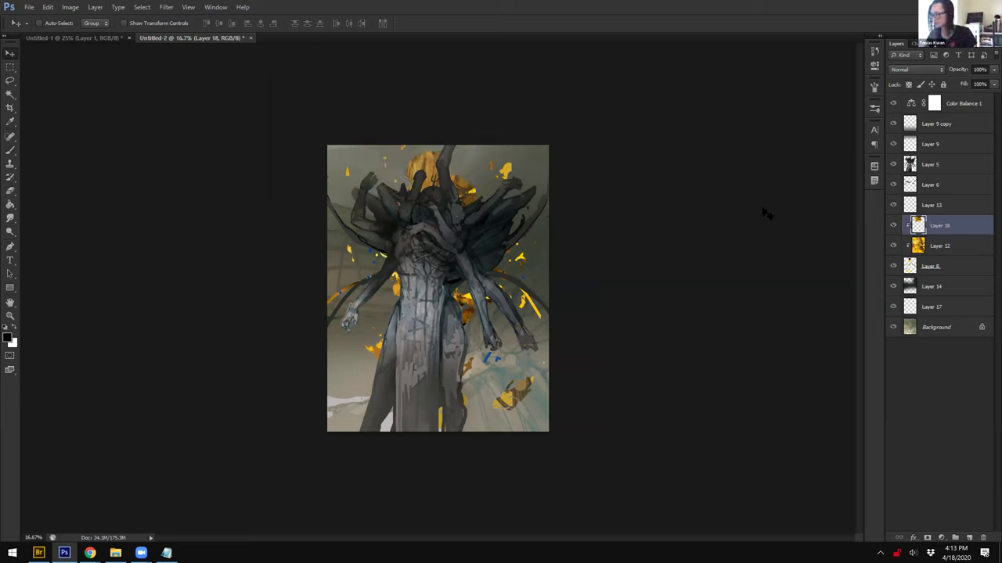
# Step: Rotate the copied gold texture about 71 degrees and merge it into Layer 12
pyautogui.hotkey('ctrl', 't')
pyautogui.moveTo(532, 78); pyautogui.dragTo(551, 151)
pyautogui.press('Return')
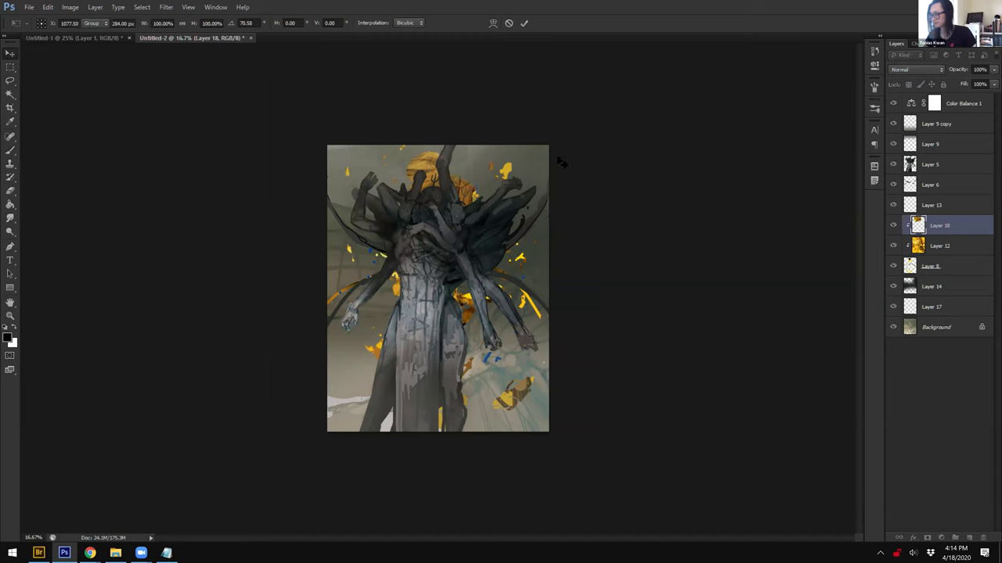
pyautogui.press('e')
pyautogui.press('r')
pyautogui.press('e')
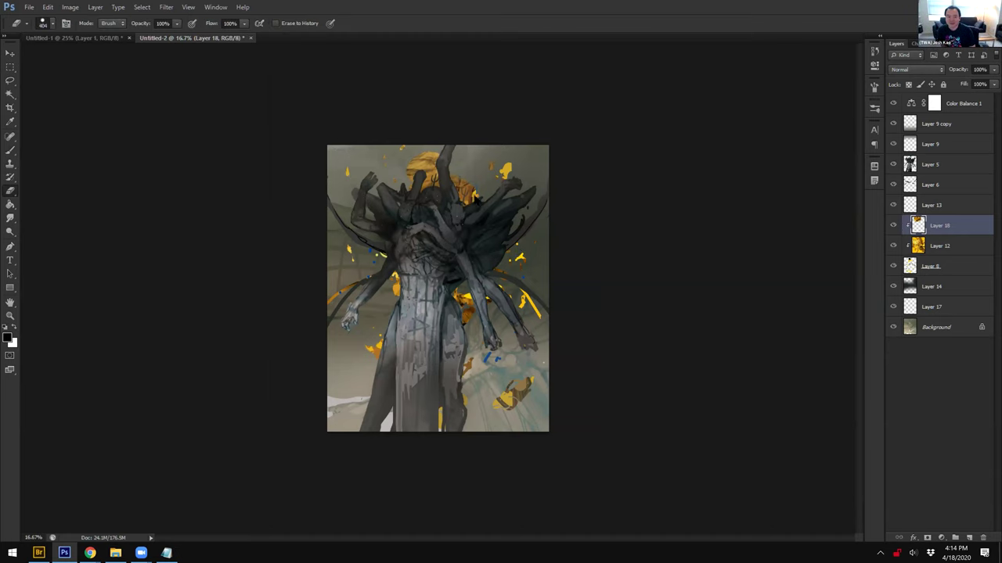
pyautogui.press('r')
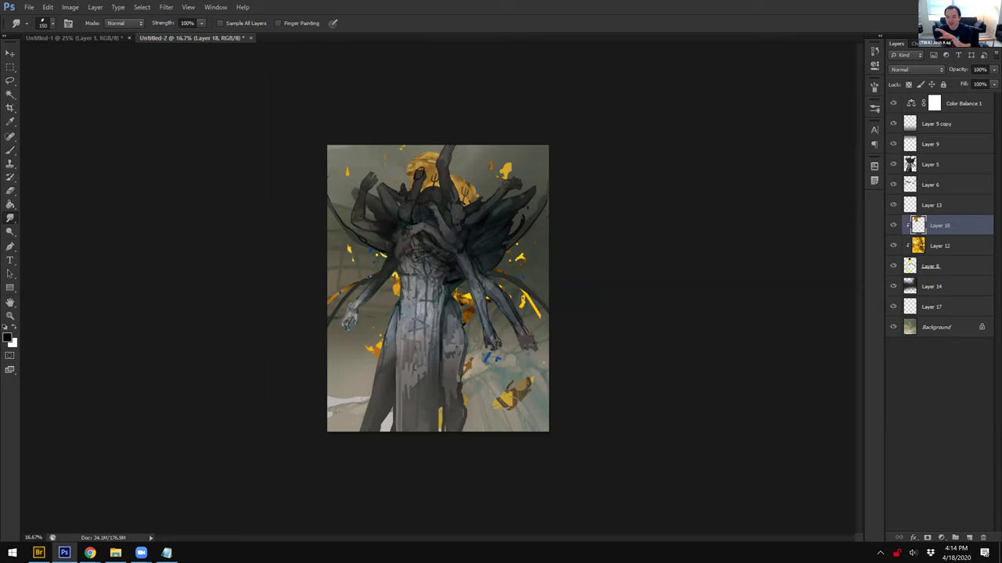
pyautogui.hotkey('ctrl', 'e')
# Step: Roughen the gold disc's edge on Layer 8 with an 80 px eraser and switch to Smudge on Layer 12
pyautogui.click(948, 246)
pyautogui.press('e')
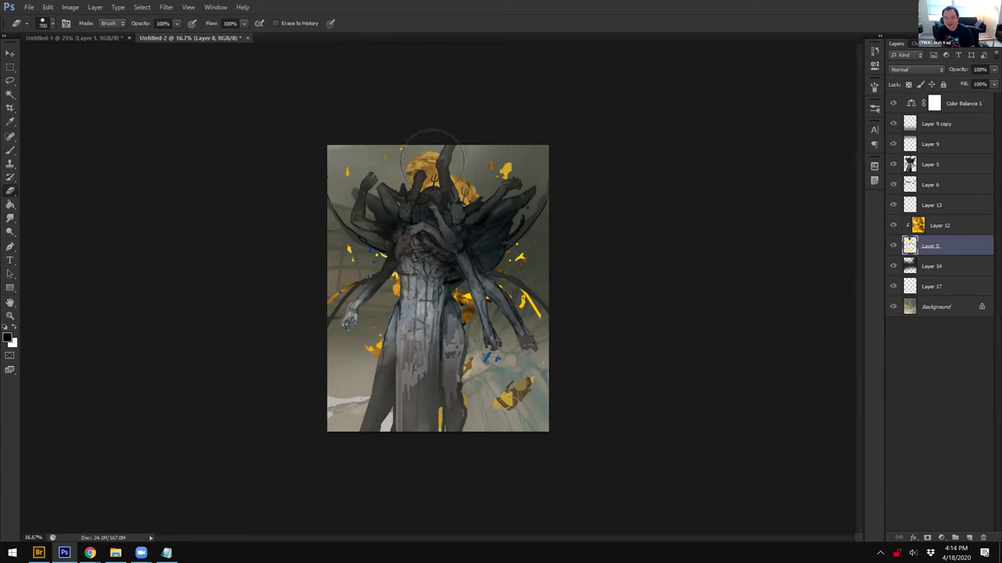
pyautogui.rightClick(427, 148)
pyautogui.click(541, 197)
pyautogui.press('Return')
pyautogui.press('[')
pyautogui.press('[')
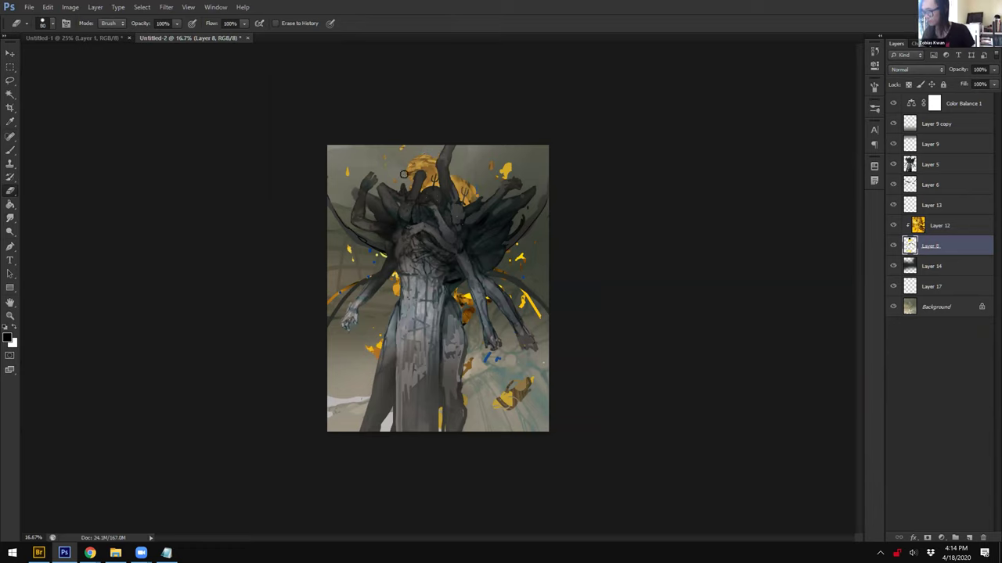
pyautogui.press('r')
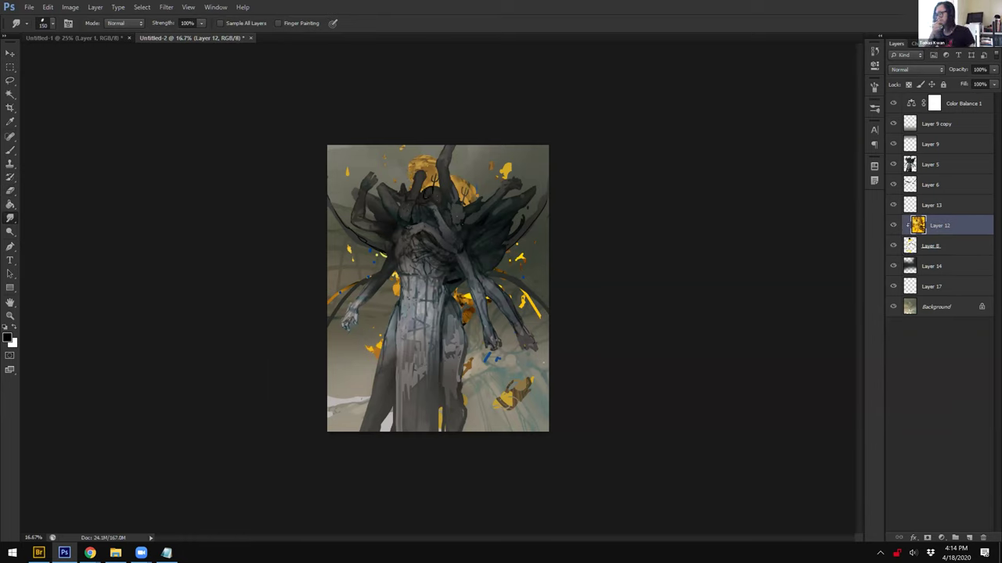
# Step: On Layer 8, sample bright yellow from the streak beside the lower right arms and dab small specks near it
pyautogui.click(939, 246)
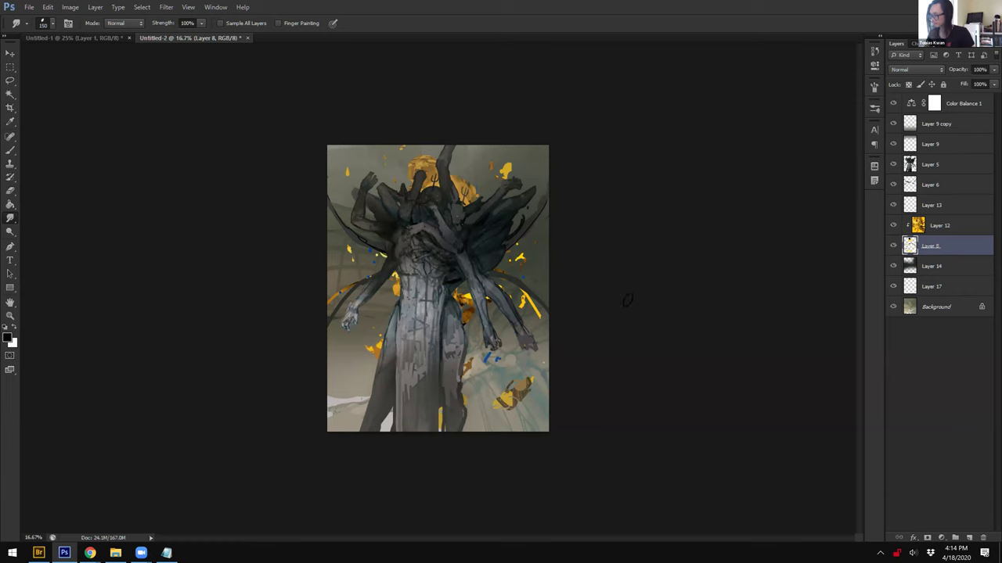
pyautogui.press('b')
pyautogui.keyDown('alt'); pyautogui.click(537, 296); pyautogui.keyUp('alt')
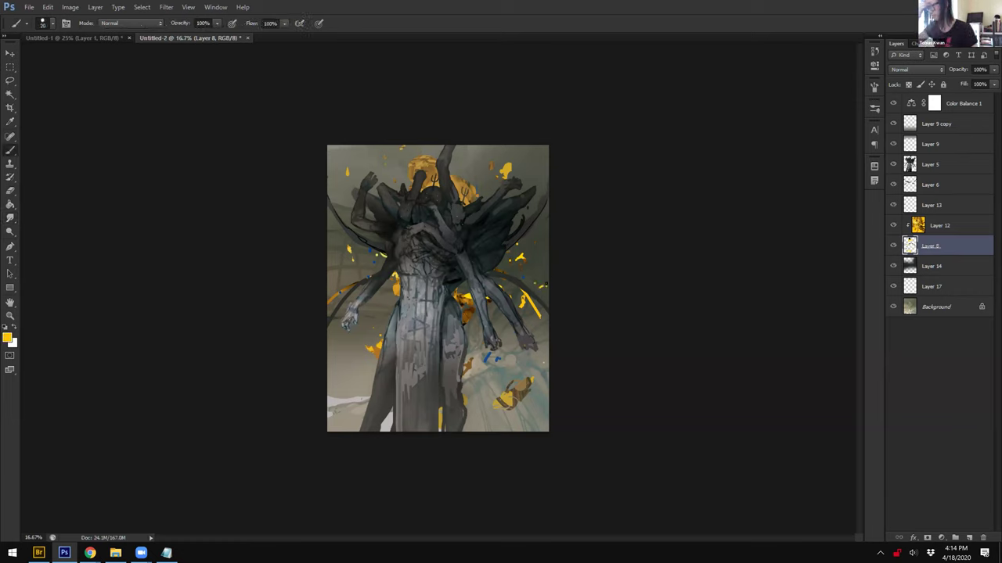
# Step: Add a new layer directly above Background and set the foreground colour to neutral grey 656565
pyautogui.click(936, 310)
pyautogui.click(969, 537)
pyautogui.keyDown('alt'); pyautogui.click(122, 351); pyautogui.keyUp('alt')
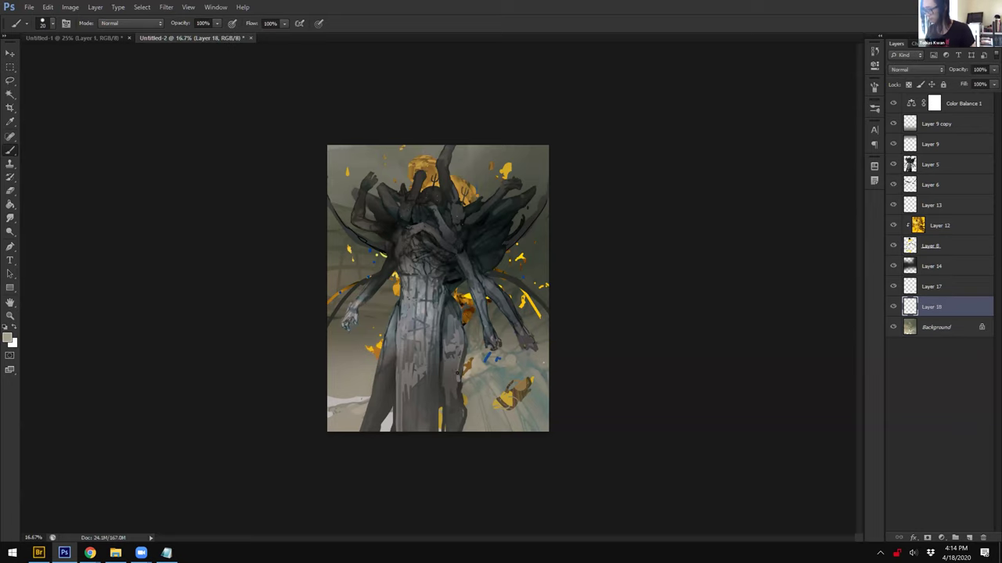
pyautogui.click(8, 338)
pyautogui.moveTo(172, 332); pyautogui.dragTo(156, 366)
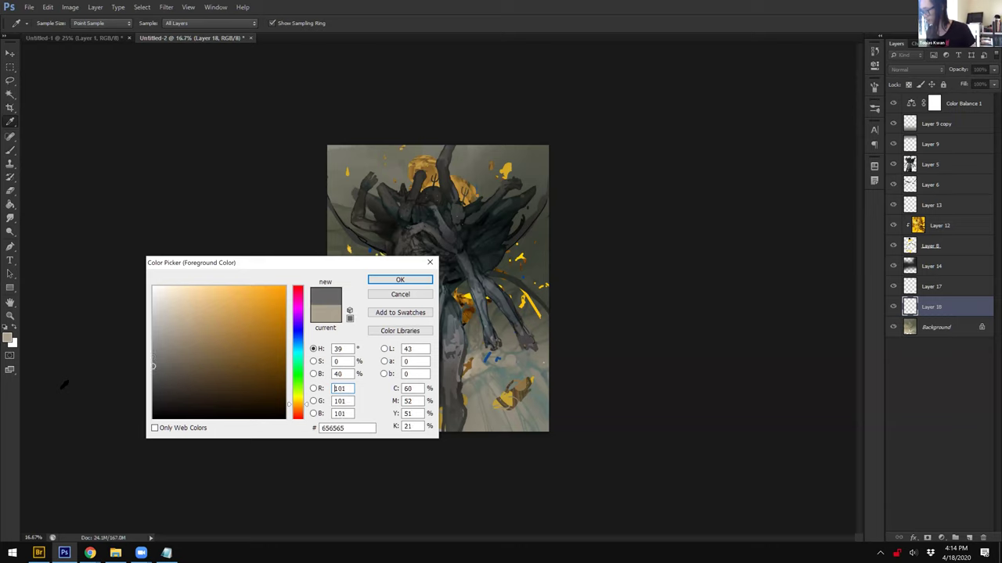
pyautogui.press('Return')
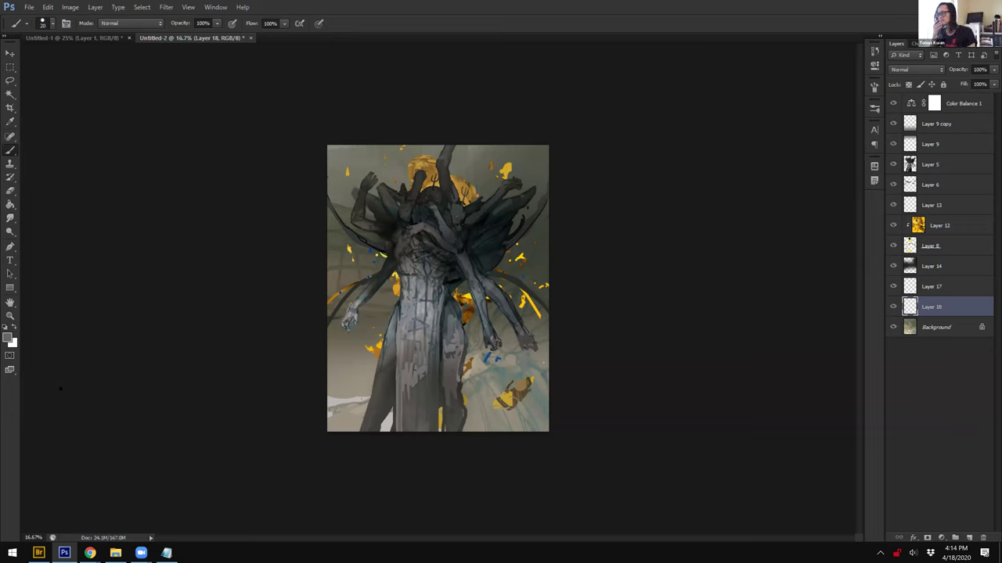
# Step: Paint pale grey streaks across the lower left background beside the robe with a 50 px brush
pyautogui.keyDown('alt'); pyautogui.rightClick(384, 398); pyautogui.keyUp('alt')
pyautogui.press('[')
pyautogui.press('[')
pyautogui.press('[')
pyautogui.press('[')
pyautogui.press('[')
pyautogui.press('[')
pyautogui.press('[')
pyautogui.press('[')
pyautogui.press('[')
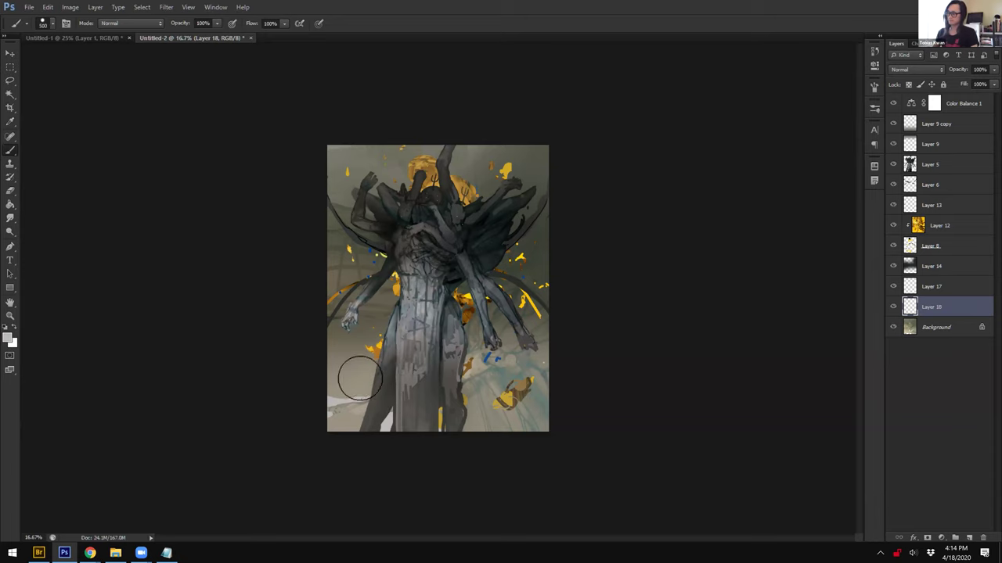
pyautogui.press('[')
pyautogui.press('[')
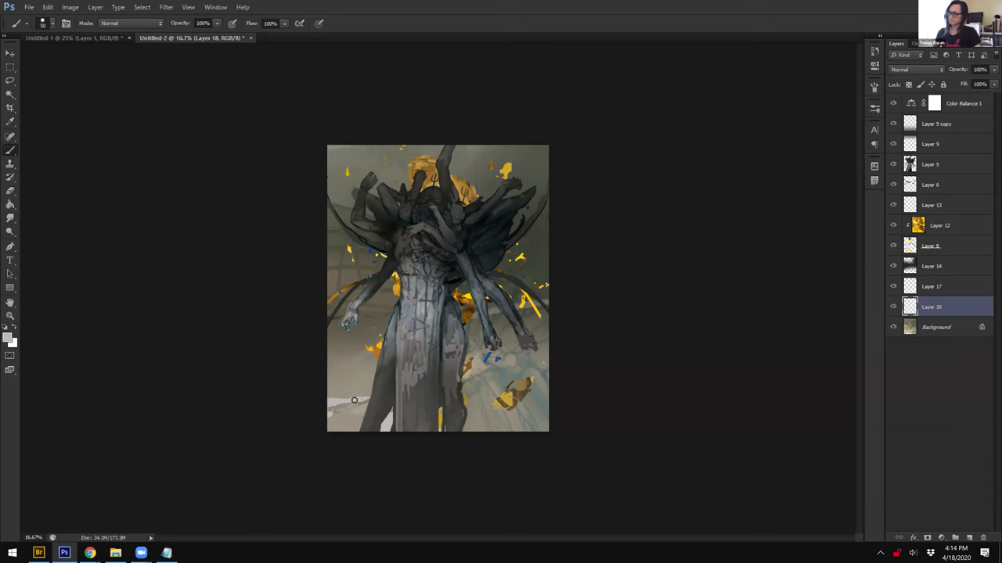
pyautogui.moveTo(329, 373); pyautogui.dragTo(434, 314)
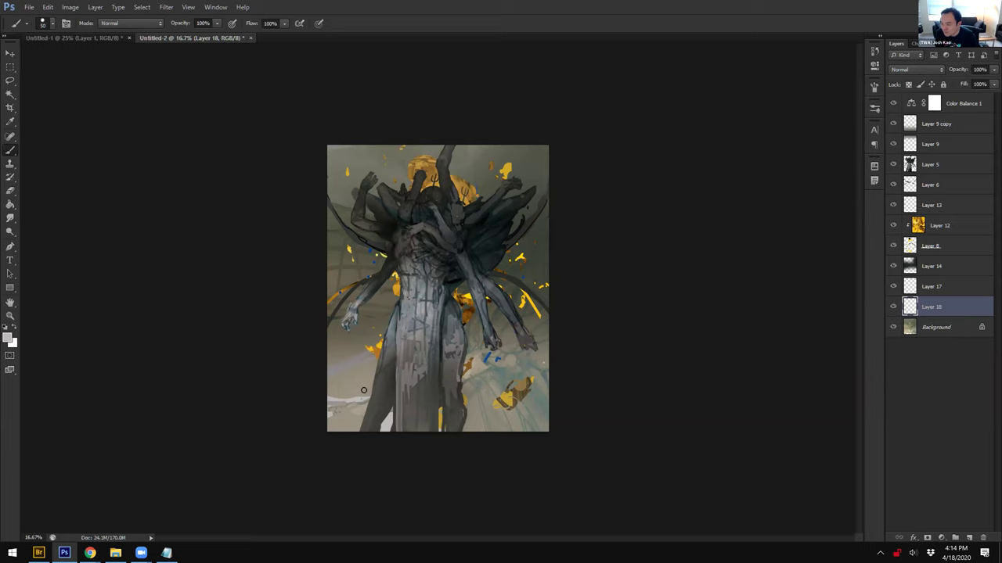
# Step: Merge Layer 18 with its pale grey streaks down into Background
pyautogui.hotkey('ctrl', 'e')
pyautogui.press('t')
pyautogui.moveTo(339, 210); pyautogui.dragTo(362, 203)
pyautogui.press('Escape')
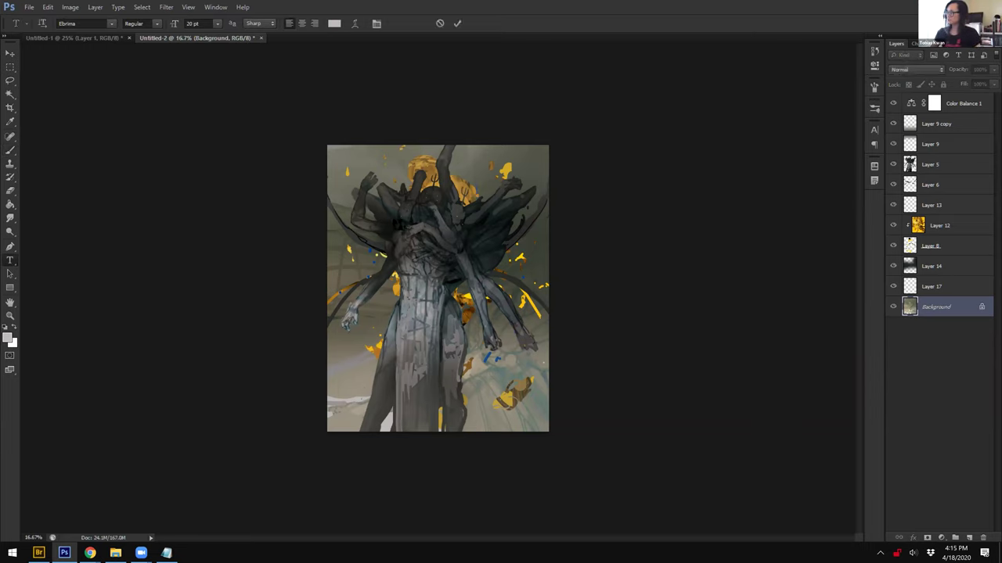
# Step: Smudge the Background layer around the upper left arms with a 690 px smudge brush and restore the default colours
pyautogui.press('r')
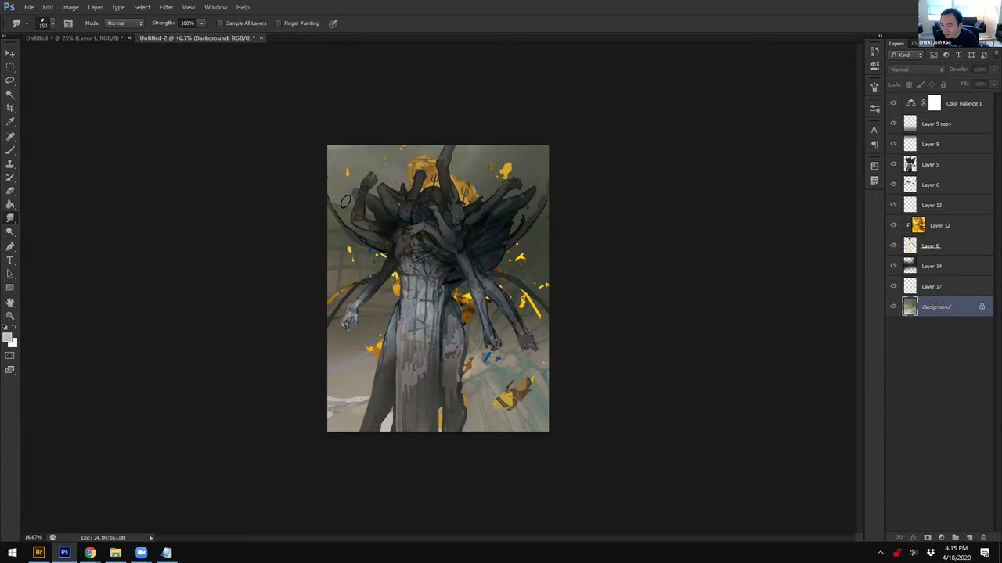
pyautogui.keyDown('alt'); pyautogui.moveTo(527, 227); pyautogui.dragTo(562, 227); pyautogui.keyUp('alt')
pyautogui.moveTo(378, 207)
pyautogui.mouseDown()
pyautogui.moveTo(356, 203)
pyautogui.moveTo(368, 188)
pyautogui.mouseUp()
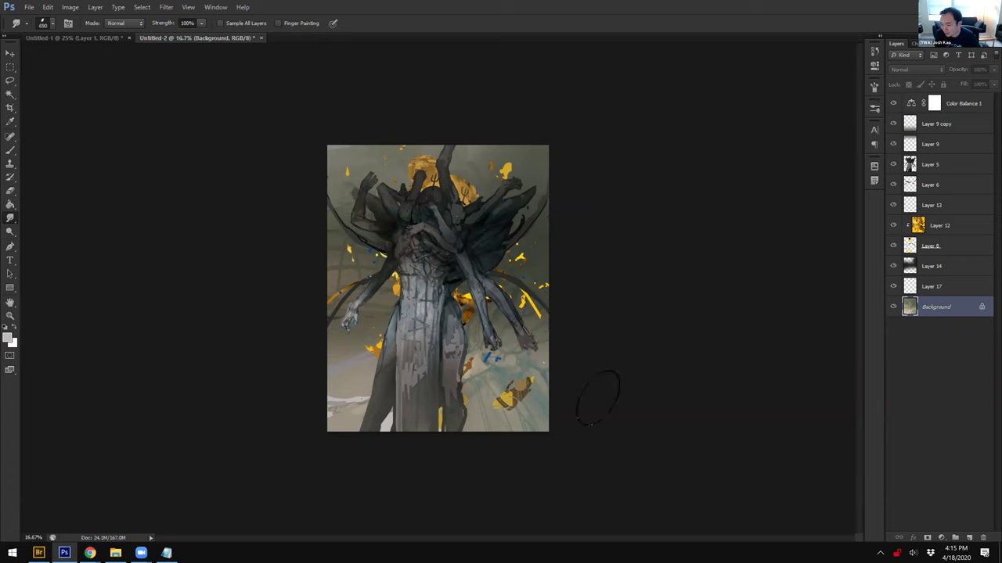
pyautogui.press('d')
pyautogui.press('b')
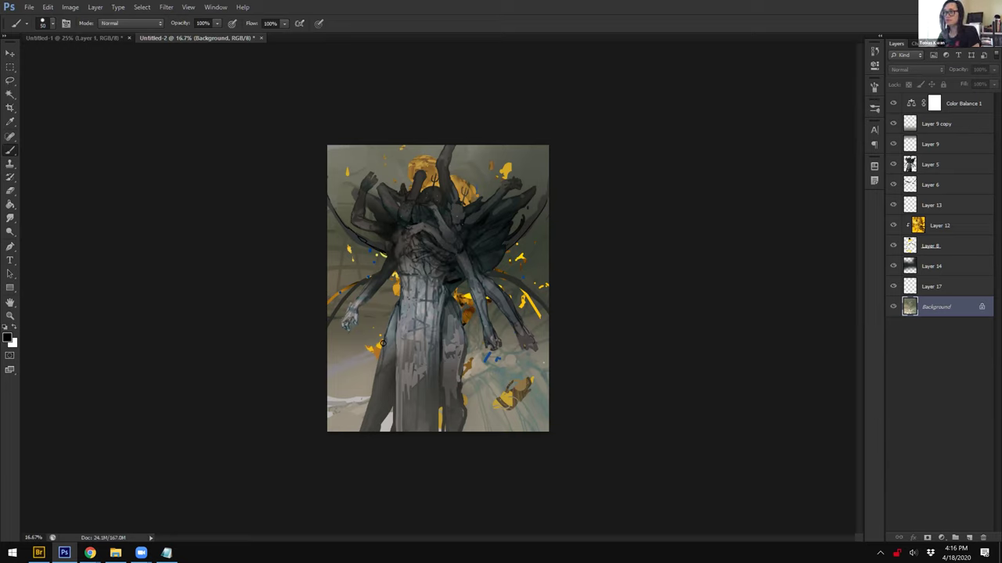
# Step: Select Layer 5 and set the eraser to 60 px at 100% hardness
pyautogui.click(928, 251)
pyautogui.click(928, 165)
pyautogui.press('e')
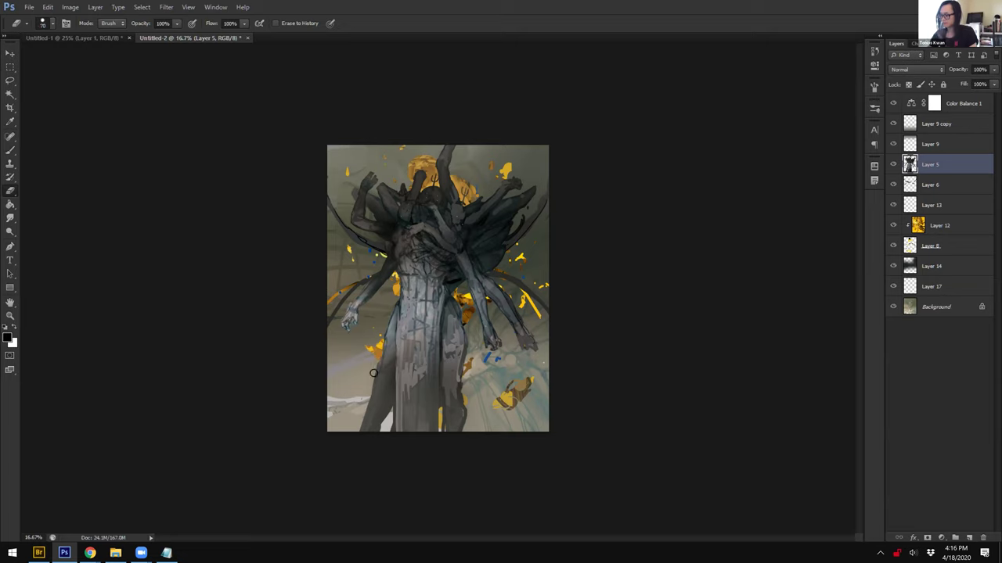
pyautogui.rightClick(357, 425)
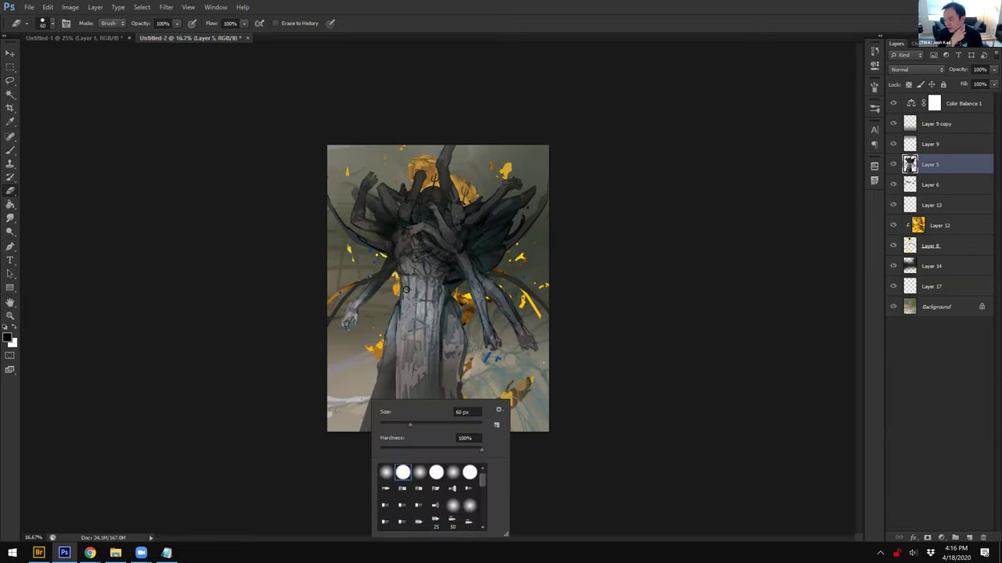
pyautogui.click(394, 368)
# Step: Try a grey sampled from the robe in a short brush stroke along the outer left leg, and undo it
pyautogui.press('b')
pyautogui.keyDown('alt'); pyautogui.click(421, 360); pyautogui.keyUp('alt')
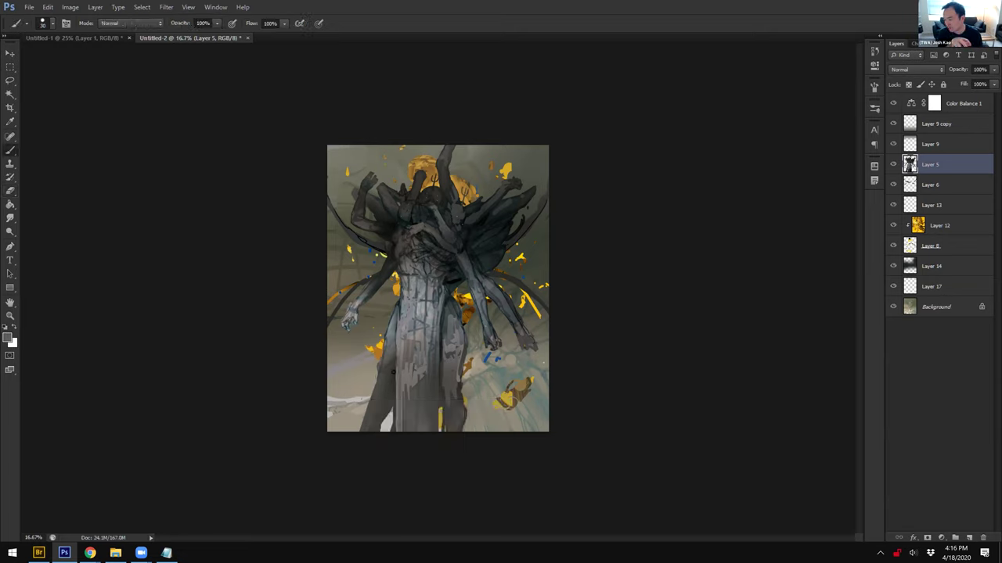
pyautogui.keyDown('alt'); pyautogui.click(395, 340); pyautogui.keyUp('alt')
pyautogui.moveTo(381, 368); pyautogui.dragTo(376, 378)
pyautogui.hotkey('ctrl', 'alt', 'z')
# Step: Set the brush opacity to 23% and sample dark tones from the lower left arm and the robe's upper left edge
pyautogui.keyDown('alt'); pyautogui.click(389, 272); pyautogui.keyUp('alt')
pyautogui.press('2')
pyautogui.press('3')
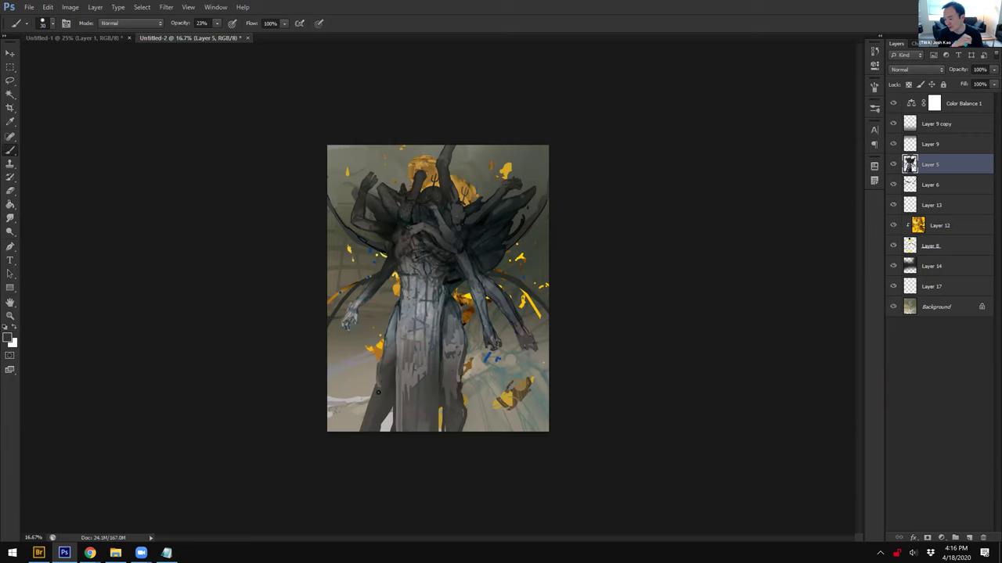
pyautogui.keyDown('alt'); pyautogui.click(396, 311); pyautogui.keyUp('alt')
pyautogui.keyDown('alt'); pyautogui.click(405, 295); pyautogui.keyUp('alt')
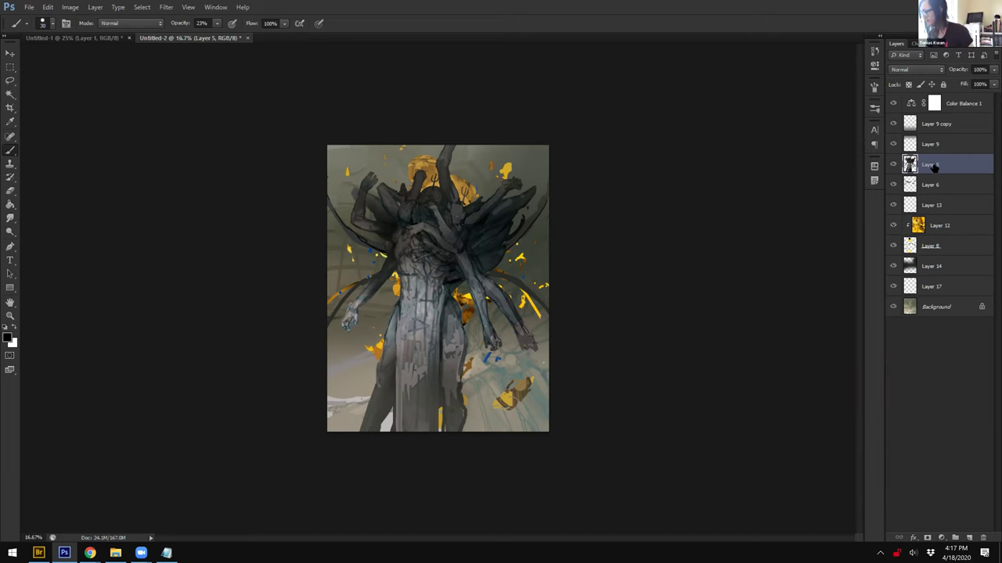
# Step: Hide every layer above Background, from Color Balance 1 down to Layer 17
pyautogui.hotkey('ctrl', '+')
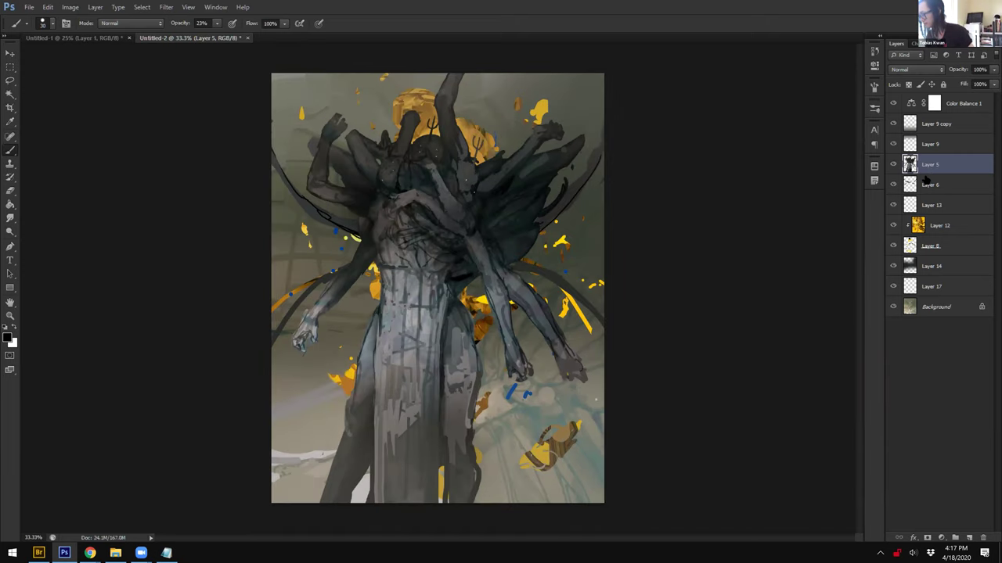
pyautogui.hotkey('ctrl', '+')
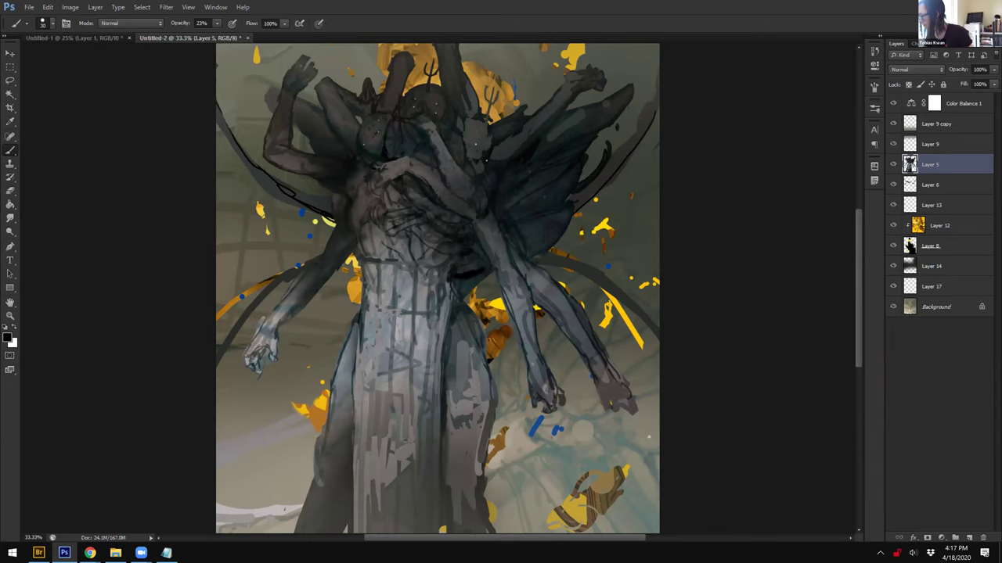
pyautogui.hotkey('ctrl', '+')
pyautogui.hotkey('ctrl', '-')
pyautogui.hotkey('ctrl', '-')
pyautogui.moveTo(893, 105); pyautogui.dragTo(894, 289)
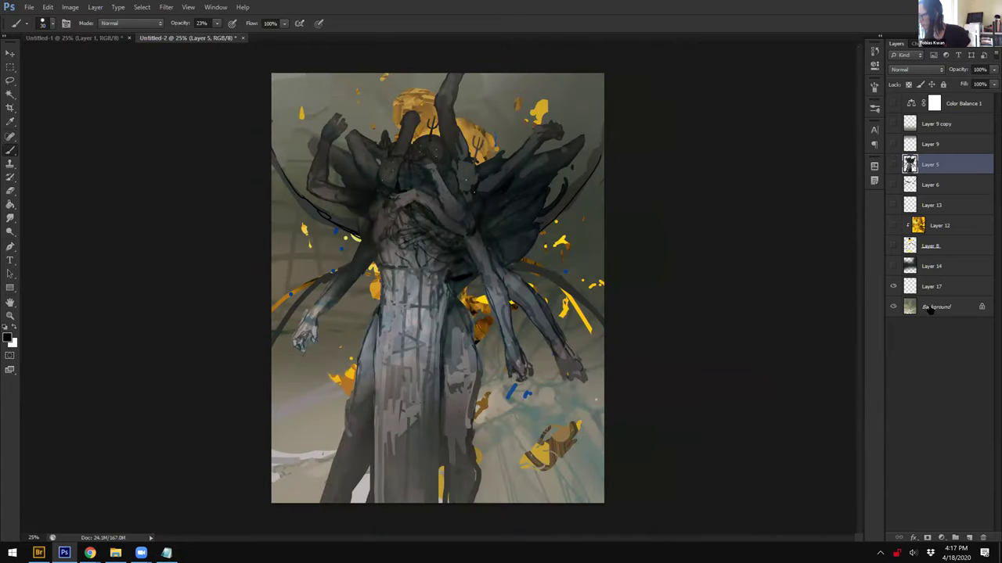
# Step: Duplicate Background and turn the copy pure white by raising its Hue/Saturation lightness to the maximum
pyautogui.click(939, 307)
pyautogui.moveTo(946, 307); pyautogui.dragTo(970, 537)
pyautogui.hotkey('ctrl', 'u')
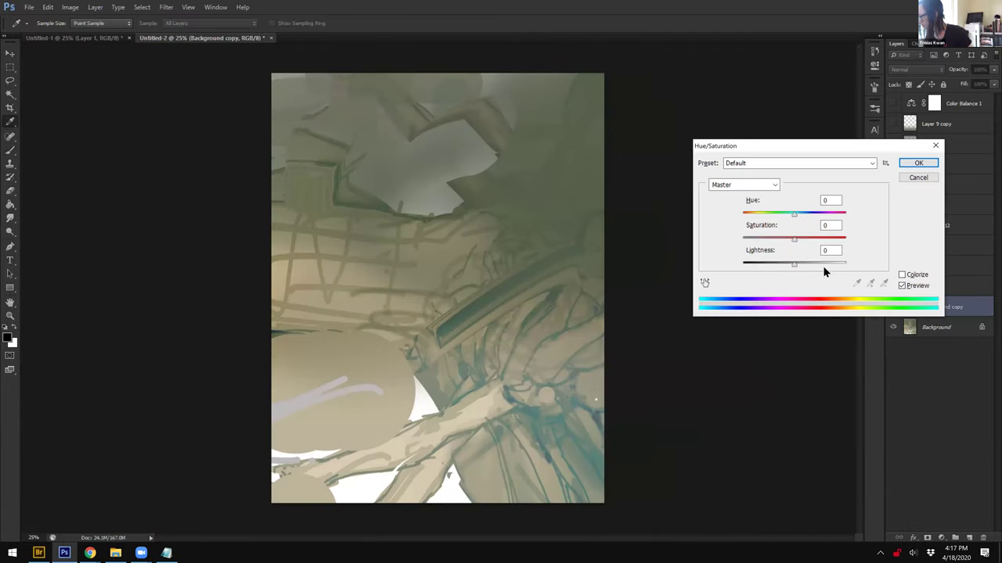
pyautogui.press('Escape')
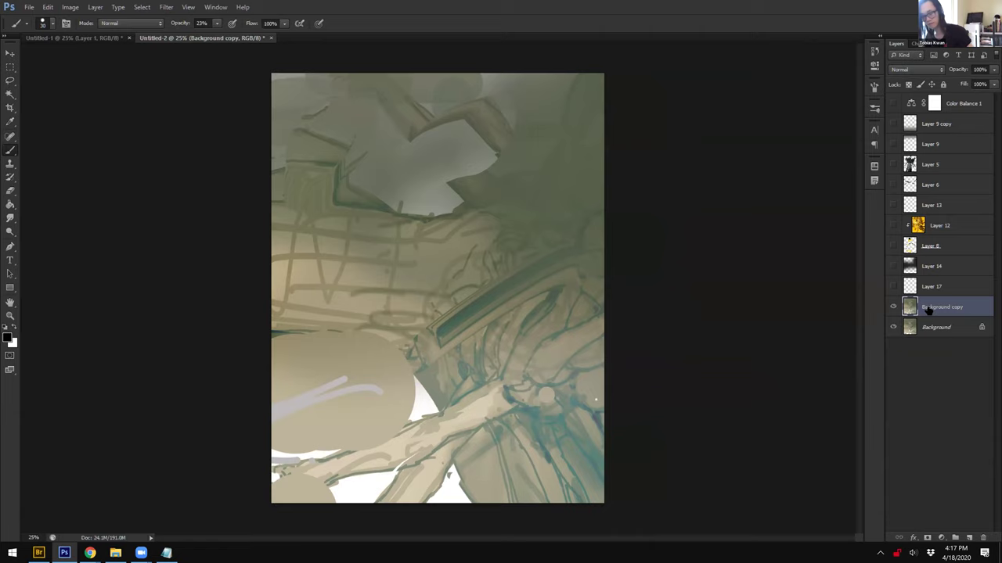
pyautogui.hotkey('ctrl', 'u')
pyautogui.moveTo(793, 263); pyautogui.dragTo(845, 264)
pyautogui.press('Return')
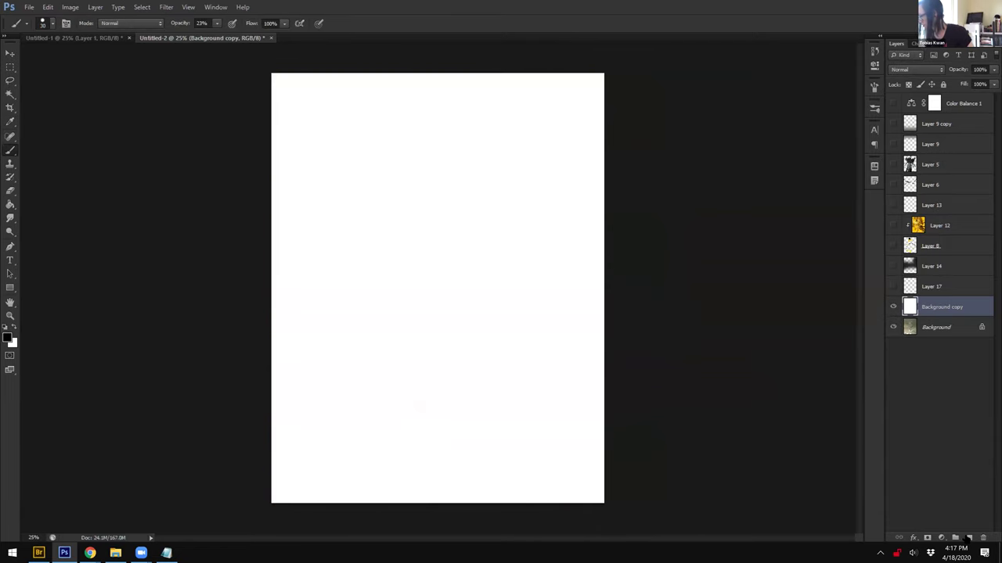
# Step: On a new layer, draw a closed, lobed figure outline tapering to a point with a 15 px black brush at 23% opacity
pyautogui.click(970, 538)
pyautogui.press('[')
pyautogui.moveTo(424, 165)
pyautogui.mouseDown()
pyautogui.moveTo(404, 190)
pyautogui.moveTo(417, 176)
pyautogui.moveTo(397, 162)
pyautogui.moveTo(366, 197)
pyautogui.moveTo(391, 228)
pyautogui.moveTo(370, 295)
pyautogui.moveTo(403, 371)
pyautogui.moveTo(452, 299)
pyautogui.moveTo(445, 273)
pyautogui.moveTo(462, 206)
pyautogui.moveTo(423, 169)
pyautogui.mouseUp()
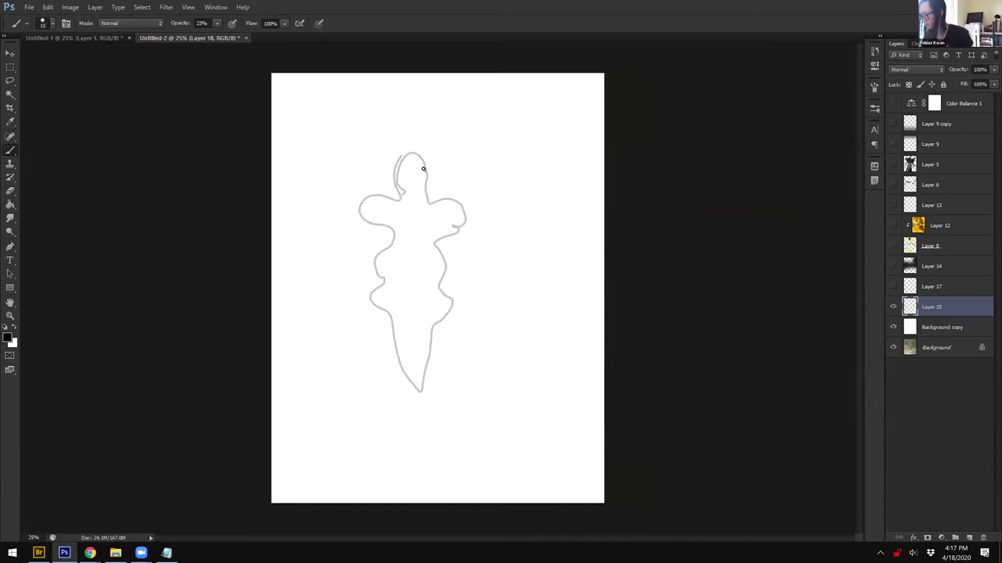
# Step: Select the inside of the outline by magic-wanding its surroundings and inverting, with a new layer added beneath the outline layer
pyautogui.press('w')
pyautogui.click(545, 429)
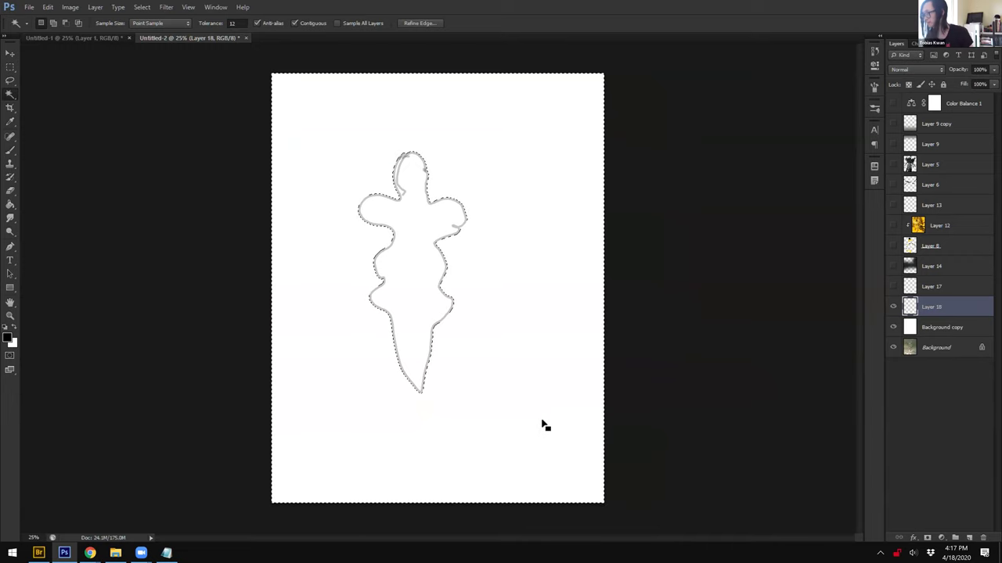
pyautogui.click(936, 328)
pyautogui.click(968, 538)
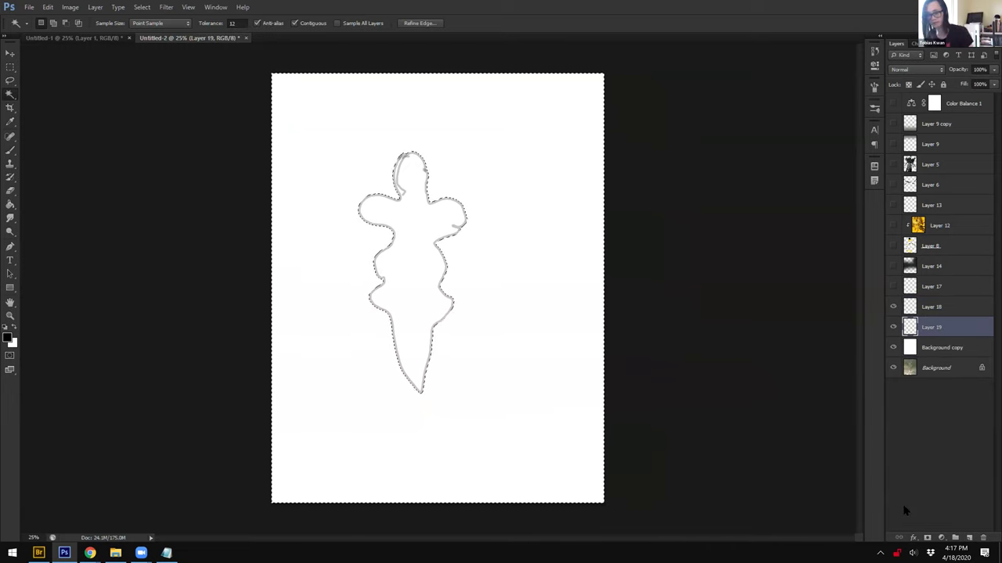
pyautogui.hotkey('ctrl', 'shift', 'i')
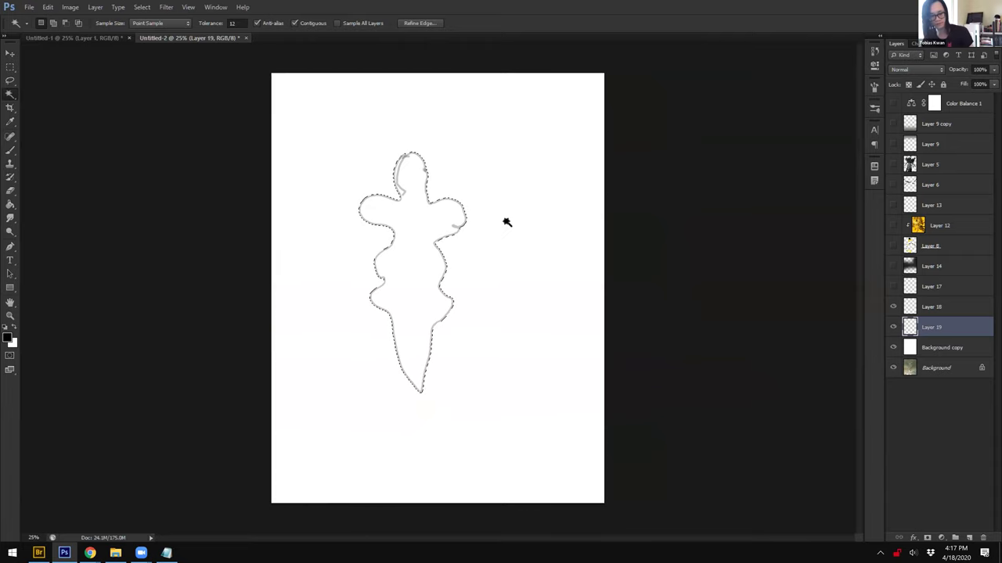
# Step: Fill the selected silhouette with black on the new layer and clear the selection
pyautogui.press('g')
pyautogui.click(443, 288)
pyautogui.hotkey('ctrl', 'd')
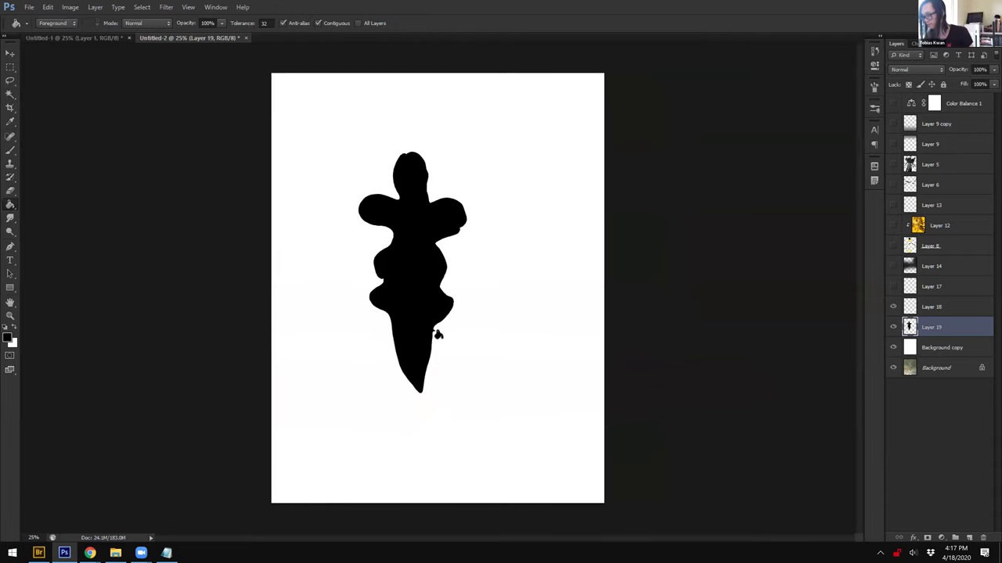
# Step: Examine the edges of the filled silhouette up close, toggling the visibility of the outline and fill layers
pyautogui.hotkey('ctrl', '+')
pyautogui.hotkey('ctrl', '+')
pyautogui.hotkey('ctrl', '+')
pyautogui.hotkey('ctrl', '+')
pyautogui.hotkey('ctrl', '+')
pyautogui.moveTo(539, 201); pyautogui.dragTo(713, 498)
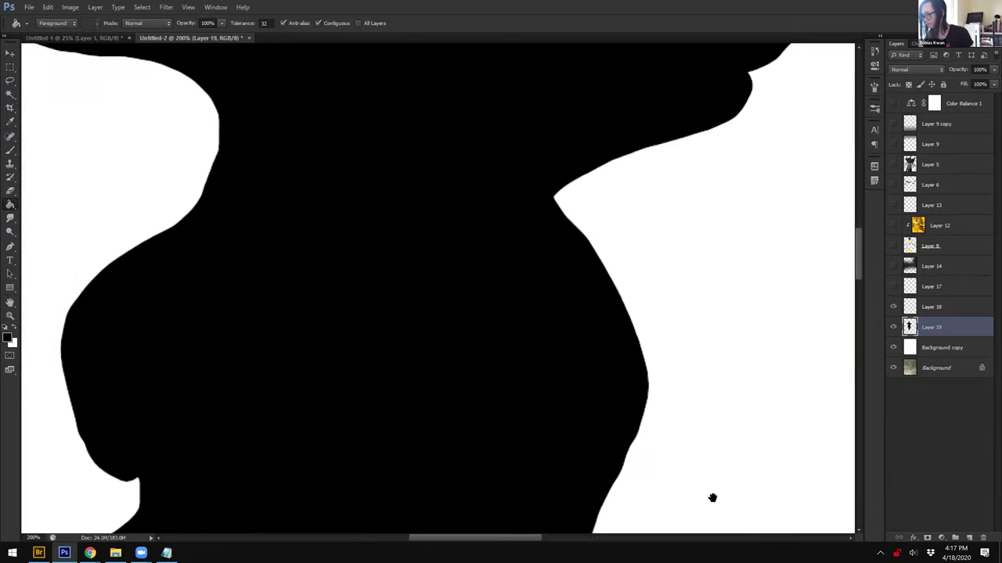
pyautogui.moveTo(615, 149); pyautogui.dragTo(623, 462)
pyautogui.click(893, 307)
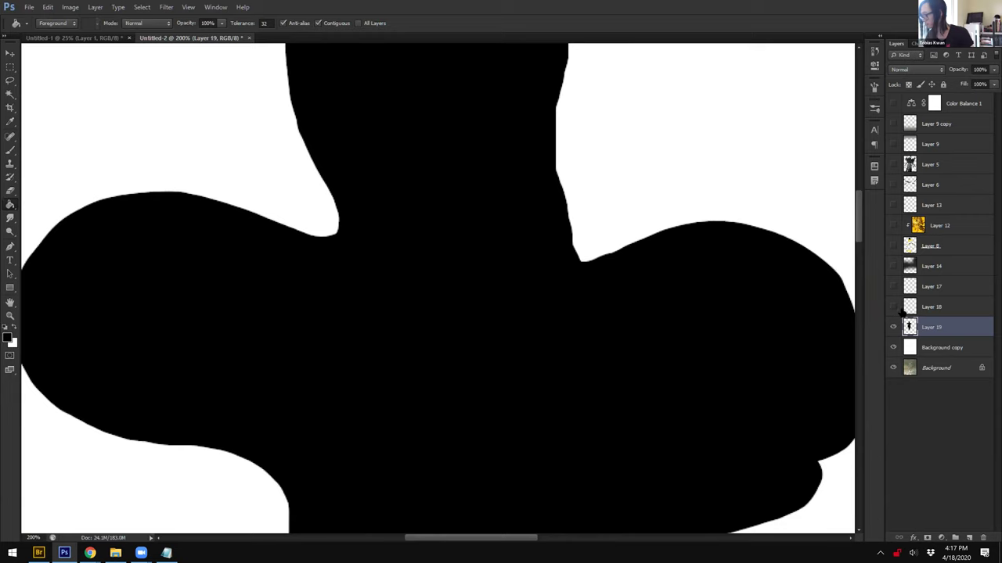
pyautogui.click(893, 327)
pyautogui.click(893, 327)
# Step: Lighten the black silhouette fill on Layer 19 to mid grey with Hue/Saturation
pyautogui.hotkey('ctrl', 'u')
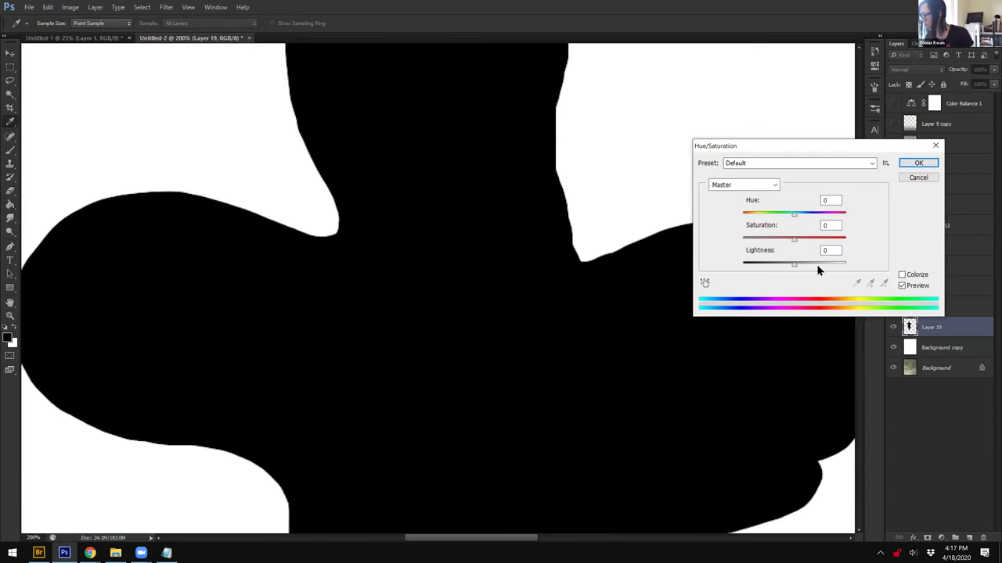
pyautogui.moveTo(831, 264); pyautogui.dragTo(818, 266)
pyautogui.press('Return')
pyautogui.press('g')
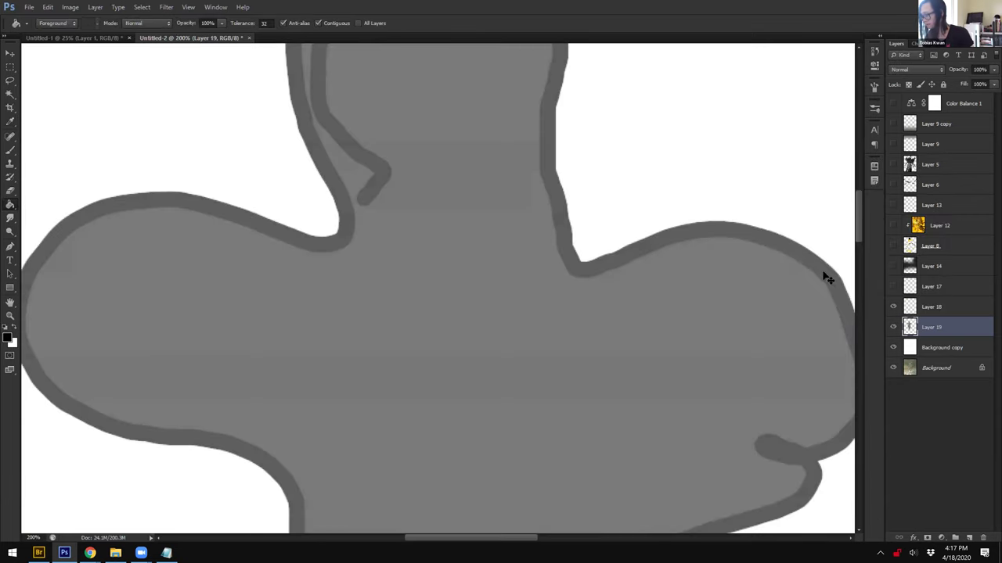
pyautogui.hotkey('ctrl', '-')
pyautogui.hotkey('ctrl', '-')
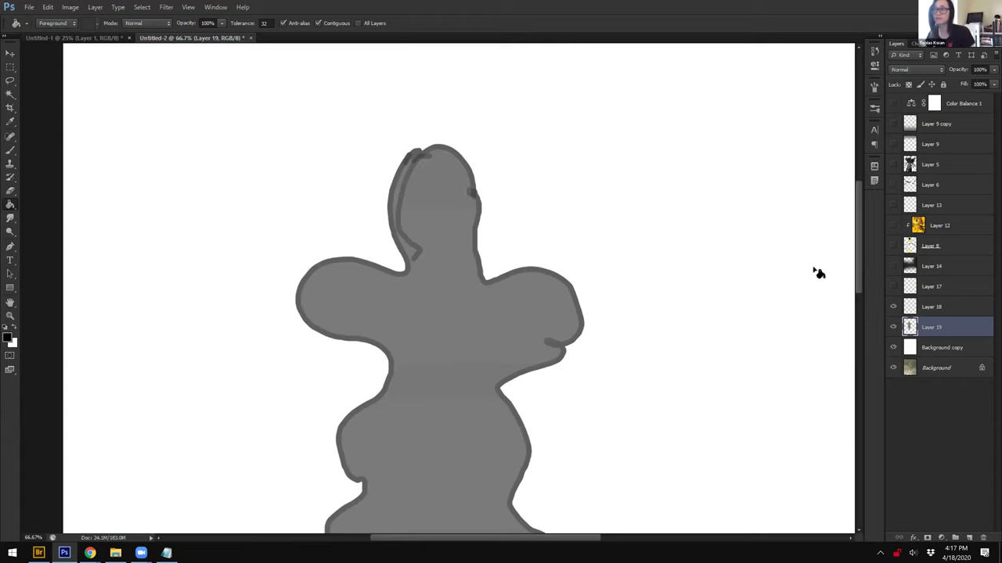
pyautogui.hotkey('ctrl', '-')
pyautogui.hotkey('ctrl', '-')
pyautogui.hotkey('ctrl', '-')
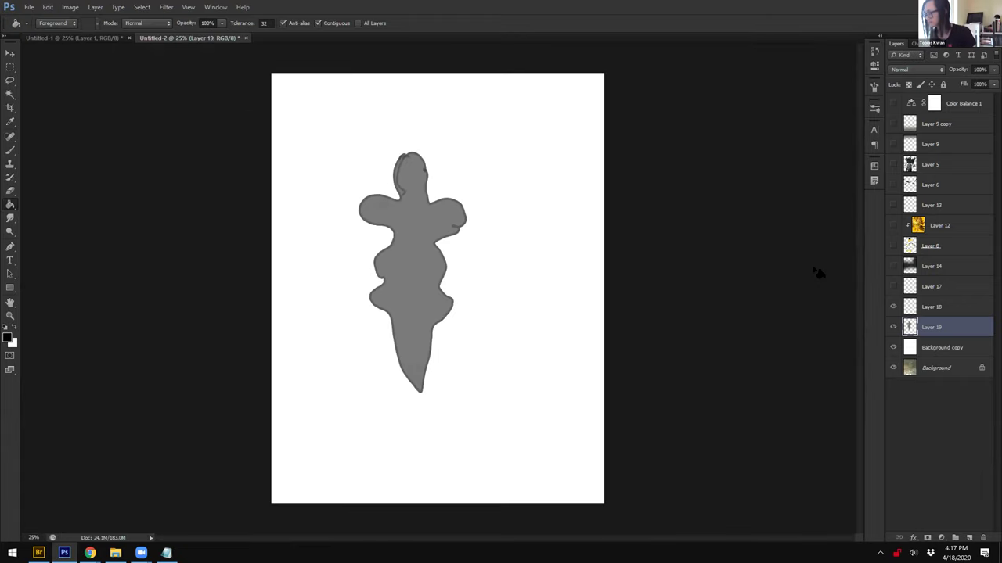
# Step: Hide Layer 19 and Background copy, show the painting's layers again except Layer 9 copy, and select Layer 5
pyautogui.click(893, 307)
pyautogui.click(893, 327)
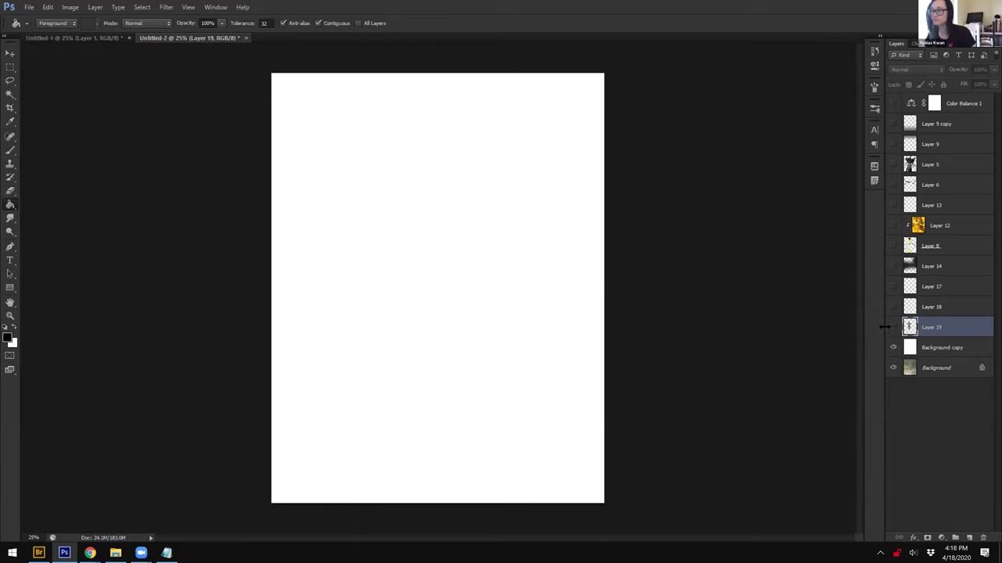
pyautogui.moveTo(893, 165); pyautogui.dragTo(895, 334)
pyautogui.click(893, 348)
pyautogui.click(893, 144)
pyautogui.click(893, 104)
pyautogui.click(928, 164)
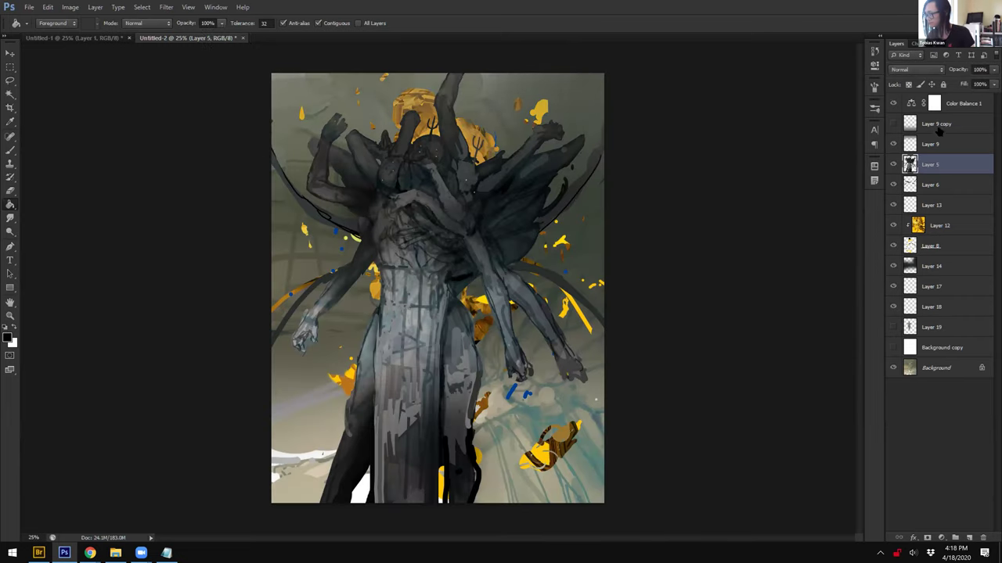
# Step: Smudge the robe's right side panel on Layer 5 into long streaky folds with a 175 px smudge brush
pyautogui.press('r')
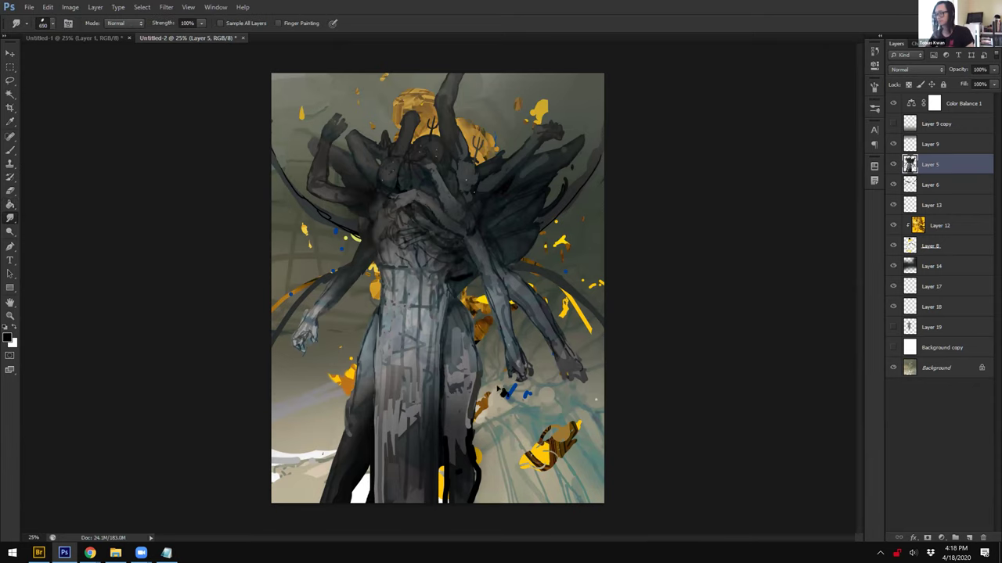
pyautogui.press('[')
pyautogui.press('[')
pyautogui.press('[')
pyautogui.press('[')
pyautogui.press('[')
pyautogui.press('[')
pyautogui.press('[')
pyautogui.press('[')
pyautogui.moveTo(457, 438)
pyautogui.mouseDown()
pyautogui.moveTo(483, 364)
pyautogui.moveTo(442, 442)
pyautogui.mouseUp()
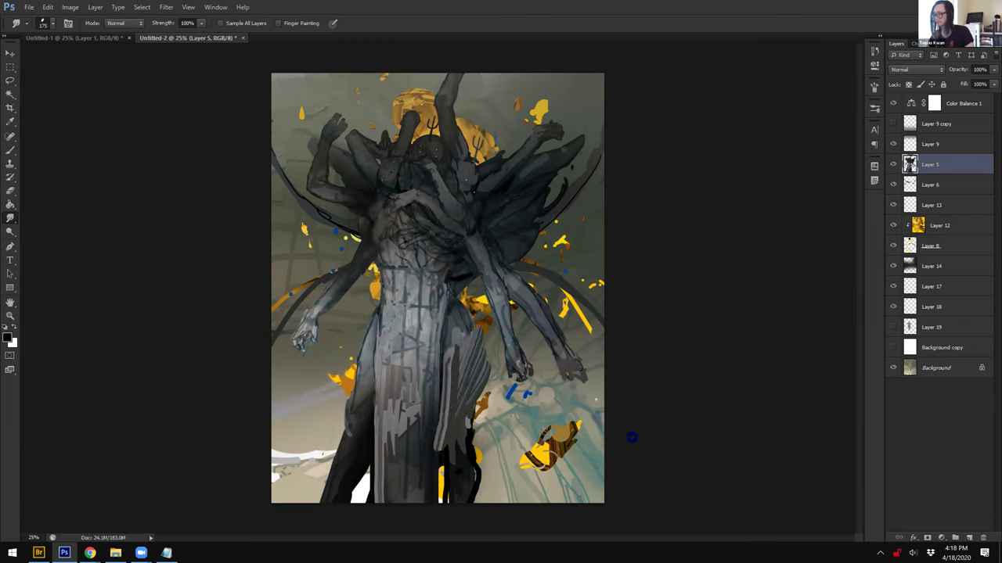
# Step: Paint a faint black line down the inner edge of the smudged robe panel with a 15 px brush at 23% opacity
pyautogui.press('e')
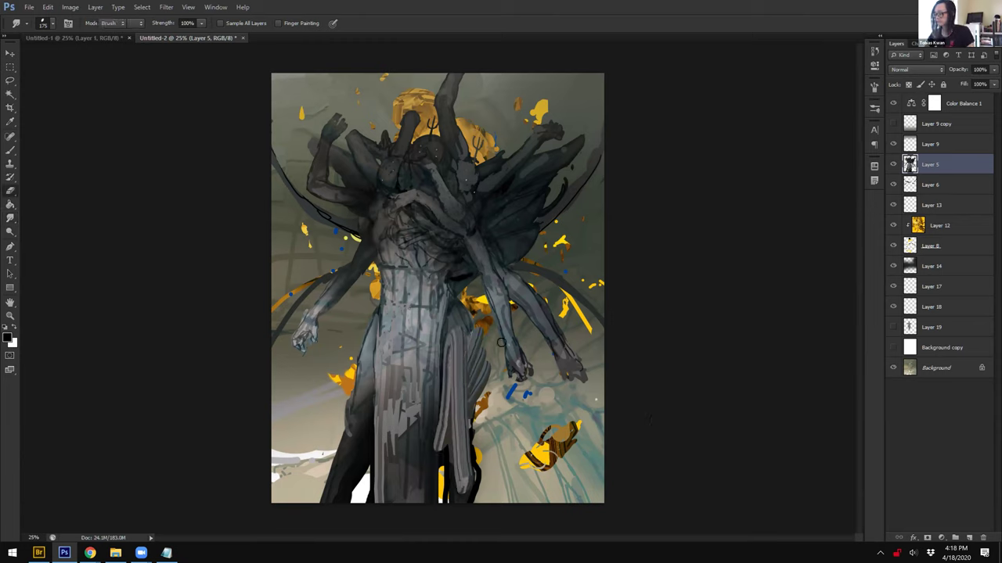
pyautogui.press('b')
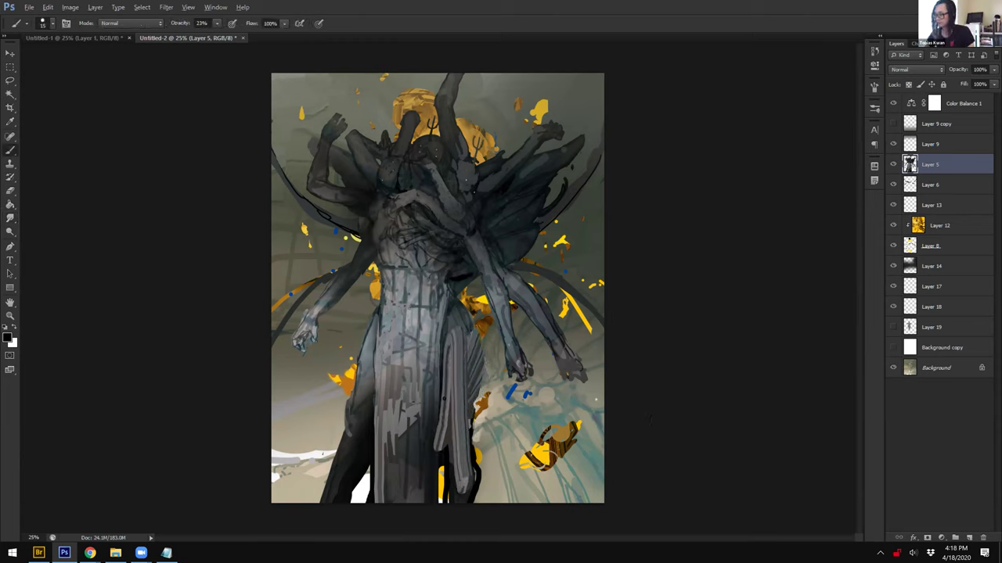
pyautogui.moveTo(443, 335); pyautogui.dragTo(442, 448)
# Step: Sample grey from the top of the smudged robe panel and set the brush to 303 px at 100% opacity
pyautogui.keyDown('alt'); pyautogui.click(452, 339); pyautogui.keyUp('alt')
pyautogui.keyDown('alt'); pyautogui.rightClick(454, 343); pyautogui.keyUp('alt')
pyautogui.press('0')
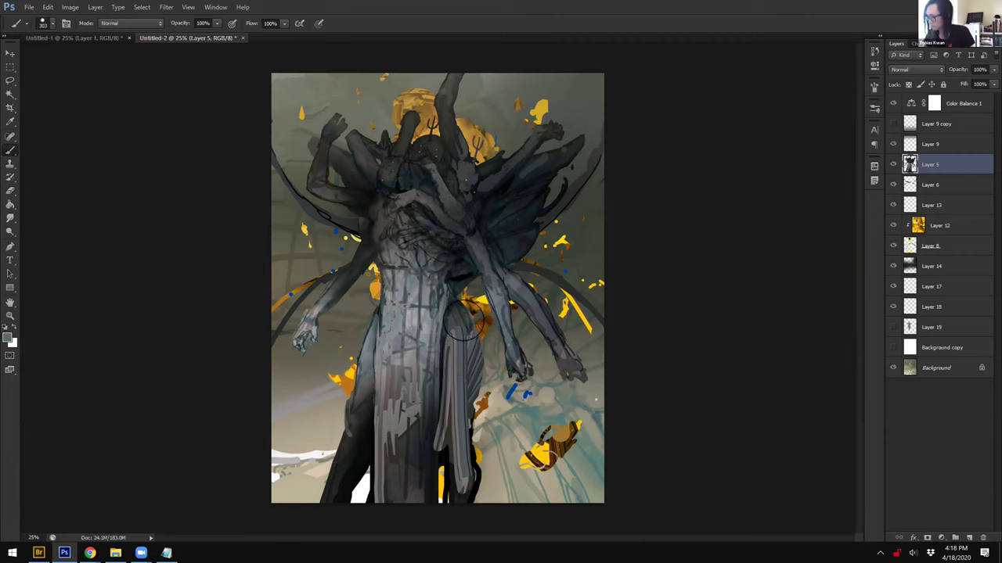
pyautogui.rightClick(558, 366)
pyautogui.press('Escape')
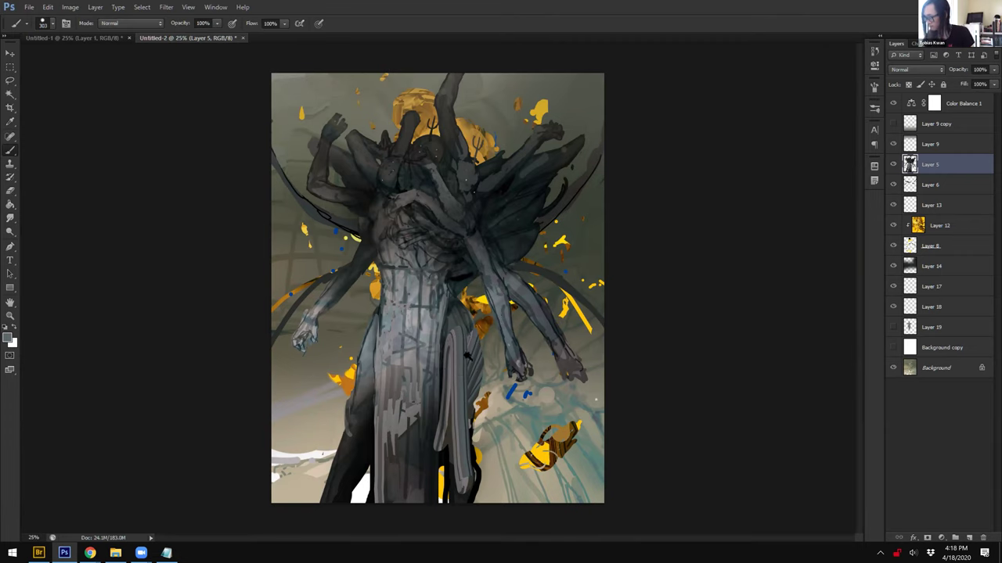
# Step: Select the grey streaks of the smudged side panel with the Magic Wand at tolerance 12 and hide the selection outline
pyautogui.press('w')
pyautogui.click(468, 357)
pyautogui.keyDown('shift'); pyautogui.click(471, 349); pyautogui.keyUp('shift')
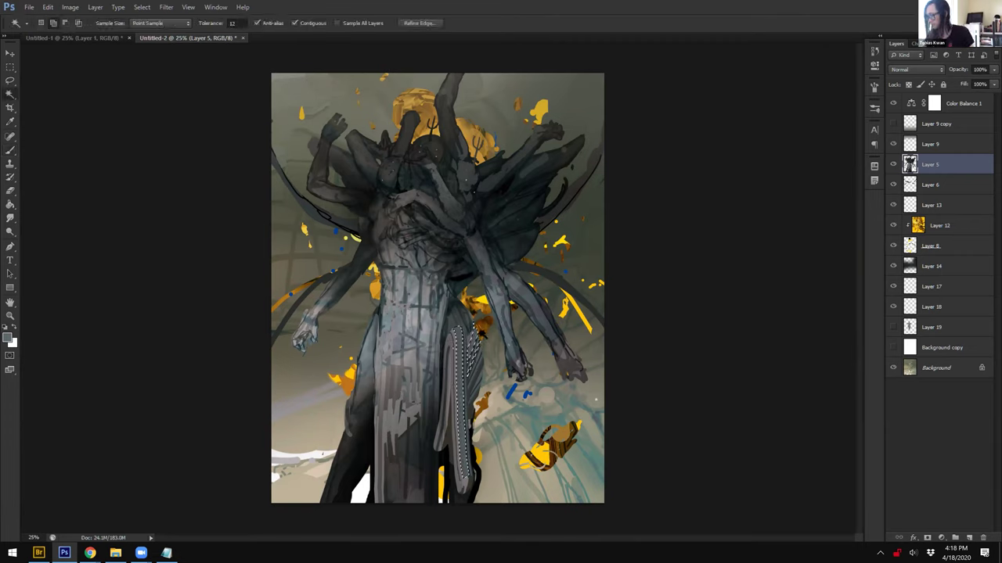
pyautogui.keyDown('shift'); pyautogui.click(452, 357); pyautogui.keyUp('shift')
pyautogui.press('b')
pyautogui.hotkey('ctrl', 'h')
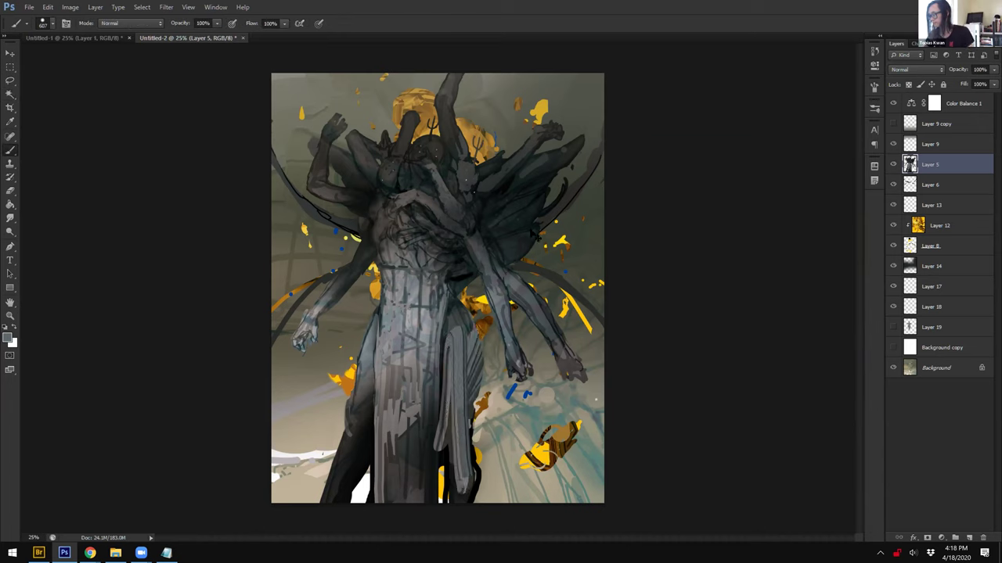
# Step: Repaint the top of the side panel and the outer hip contour with sampled dark greys, using progressively smaller brushes
pyautogui.press('[')
pyautogui.keyDown('alt'); pyautogui.click(455, 346); pyautogui.keyUp('alt')
pyautogui.keyDown('alt'); pyautogui.click(464, 320); pyautogui.keyUp('alt')
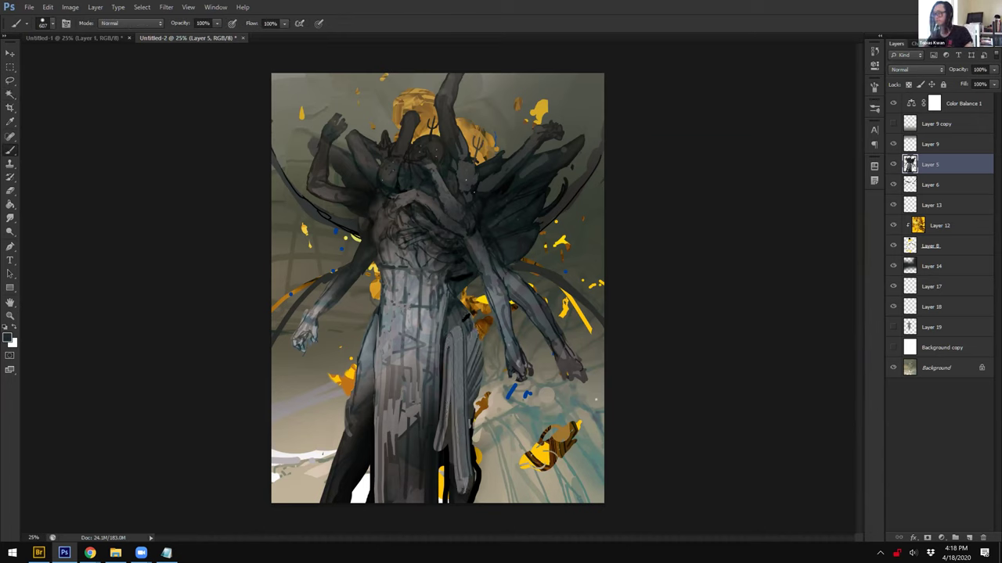
pyautogui.moveTo(452, 320); pyautogui.dragTo(457, 341)
pyautogui.hotkey('ctrl', 'z')
pyautogui.keyDown('alt'); pyautogui.click(452, 322); pyautogui.keyUp('alt')
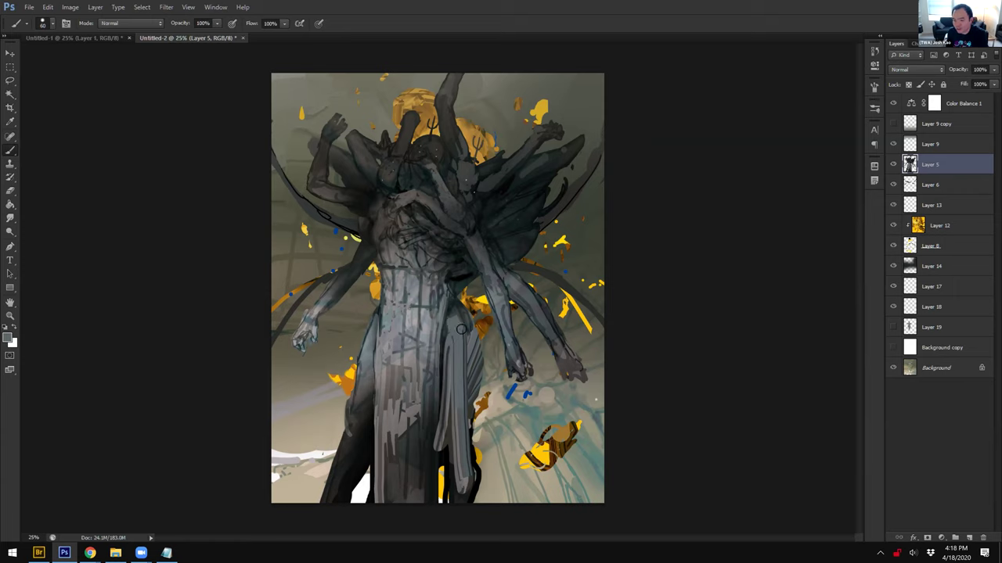
pyautogui.hotkey('ctrl', 'z')
pyautogui.keyDown('alt'); pyautogui.click(461, 311); pyautogui.keyUp('alt')
pyautogui.keyDown('alt'); pyautogui.click(465, 300); pyautogui.keyUp('alt')
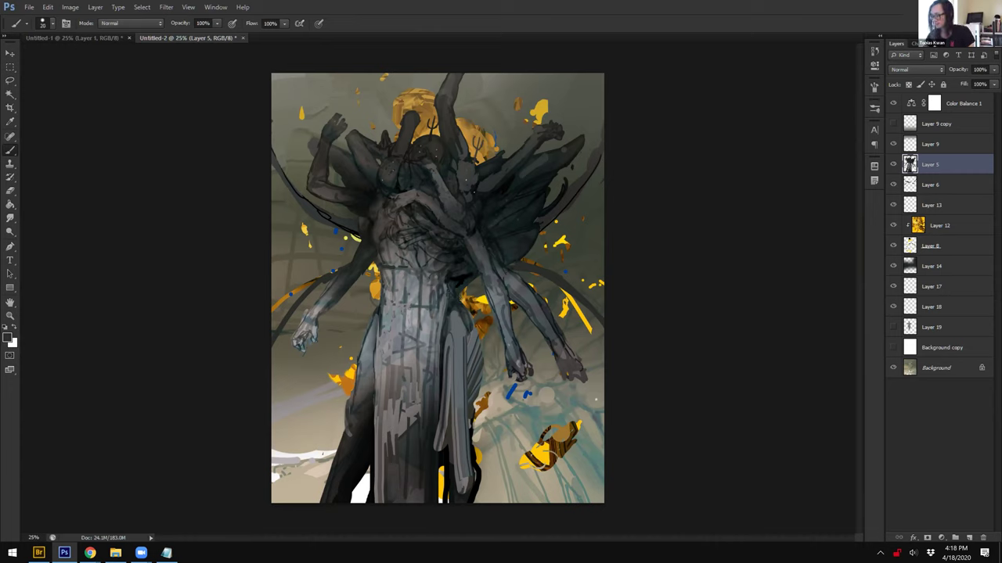
pyautogui.keyDown('alt'); pyautogui.click(460, 299); pyautogui.keyUp('alt')
pyautogui.moveTo(463, 304); pyautogui.dragTo(483, 354)
pyautogui.press('[')
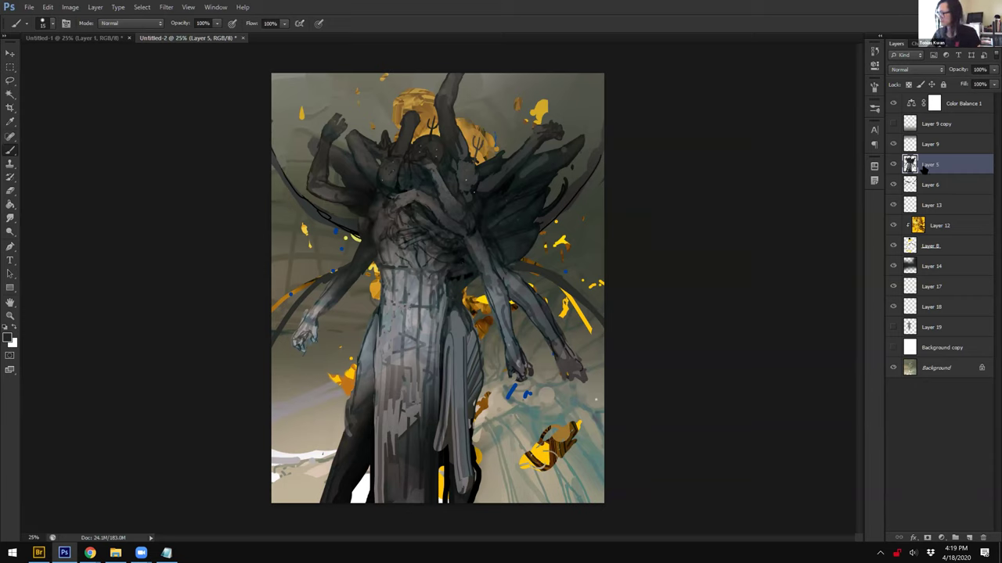
# Step: Lock Layer 5's transparent pixels and softly shade the side panel inside a freehand selection at 10% brush opacity, then deselect
pyautogui.click(908, 84)
pyautogui.moveTo(444, 413)
pyautogui.mouseDown()
pyautogui.moveTo(478, 421)
pyautogui.moveTo(444, 479)
pyautogui.mouseUp()
pyautogui.hotkey('ctrl', 'z')
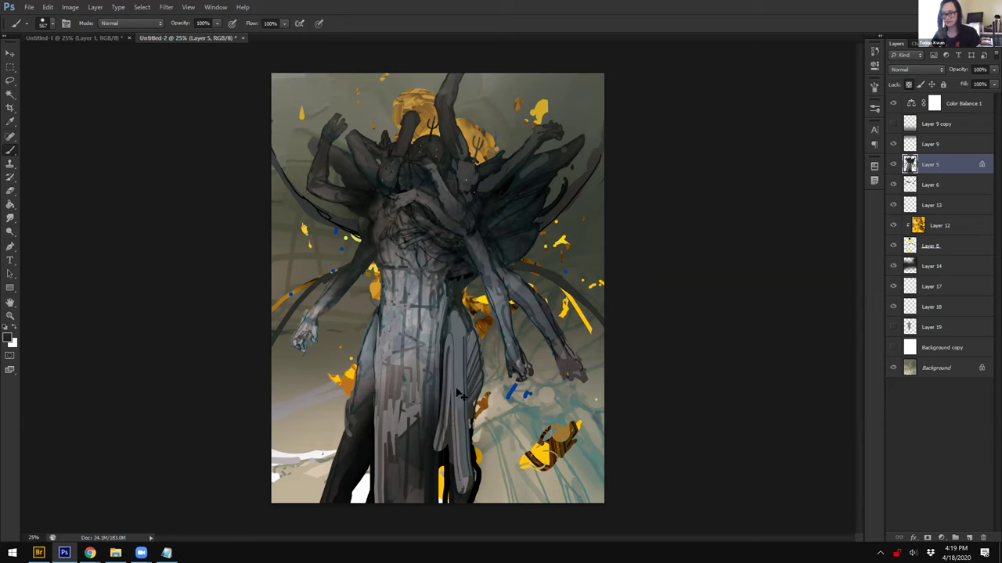
pyautogui.press('1')
pyautogui.moveTo(484, 310); pyautogui.dragTo(440, 356)
pyautogui.press('[')
pyautogui.press('[')
pyautogui.press('[')
pyautogui.press('[')
pyautogui.press('[')
pyautogui.press('[')
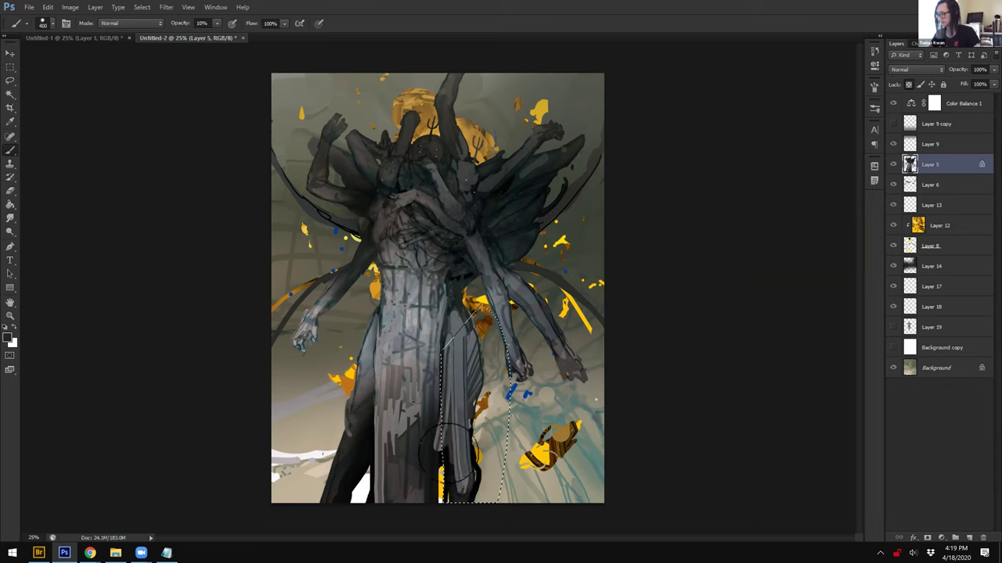
pyautogui.press('[')
pyautogui.moveTo(448, 462); pyautogui.dragTo(454, 395)
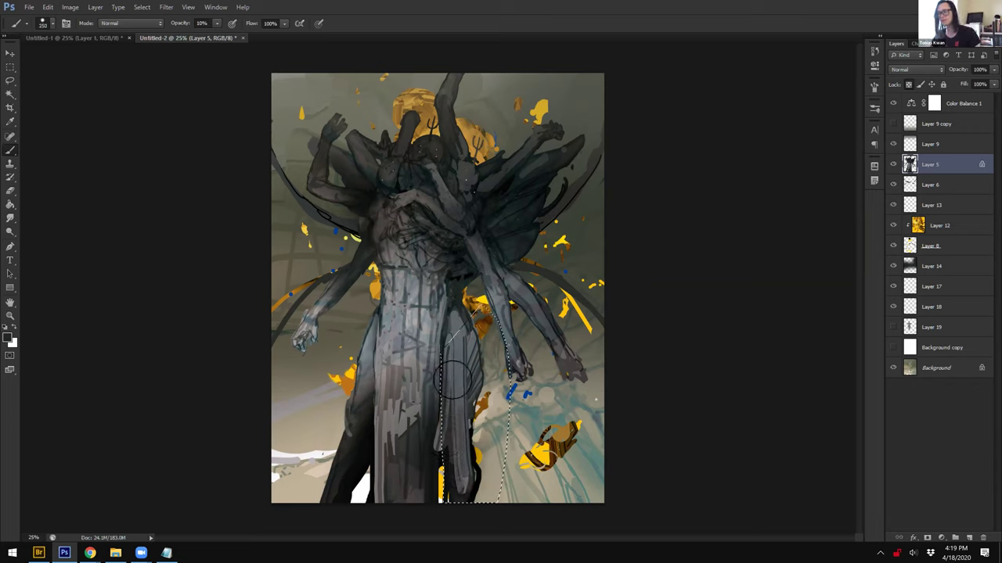
pyautogui.hotkey('ctrl', 'd')
# Step: Paint long grey vertical strokes down the right edge of the robe's front panel at 100% opacity
pyautogui.press('r')
pyautogui.moveTo(435, 385); pyautogui.dragTo(413, 347)
pyautogui.press('b')
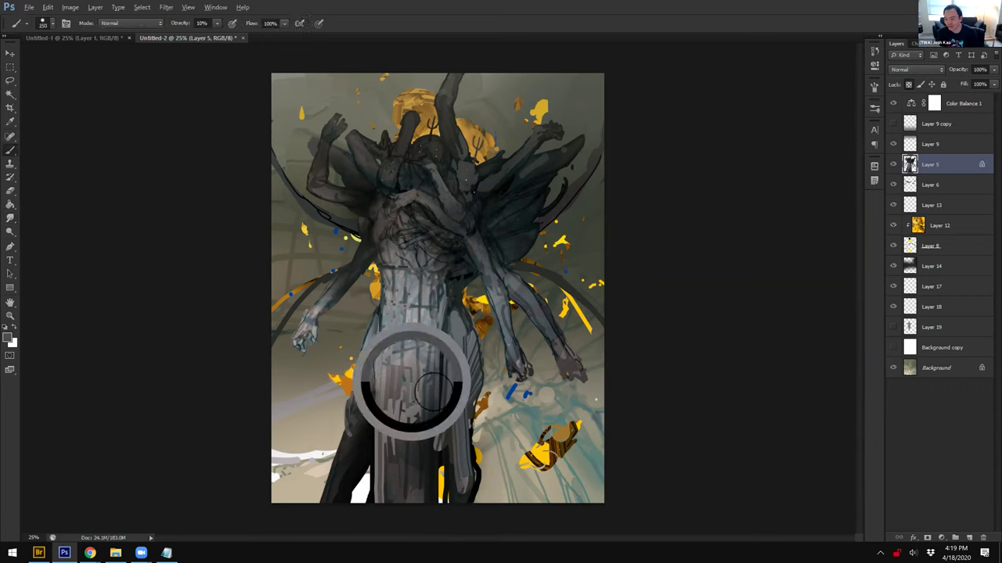
pyautogui.press(',')
pyautogui.press('0')
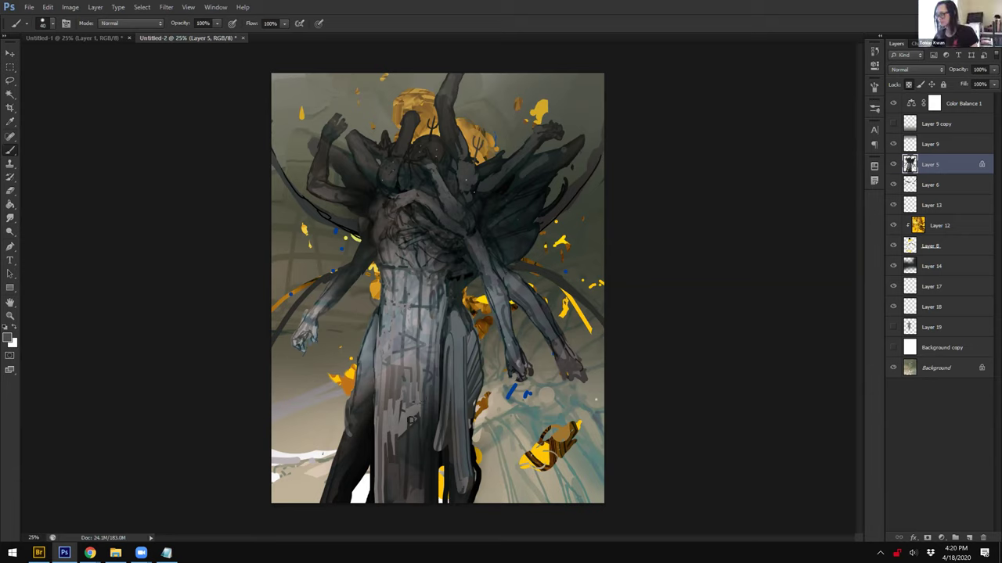
pyautogui.moveTo(433, 375); pyautogui.dragTo(435, 470)
pyautogui.moveTo(435, 406); pyautogui.dragTo(437, 501)
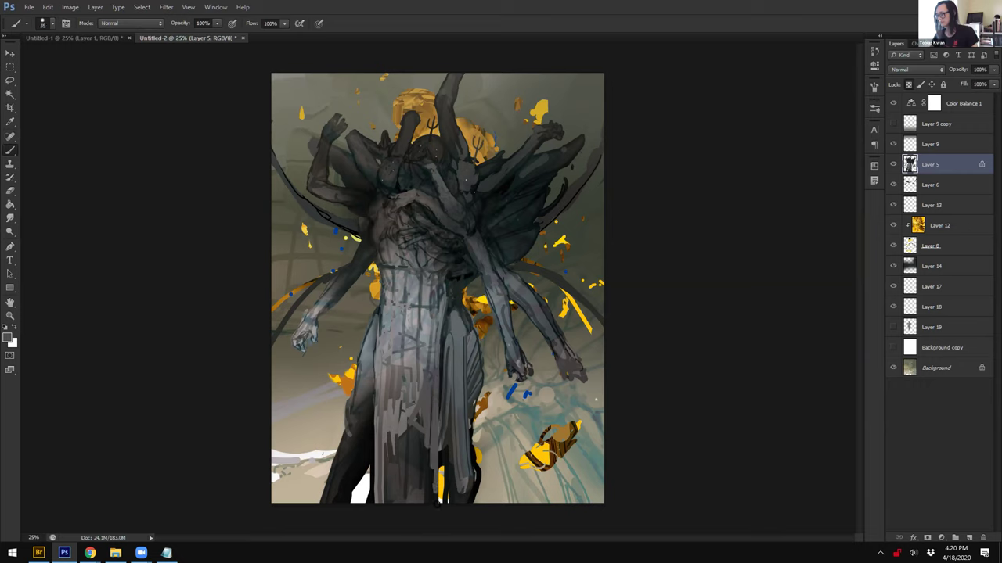
# Step: Paint thin dark strokes across the robe's front and along its left edge with a 25 px brush at 30% opacity
pyautogui.press('[')
pyautogui.keyDown('alt'); pyautogui.click(430, 332); pyautogui.keyUp('alt')
pyautogui.keyDown('alt'); pyautogui.click(447, 275); pyautogui.keyUp('alt')
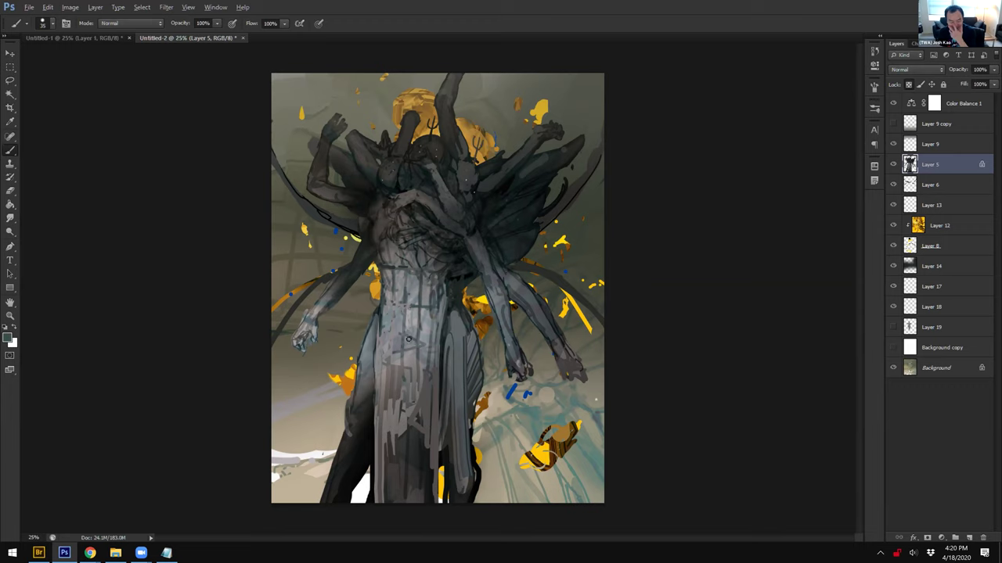
pyautogui.press('3')
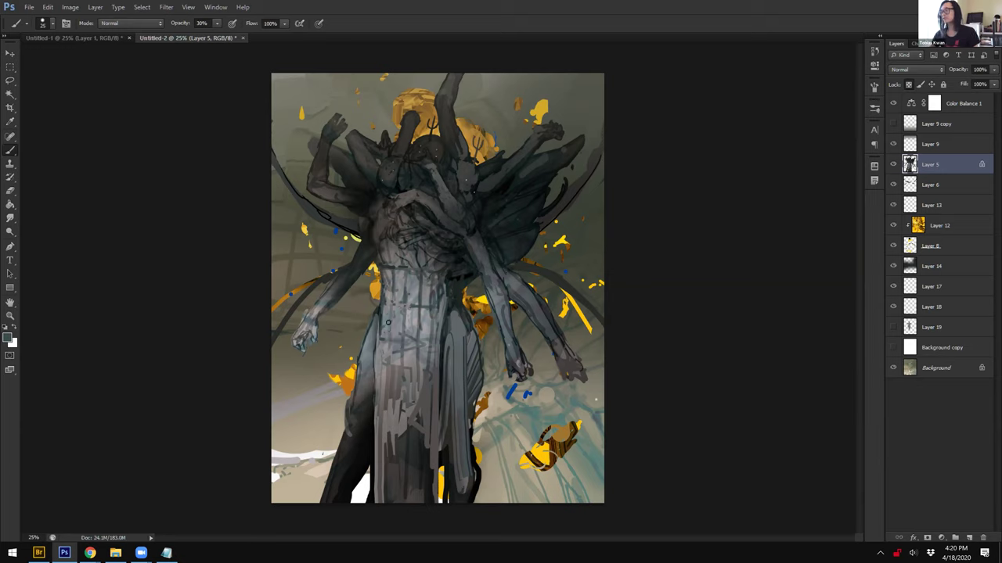
pyautogui.moveTo(378, 333); pyautogui.dragTo(376, 368)
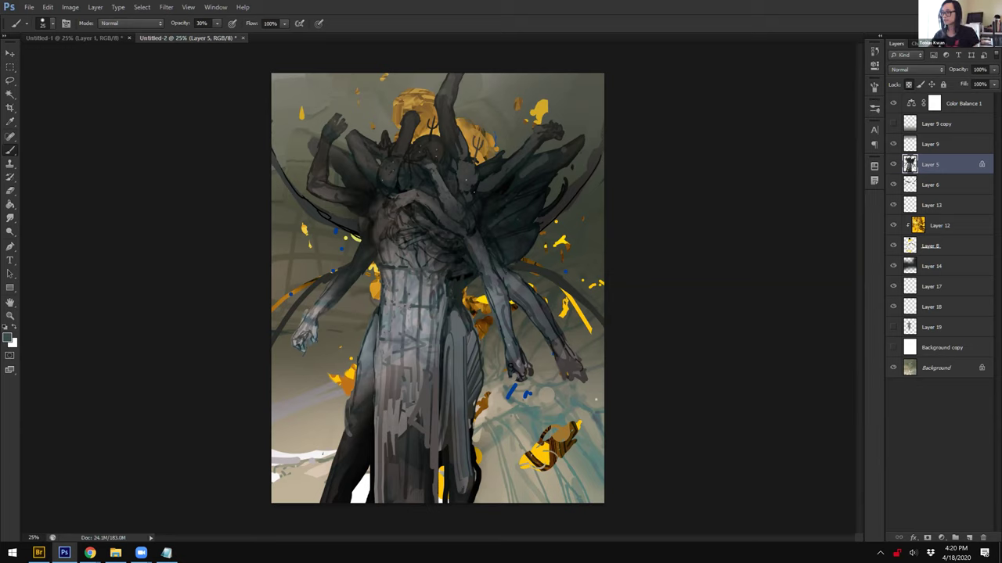
pyautogui.press('d')
pyautogui.moveTo(379, 398); pyautogui.dragTo(378, 310)
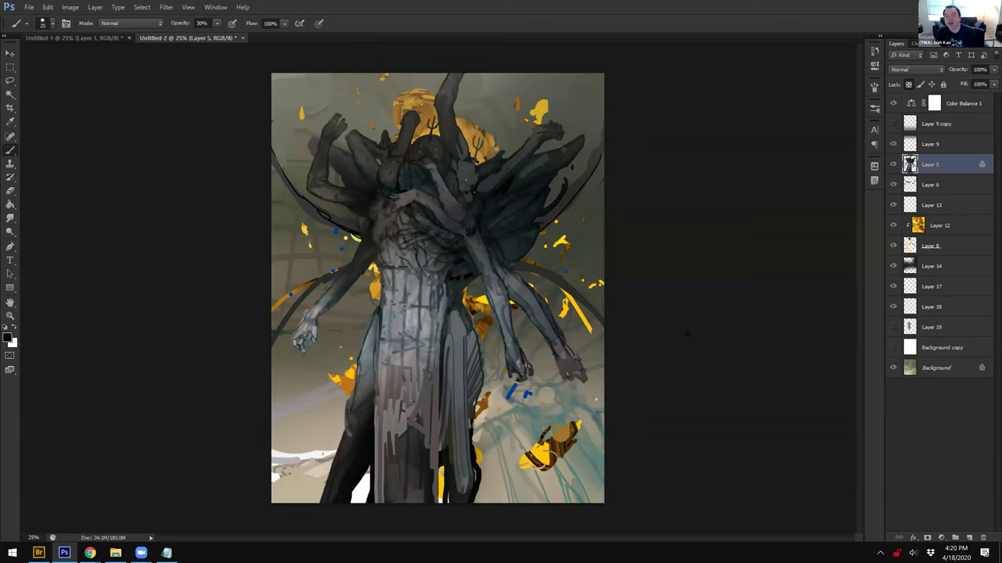
pyautogui.keyDown('alt'); pyautogui.click(455, 302); pyautogui.keyUp('alt')
pyautogui.keyDown('alt'); pyautogui.click(456, 295); pyautogui.keyUp('alt')
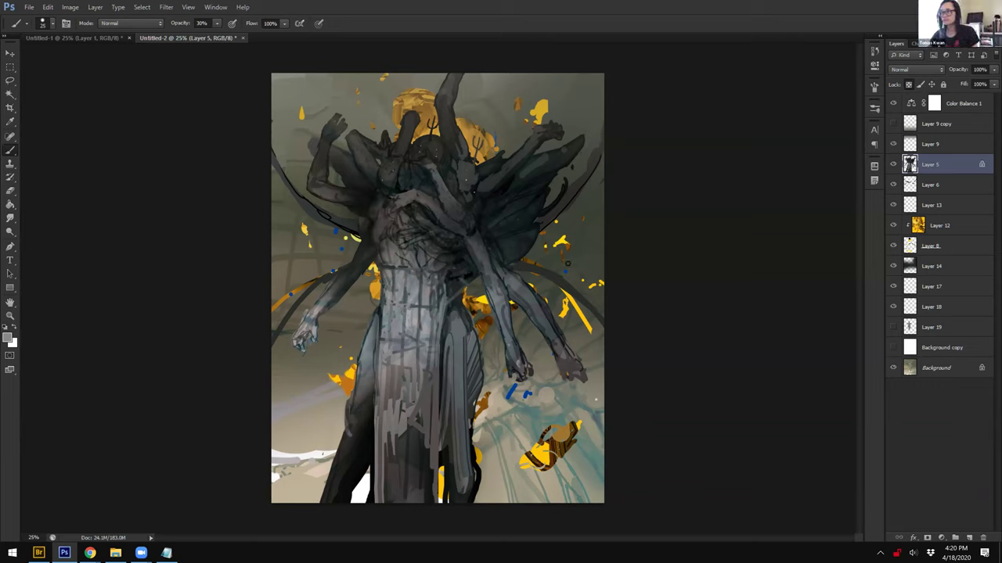
pyautogui.keyDown('alt'); pyautogui.click(451, 240); pyautogui.keyUp('alt')
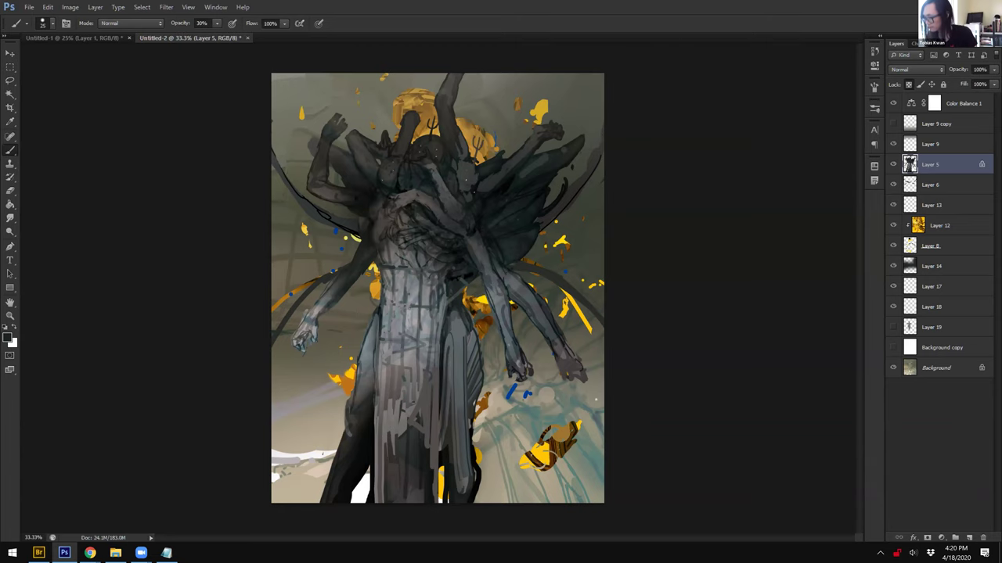
pyautogui.hotkey('ctrl', '+')
pyautogui.press('d')
pyautogui.press('[')
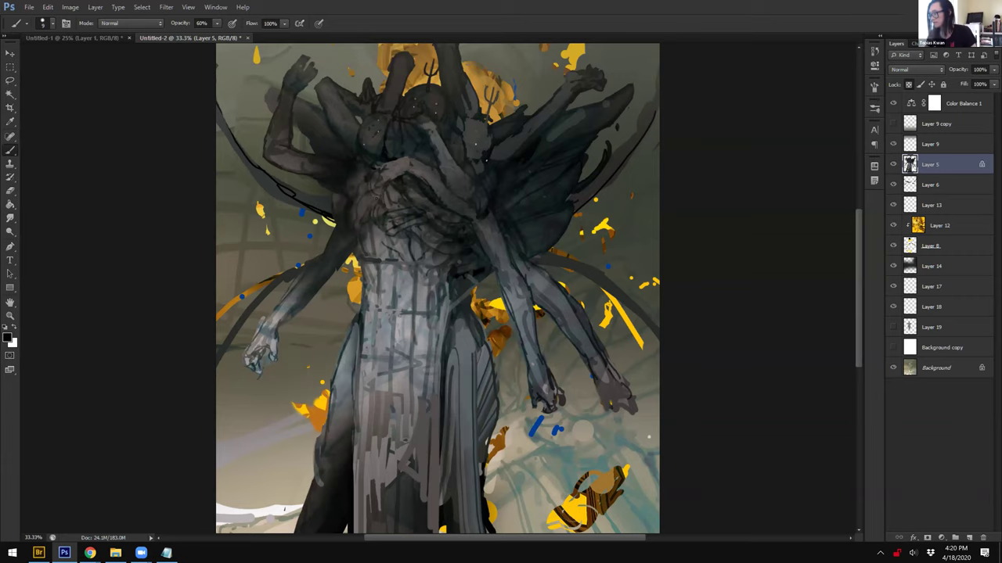
pyautogui.hotkey('ctrl', '-')
pyautogui.hotkey('ctrl', '-')
pyautogui.press('r')
pyautogui.press('b')
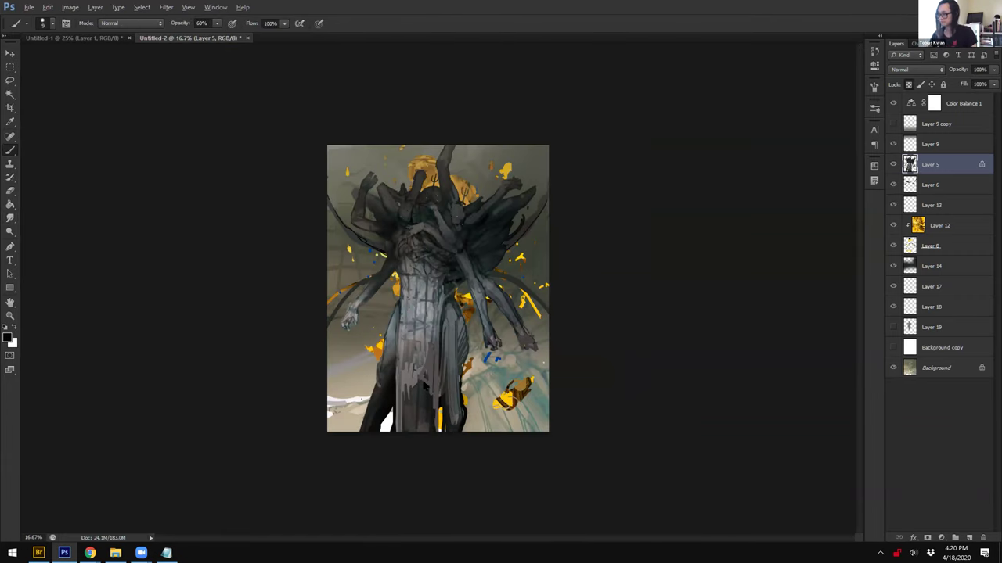
# Step: Block in the lower front of the robe with sampled grey using a 345 px brush at 60% opacity
pyautogui.keyDown('alt'); pyautogui.click(417, 374); pyautogui.keyUp('alt')
pyautogui.rightClick(419, 368)
pyautogui.press('Escape')
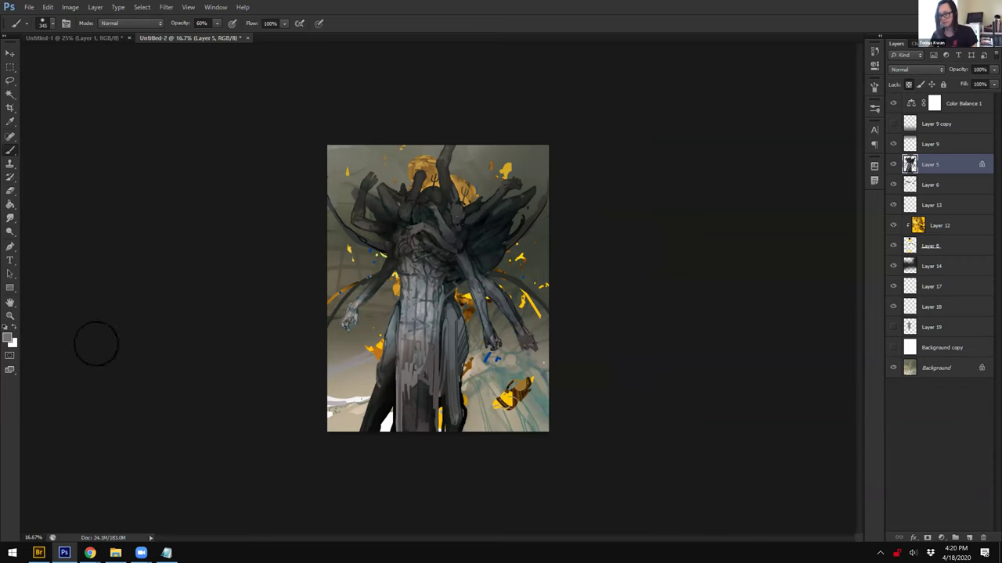
pyautogui.click(7, 338)
pyautogui.press('Return')
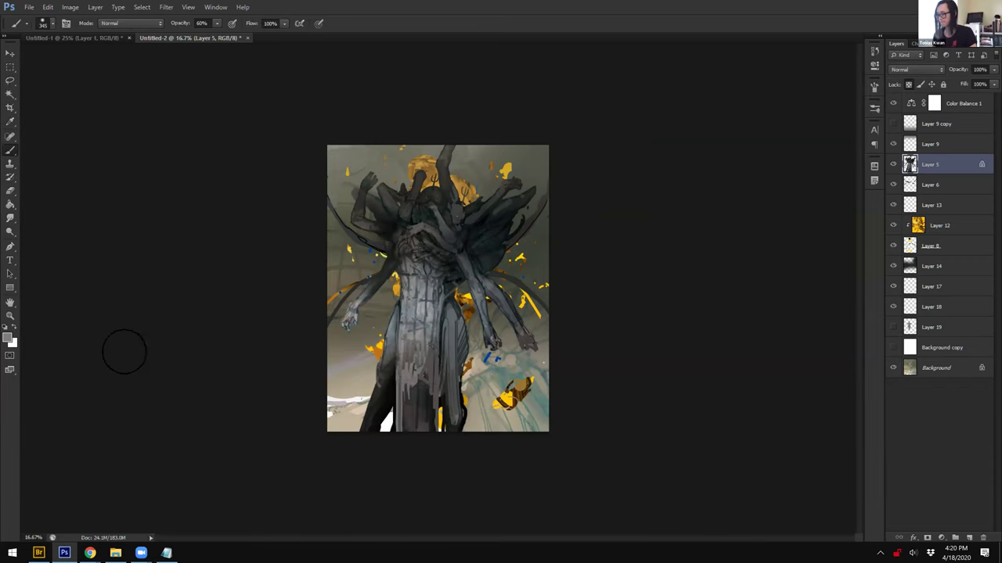
pyautogui.rightClick(417, 353)
pyautogui.click(639, 385)
pyautogui.moveTo(410, 382); pyautogui.dragTo(410, 494)
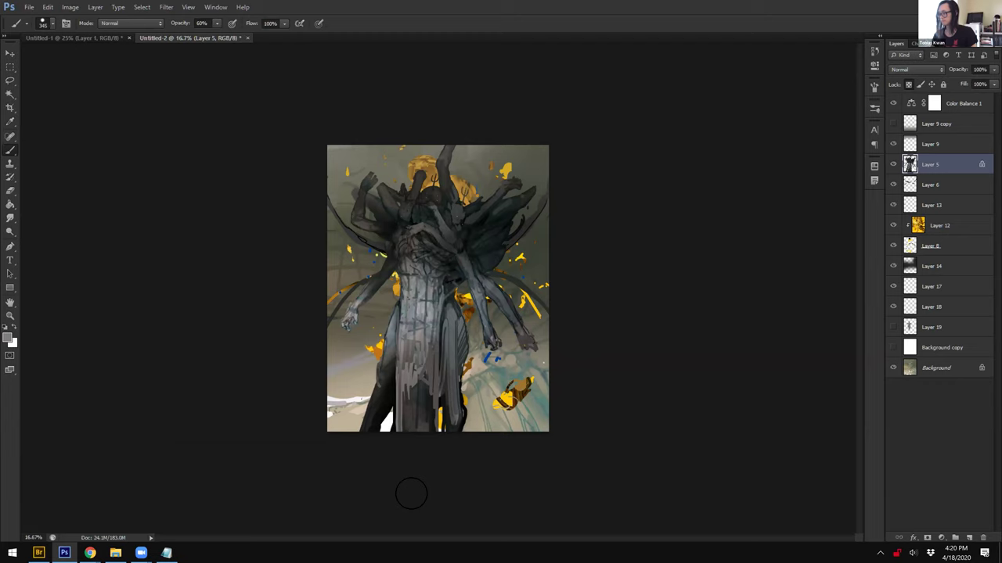
pyautogui.keyDown('alt'); pyautogui.click(424, 392); pyautogui.keyUp('alt')
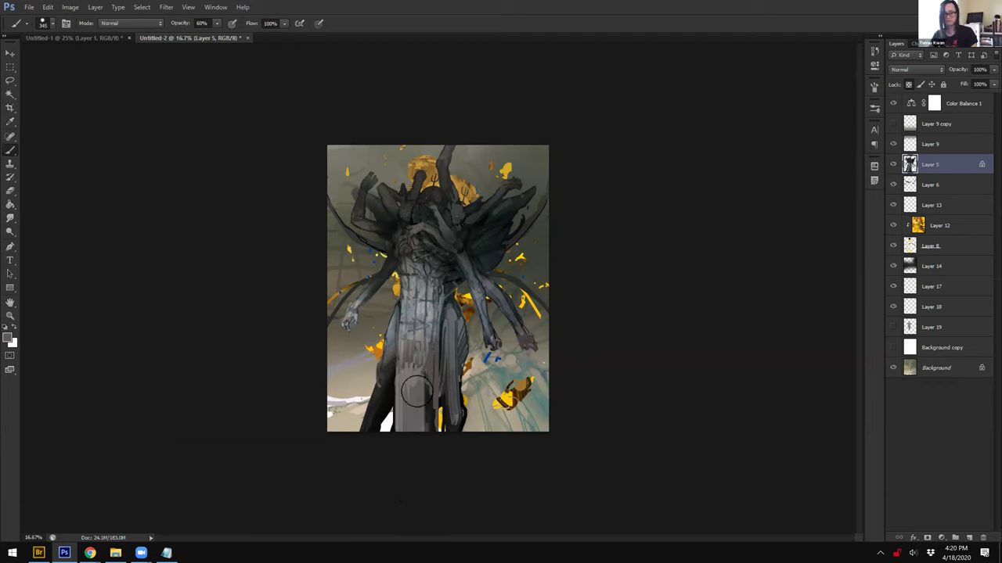
pyautogui.moveTo(415, 389); pyautogui.dragTo(414, 426)
# Step: Cover the lower front of the robe with solid grey strokes using a 150 px brush at 100% opacity
pyautogui.press('[')
pyautogui.press('[')
pyautogui.press('[')
pyautogui.press('[')
pyautogui.press('[')
pyautogui.press('0')
pyautogui.moveTo(417, 372)
pyautogui.mouseDown()
pyautogui.moveTo(415, 464)
pyautogui.moveTo(431, 445)
pyautogui.mouseUp()
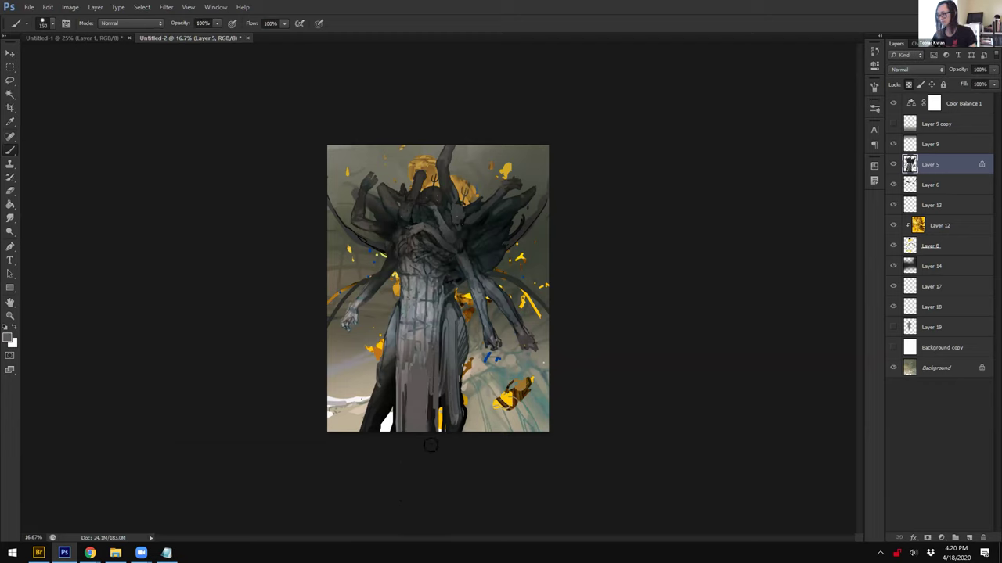
# Step: Paint a thin grey line down the right edge of the robe's front panel with a 20 px brush
pyautogui.press('[')
pyautogui.press('[')
pyautogui.press('[')
pyautogui.press('[')
pyautogui.press('[')
pyautogui.press('[')
pyautogui.press('[')
pyautogui.press('[')
pyautogui.press('[')
pyautogui.press('[')
pyautogui.press('[')
pyautogui.press('[')
pyautogui.press('[')
pyautogui.press('[')
pyautogui.press('[')
pyautogui.moveTo(440, 310); pyautogui.dragTo(442, 409)
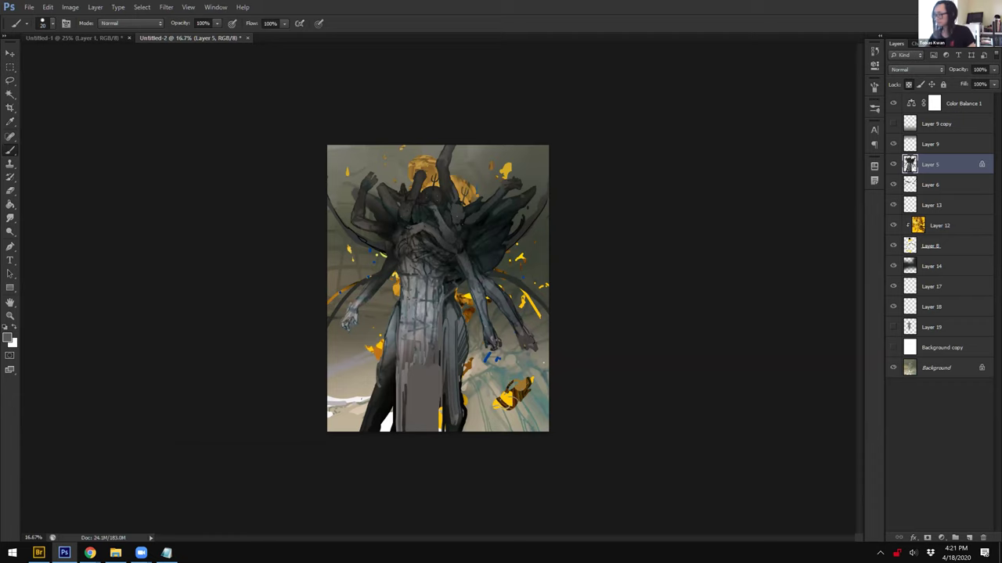
# Step: Paint a soft grey form on the right wing beside the shoulder with a 20 px brush at 30% opacity
pyautogui.hotkey('ctrl', '+')
pyautogui.hotkey('ctrl', '+')
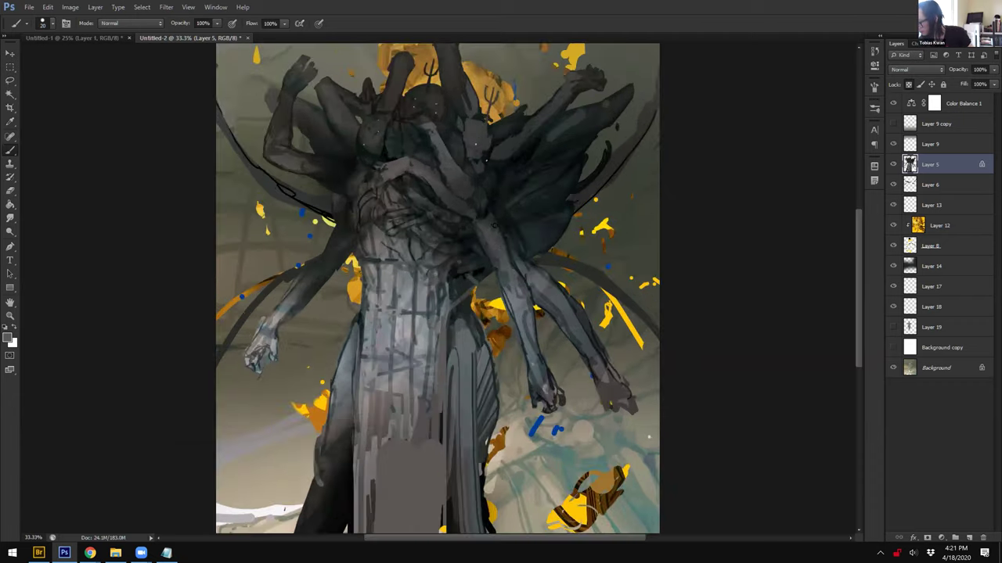
pyautogui.moveTo(516, 209); pyautogui.dragTo(510, 231)
pyautogui.keyDown('alt'); pyautogui.click(525, 209); pyautogui.keyUp('alt')
pyautogui.press('3')
pyautogui.moveTo(503, 186)
pyautogui.mouseDown()
pyautogui.moveTo(501, 234)
pyautogui.moveTo(511, 215)
pyautogui.moveTo(511, 225)
pyautogui.mouseUp()
pyautogui.keyDown('alt'); pyautogui.click(511, 210); pyautogui.keyUp('alt')
pyautogui.keyDown('alt'); pyautogui.click(497, 237); pyautogui.keyUp('alt')
# Step: Darken the folds below the chest with sampled darks at 50% brush opacity
pyautogui.press('5')
pyautogui.keyDown('alt'); pyautogui.click(474, 244); pyautogui.keyUp('alt')
pyautogui.keyDown('alt'); pyautogui.click(475, 257); pyautogui.keyUp('alt')
pyautogui.moveTo(427, 246); pyautogui.dragTo(446, 260)
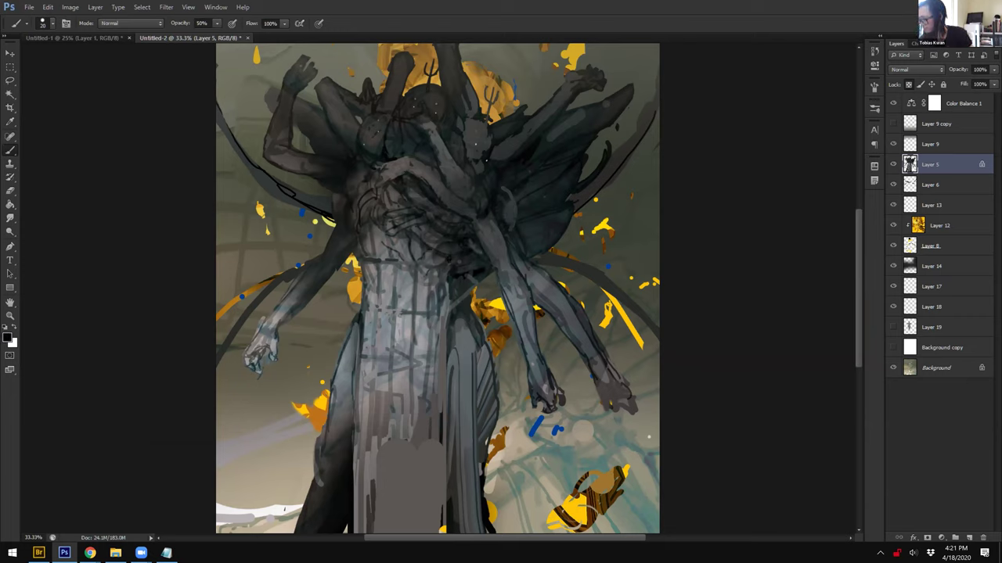
# Step: Copy the rectangular torso area from Layer 5 onto a new layer and adjust it with Free Transform
pyautogui.hotkey('ctrl', '-')
pyautogui.press('m')
pyautogui.moveTo(362, 156); pyautogui.dragTo(491, 288)
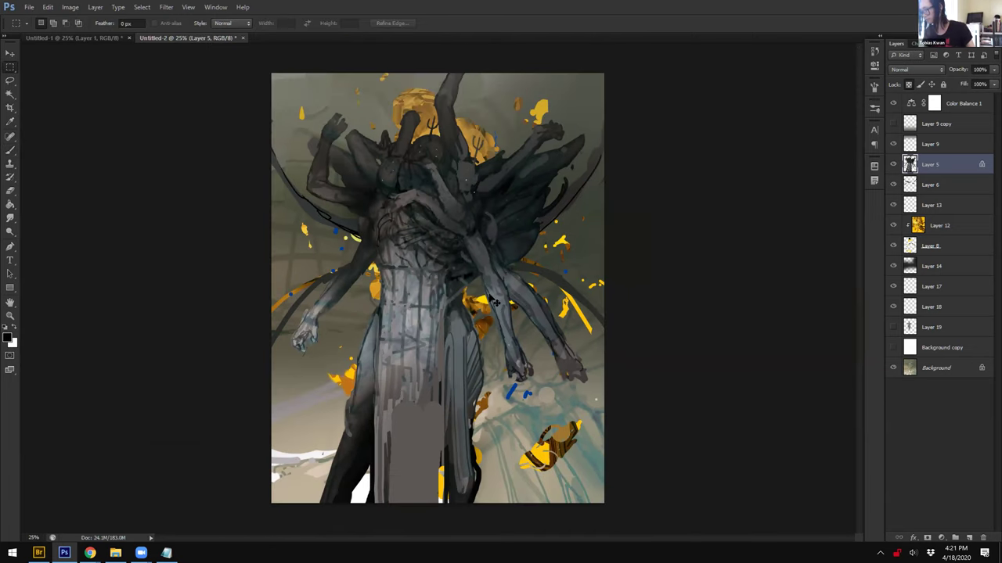
pyautogui.hotkey('ctrl', 'j')
pyautogui.hotkey('ctrl', 't')
pyautogui.moveTo(434, 266); pyautogui.dragTo(438, 217)
pyautogui.press('Return')
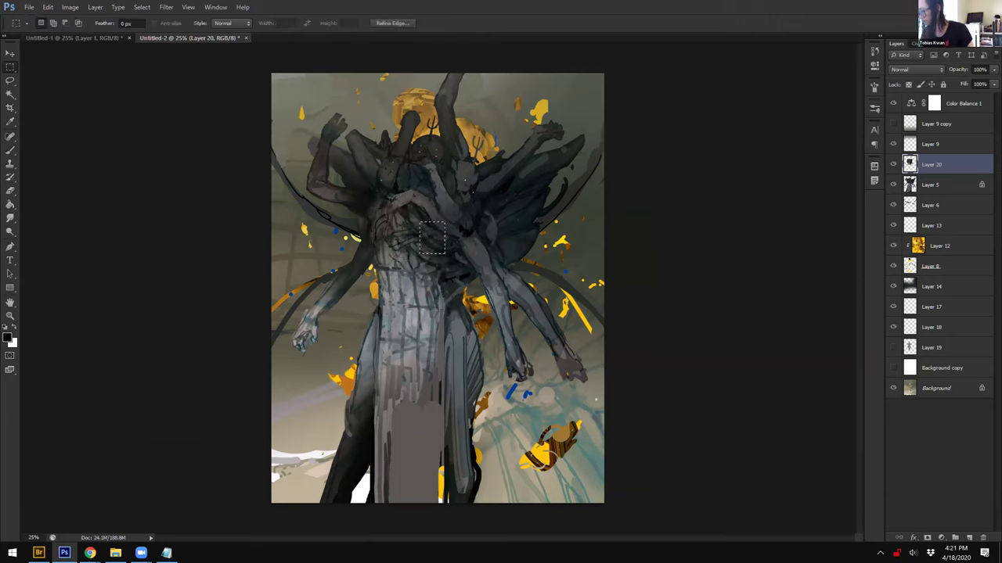
# Step: Retouch the abdomen folds on the copied torso with a 20 px brush at 100% opacity and merge it into Layer 5
pyautogui.press('b')
pyautogui.press('4')
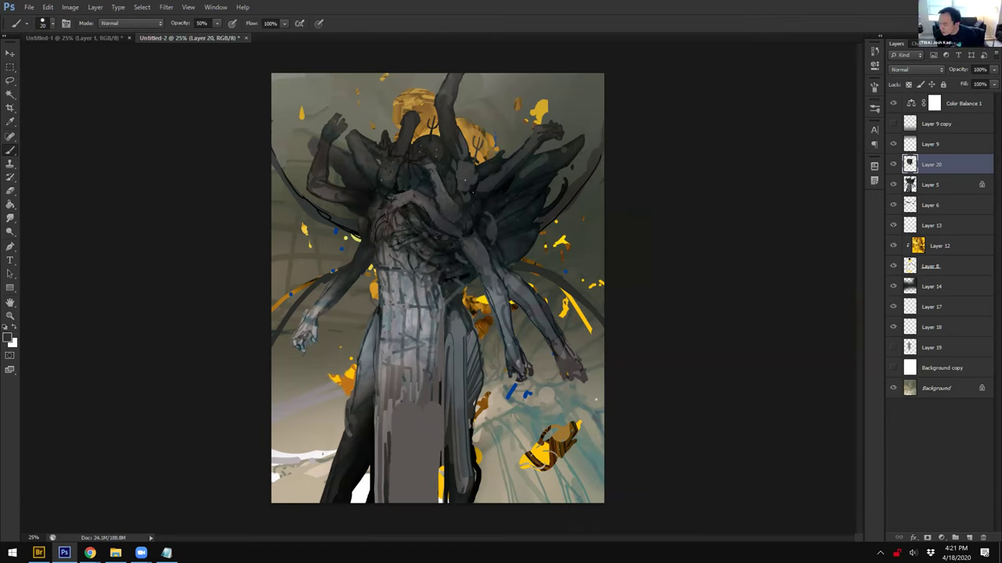
pyautogui.press('0')
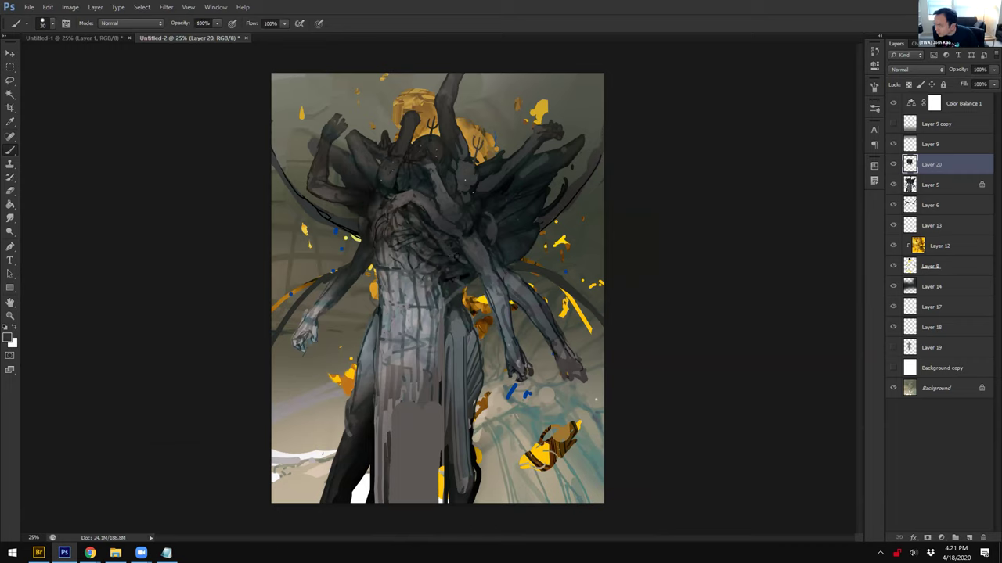
pyautogui.keyDown('alt'); pyautogui.click(454, 259); pyautogui.keyUp('alt')
pyautogui.press('[')
pyautogui.press('[')
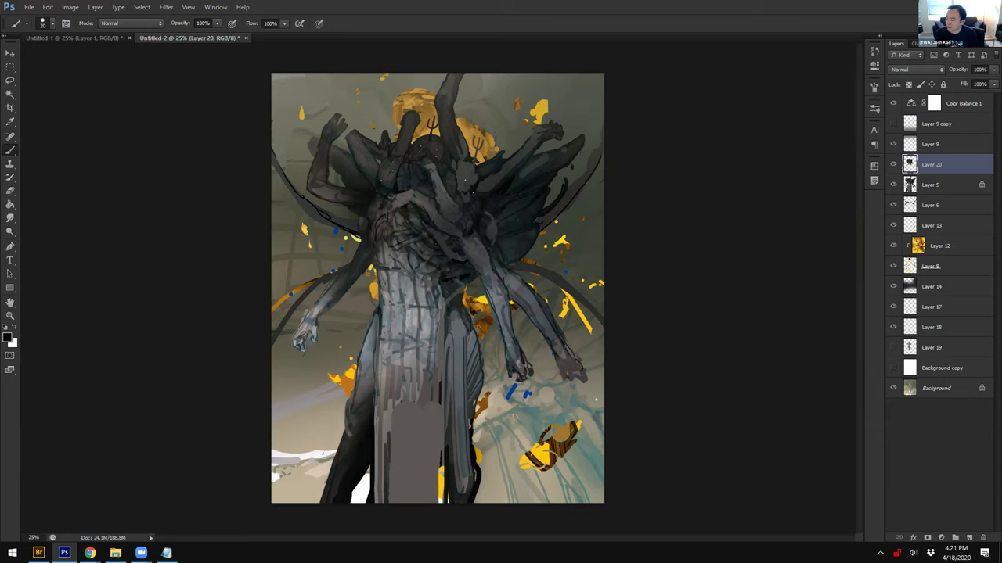
pyautogui.moveTo(413, 238); pyautogui.dragTo(429, 261)
pyautogui.moveTo(421, 248); pyautogui.dragTo(427, 240)
pyautogui.keyDown('alt'); pyautogui.click(427, 245); pyautogui.keyUp('alt')
pyautogui.hotkey('ctrl', 'alt', 'z')
pyautogui.moveTo(419, 253); pyautogui.dragTo(424, 261)
pyautogui.hotkey('ctrl', 'e')
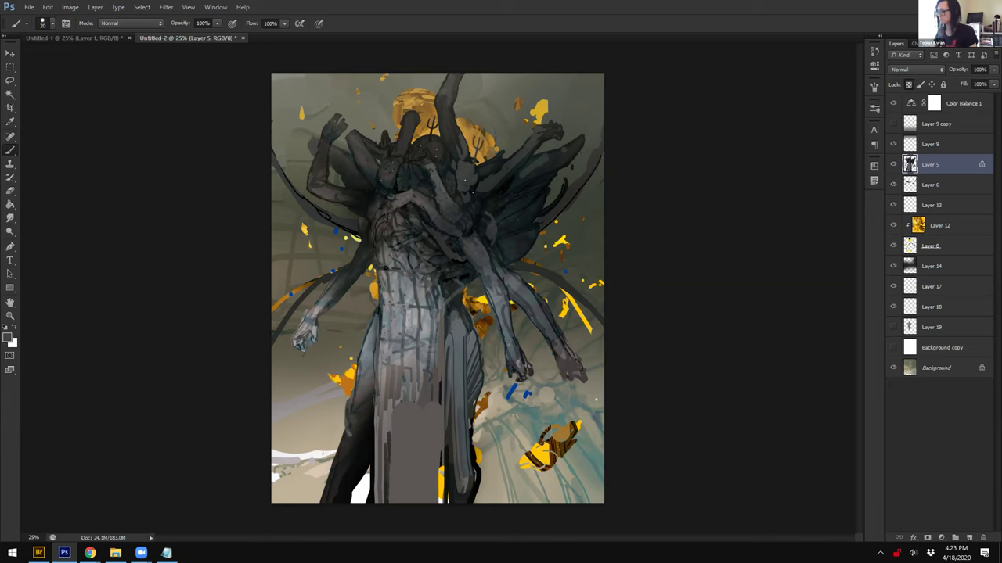
# Step: Apply a slight Levels adjustment to the golden texture on Layer 12
pyautogui.click(947, 228)
pyautogui.hotkey('ctrl', 'l')
pyautogui.moveTo(718, 220); pyautogui.dragTo(707, 223)
pyautogui.press('Return')
pyautogui.press('b')
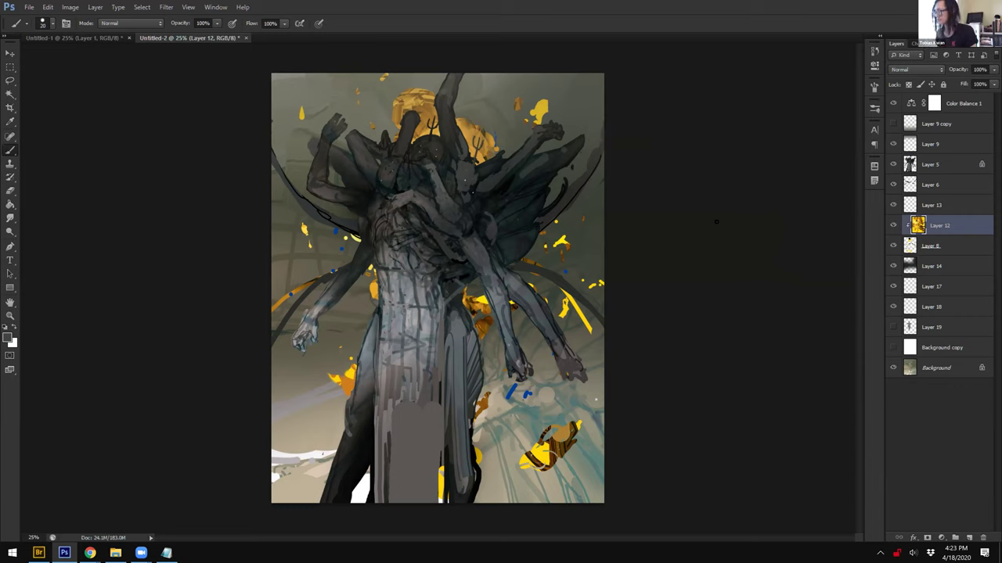
pyautogui.hotkey('ctrl', '-')
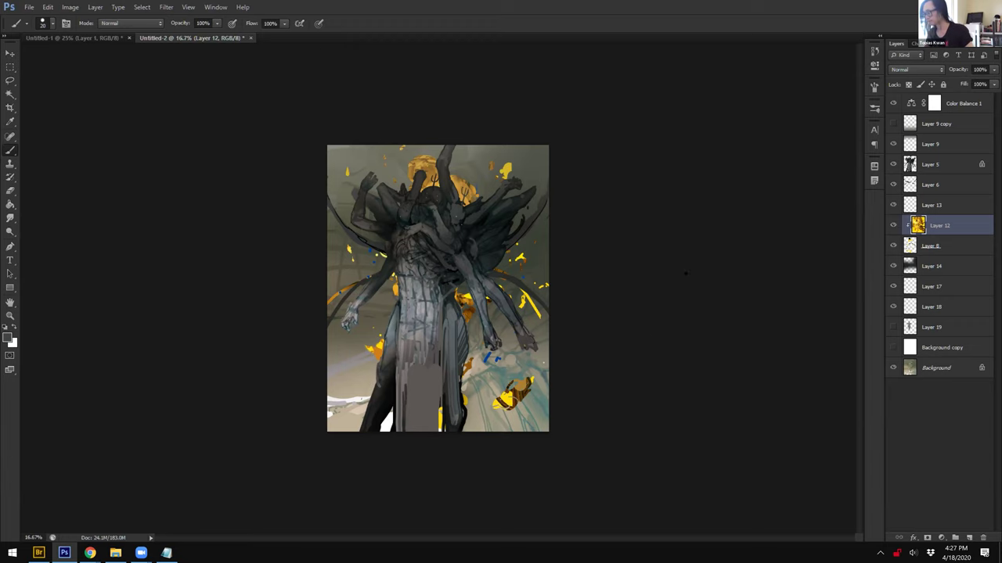
pyautogui.hotkey('ctrl', '-')
pyautogui.hotkey('ctrl', '-')
pyautogui.hotkey('ctrl', '+')
pyautogui.hotkey('ctrl', '+')
pyautogui.hotkey('ctrl', '+')
pyautogui.hotkey('ctrl', '+')
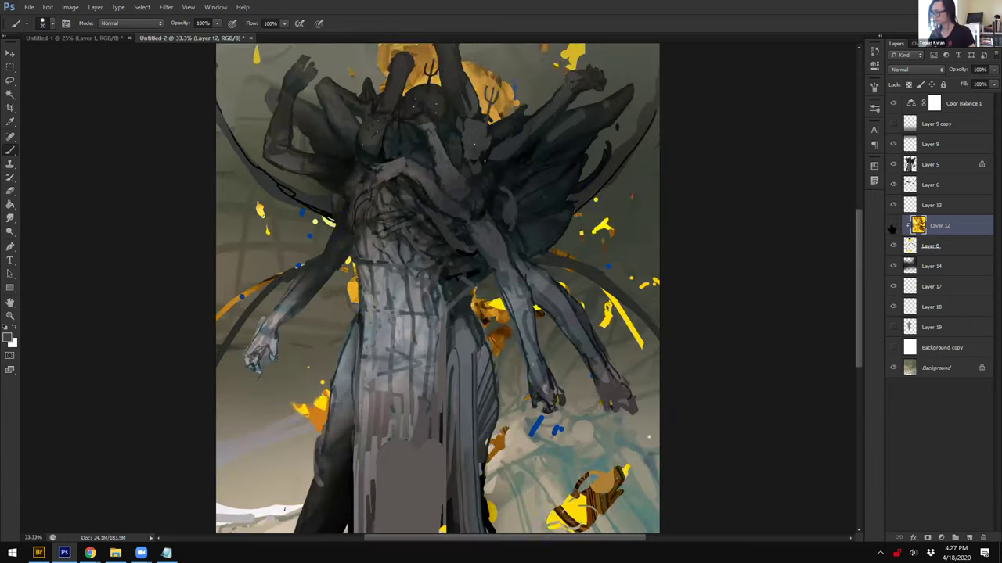
pyautogui.click(930, 246)
pyautogui.hotkey('ctrl', '-')
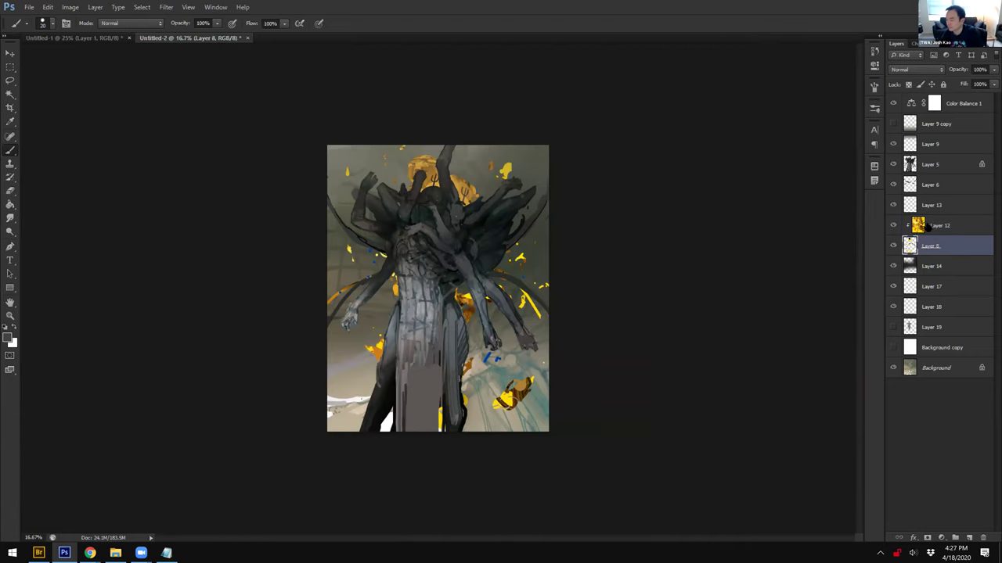
# Step: Unlock Layer 5's transparent pixels, erase the trident mark over the right halo and rework the central mark with a fine black brush
pyautogui.click(893, 164)
pyautogui.click(893, 164)
pyautogui.click(919, 165)
pyautogui.press('e')
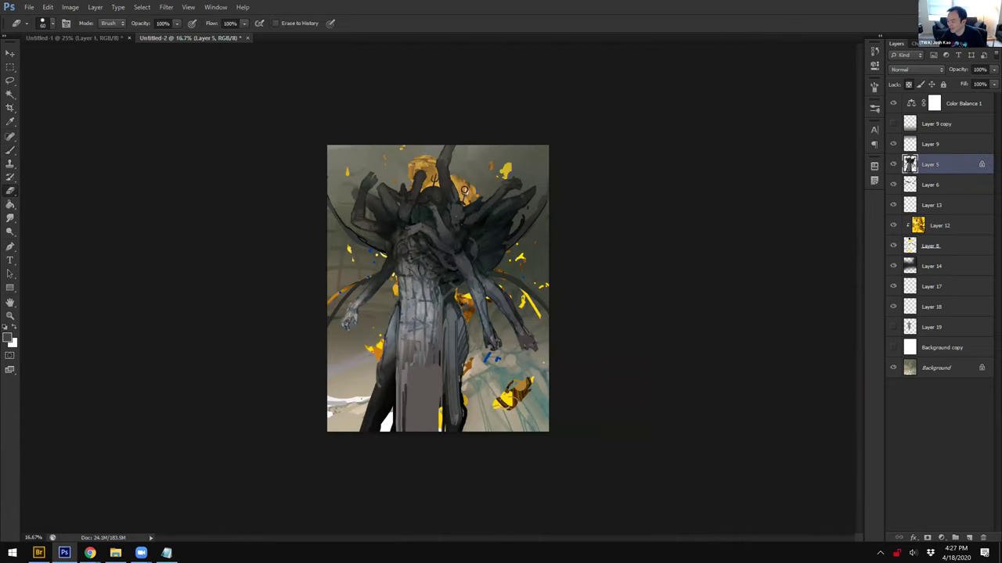
pyautogui.click(907, 85)
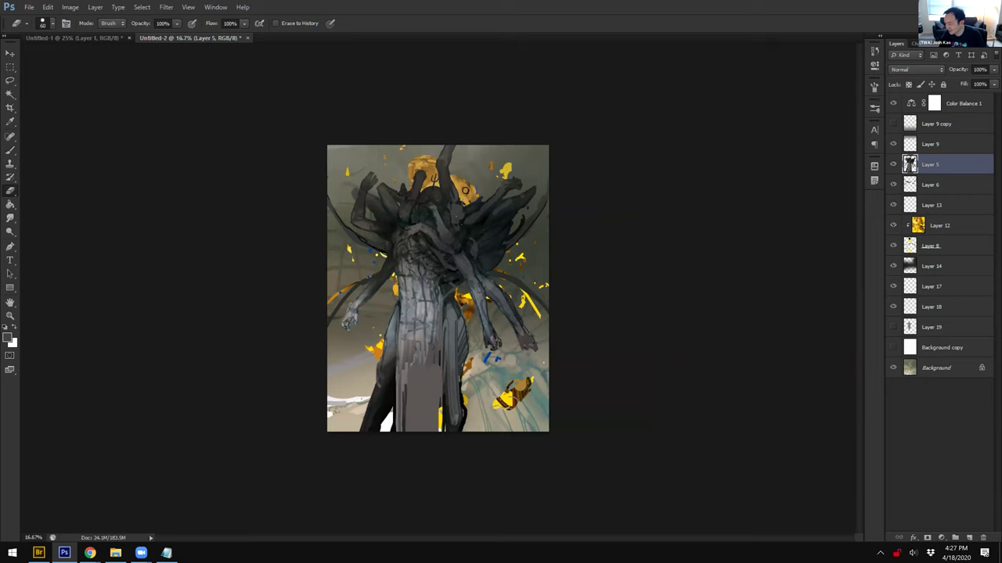
pyautogui.press('b')
pyautogui.press('x')
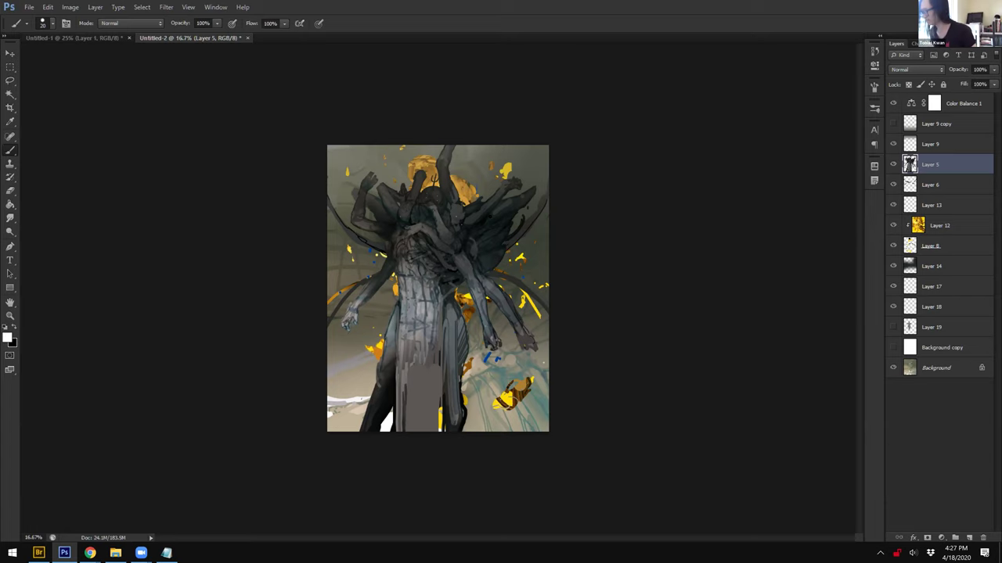
pyautogui.hotkey('ctrl', '+')
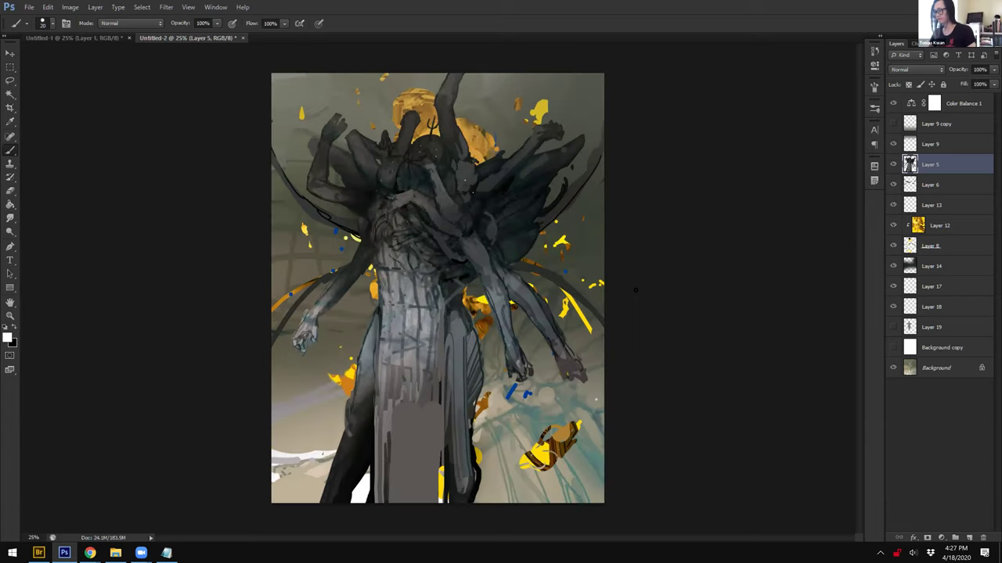
pyautogui.press('e')
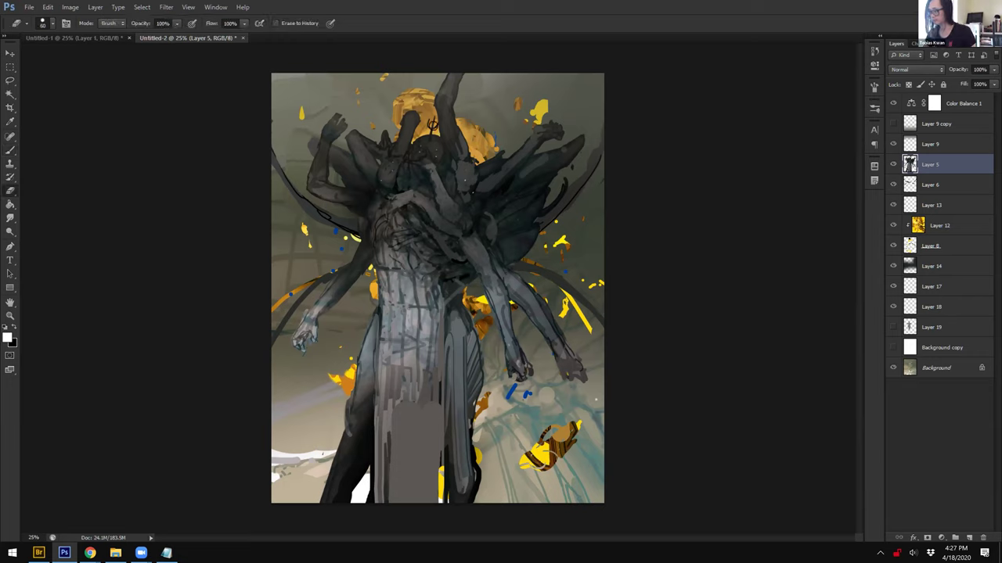
pyautogui.press('b')
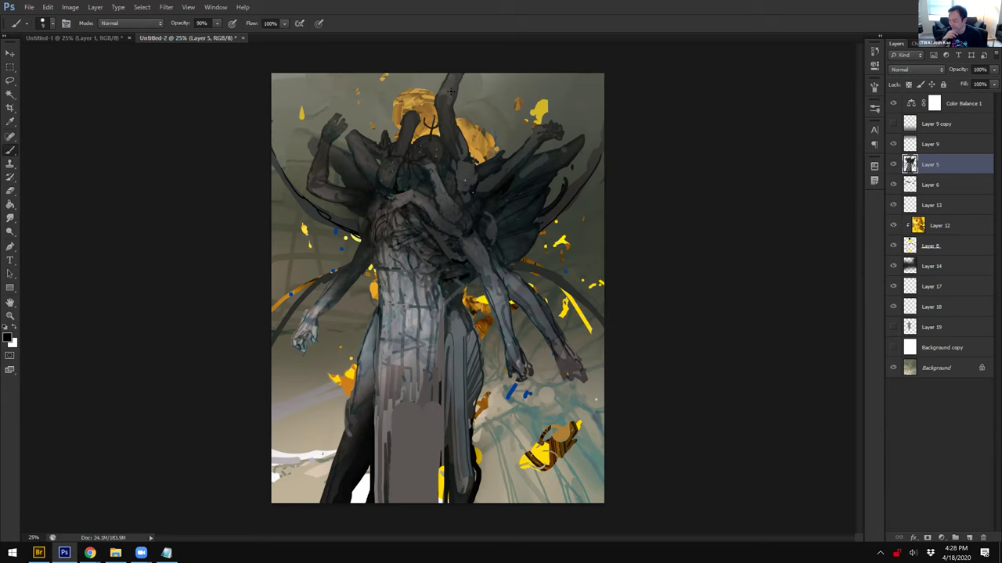
# Step: Tone down the bright yellow splash at the painting's upper right on Layer 12 with golden brown sampled from the halo
pyautogui.click(943, 229)
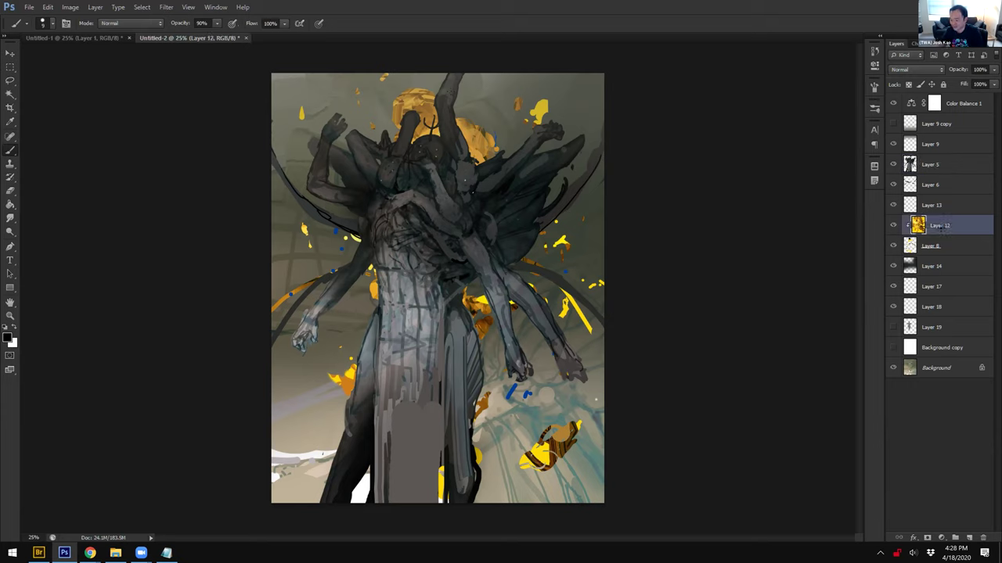
pyautogui.keyDown('alt'); pyautogui.click(479, 148); pyautogui.keyUp('alt')
pyautogui.press(']')
pyautogui.press(']')
pyautogui.press(']')
pyautogui.press(']')
pyautogui.press(']')
pyautogui.press(']')
pyautogui.press('r')
pyautogui.moveTo(536, 115); pyautogui.dragTo(549, 97)
pyautogui.press('b')
pyautogui.keyDown('alt'); pyautogui.click(470, 143); pyautogui.keyUp('alt')
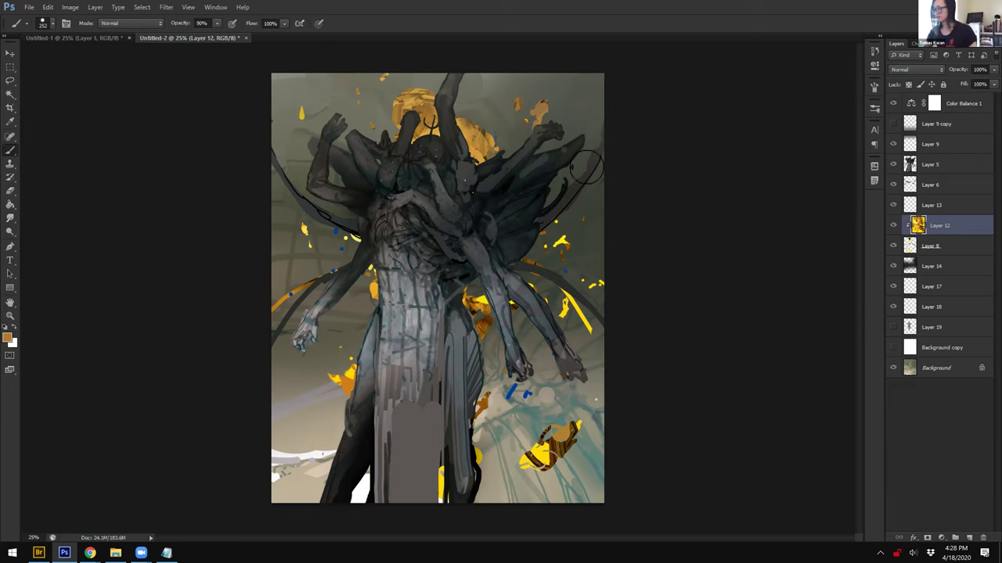
# Step: Add a small fleck beside the upper-right golden splash on Layer 8 with a small white brush
pyautogui.hotkey('ctrl', '-')
pyautogui.click(936, 247)
pyautogui.press('d')
pyautogui.press('x')
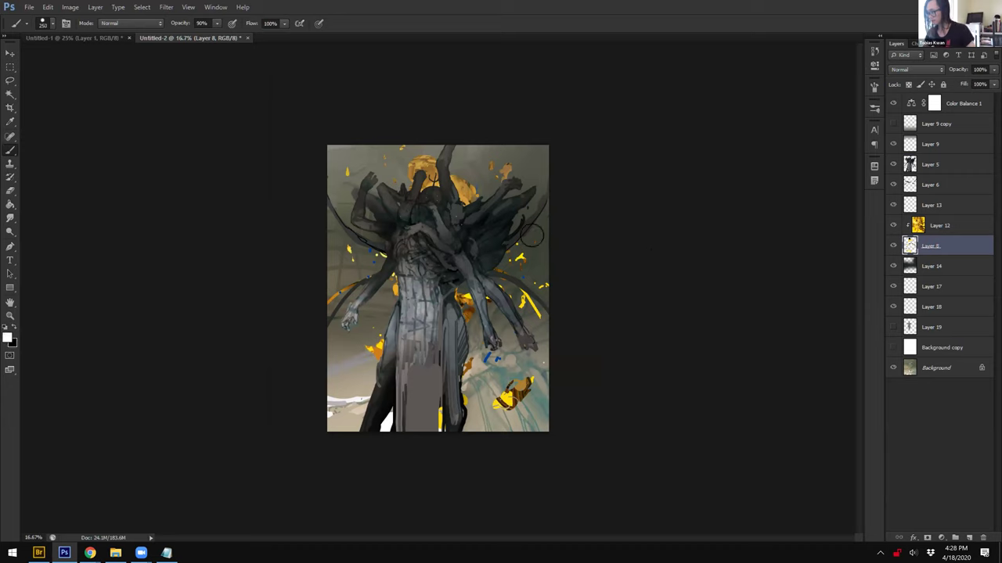
pyautogui.press('[')
pyautogui.press('[')
pyautogui.press('[')
pyautogui.press('[')
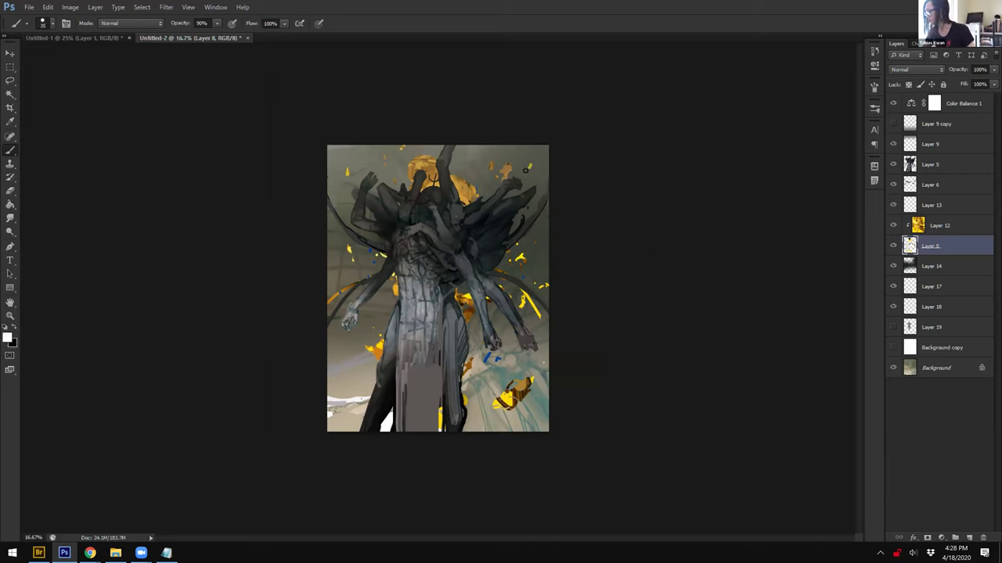
# Step: Remove Layer 19 and Background copy from the layer stack
pyautogui.click(930, 327)
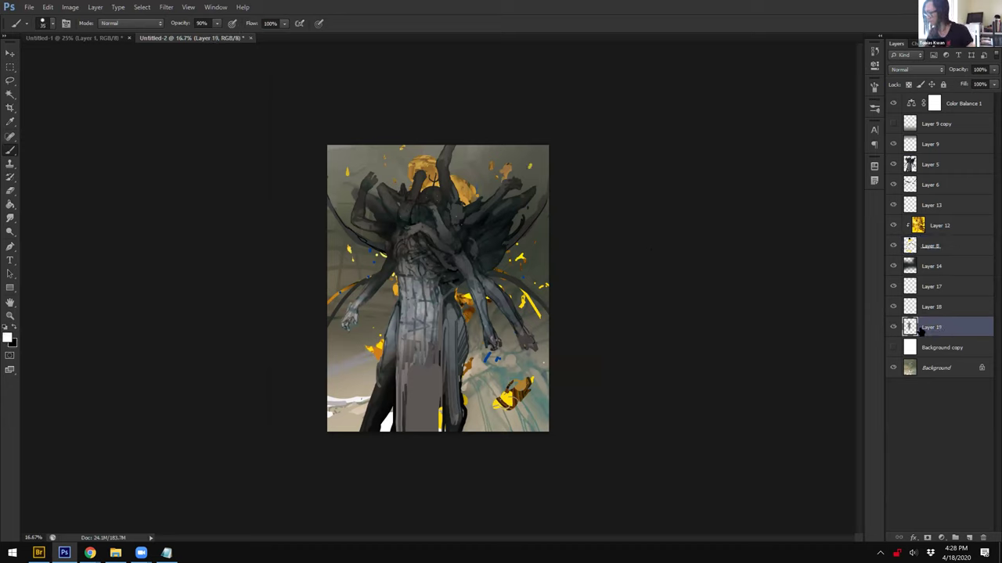
pyautogui.click(893, 347)
pyautogui.hotkey('ctrl', 'e')
pyautogui.press('Delete')
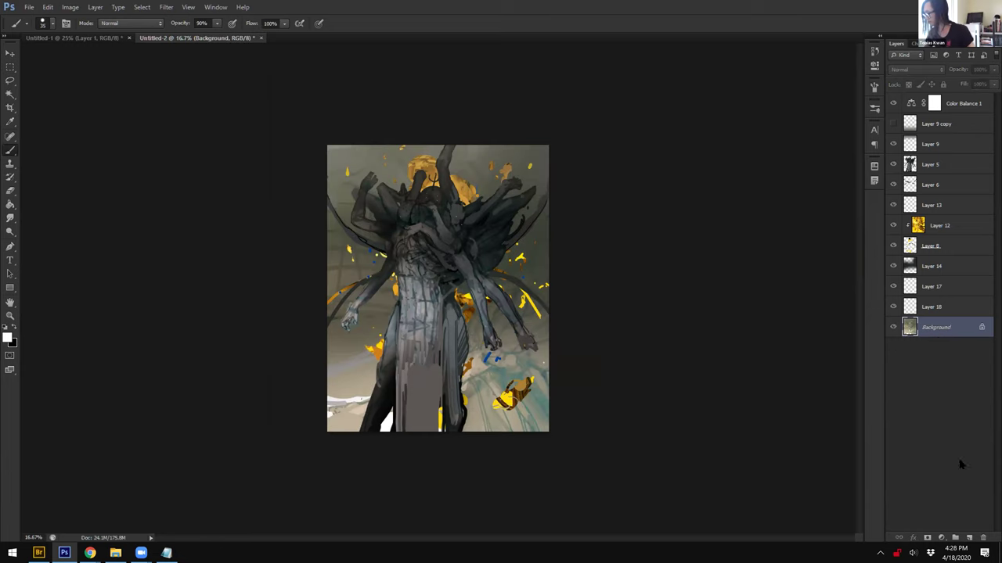
# Step: Create a new layer above the Background and set the foreground colour to a blue with hue 212
pyautogui.click(969, 537)
pyautogui.click(6, 336)
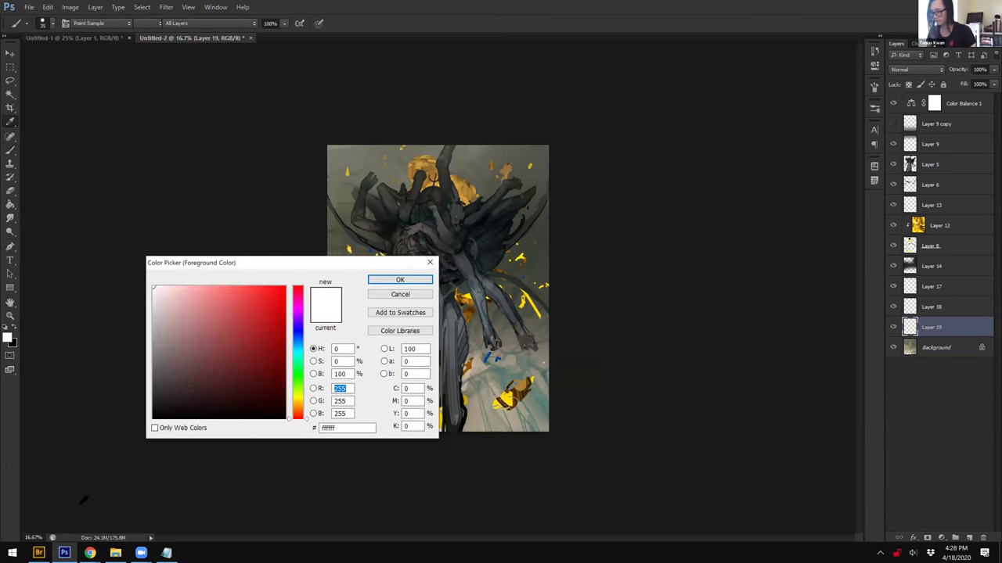
pyautogui.click(294, 341)
pyautogui.click(256, 348)
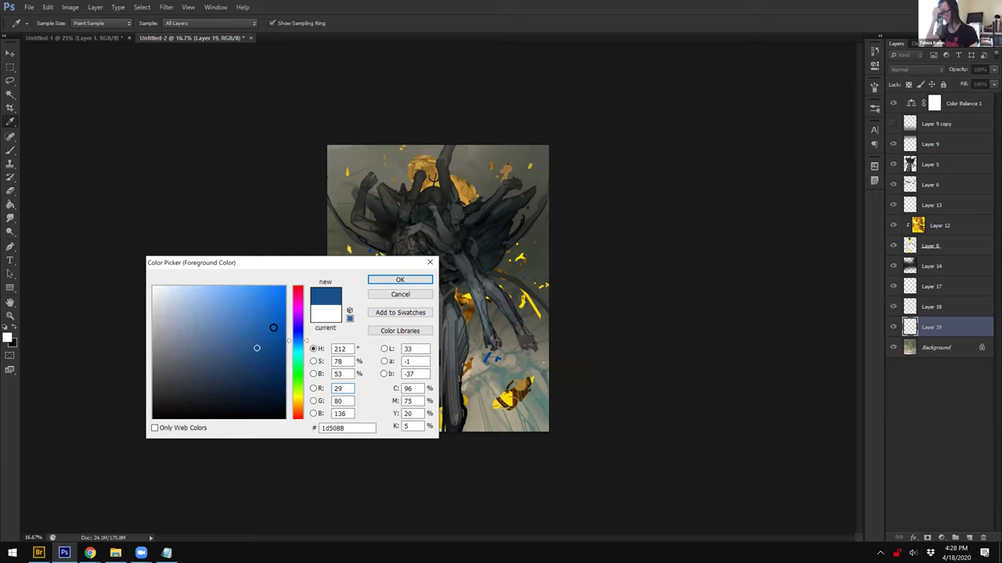
pyautogui.press('Return')
# Step: Rough in blue strokes behind the figure's lower left arm on Layer 19, raising the brush opacity to 100%
pyautogui.moveTo(359, 315)
pyautogui.mouseDown()
pyautogui.moveTo(381, 288)
pyautogui.moveTo(372, 332)
pyautogui.mouseUp()
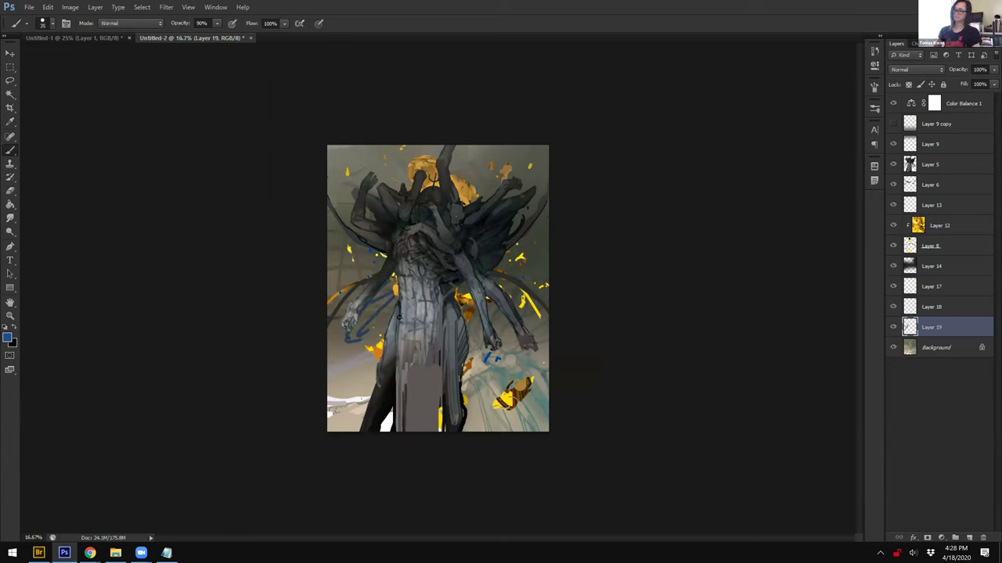
pyautogui.rightClick(406, 313)
pyautogui.moveTo(513, 363); pyautogui.dragTo(575, 358)
pyautogui.press('Return')
pyautogui.press('0')
pyautogui.moveTo(389, 306)
pyautogui.mouseDown()
pyautogui.moveTo(403, 305)
pyautogui.moveTo(345, 343)
pyautogui.mouseUp()
pyautogui.moveTo(379, 258); pyautogui.dragTo(335, 344)
# Step: Block in large solid blue shapes behind the figure on both sides with a 700 px brush
pyautogui.press('[')
pyautogui.press(']')
pyautogui.press(']')
pyautogui.press(']')
pyautogui.press(']')
pyautogui.press(']')
pyautogui.press(']')
pyautogui.press(']')
pyautogui.press(']')
pyautogui.press(']')
pyautogui.press(']')
pyautogui.press(']')
pyautogui.press(']')
pyautogui.moveTo(546, 237); pyautogui.dragTo(523, 285)
pyautogui.rightClick(494, 243)
pyautogui.click(644, 243)
pyautogui.moveTo(379, 281)
pyautogui.mouseDown()
pyautogui.moveTo(359, 377)
pyautogui.moveTo(368, 336)
pyautogui.mouseUp()
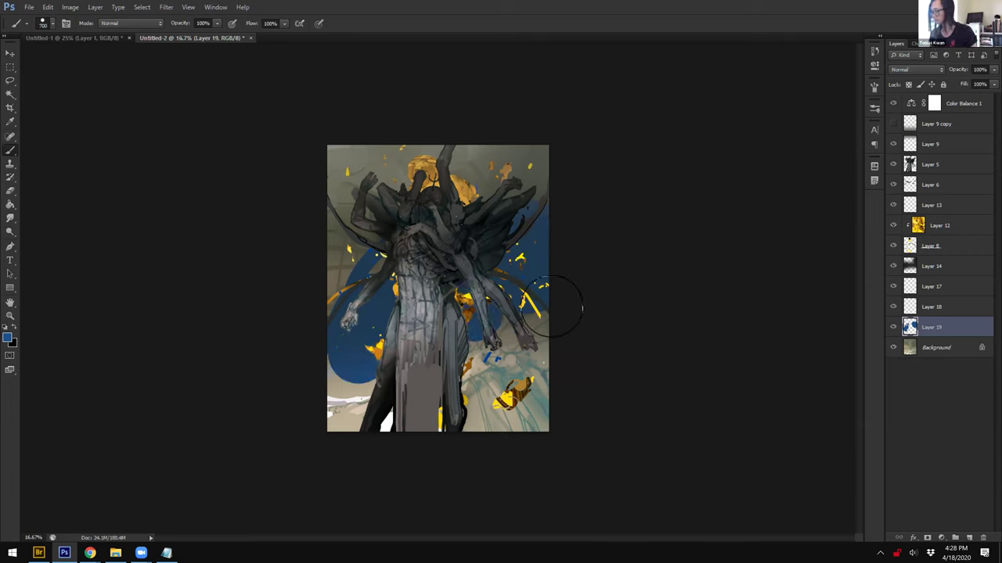
pyautogui.moveTo(550, 308); pyautogui.dragTo(544, 227)
# Step: Reduce the brush size, sample a dark blue near the right wing and lock Layer 19's transparent pixels
pyautogui.press('d')
pyautogui.press('[')
pyautogui.press('[')
pyautogui.press('[')
pyautogui.press('[')
pyautogui.press('[')
pyautogui.press('[')
pyautogui.press('[')
pyautogui.press('[')
pyautogui.press('[')
pyautogui.press('[')
pyautogui.press('[')
pyautogui.press('[')
pyautogui.press('[')
pyautogui.press('[')
pyautogui.press('[')
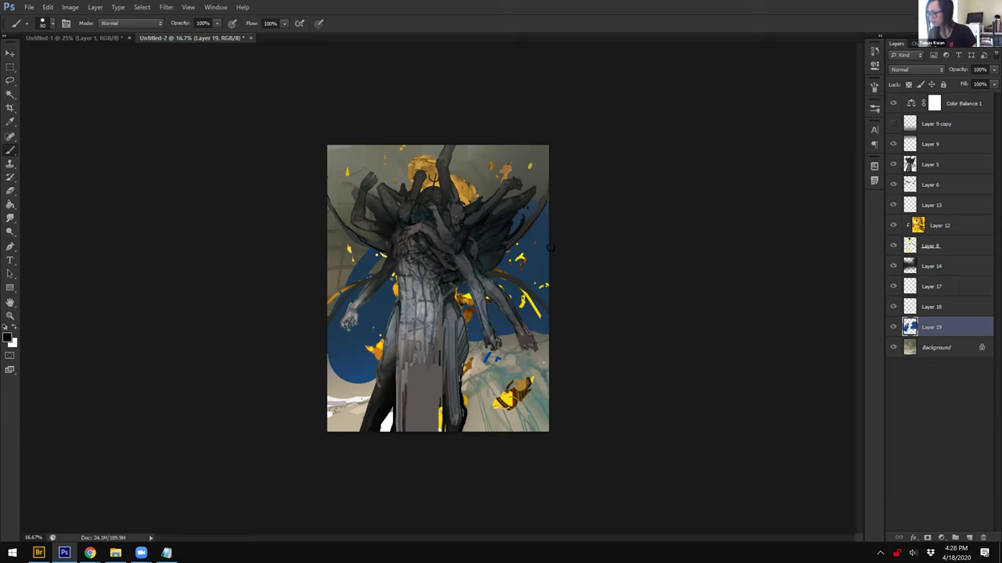
pyautogui.keyDown('alt'); pyautogui.click(540, 216); pyautogui.keyUp('alt')
pyautogui.press('/')
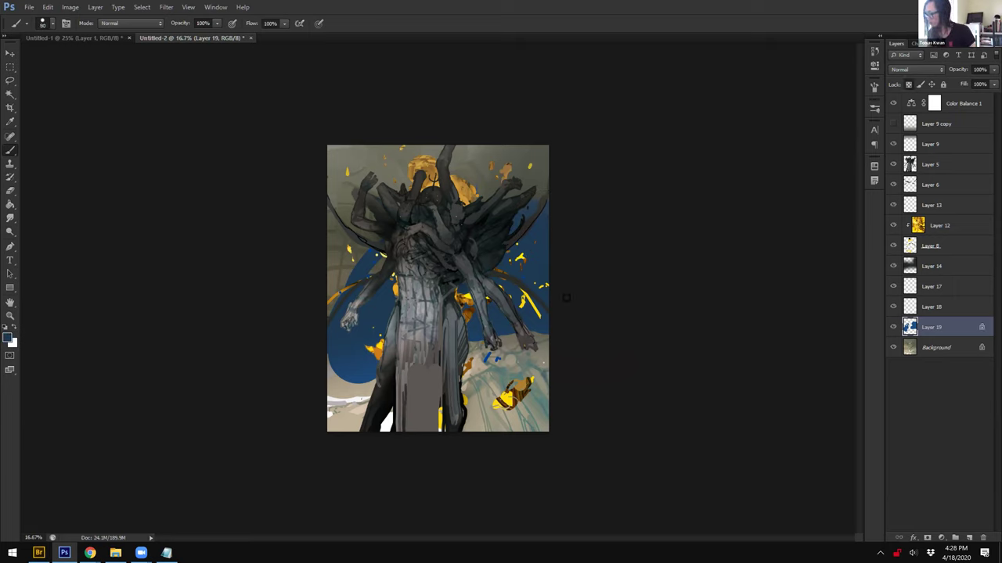
# Step: Shade the blue shapes darker with a soft brush of about 900 px, blending the lower right area at 30% opacity
pyautogui.rightClick(457, 321)
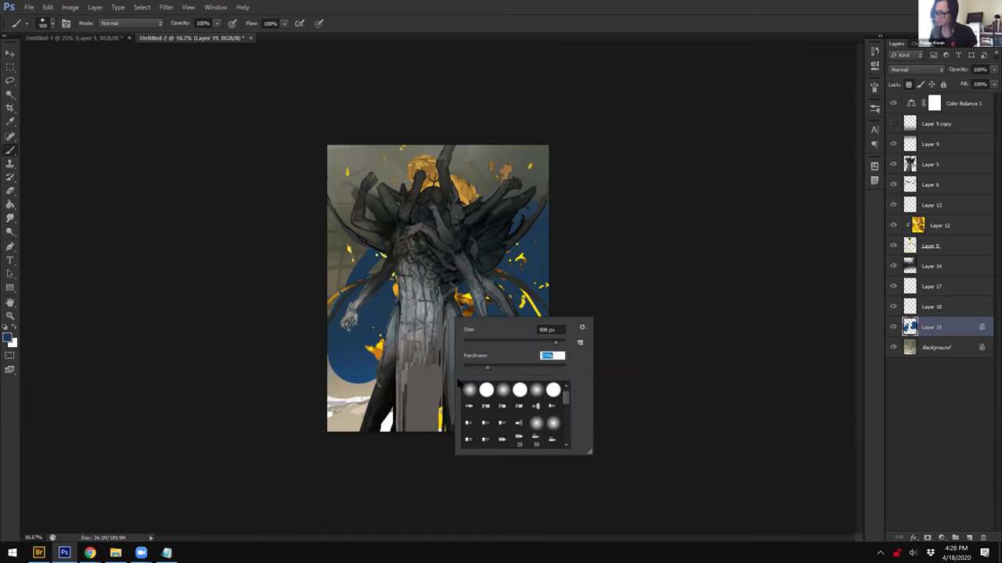
pyautogui.press('Return')
pyautogui.press('d')
pyautogui.moveTo(404, 256)
pyautogui.mouseDown()
pyautogui.moveTo(416, 348)
pyautogui.moveTo(461, 366)
pyautogui.moveTo(540, 305)
pyautogui.mouseUp()
pyautogui.keyDown('alt'); pyautogui.click(537, 288); pyautogui.keyUp('alt')
pyautogui.moveTo(548, 263); pyautogui.dragTo(525, 312)
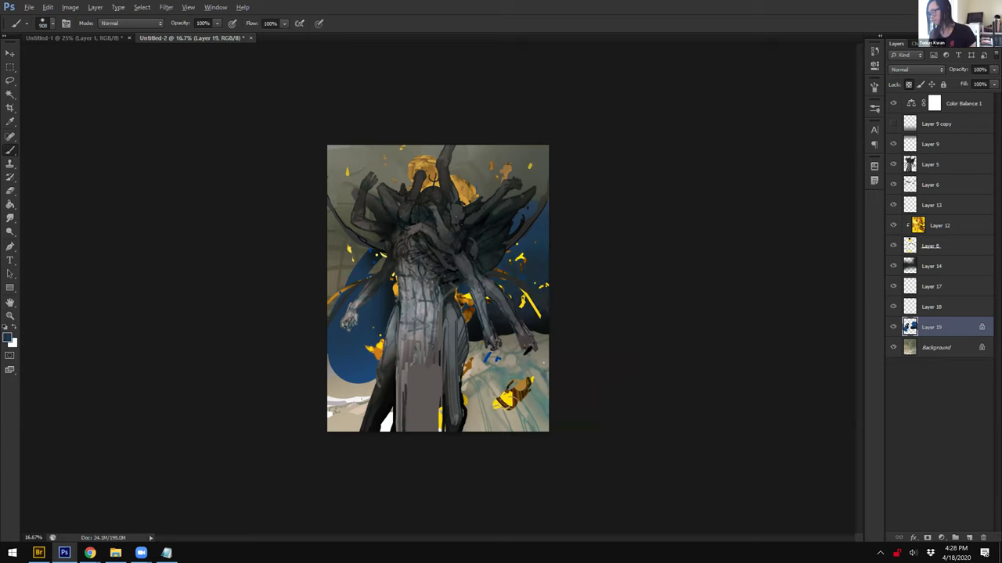
pyautogui.press('3')
pyautogui.keyDown('alt'); pyautogui.click(538, 260); pyautogui.keyUp('alt')
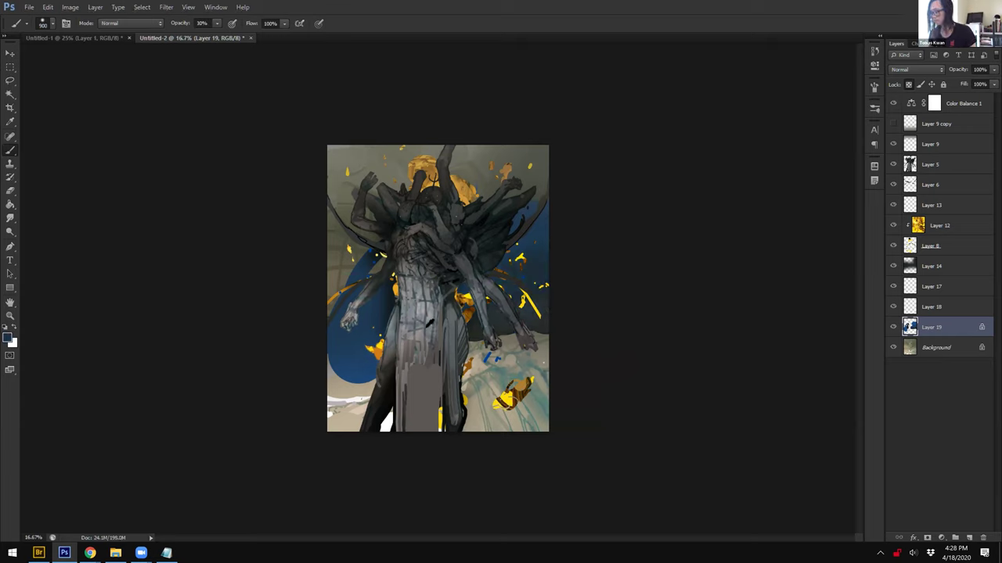
# Step: Dab faint white specks onto the blue disc behind the left arm with a small brush at 30% opacity
pyautogui.press('x')
pyautogui.press('[')
pyautogui.press('[')
pyautogui.press('[')
pyautogui.press('[')
pyautogui.press('[')
pyautogui.press('[')
pyautogui.press('[')
pyautogui.press('[')
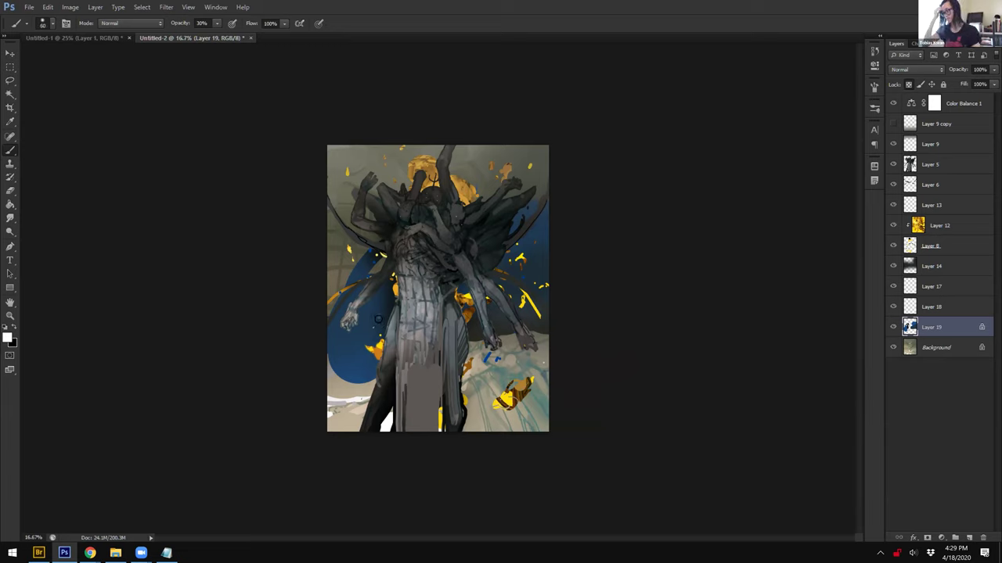
pyautogui.press('x')
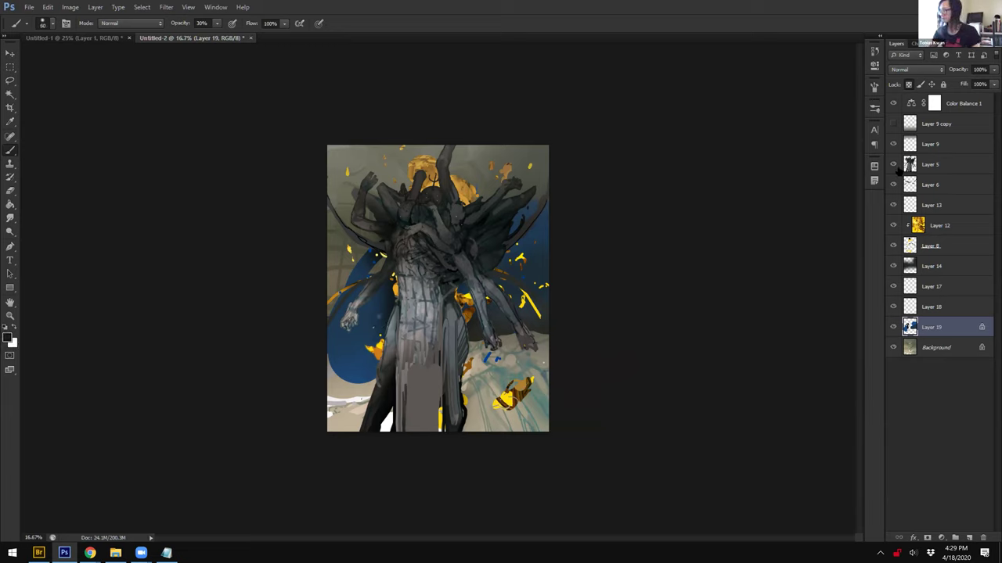
# Step: Unlock Layer 19's transparent pixels and paint thin dark curved strokes at the left blue disc's upper edge at 100% opacity
pyautogui.click(908, 84)
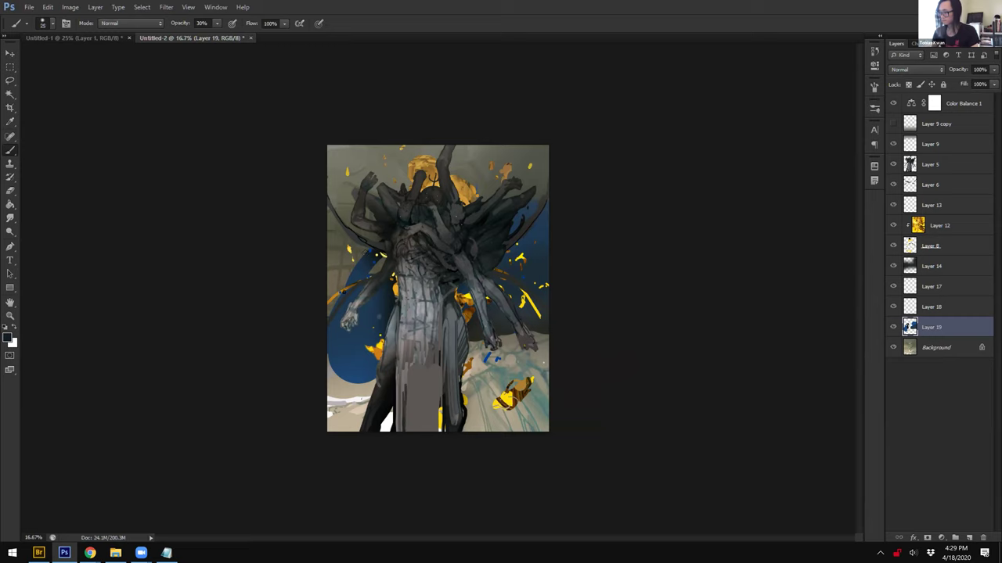
pyautogui.press('0')
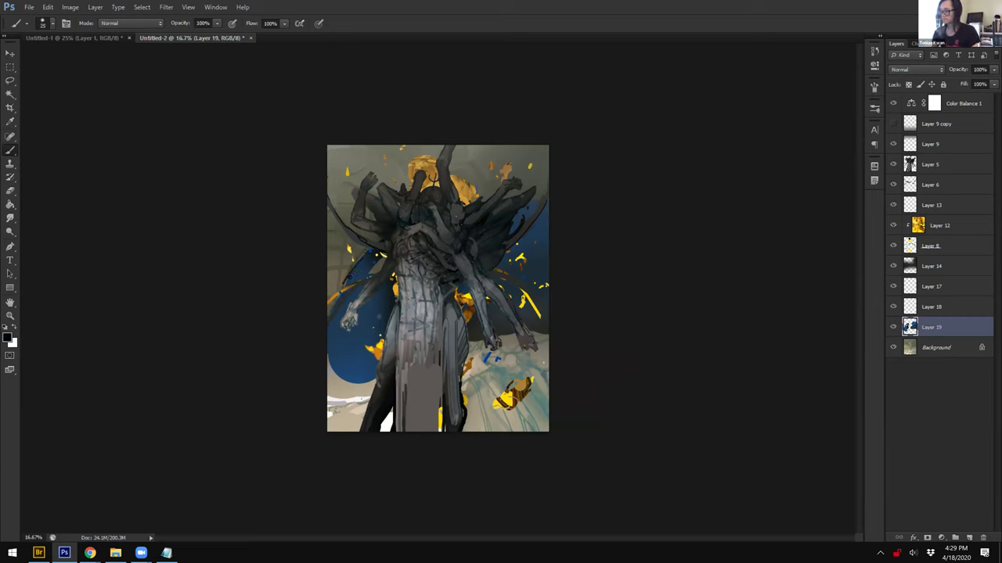
pyautogui.keyDown('alt'); pyautogui.click(365, 275); pyautogui.keyUp('alt')
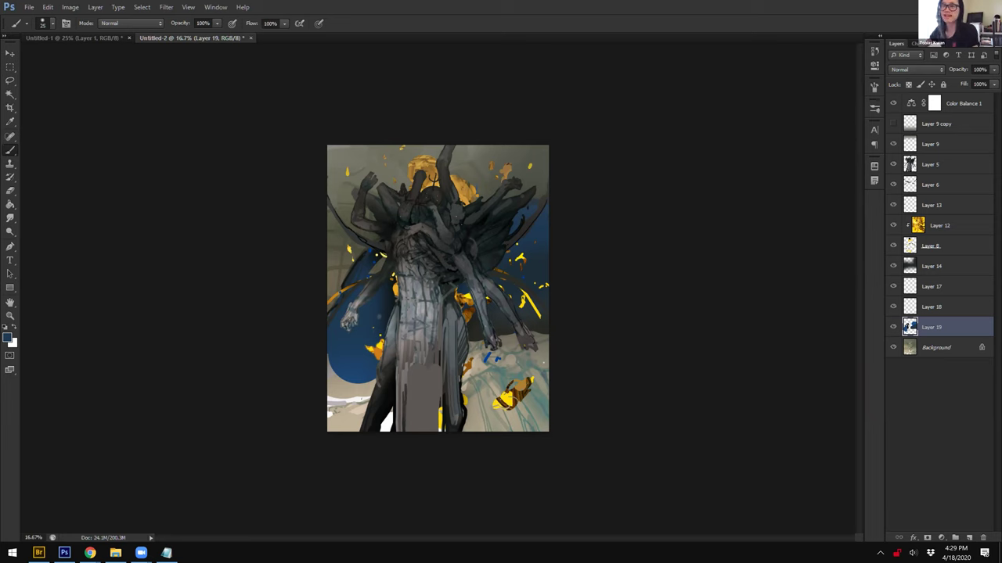
# Step: Switch to Chrome, browse the artist's portfolio gallery, open the pug character sketches and look back through the preceding artworks
pyautogui.hotkey('alt', 'Tab')
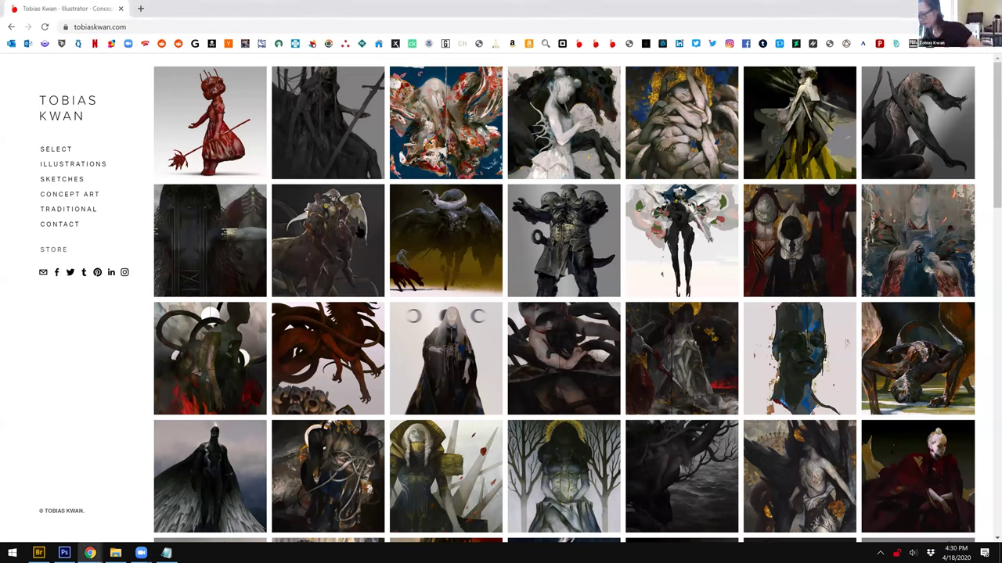
pyautogui.scroll(-2, 329, 235)
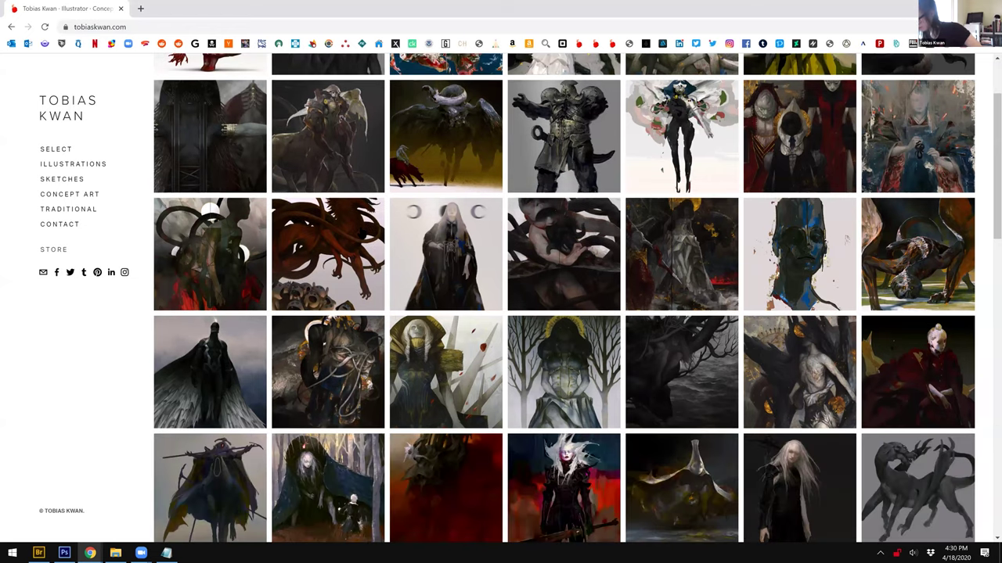
pyautogui.scroll(-20, 477, 476)
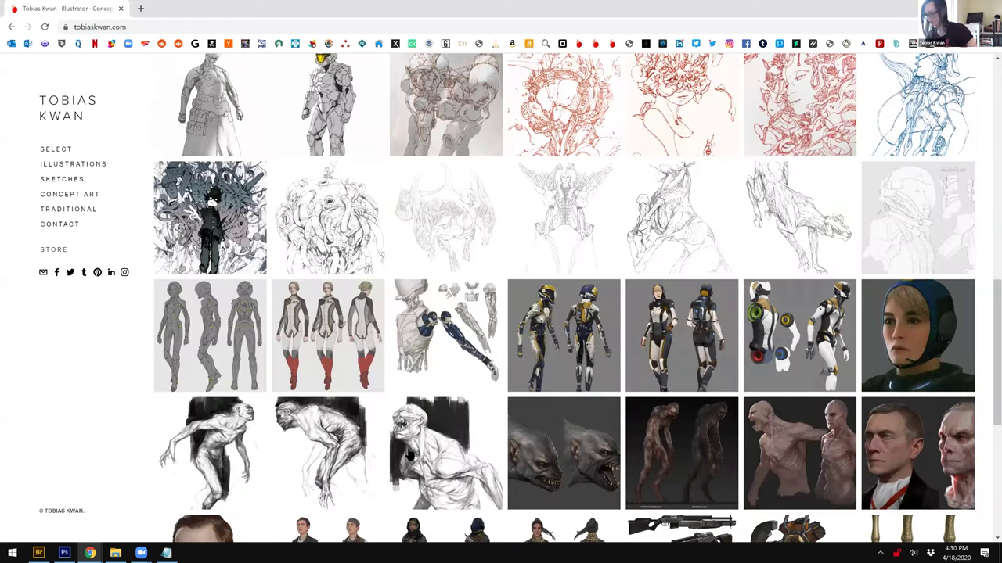
pyautogui.click(540, 442)
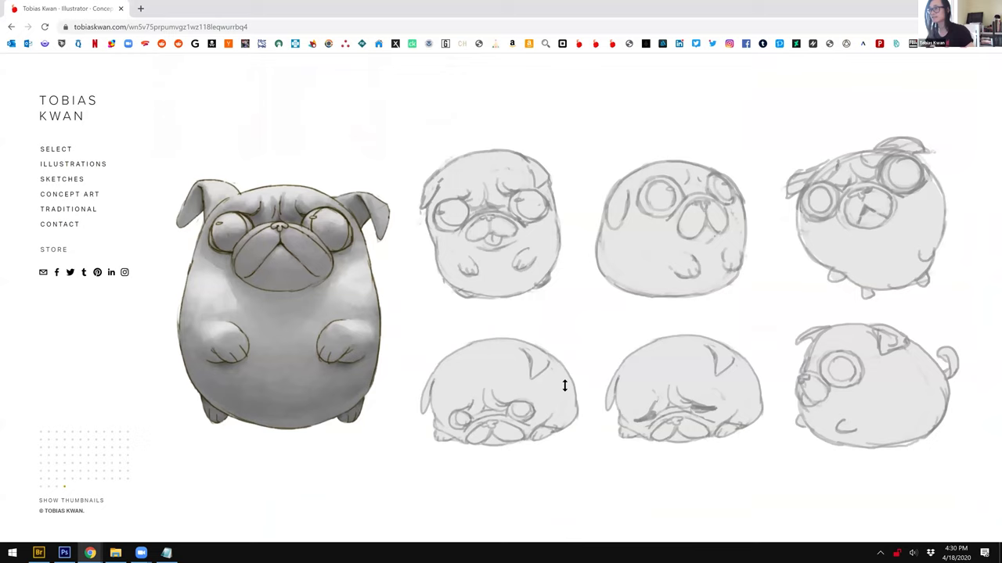
pyautogui.press('Left')
pyautogui.scroll(2, 564, 384)
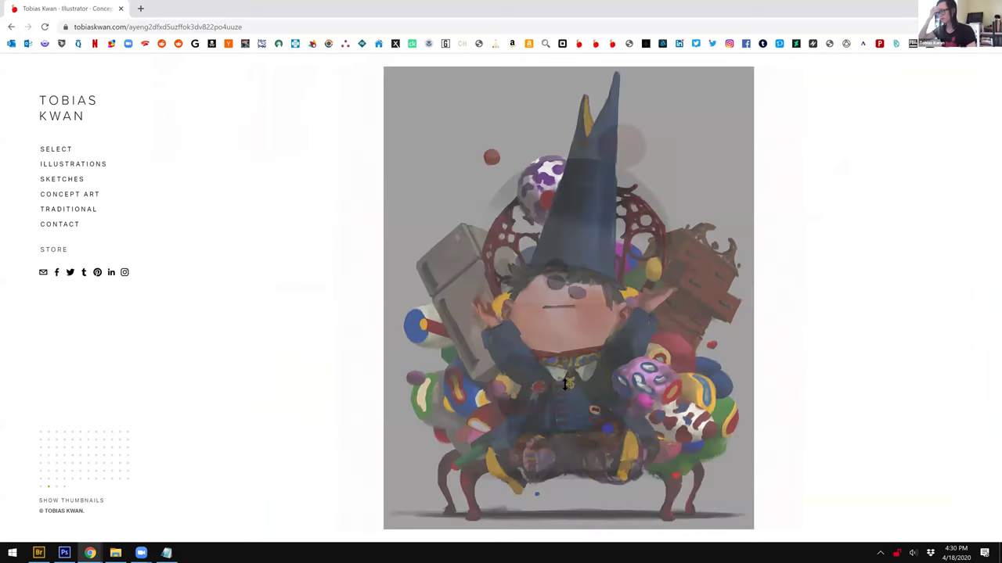
pyautogui.scroll(2, 565, 384)
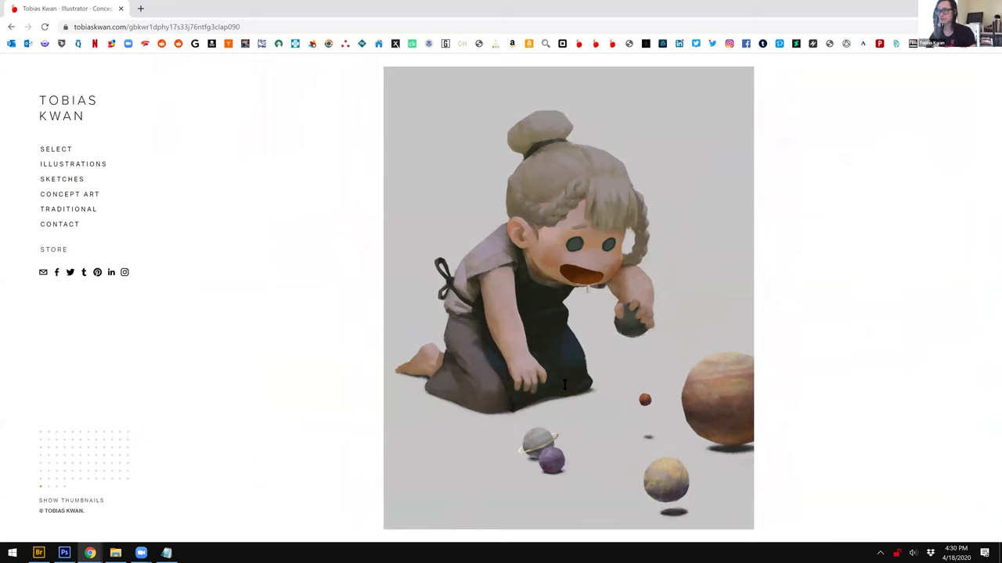
# Step: Browse the main portfolio gallery, view the dark robed figure with gold bracelets, and open the red ink drawing of a face
pyautogui.click(600, 232)
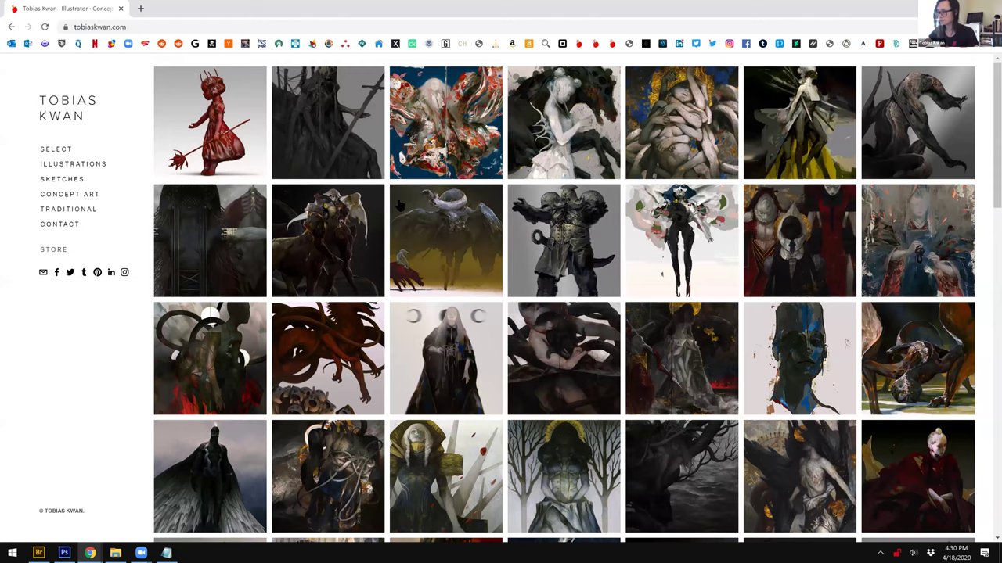
pyautogui.click(216, 234)
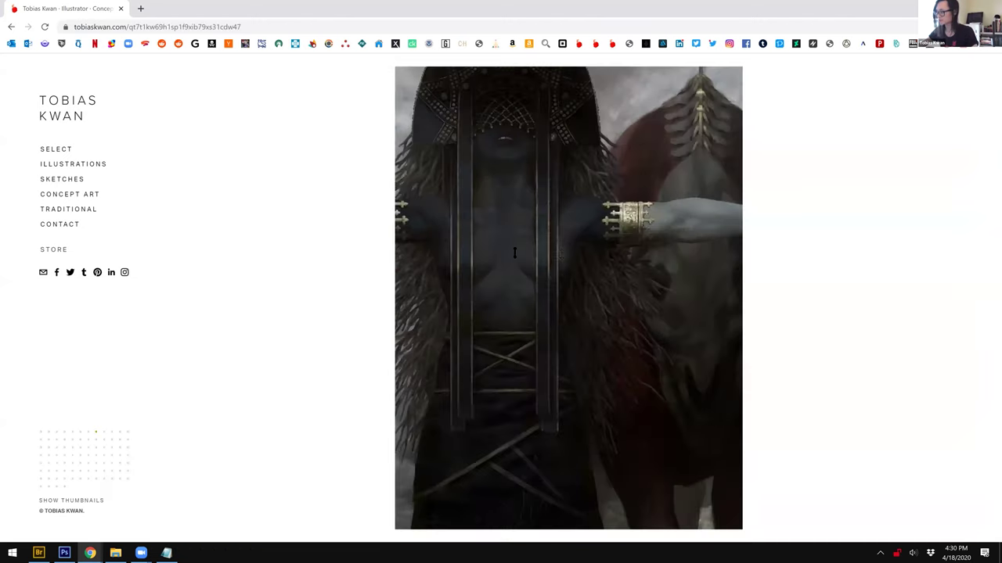
pyautogui.click(579, 255)
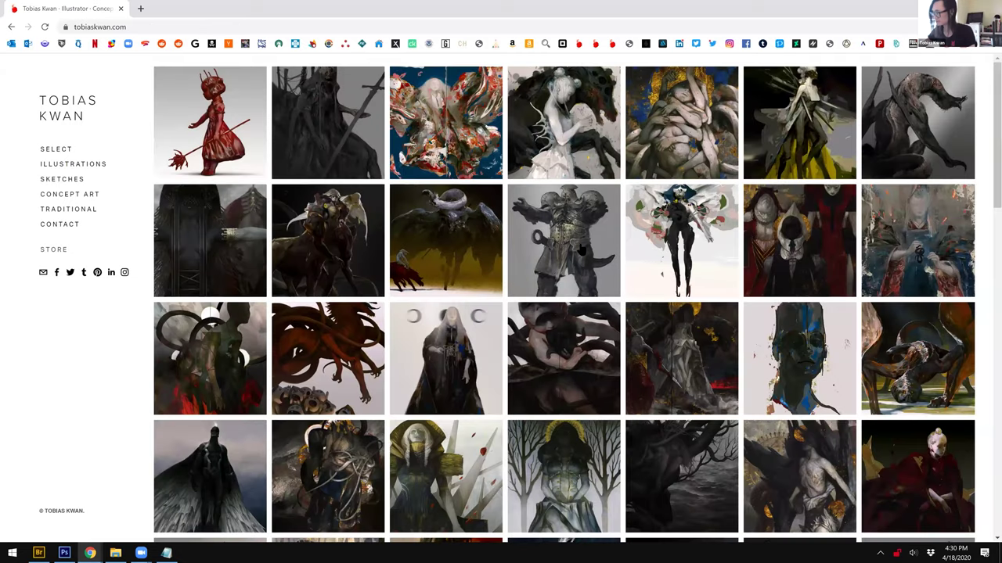
pyautogui.scroll(-2, 580, 250)
pyautogui.scroll(-8, 75, 234)
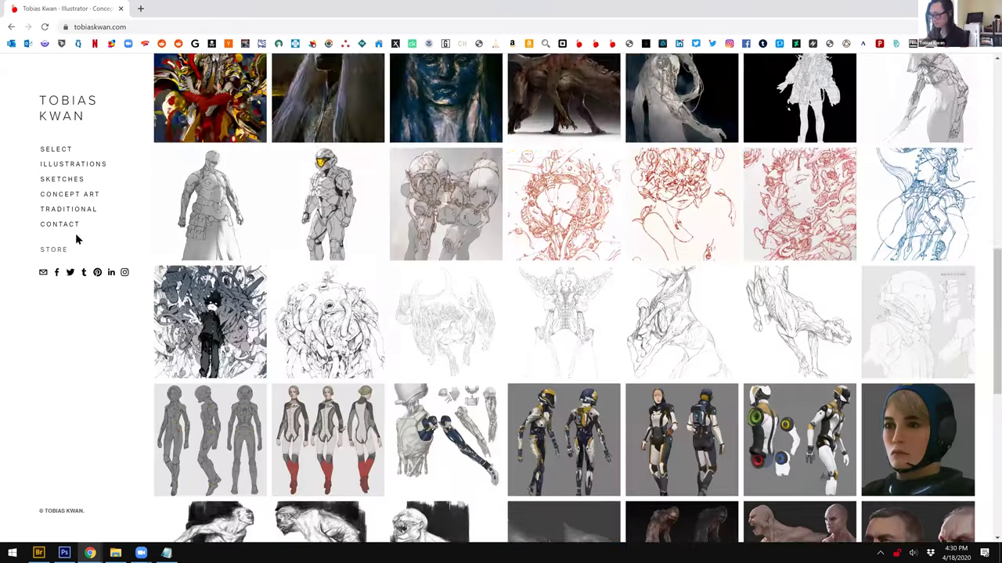
pyautogui.scroll(-1, 75, 233)
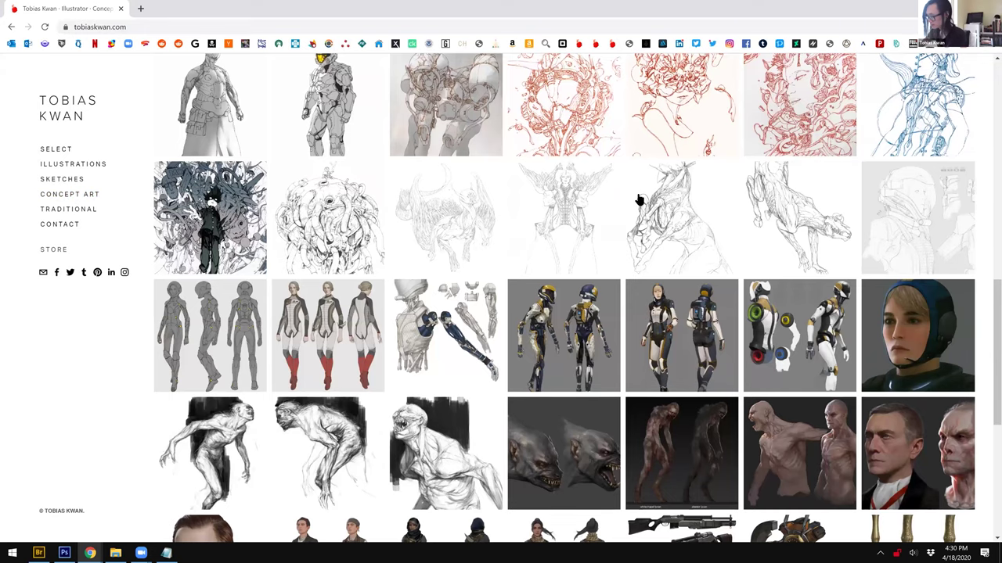
pyautogui.scroll(1, 638, 200)
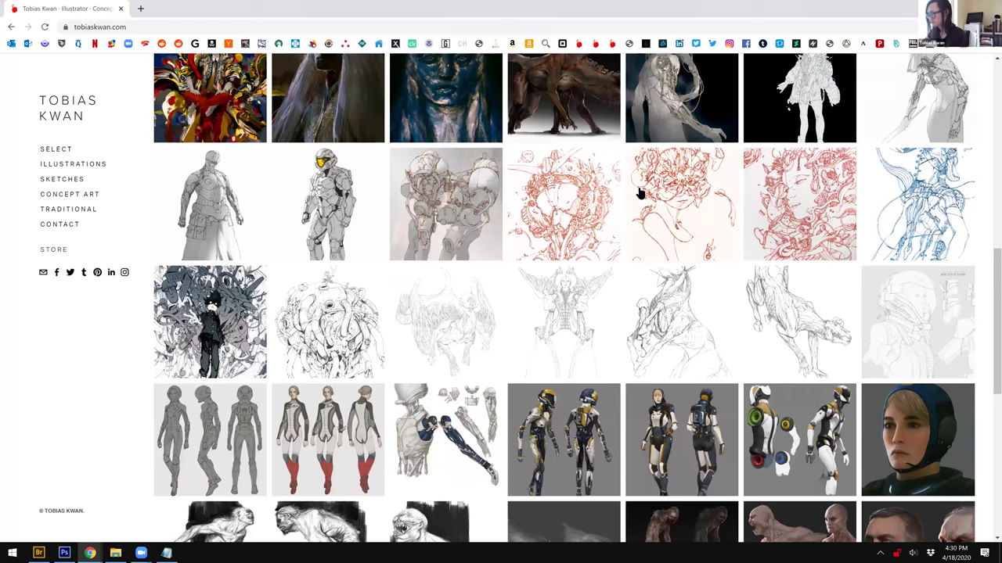
pyautogui.scroll(1, 638, 192)
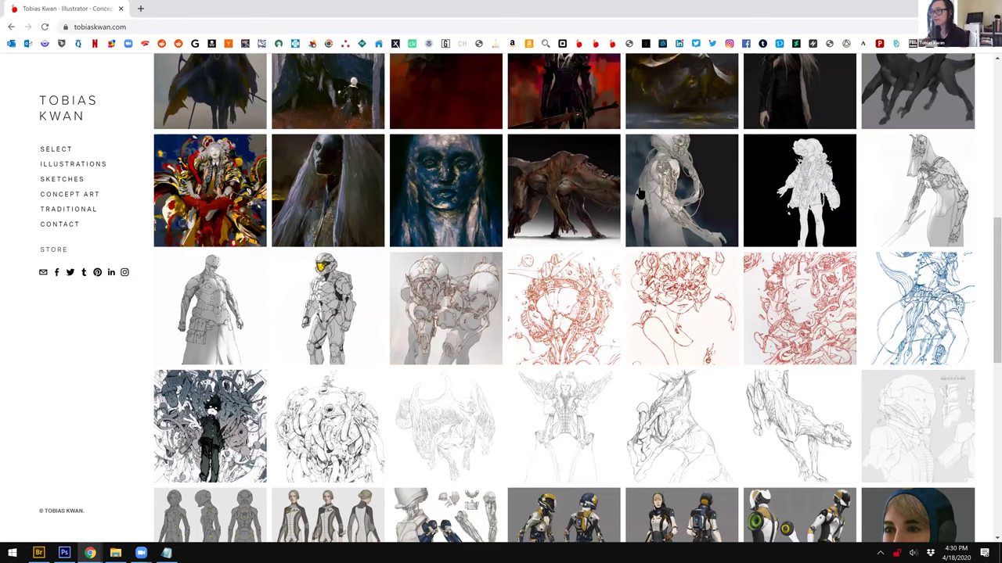
pyautogui.click(746, 276)
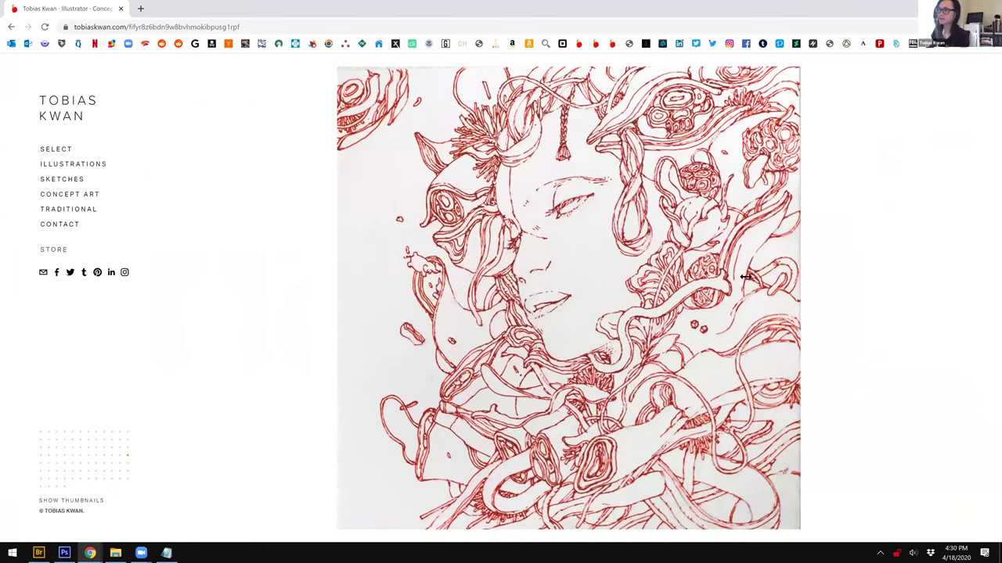
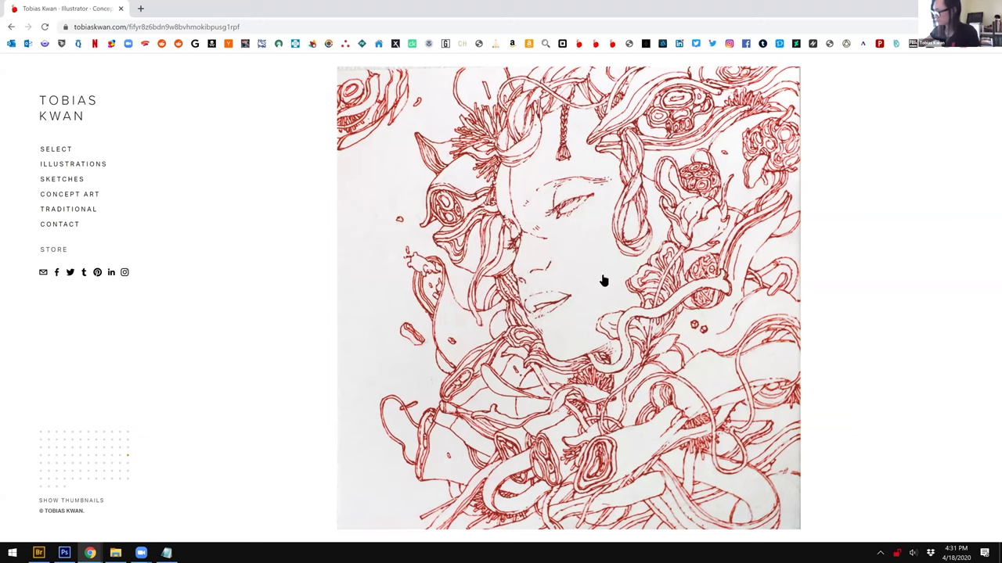
# Step: Open the Sketches gallery, view the white-hooded cartoon boy on pink, and look through the surrounding thumbnails
pyautogui.click(92, 196)
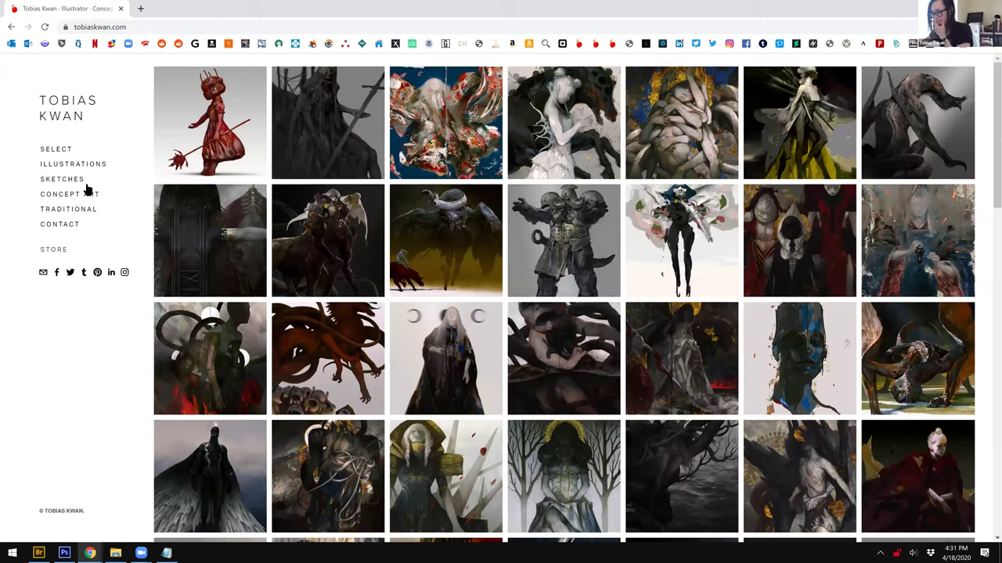
pyautogui.click(79, 179)
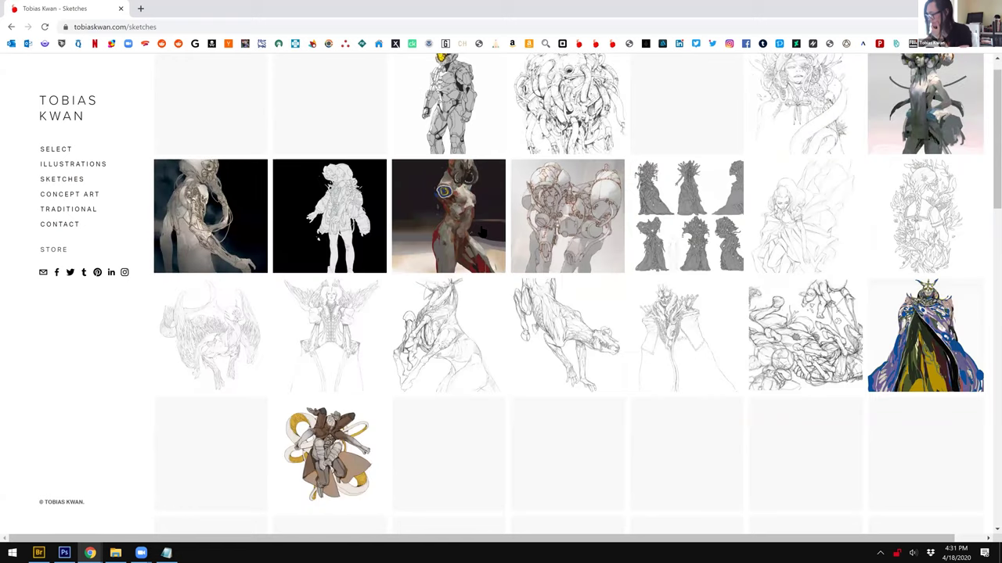
pyautogui.scroll(-2, 120, 192)
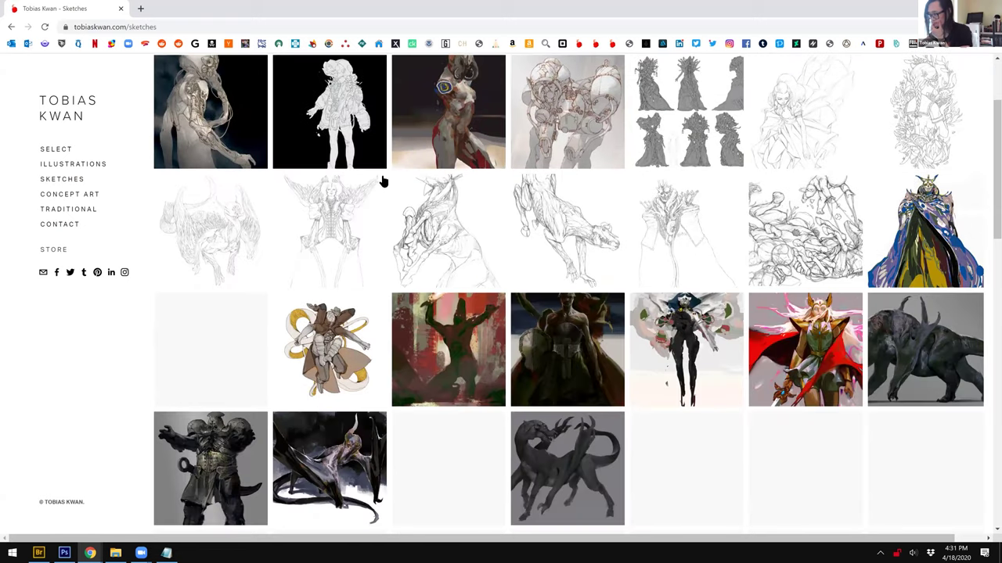
pyautogui.scroll(-5, 608, 206)
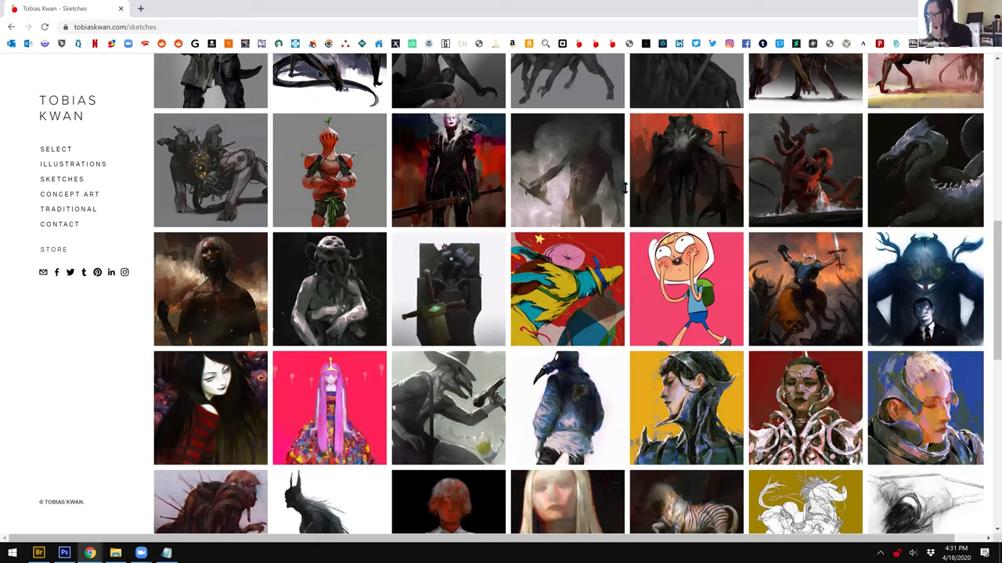
pyautogui.click(686, 288)
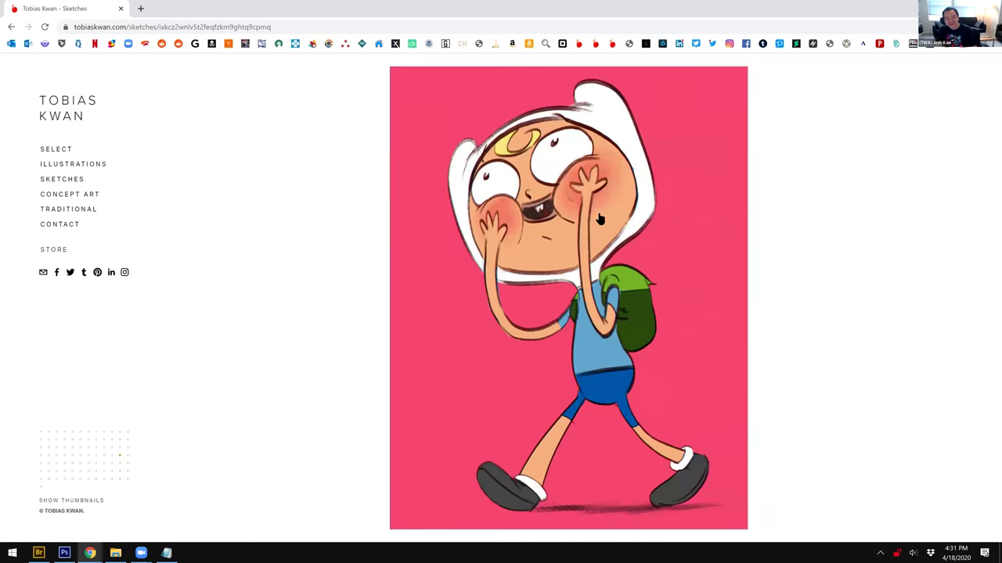
pyautogui.click(599, 219)
pyautogui.scroll(-12, 455, 237)
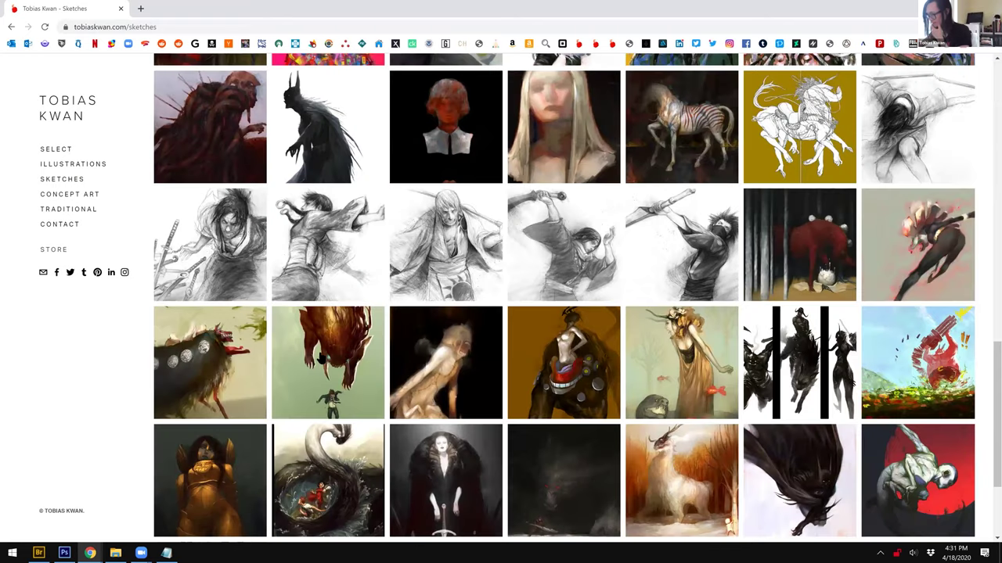
pyautogui.scroll(3, 547, 214)
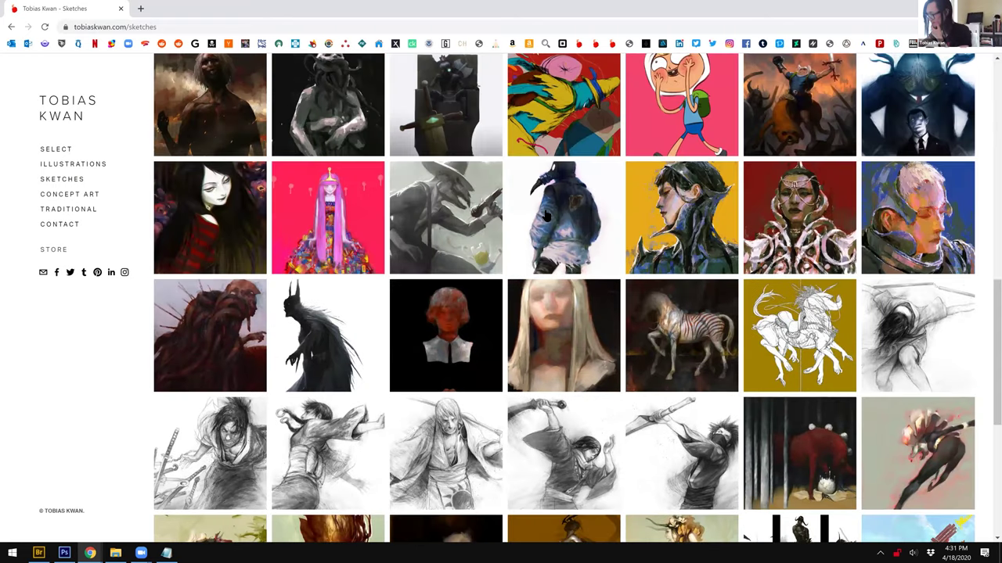
pyautogui.scroll(2, 782, 279)
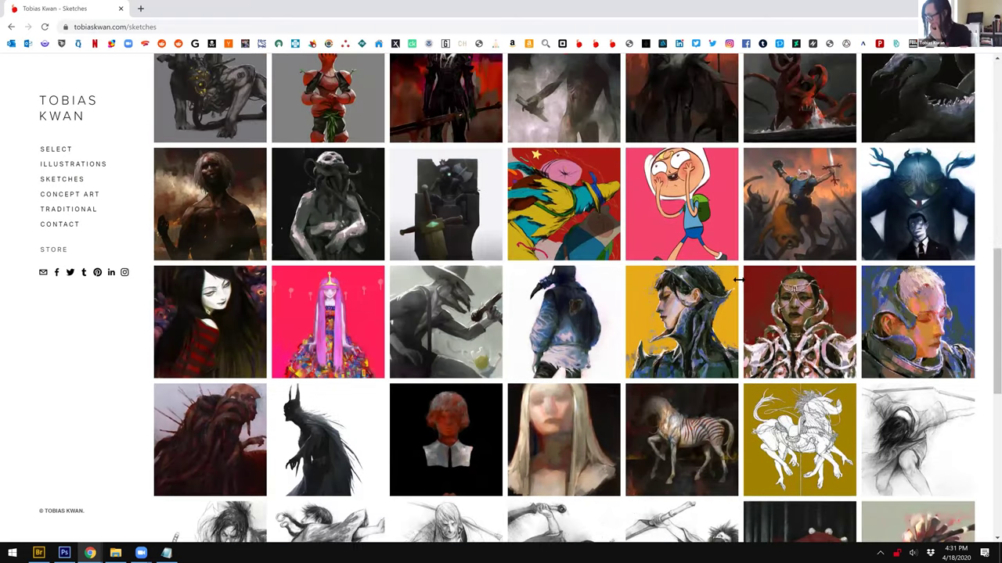
# Step: View the sketches from the sword-wielding rider through the plague-masked figure, and return to the Sketches gallery
pyautogui.click(735, 278)
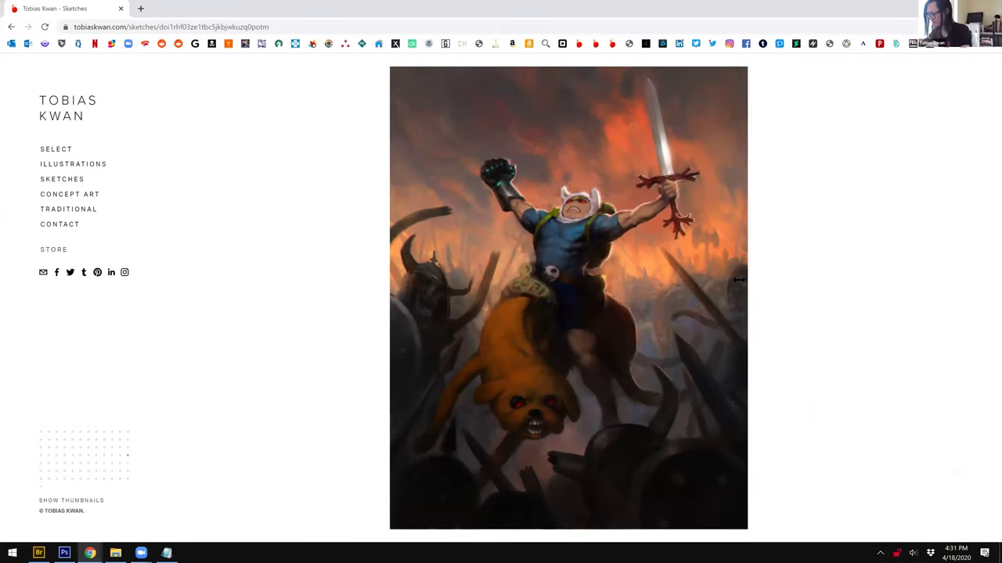
pyautogui.click(738, 279)
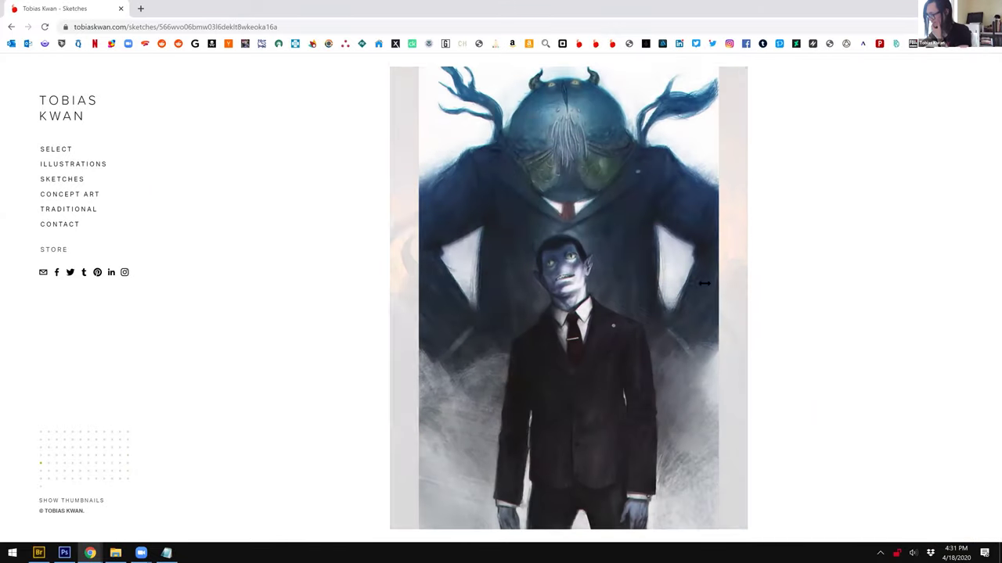
pyautogui.click(704, 284)
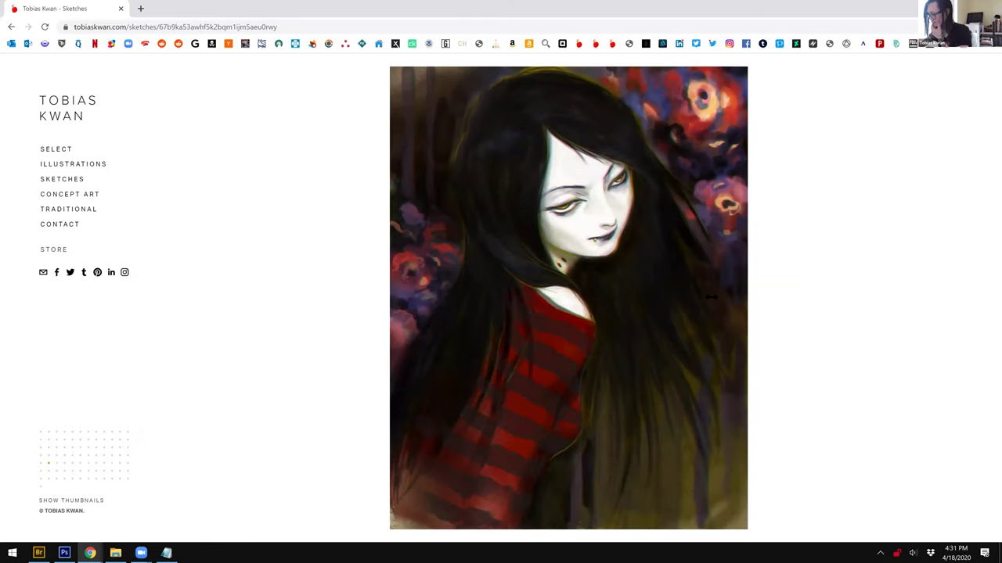
pyautogui.click(711, 298)
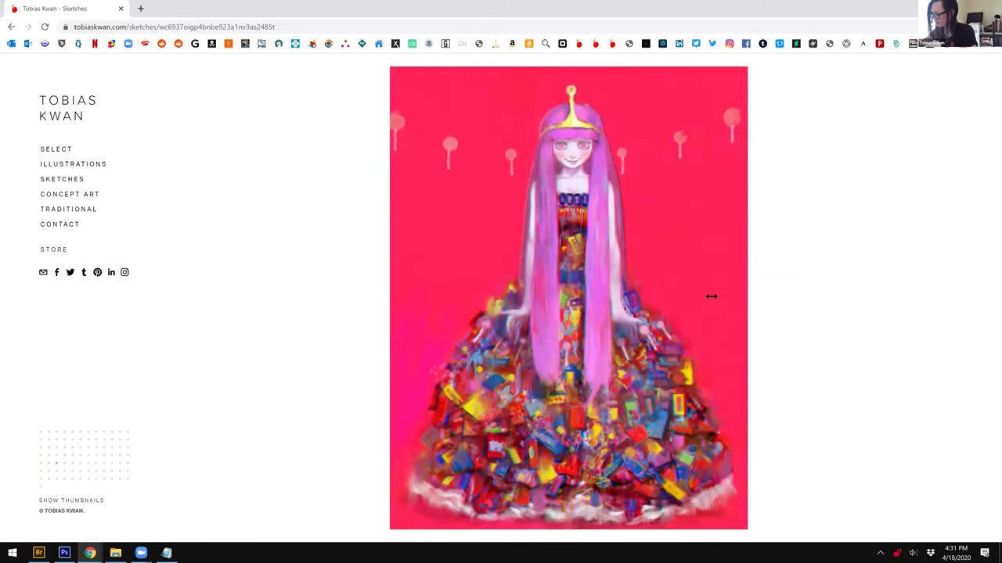
pyautogui.click(711, 296)
pyautogui.click(697, 292)
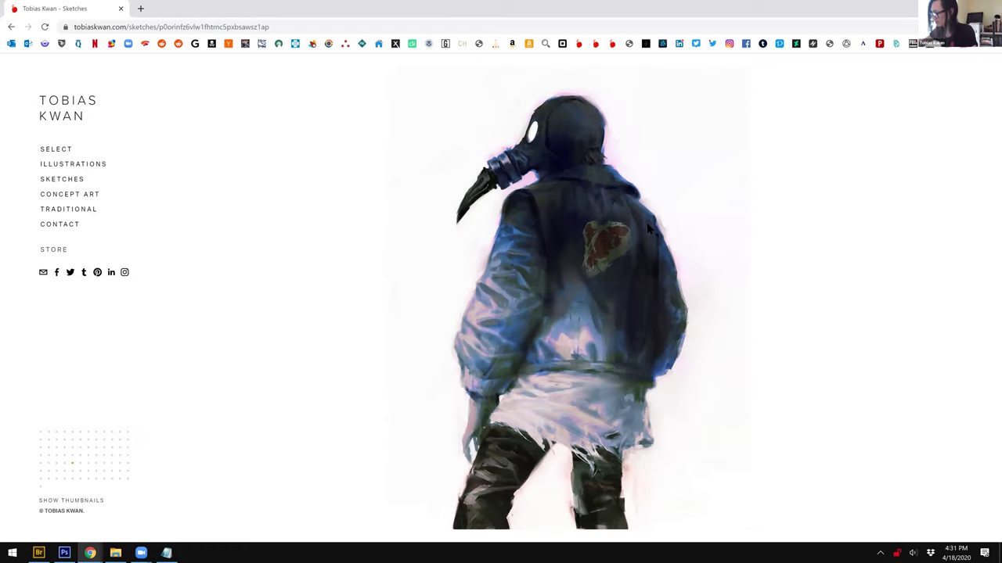
pyautogui.press('Escape')
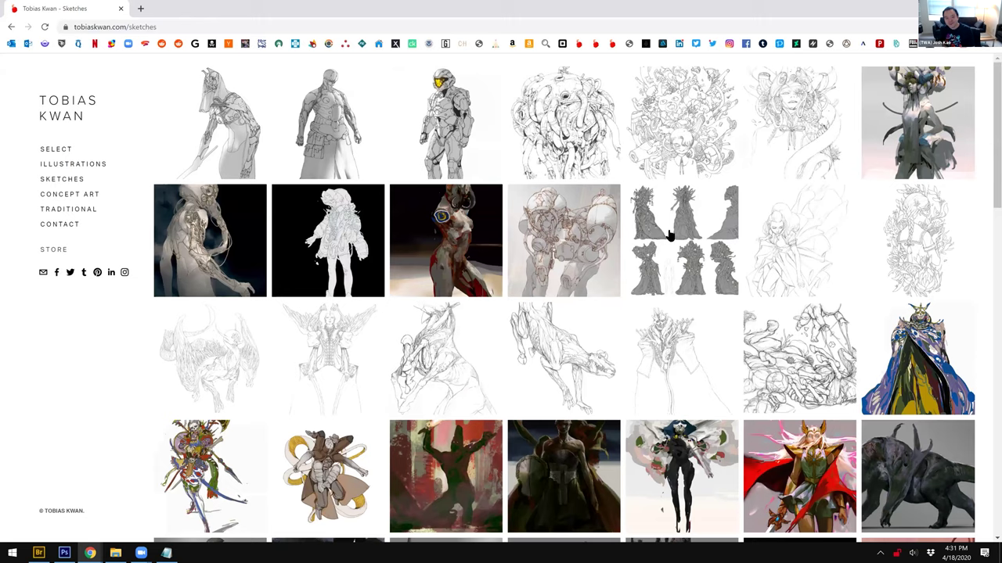
# Step: Look through the whole Sketches gallery down to its last row and back to its beginning
pyautogui.scroll(-4, 670, 235)
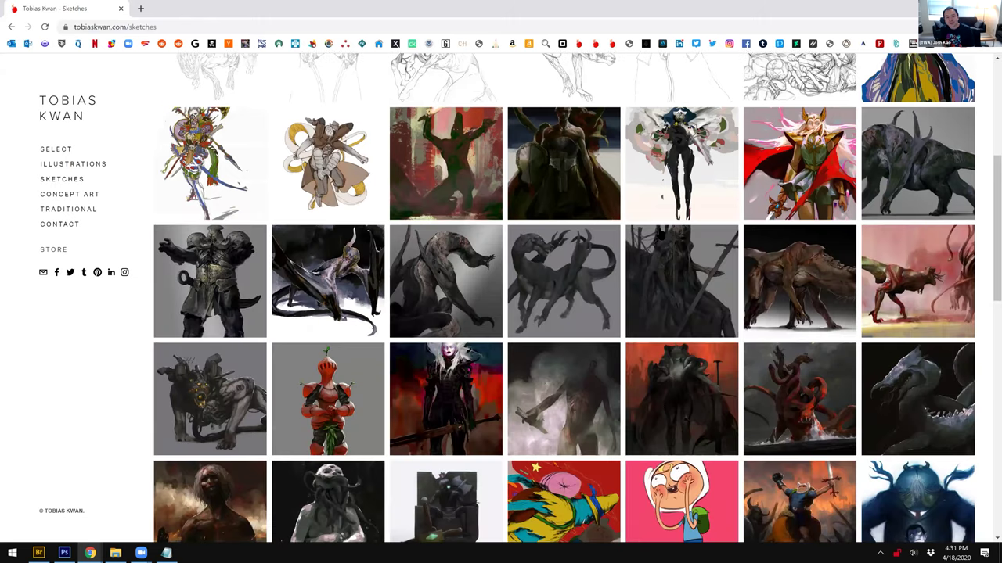
pyautogui.scroll(-7, 661, 233)
pyautogui.scroll(-4, 660, 231)
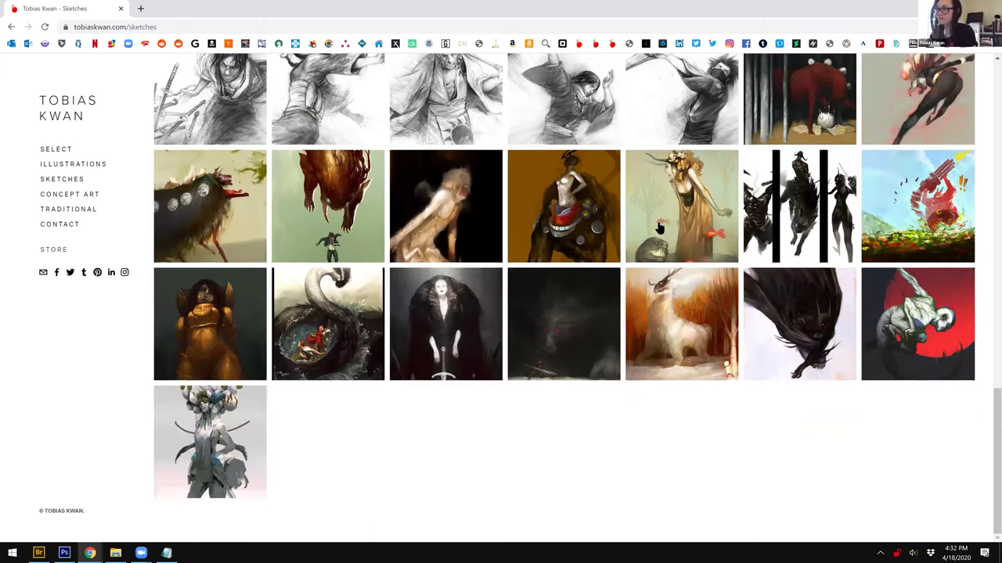
pyautogui.scroll(5, 659, 227)
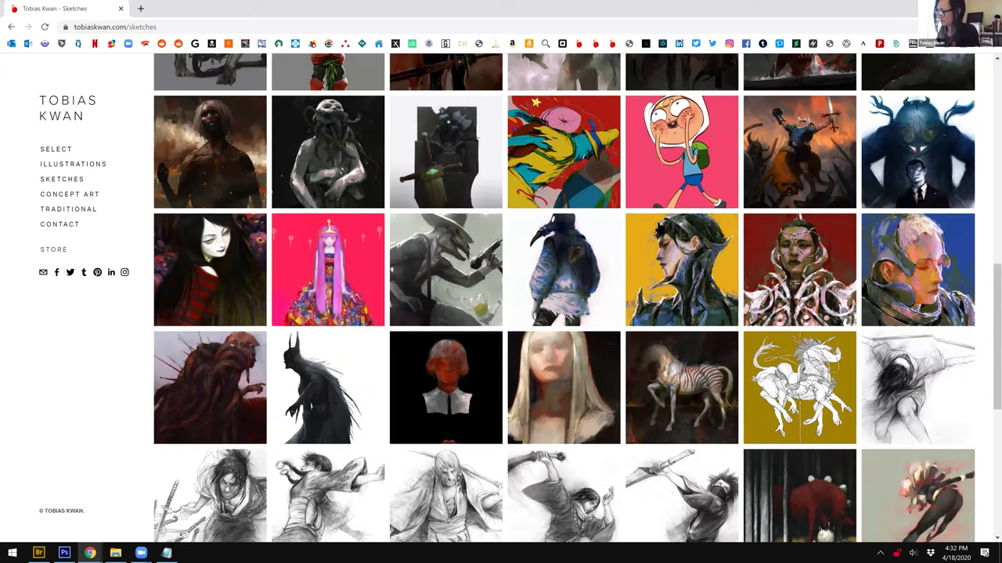
pyautogui.scroll(5, 659, 228)
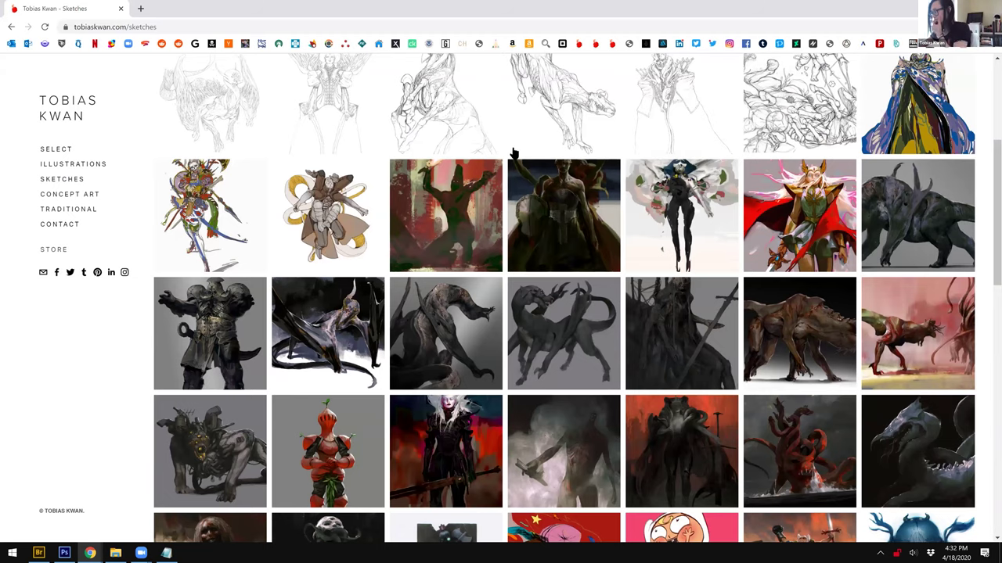
pyautogui.scroll(3, 510, 159)
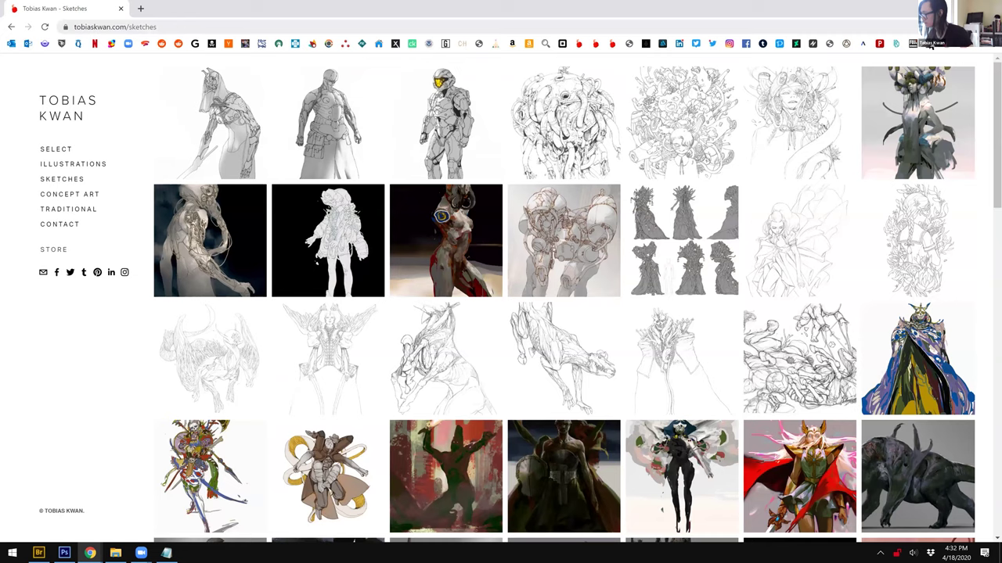
# Step: Switch to Photoshop and paint a thin dark curve along the left blue disc's lower edge on the Background layer
pyautogui.hotkey('alt', 'Tab')
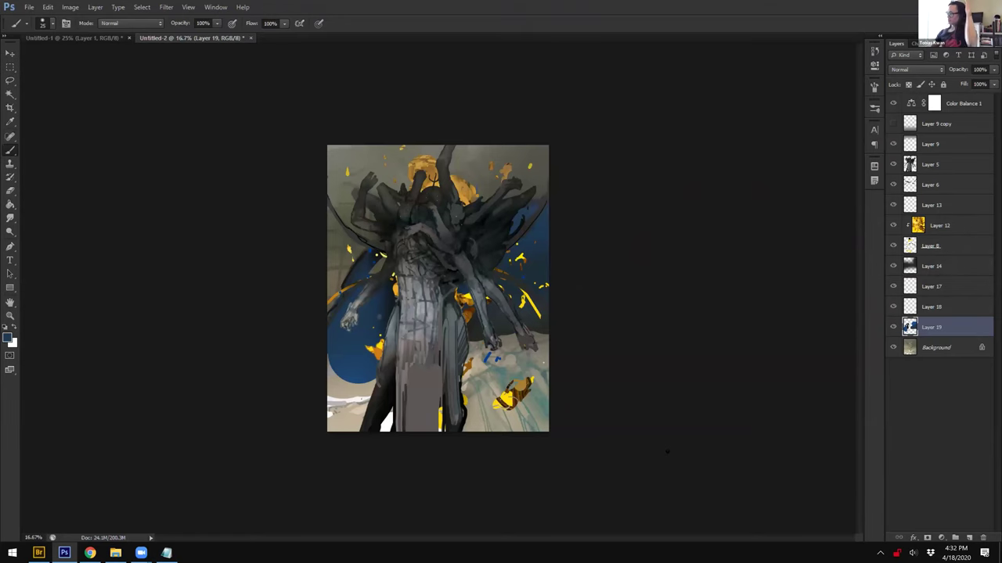
pyautogui.click(938, 347)
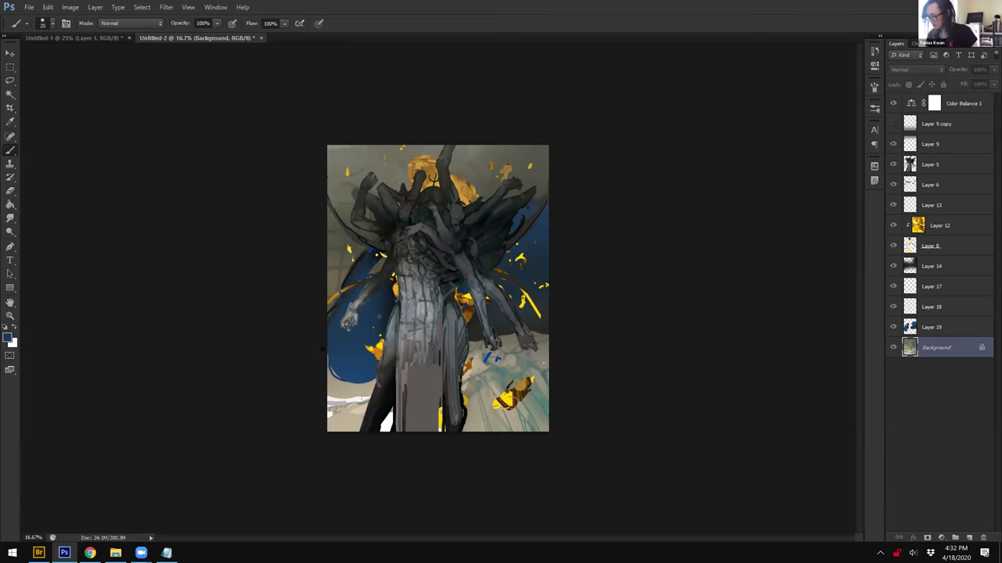
pyautogui.keyDown('alt'); pyautogui.click(363, 368); pyautogui.keyUp('alt')
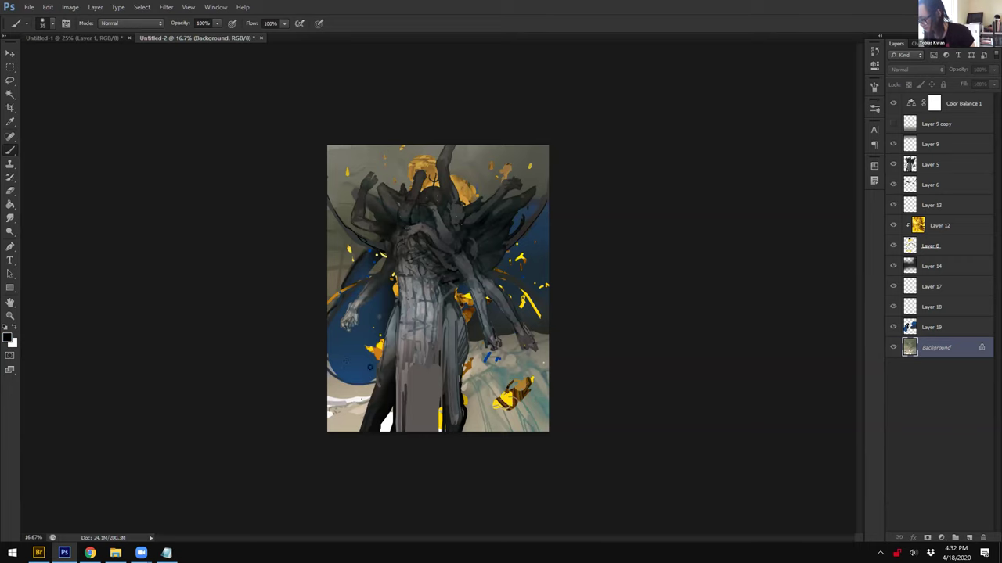
# Step: Paint dark horizontal strokes across the left blue disc's lower part on Layer 19 and blend them with sampled blues
pyautogui.click(944, 332)
pyautogui.click(944, 339)
pyautogui.click(926, 329)
pyautogui.moveTo(333, 366); pyautogui.dragTo(372, 368)
pyautogui.keyDown('alt'); pyautogui.click(370, 352); pyautogui.keyUp('alt')
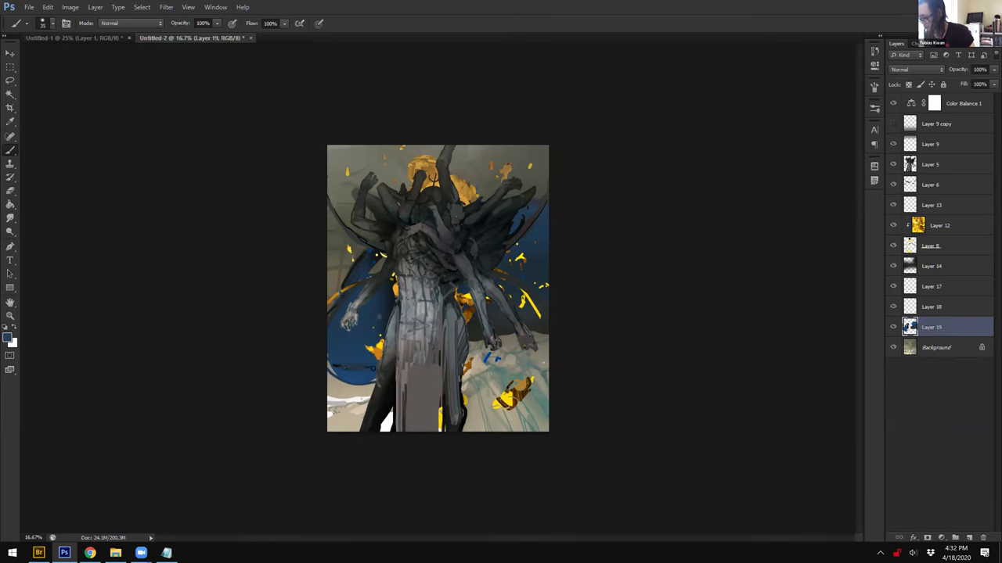
pyautogui.press('d')
pyautogui.press('x')
pyautogui.keyDown('alt'); pyautogui.click(380, 328); pyautogui.keyUp('alt')
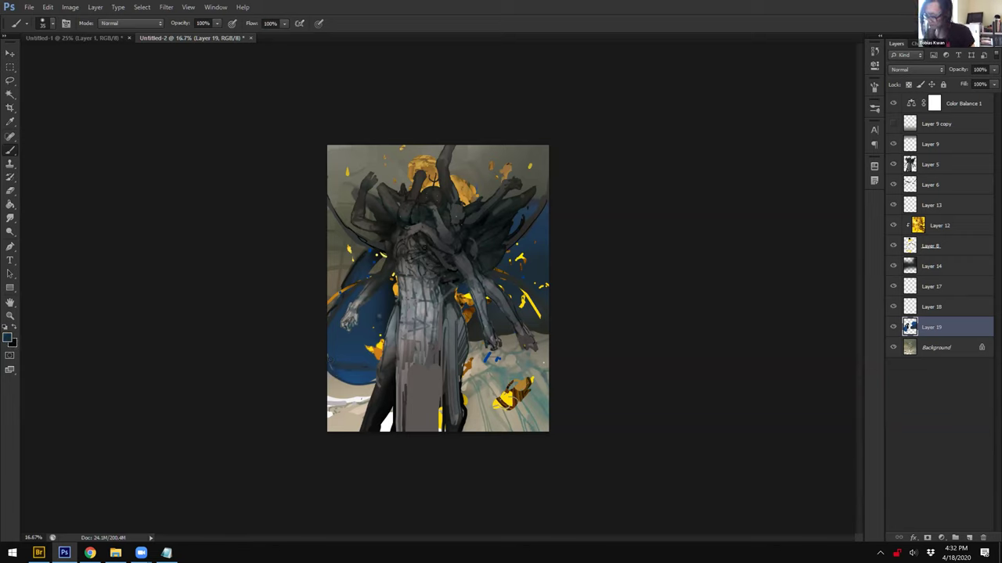
pyautogui.press('d')
pyautogui.moveTo(337, 371); pyautogui.dragTo(372, 352)
pyautogui.hotkey('ctrl', 'z')
# Step: Hide Layer 19 and smudge out the dark curve on the Background layer where the left blue disc sits
pyautogui.press('e')
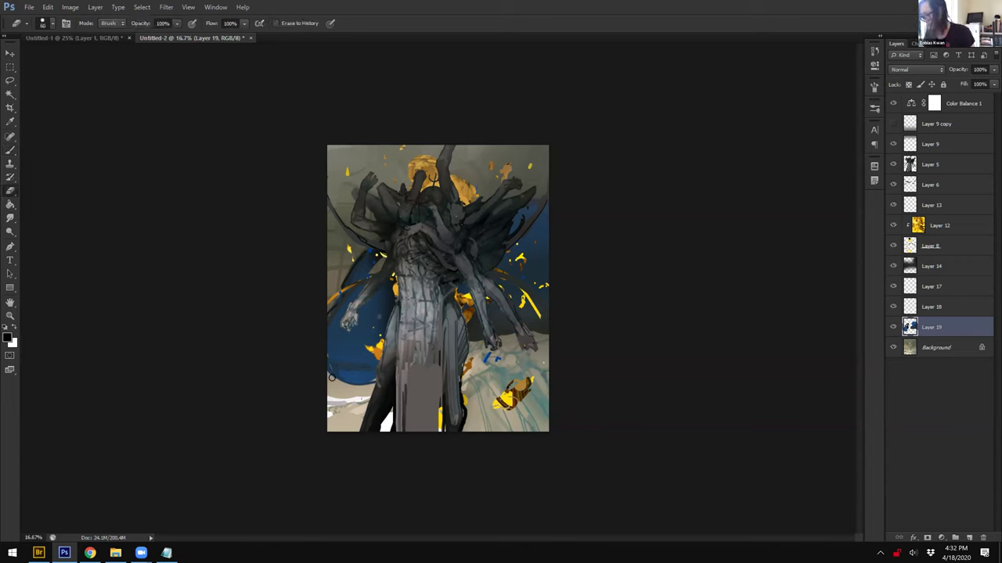
pyautogui.click(936, 348)
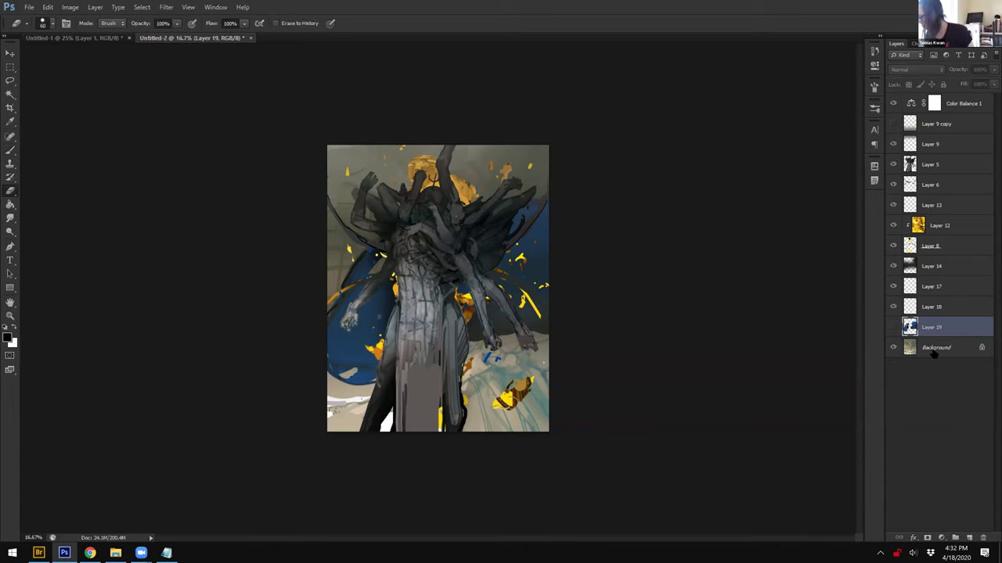
pyautogui.click(893, 327)
pyautogui.press('b')
pyautogui.press(']')
pyautogui.moveTo(338, 306)
pyautogui.mouseDown()
pyautogui.moveTo(311, 368)
pyautogui.moveTo(374, 374)
pyautogui.moveTo(351, 342)
pyautogui.moveTo(439, 357)
pyautogui.moveTo(363, 382)
pyautogui.moveTo(342, 421)
pyautogui.moveTo(348, 313)
pyautogui.moveTo(284, 286)
pyautogui.mouseUp()
pyautogui.hotkey('ctrl', 'z')
pyautogui.press('r')
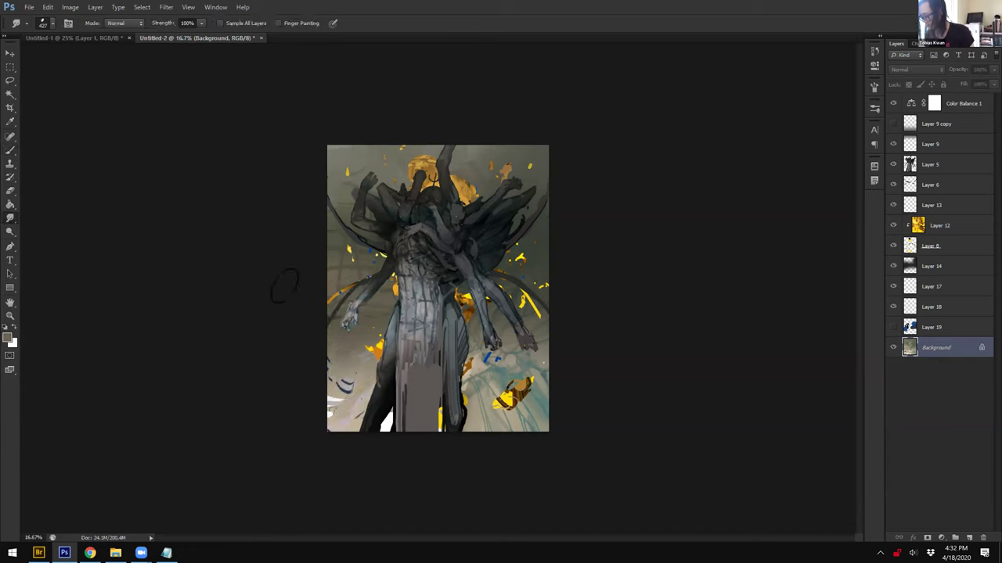
# Step: Show Layer 19 again and paint loose dark blue strokes along the left disc's upper and lower edges
pyautogui.click(893, 327)
pyautogui.click(932, 327)
pyautogui.press('b')
pyautogui.moveTo(337, 367)
pyautogui.mouseDown()
pyautogui.moveTo(344, 374)
pyautogui.moveTo(334, 367)
pyautogui.mouseUp()
pyautogui.keyDown('alt'); pyautogui.click(366, 263); pyautogui.keyUp('alt')
pyautogui.moveTo(349, 271); pyautogui.dragTo(329, 308)
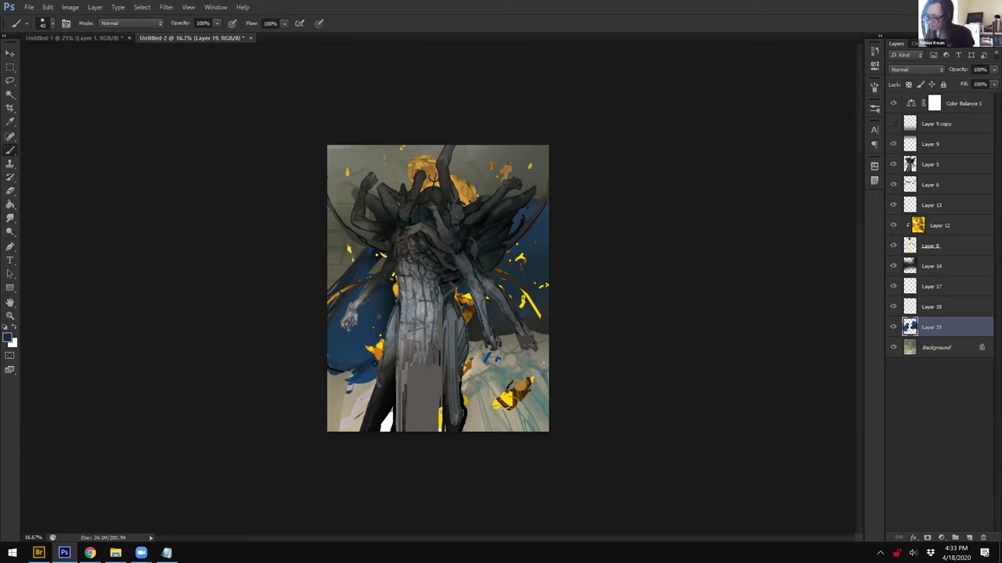
pyautogui.moveTo(349, 363); pyautogui.dragTo(357, 371)
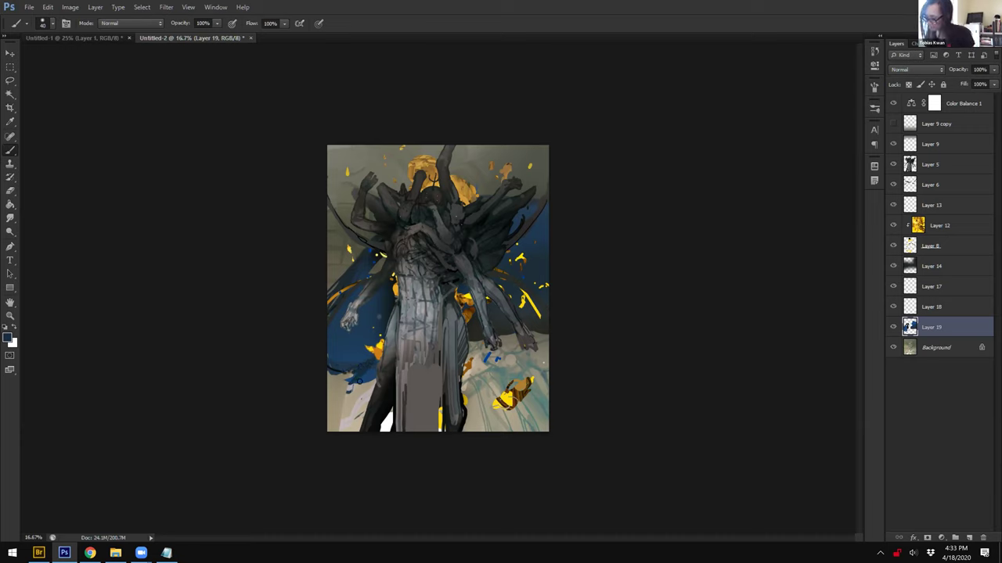
pyautogui.press('e')
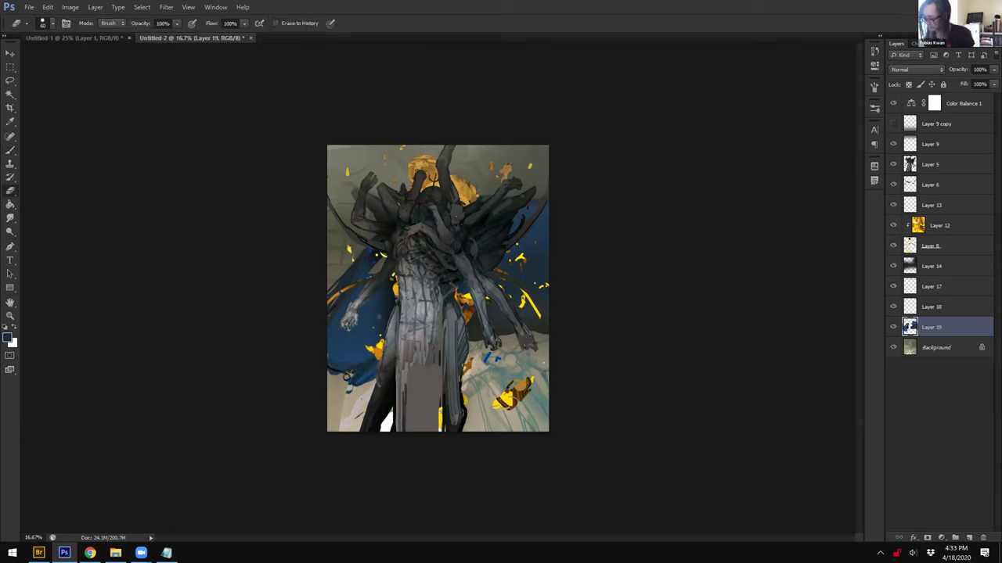
# Step: Paint thin strokes in sampled blues inside the left disc on Layer 19 and smudge them beside the torso
pyautogui.press('b')
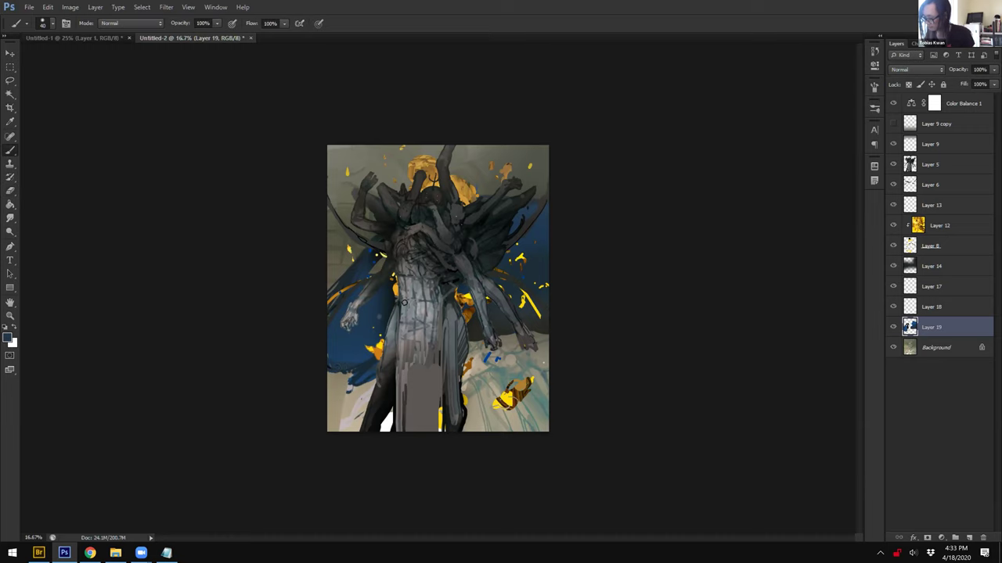
pyautogui.keyDown('alt'); pyautogui.click(389, 309); pyautogui.keyUp('alt')
pyautogui.press('[')
pyautogui.moveTo(348, 354)
pyautogui.mouseDown()
pyautogui.moveTo(331, 357)
pyautogui.moveTo(352, 359)
pyautogui.mouseUp()
pyautogui.keyDown('alt'); pyautogui.click(370, 326); pyautogui.keyUp('alt')
pyautogui.press('r')
pyautogui.moveTo(383, 313); pyautogui.dragTo(441, 258)
pyautogui.press('b')
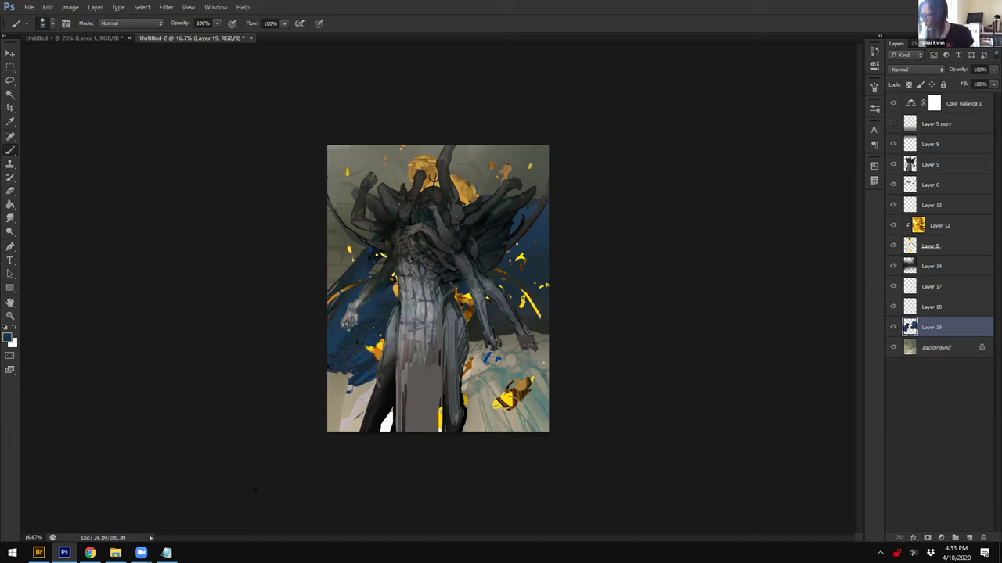
pyautogui.moveTo(381, 267)
pyautogui.mouseDown()
pyautogui.moveTo(396, 269)
pyautogui.moveTo(391, 257)
pyautogui.moveTo(375, 323)
pyautogui.mouseUp()
# Step: Add a layer above Layer 19 and brush a grey haze at 30% opacity over the background behind the right-side arms
pyautogui.click(969, 538)
pyautogui.press('3')
pyautogui.press('[')
pyautogui.moveTo(519, 263); pyautogui.dragTo(479, 351)
pyautogui.moveTo(529, 315)
pyautogui.mouseDown()
pyautogui.moveTo(570, 373)
pyautogui.moveTo(470, 395)
pyautogui.moveTo(489, 360)
pyautogui.mouseUp()
pyautogui.keyDown('alt'); pyautogui.click(533, 366); pyautogui.keyUp('alt')
pyautogui.keyDown('alt'); pyautogui.click(498, 363); pyautogui.keyUp('alt')
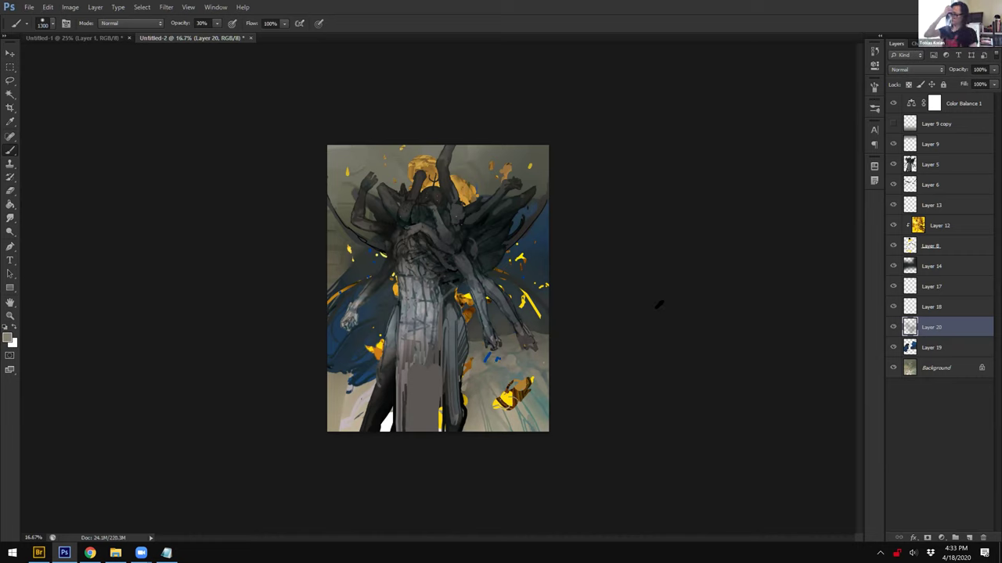
# Step: Add a new layer directly above the Background layer and pick a brush for it
pyautogui.click(940, 370)
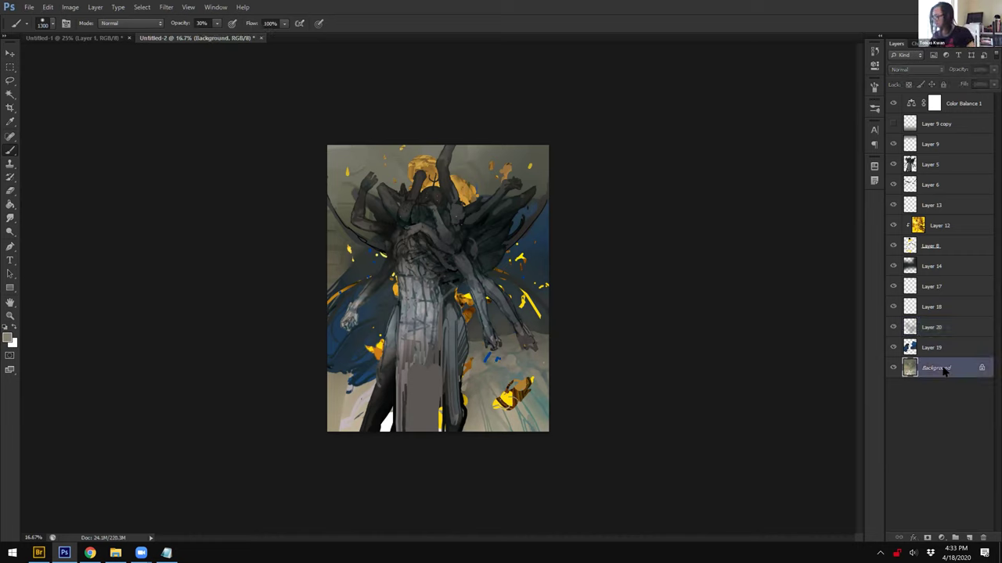
pyautogui.click(969, 539)
pyautogui.rightClick(502, 303)
pyautogui.click(598, 374)
pyautogui.press('Return')
# Step: Copy the gold texture from Layer 12, paste it above Layer 21 and clip it to that layer
pyautogui.click(958, 233)
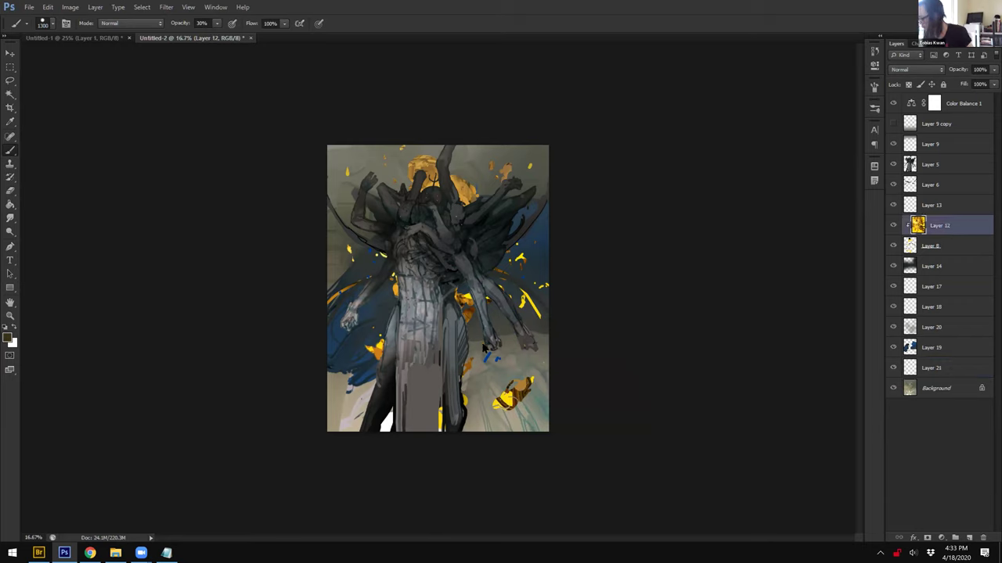
pyautogui.click(953, 366)
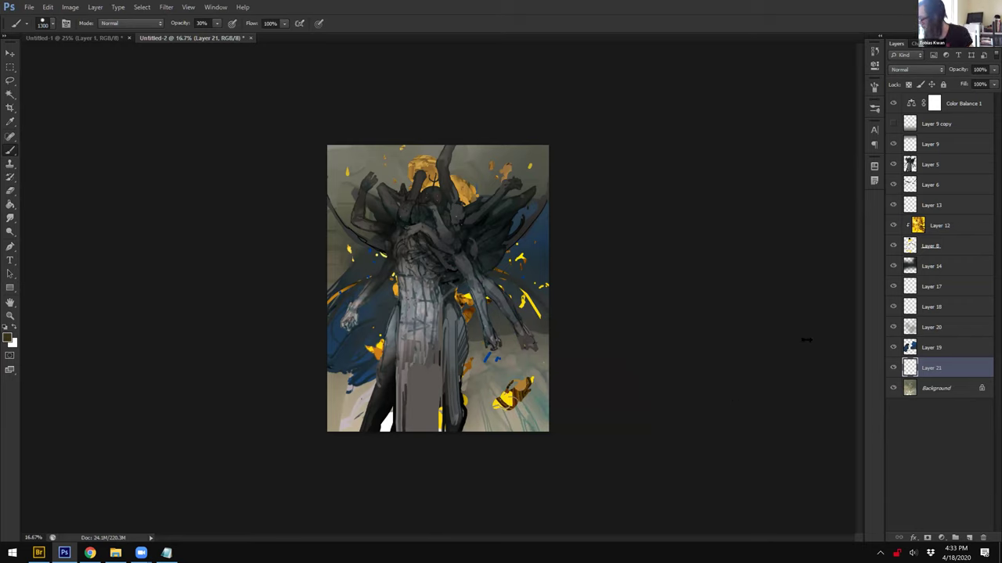
pyautogui.click(920, 226)
pyautogui.hotkey('ctrl', 'a')
pyautogui.hotkey('ctrl', 'c')
pyautogui.click(943, 369)
pyautogui.hotkey('ctrl', 'v')
pyautogui.keyDown('alt'); pyautogui.click(946, 377); pyautogui.keyUp('alt')
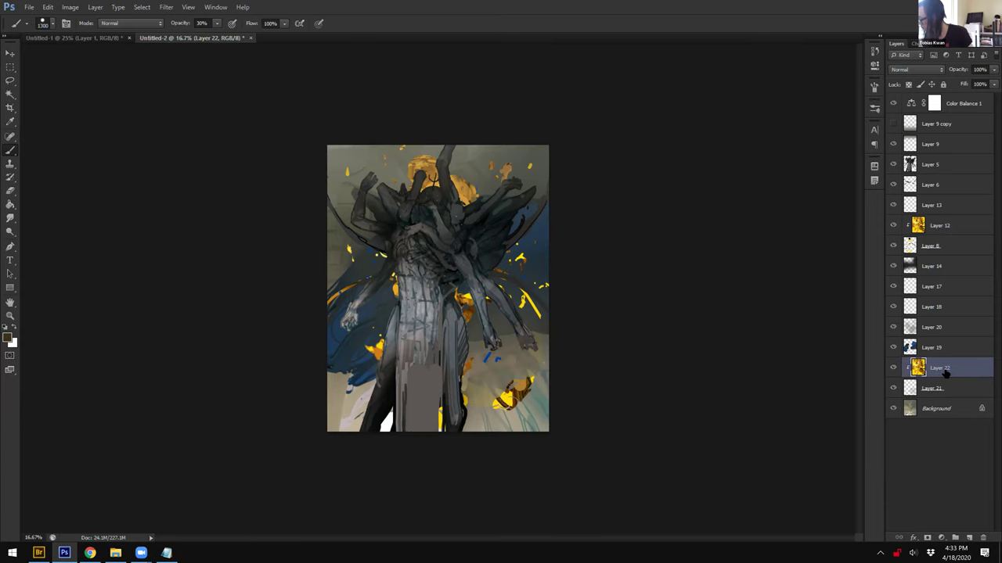
# Step: Paint white at 100% opacity with an 800 px brush on Layer 21 to reveal the gold texture below the right-side hands
pyautogui.click(934, 388)
pyautogui.press('x')
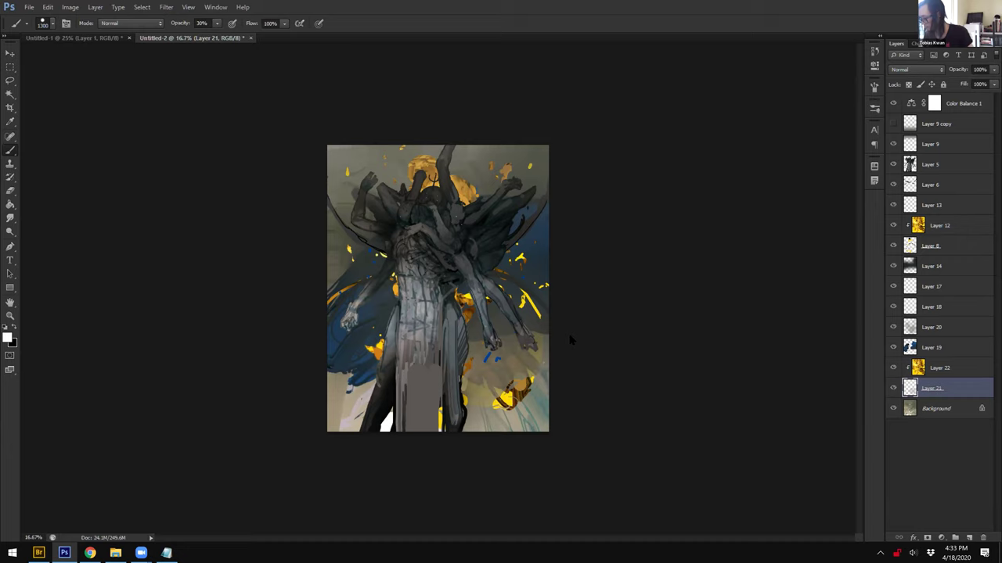
pyautogui.rightClick(565, 333)
pyautogui.rightClick(503, 328)
pyautogui.click(662, 323)
pyautogui.press('0')
pyautogui.press('[')
pyautogui.press('[')
pyautogui.press('[')
pyautogui.moveTo(482, 350); pyautogui.dragTo(485, 354)
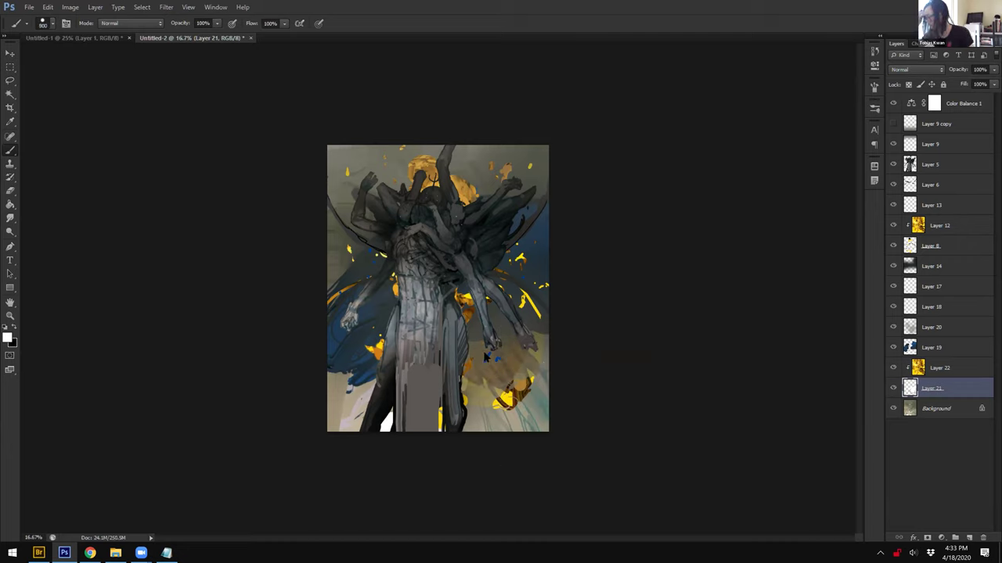
pyautogui.keyDown('shift'); pyautogui.click(939, 376); pyautogui.keyUp('shift')
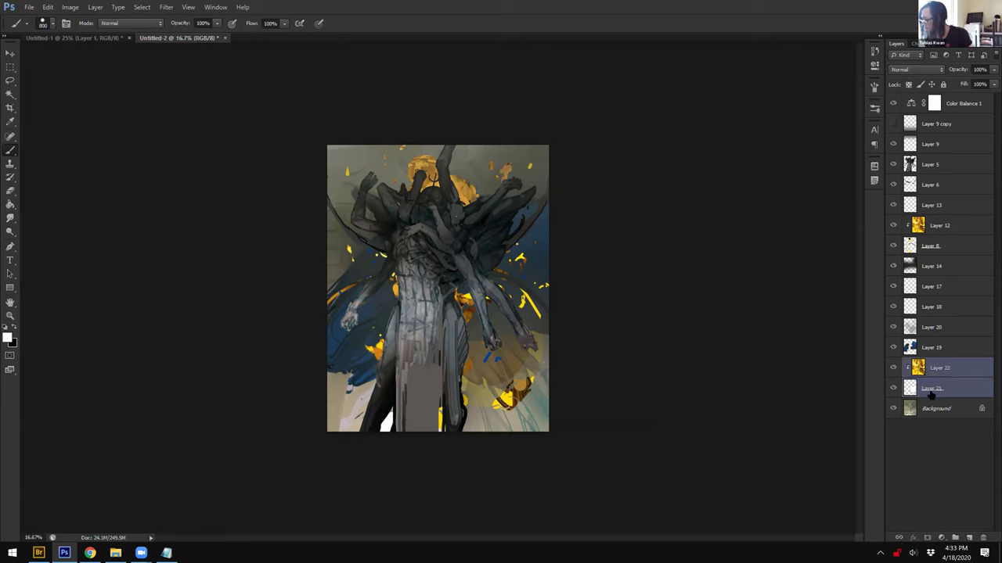
pyautogui.moveTo(938, 386); pyautogui.dragTo(943, 337)
pyautogui.hotkey('ctrl', 'z')
# Step: Transform the painted patch on Layer 21 closer to the lower right hand and erase most of it
pyautogui.click(937, 389)
pyautogui.click(937, 373)
pyautogui.click(893, 368)
pyautogui.click(893, 367)
pyautogui.click(935, 388)
pyautogui.hotkey('ctrl', 't')
pyautogui.moveTo(545, 399)
pyautogui.mouseDown()
pyautogui.moveTo(547, 380)
pyautogui.moveTo(525, 342)
pyautogui.mouseUp()
pyautogui.press('Return')
pyautogui.press('e')
pyautogui.keyDown('alt'); pyautogui.rightClick(525, 342); pyautogui.keyUp('alt')
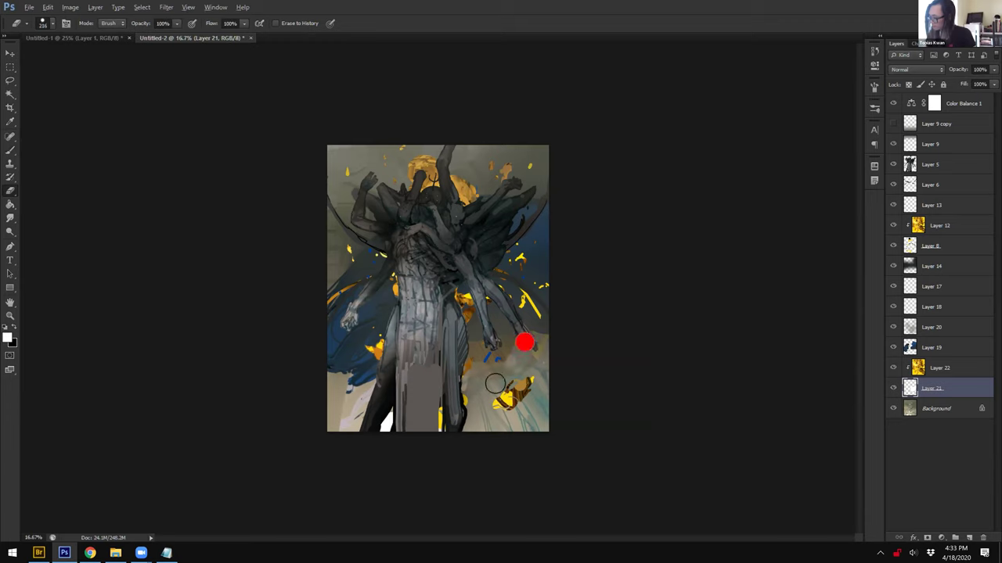
# Step: Set up a much smaller black brush for fine strokes on Layer 21
pyautogui.press('b')
pyautogui.press('x')
pyautogui.press('[')
pyautogui.press('[')
pyautogui.press('[')
pyautogui.press('[')
pyautogui.press('[')
pyautogui.press('[')
pyautogui.press('[')
pyautogui.press('[')
pyautogui.press('[')
pyautogui.press('[')
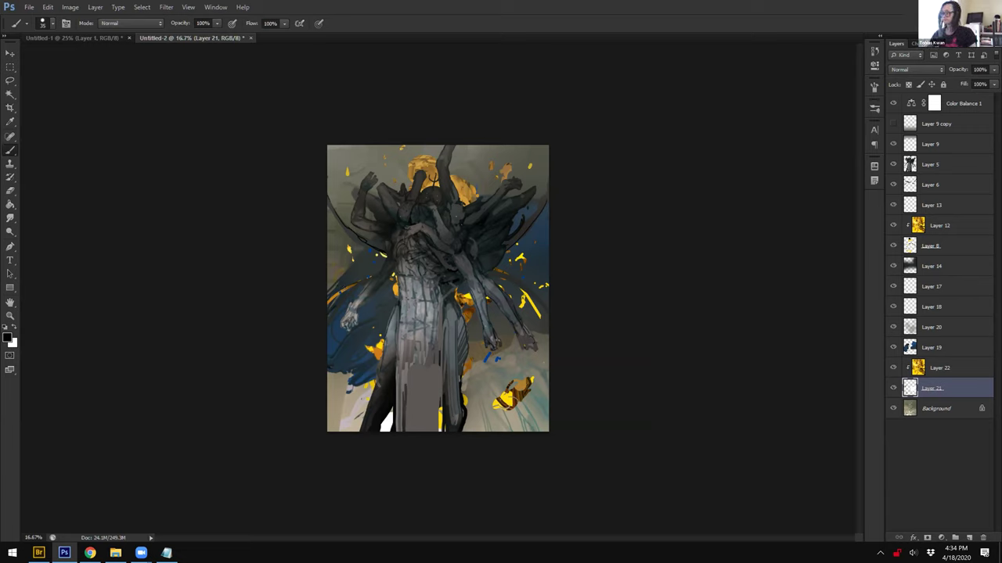
# Step: Lock Layer 19's transparent pixels, paint fine strokes at 20% opacity across both blue discs, and smudge the right disc
pyautogui.click(929, 350)
pyautogui.press('x')
pyautogui.click(910, 85)
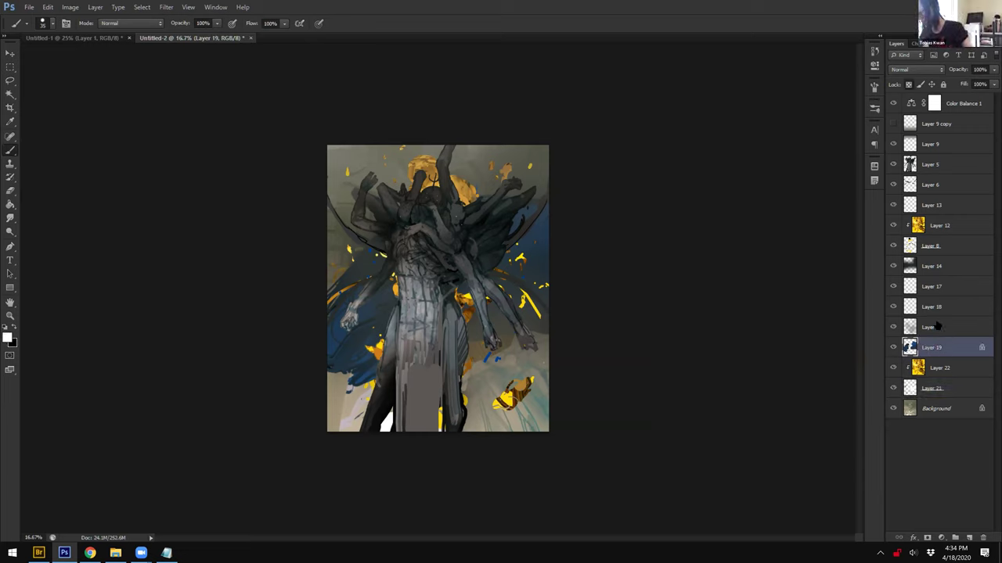
pyautogui.keyDown('alt'); pyautogui.click(347, 338); pyautogui.keyUp('alt')
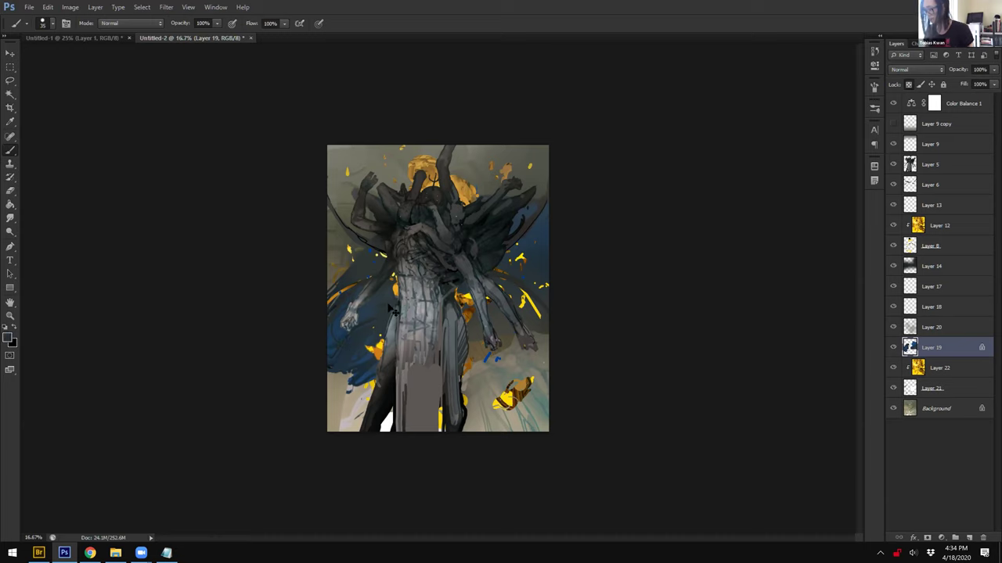
pyautogui.press('x')
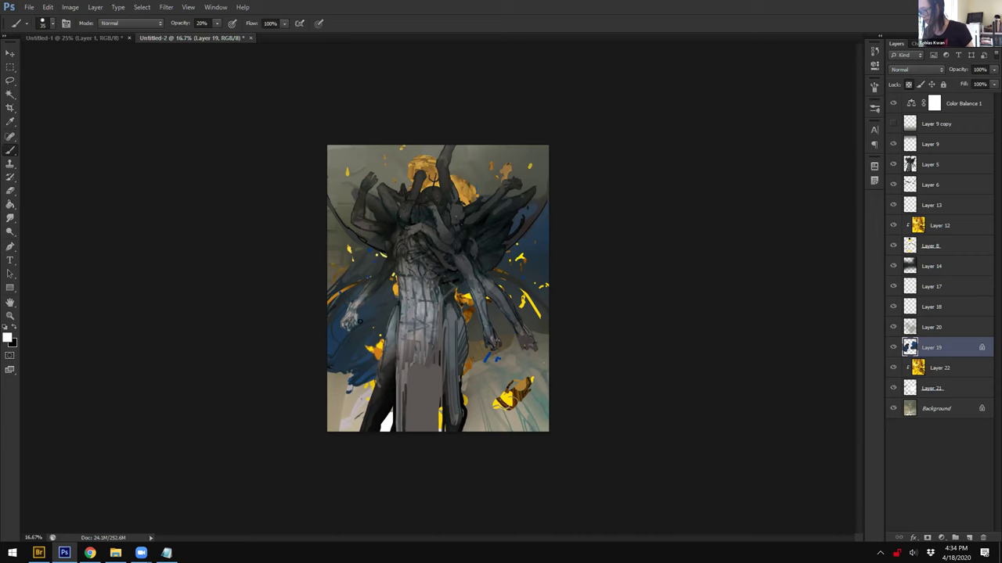
pyautogui.moveTo(330, 356); pyautogui.dragTo(369, 338)
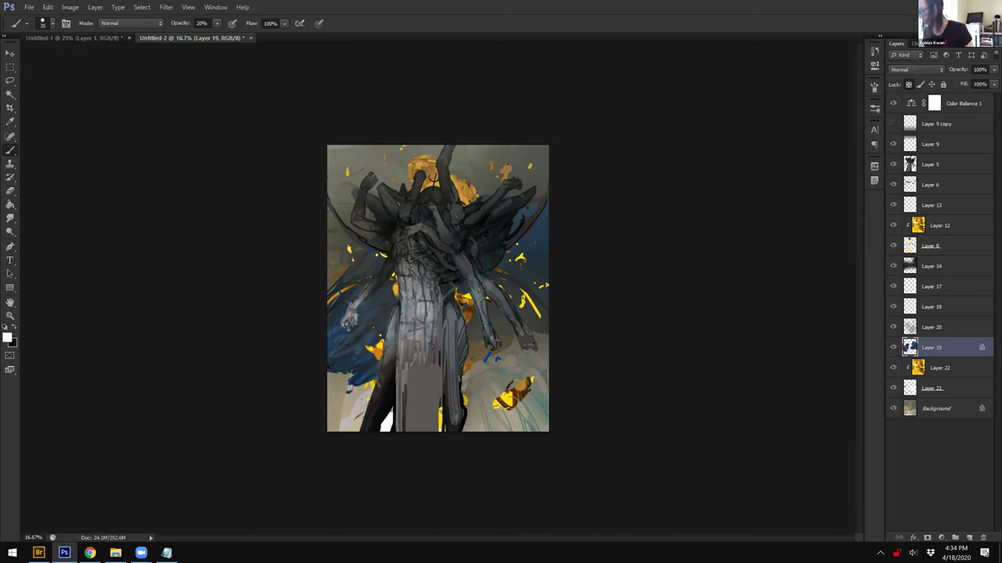
pyautogui.moveTo(548, 235); pyautogui.dragTo(531, 260)
pyautogui.press('r')
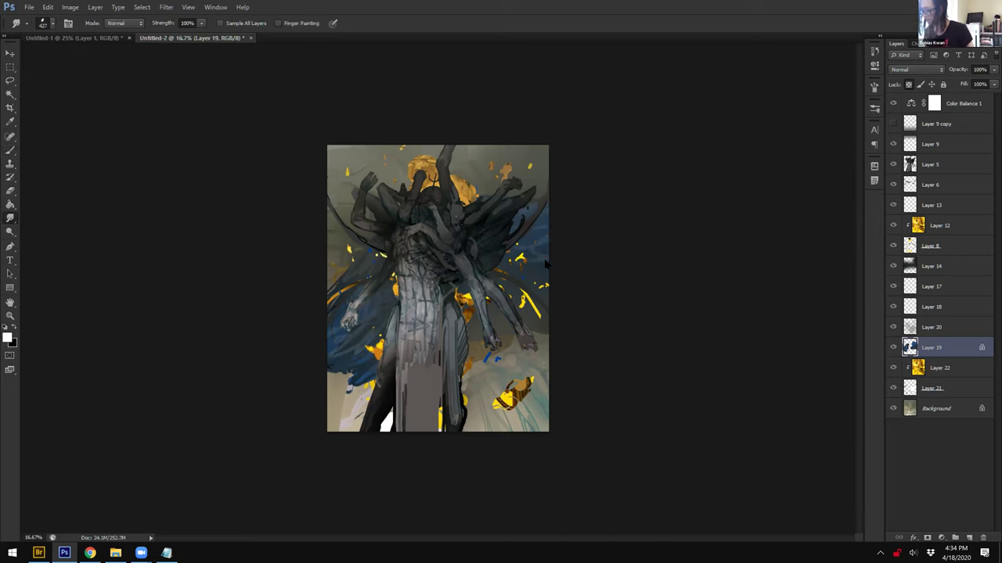
pyautogui.press('x')
pyautogui.press('b')
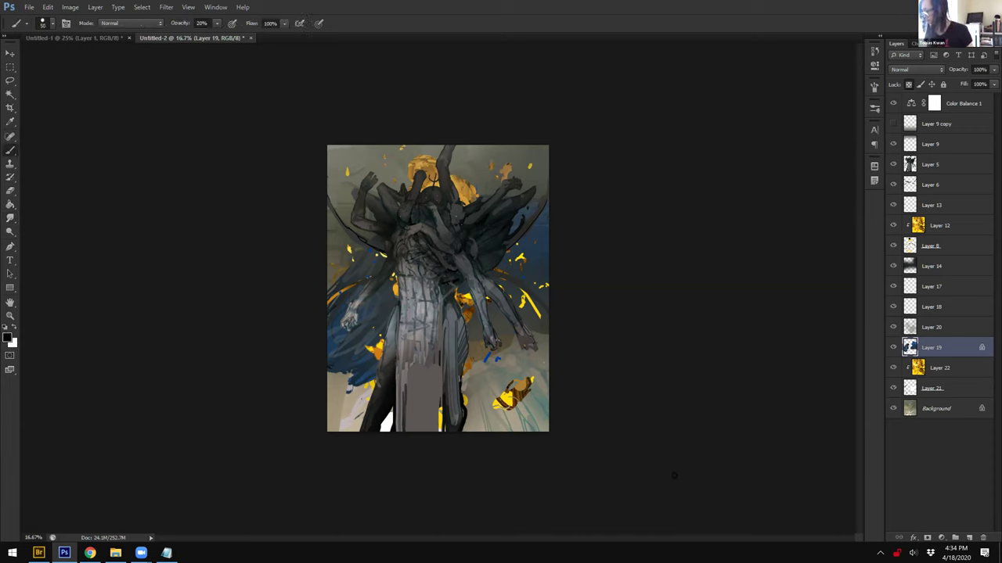
# Step: Hide Layer 21 with its gold texture and unlock Layer 19's transparency to smudge the right disc's lower edge
pyautogui.click(908, 371)
pyautogui.click(894, 389)
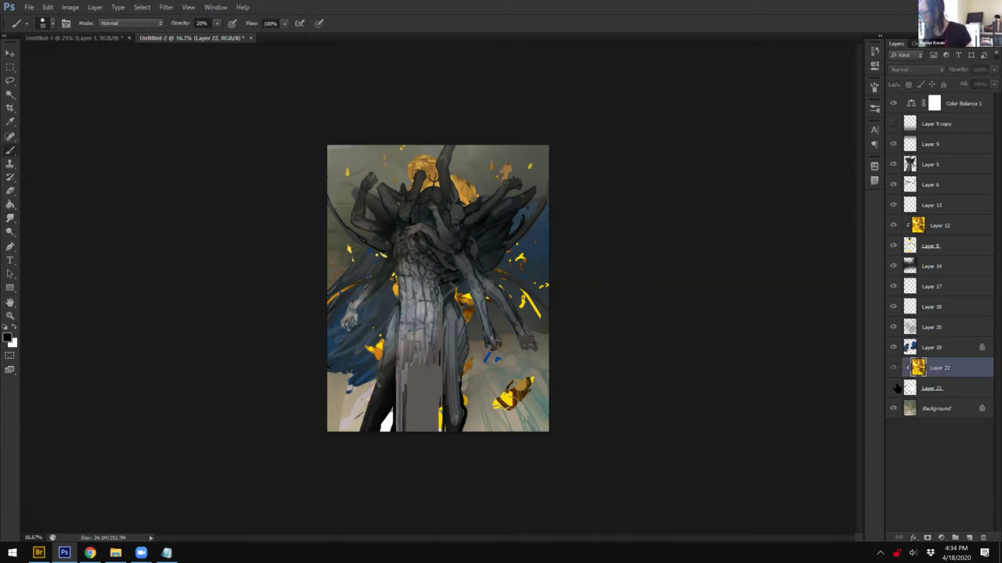
pyautogui.click(947, 356)
pyautogui.press('r')
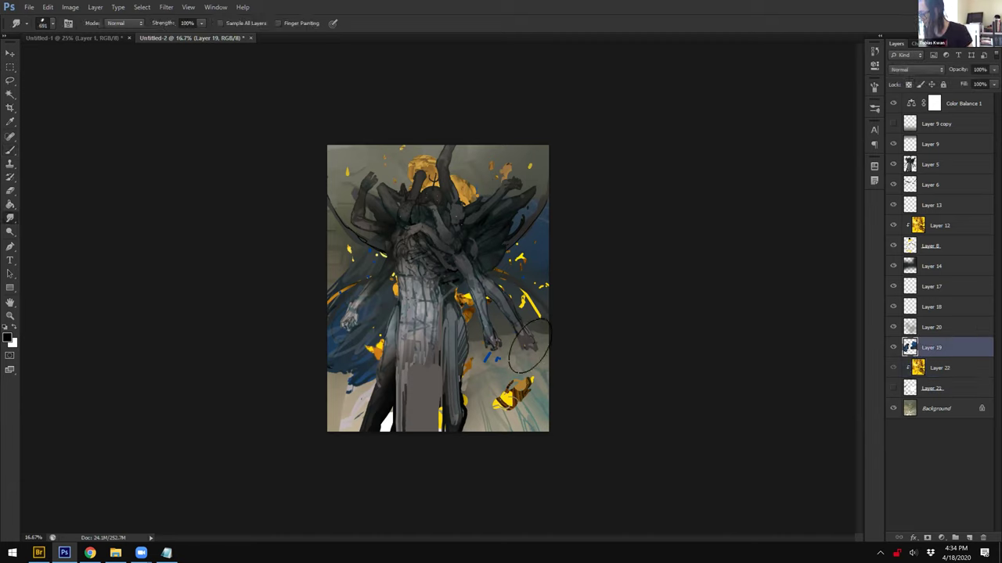
pyautogui.press(']')
pyautogui.press(']')
pyautogui.press(']')
pyautogui.press(']')
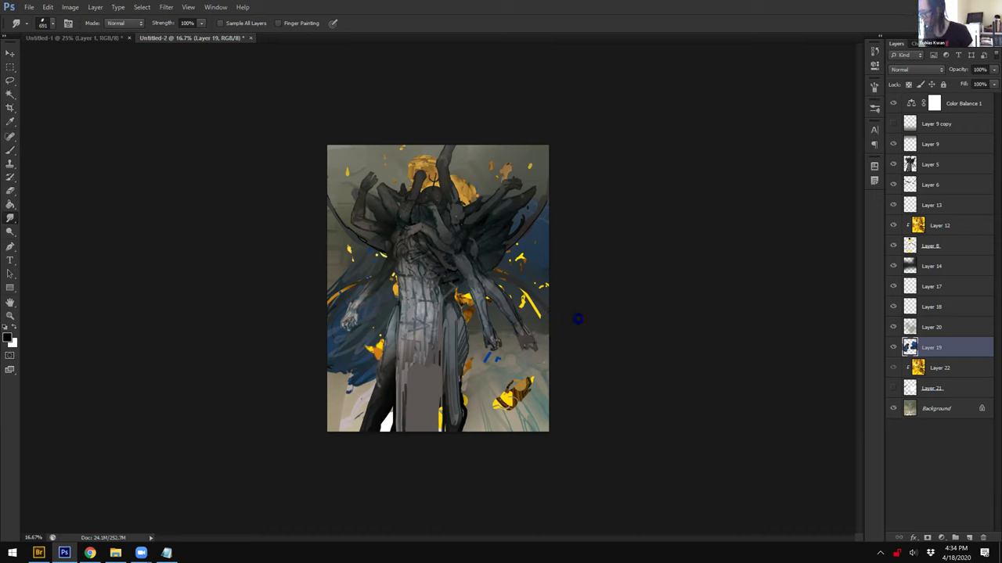
# Step: Erase the lower edge of the right blue shape on Layer 19 around the outstretched hand
pyautogui.press('e')
pyautogui.press('[')
pyautogui.moveTo(497, 337)
pyautogui.mouseDown()
pyautogui.moveTo(519, 324)
pyautogui.moveTo(553, 326)
pyautogui.mouseUp()
pyautogui.rightClick(542, 333)
pyautogui.click(549, 179)
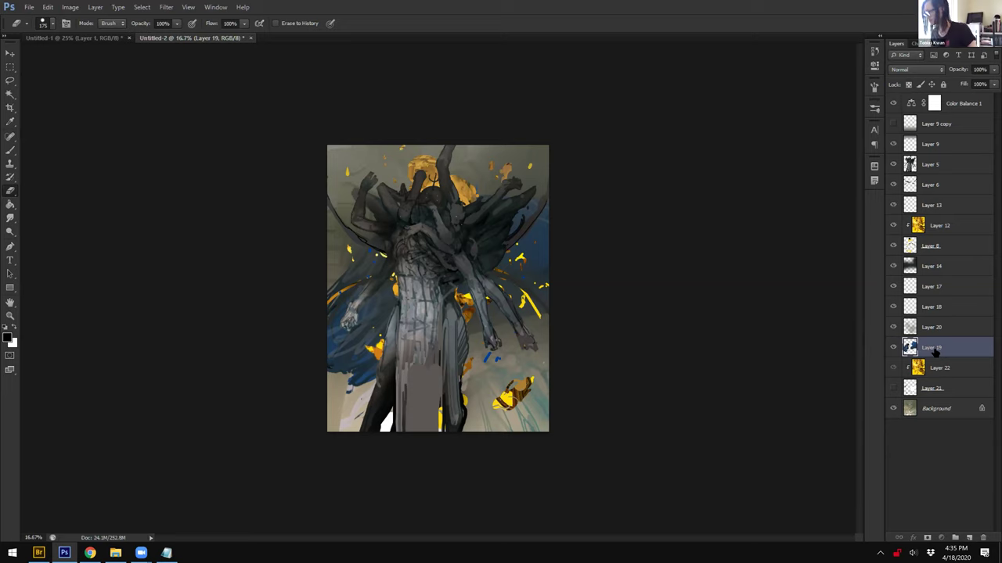
# Step: Erase small ragged notches into the left disc's lower edge with a much smaller eraser
pyautogui.press('[')
pyautogui.press('[')
pyautogui.press('[')
pyautogui.press('[')
pyautogui.press('[')
pyautogui.press('[')
pyautogui.press('[')
pyautogui.press('[')
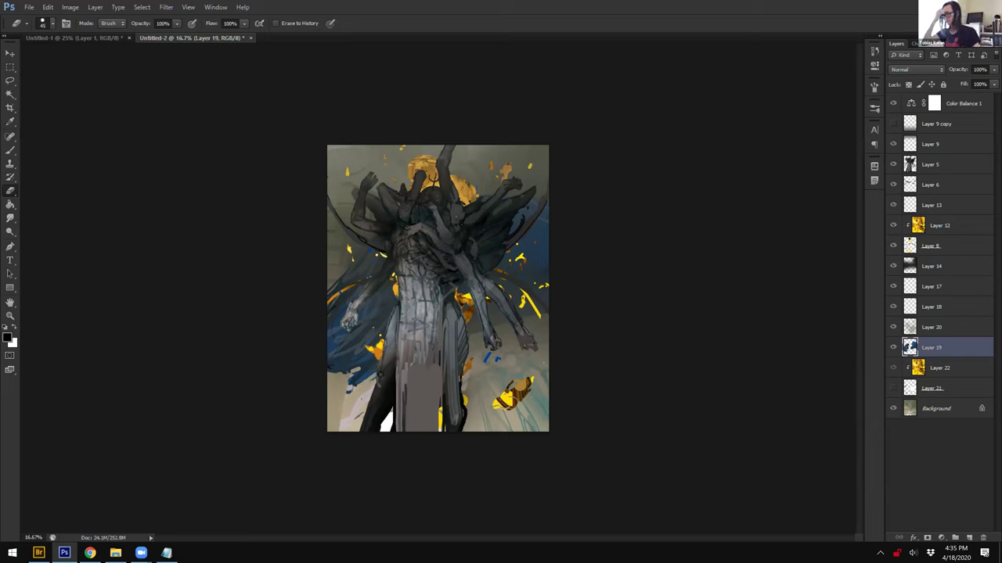
# Step: Erase part of Layer 20's grey haze over the background with a large soft eraser of about 1029 px
pyautogui.click(931, 329)
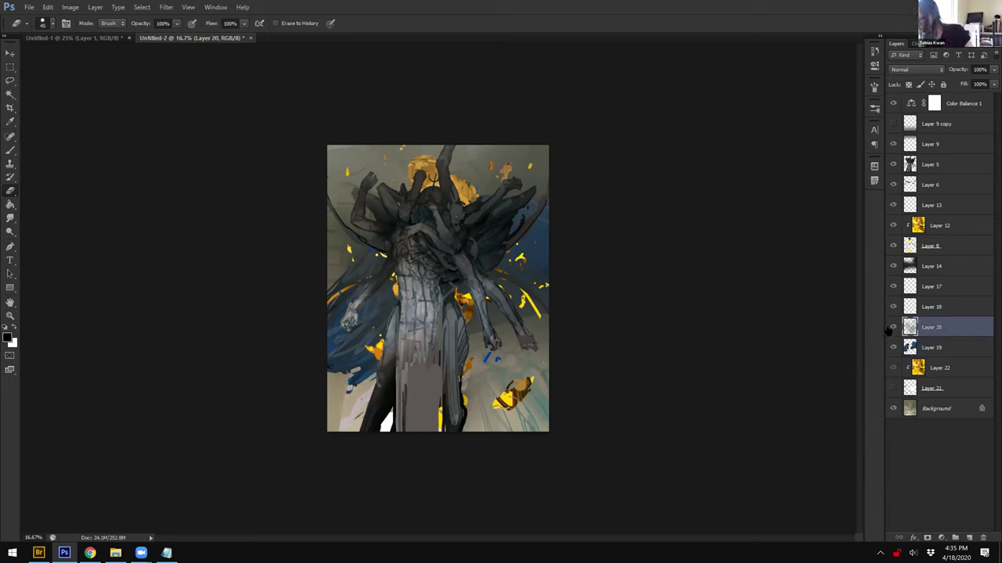
pyautogui.click(893, 327)
pyautogui.moveTo(490, 270); pyautogui.dragTo(519, 273)
pyautogui.rightClick(505, 269)
pyautogui.moveTo(576, 318); pyautogui.dragTo(512, 318)
pyautogui.click(628, 259)
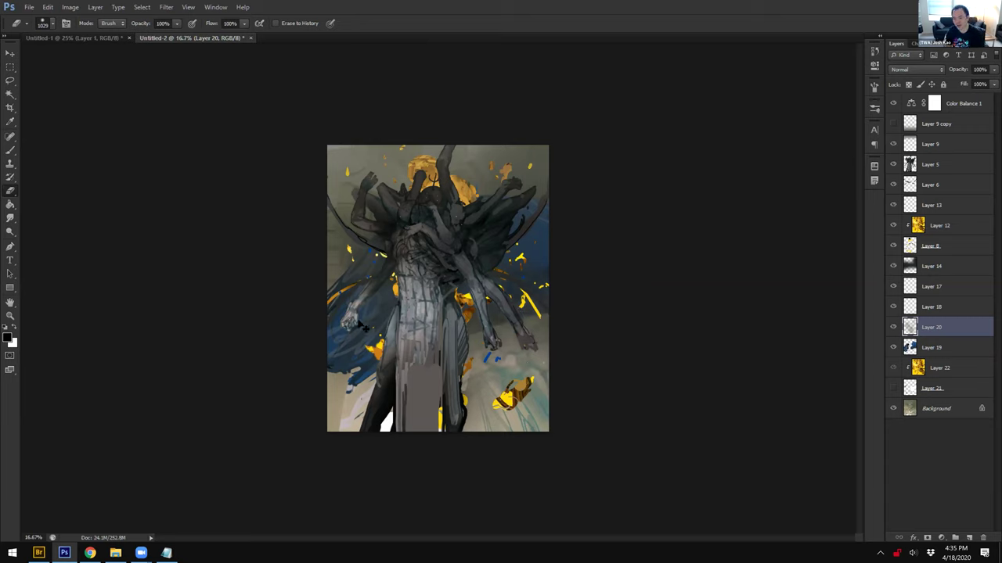
# Step: Paint sampled blues over the left disc on Layer 19 with a 230 px brush at 20% opacity, and compare with the layer hidden
pyautogui.hotkey('alt', '[')
pyautogui.press('b')
pyautogui.keyDown('alt'); pyautogui.click(373, 306); pyautogui.keyUp('alt')
pyautogui.press(']')
pyautogui.press(']')
pyautogui.press(']')
pyautogui.press(']')
pyautogui.press(']')
pyautogui.press(']')
pyautogui.press(']')
pyautogui.press(']')
pyautogui.press(']')
pyautogui.press(']')
pyautogui.rightClick(371, 305)
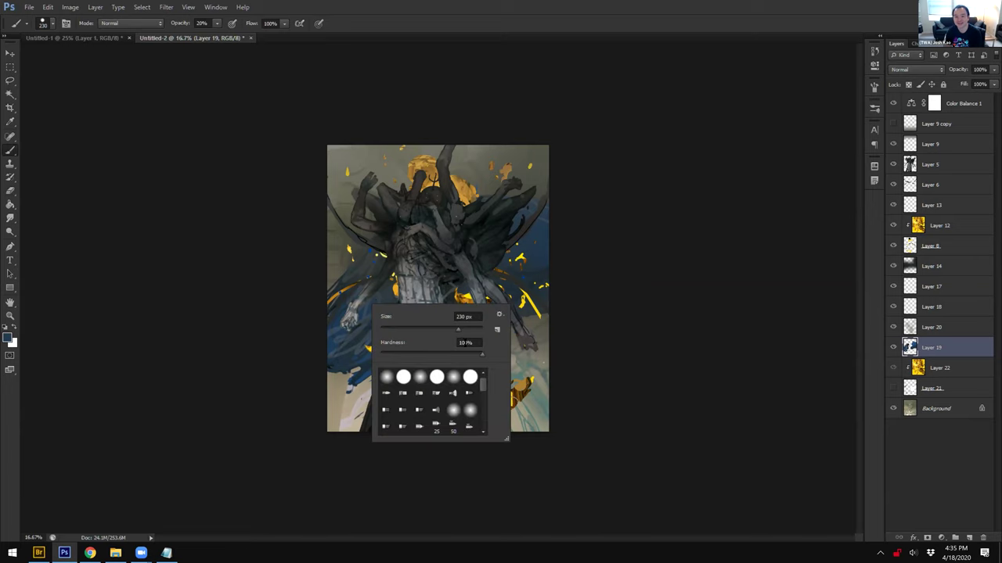
pyautogui.click(335, 329)
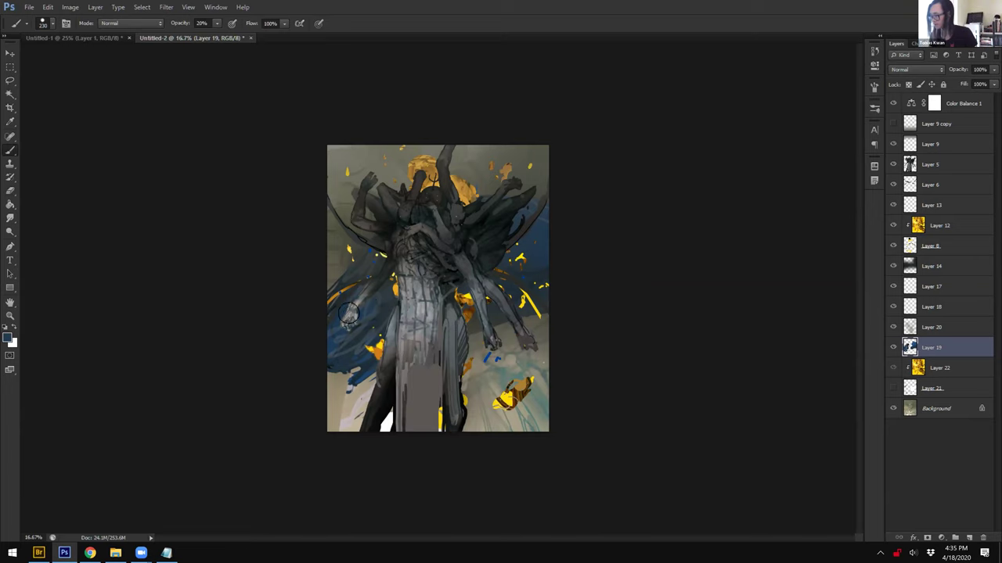
pyautogui.keyDown('alt'); pyautogui.click(335, 332); pyautogui.keyUp('alt')
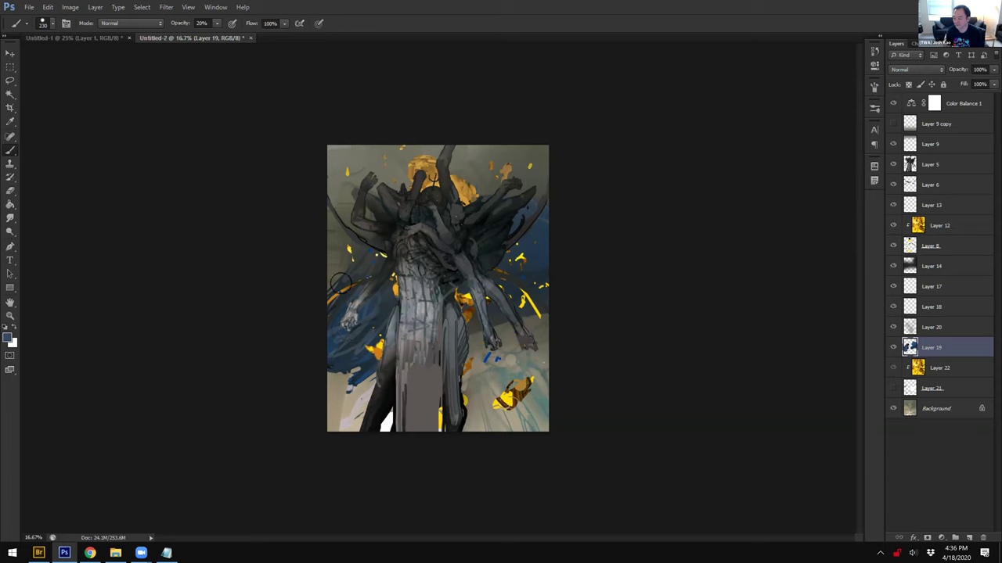
pyautogui.click(893, 349)
pyautogui.click(893, 349)
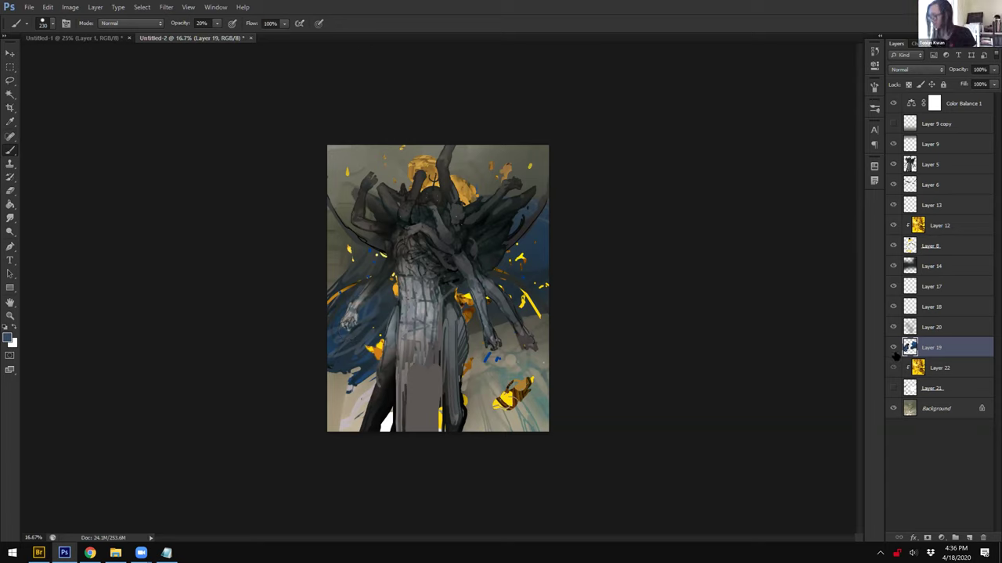
# Step: Paint sampled dark blues over the right disc on Layer 19 at 40% opacity, reducing the brush to 60 px
pyautogui.press('4')
pyautogui.keyDown('alt'); pyautogui.click(332, 331); pyautogui.keyUp('alt')
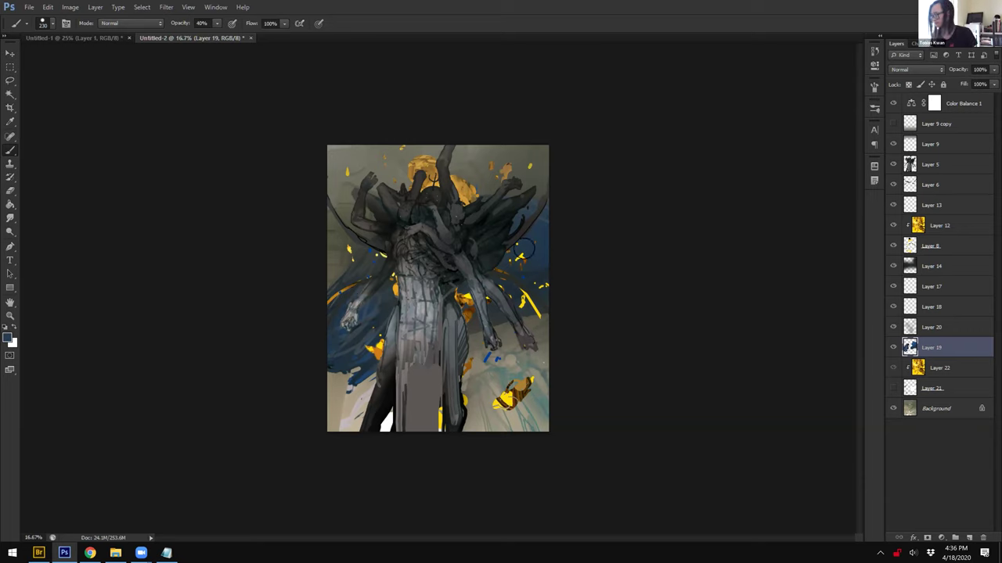
pyautogui.keyDown('alt'); pyautogui.click(541, 276); pyautogui.keyUp('alt')
pyautogui.keyDown('alt'); pyautogui.click(543, 276); pyautogui.keyUp('alt')
pyautogui.press('[')
pyautogui.press('[')
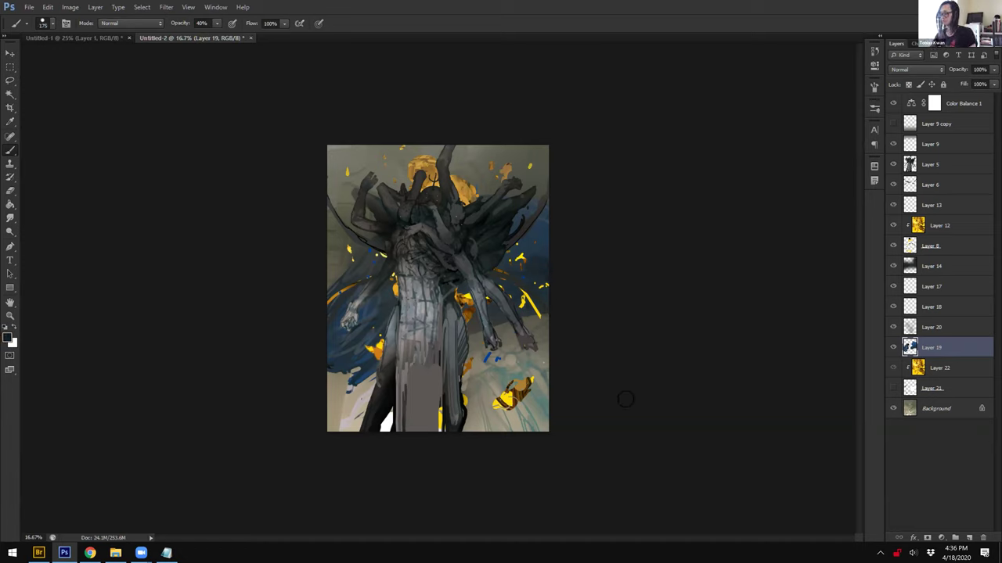
pyautogui.press('[')
pyautogui.press('[')
pyautogui.press('[')
pyautogui.press('[')
pyautogui.press('[')
pyautogui.press('[')
pyautogui.press('[')
pyautogui.press('[')
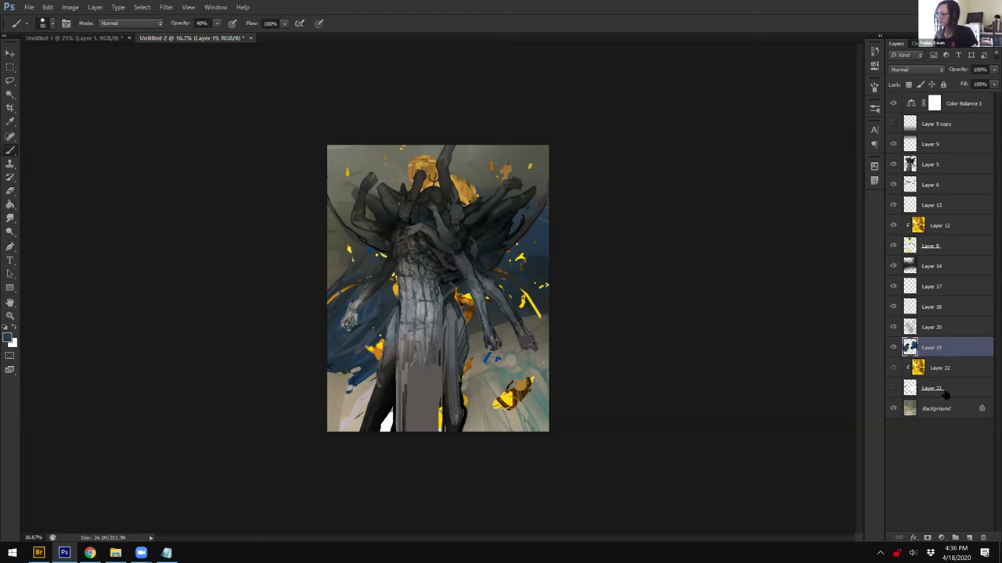
# Step: Adjust the tones of Layer 19's blue shapes with Levels
pyautogui.hotkey('ctrl', 'l')
pyautogui.moveTo(718, 221); pyautogui.dragTo(707, 227)
pyautogui.click(708, 229)
pyautogui.press('Return')
# Step: Paint small strokes at the left disc's lower edge on Layer 19 with sampled colours at 30%, finishing with a 30 px brush at 100% opacity
pyautogui.press('b')
pyautogui.keyDown('alt'); pyautogui.click(440, 303); pyautogui.keyUp('alt')
pyautogui.keyDown('alt'); pyautogui.click(453, 336); pyautogui.keyUp('alt')
pyautogui.press('3')
pyautogui.press('9')
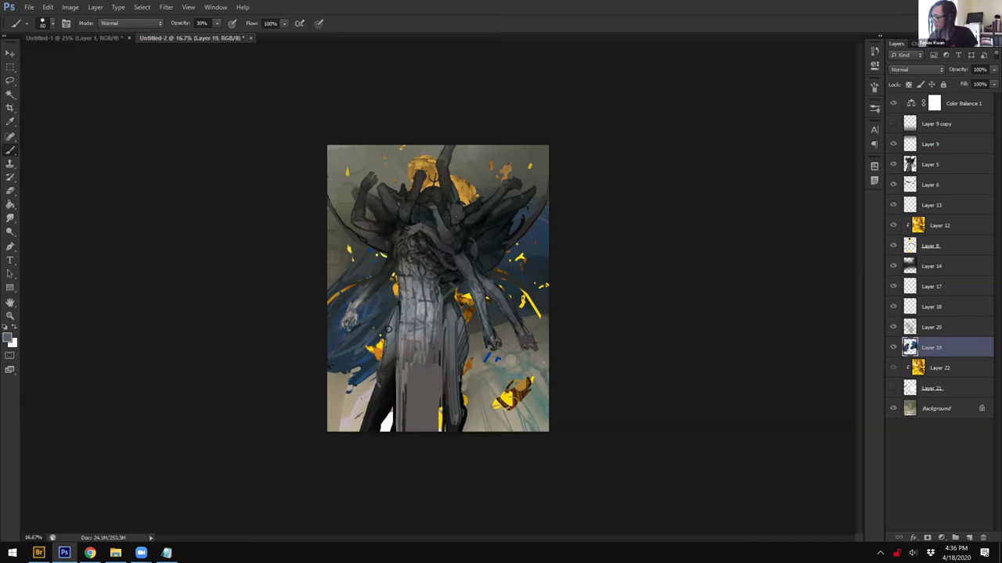
pyautogui.press('0')
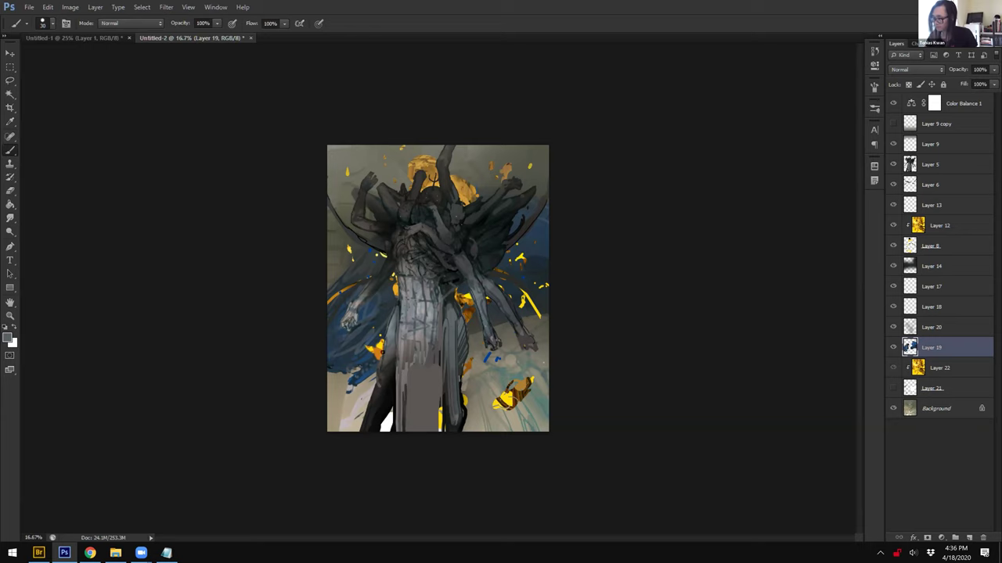
# Step: Switch to the Eraser on Layer 19 and reduce its size to 125 px
pyautogui.press('e')
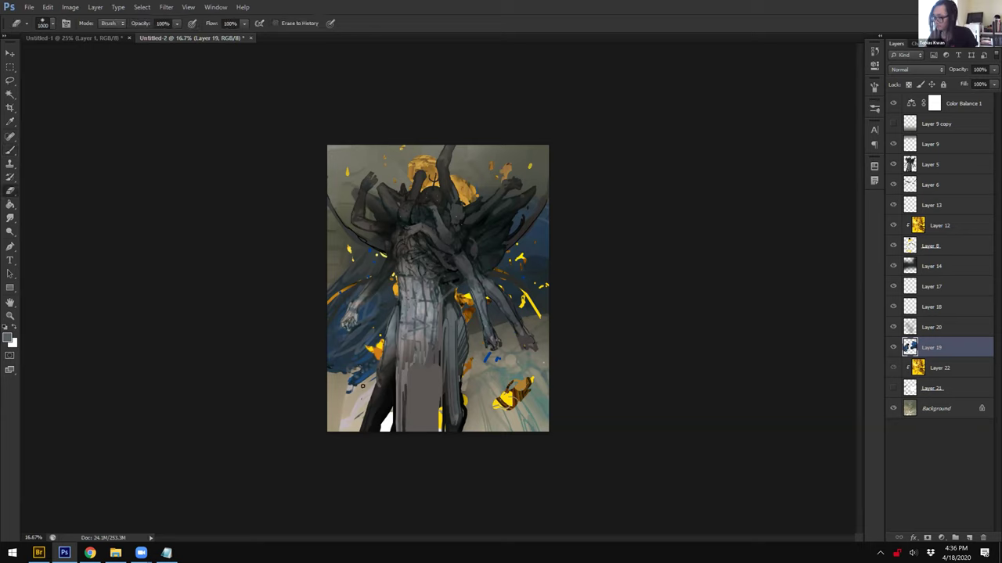
pyautogui.press('[')
pyautogui.press('[')
pyautogui.press('[')
pyautogui.press('[')
pyautogui.press('[')
pyautogui.press('[')
pyautogui.press('[')
pyautogui.press('[')
pyautogui.press('[')
pyautogui.press('[')
pyautogui.press('[')
pyautogui.press('[')
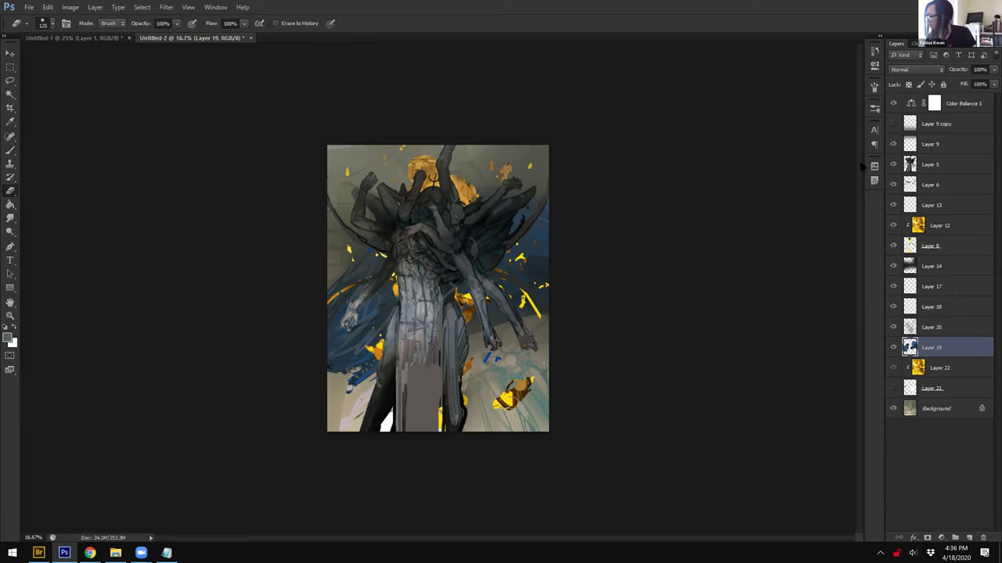
# Step: Check Layer 21 by toggling its visibility, and delete the hidden Layer 22 and Layer 21
pyautogui.click(928, 388)
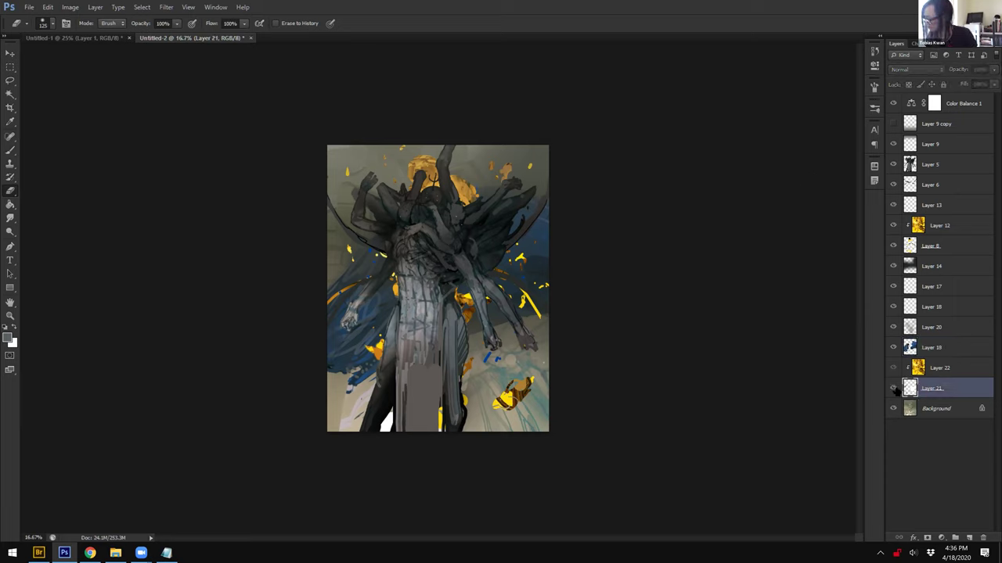
pyautogui.click(894, 388)
pyautogui.click(893, 389)
pyautogui.click(945, 368)
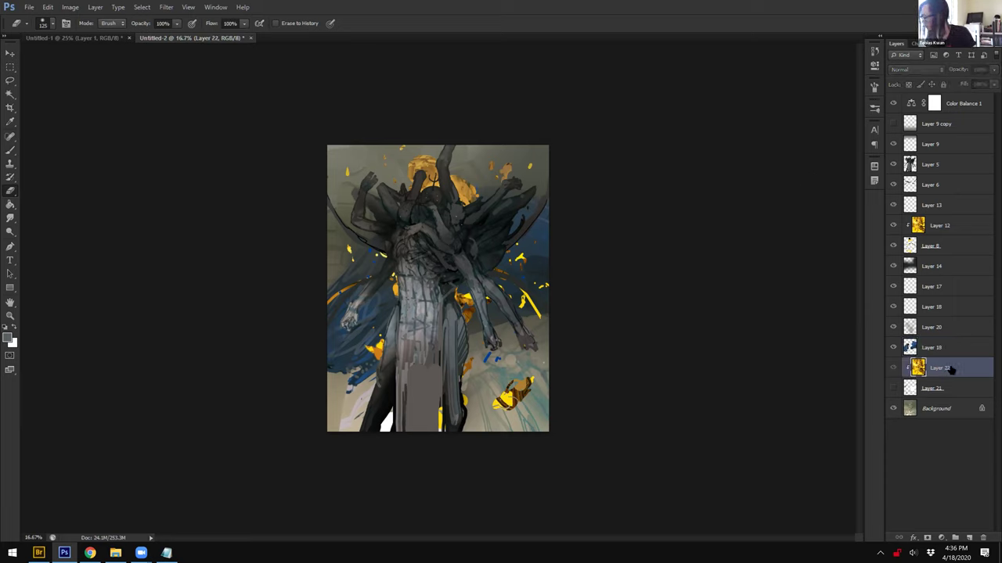
pyautogui.press('Delete')
pyautogui.press('Delete')
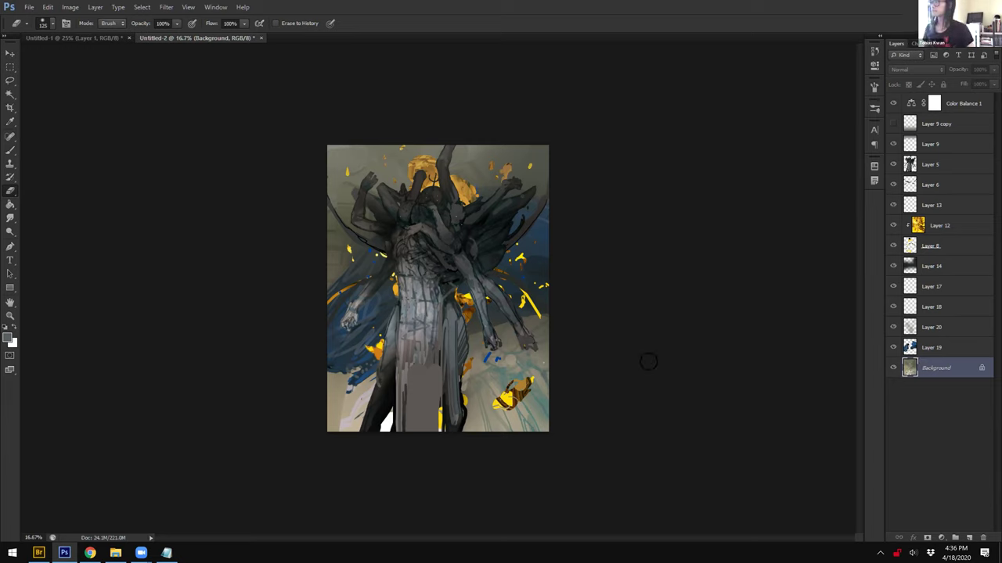
# Step: Lighten Layer 20's grey haze with Hue/Saturation at Lightness +15
pyautogui.hotkey('ctrl', '-')
pyautogui.hotkey('ctrl', '+')
pyautogui.hotkey('ctrl', '+')
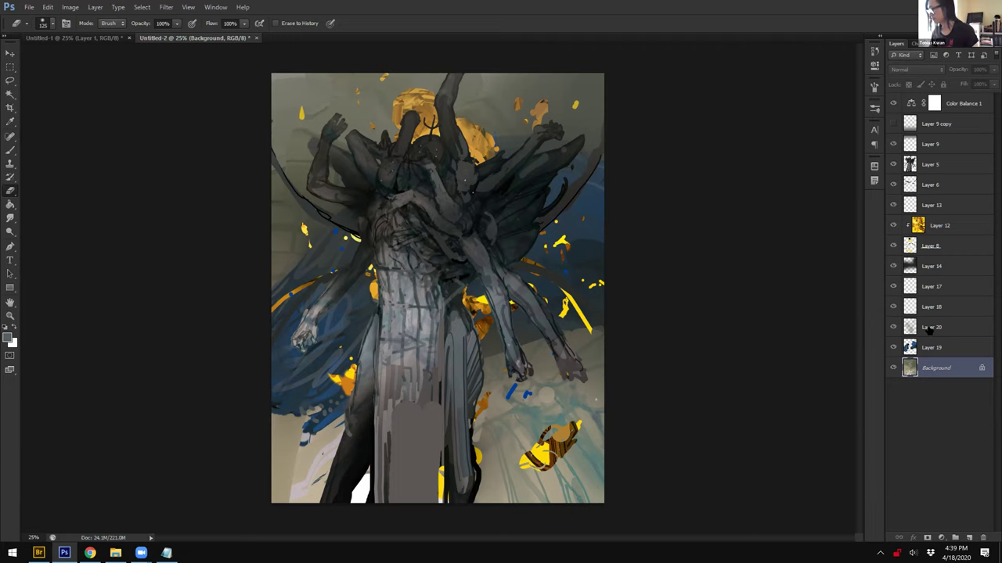
pyautogui.click(925, 328)
pyautogui.click(892, 329)
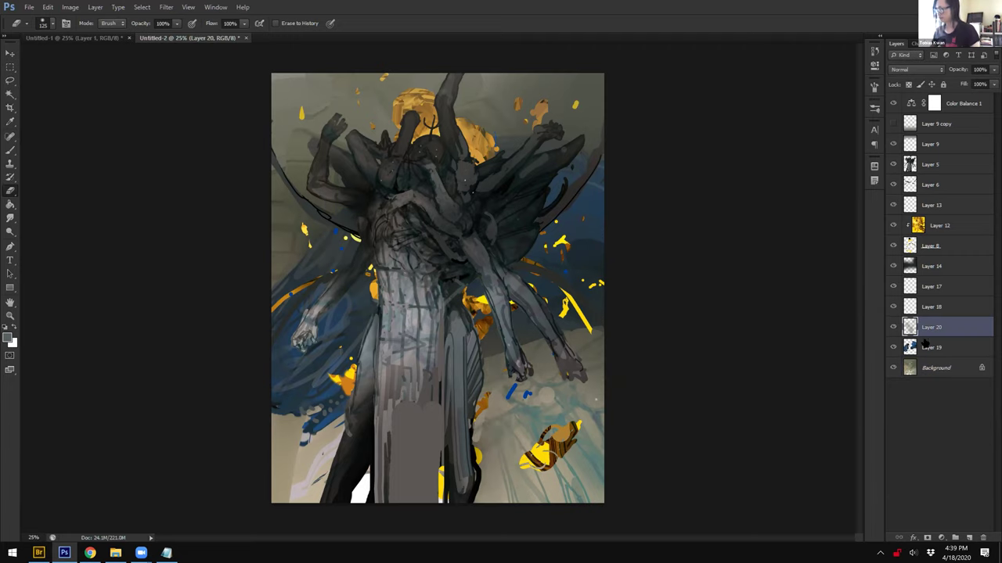
pyautogui.hotkey('ctrl', '-')
pyautogui.hotkey('ctrl', 'u')
pyautogui.moveTo(800, 262); pyautogui.dragTo(801, 267)
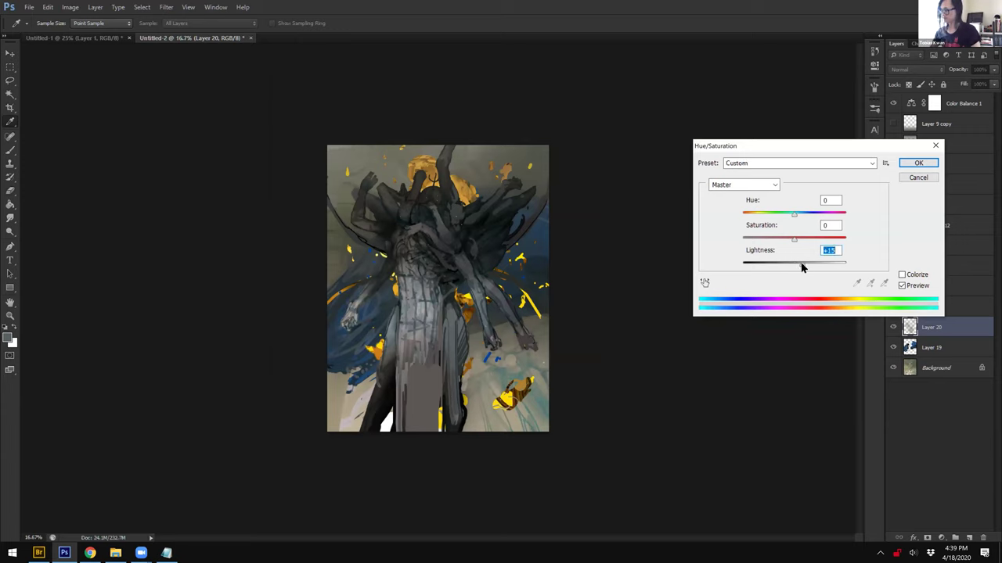
pyautogui.press('Return')
pyautogui.press('e')
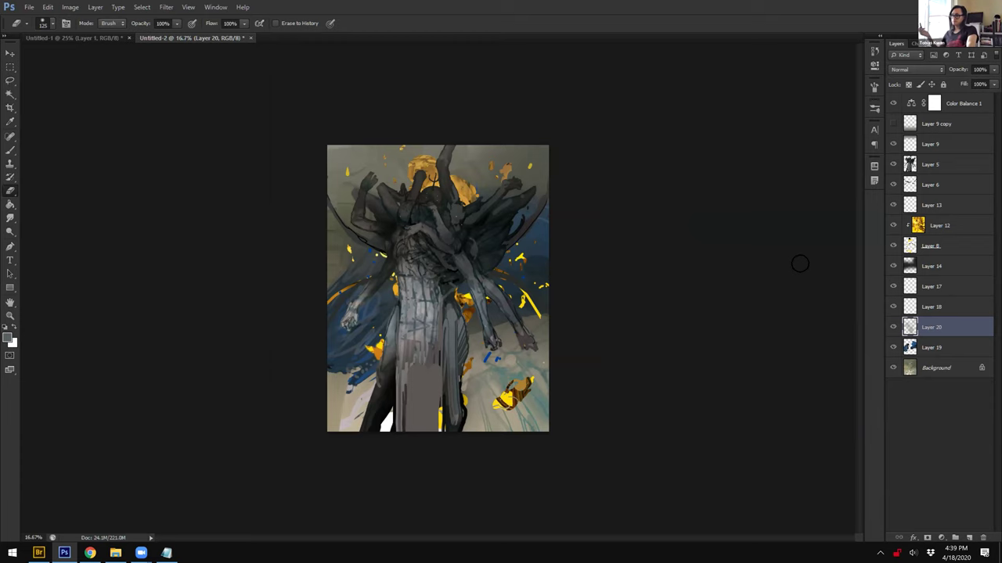
# Step: Compare the painting with Layer 20's haze hidden and shown, both close up and from a distance
pyautogui.hotkey('ctrl', '+')
pyautogui.hotkey('ctrl', '+')
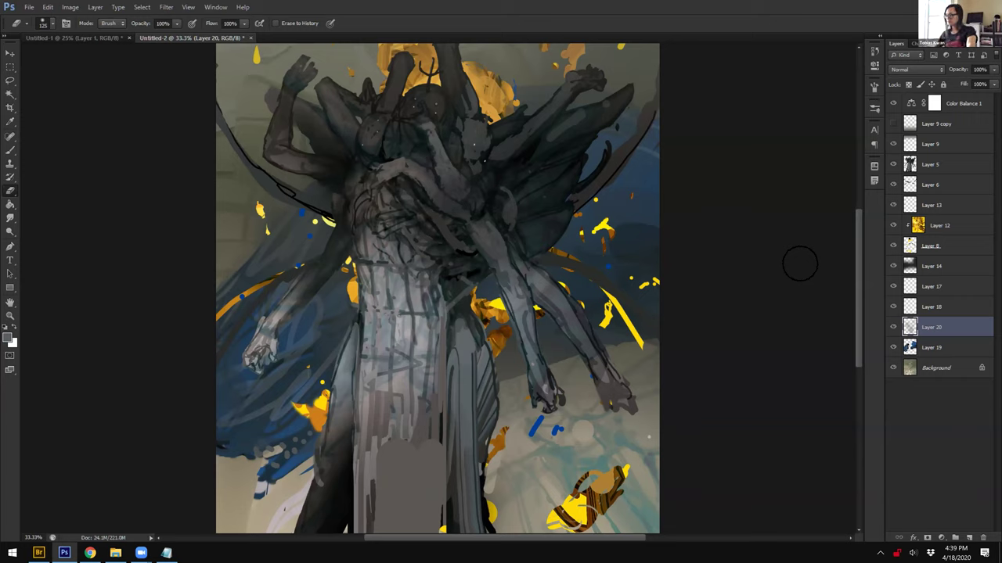
pyautogui.click(892, 328)
pyautogui.click(893, 328)
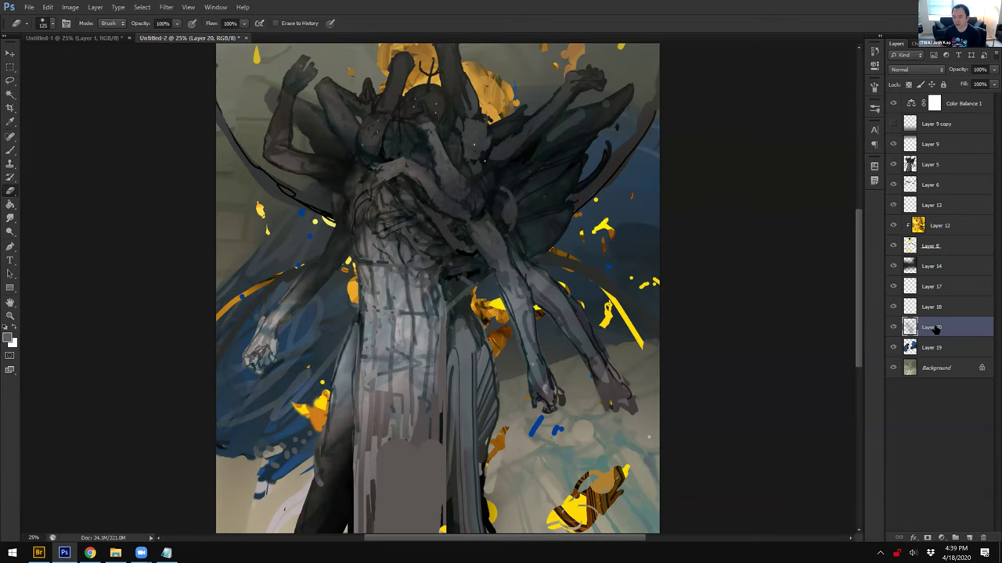
pyautogui.hotkey('ctrl', '-')
pyautogui.hotkey('ctrl', '-')
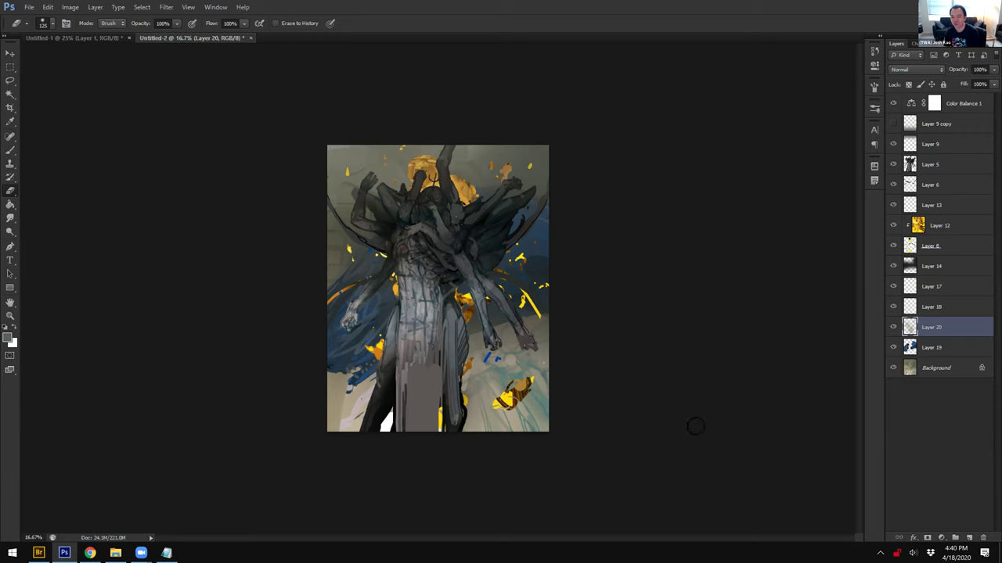
# Step: Review the overall painting with Layer 14 and Layer 19 selected in turn, and save the document
pyautogui.click(924, 270)
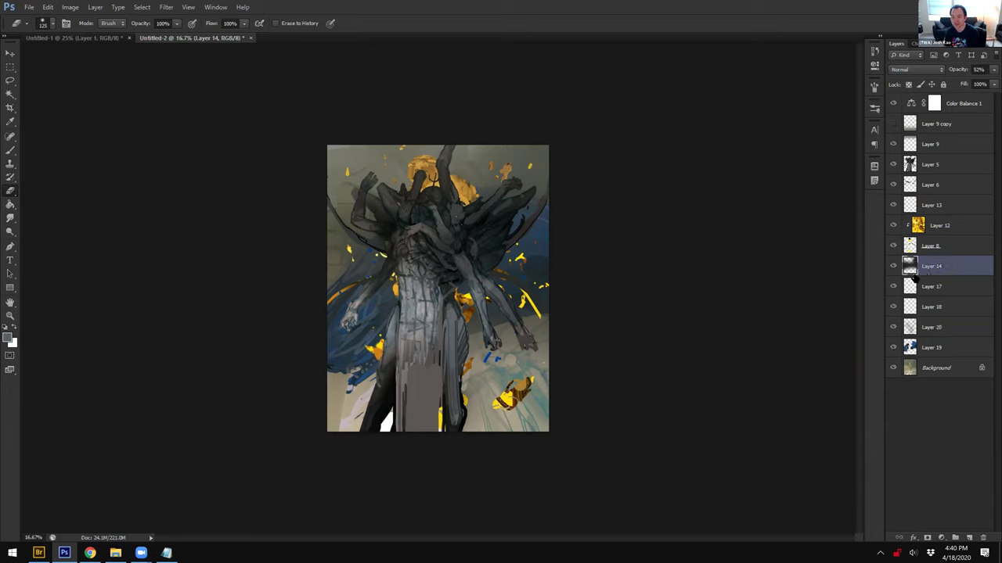
pyautogui.hotkey('ctrl', '-')
pyautogui.click(933, 350)
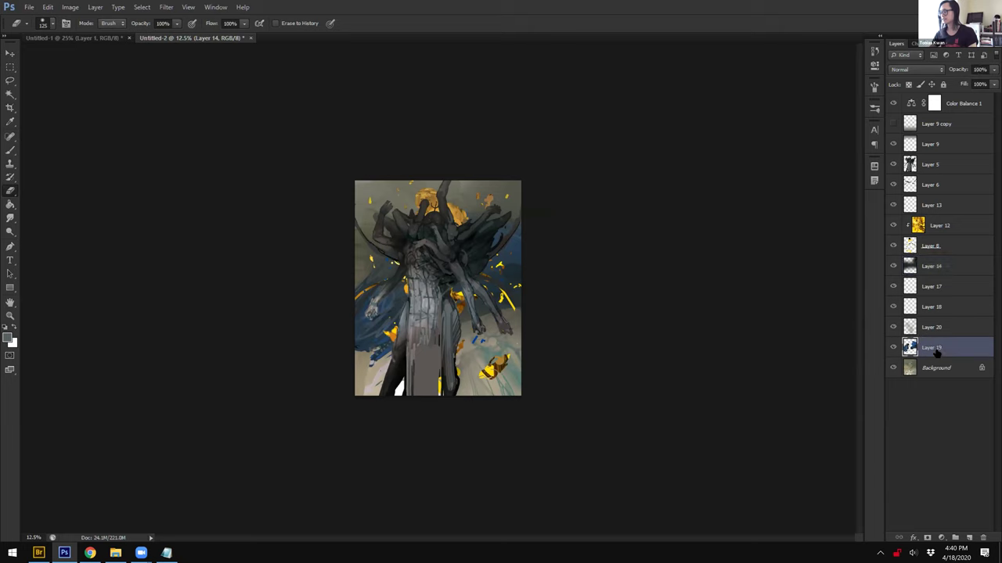
pyautogui.hotkey('ctrl', '+')
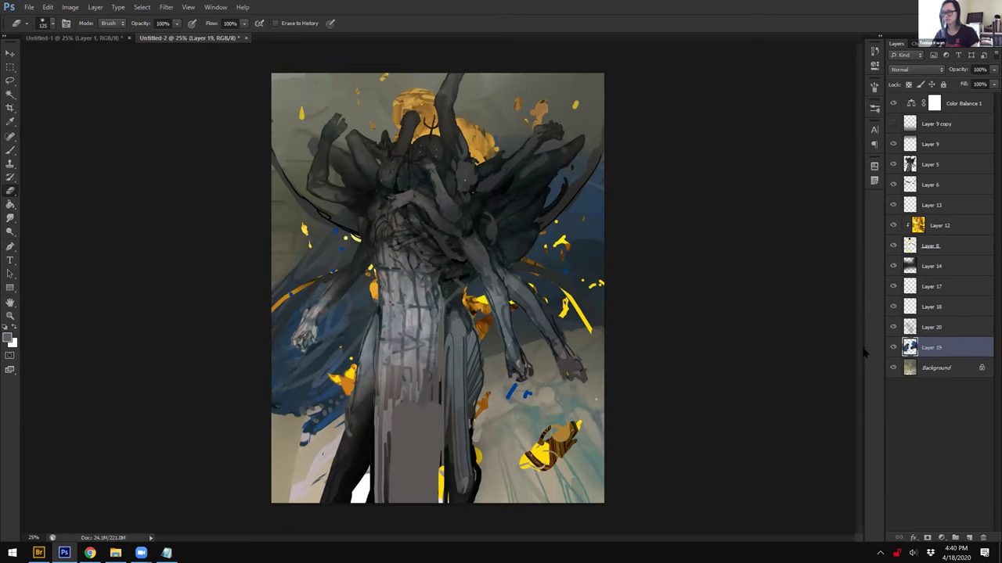
pyautogui.hotkey('ctrl', 's')
pyautogui.click(630, 390)
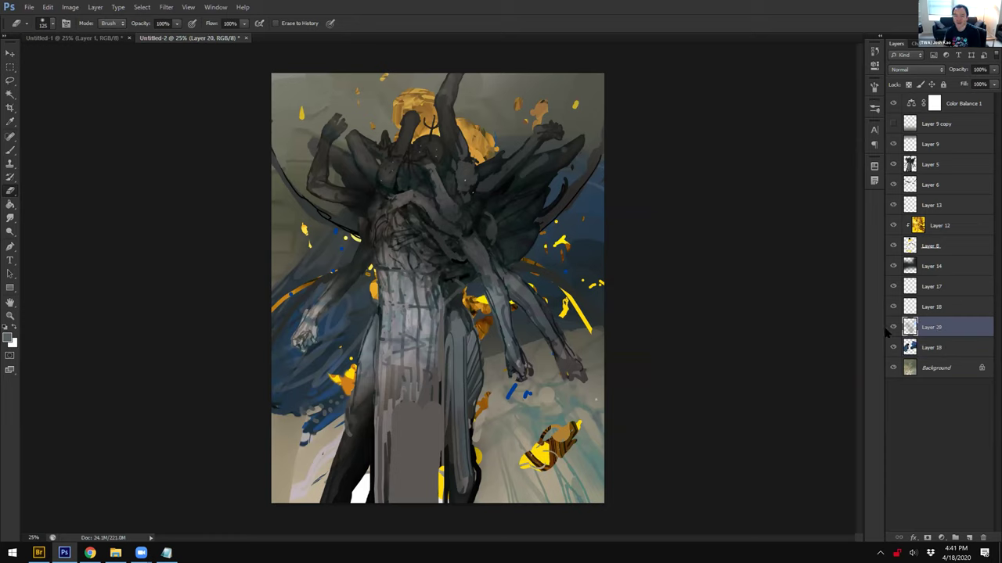
# Step: Sample the left disc's blue, choose a brighter blue as the foreground colour, and set the brush to 100 px on Layer 19
pyautogui.press('i')
pyautogui.click(332, 385)
pyautogui.click(8, 338)
pyautogui.click(233, 338)
pyautogui.click(396, 281)
pyautogui.press(']')
pyautogui.press(']')
pyautogui.press(']')
pyautogui.press(']')
pyautogui.press(']')
pyautogui.press(']')
pyautogui.press(']')
pyautogui.press(']')
pyautogui.press(']')
pyautogui.press(']')
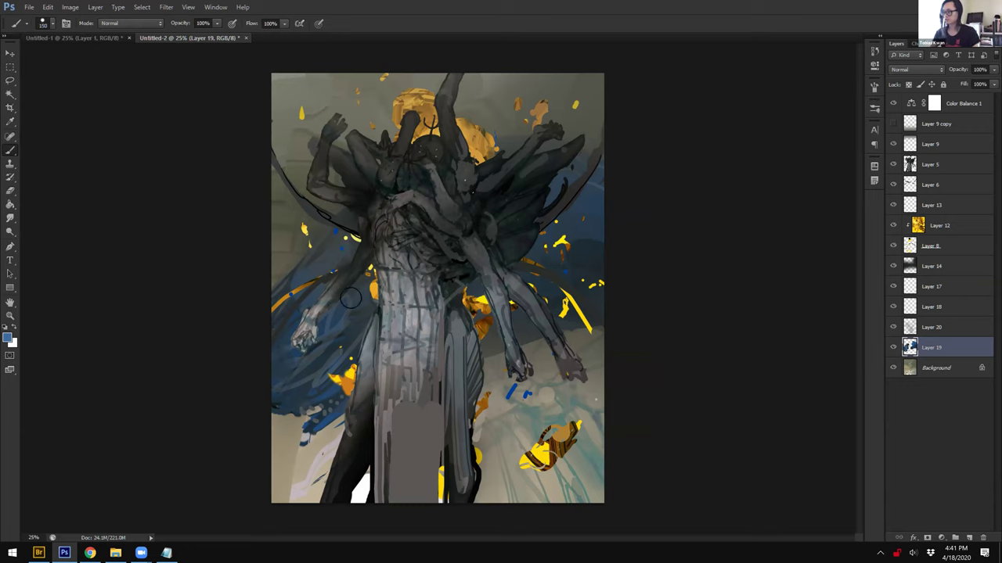
pyautogui.press('[')
pyautogui.press('[')
pyautogui.press('[')
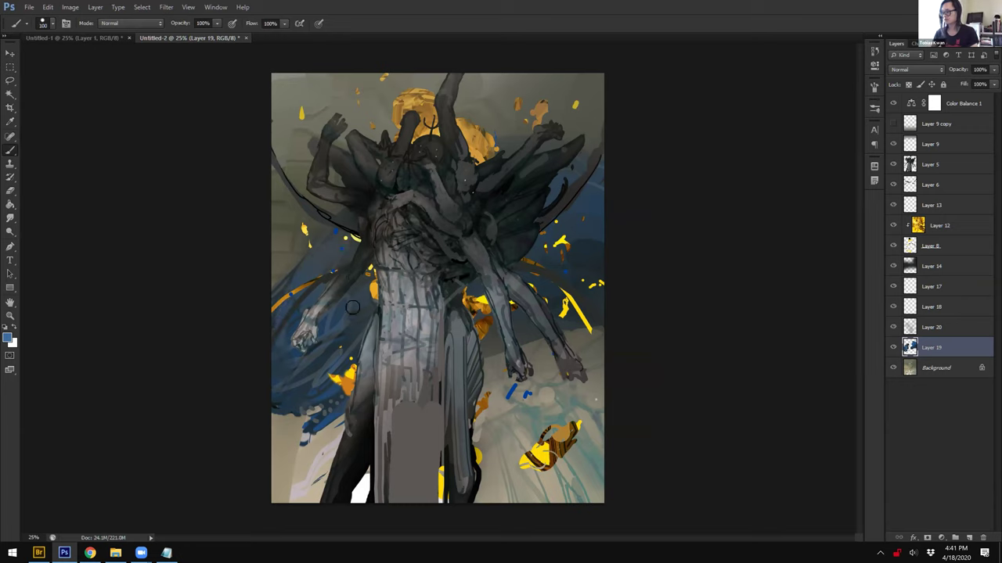
# Step: Paint a sampled dark blue over the left disc between the thigh and the pale hand on Layer 19, and set the brush opacity to 20%
pyautogui.keyDown('alt'); pyautogui.click(347, 335); pyautogui.keyUp('alt')
pyautogui.moveTo(349, 327); pyautogui.dragTo(313, 355)
pyautogui.press('2')
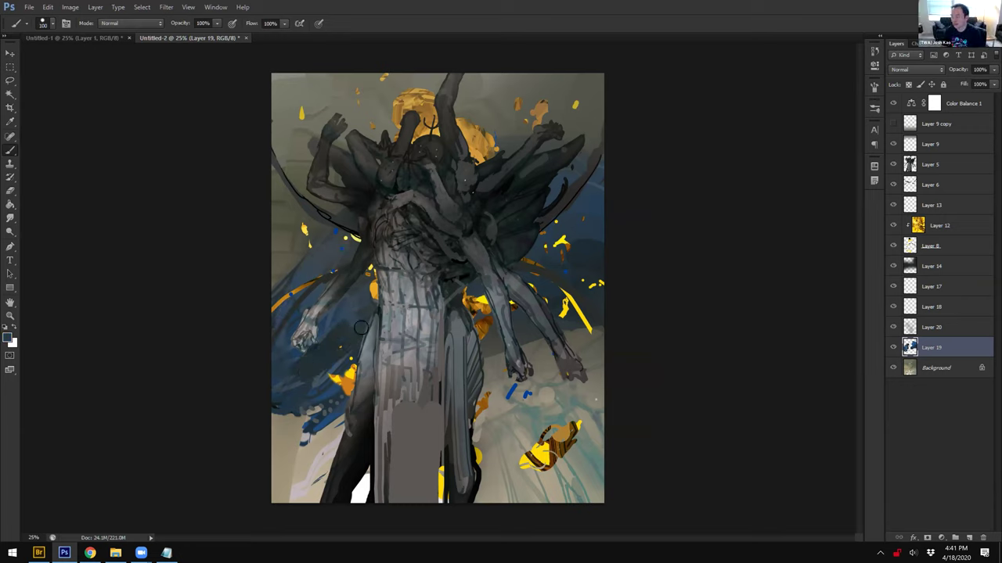